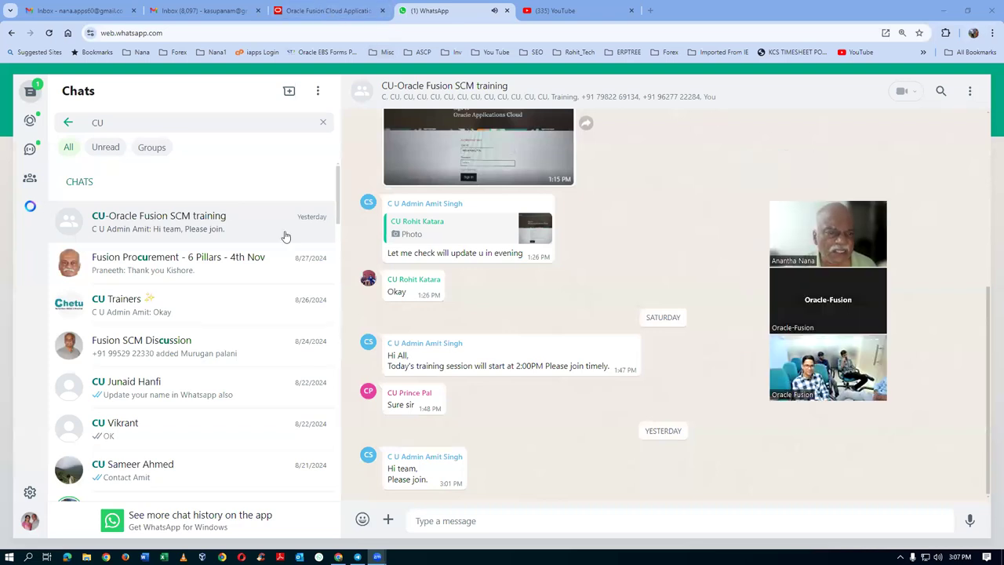
# Toggle WhatsApp's Unread/All chat filters, view the Fusion Procurement chat, then go to the Oracle Fusion tab.
pyautogui.click(104, 148)
pyautogui.click(69, 148)
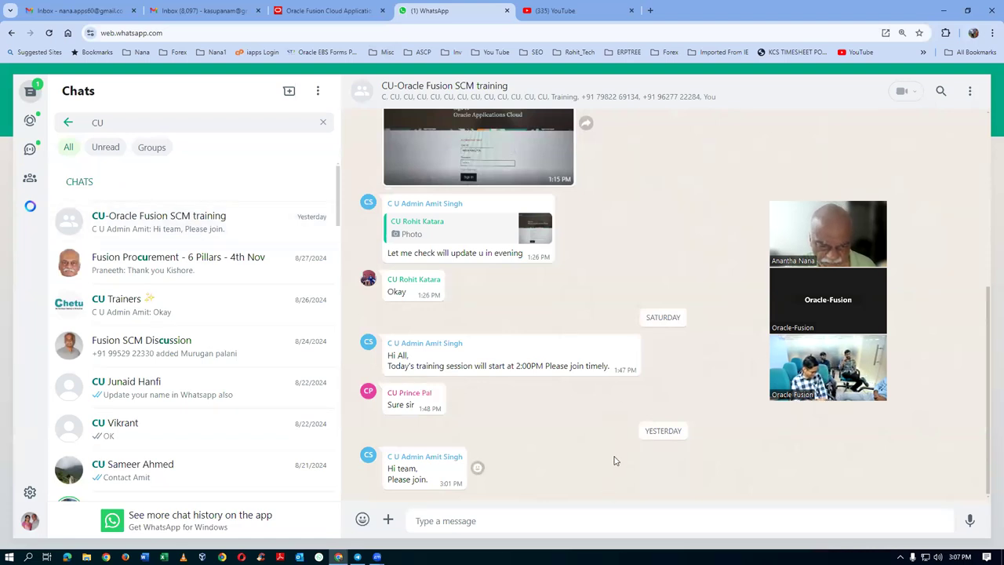
pyautogui.scroll(-1, 567, 454)
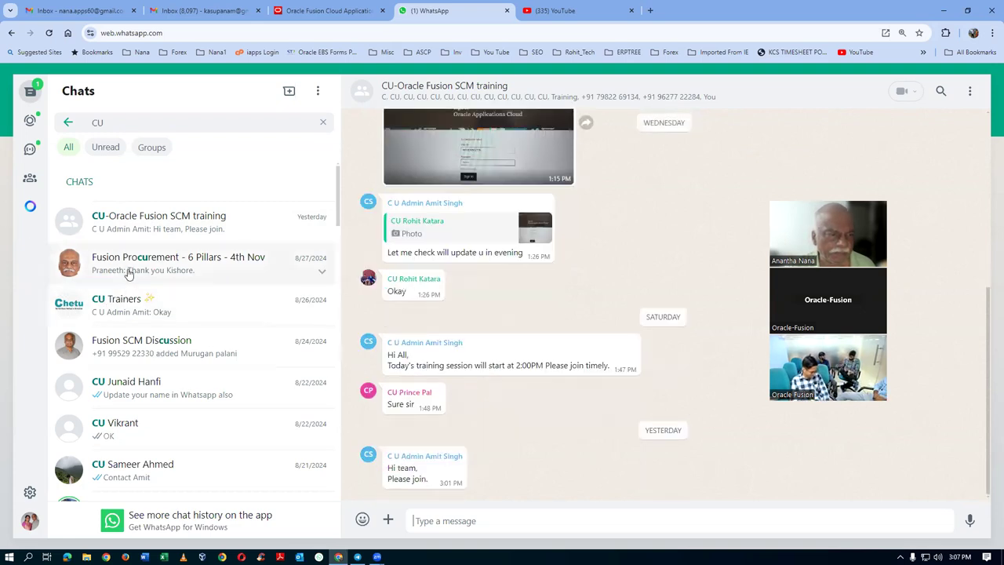
pyautogui.click(191, 271)
pyautogui.click(298, 13)
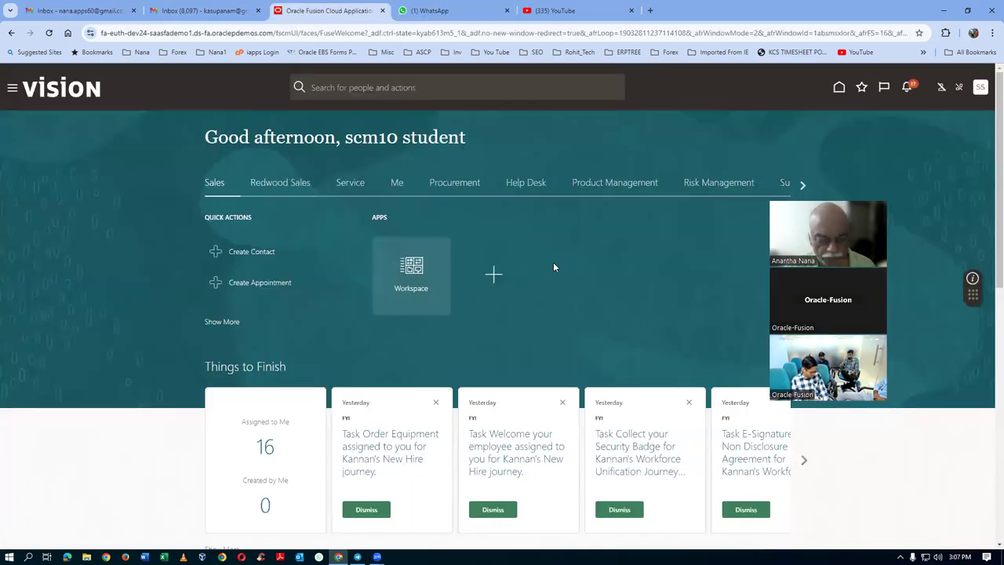
# Zoom the page in and go to Setup and Maintenance with its Tasks panel showing.
pyautogui.hotkey('ctrl', '+')
pyautogui.hotkey('ctrl', '+')
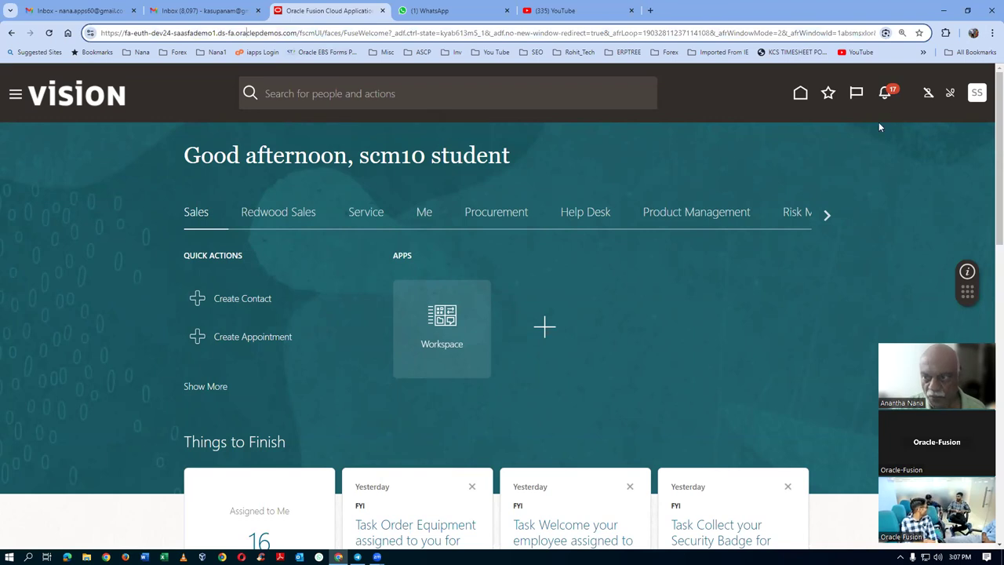
pyautogui.click(971, 95)
pyautogui.click(769, 289)
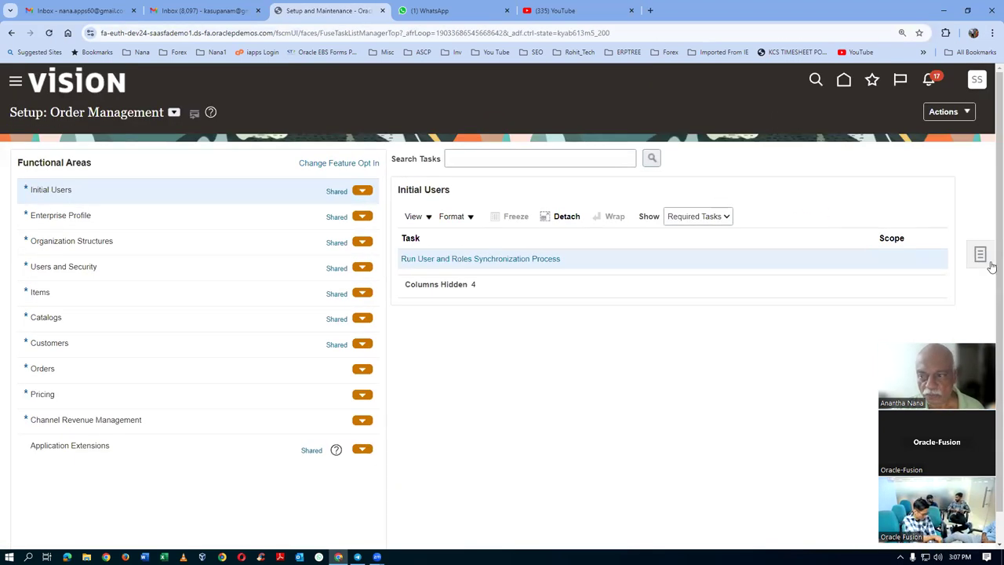
pyautogui.click(980, 255)
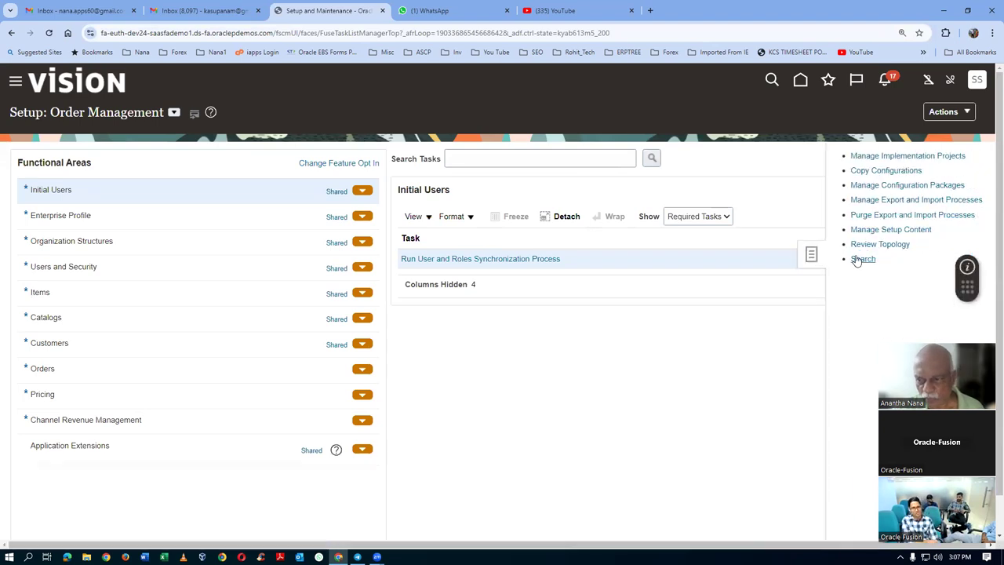
# Search setup tasks for 'mana%locations' and start the Manage Locations task.
pyautogui.click(353, 154)
pyautogui.write('mana')
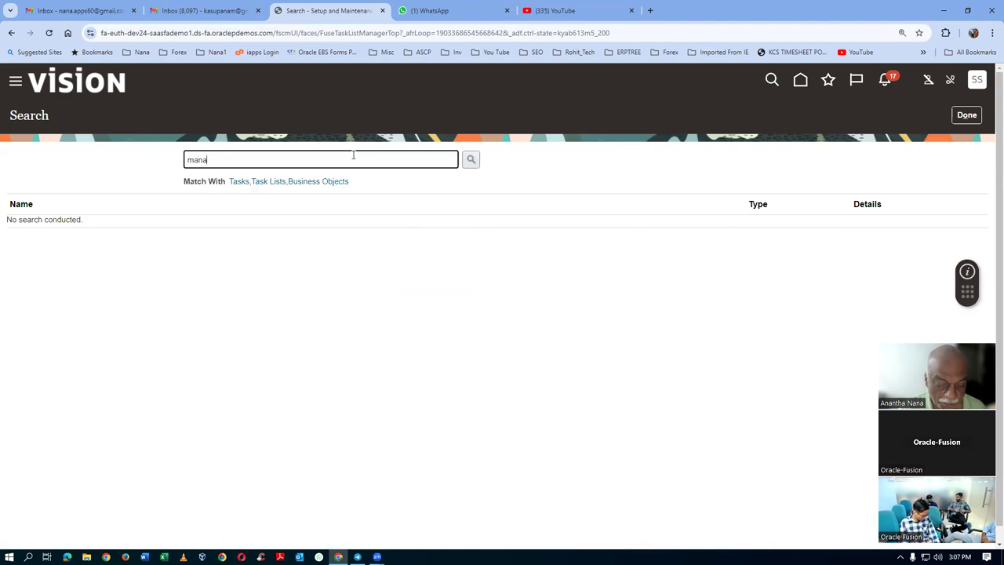
pyautogui.write('%locations%')
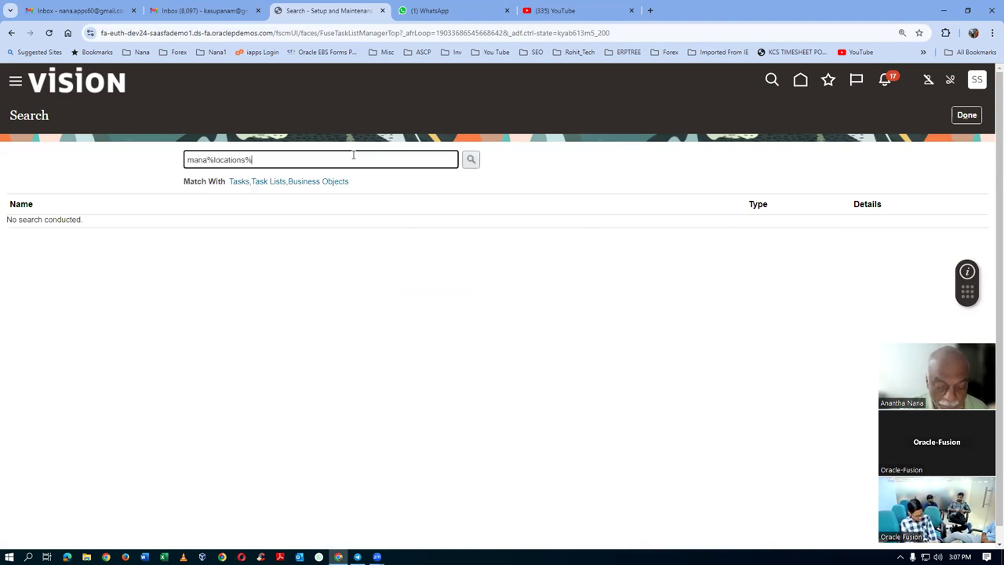
pyautogui.press('Return')
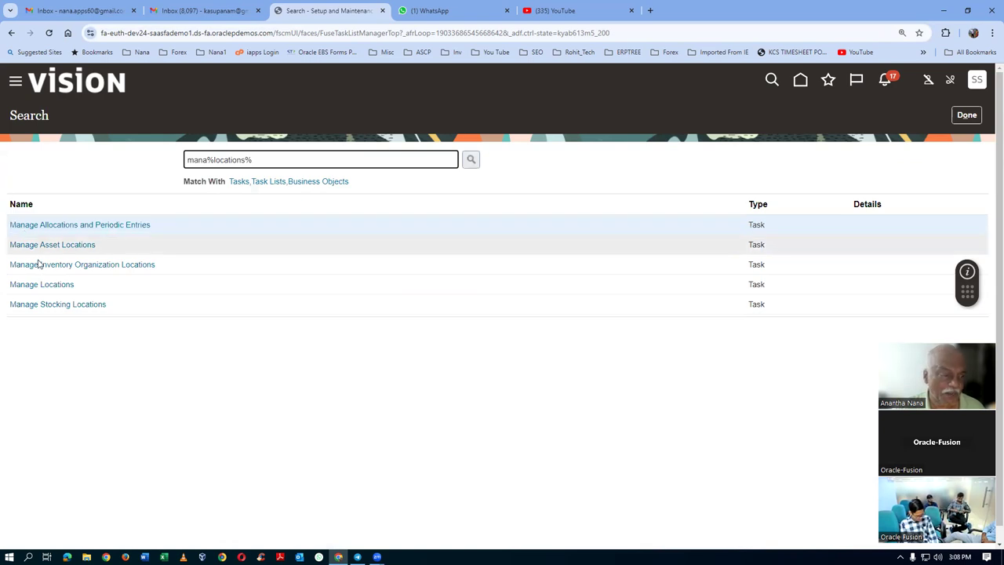
pyautogui.click(38, 286)
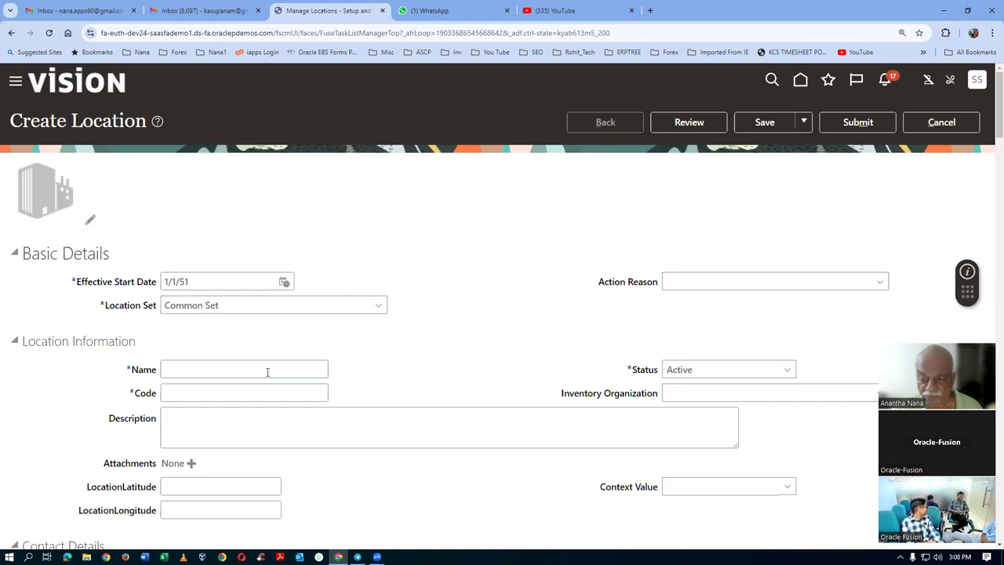
# Enter t10_loc_1 as the new location's name, code and description.
pyautogui.click(195, 367)
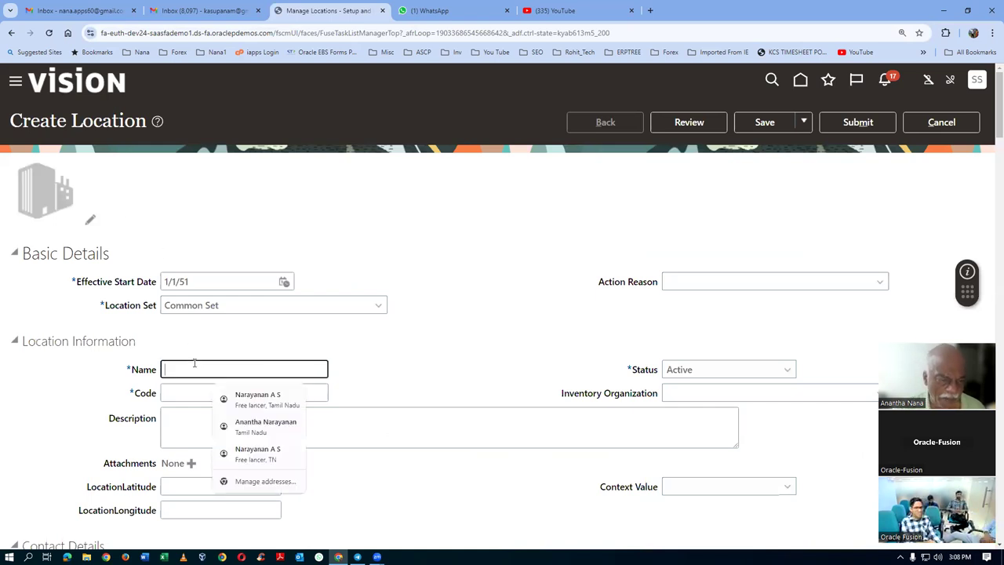
pyautogui.write('t10_loc_1')
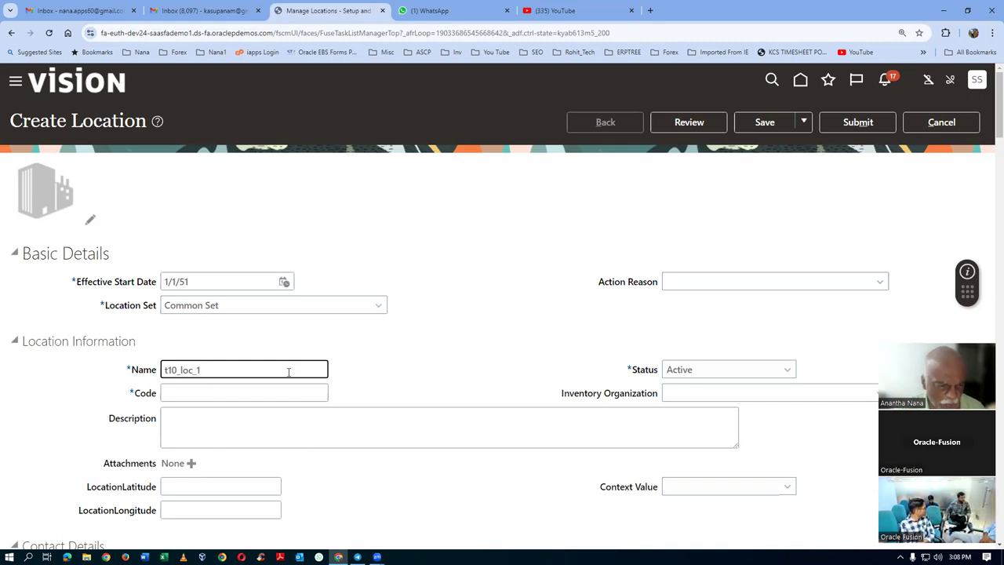
pyautogui.moveTo(212, 367); pyautogui.dragTo(71, 367)
pyautogui.hotkey('ctrl', 'c')
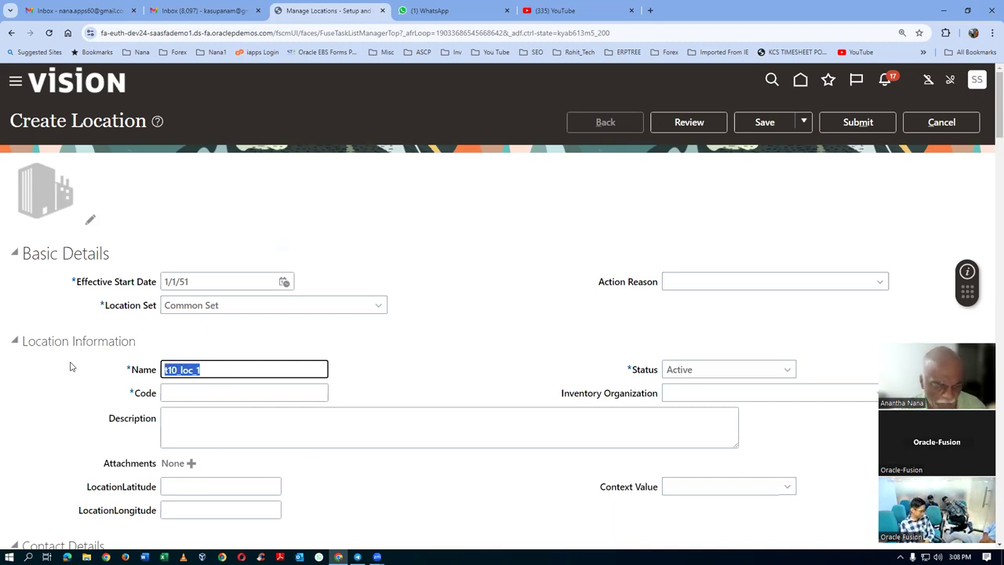
pyautogui.click(173, 394)
pyautogui.hotkey('ctrl', 'v')
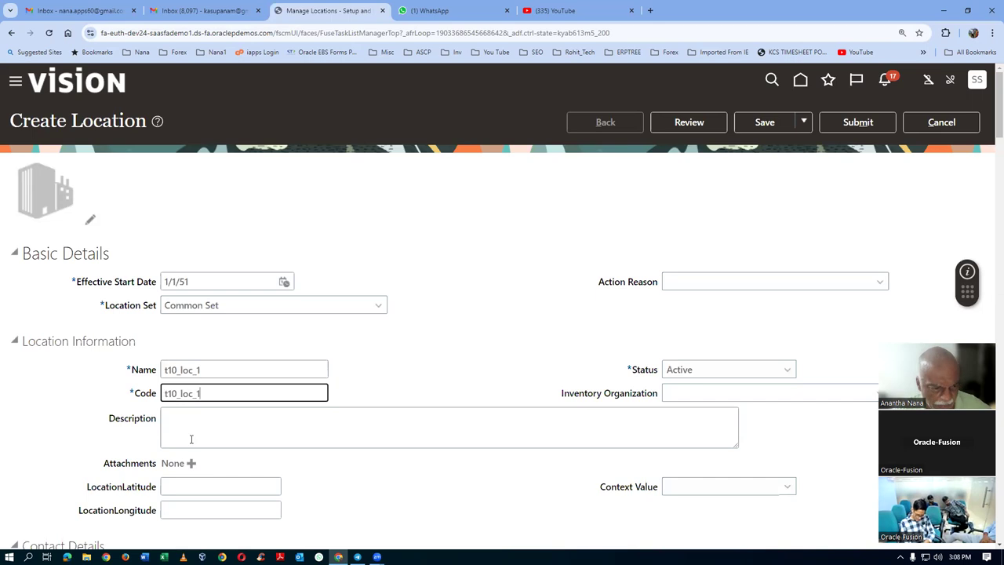
pyautogui.click(190, 439)
pyautogui.hotkey('ctrl', 'v')
# Give the location ZIP 10020 (New York, NY) and address line 't10 addr 1'.
pyautogui.scroll(-3, 190, 440)
pyautogui.click(191, 440)
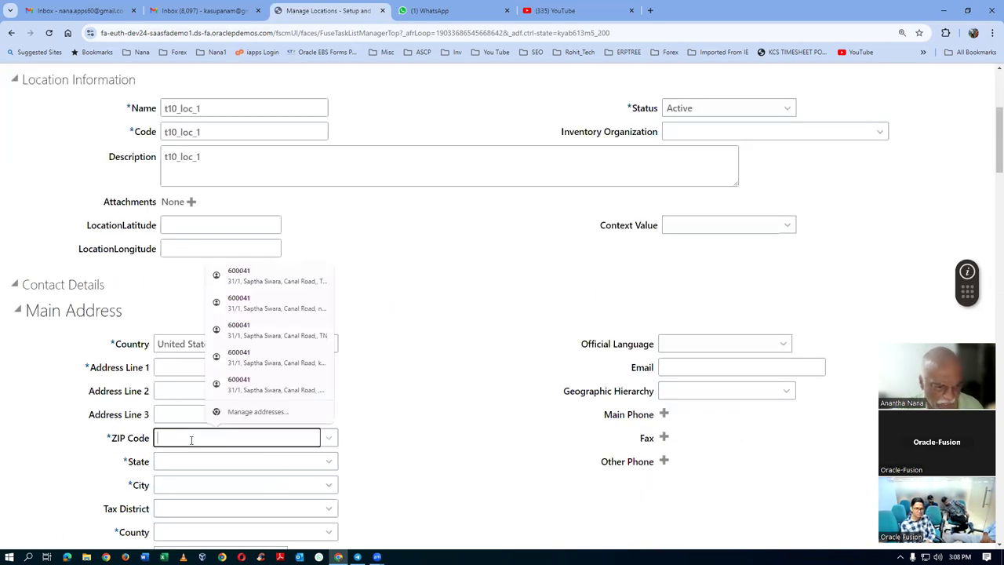
pyautogui.write('10020')
pyautogui.press('Tab')
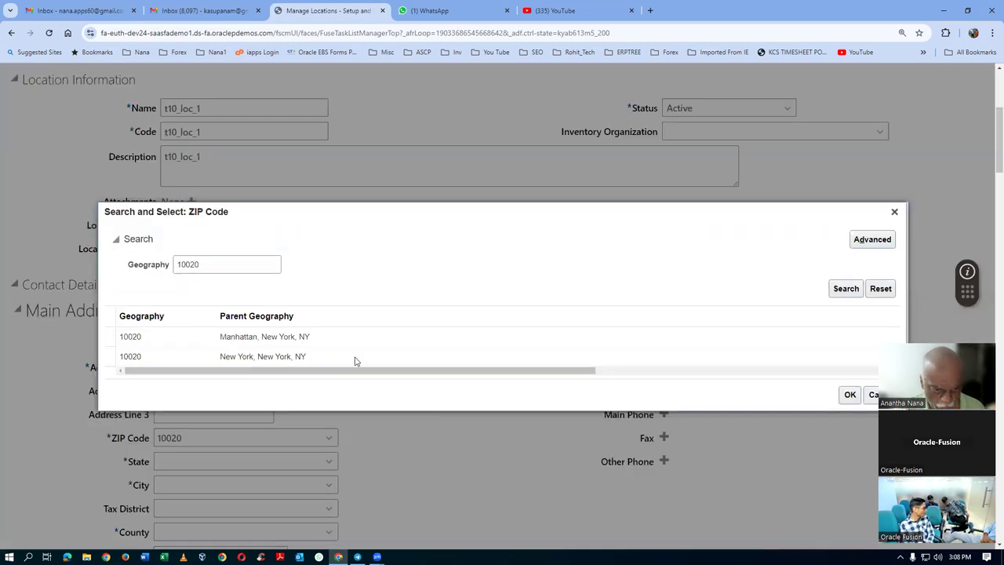
pyautogui.click(355, 361)
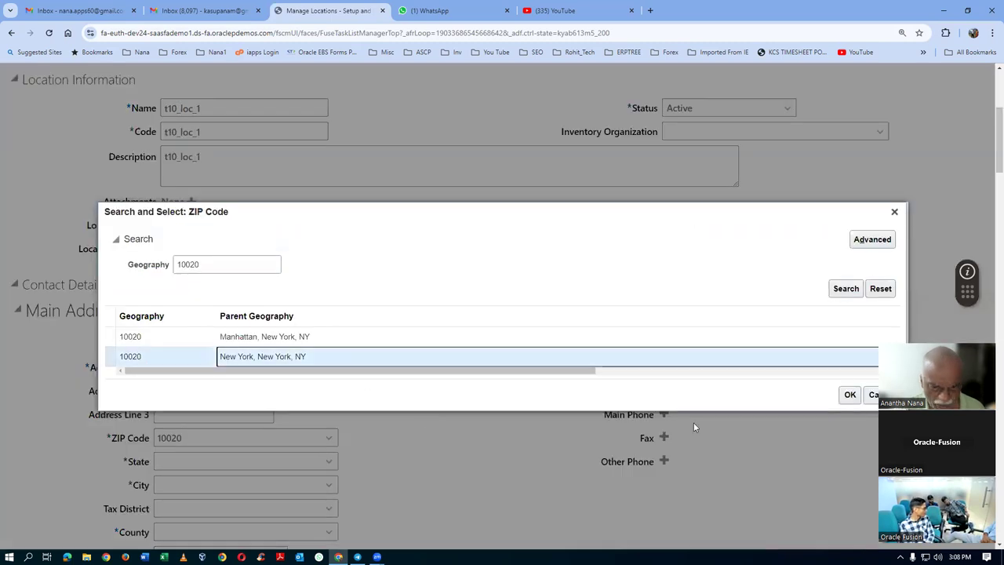
pyautogui.click(849, 394)
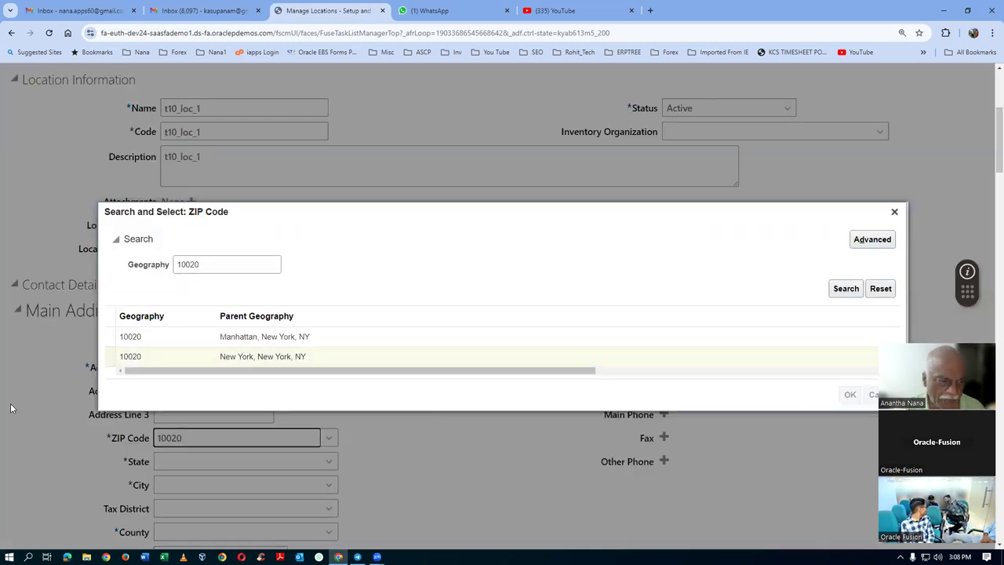
pyautogui.click(188, 368)
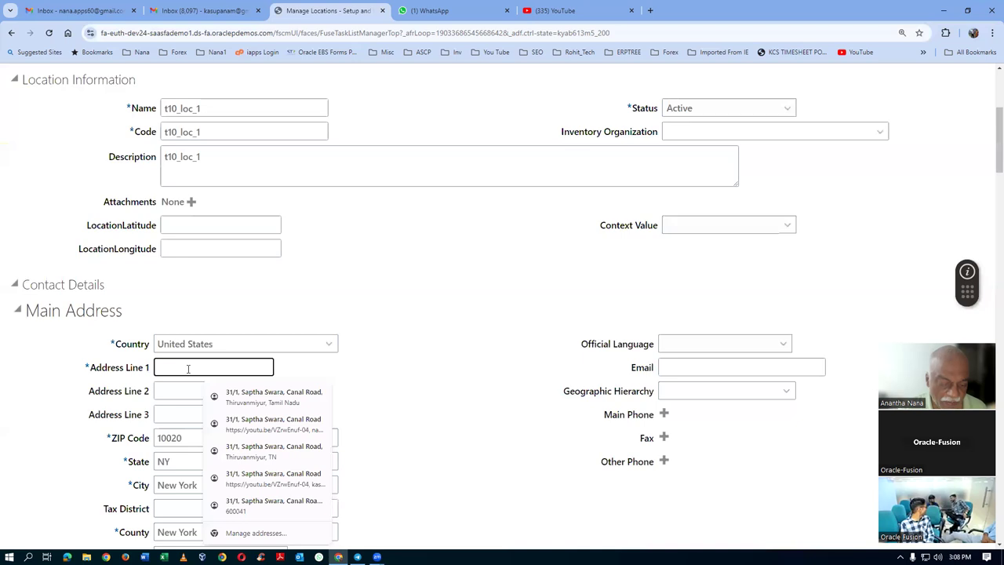
pyautogui.write('t10 add')
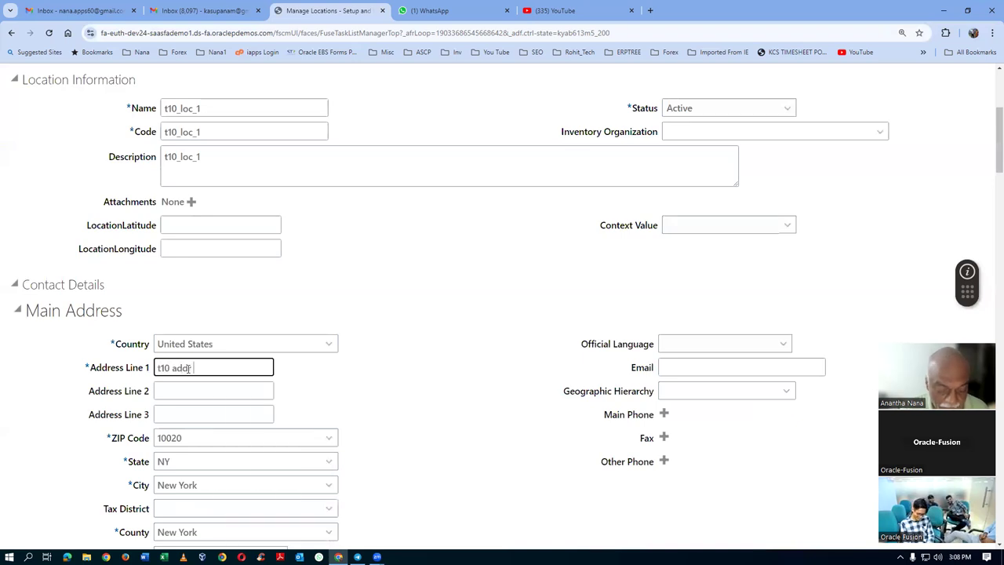
pyautogui.write('r 1')
pyautogui.scroll(4, 506, 326)
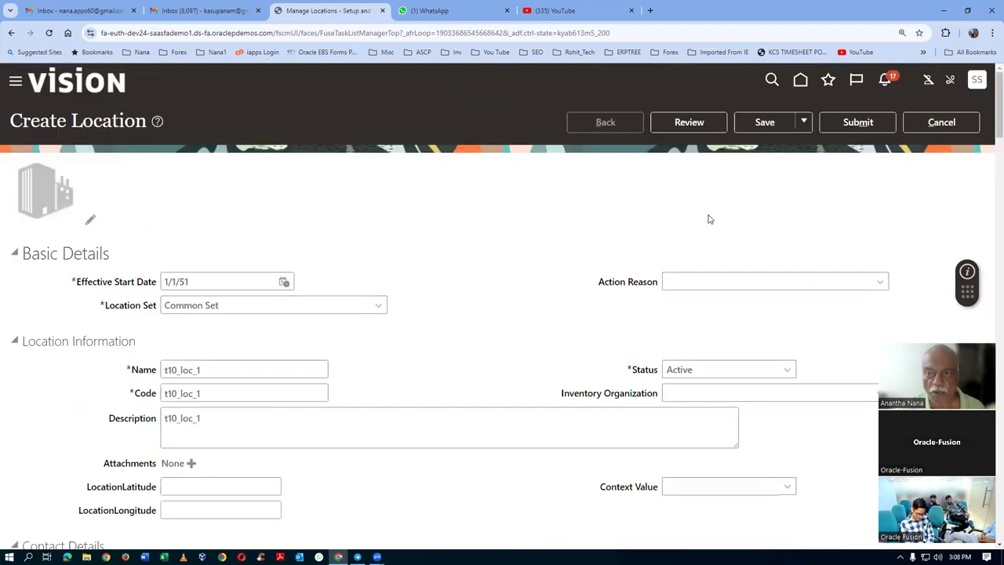
# Submit location t10_loc_1 and confirm the submission.
pyautogui.click(886, 123)
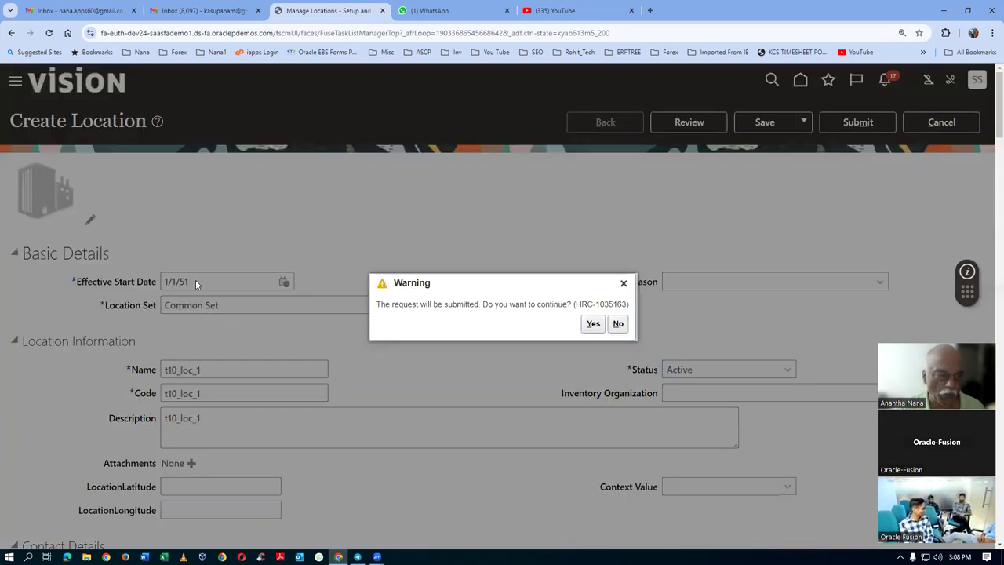
pyautogui.click(590, 324)
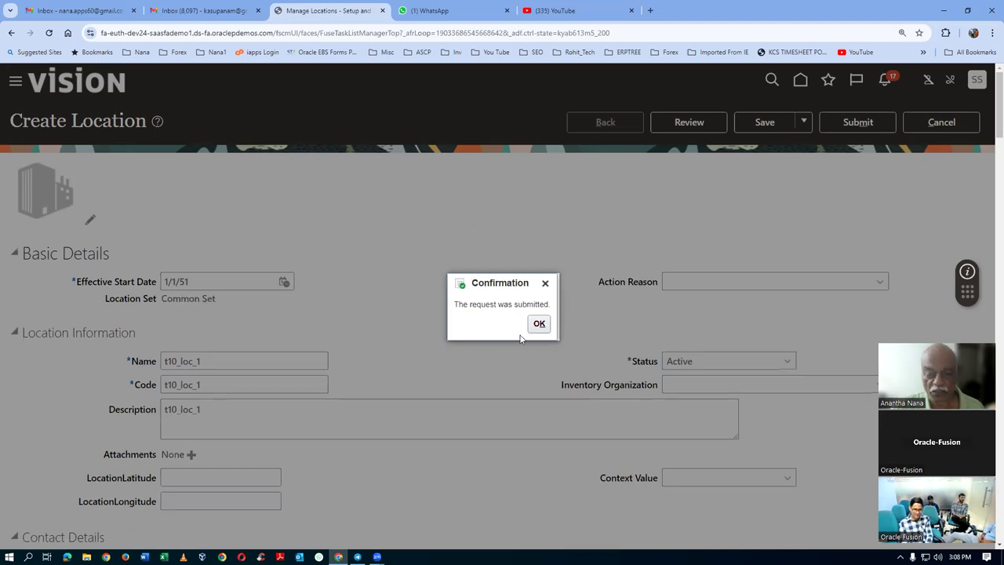
pyautogui.click(538, 328)
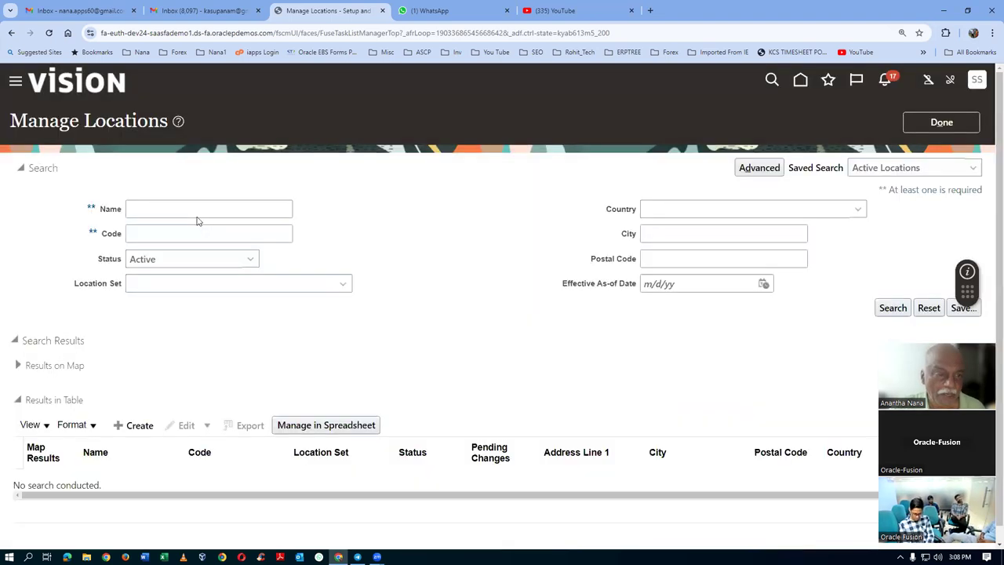
# Search Manage Locations for 't10' to verify t10_loc_1 is listed as active.
pyautogui.click(191, 208)
pyautogui.write('t10')
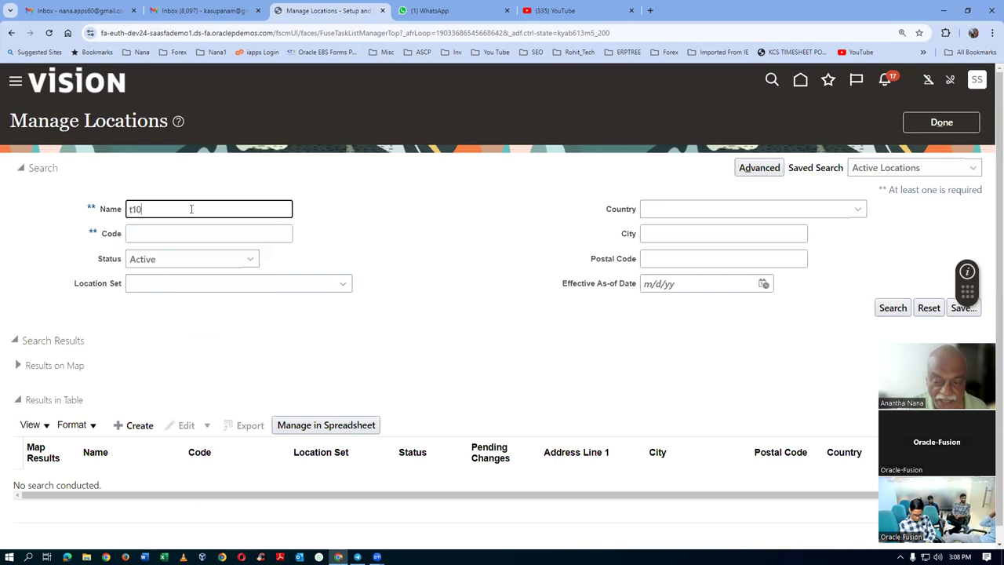
pyautogui.scroll(-1, 463, 298)
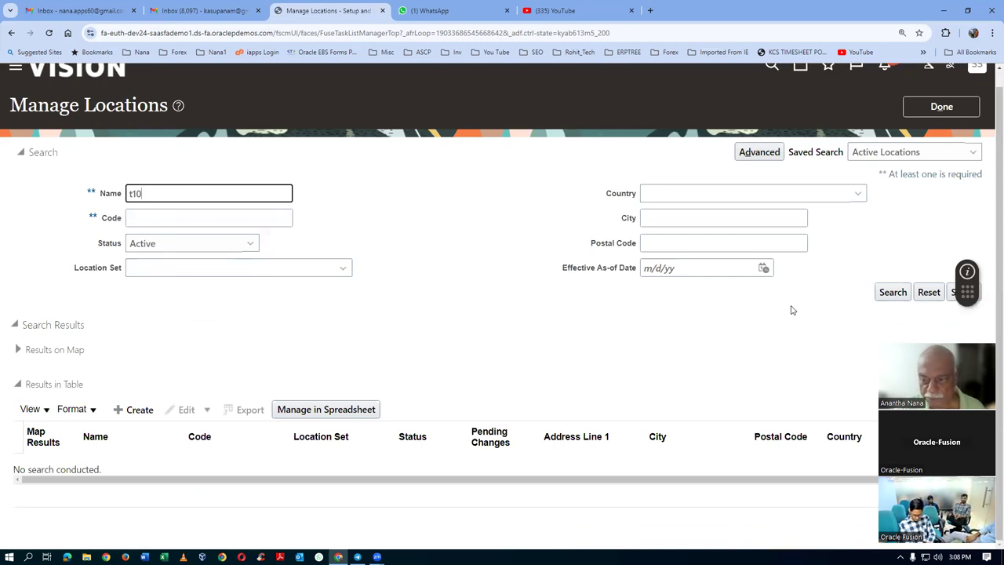
pyautogui.click(893, 292)
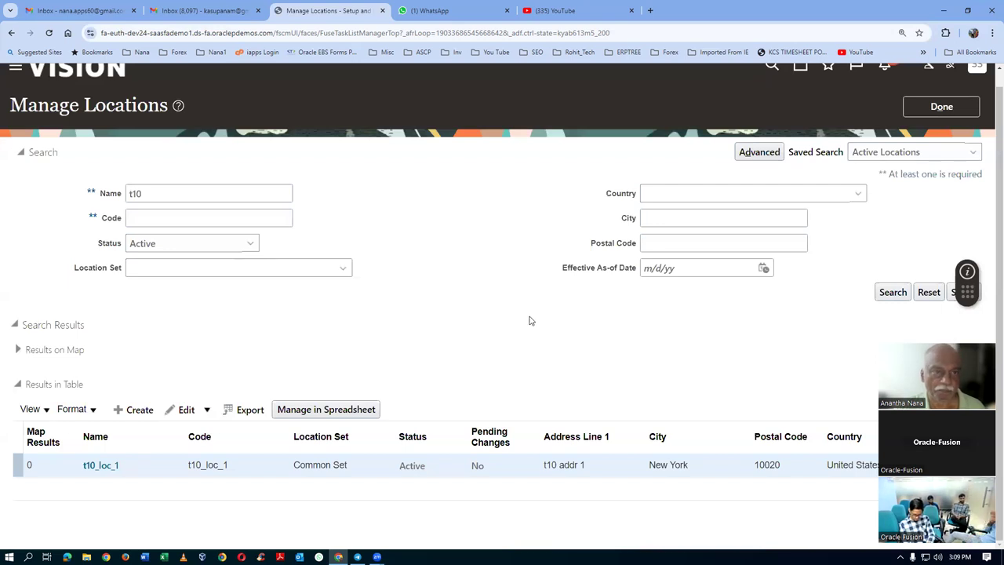
pyautogui.rightClick(326, 10)
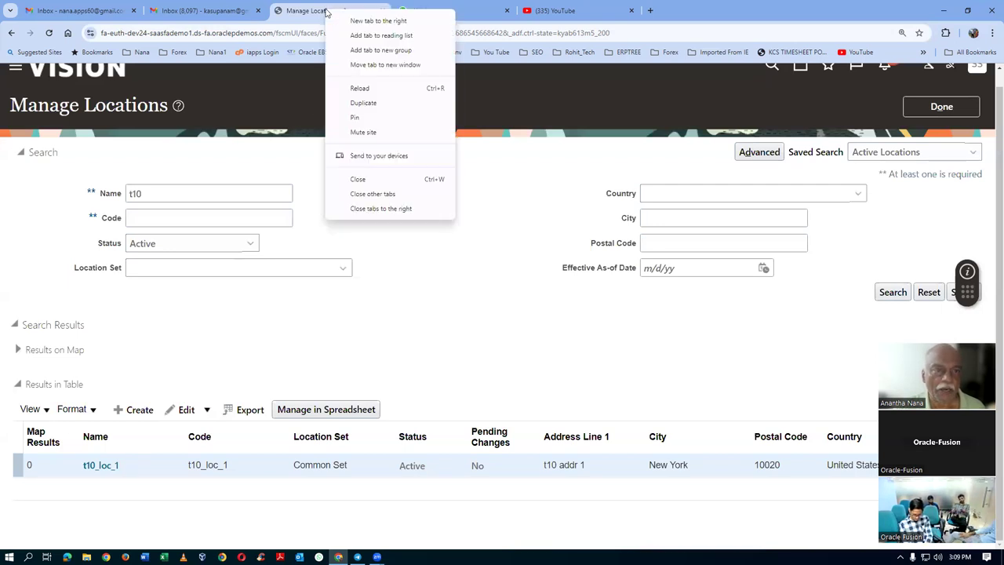
# Duplicate the Manage Locations tab and return to Setup and Maintenance's Tasks panel.
pyautogui.click(353, 105)
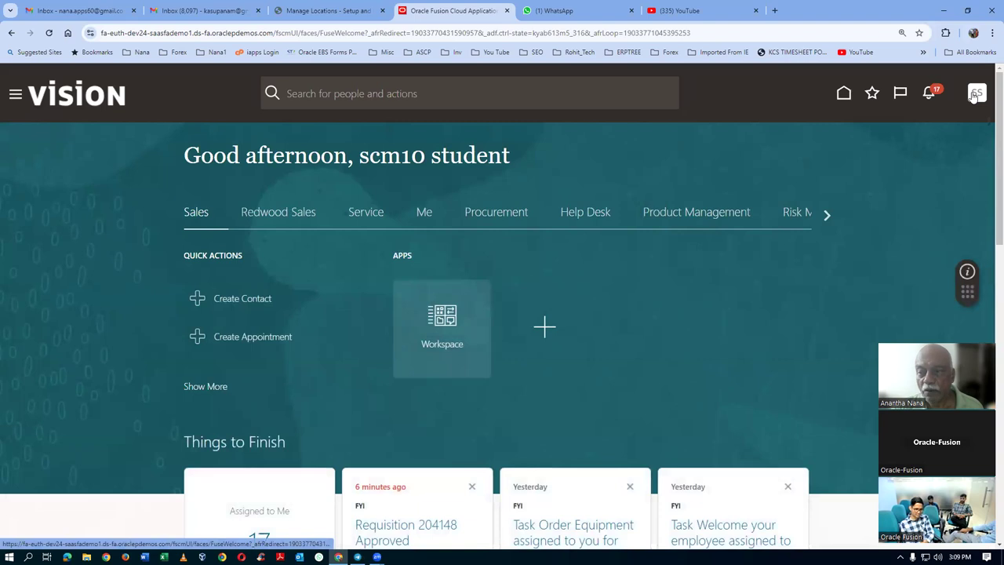
pyautogui.click(972, 96)
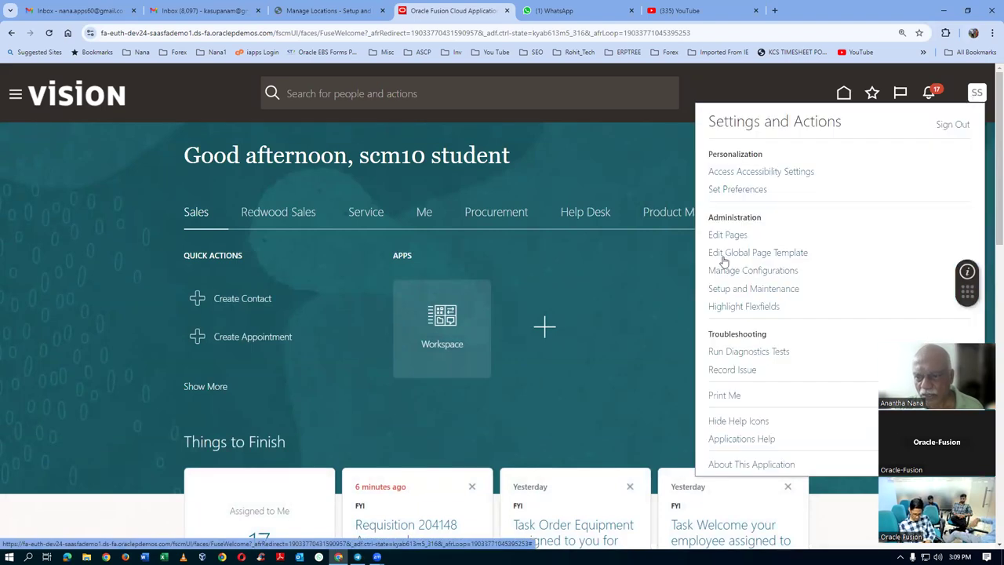
pyautogui.click(715, 289)
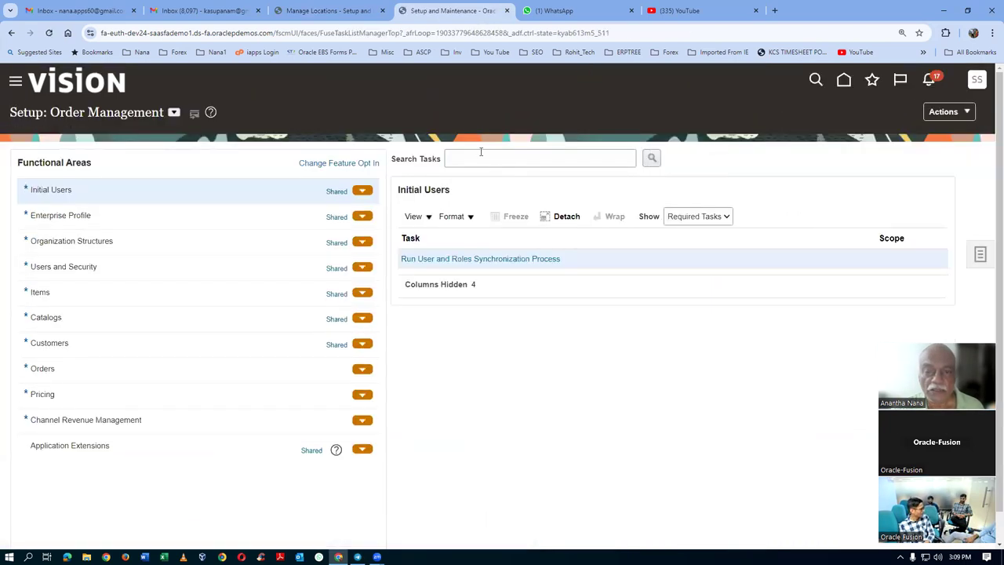
pyautogui.click(980, 256)
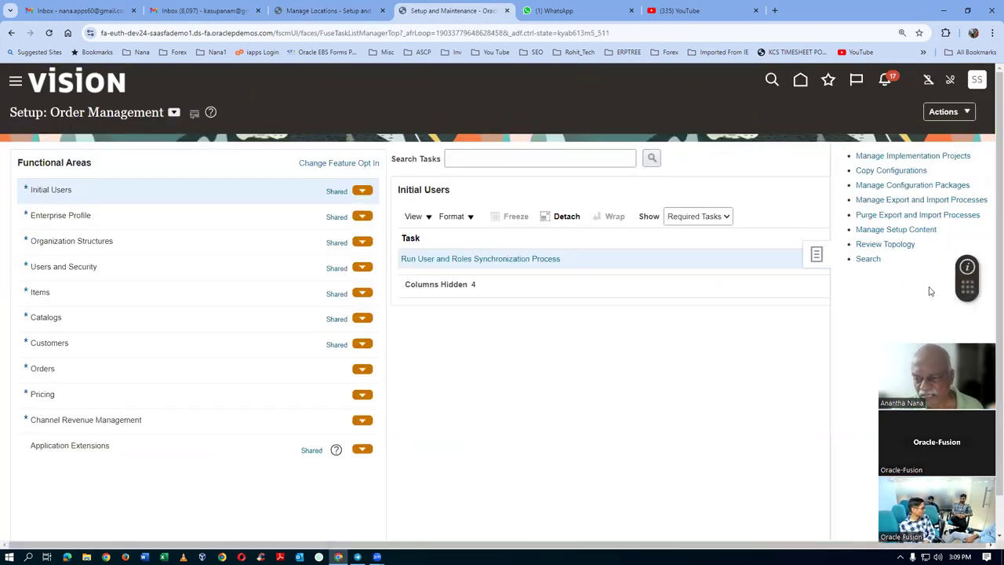
# Search setup tasks for 'man%inv%org%' and start Manage Inventory Organizations.
pyautogui.click(862, 259)
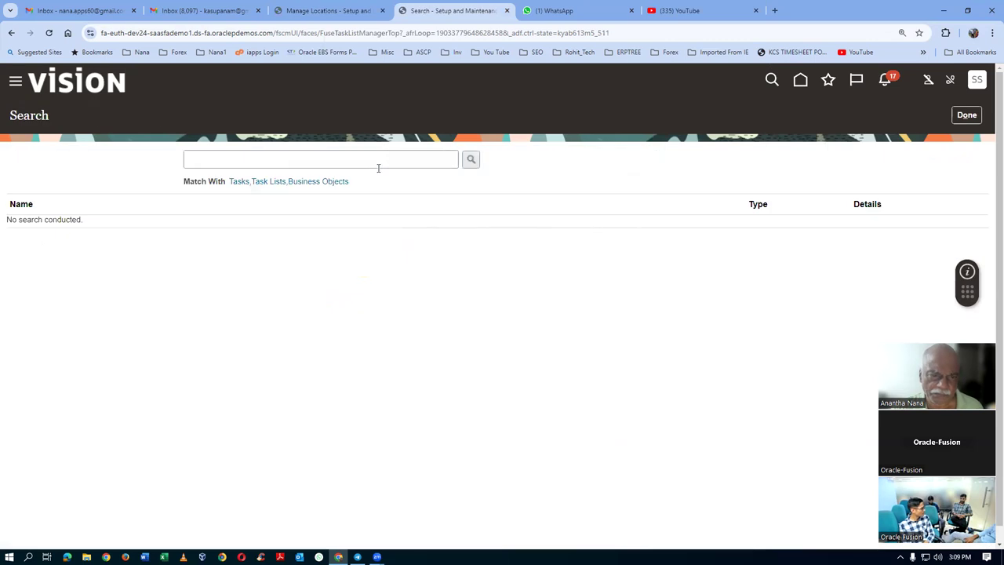
pyautogui.write('man%inv%')
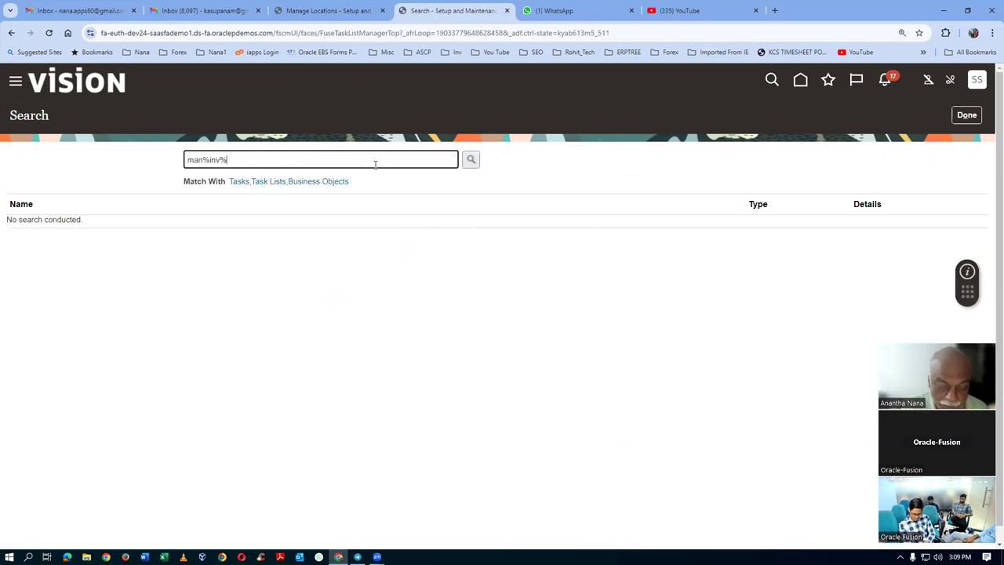
pyautogui.write('org%')
pyautogui.press('Return')
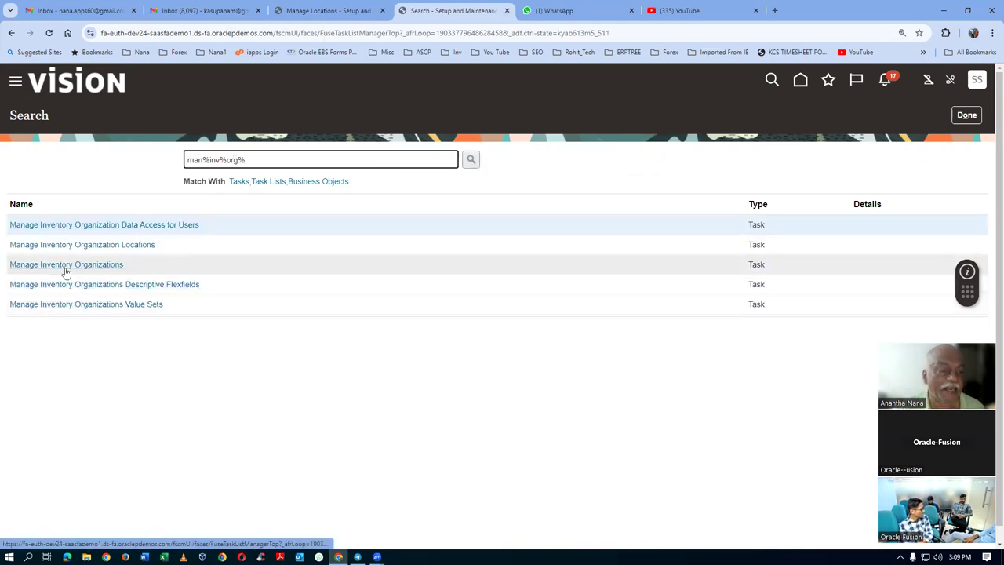
pyautogui.click(66, 267)
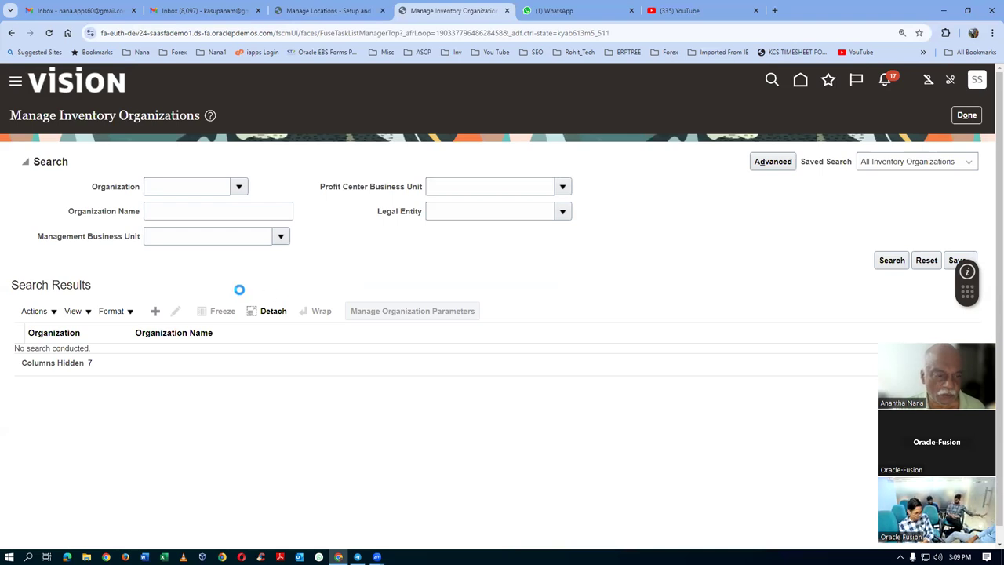
# Name the new organization t10_child_1 with code T101 and US1 Business Unit.
pyautogui.click(187, 225)
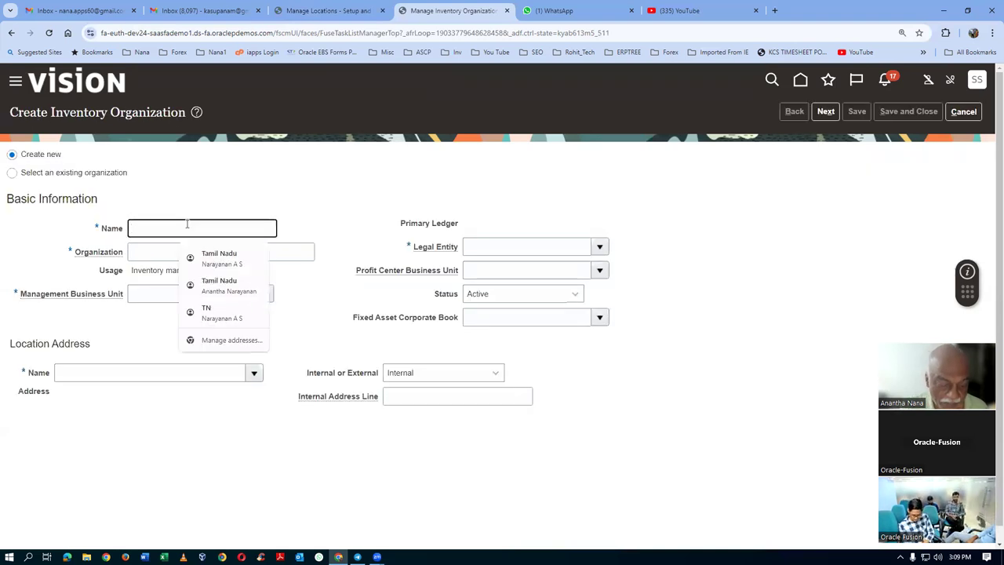
pyautogui.write('t10_child_1')
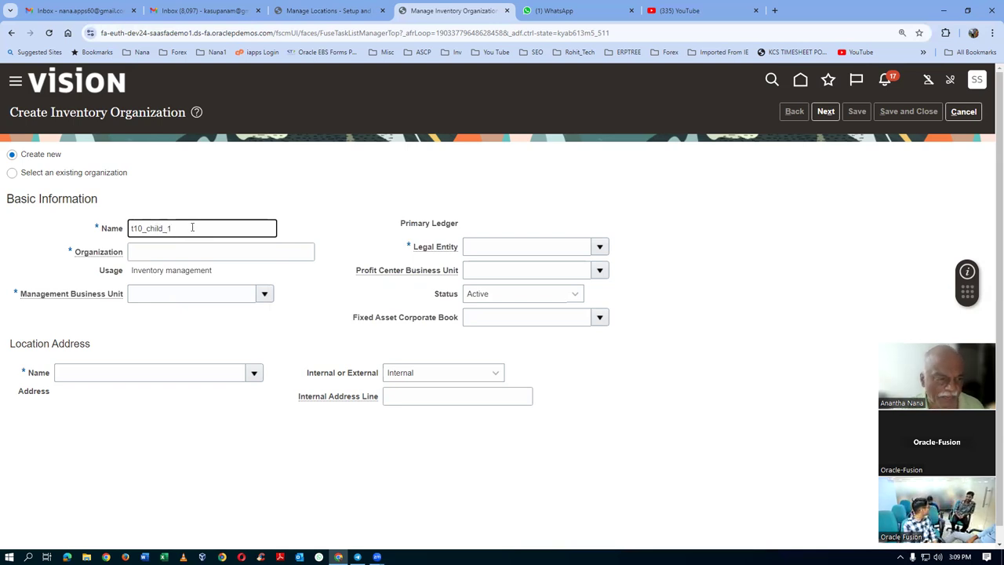
pyautogui.click(170, 251)
pyautogui.write('T101')
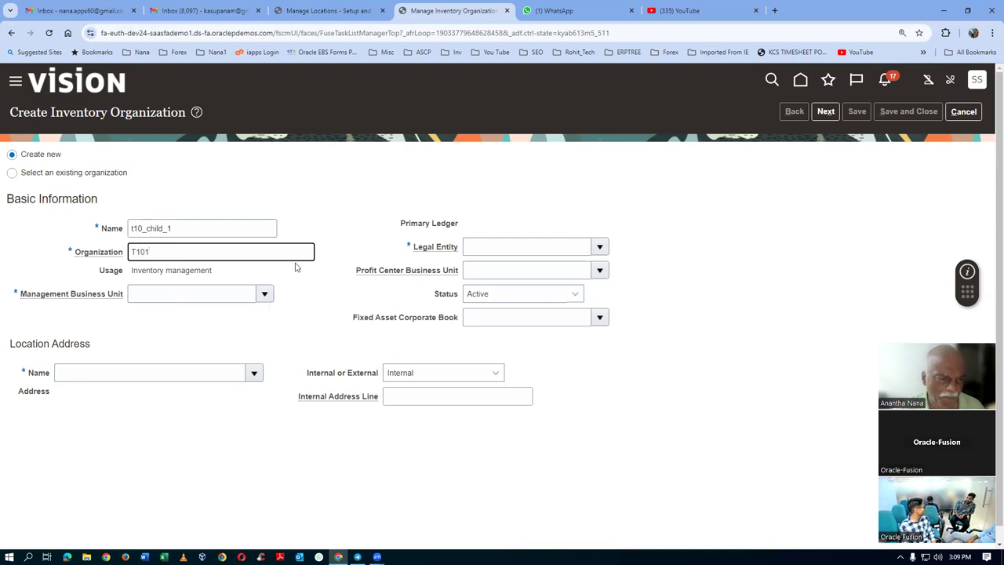
pyautogui.click(209, 292)
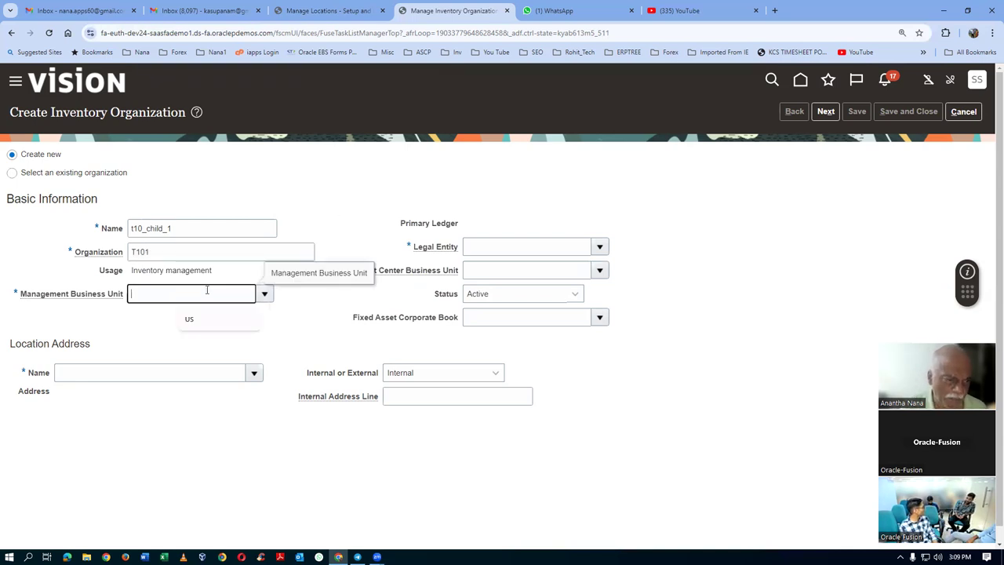
pyautogui.write('US1')
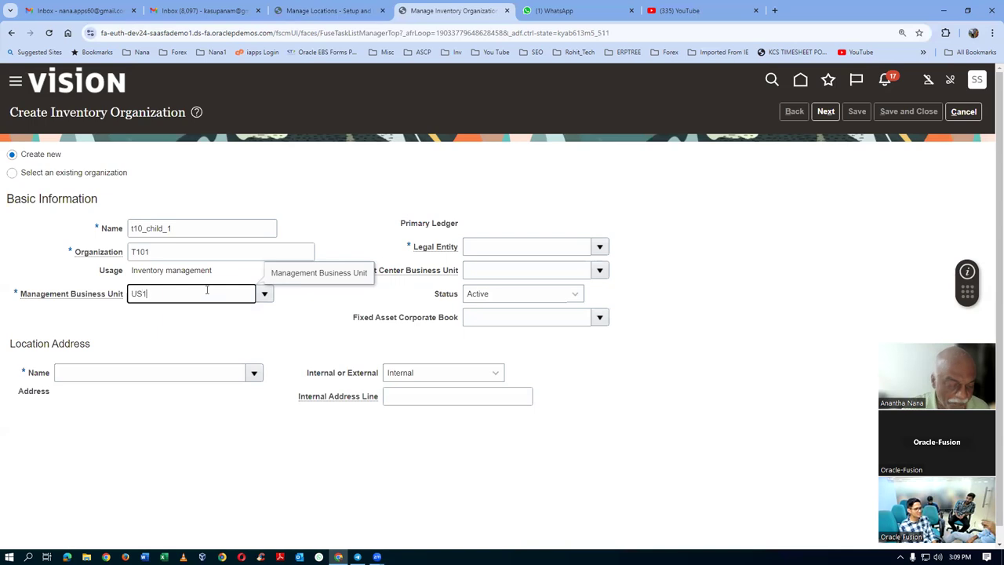
pyautogui.press('Tab')
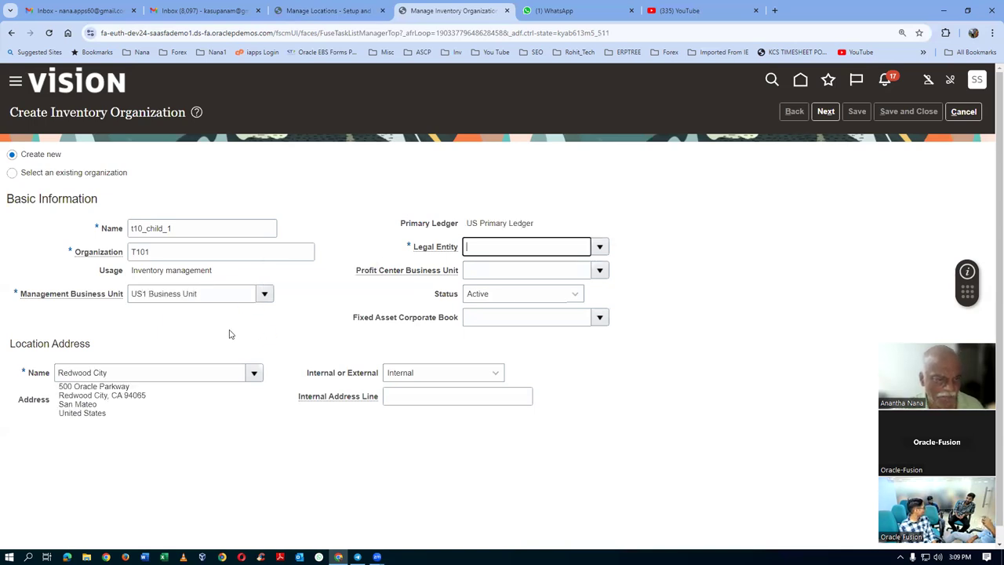
# Set location t10_loc_1 and US1 Legal Entity, then continue to the parameters step.
pyautogui.moveTo(119, 373); pyautogui.dragTo(2, 382)
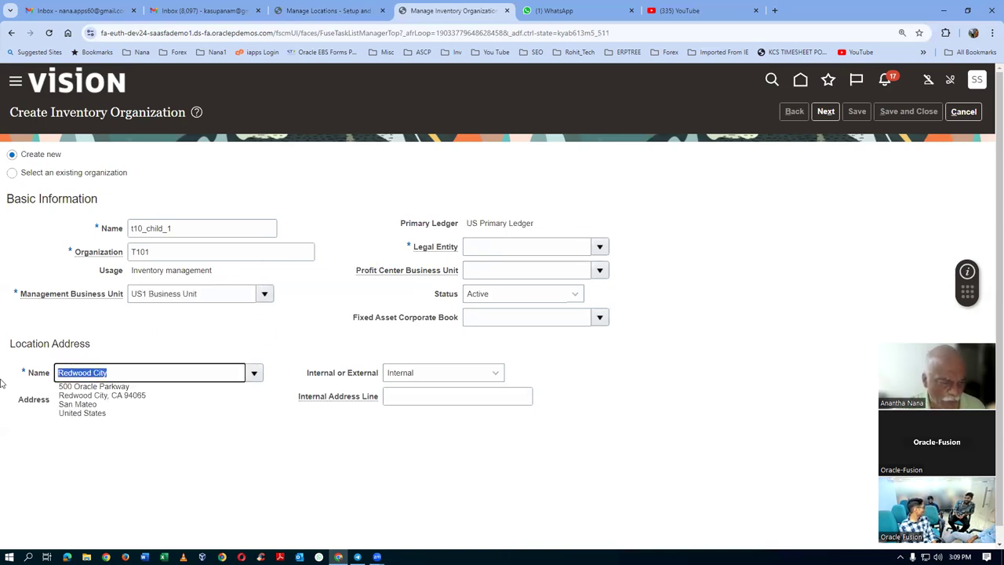
pyautogui.write('t10')
pyautogui.press('Tab')
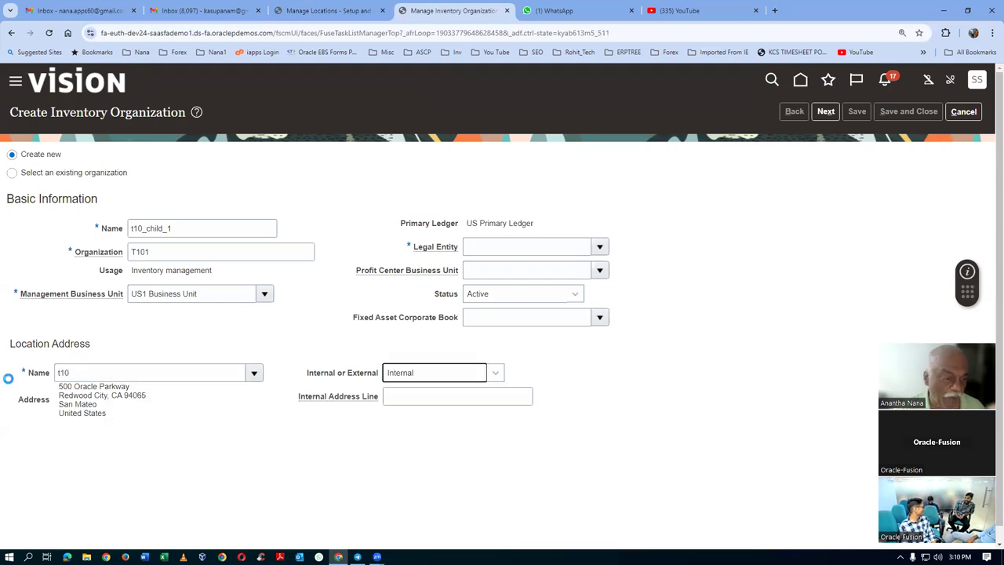
pyautogui.click(600, 247)
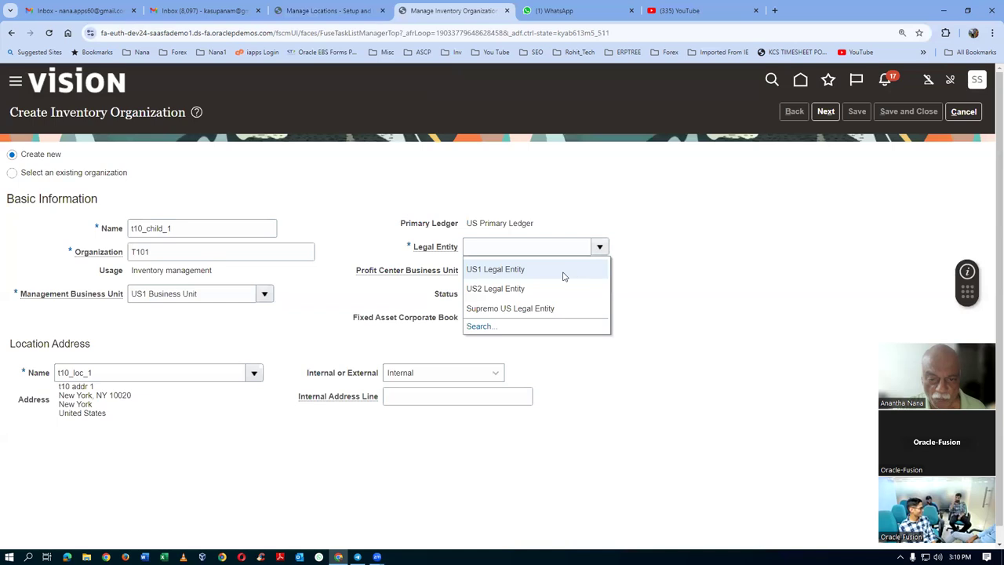
pyautogui.click(562, 273)
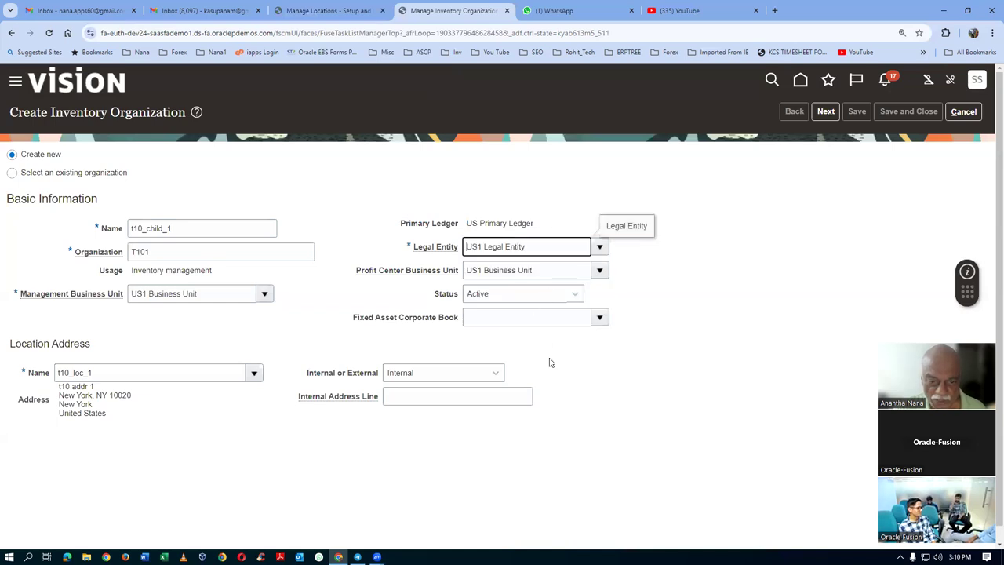
pyautogui.click(824, 112)
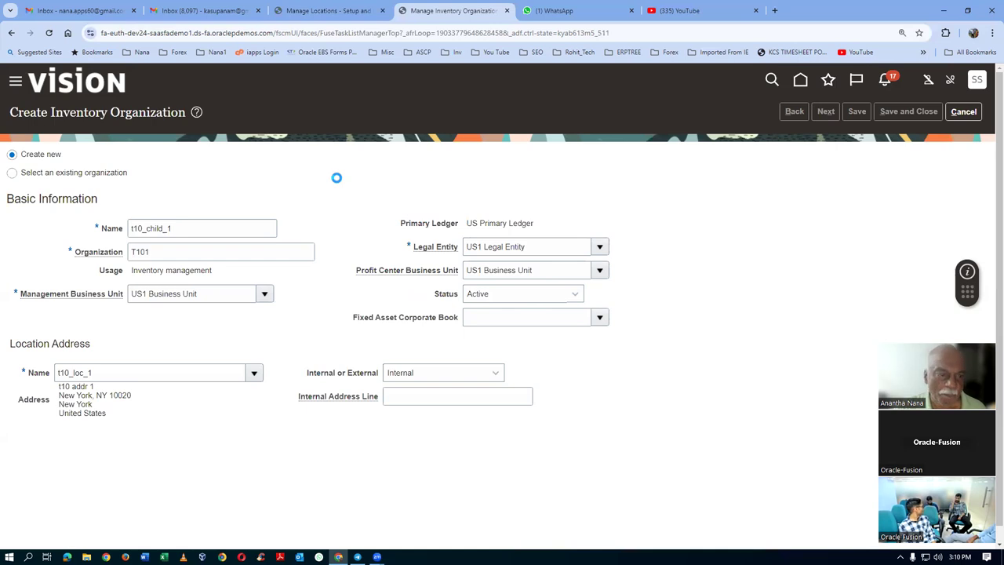
# Set item master organization and schedule to Operations, with subinventory-level locator control.
pyautogui.click(195, 307)
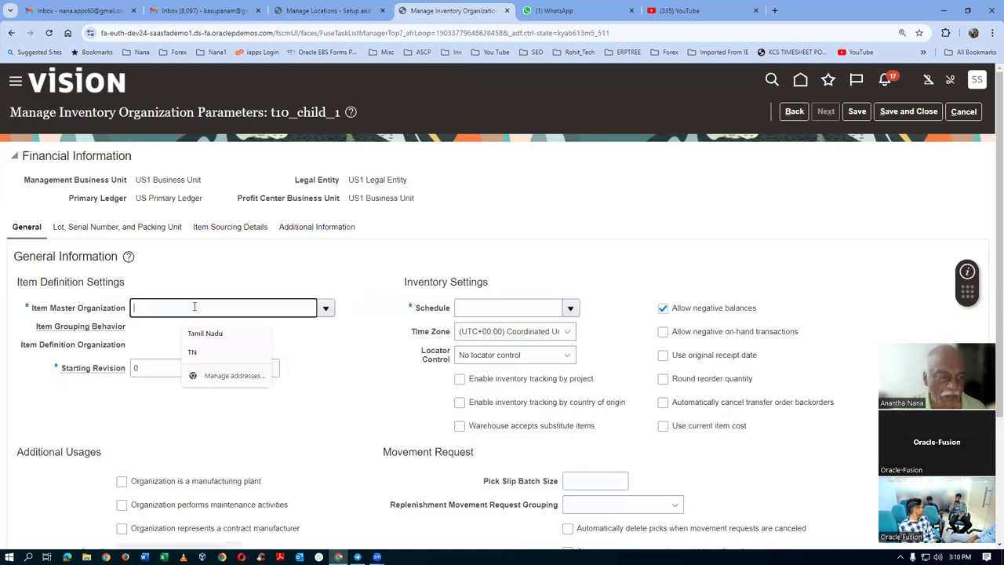
pyautogui.write('Ope')
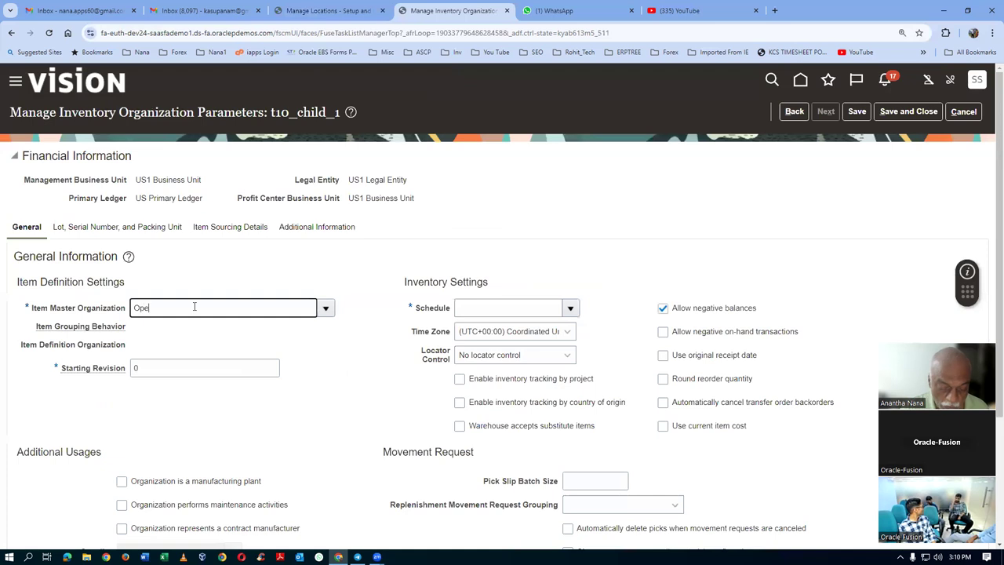
pyautogui.write('rations')
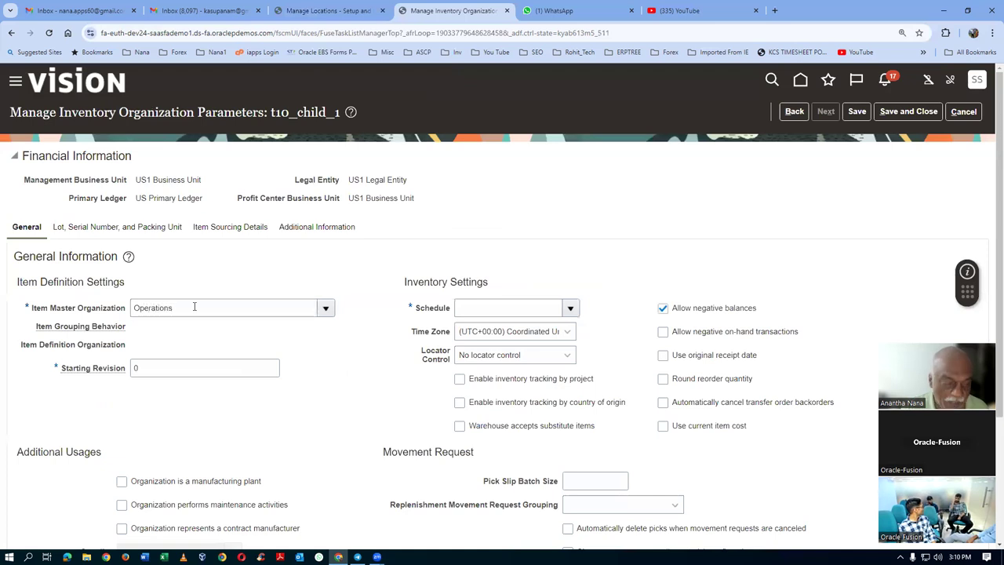
pyautogui.click(484, 308)
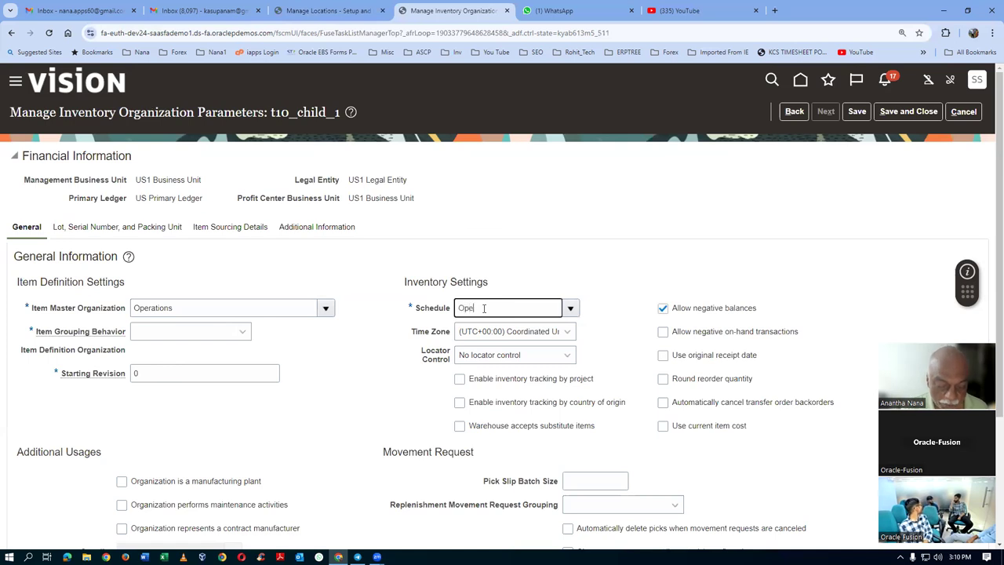
pyautogui.press('Tab')
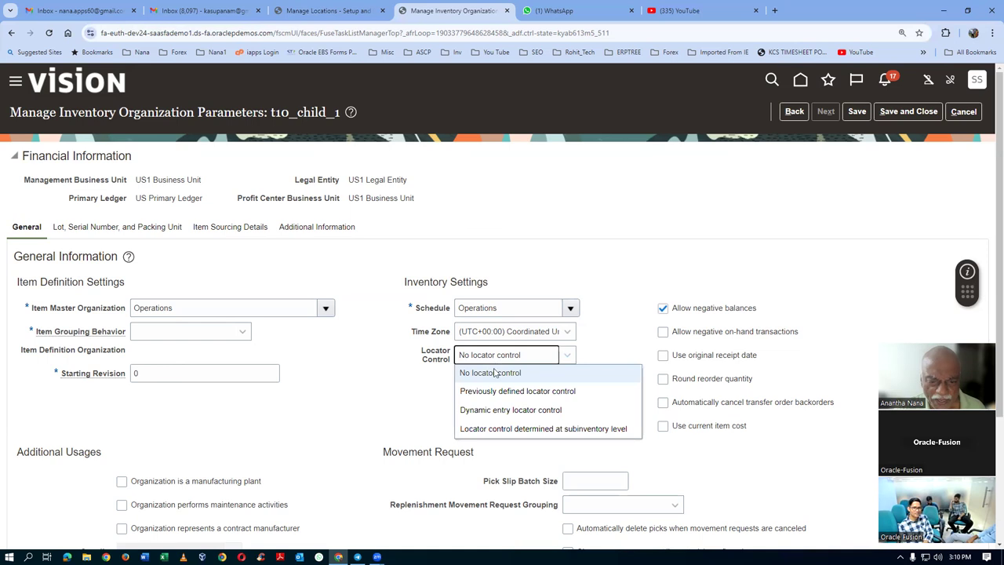
pyautogui.click(495, 430)
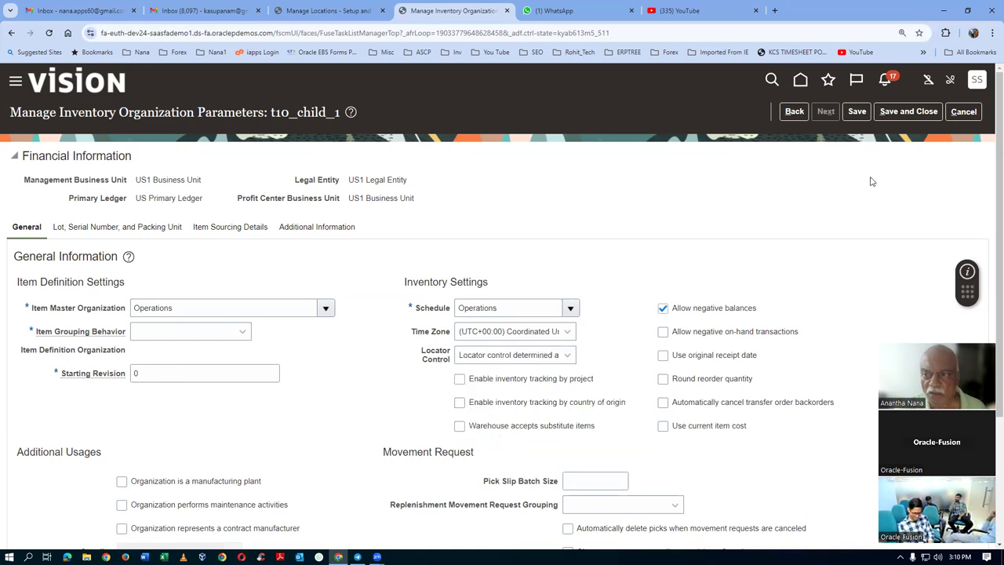
# Set Item Grouping Behavior to Definition Organization to clear the save error, then save and close.
pyautogui.click(933, 114)
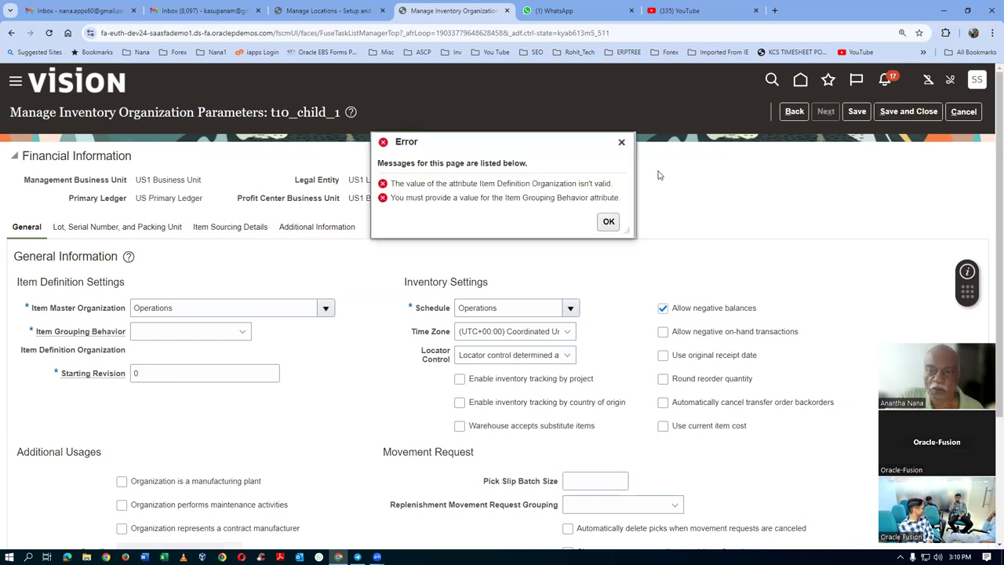
pyautogui.click(608, 222)
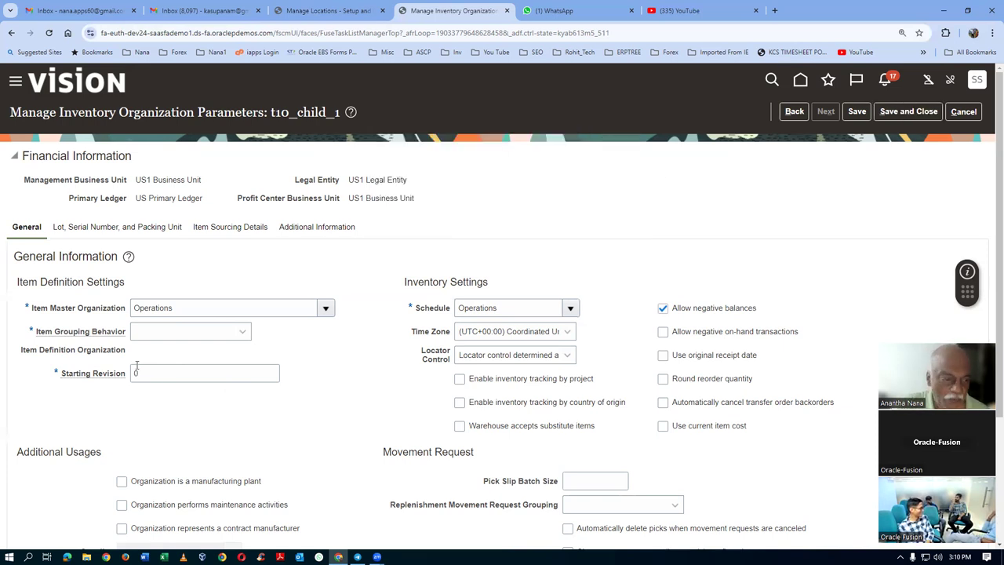
pyautogui.click(179, 335)
pyautogui.click(181, 367)
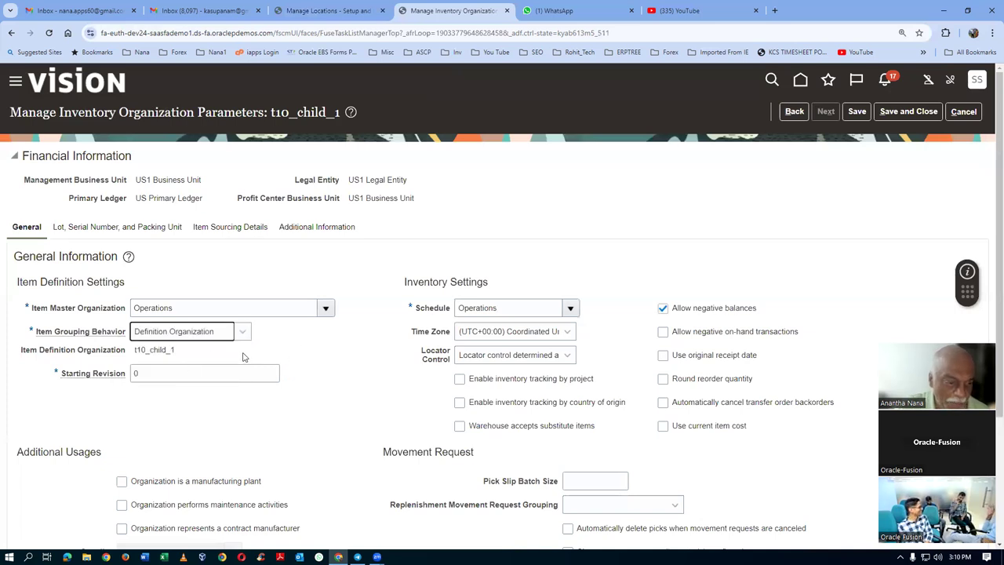
pyautogui.click(327, 352)
pyautogui.click(908, 111)
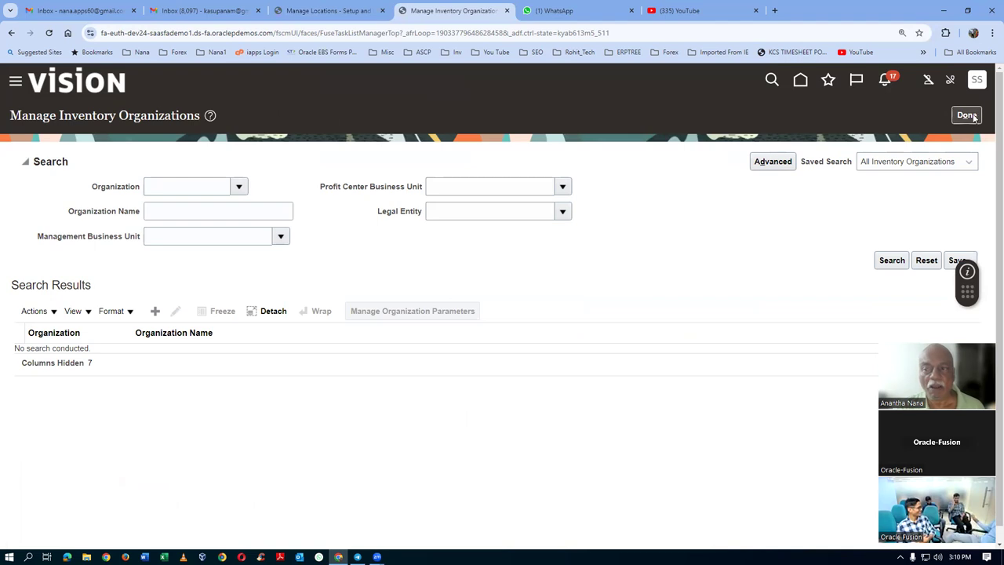
# Leave inventory organizations and start the Manage Subinventories and Locators task from task search.
pyautogui.click(967, 115)
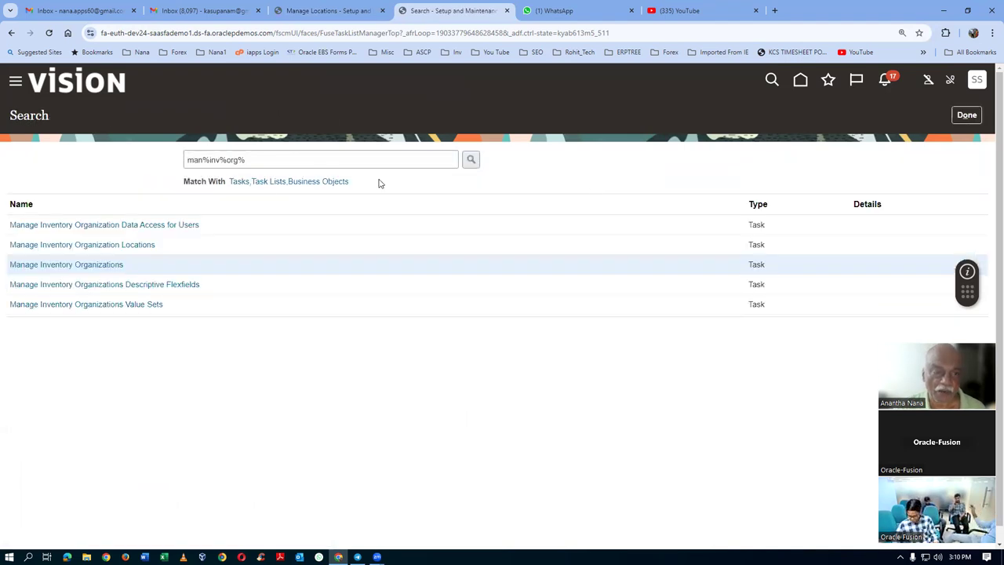
pyautogui.moveTo(253, 161); pyautogui.dragTo(2, 213)
pyautogui.write('man%sub%')
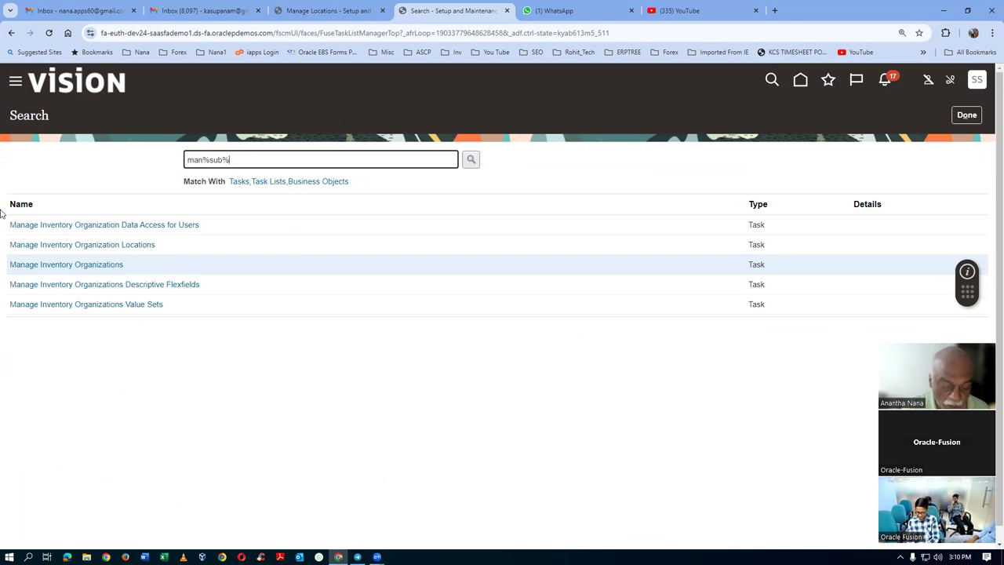
pyautogui.press('Return')
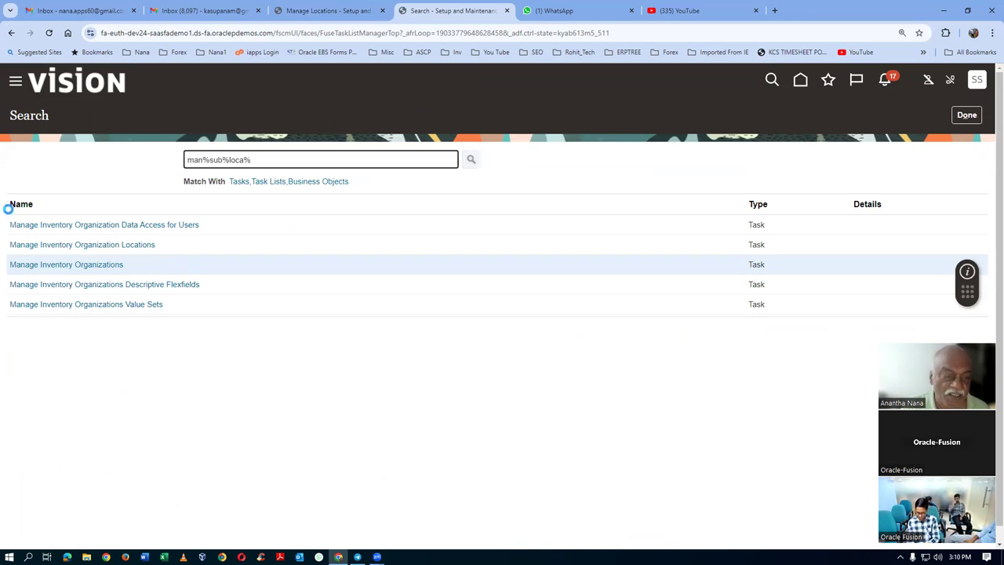
pyautogui.click(70, 226)
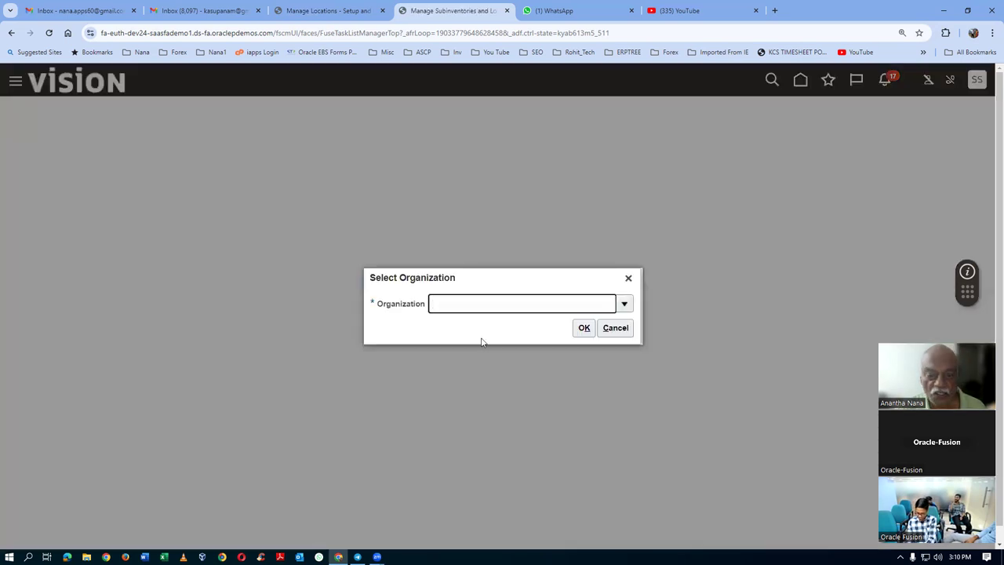
# Choose organization T101 to view its subinventories.
pyautogui.write('T101')
pyautogui.press('Tab')
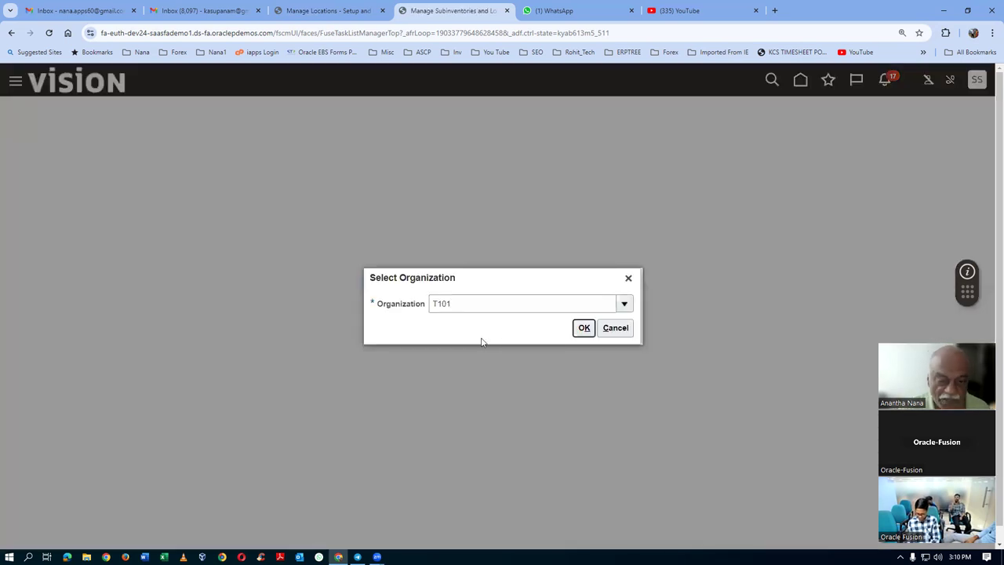
pyautogui.click(584, 328)
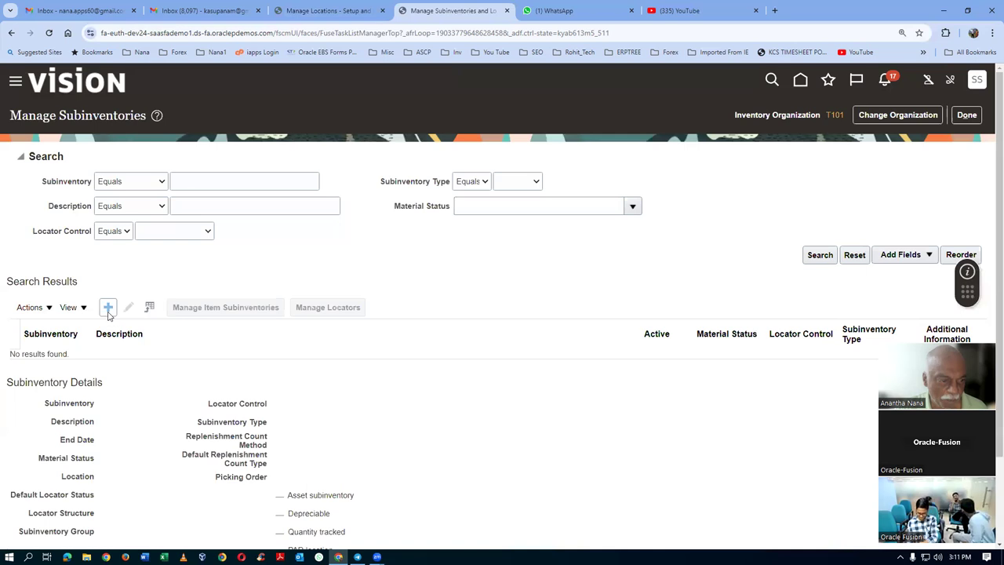
# Create subinventory t10_sub_1 with description t10_sub_1 and location t10_loc_1.
pyautogui.click(236, 182)
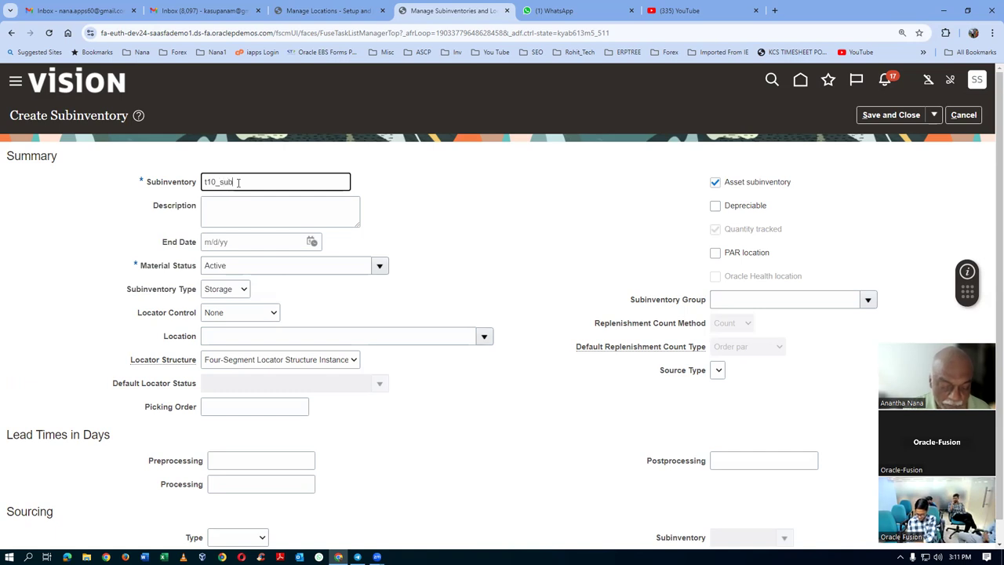
pyautogui.doubleClick(256, 182)
pyautogui.hotkey('ctrl', 'c')
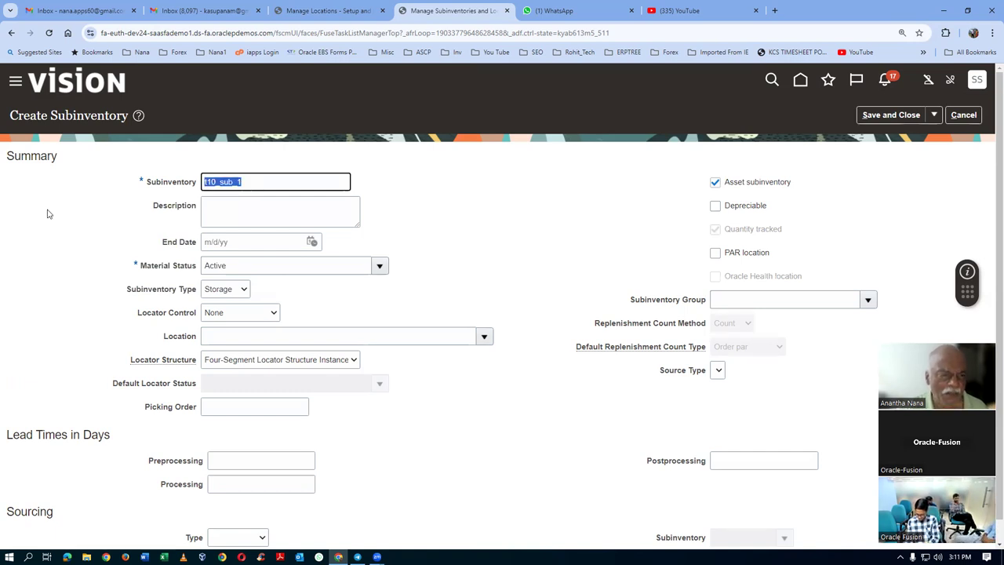
pyautogui.click(212, 214)
pyautogui.hotkey('ctrl', 'v')
pyautogui.click(229, 337)
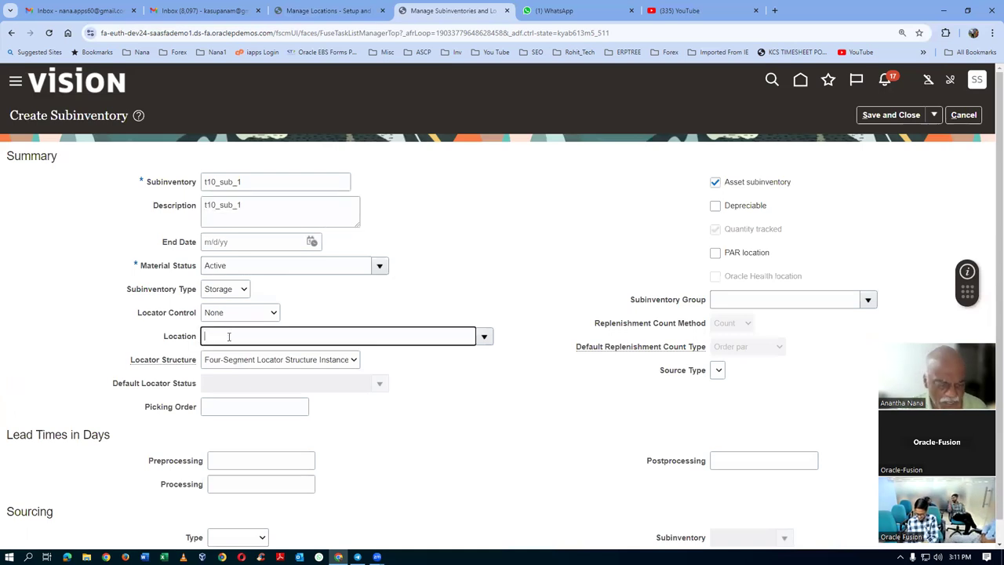
pyautogui.write('t1')
pyautogui.press('Tab')
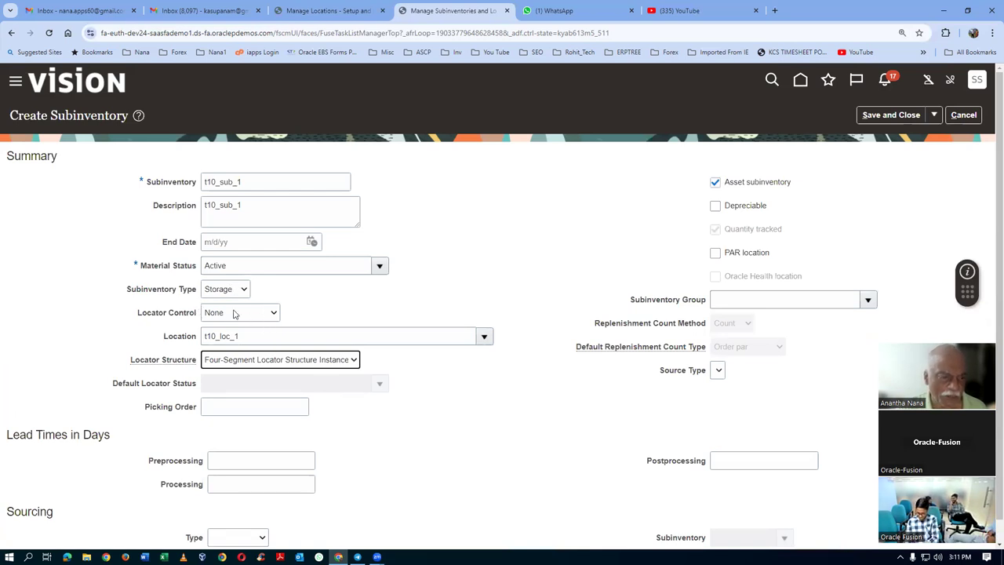
# Save the subinventory, acknowledge the confirmation and finish the task.
pyautogui.click(884, 117)
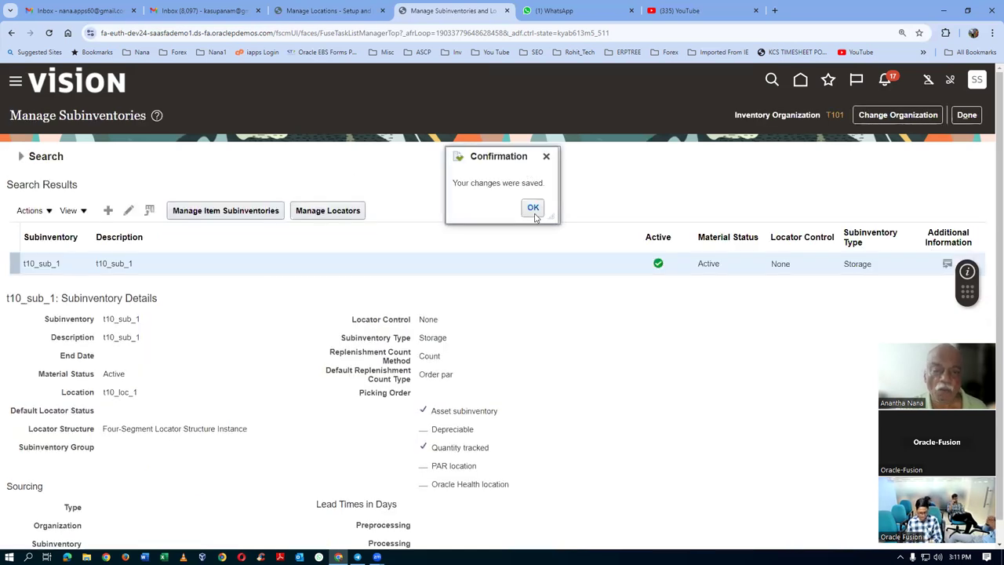
pyautogui.click(533, 209)
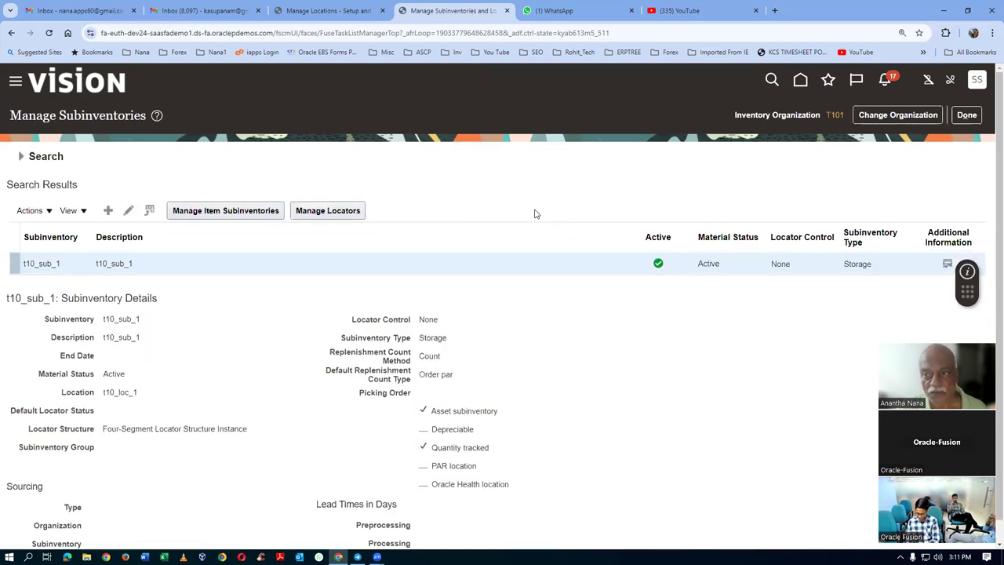
pyautogui.click(965, 116)
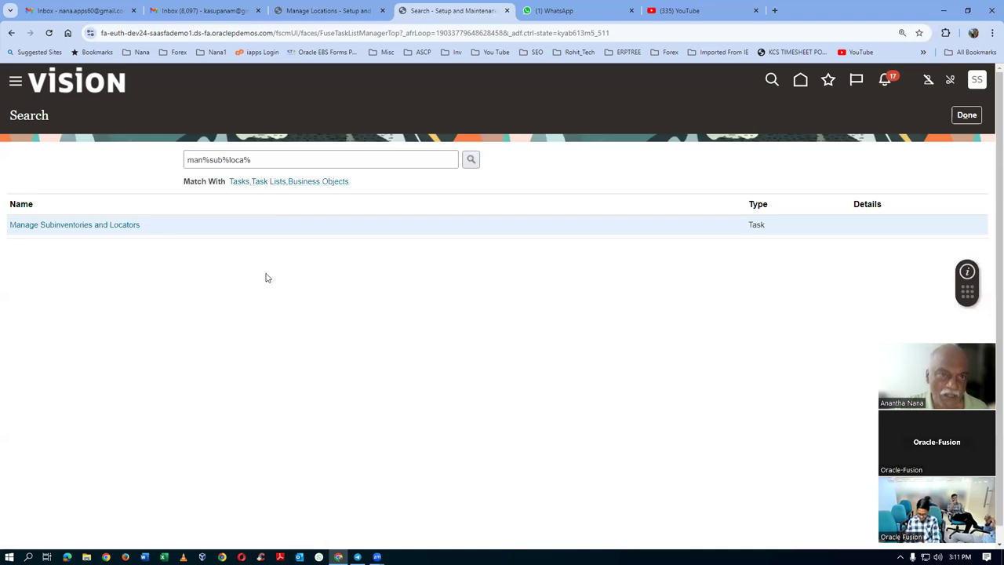
# Start an update of location t10_loc_1 effective 9/3/24 in the Manage Locations tab.
pyautogui.click(307, 12)
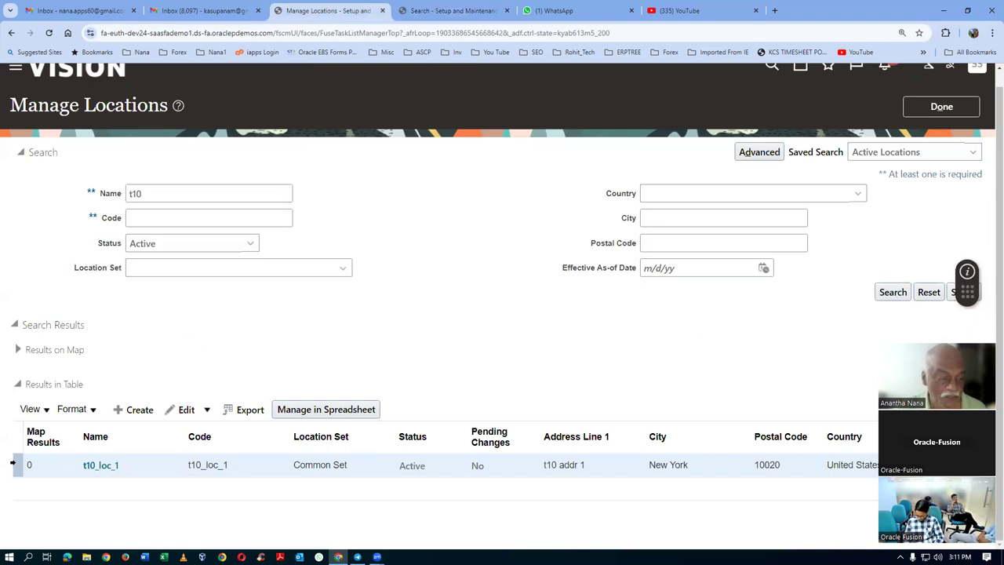
pyautogui.click(188, 409)
pyautogui.click(194, 431)
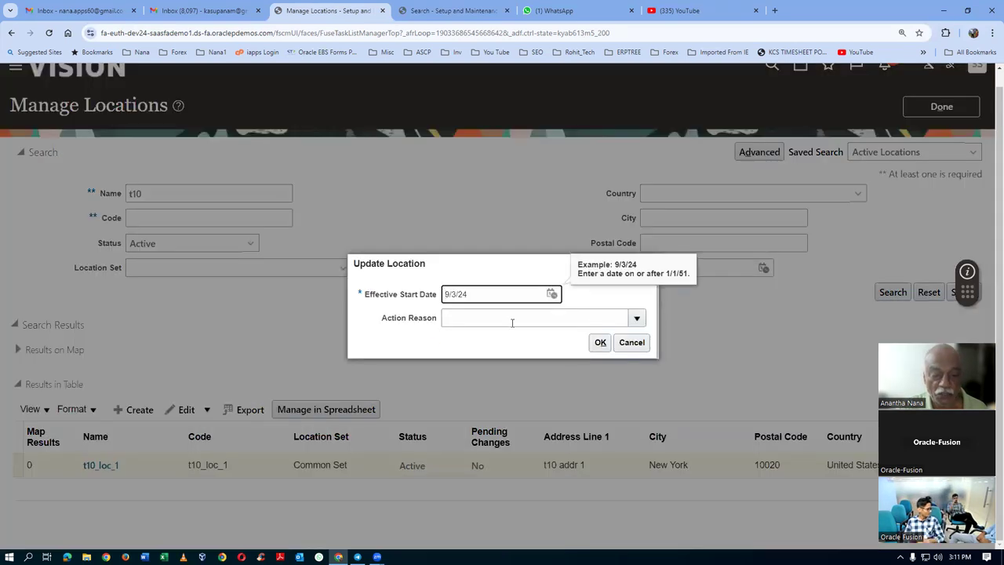
pyautogui.click(600, 342)
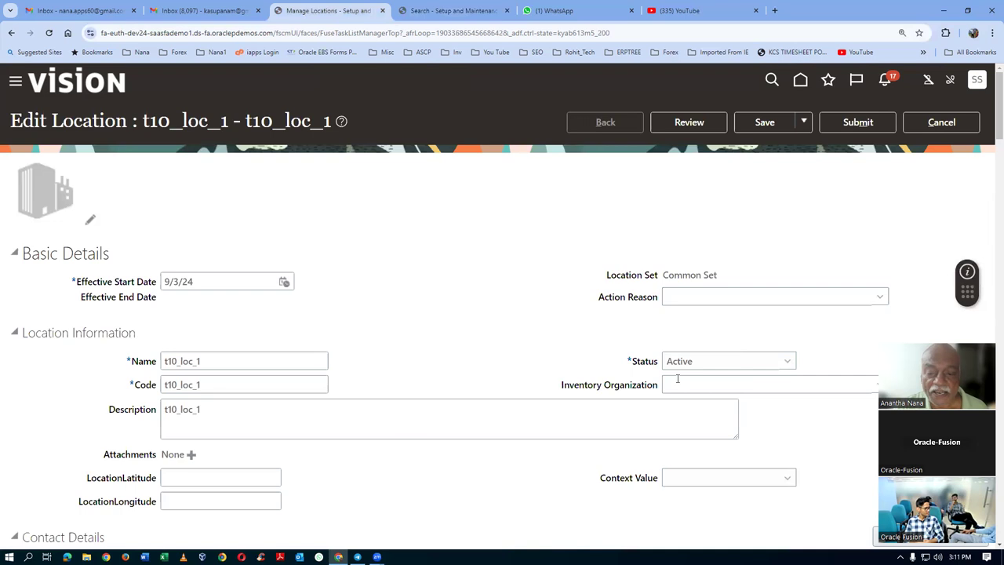
# Assign inventory organization t10_child_1 to the location and submit the change.
pyautogui.click(677, 379)
pyautogui.write('tl')
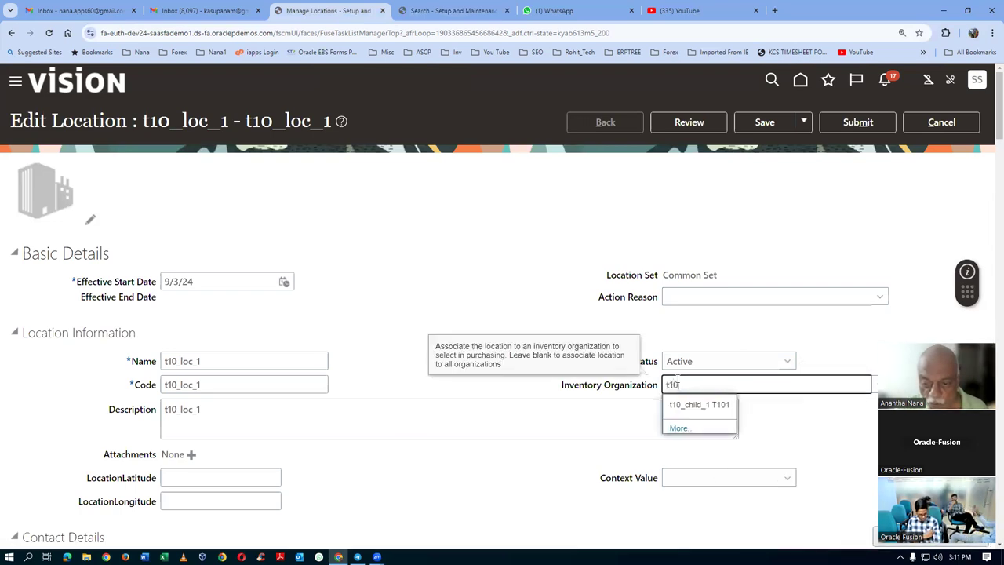
pyautogui.click(690, 407)
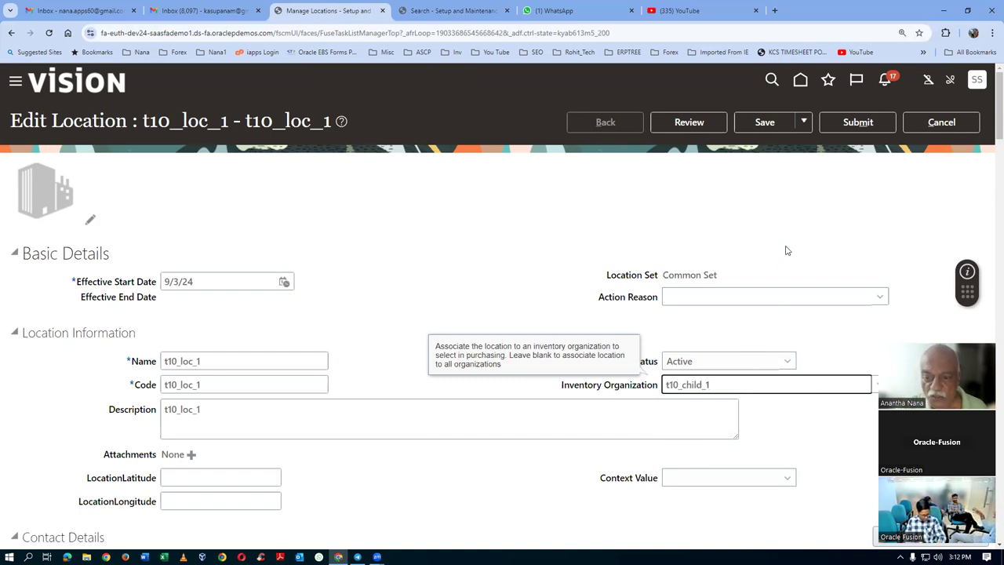
pyautogui.click(788, 250)
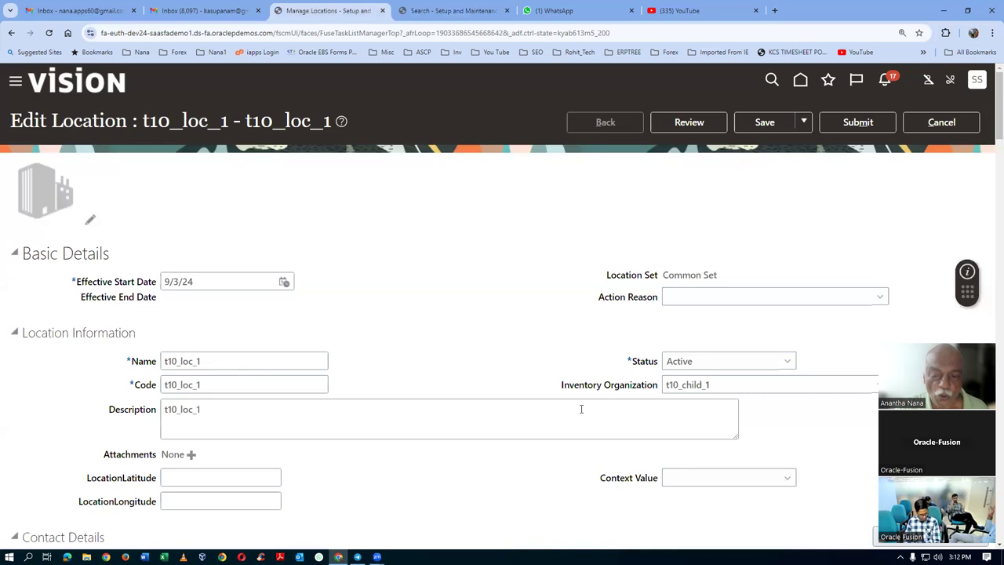
pyautogui.click(863, 127)
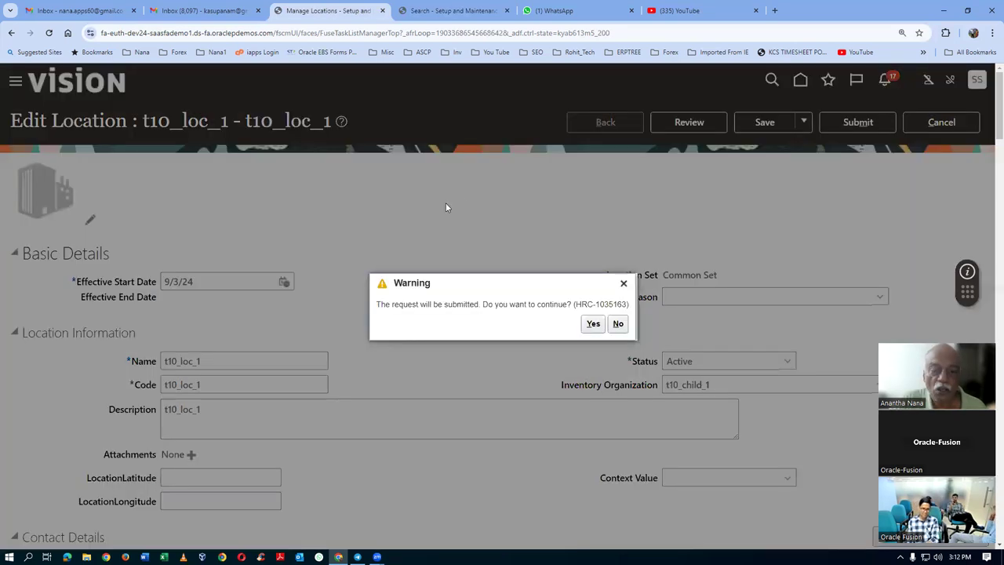
pyautogui.click(593, 323)
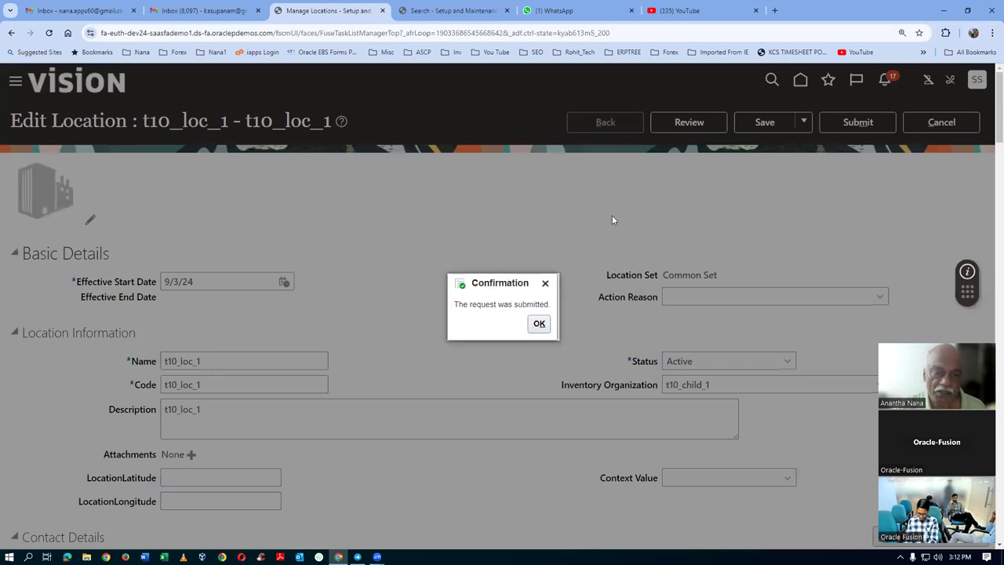
pyautogui.press('Return')
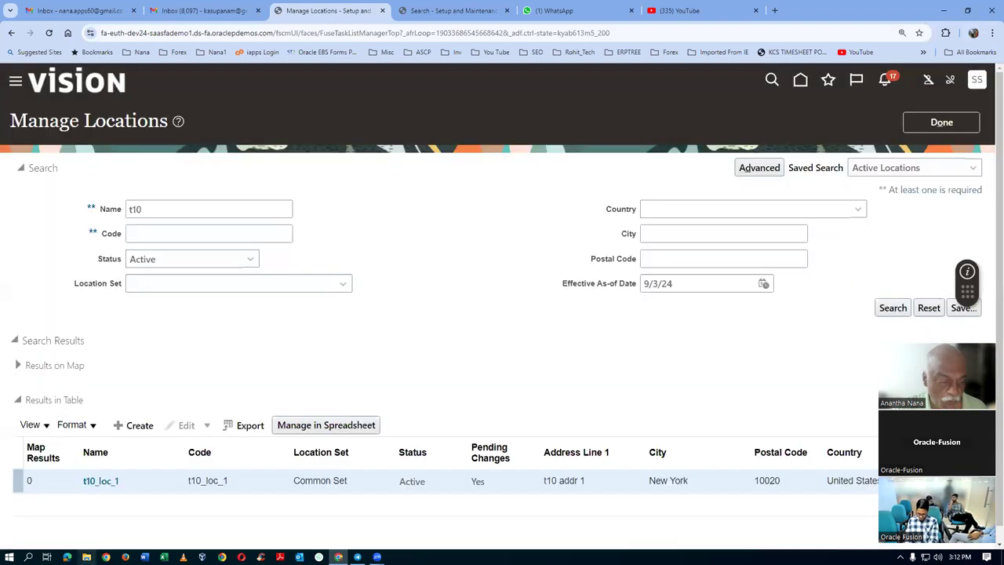
# In File Explorer, browse to Nana 5 (F:) > CU SCM Training > Fusion_Inventory_Documentation.
pyautogui.press('super+e')
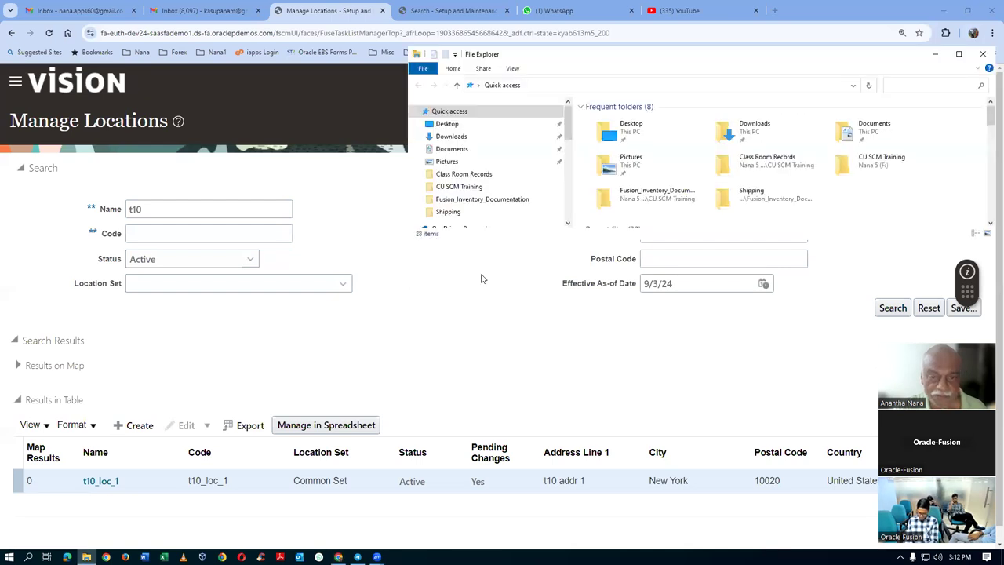
pyautogui.moveTo(567, 125); pyautogui.dragTo(584, 181)
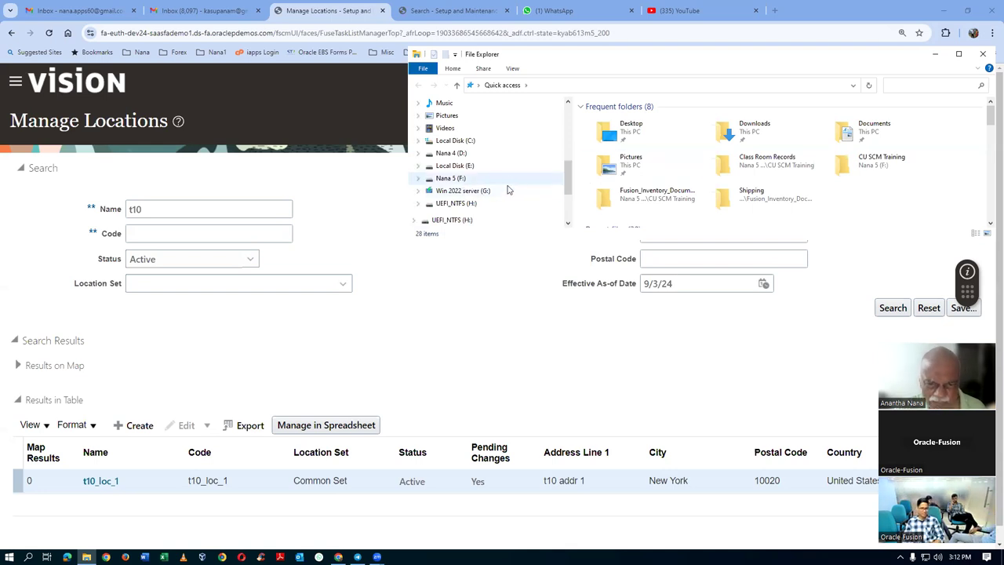
pyautogui.click(534, 179)
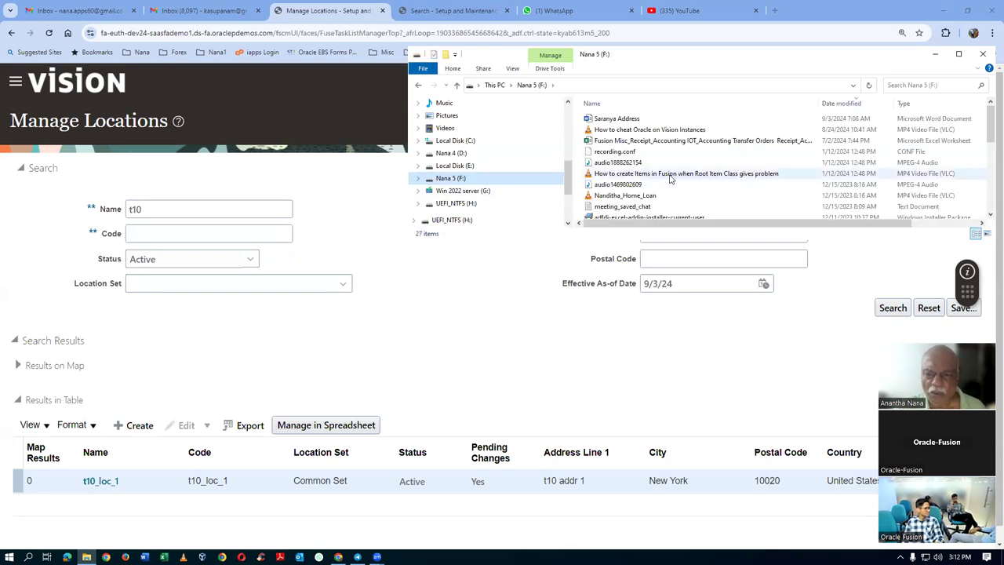
pyautogui.scroll(-3, 671, 179)
pyautogui.doubleClick(648, 148)
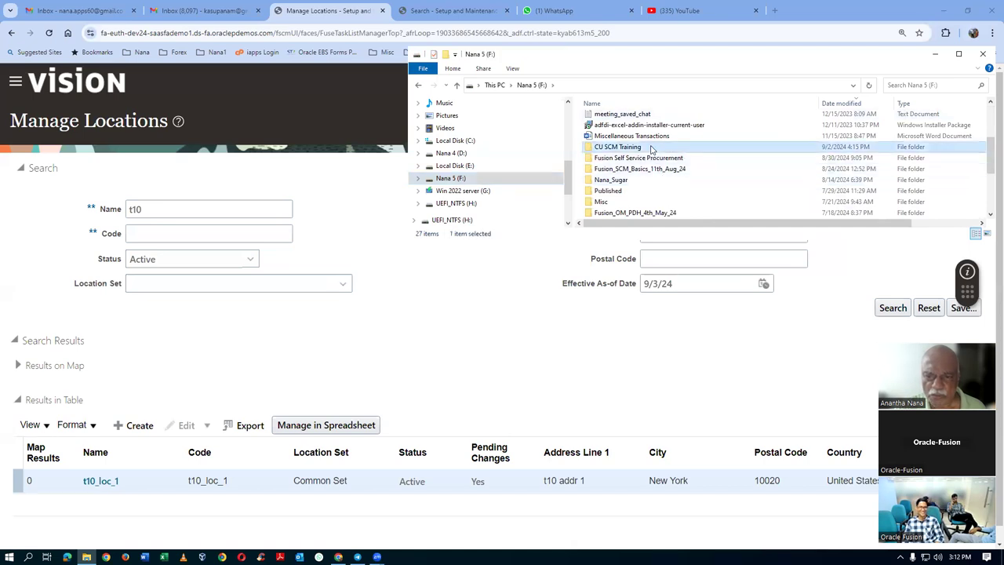
pyautogui.doubleClick(663, 186)
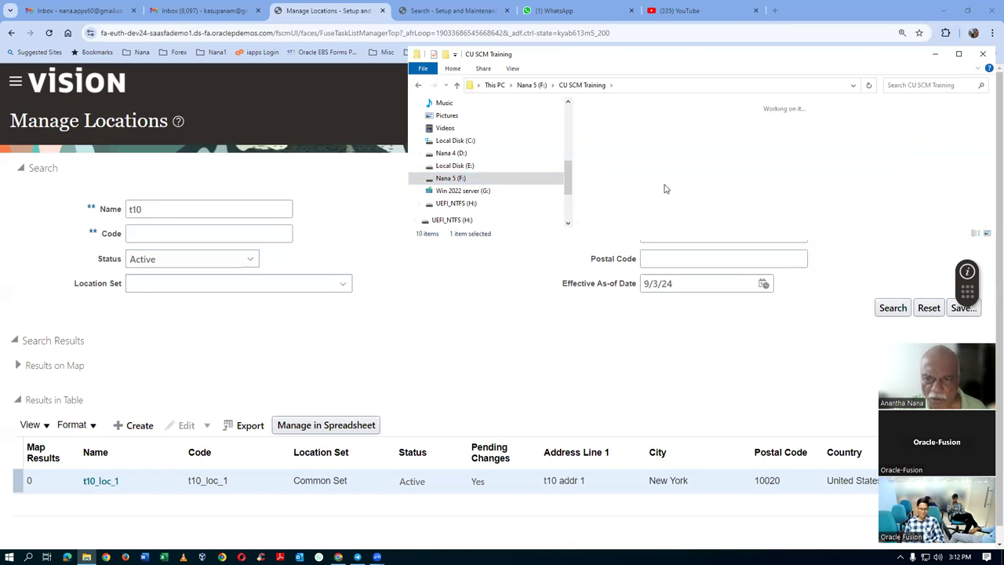
# Search the folder for 'cyc' and open the Reasons for Cyclic Counting document in Word.
pyautogui.click(664, 183)
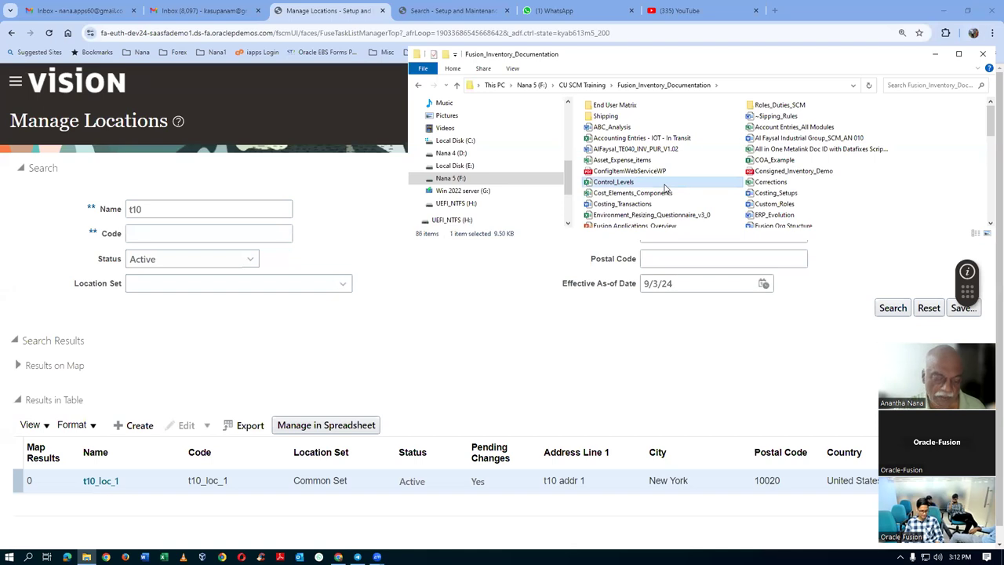
pyautogui.scroll(-5, 665, 187)
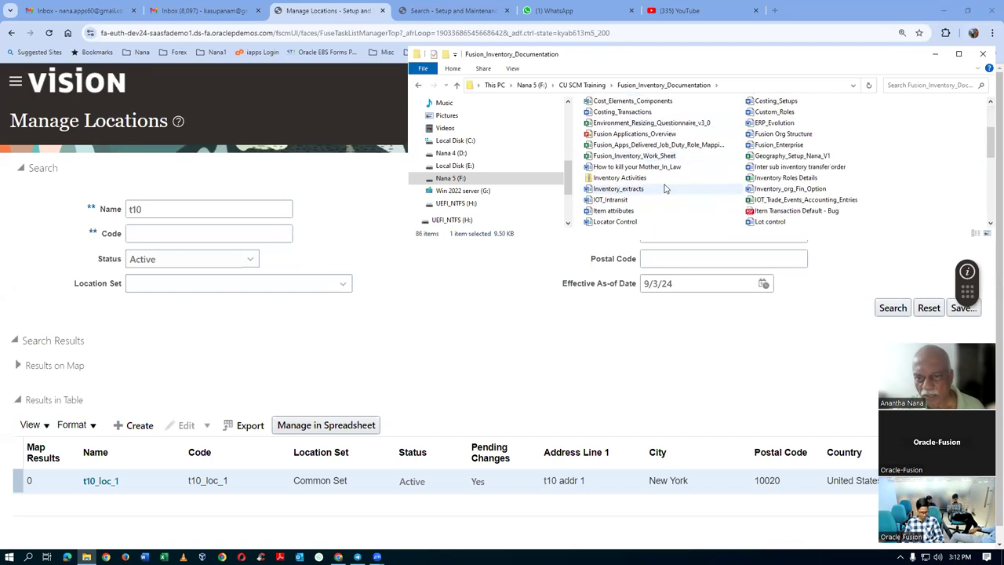
pyautogui.scroll(-2, 665, 188)
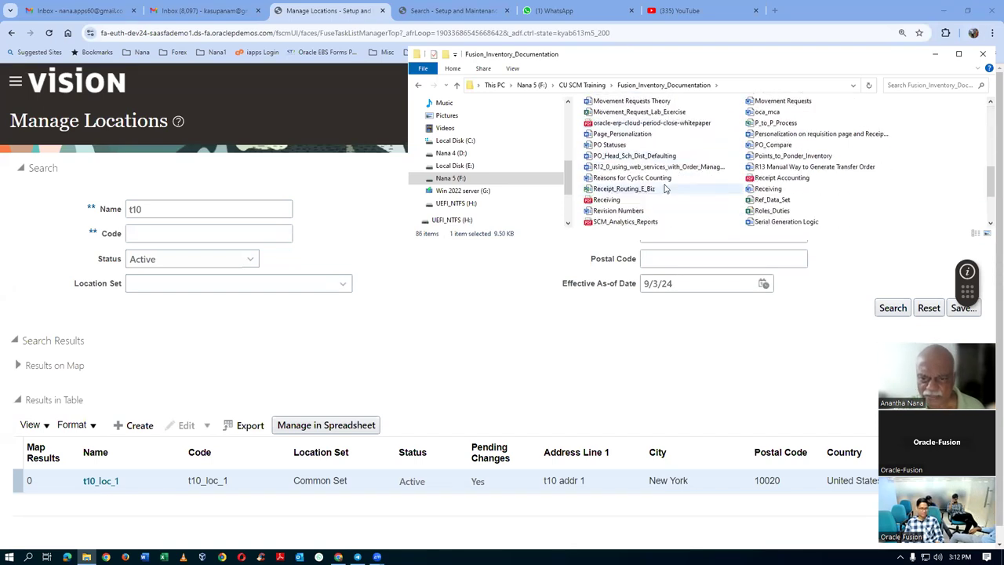
pyautogui.click(912, 85)
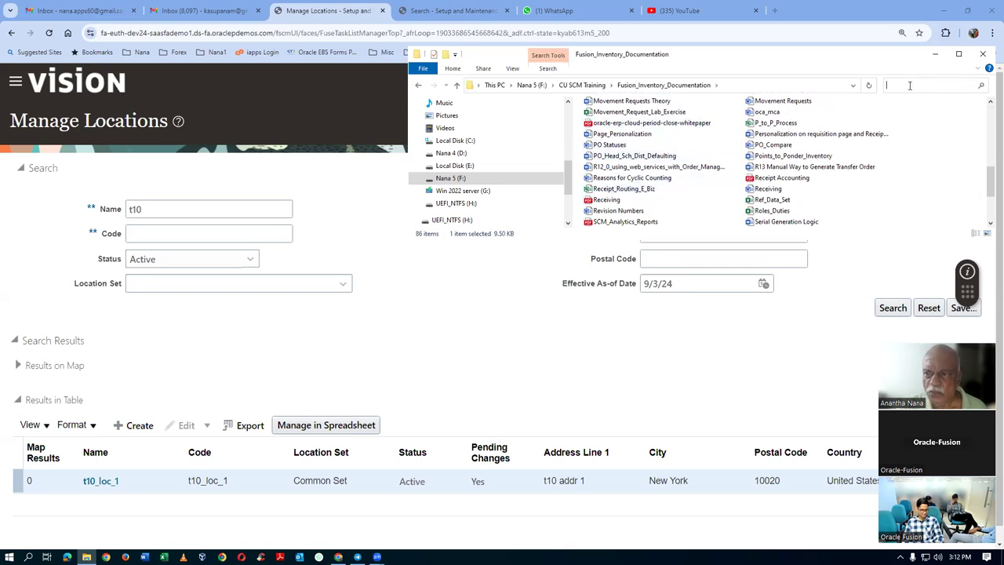
pyautogui.write('cyc')
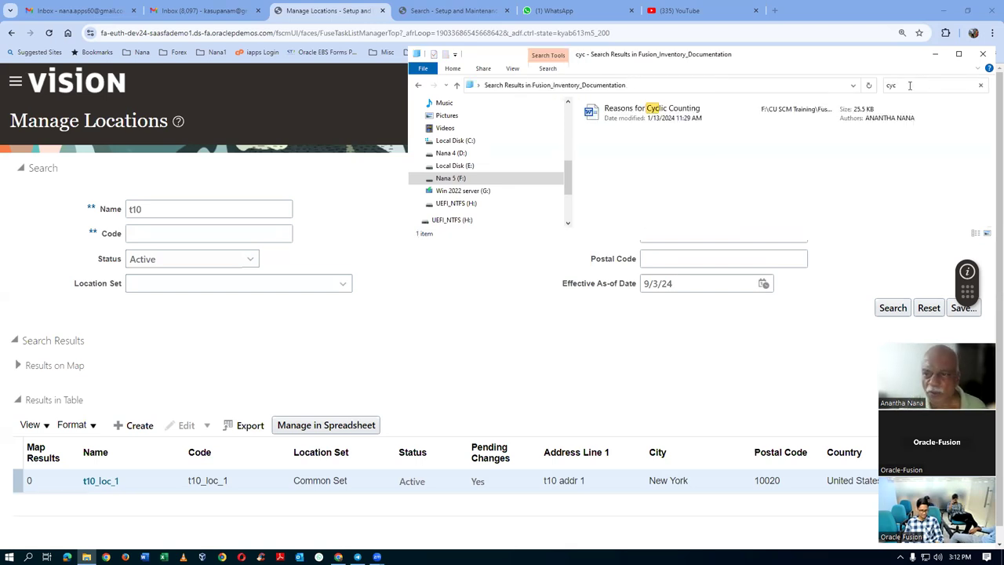
pyautogui.click(656, 119)
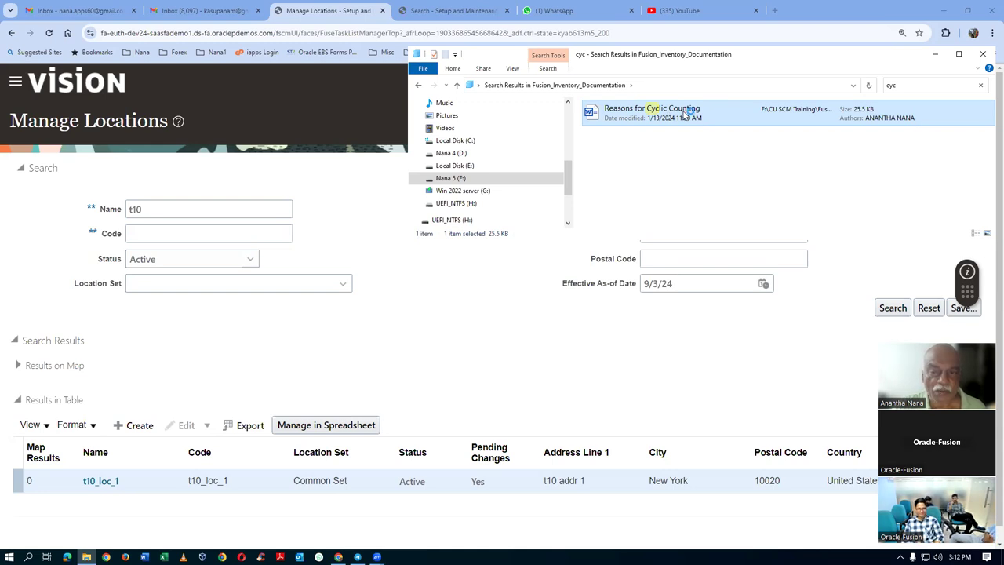
pyautogui.doubleClick(685, 113)
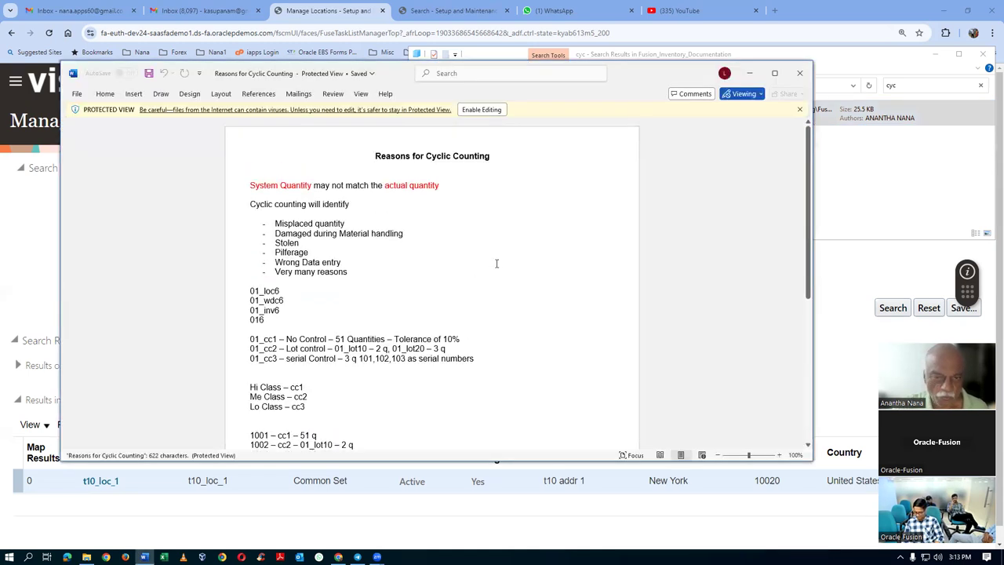
# Maximize the Word window showing Reasons for Cyclic Counting in Protected View.
pyautogui.click(774, 73)
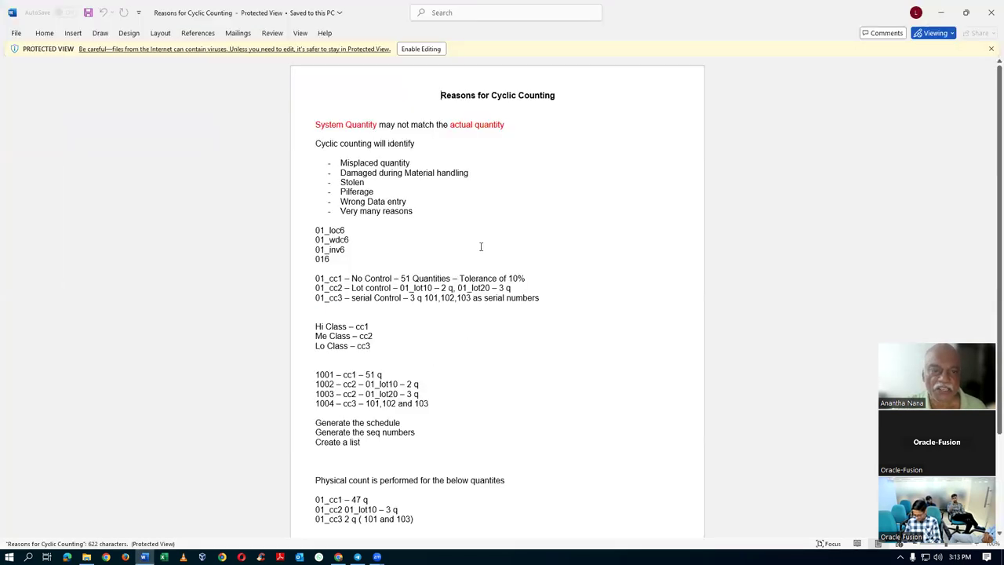
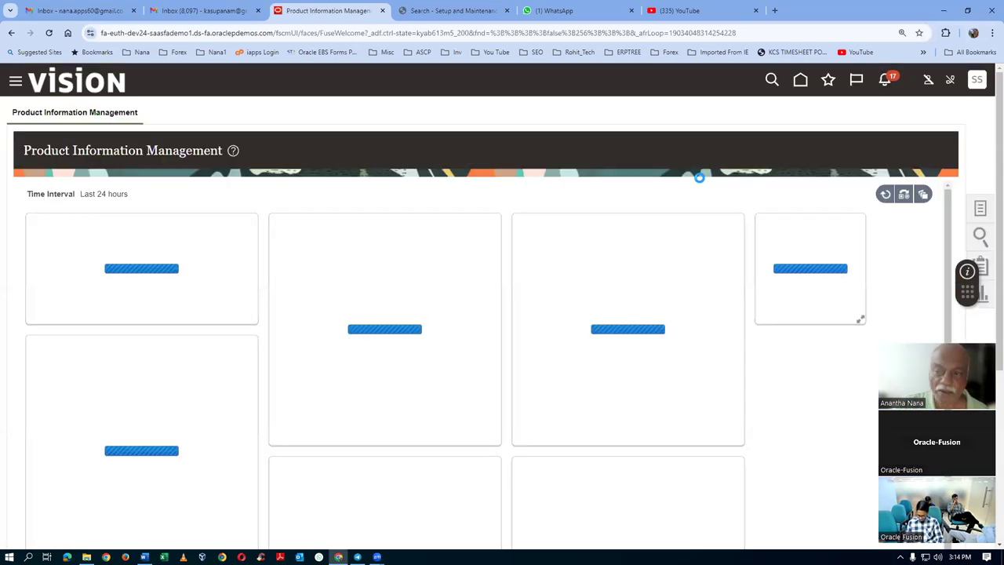
# From Tasks, create an item in organization 000 with item class KAMAUTO and template FG - Design Items.
pyautogui.click(981, 210)
pyautogui.click(874, 124)
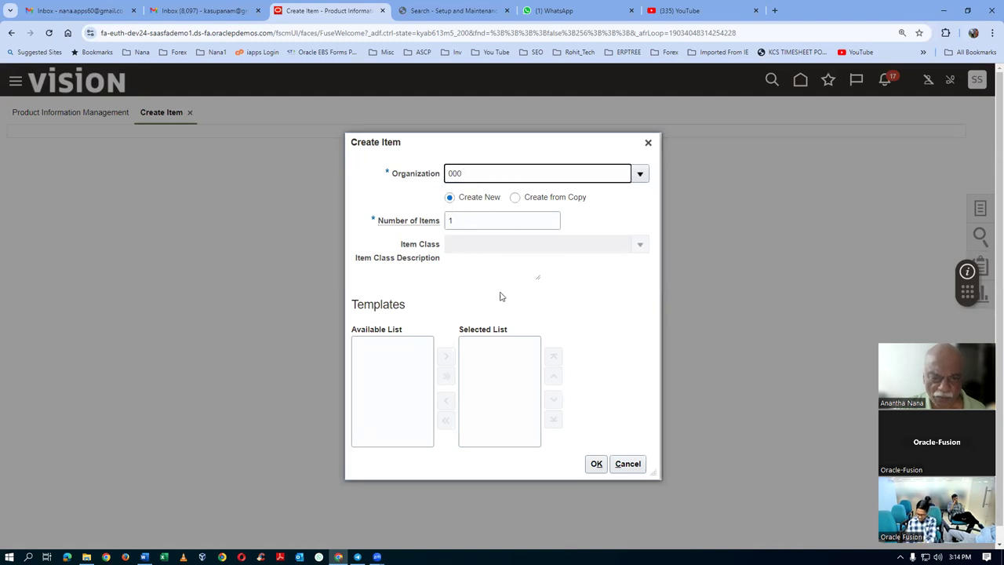
pyautogui.doubleClick(522, 244)
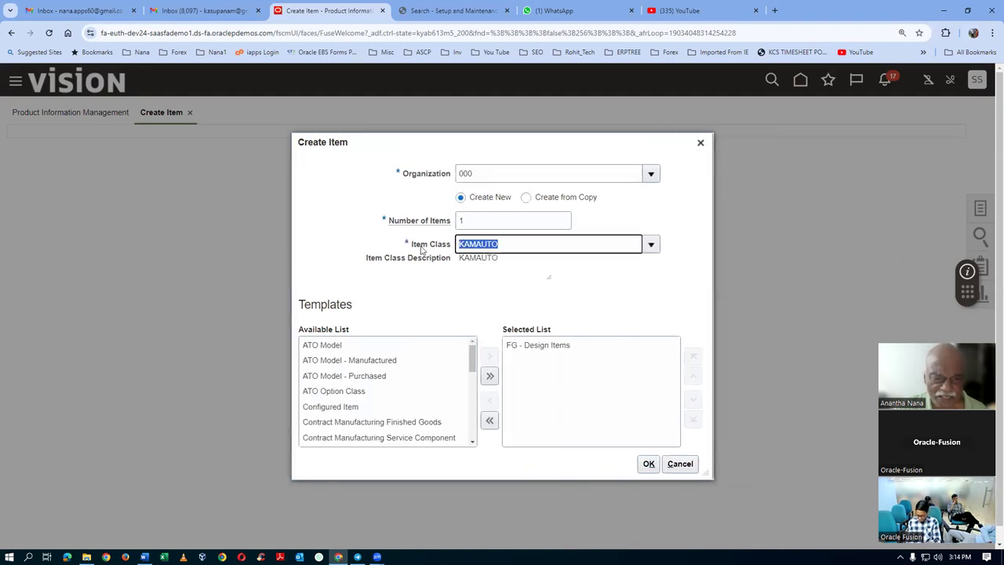
pyautogui.click(649, 464)
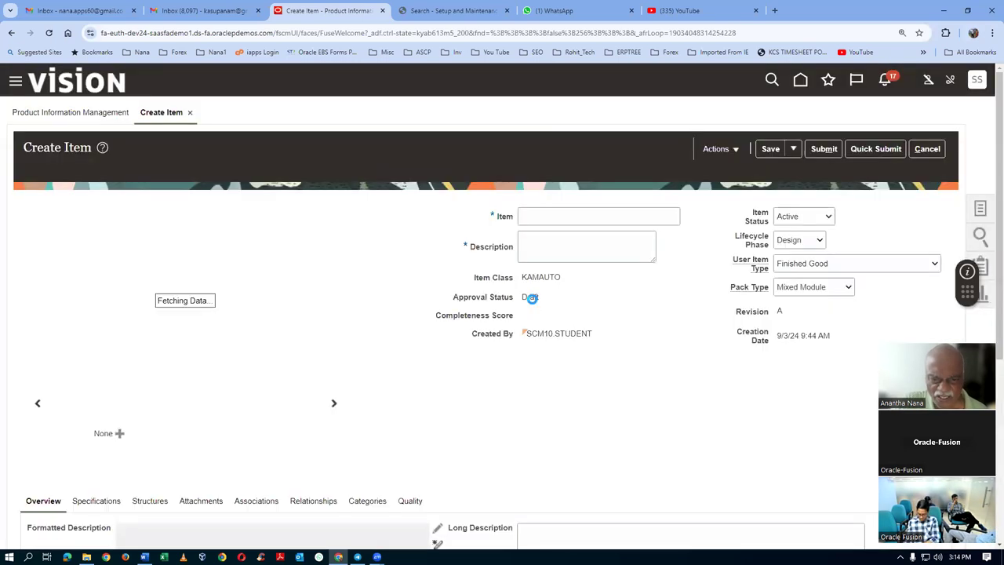
# Show the item's Inventory specifications and check the Lot, Serial and Cycle Count settings.
pyautogui.scroll(-4, 352, 315)
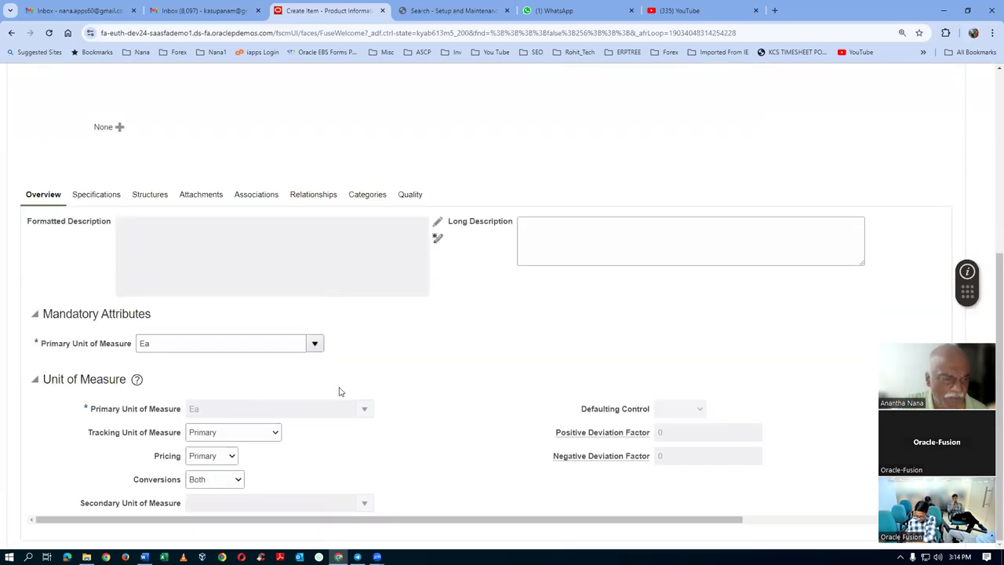
pyautogui.scroll(1, 339, 388)
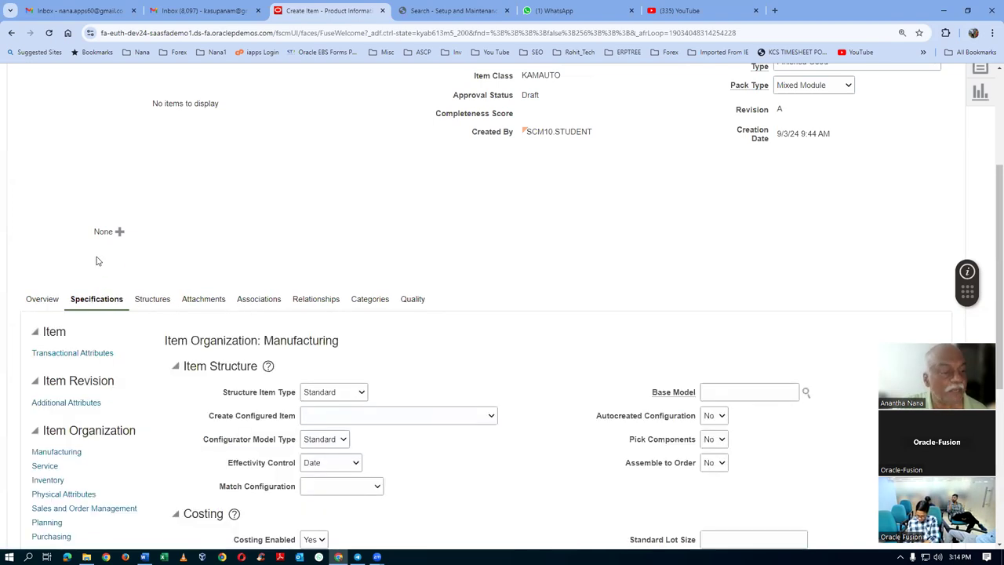
pyautogui.scroll(-2, 99, 258)
pyautogui.click(43, 324)
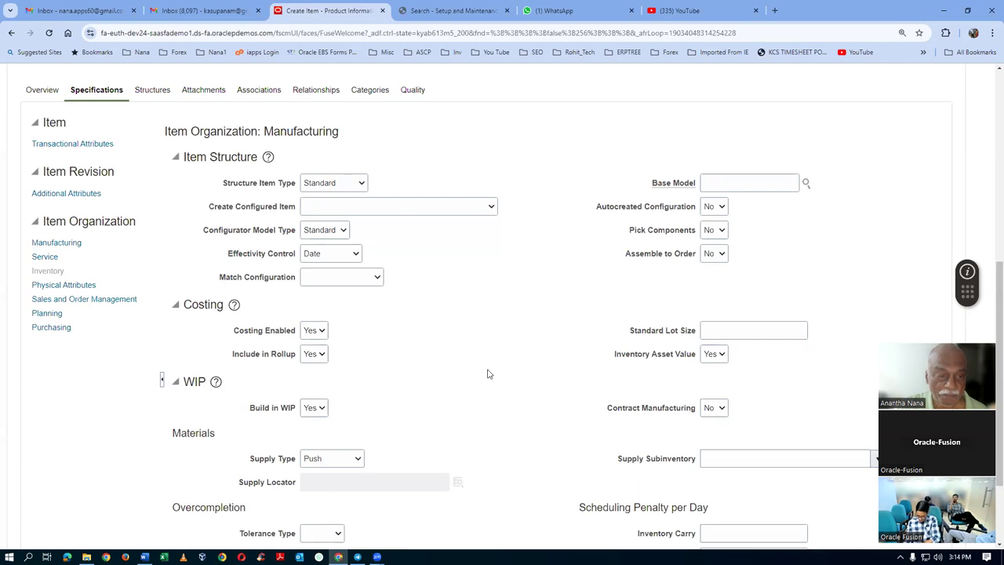
pyautogui.scroll(-2, 487, 373)
pyautogui.scroll(-6, 487, 374)
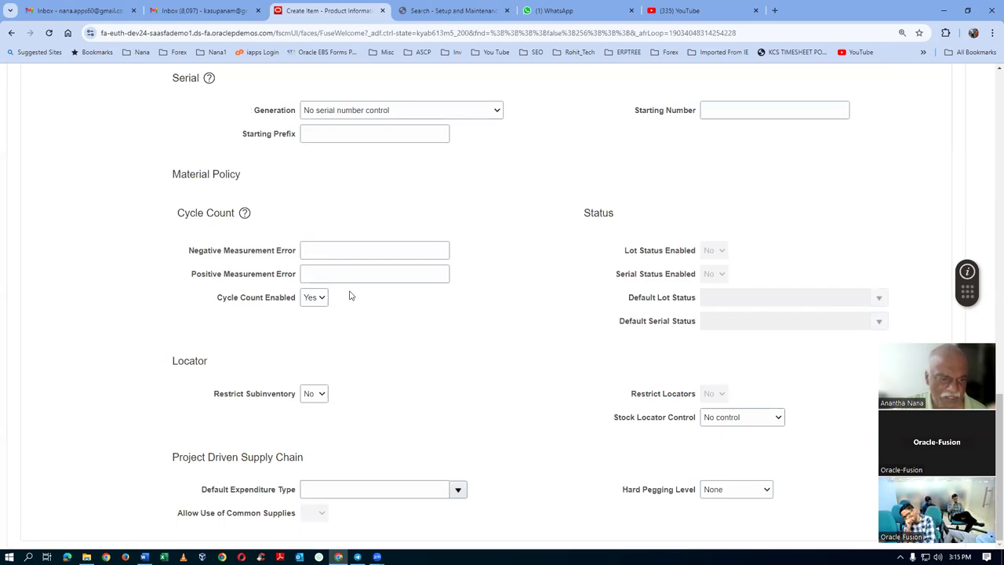
pyautogui.scroll(7, 473, 187)
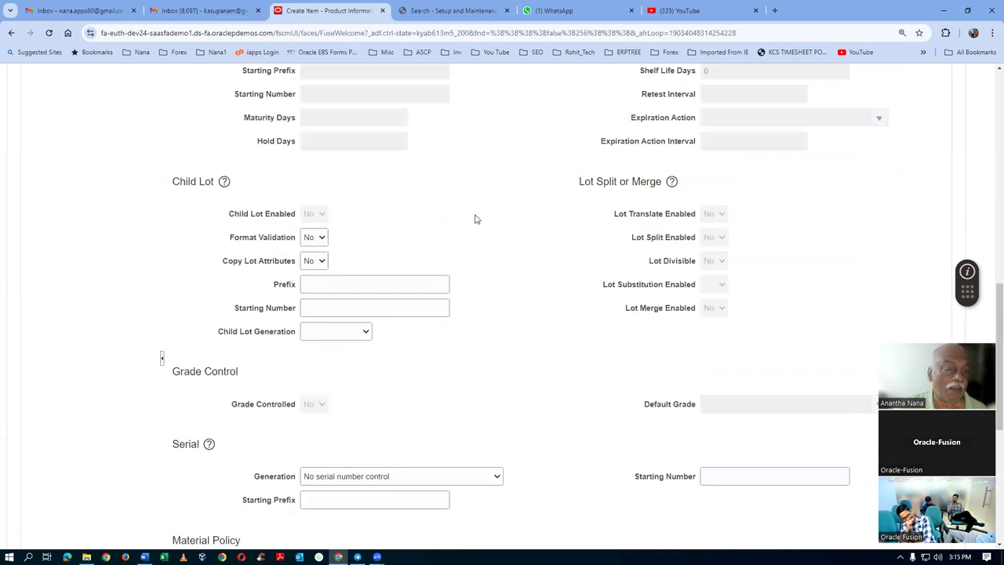
pyautogui.scroll(-2, 473, 217)
pyautogui.scroll(-5, 475, 221)
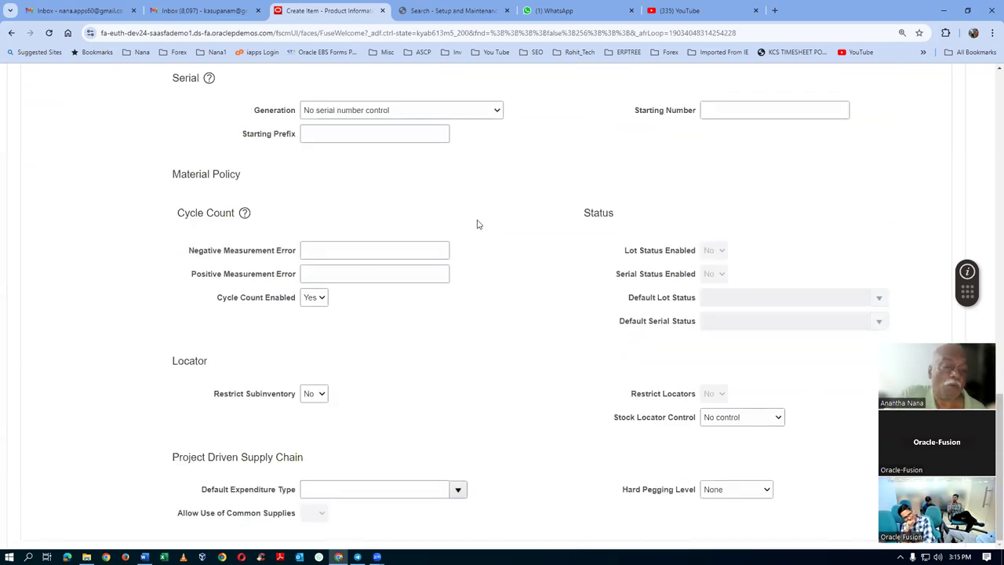
pyautogui.scroll(7, 385, 223)
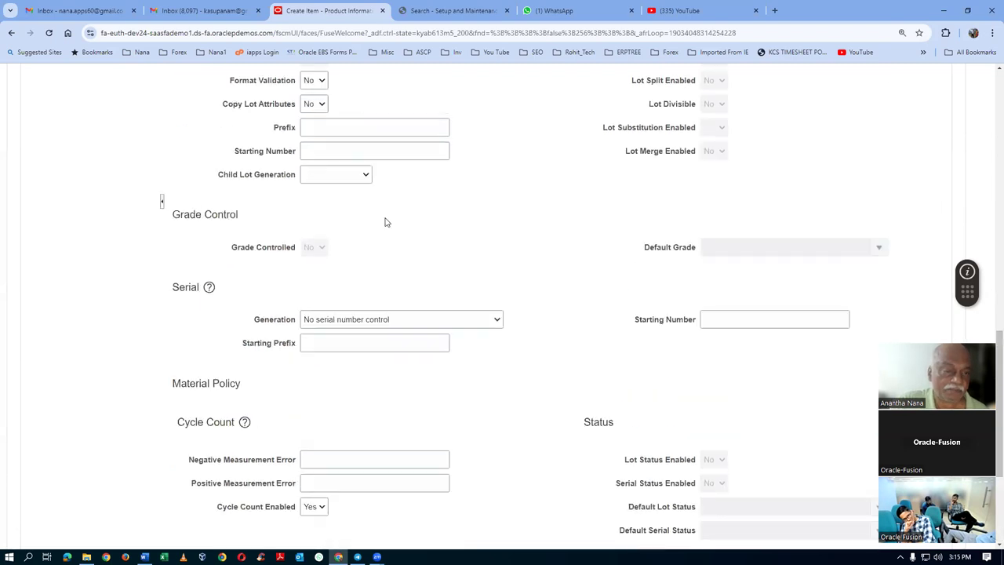
pyautogui.scroll(3, 385, 223)
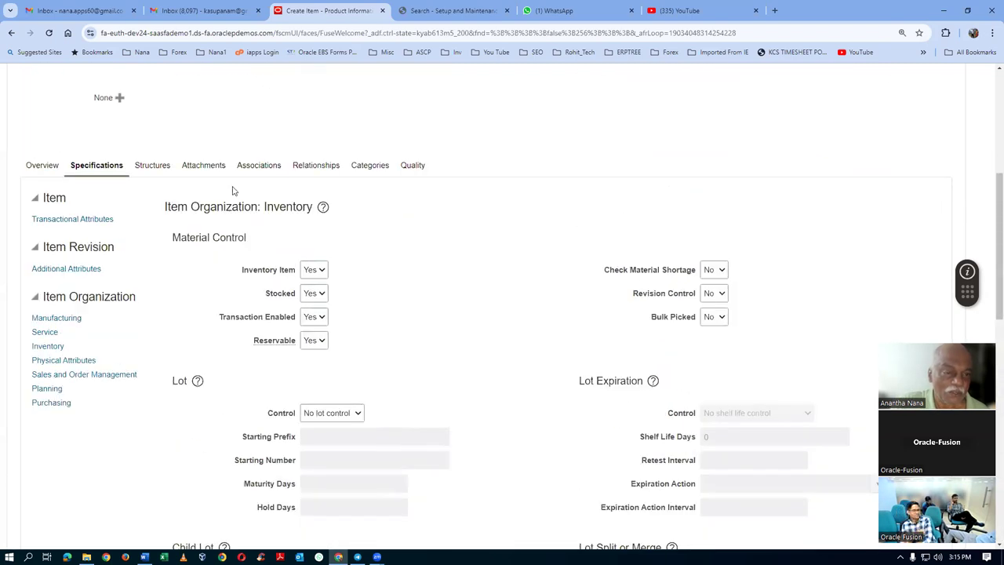
# View the item's organization associations on the Associations tab.
pyautogui.click(259, 167)
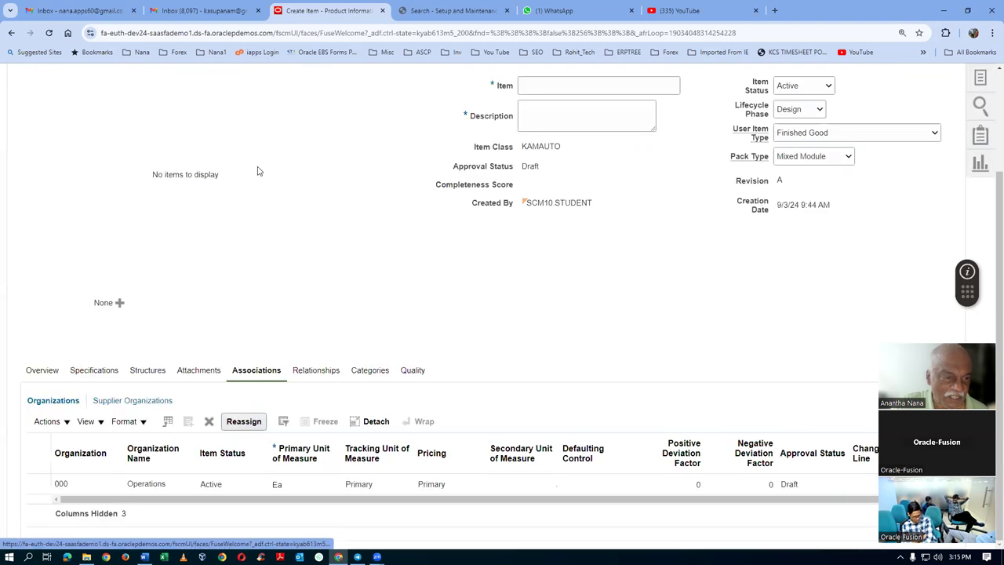
pyautogui.click(46, 422)
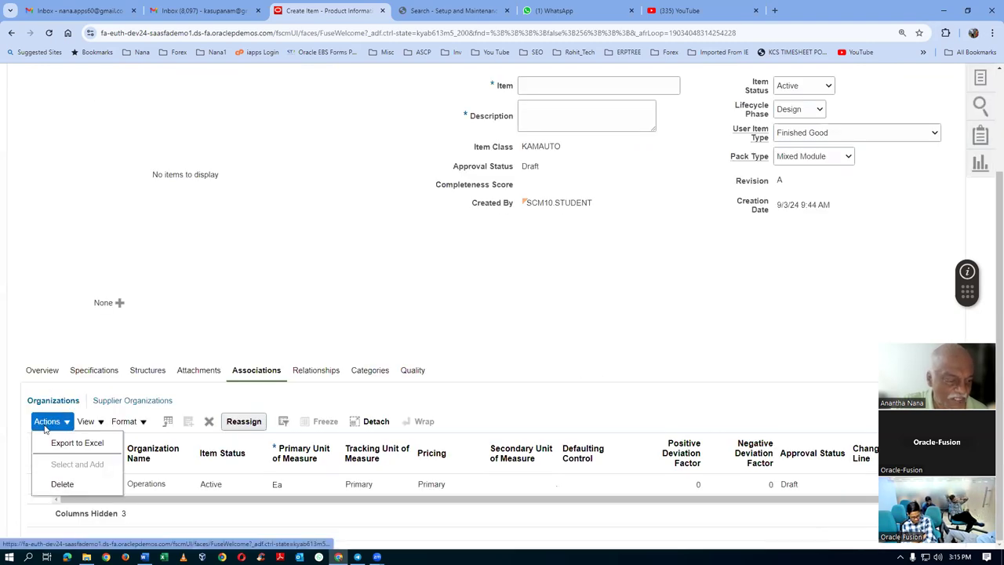
pyautogui.click(396, 327)
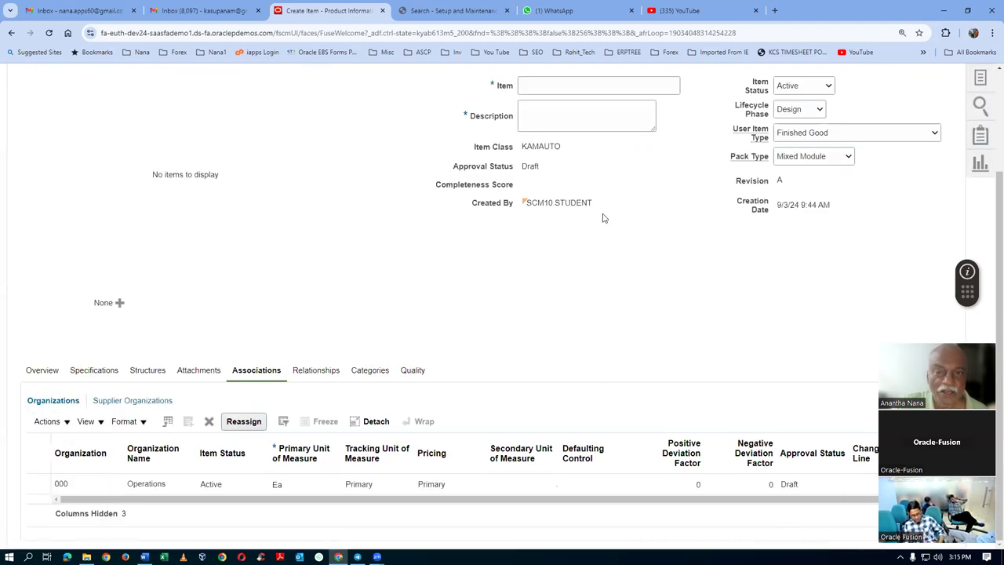
# Enter item number t1001_cc1 and description 'No control item'.
pyautogui.click(533, 88)
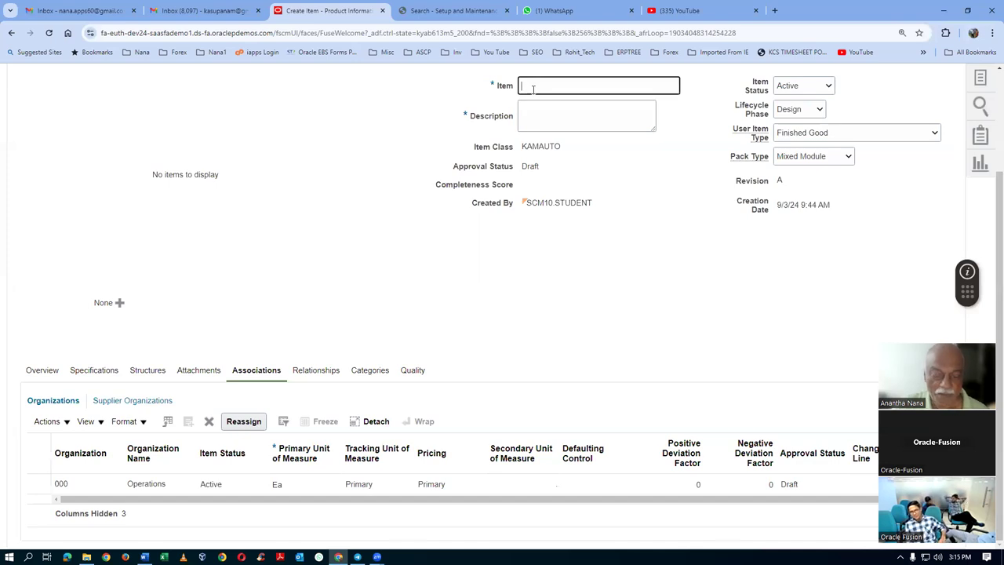
pyautogui.write('t10r')
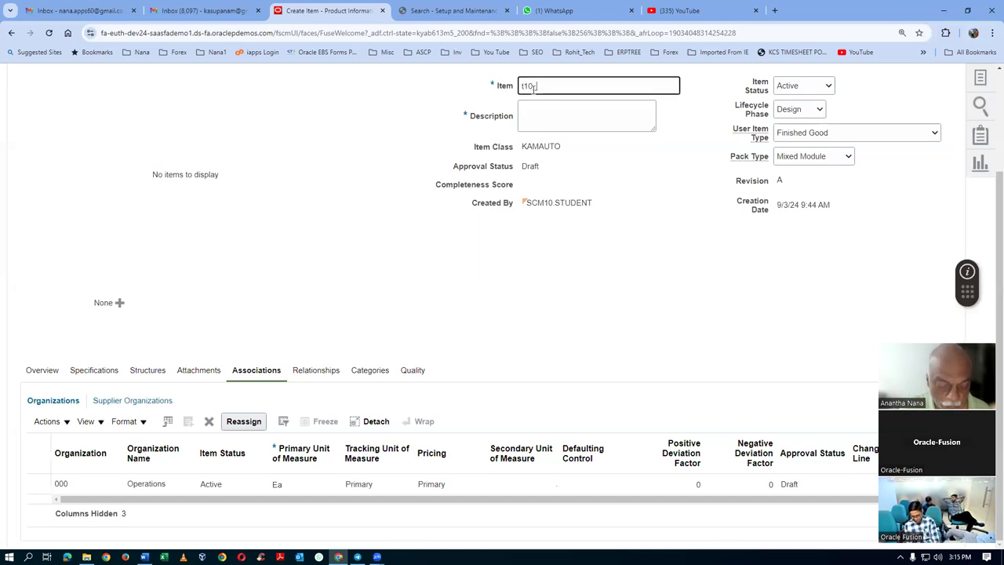
pyautogui.write('cc1')
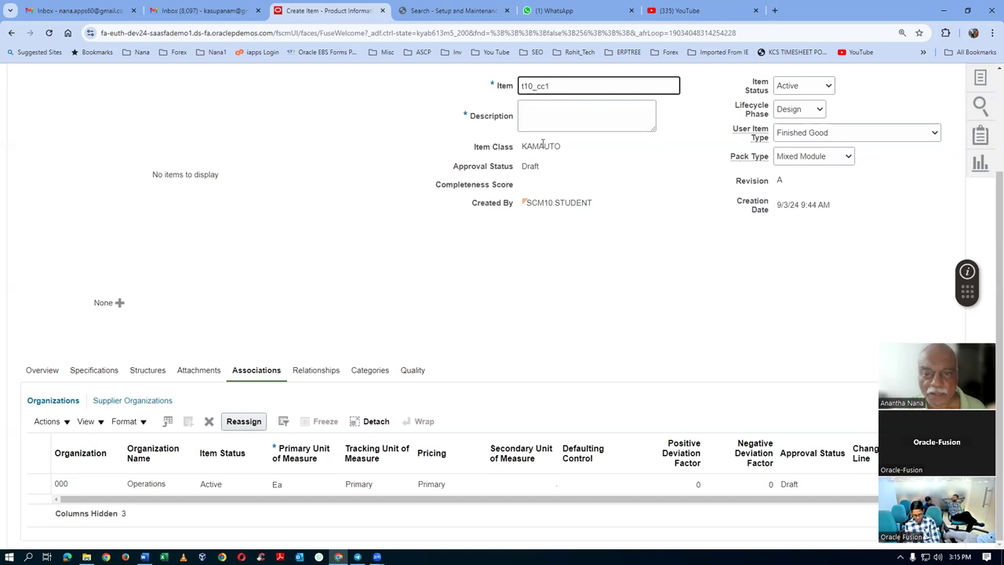
pyautogui.click(535, 119)
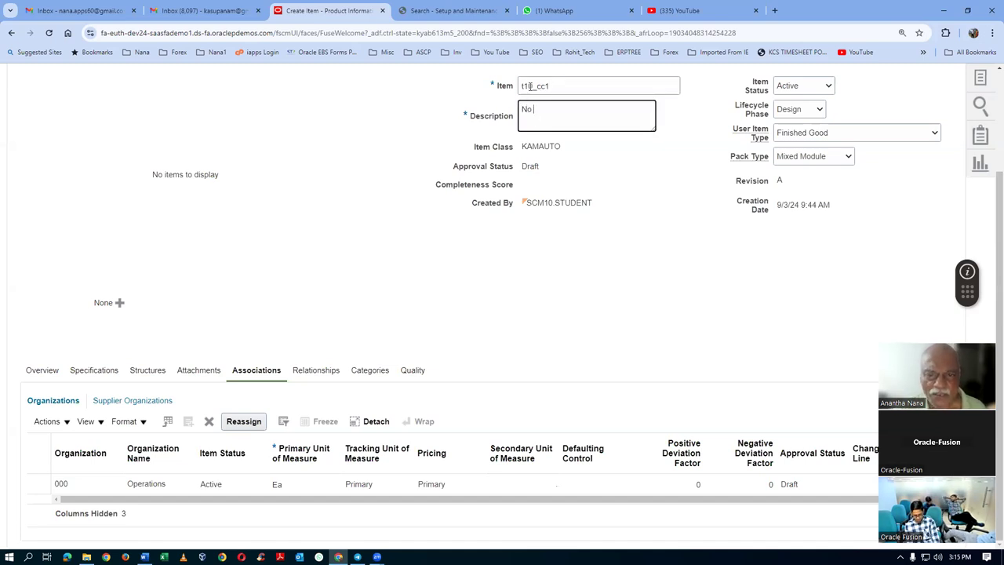
pyautogui.click(530, 87)
pyautogui.write('01')
pyautogui.click(538, 110)
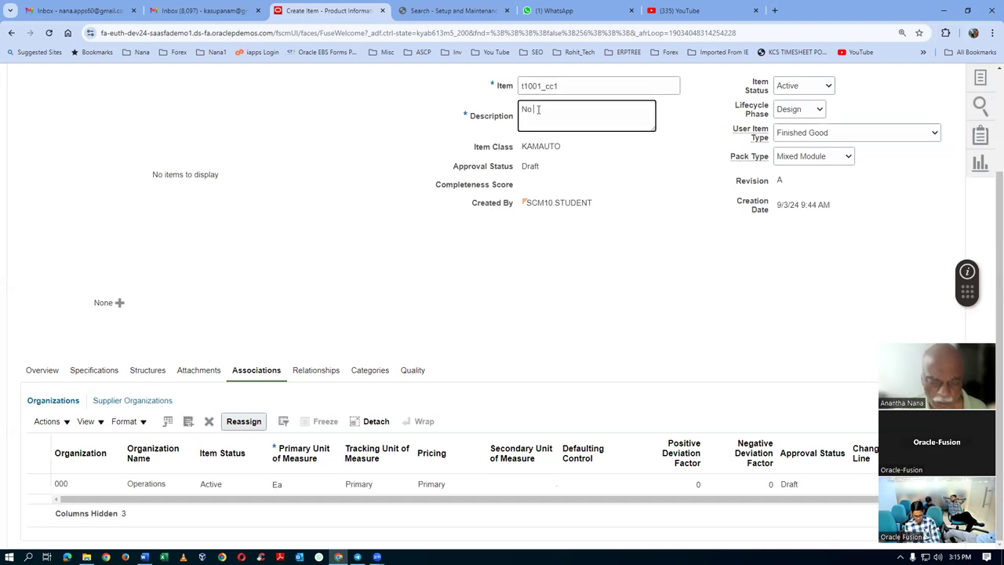
pyautogui.write('control item')
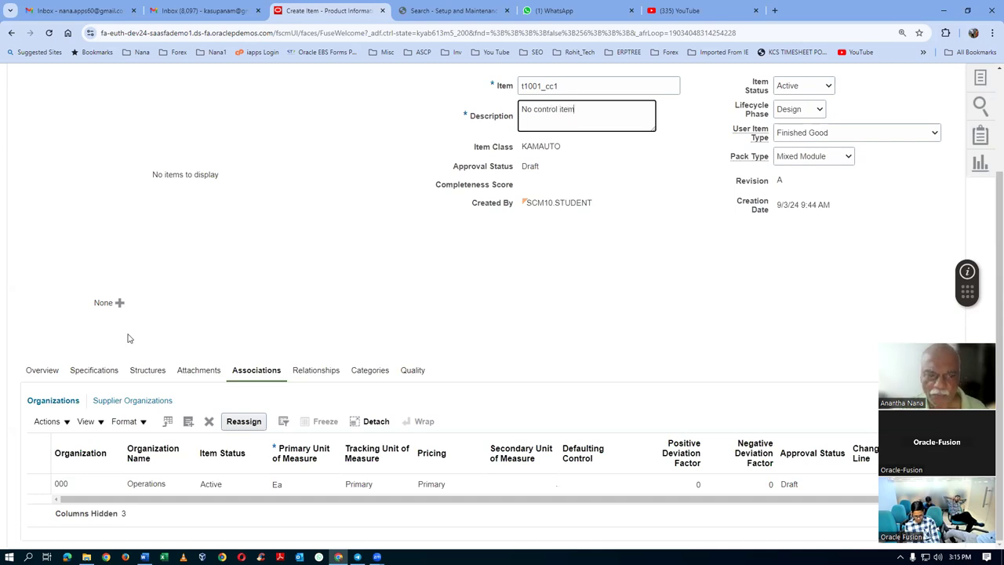
pyautogui.click(44, 423)
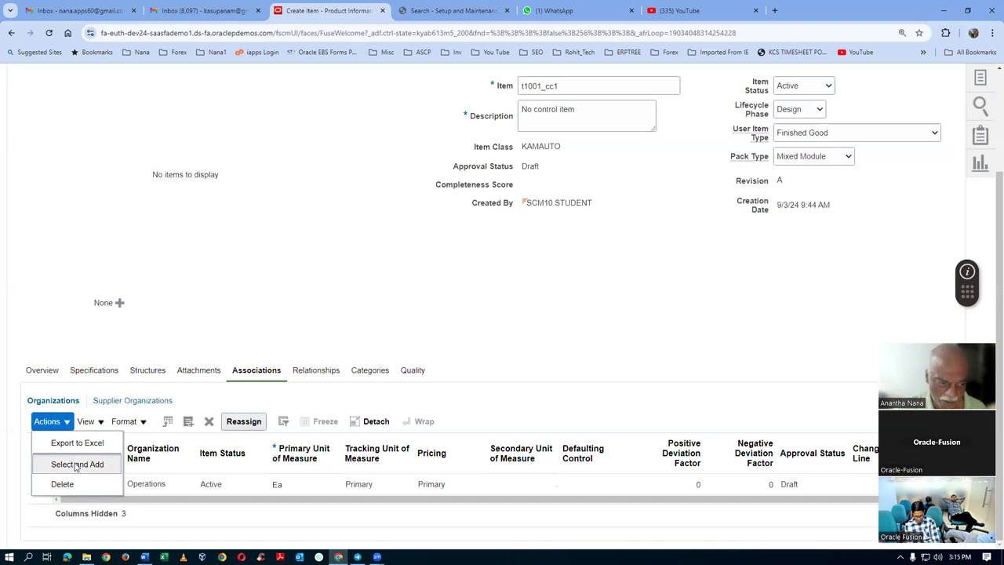
# Search organizations for t10 and add T101 (t10_child_1) to the item.
pyautogui.click(77, 465)
pyautogui.click(543, 199)
pyautogui.write('t10')
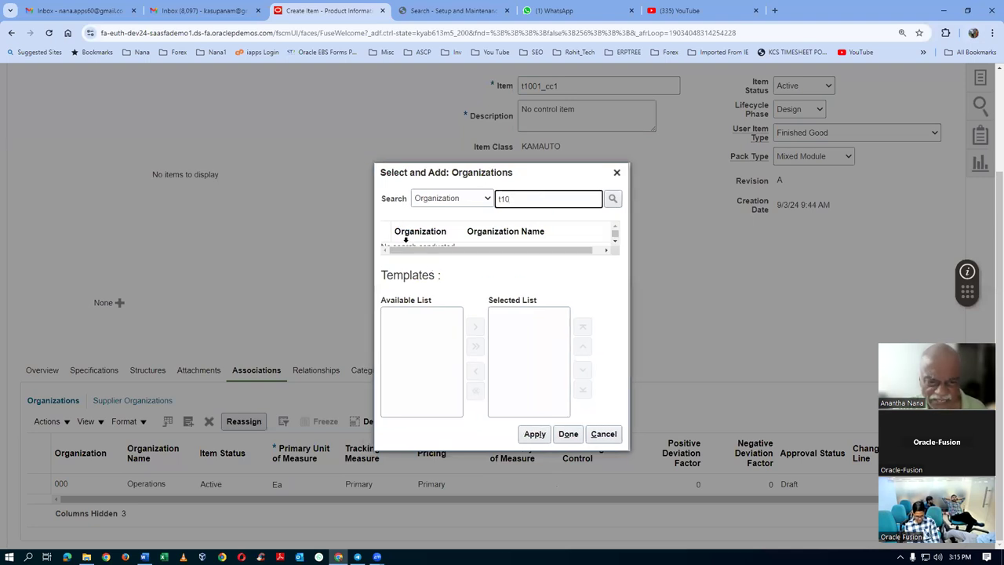
pyautogui.press('Return')
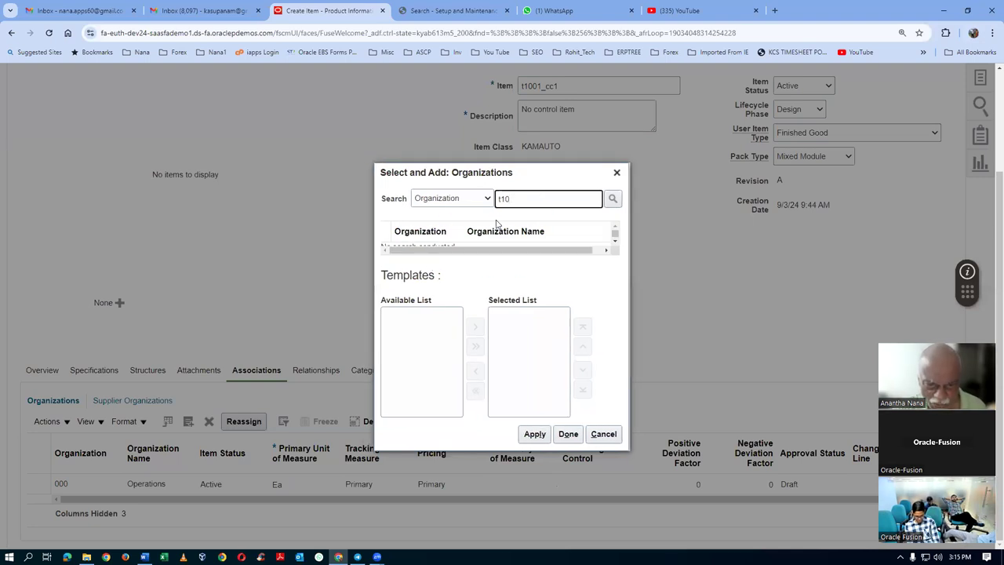
pyautogui.click(390, 242)
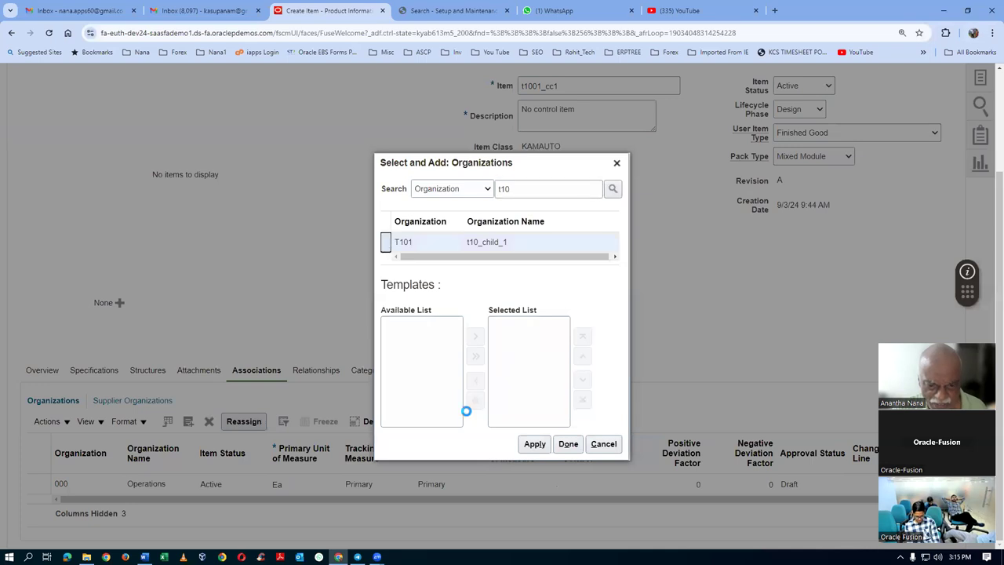
pyautogui.click(638, 444)
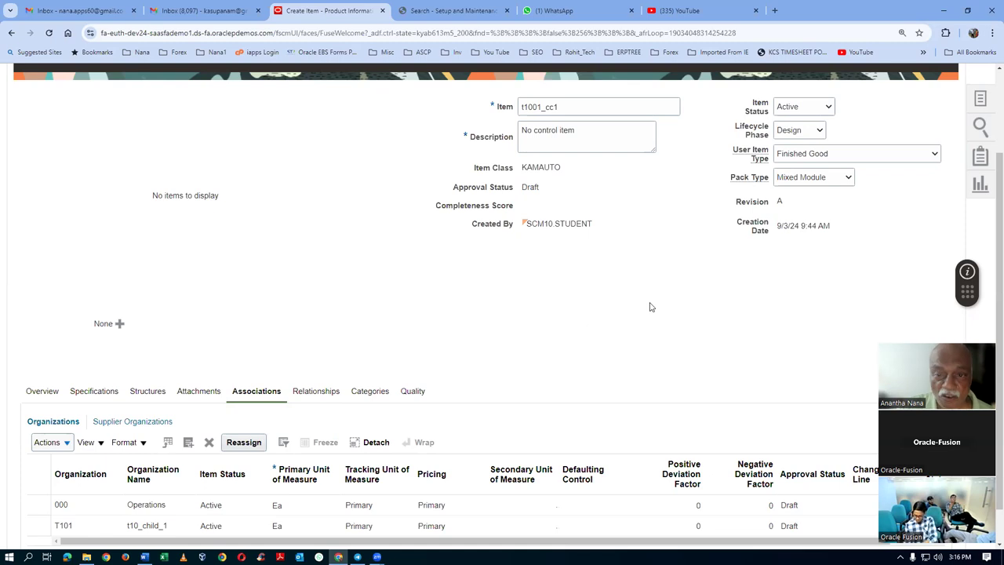
pyautogui.scroll(2, 980, 152)
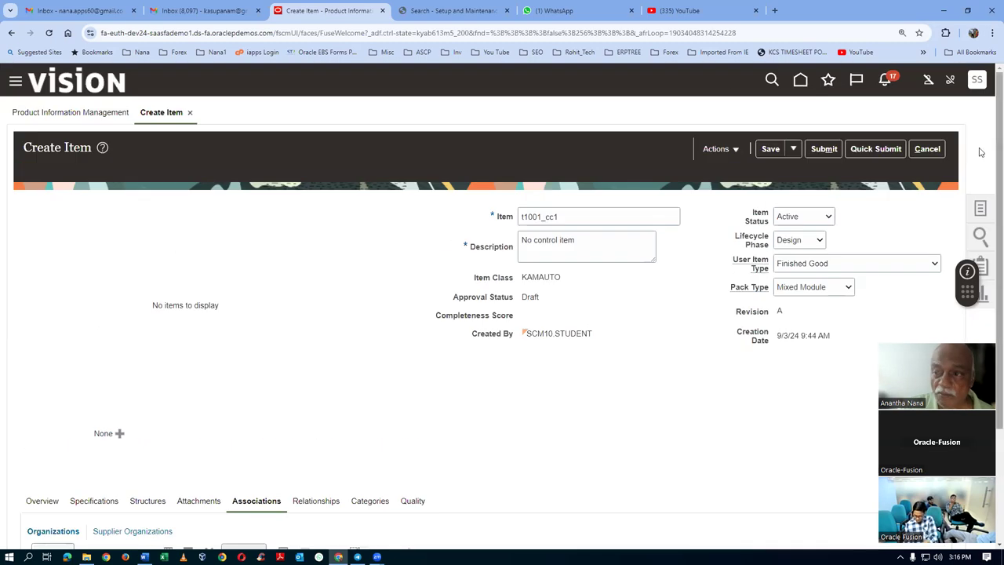
# Cancel the t1001_cc1 item and confirm discarding its unsaved changes.
pyautogui.click(824, 149)
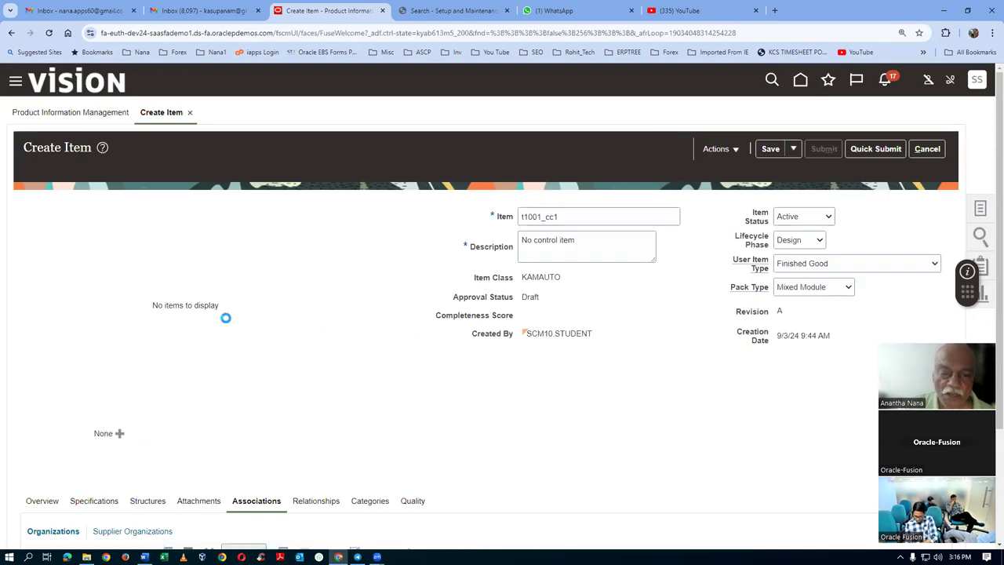
pyautogui.scroll(-2, 227, 314)
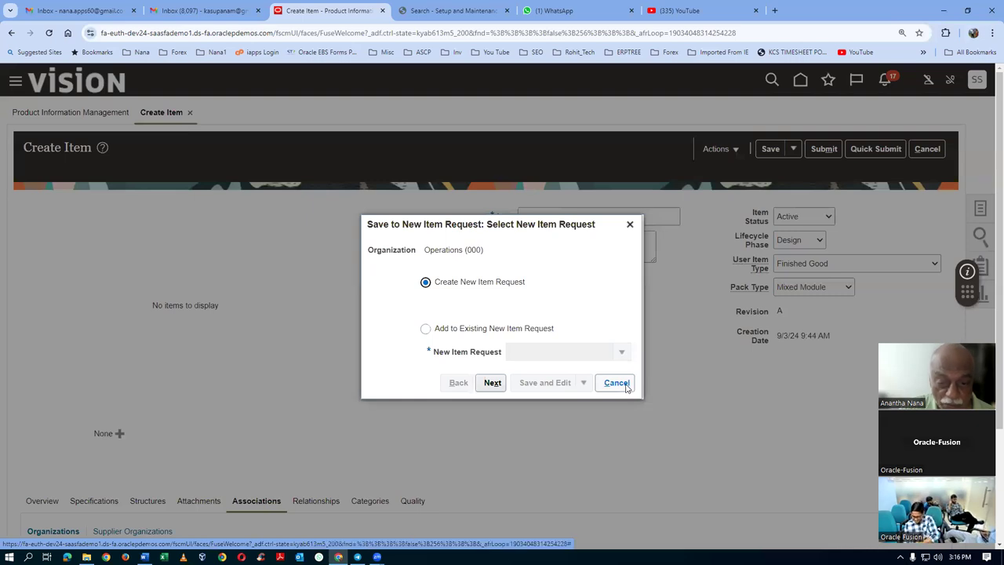
pyautogui.click(613, 382)
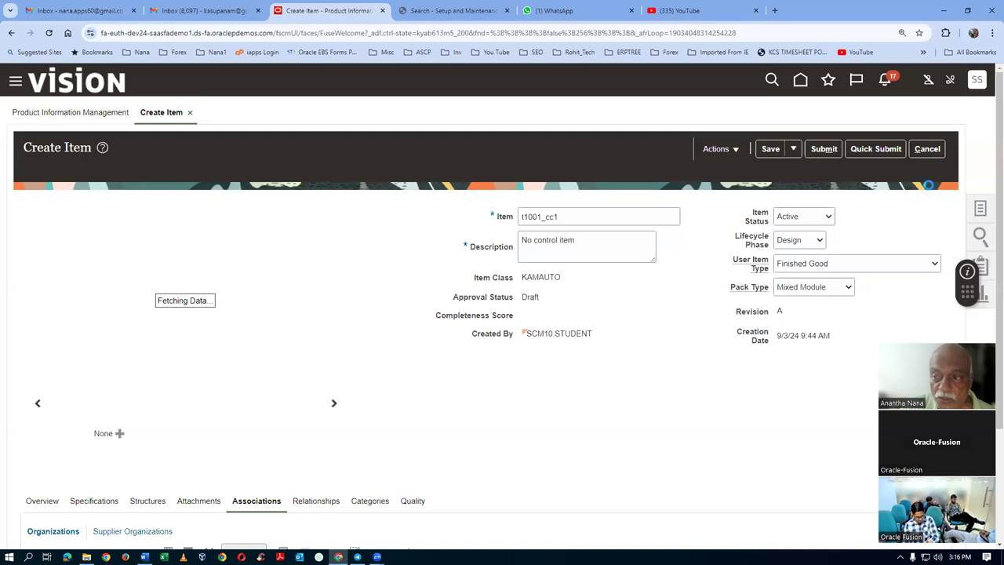
pyautogui.click(927, 149)
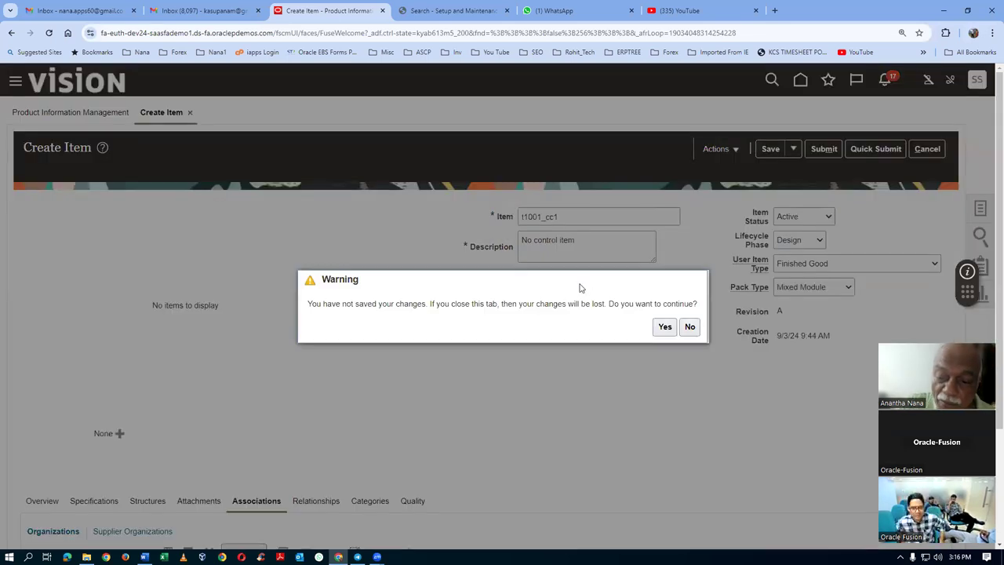
pyautogui.moveTo(579, 288); pyautogui.dragTo(596, 349)
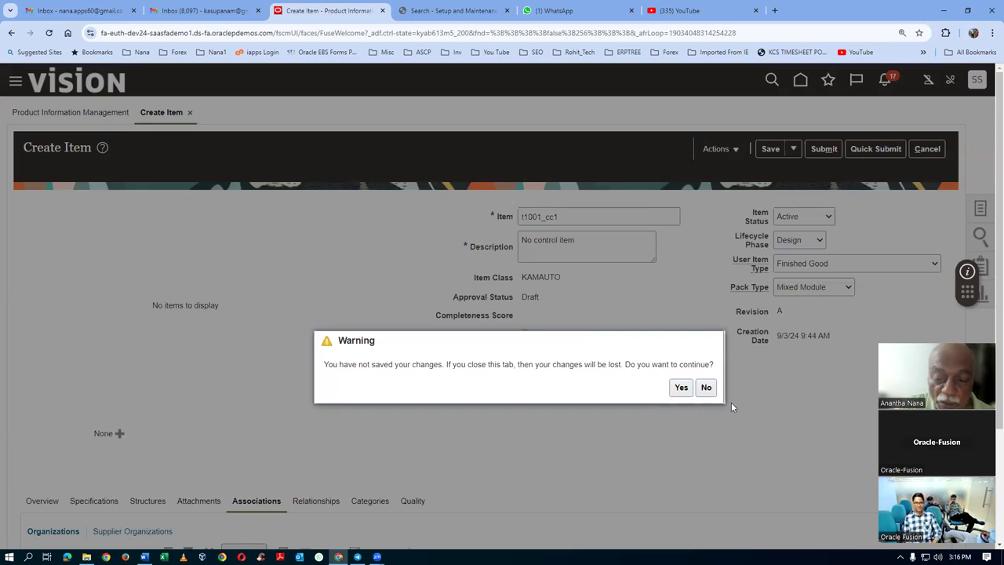
pyautogui.click(681, 387)
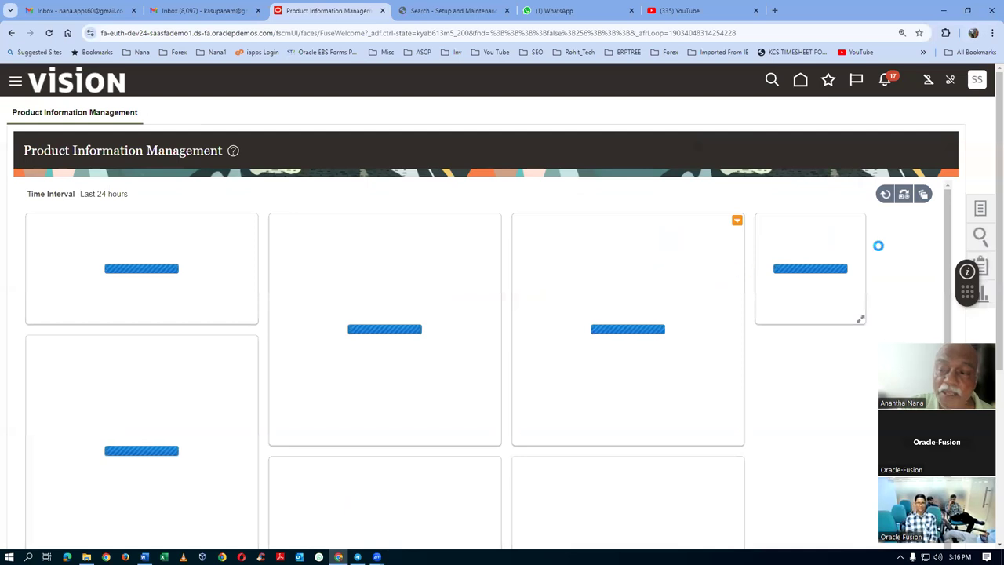
# Create a new item in organization 000 with item class Automotive, accepting the warning.
pyautogui.click(980, 208)
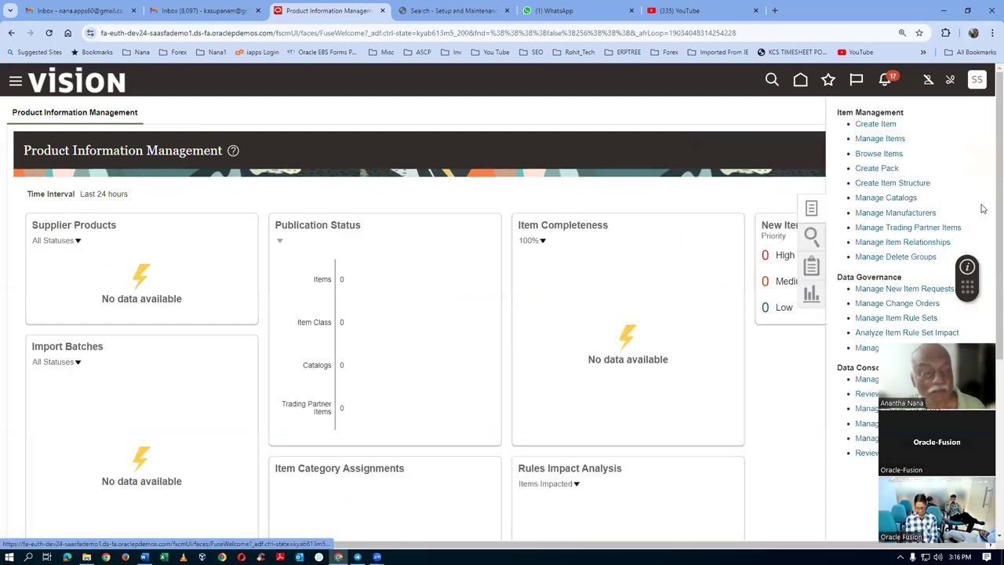
pyautogui.click(875, 125)
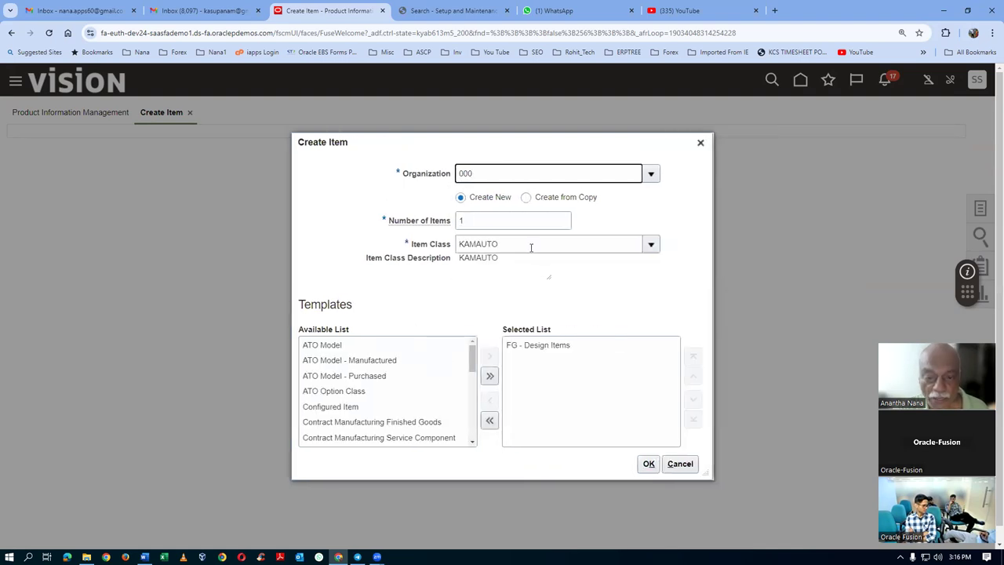
pyautogui.click(650, 246)
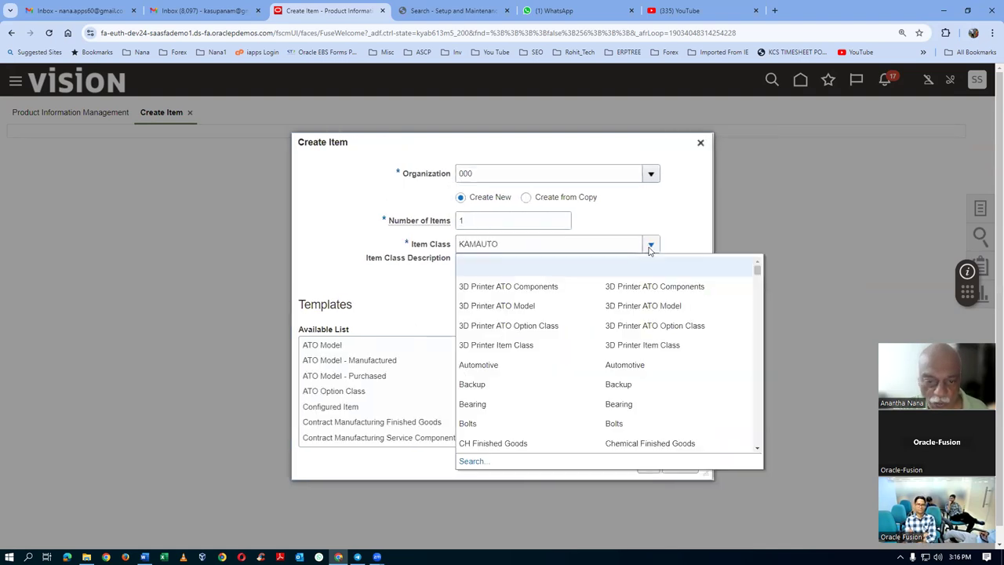
pyautogui.click(527, 368)
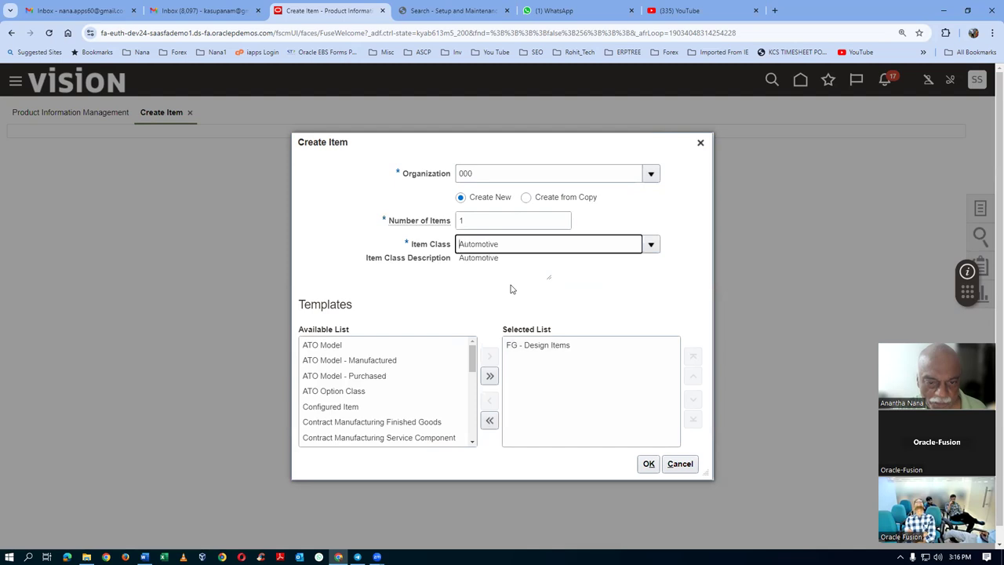
pyautogui.click(649, 464)
pyautogui.click(695, 335)
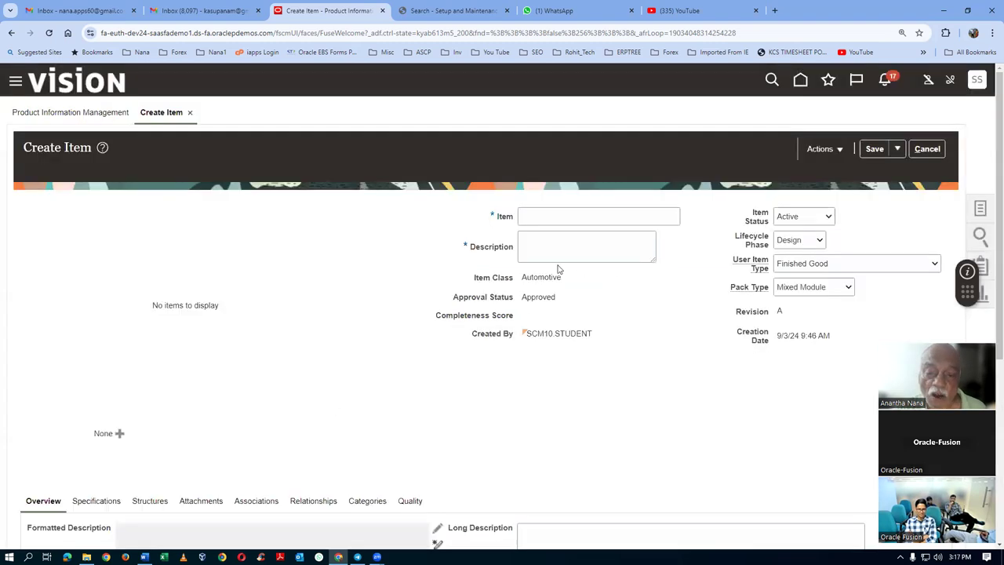
# Enter item number t1001_cc1 and description 'no control item', then view its Associations.
pyautogui.moveTo(524, 297); pyautogui.dragTo(554, 296)
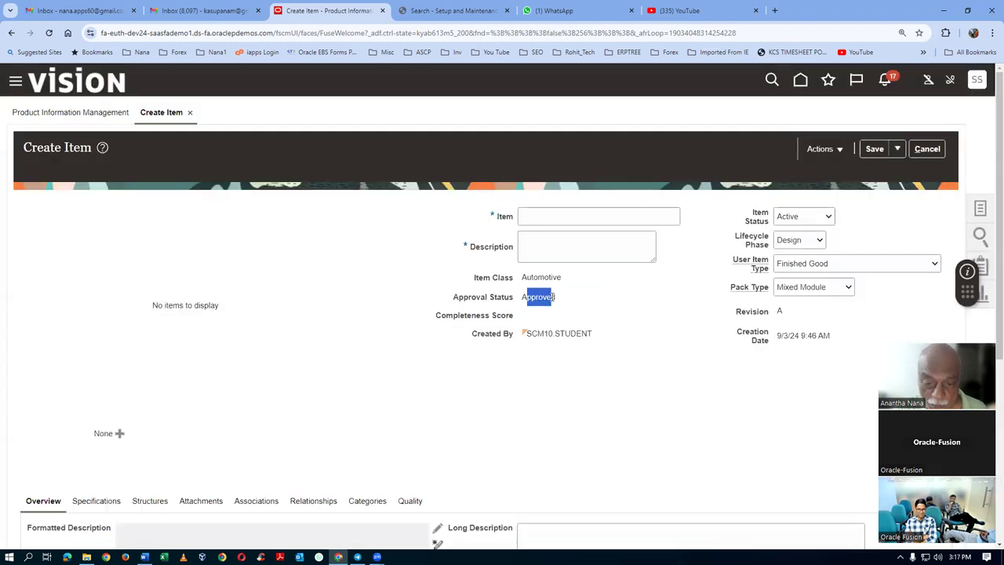
pyautogui.click(556, 213)
pyautogui.write('t1001_cq')
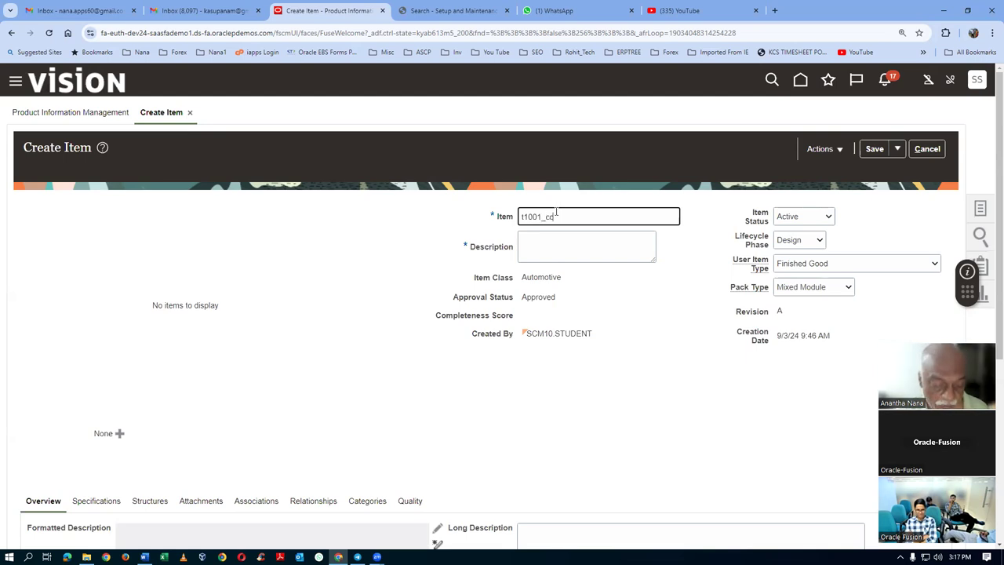
pyautogui.press('Tab')
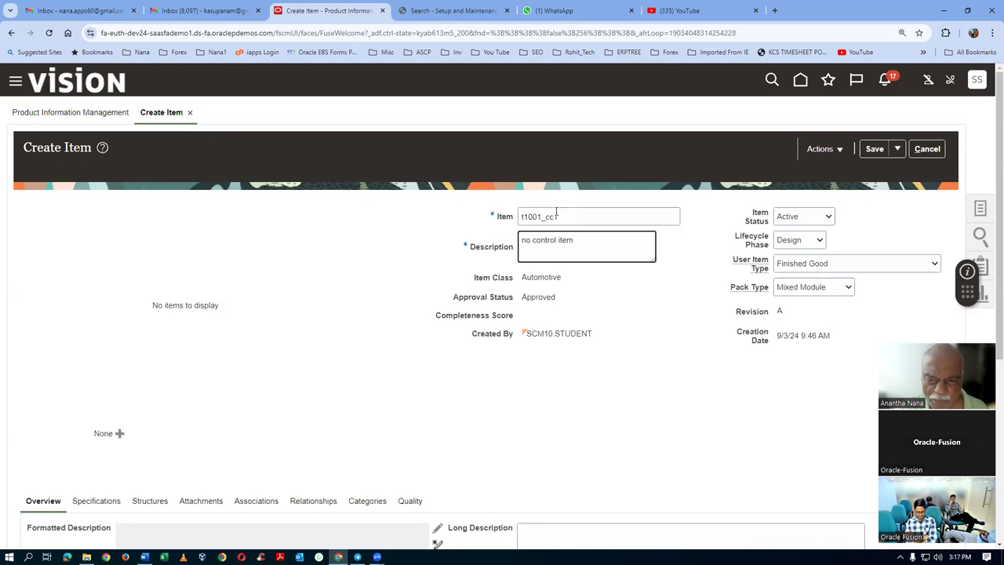
pyautogui.scroll(-2, 301, 377)
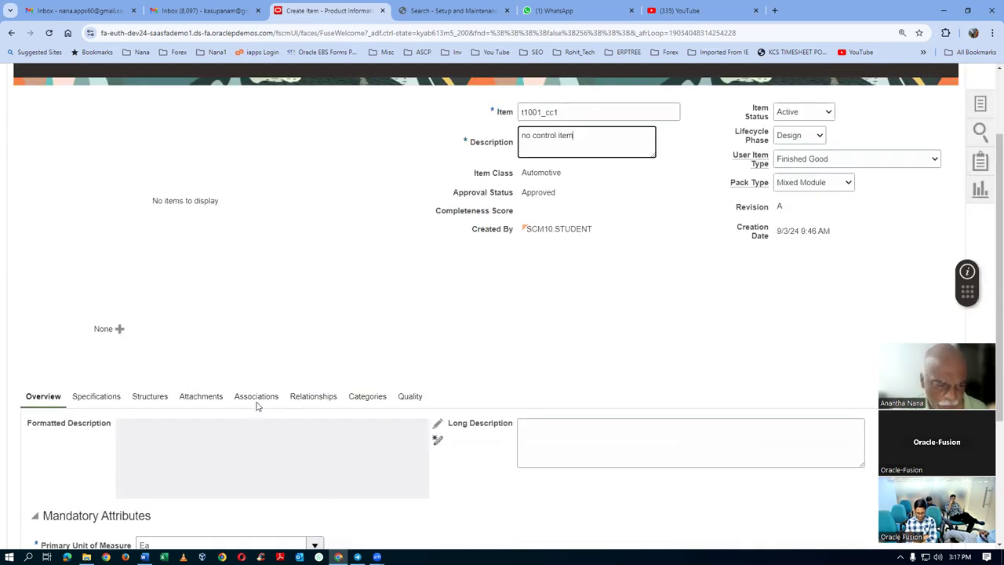
pyautogui.click(256, 402)
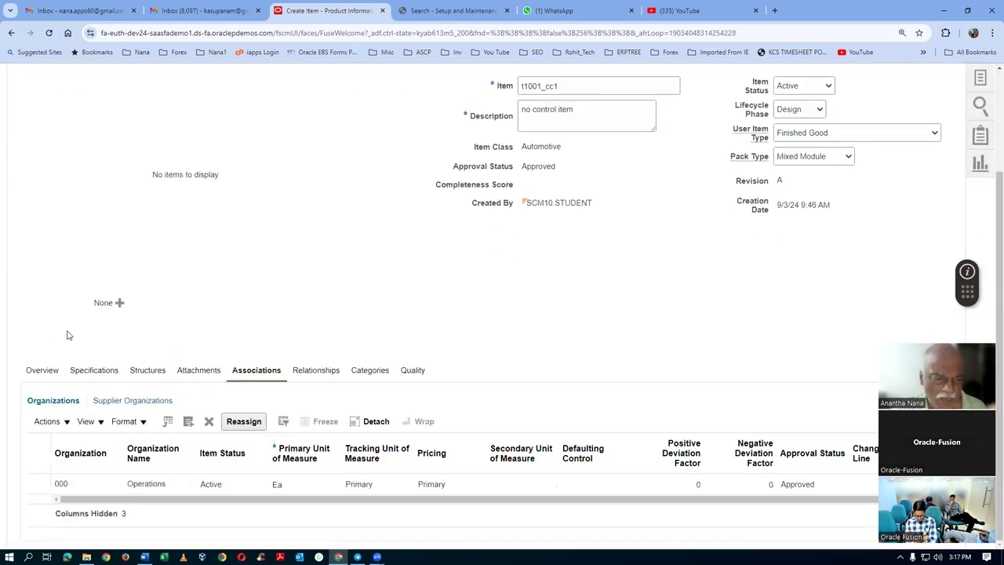
pyautogui.click(49, 421)
# Search organizations for t10 and add T101 to item t1001_cc1.
pyautogui.click(65, 464)
pyautogui.click(538, 201)
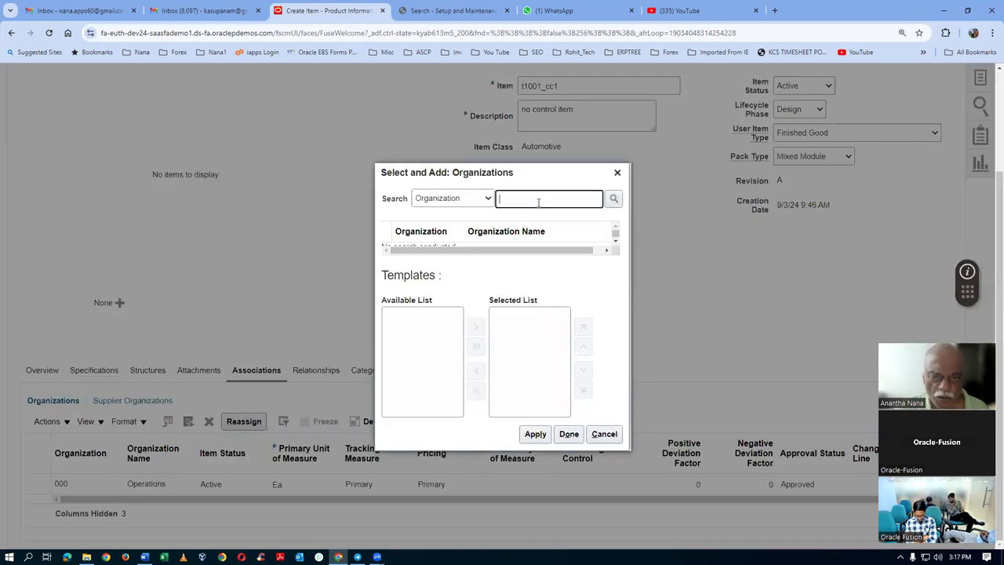
pyautogui.write('t10')
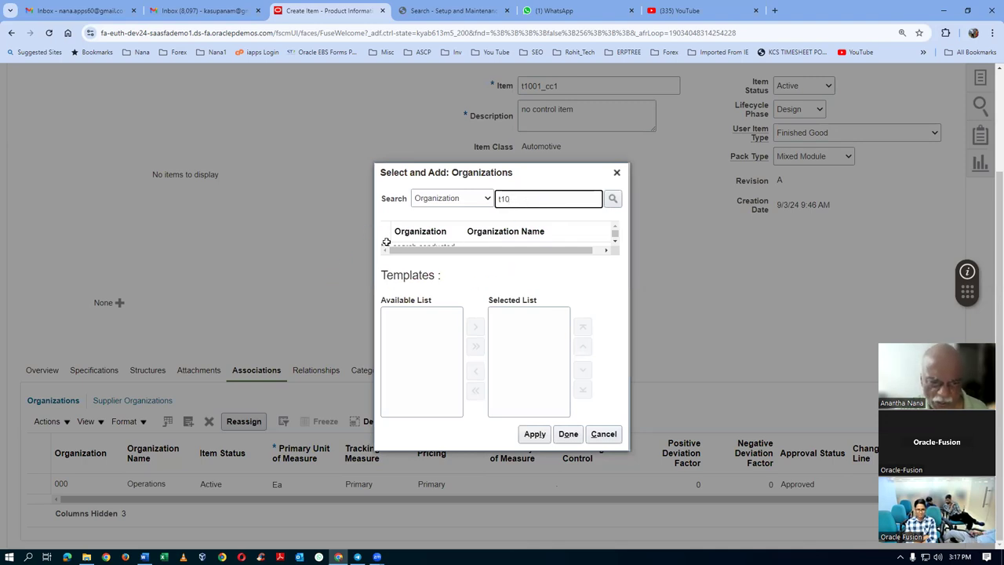
pyautogui.press('Return')
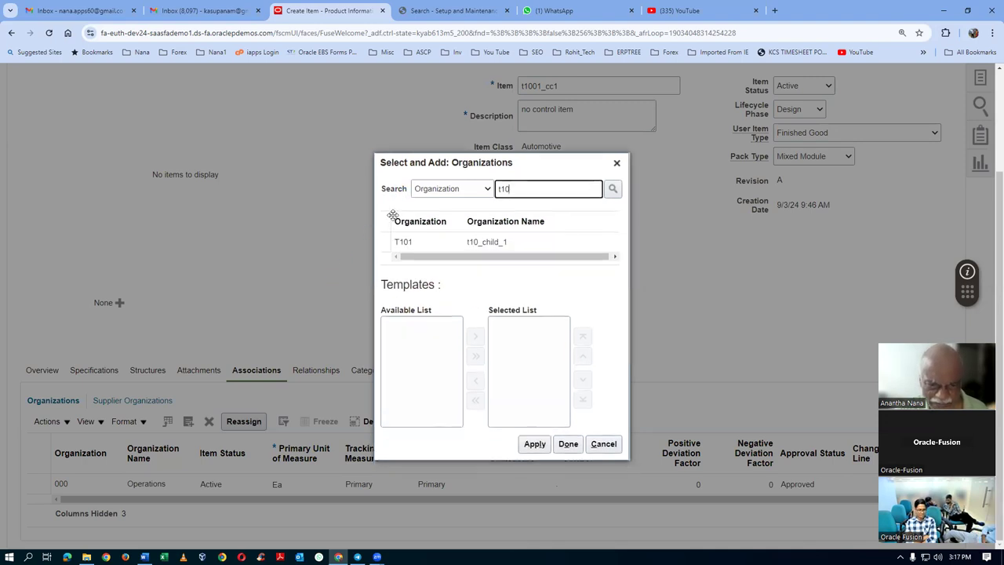
pyautogui.click(382, 236)
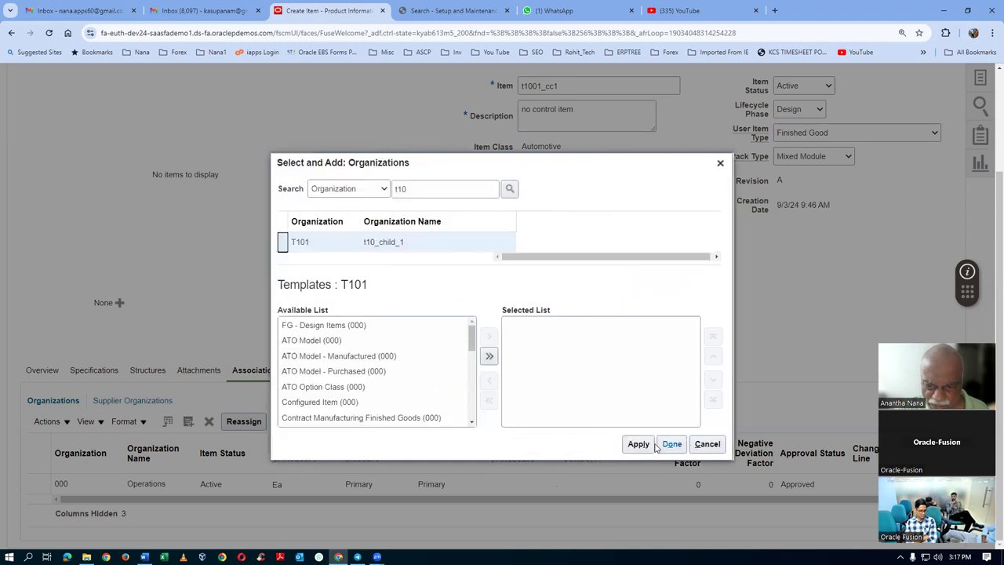
pyautogui.click(669, 445)
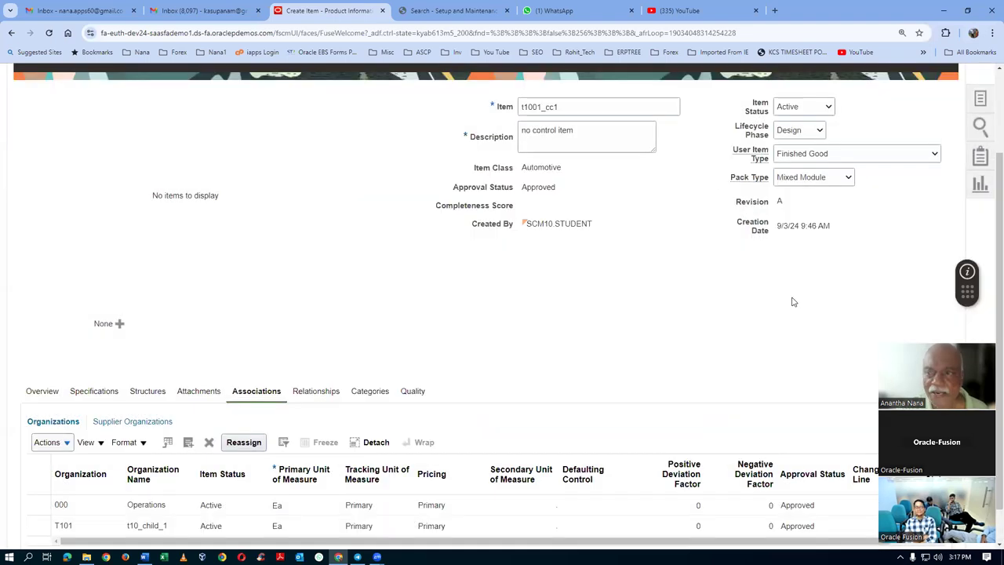
# Save and close item t1001_cc1.
pyautogui.scroll(3, 792, 302)
pyautogui.click(898, 148)
pyautogui.click(904, 170)
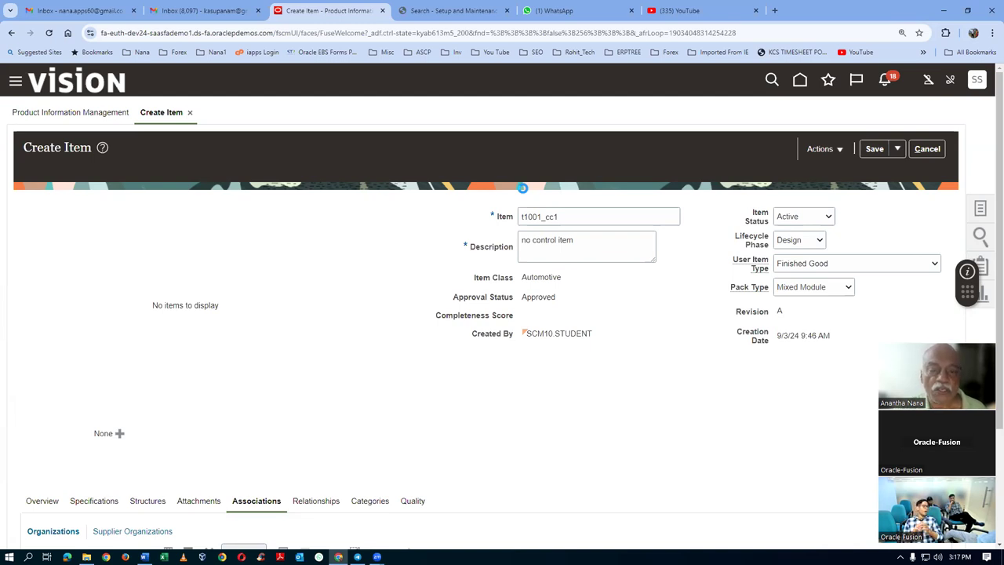
pyautogui.scroll(-2, 157, 352)
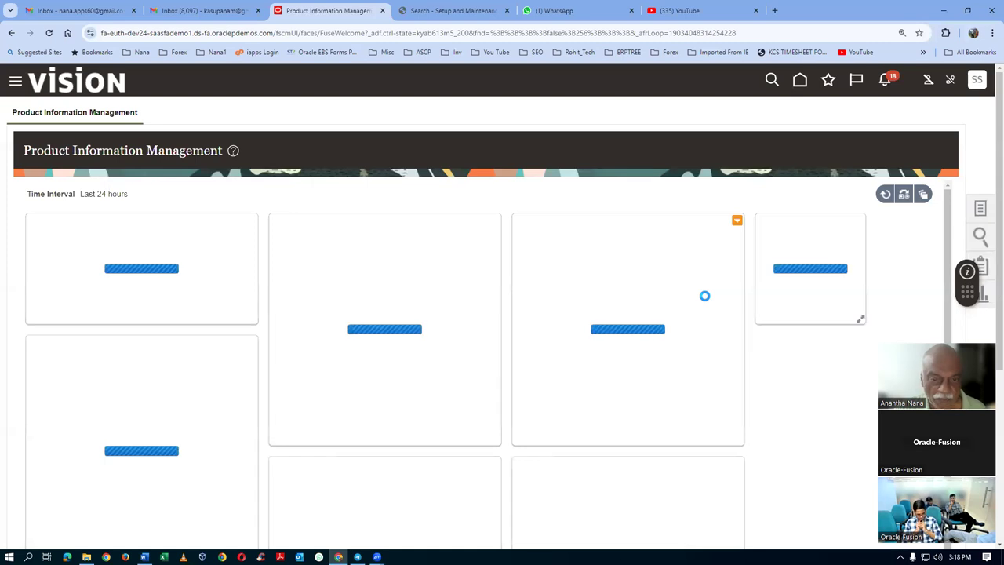
pyautogui.hotkey('alt', 'Tab')
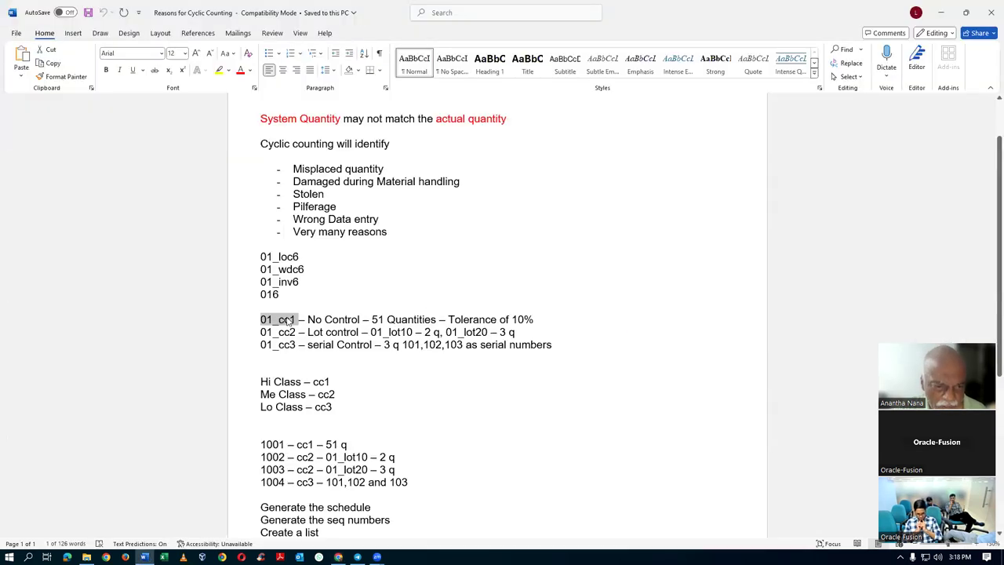
pyautogui.moveTo(278, 331); pyautogui.dragTo(358, 331)
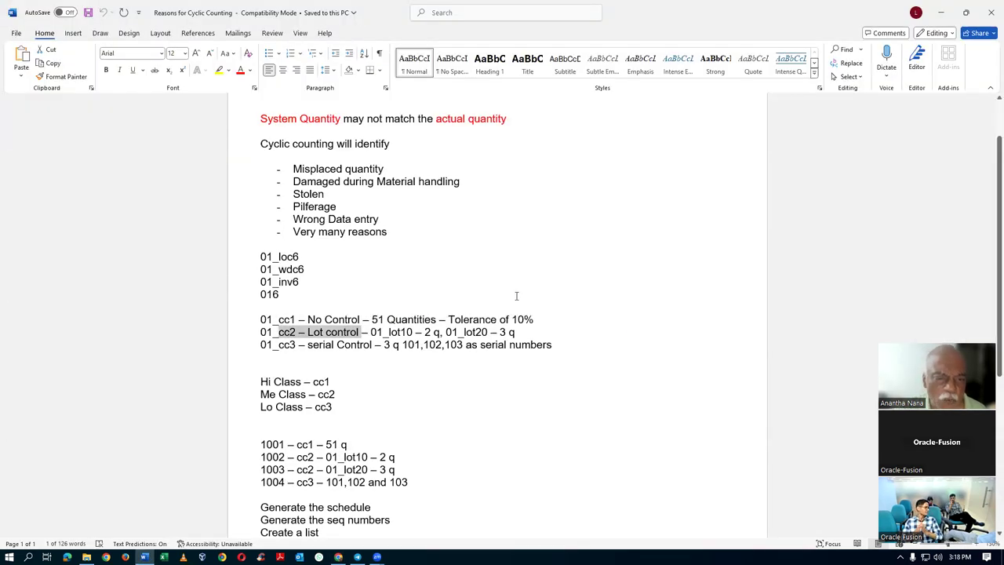
pyautogui.scroll(2, 516, 296)
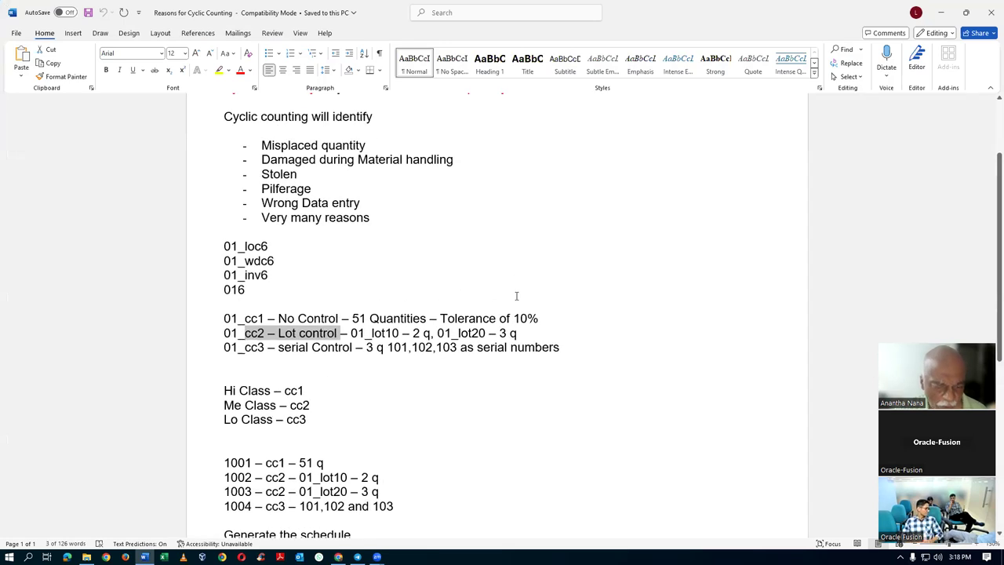
pyautogui.hotkey('alt', 'Tab')
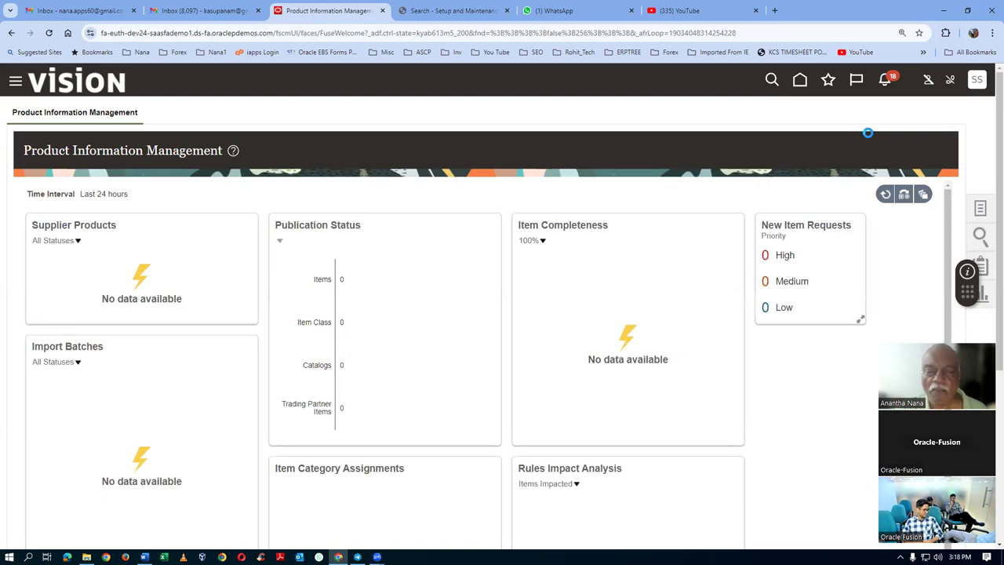
# Create another item in organization 000, typing auto to set item class Automotive, and accept the warning.
pyautogui.click(873, 125)
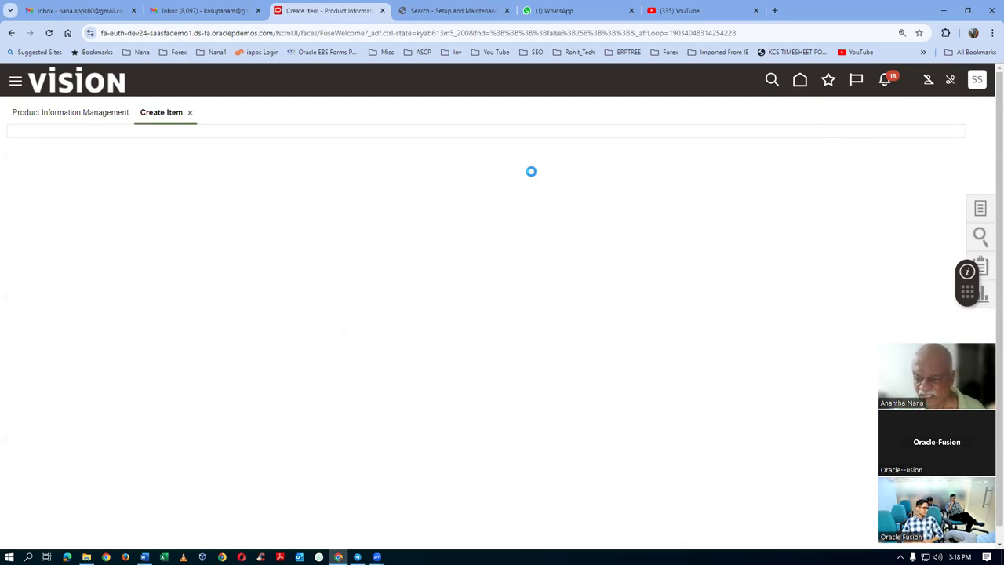
pyautogui.write('000')
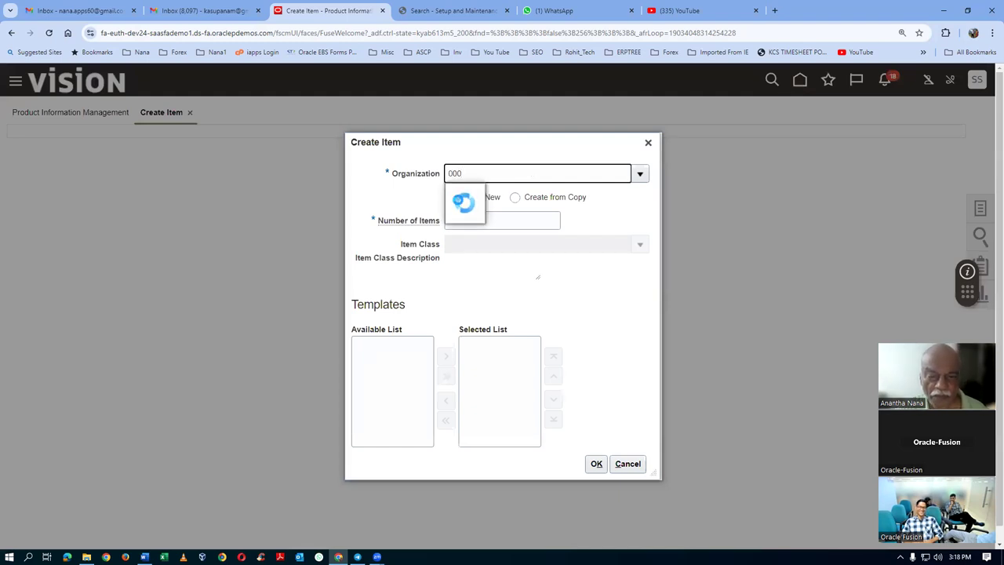
pyautogui.click(502, 191)
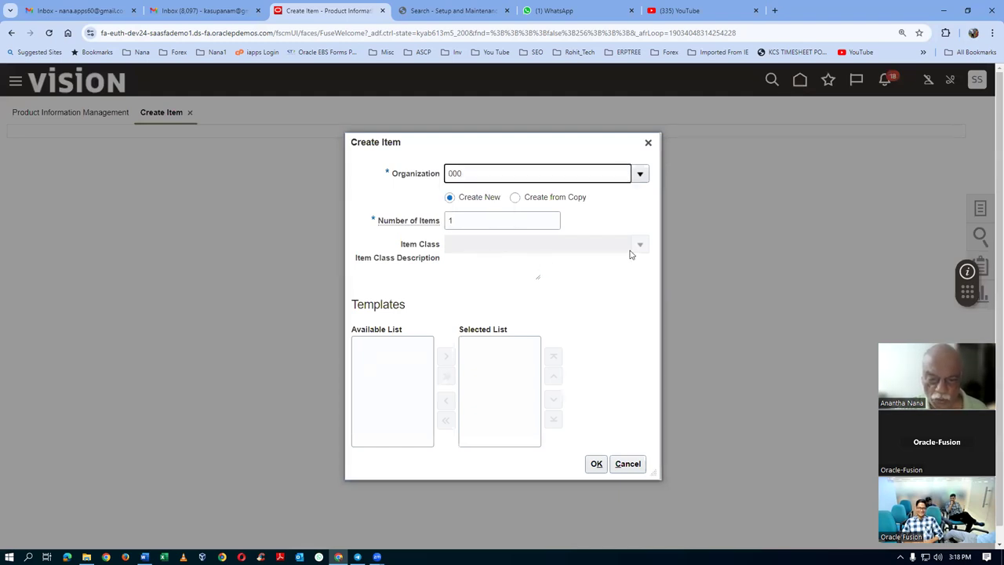
pyautogui.click(531, 244)
pyautogui.hotkey('ctrl', 'a')
pyautogui.write('auto')
pyautogui.press('Tab')
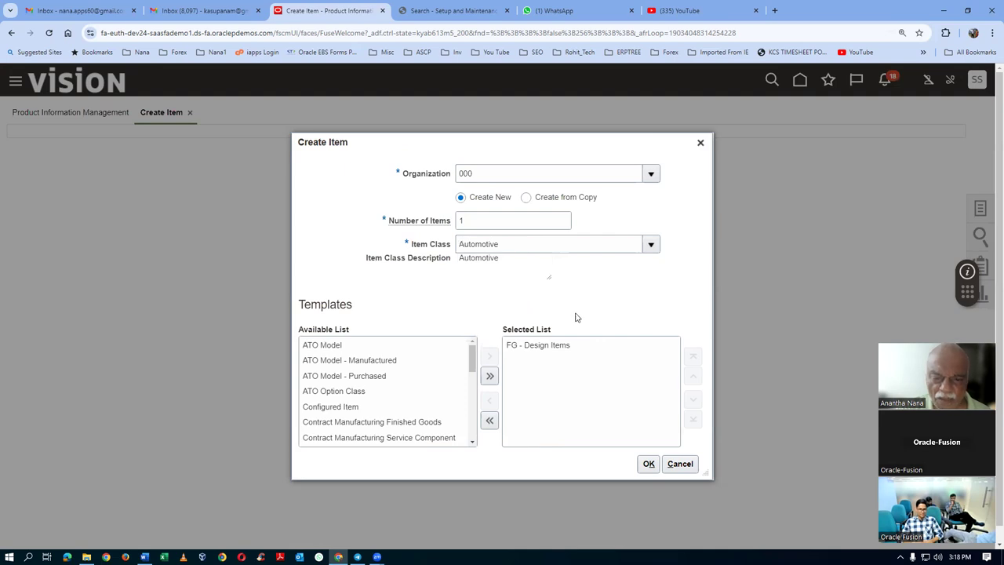
pyautogui.click(648, 465)
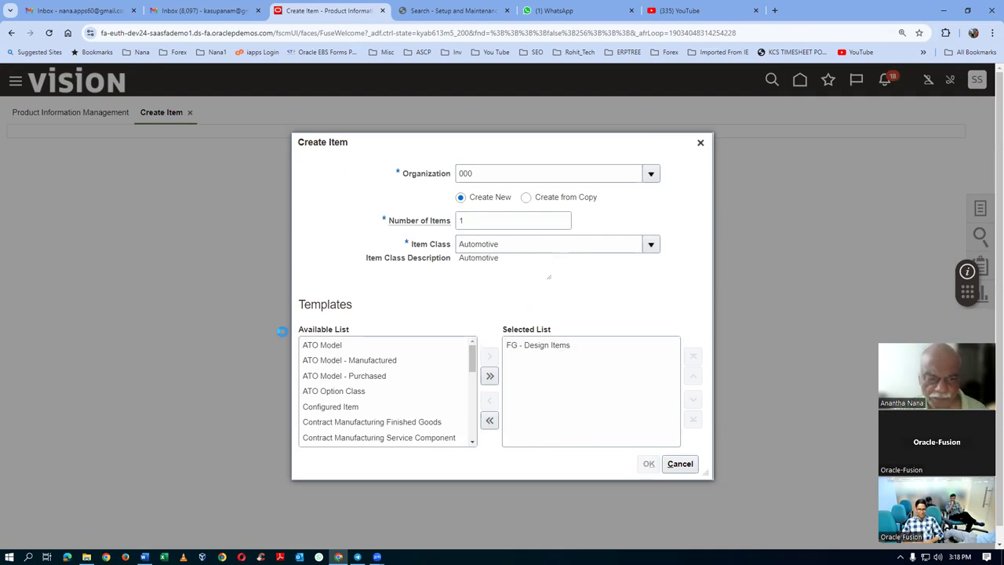
pyautogui.click(693, 336)
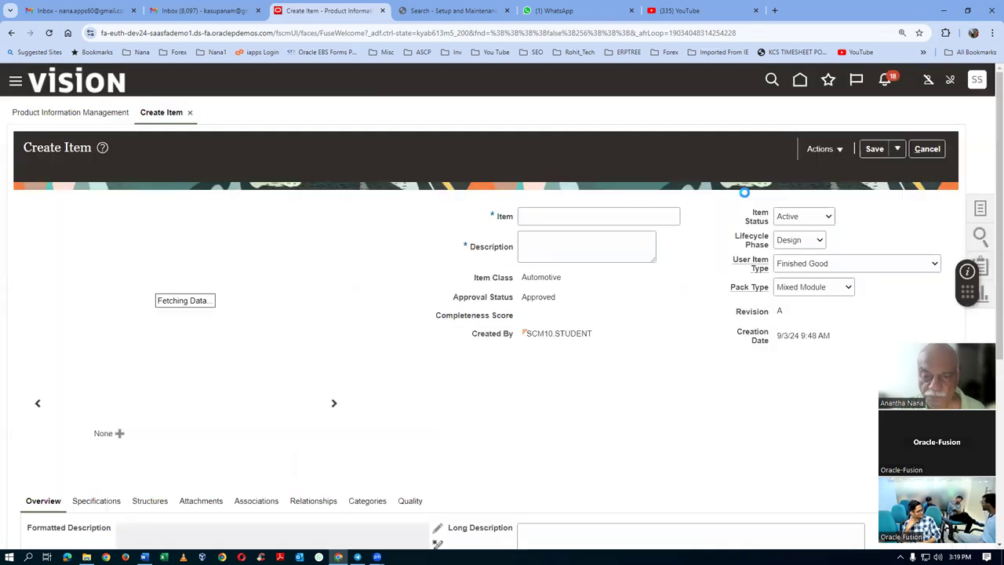
# Enter item number t1002_cc2, copy it into Description, and go to Specifications.
pyautogui.click(601, 220)
pyautogui.write('t1002_cc2')
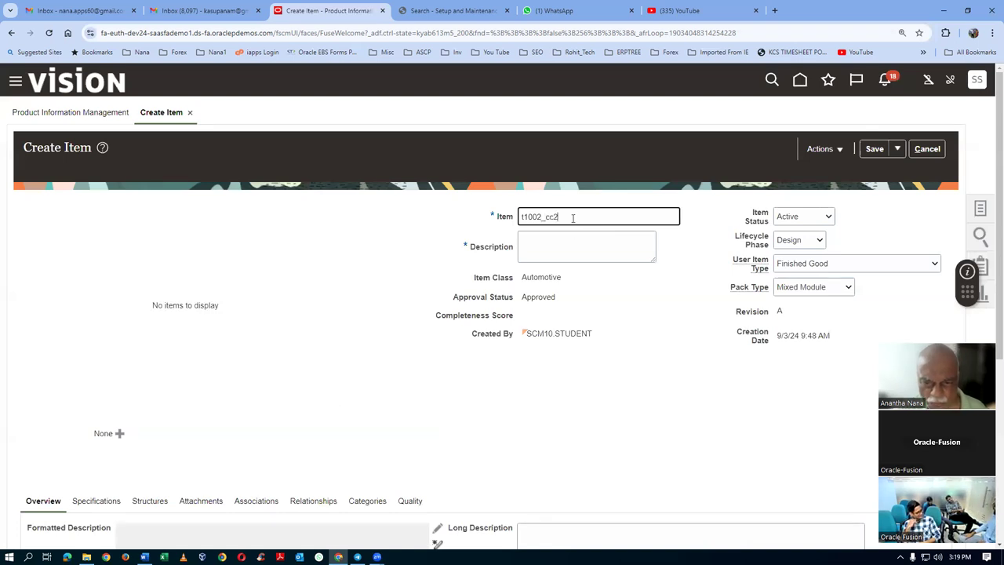
pyautogui.hotkey('ctrl', 'a')
pyautogui.hotkey('ctrl', 'c')
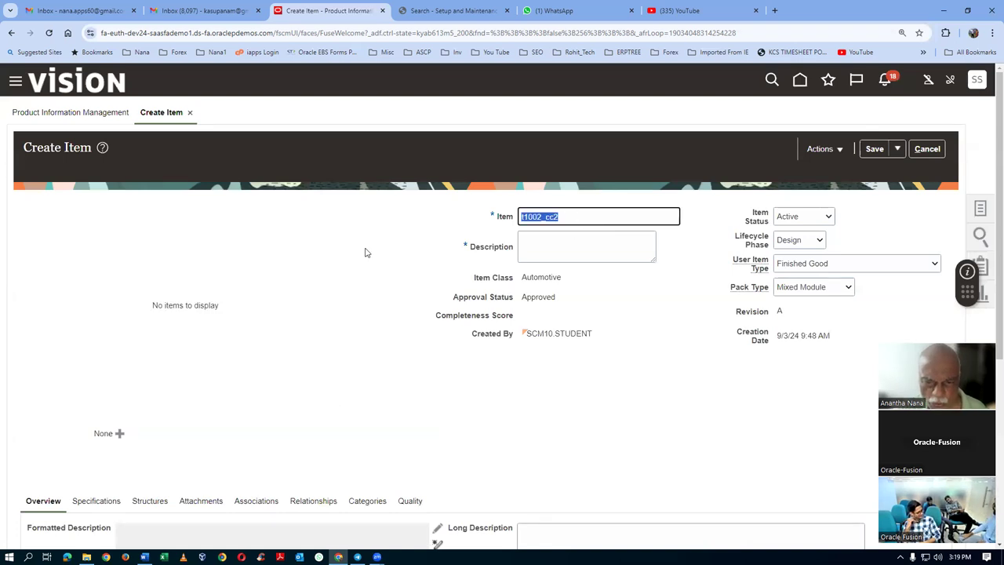
pyautogui.click(612, 249)
pyautogui.hotkey('ctrl', 'v')
pyautogui.scroll(-2, 480, 324)
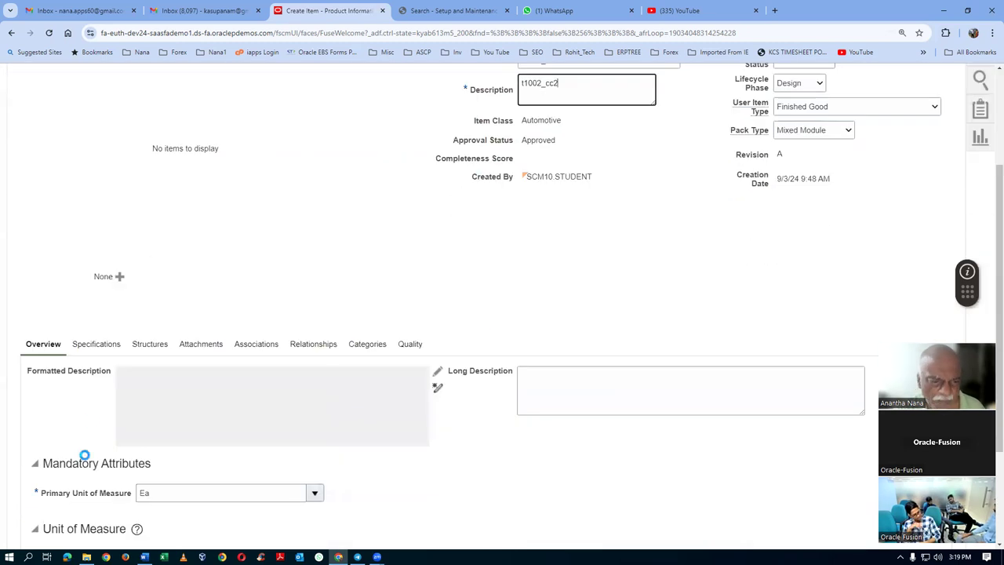
pyautogui.click(104, 349)
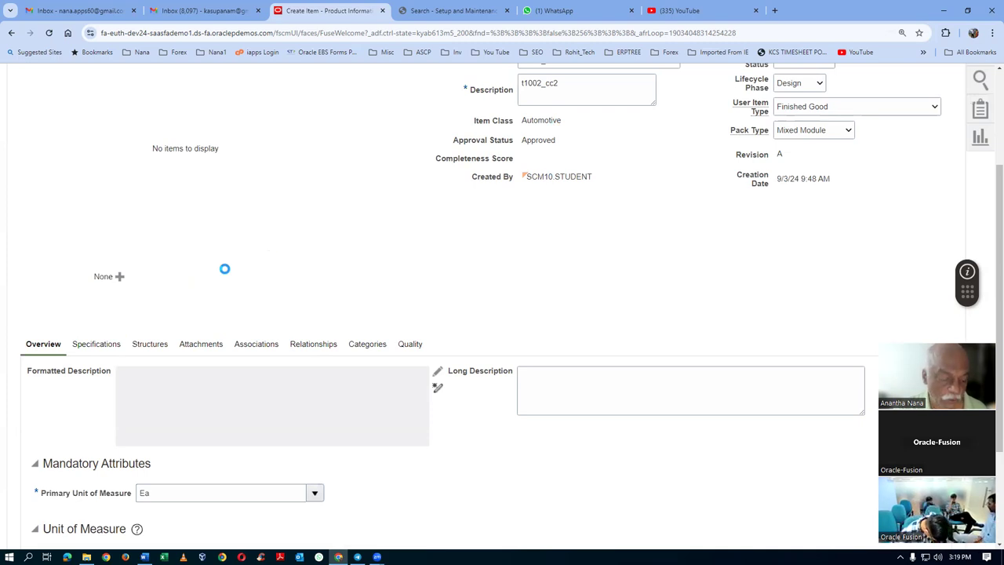
pyautogui.hotkey('alt', 'Tab')
pyautogui.click(352, 335)
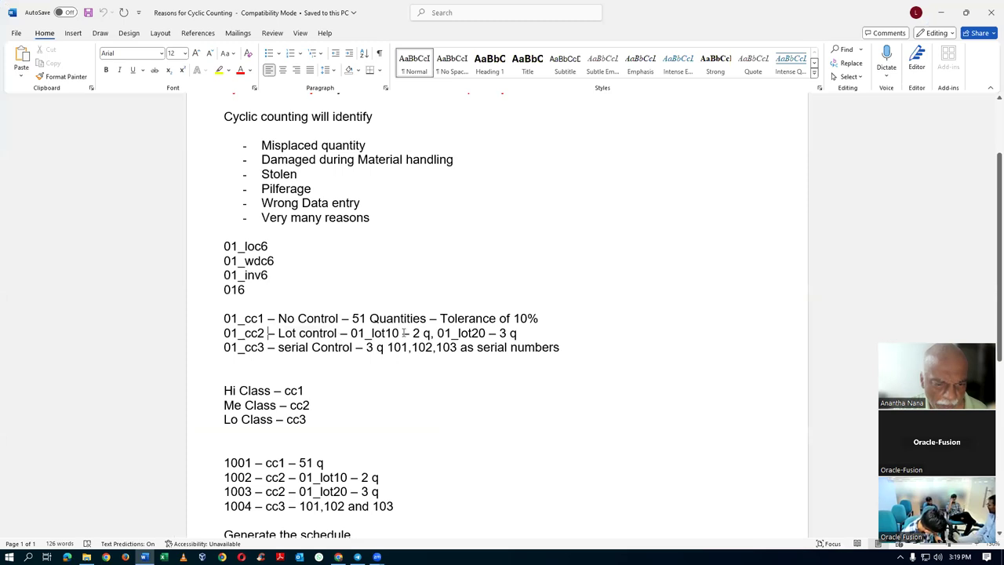
pyautogui.moveTo(353, 334); pyautogui.dragTo(512, 334)
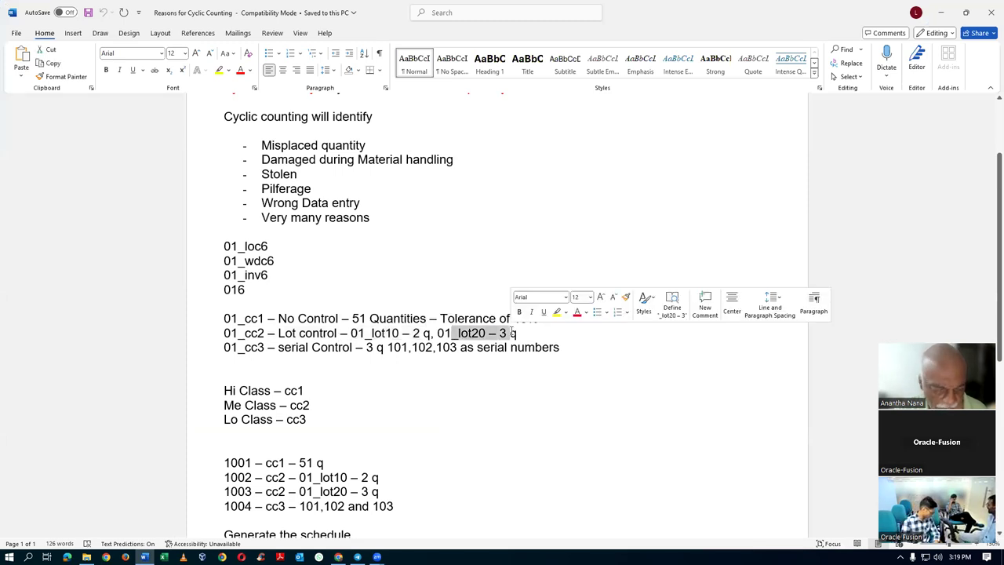
pyautogui.hotkey('alt', 'Tab')
pyautogui.scroll(-1, 90, 424)
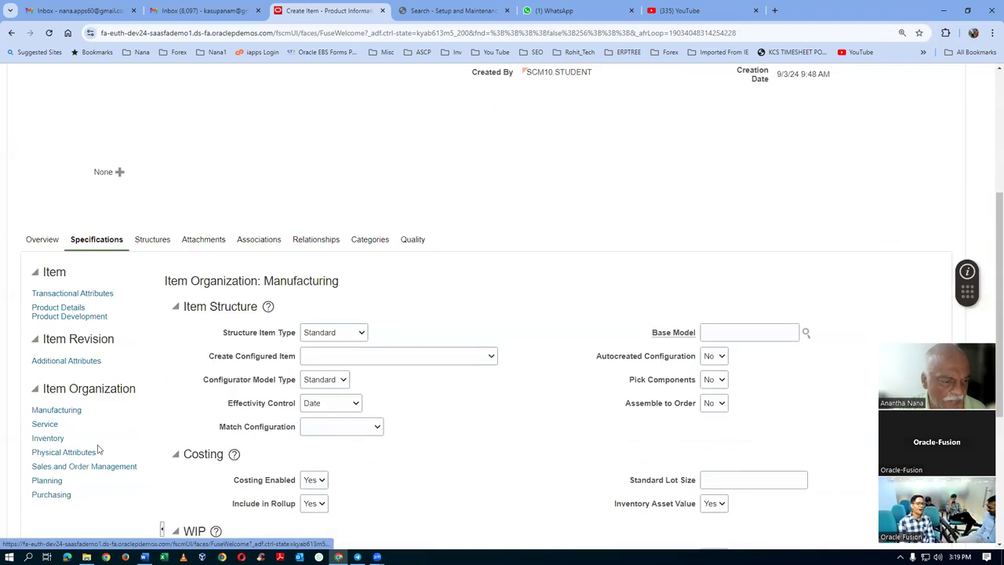
# Set Lot Control to Full lot control with starting prefix lot_ and starting number 101.
pyautogui.click(47, 438)
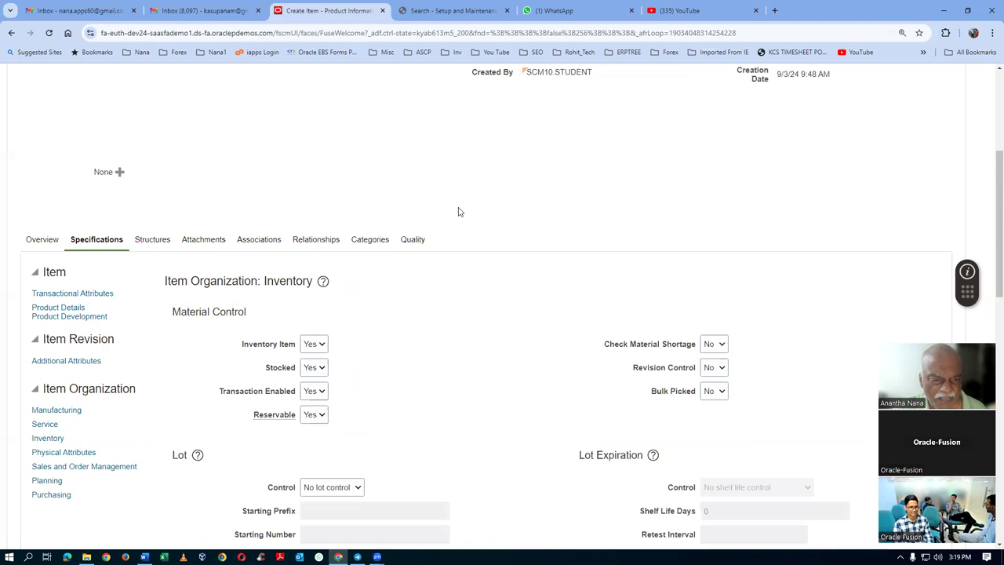
pyautogui.scroll(-2, 459, 212)
pyautogui.scroll(-1, 459, 211)
pyautogui.click(331, 279)
pyautogui.click(330, 295)
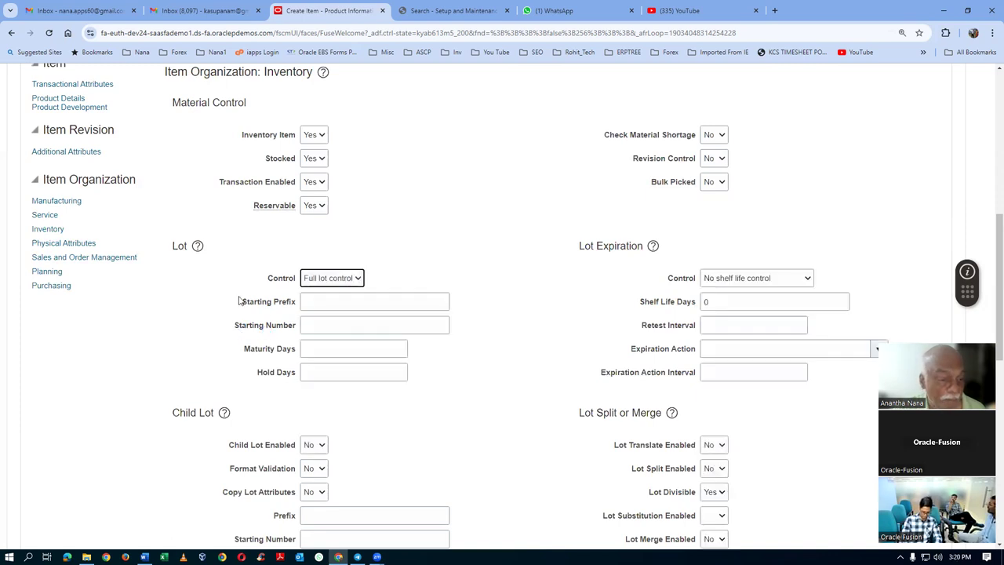
pyautogui.click(331, 300)
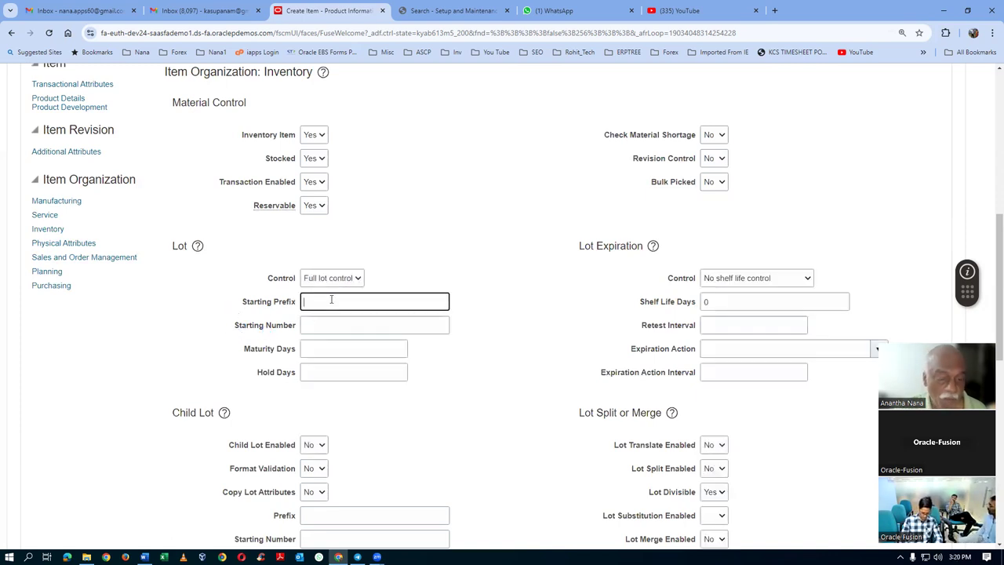
pyautogui.write('lot_')
pyautogui.press('Tab')
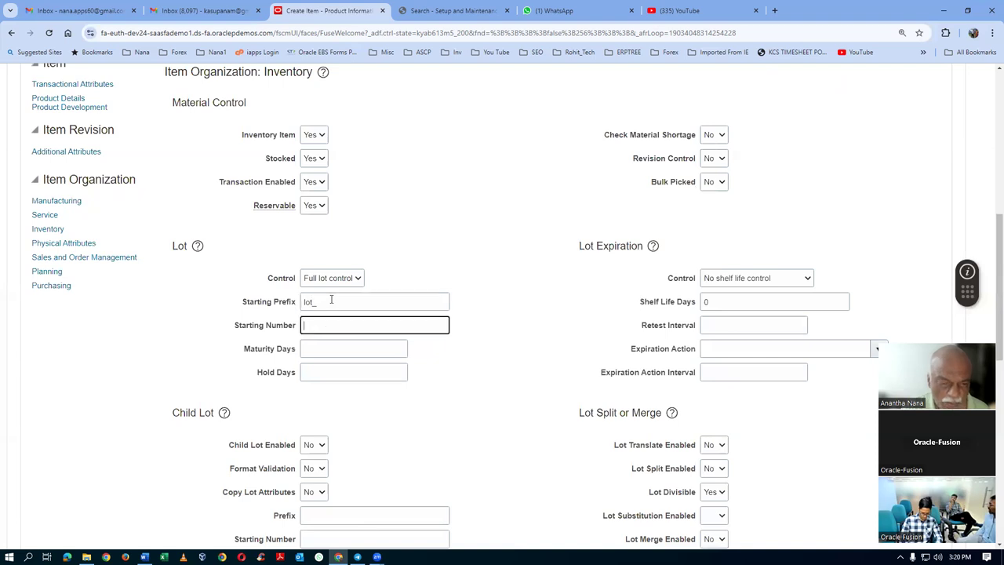
pyautogui.write('101')
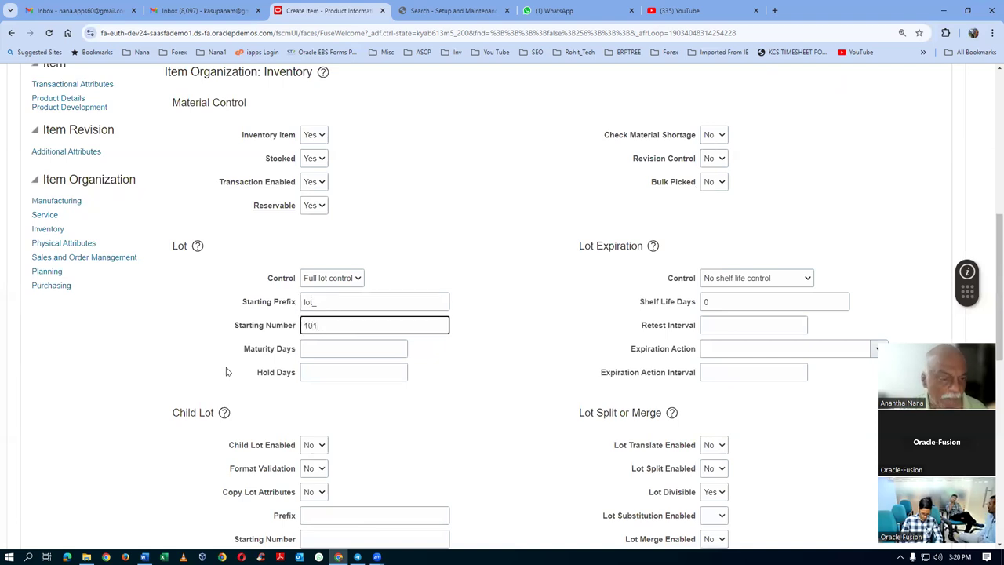
# Keep Shelf Life Control at no shelf life control and review the remaining inventory attributes.
pyautogui.click(747, 280)
pyautogui.click(748, 283)
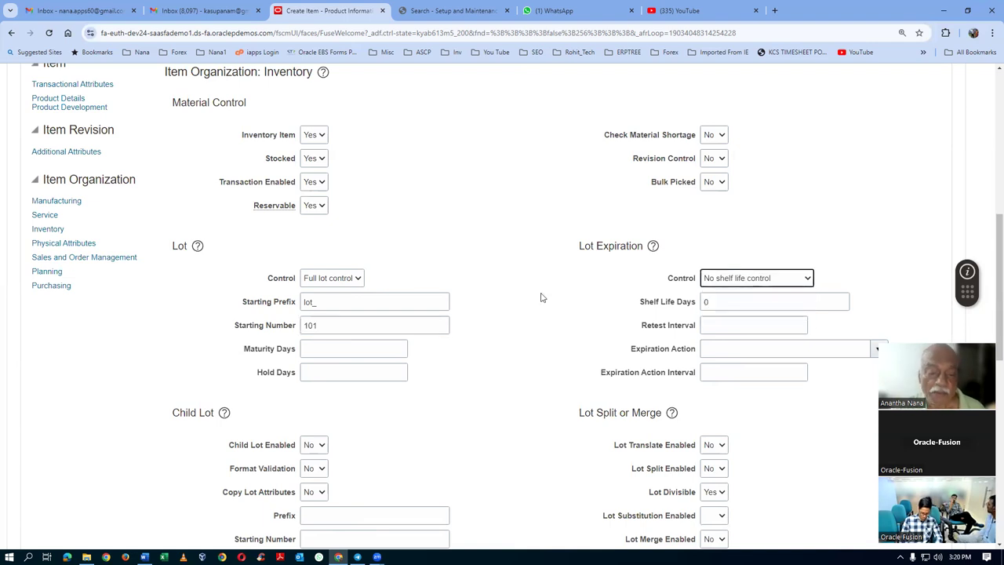
pyautogui.scroll(-2, 471, 311)
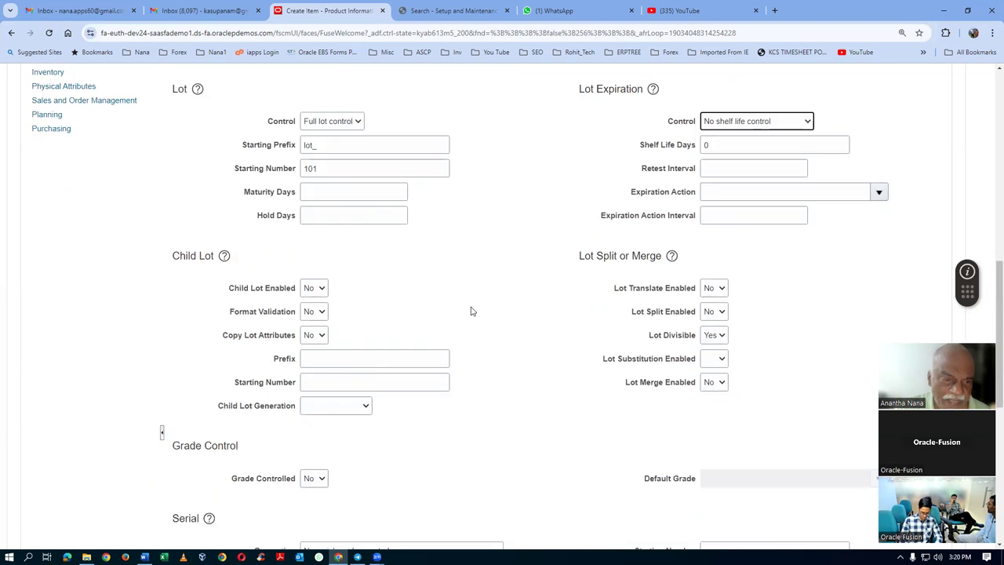
pyautogui.scroll(-2, 471, 253)
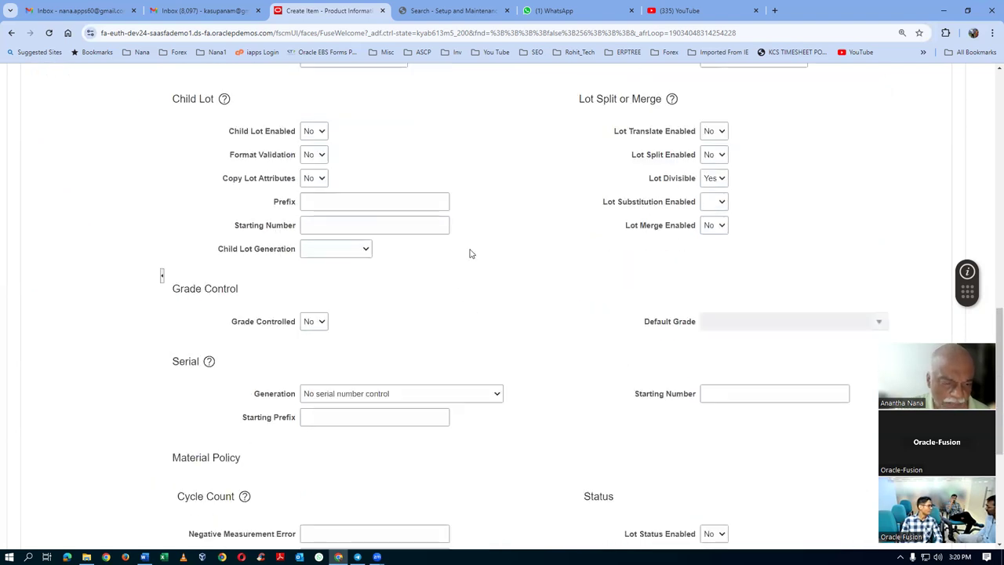
pyautogui.scroll(-1, 470, 254)
pyautogui.scroll(-2, 471, 253)
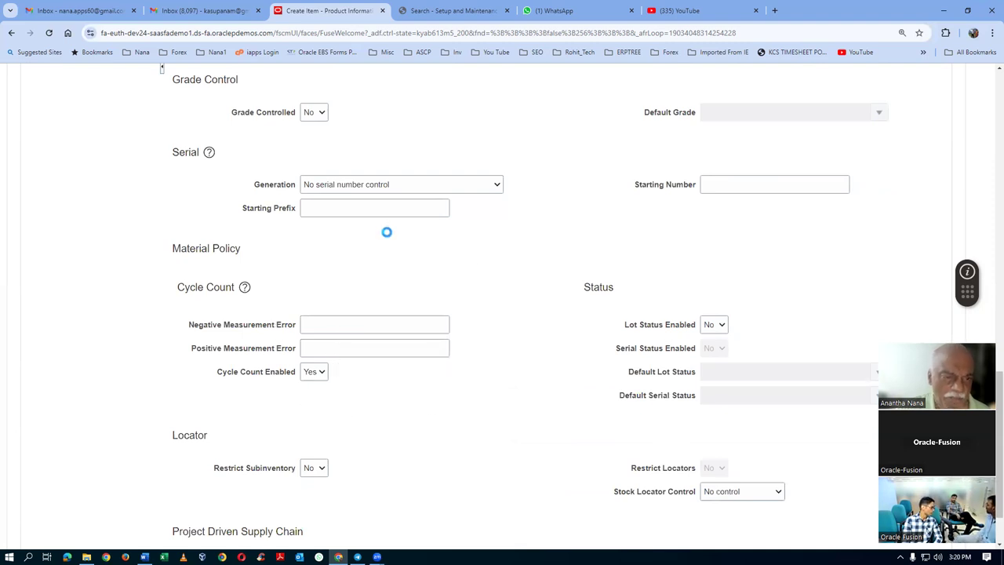
pyautogui.scroll(9, 385, 231)
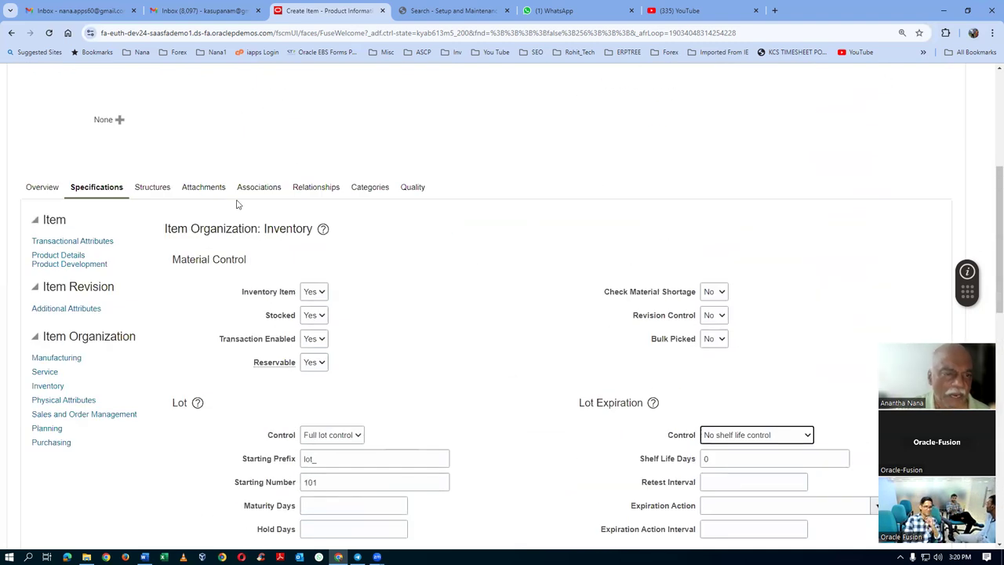
# Add organization T101 (t10_child_1) to item t1002_cc2 via a T10 search, then Save and Close.
pyautogui.click(260, 187)
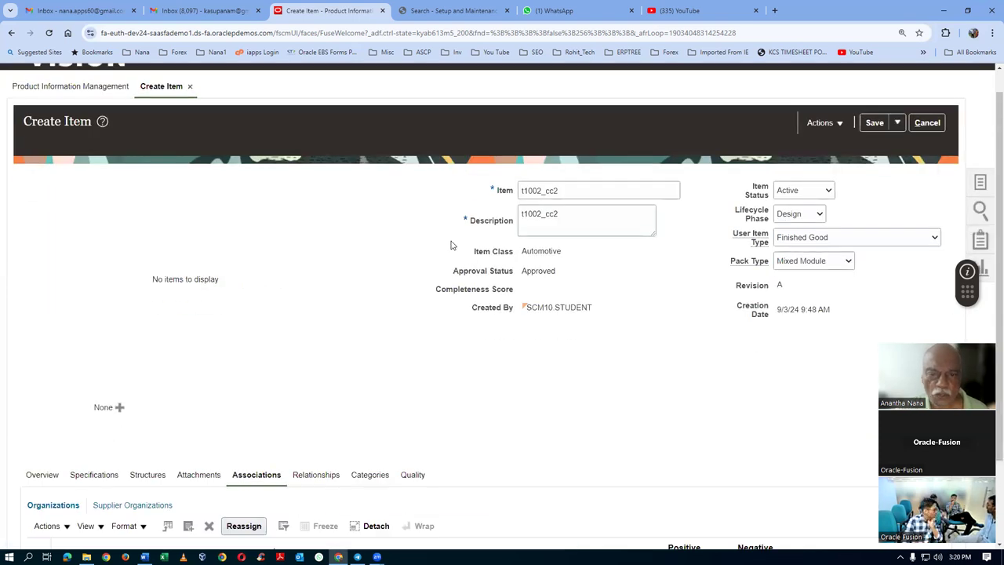
pyautogui.scroll(-2, 123, 379)
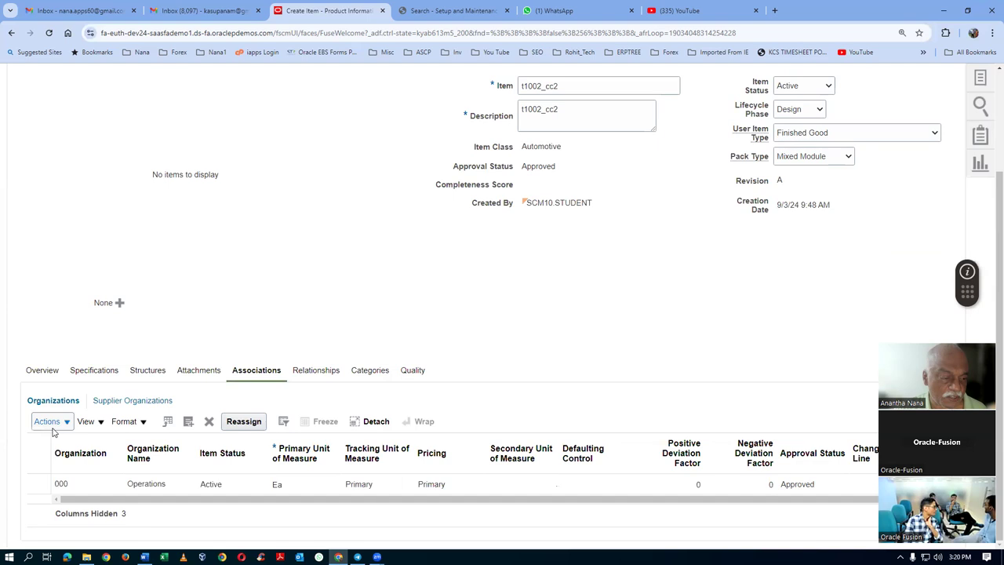
pyautogui.click(48, 421)
pyautogui.click(77, 464)
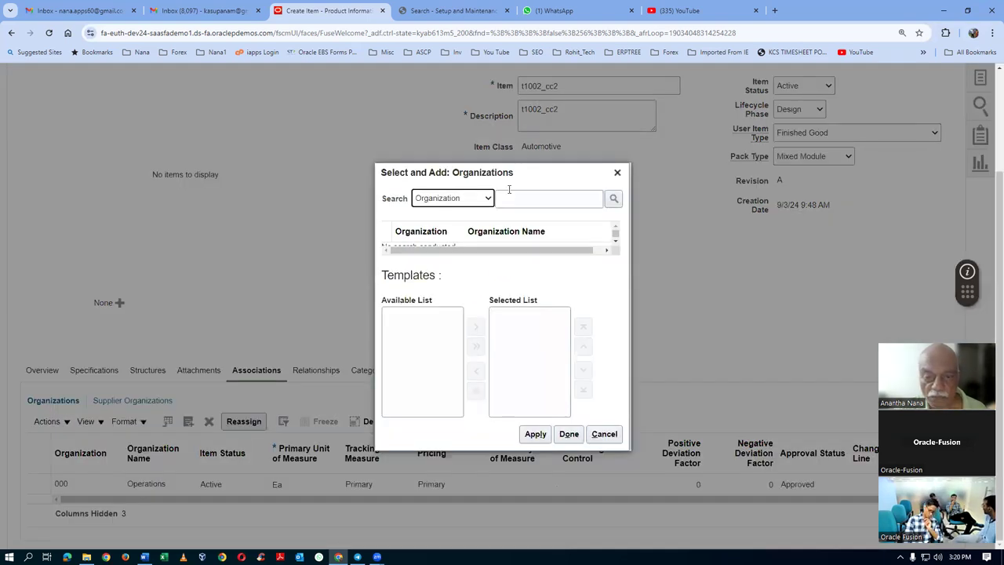
pyautogui.click(511, 193)
pyautogui.write('T10')
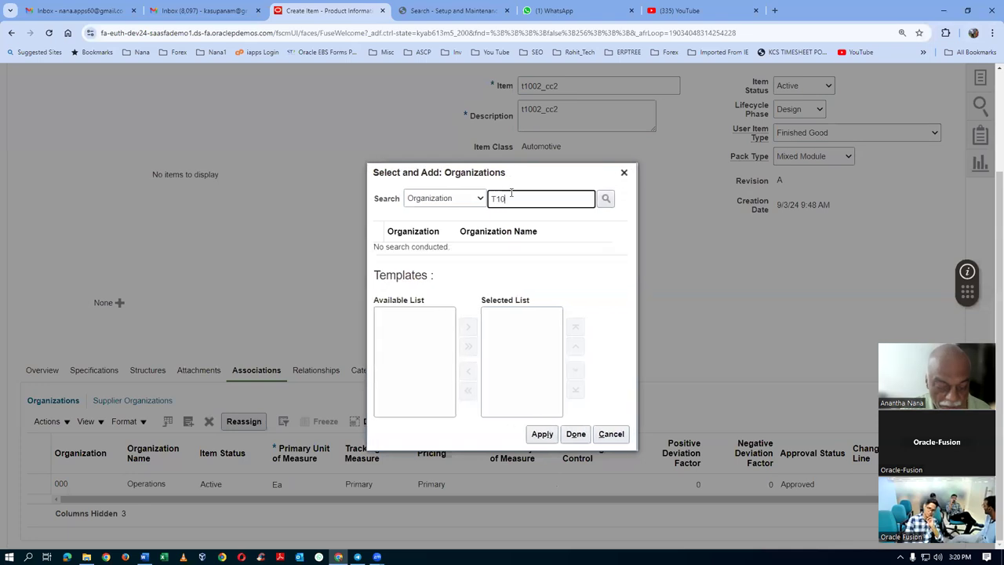
pyautogui.press('Return')
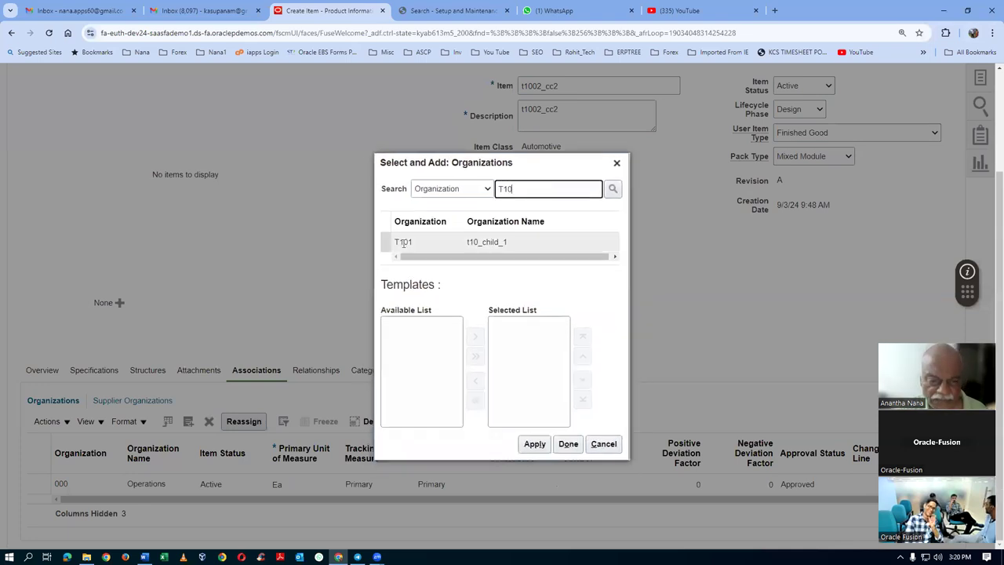
pyautogui.click(640, 444)
pyautogui.click(672, 445)
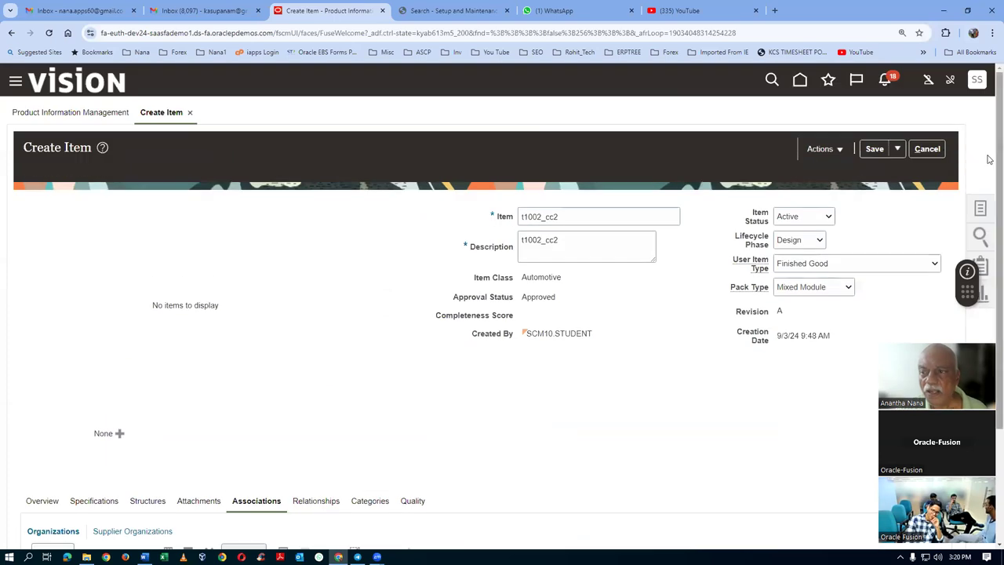
pyautogui.click(897, 149)
pyautogui.click(907, 170)
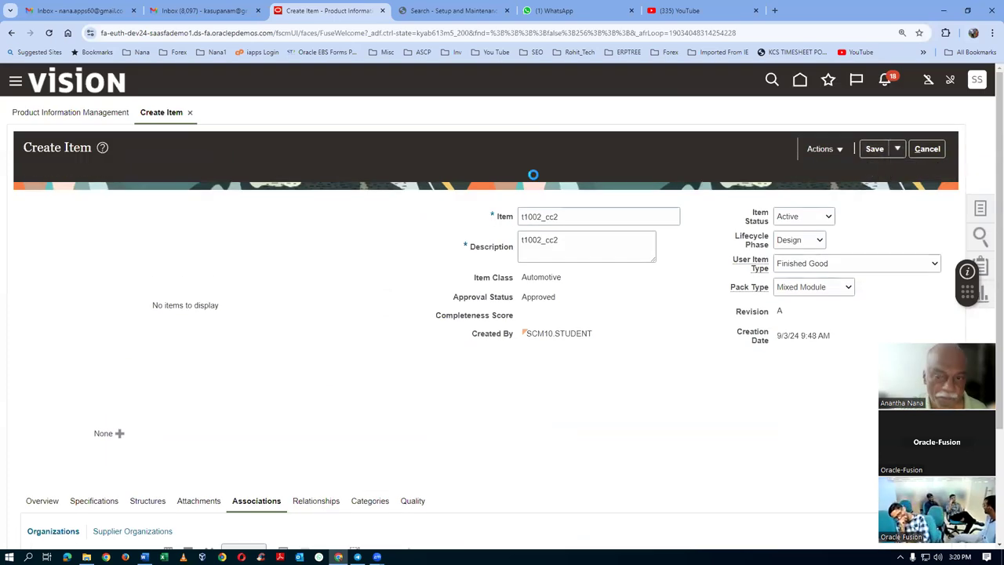
# Highlight the '01_cc3 – serial Control' line in the Word notes, then return to Oracle.
pyautogui.hotkey('alt', 'Tab')
pyautogui.moveTo(236, 347); pyautogui.dragTo(354, 349)
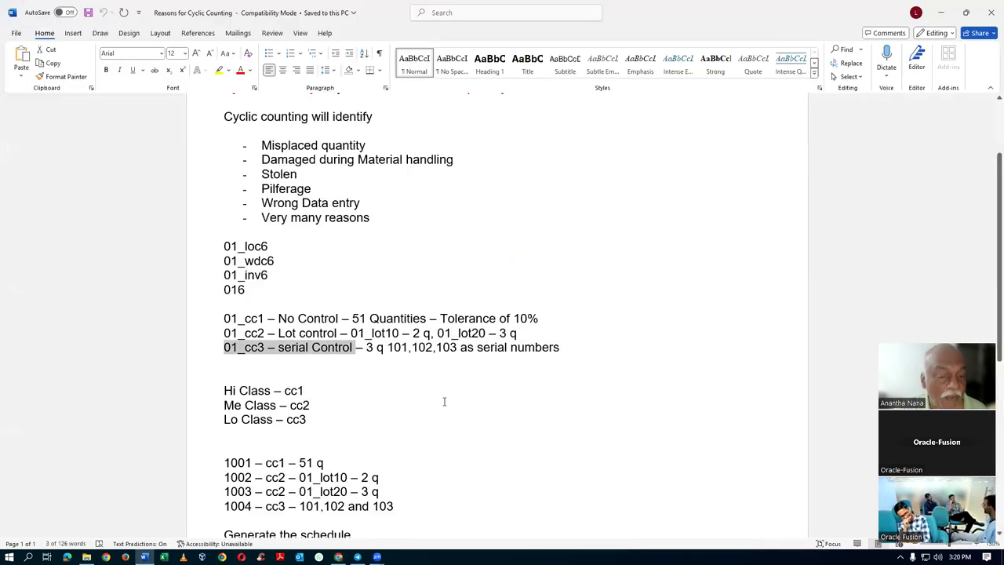
pyautogui.hotkey('alt', 'Tab')
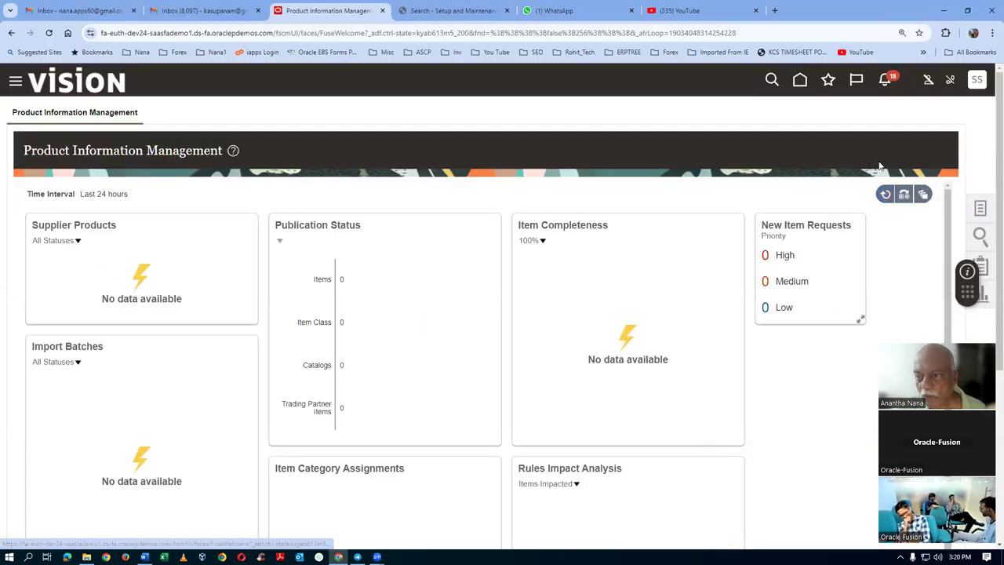
# Begin a new item in organization 000, changing the item class from KAMAUTO to Automotive.
pyautogui.click(868, 125)
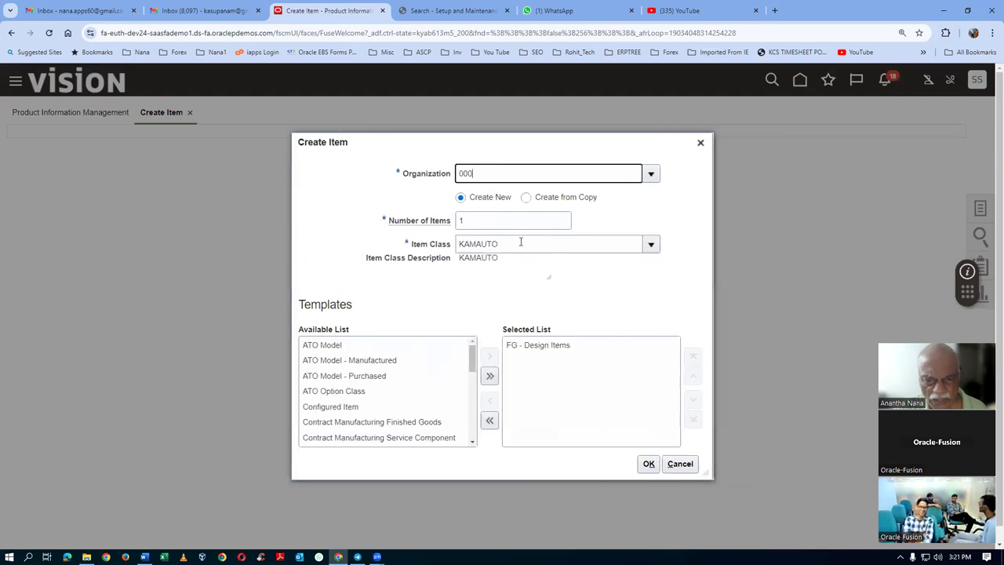
pyautogui.click(650, 244)
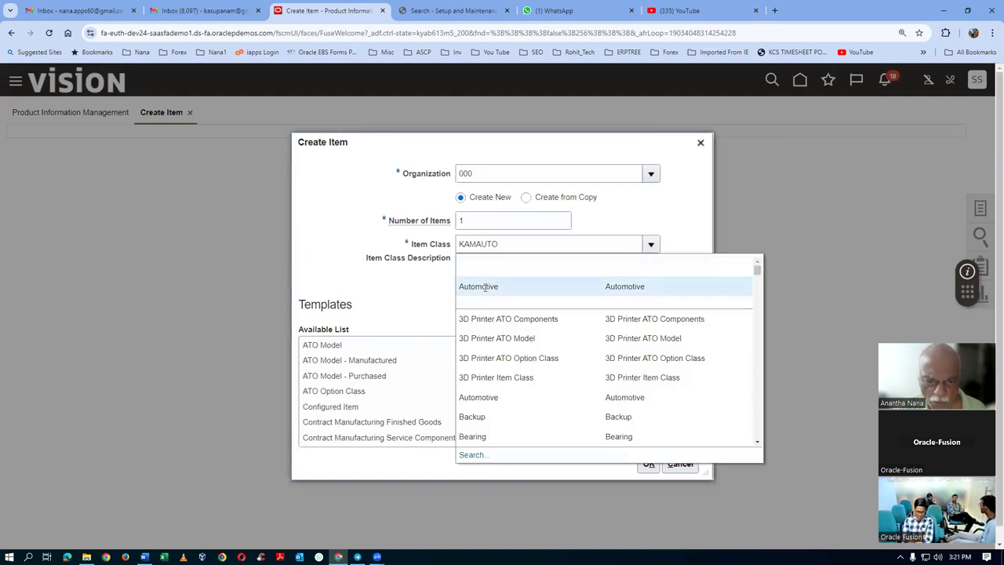
pyautogui.press('Escape')
pyautogui.click(649, 464)
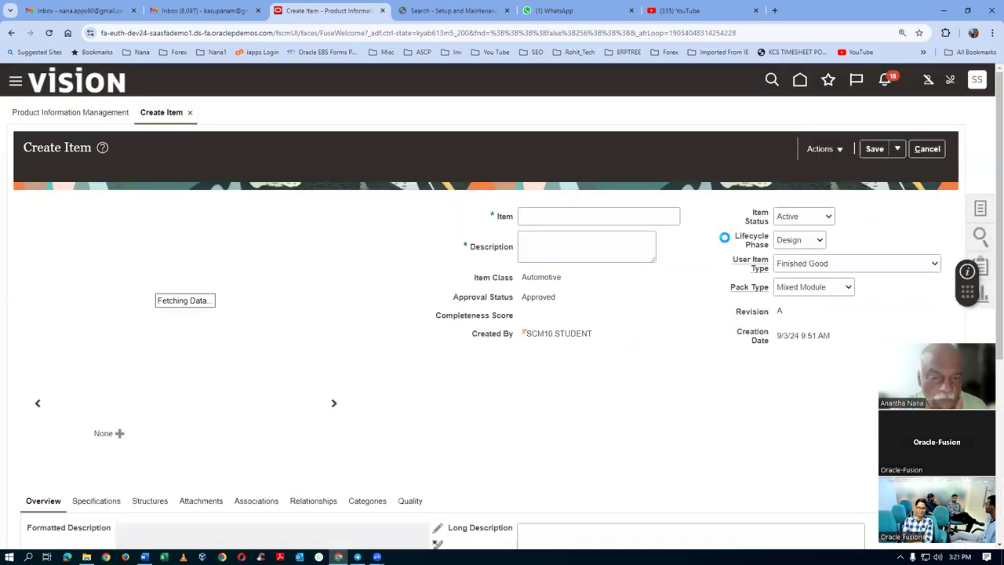
# Give the new item its cc3 number and description 'serial controlled item', then view Specifications.
pyautogui.click(538, 217)
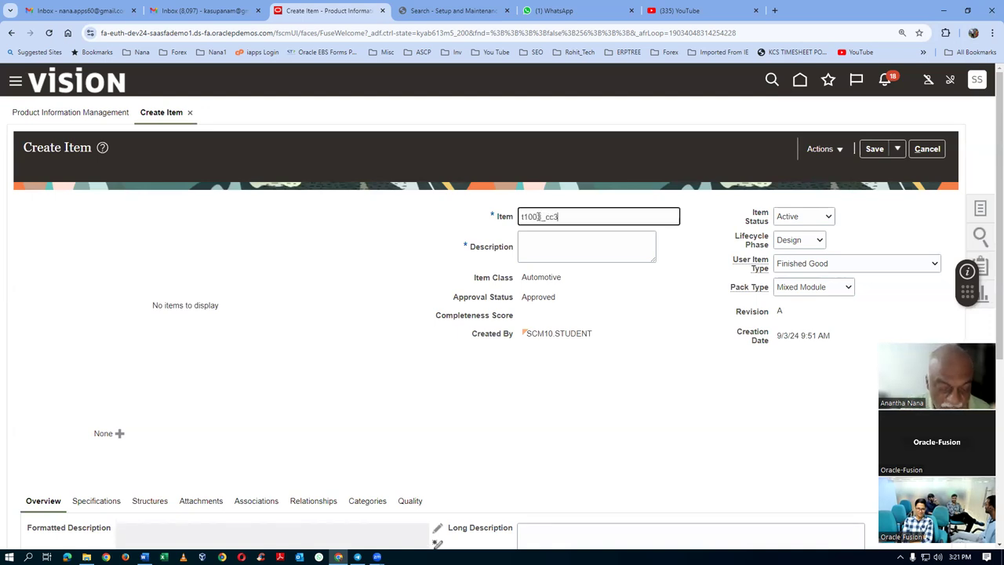
pyautogui.press('Tab')
pyautogui.write('serial')
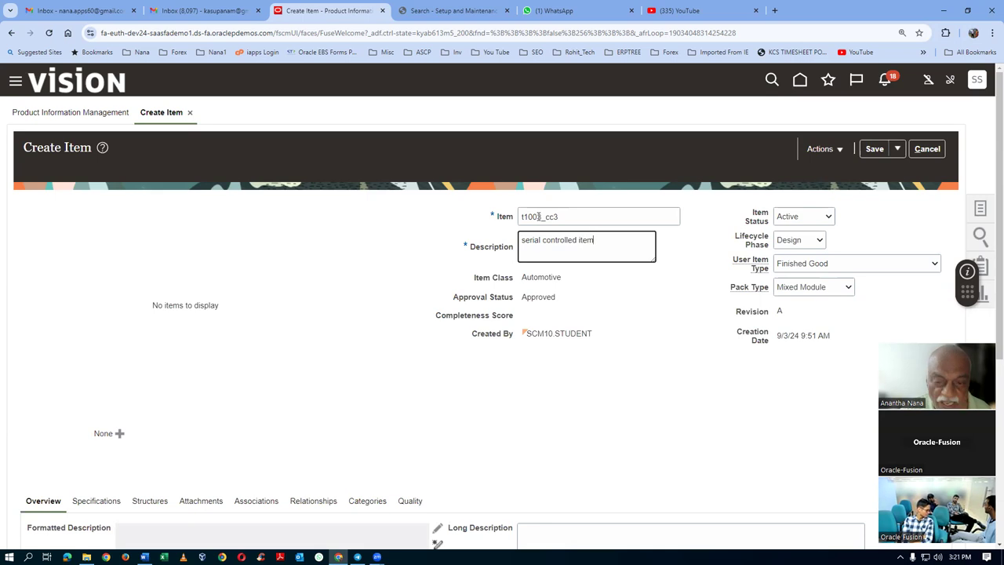
pyautogui.scroll(-2, 342, 303)
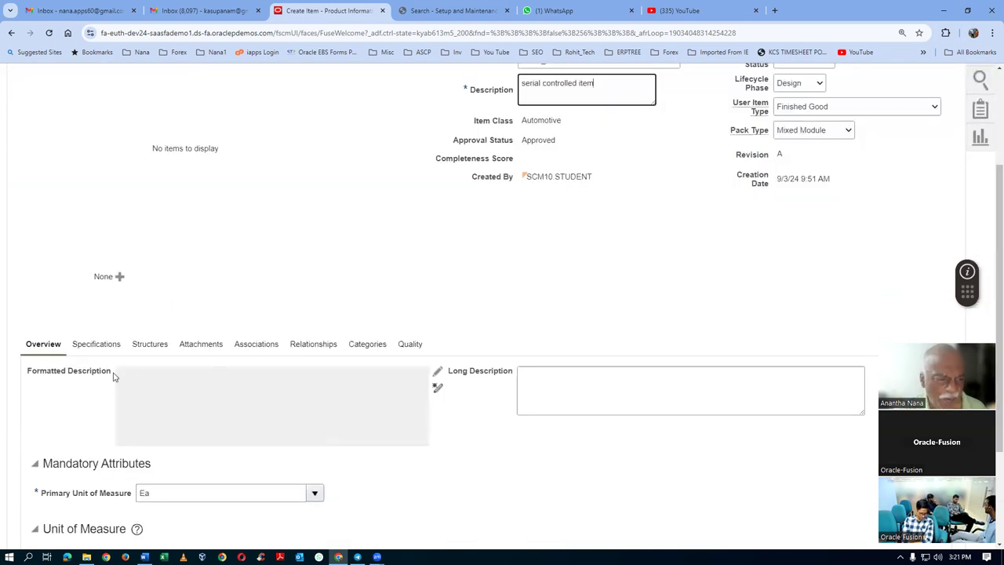
pyautogui.click(94, 346)
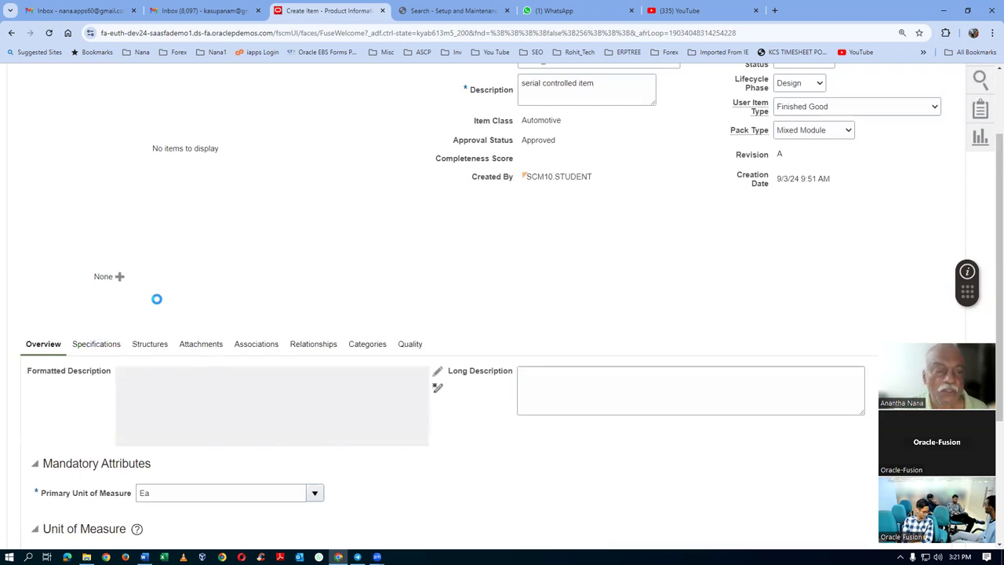
pyautogui.scroll(2, 156, 298)
# Set the cc3 item's serial generation to Dynamic entry at inventory receipt in its Inventory attributes.
pyautogui.scroll(-4, 86, 383)
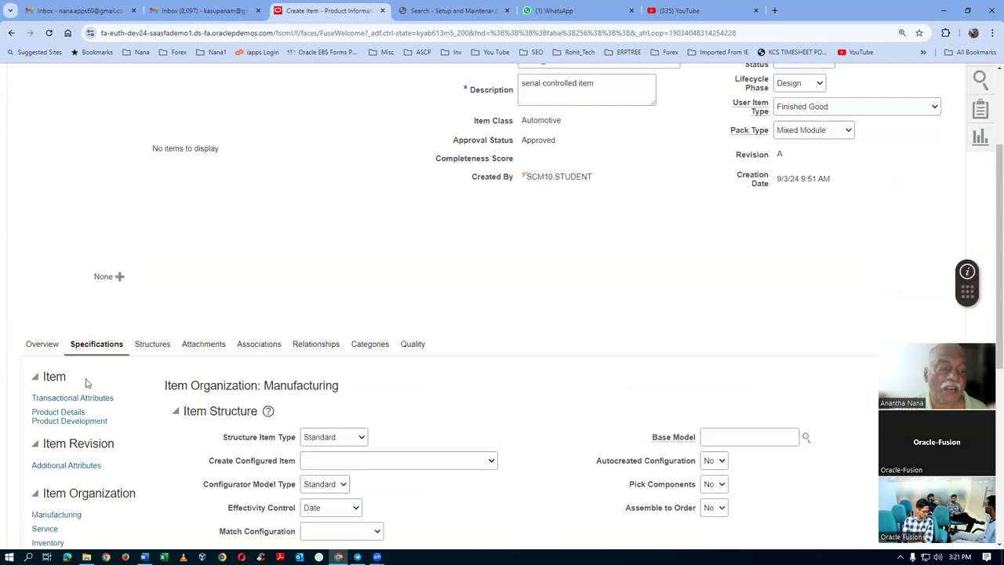
pyautogui.click(48, 386)
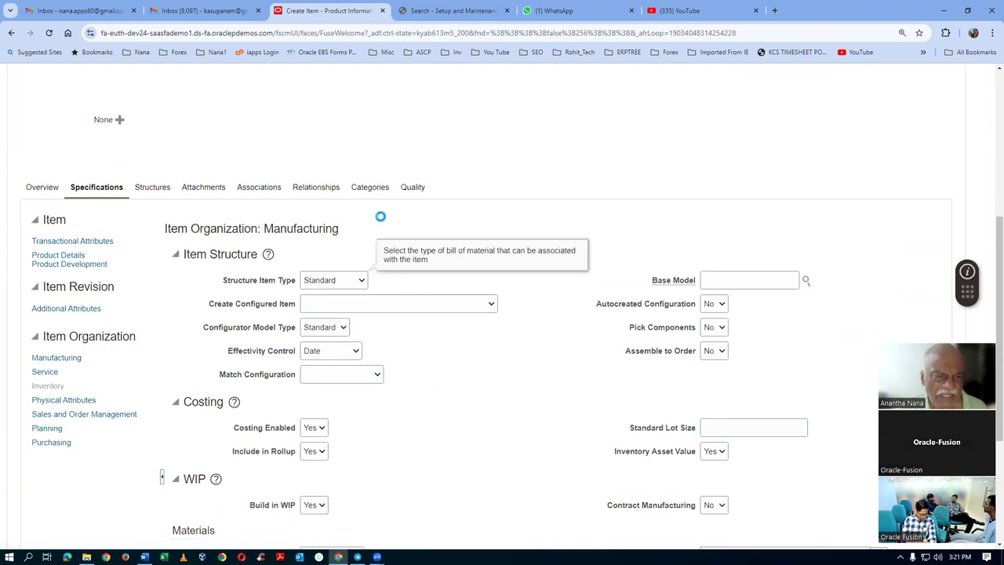
pyautogui.scroll(-3, 388, 327)
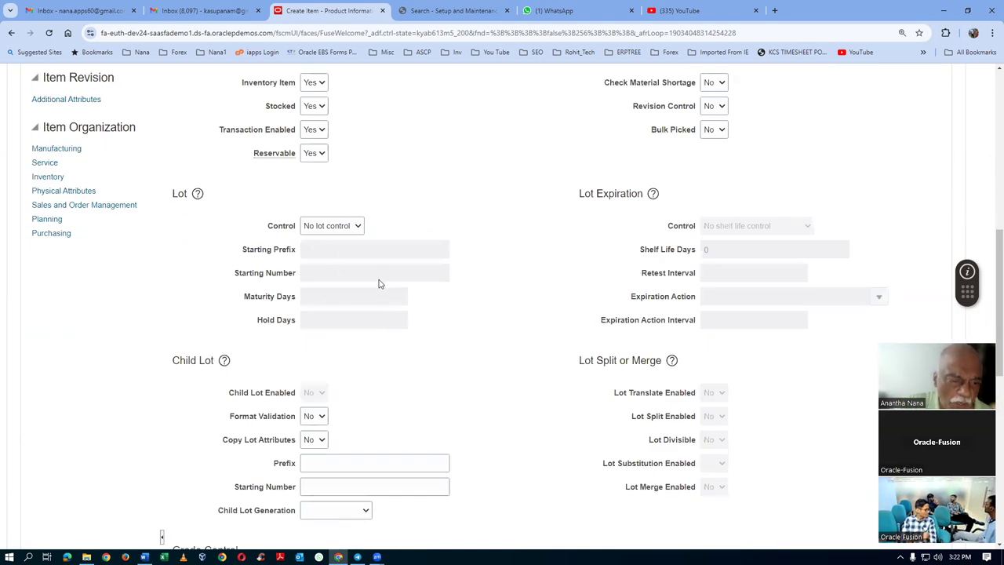
pyautogui.scroll(-1, 378, 342)
pyautogui.scroll(-6, 378, 341)
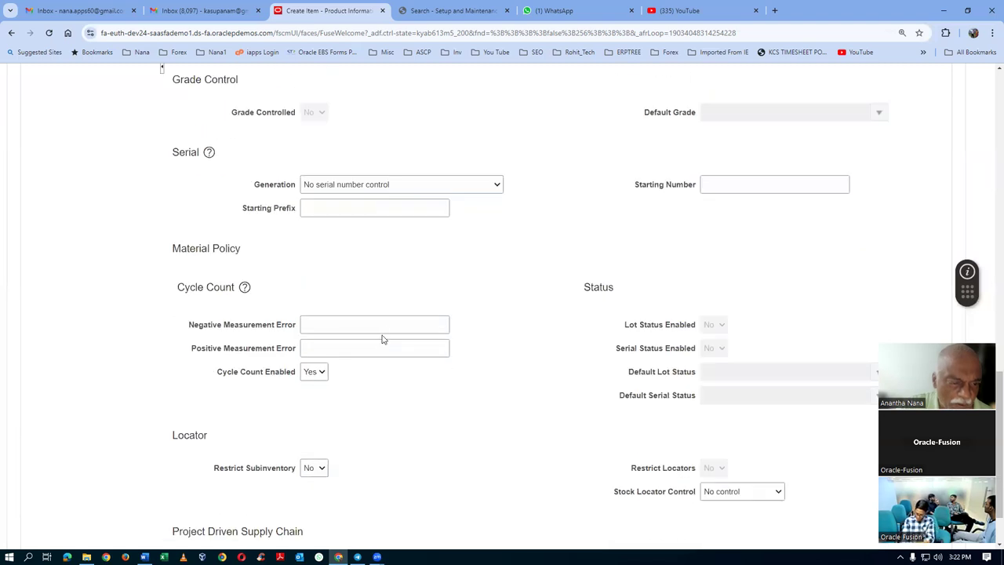
pyautogui.click(420, 188)
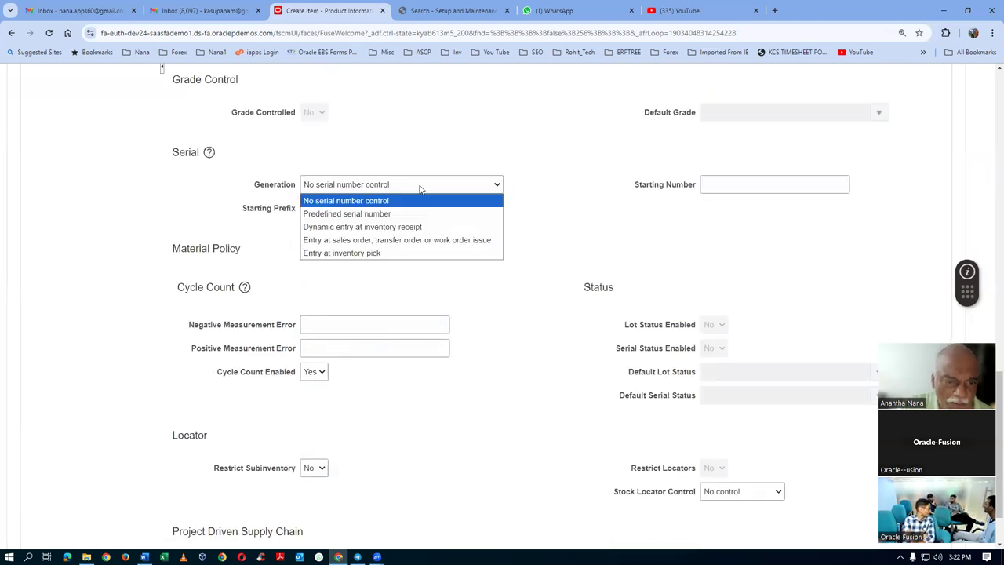
pyautogui.click(422, 228)
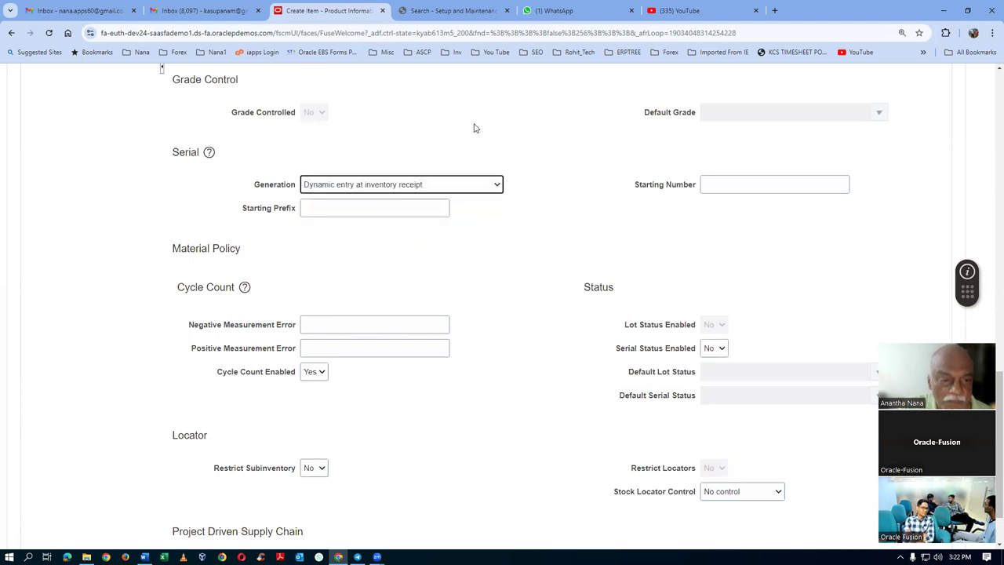
pyautogui.click(316, 213)
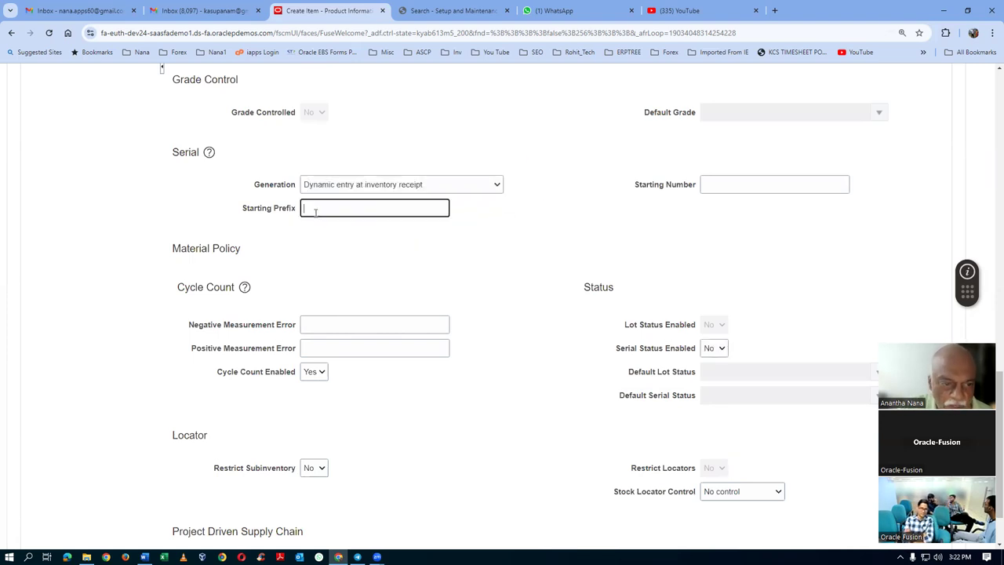
pyautogui.click(719, 187)
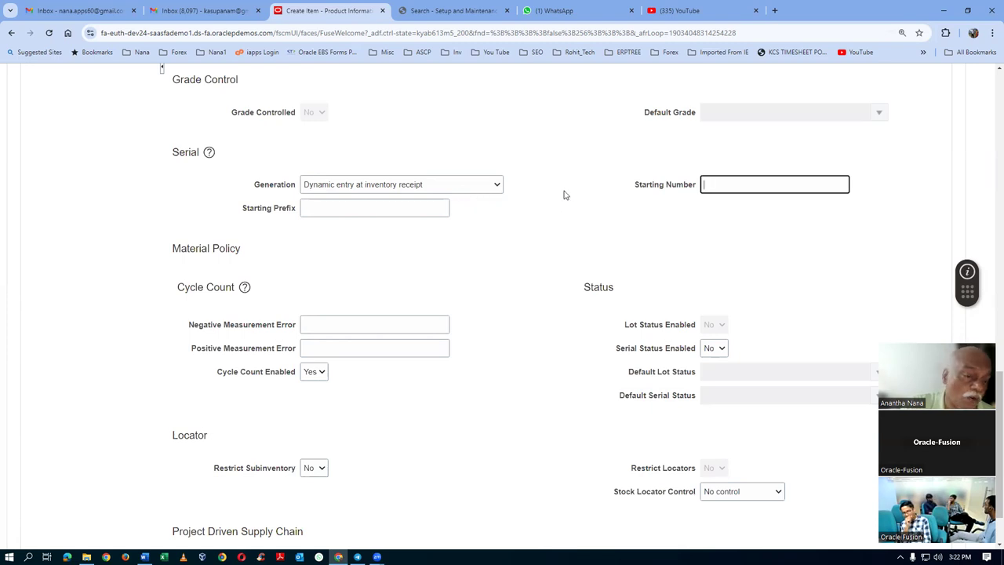
pyautogui.scroll(1, 565, 194)
pyautogui.scroll(1, 567, 195)
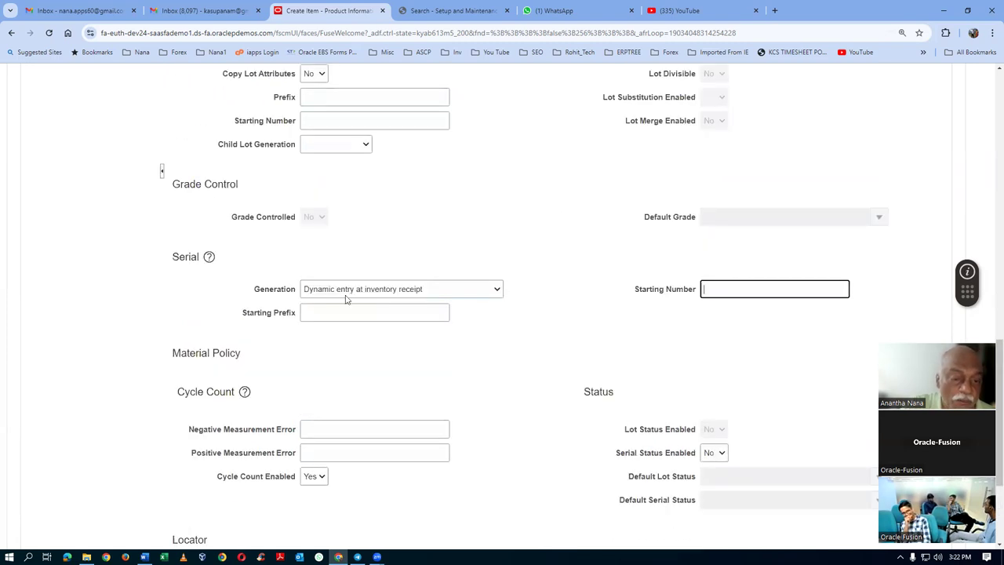
pyautogui.scroll(12, 447, 259)
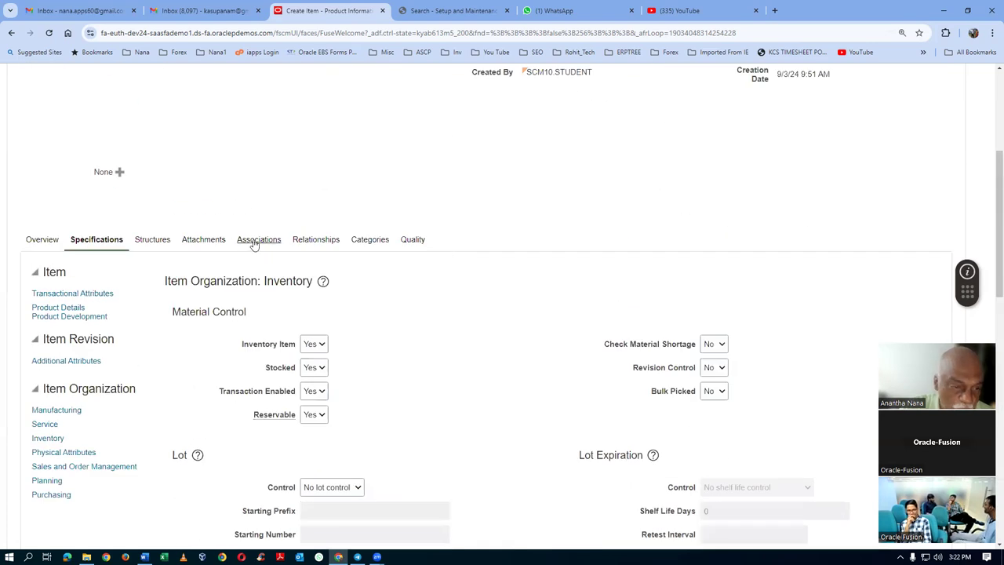
pyautogui.click(253, 243)
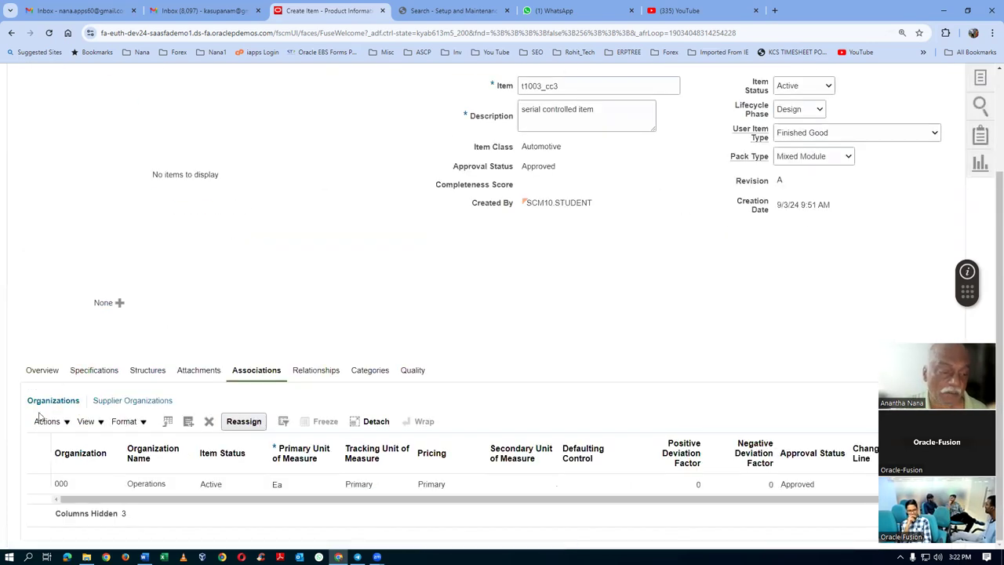
# Search 't10' and add organization T101 (t10_child_1) alongside 000 for item t1003_cc3.
pyautogui.click(36, 426)
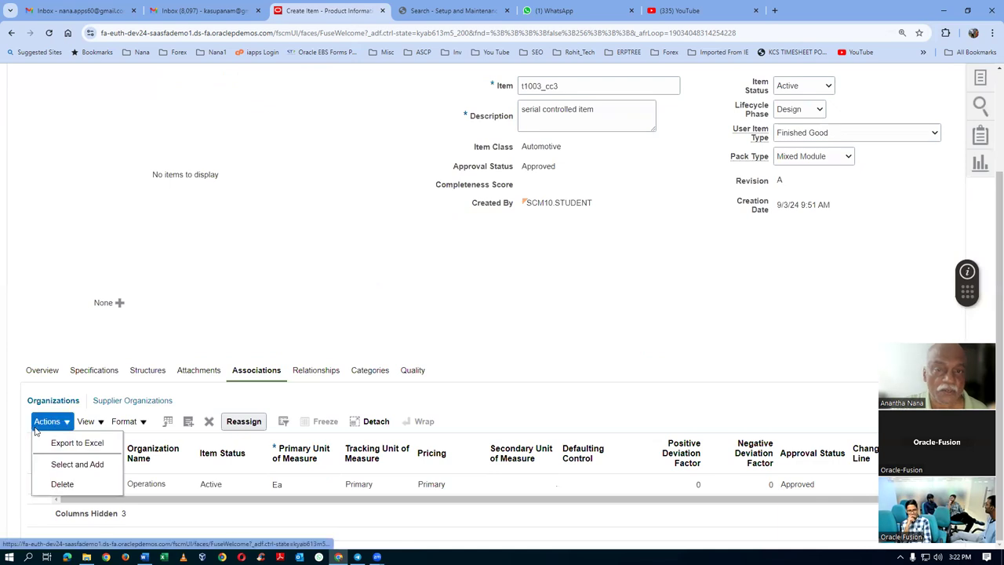
pyautogui.click(67, 463)
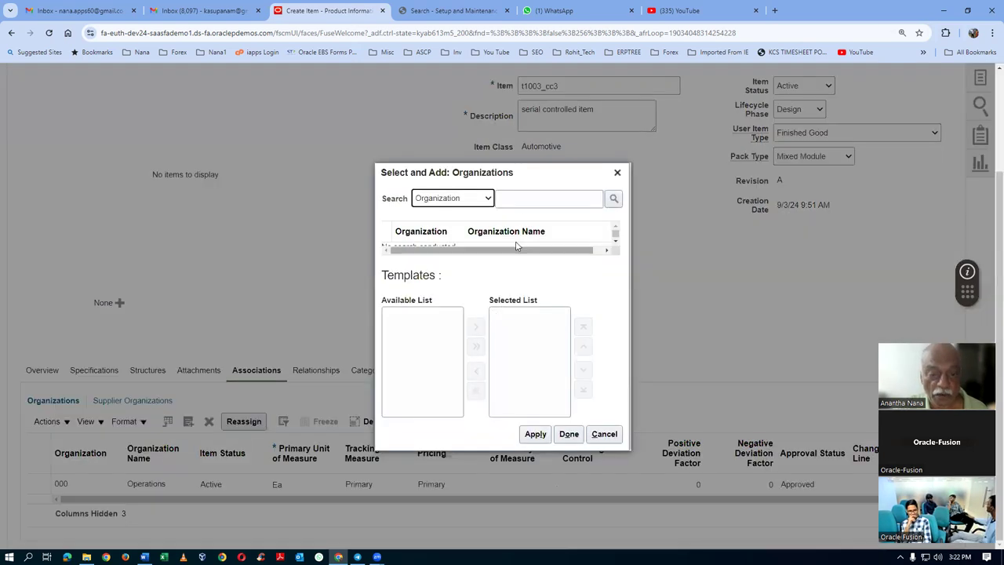
pyautogui.click(520, 198)
pyautogui.write('t10')
pyautogui.press('Return')
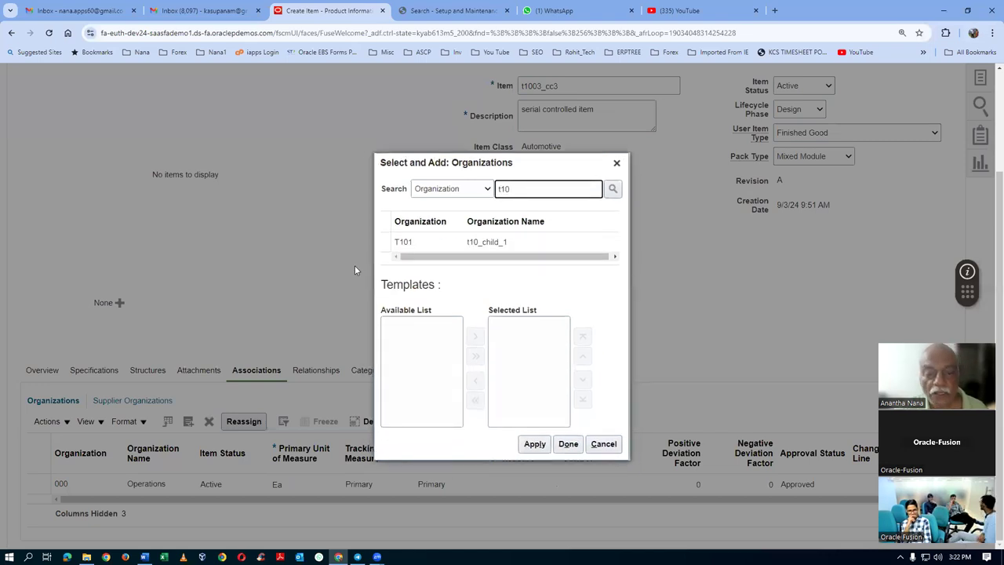
pyautogui.click(388, 242)
pyautogui.click(634, 444)
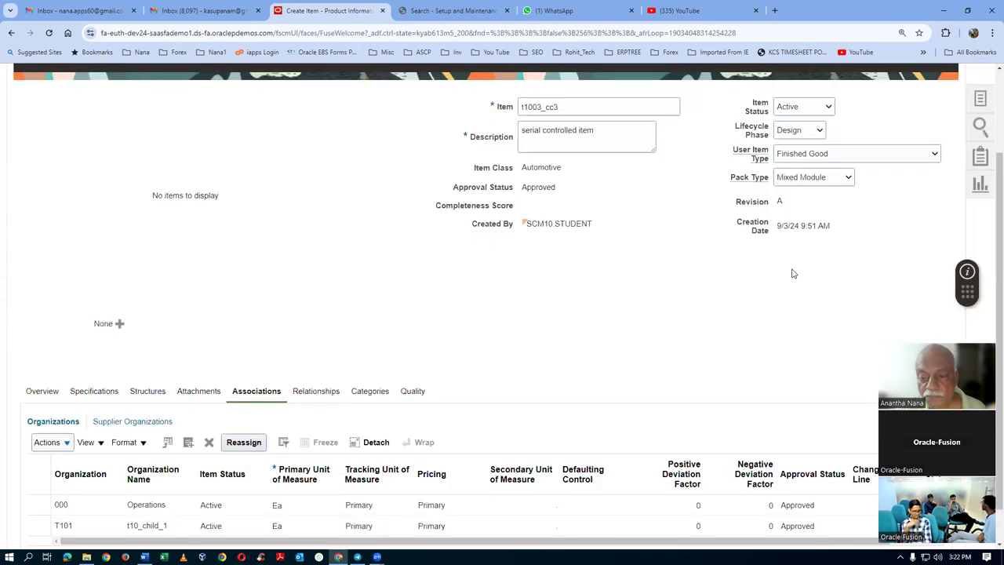
pyautogui.scroll(2, 838, 255)
# Save and close item t1003_cc3.
pyautogui.click(899, 153)
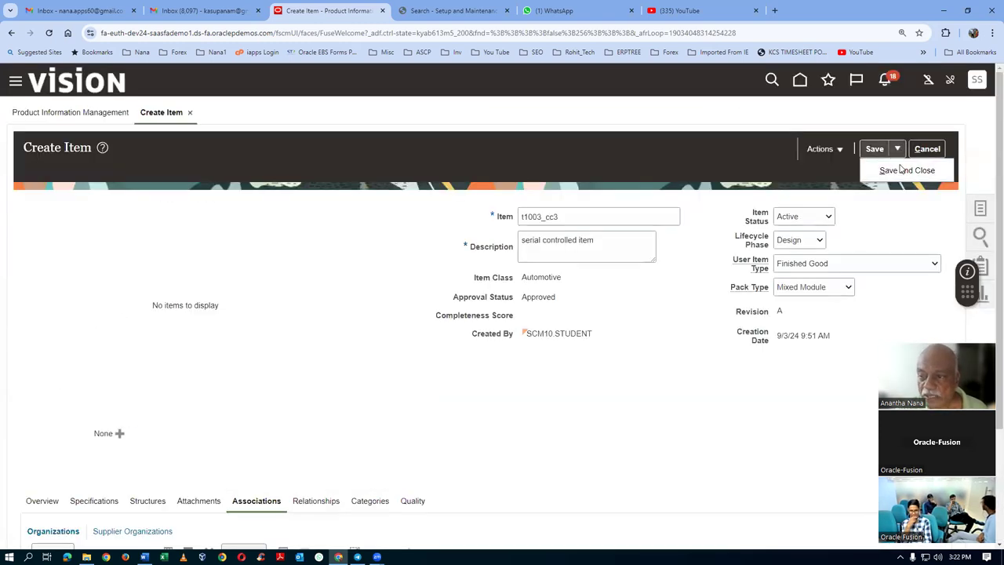
pyautogui.click(907, 168)
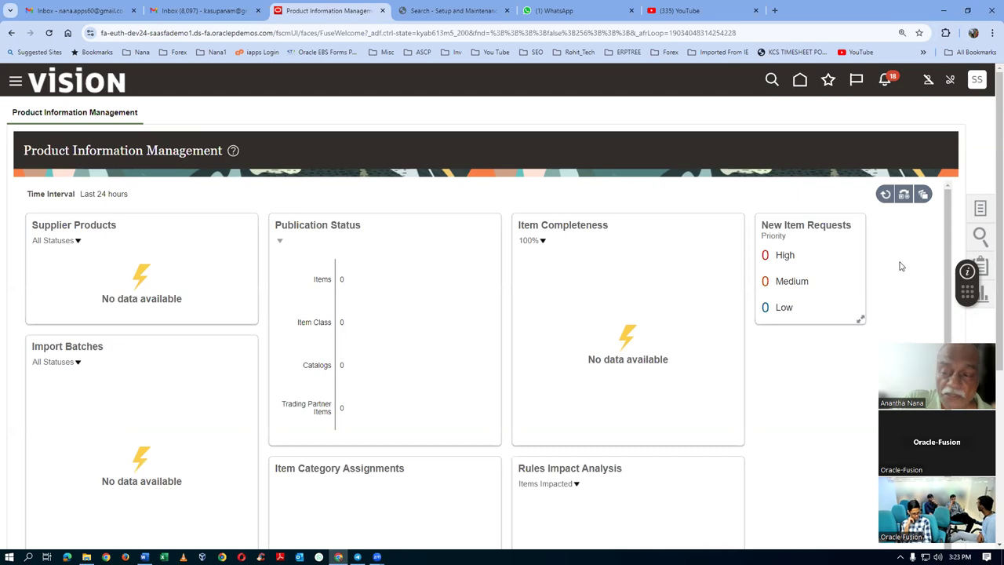
# Create a new Automotive-class item in organization 000, accepting the warning that appears.
pyautogui.click(980, 208)
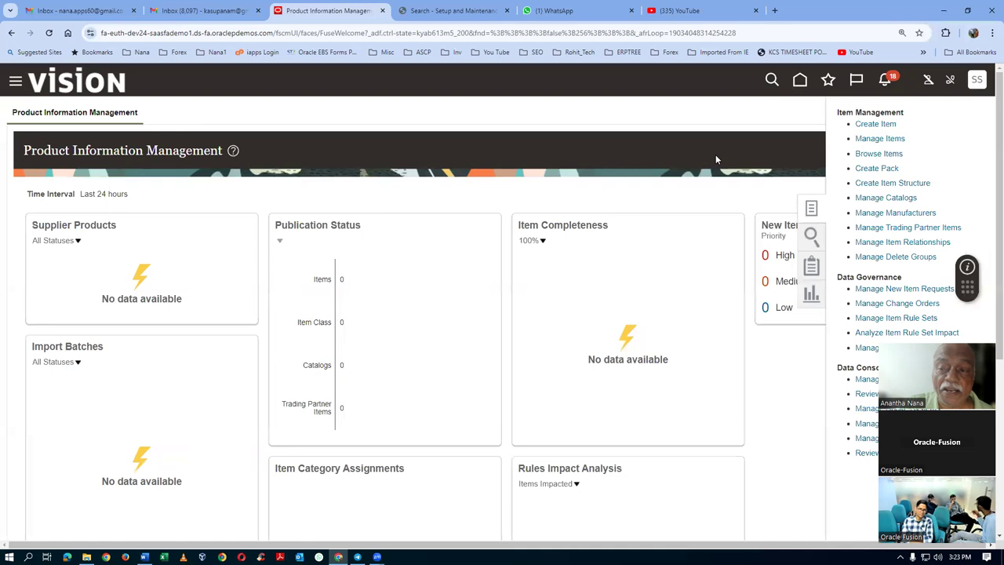
pyautogui.click(881, 124)
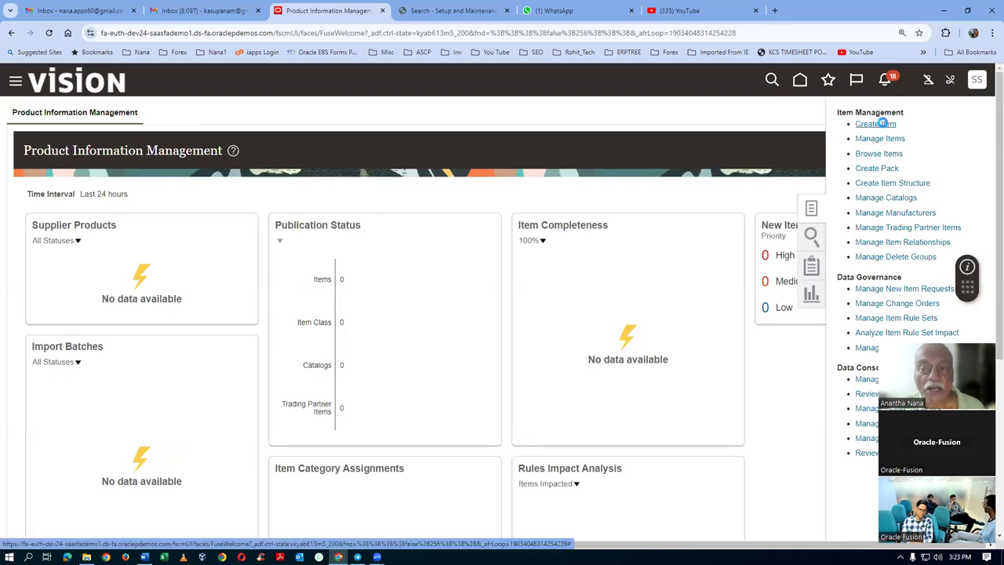
pyautogui.write('000')
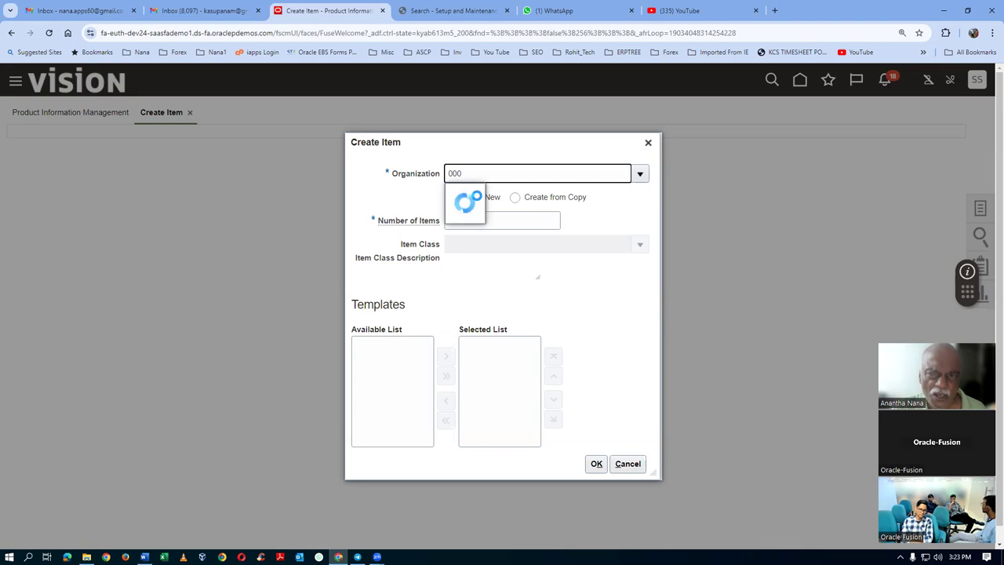
pyautogui.click(478, 195)
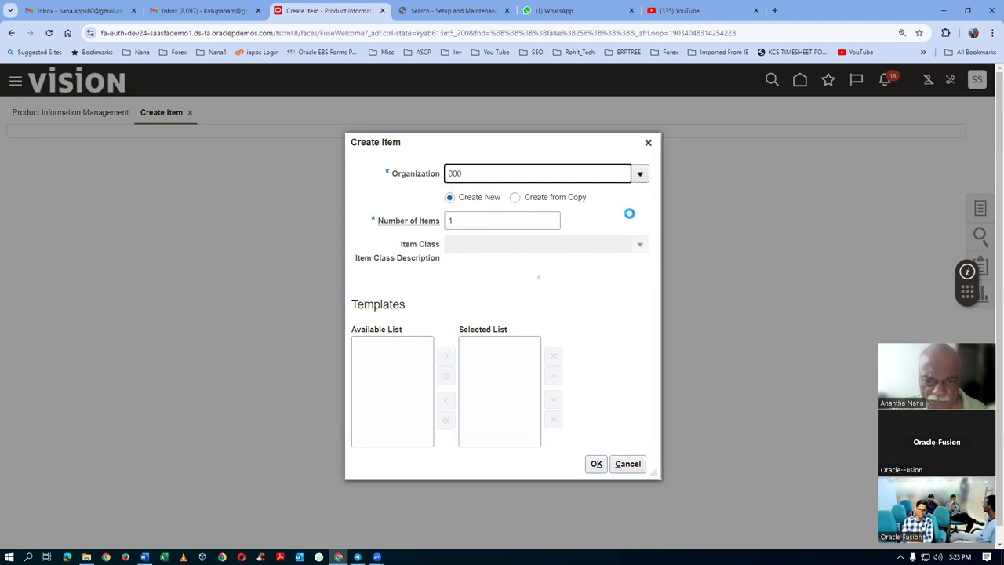
pyautogui.click(650, 244)
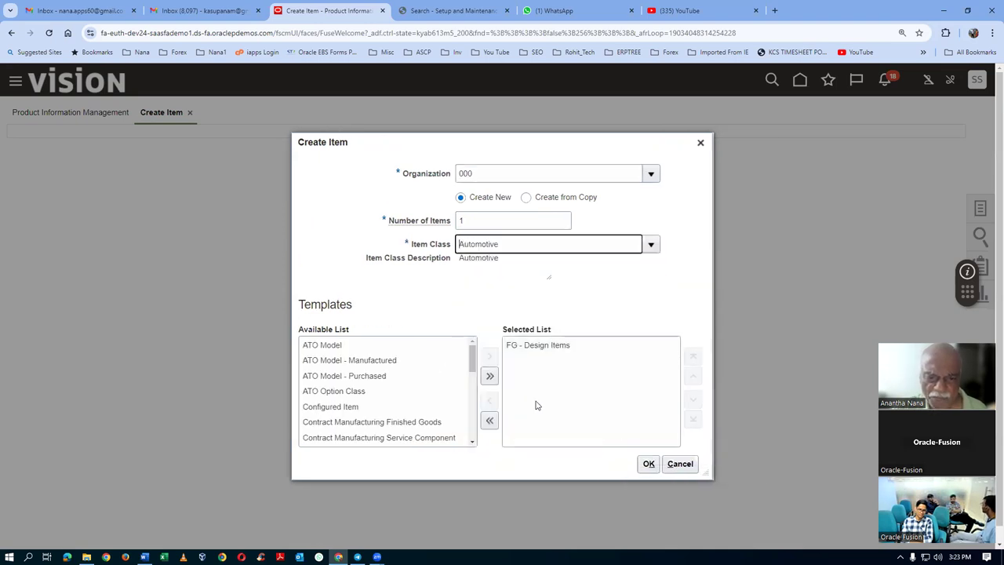
pyautogui.click(649, 463)
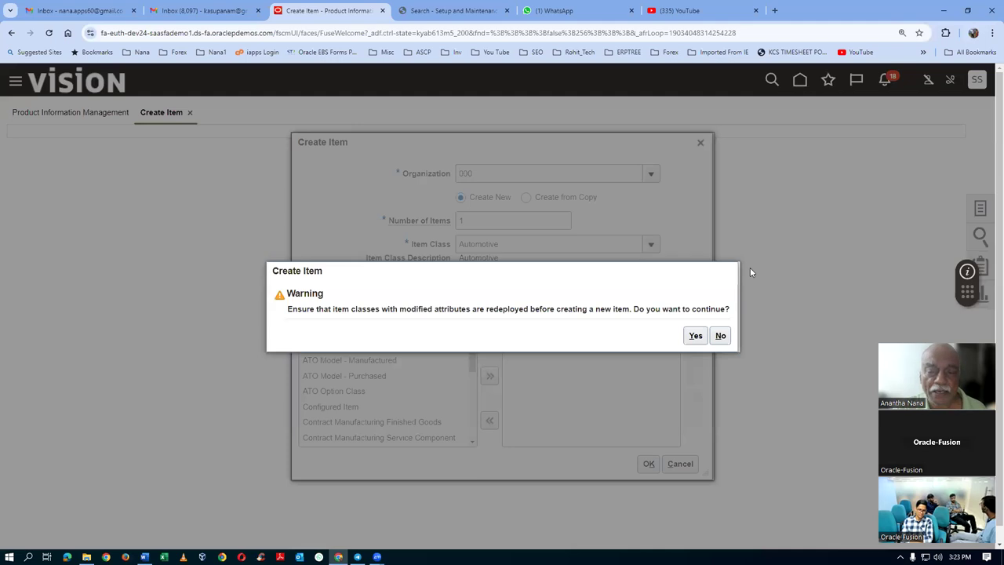
pyautogui.click(690, 335)
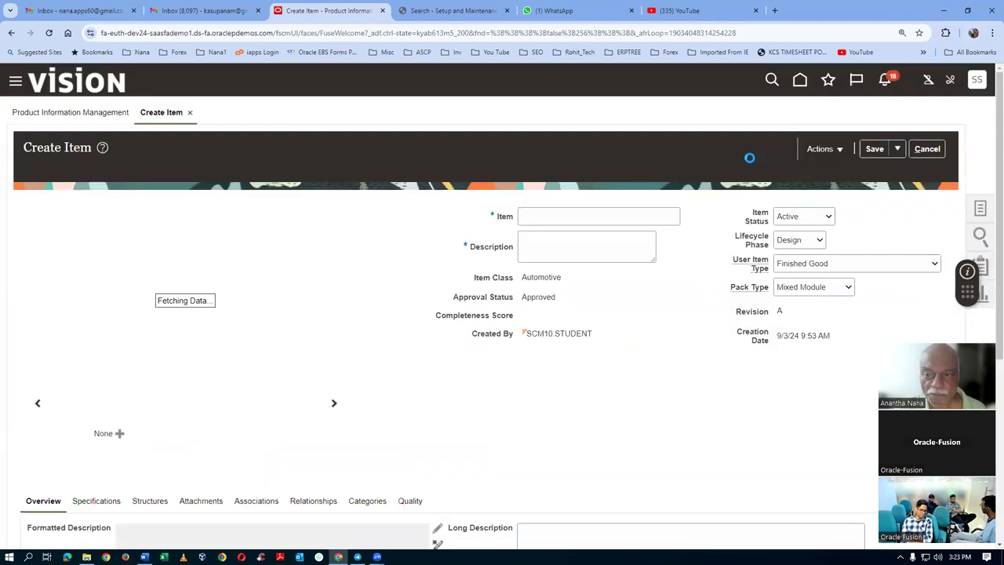
# Enter item number t1004_cc4 and description 'dummy cc item' for the new item.
pyautogui.click(529, 221)
pyautogui.write('t')
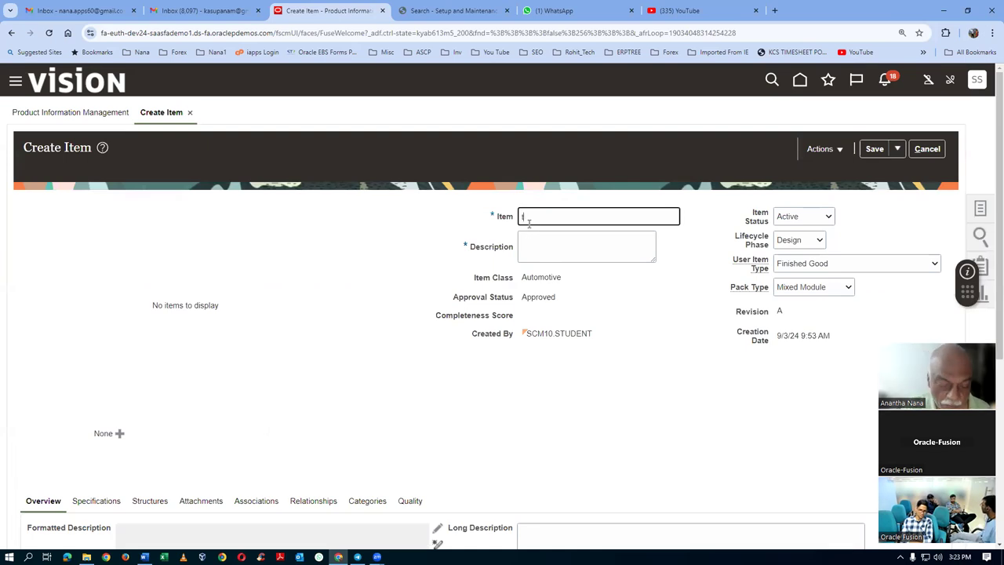
pyautogui.write('1004_cc4')
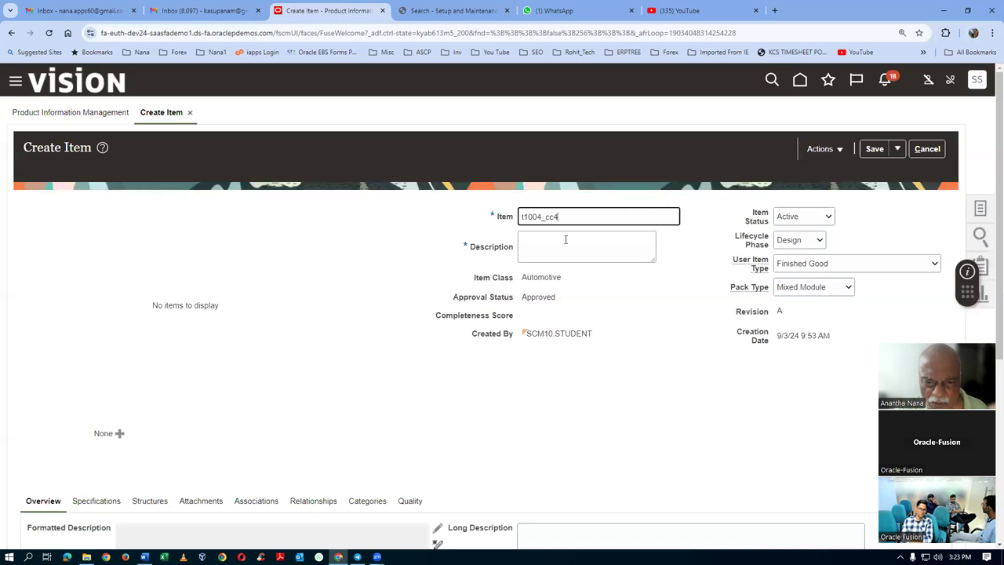
pyautogui.click(564, 239)
pyautogui.write('dummy cc item')
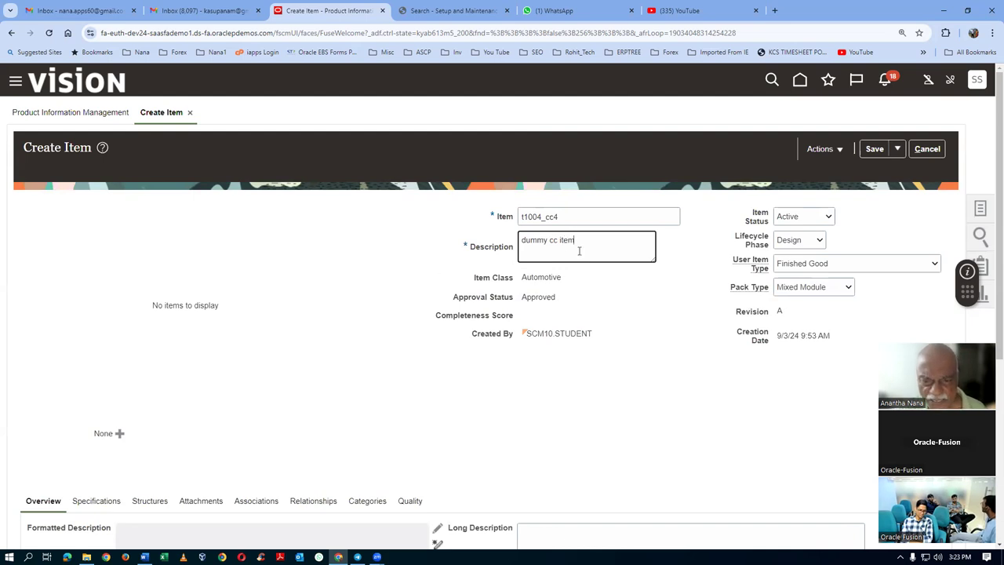
pyautogui.scroll(-3, 375, 293)
# In item t1004_cc4's Inventory specifications, set Material Policy's Cycle Count Enabled to No.
pyautogui.click(92, 289)
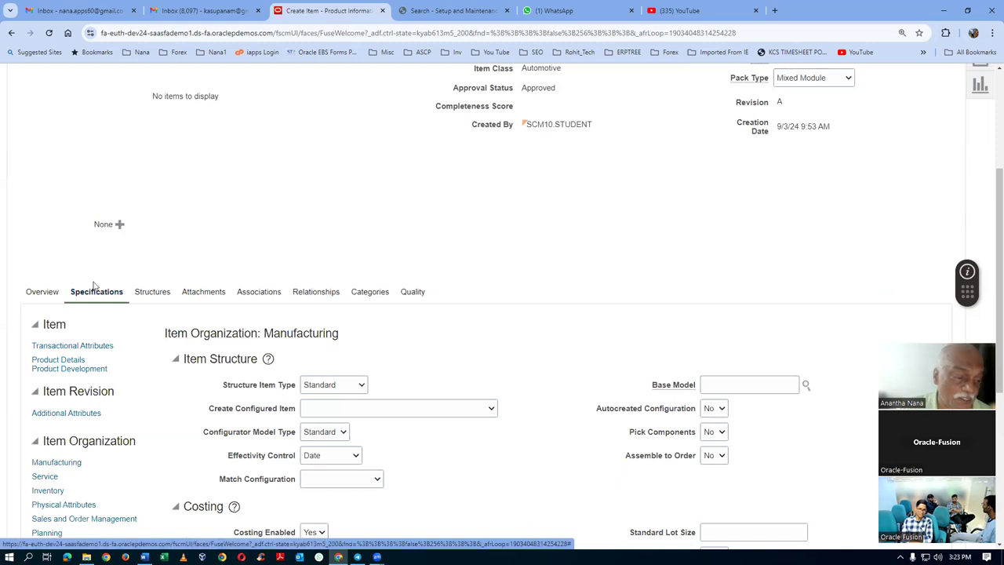
pyautogui.scroll(-2, 66, 470)
pyautogui.click(47, 335)
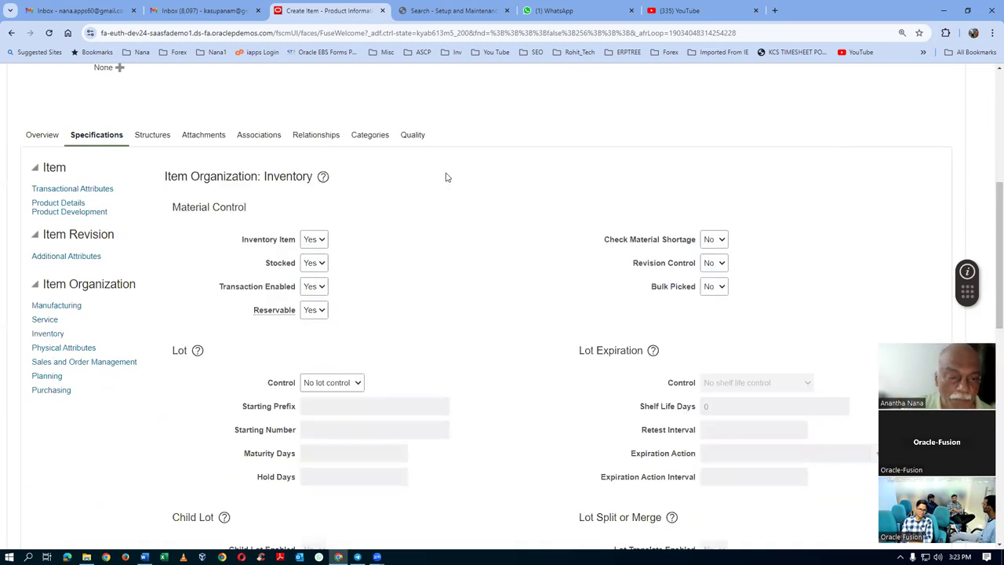
pyautogui.scroll(-2, 446, 185)
pyautogui.scroll(-5, 413, 271)
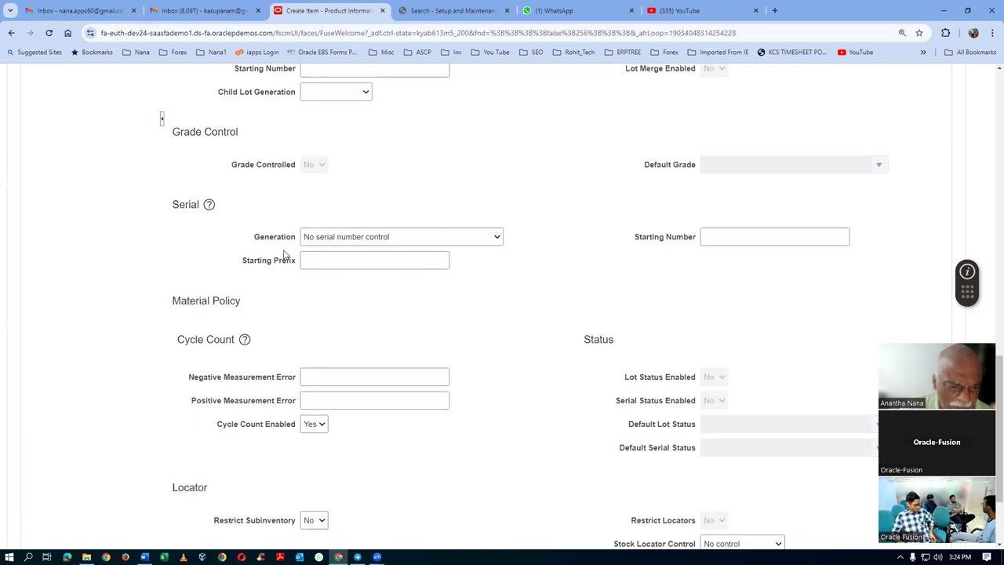
pyautogui.click(321, 423)
pyautogui.click(315, 441)
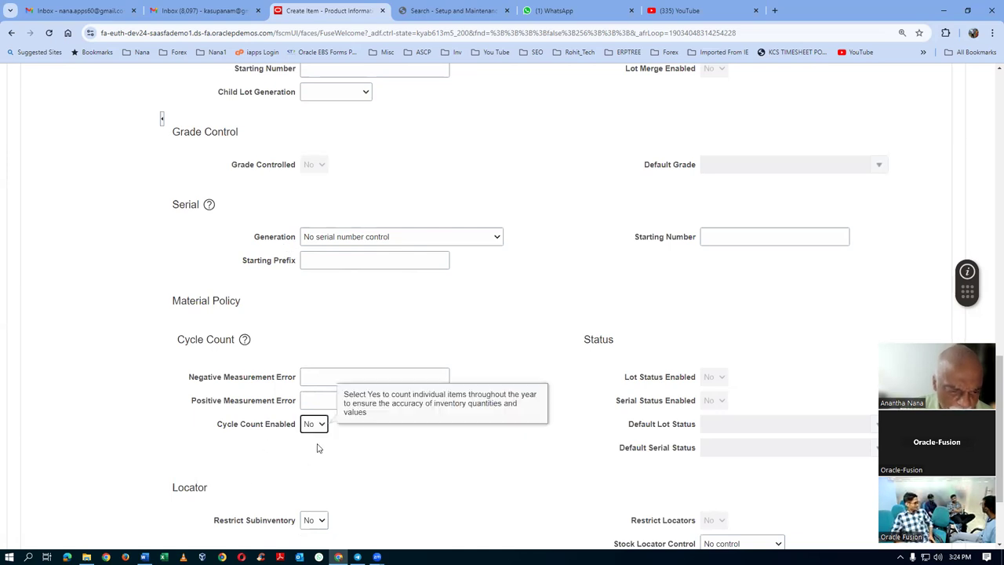
pyautogui.click(373, 462)
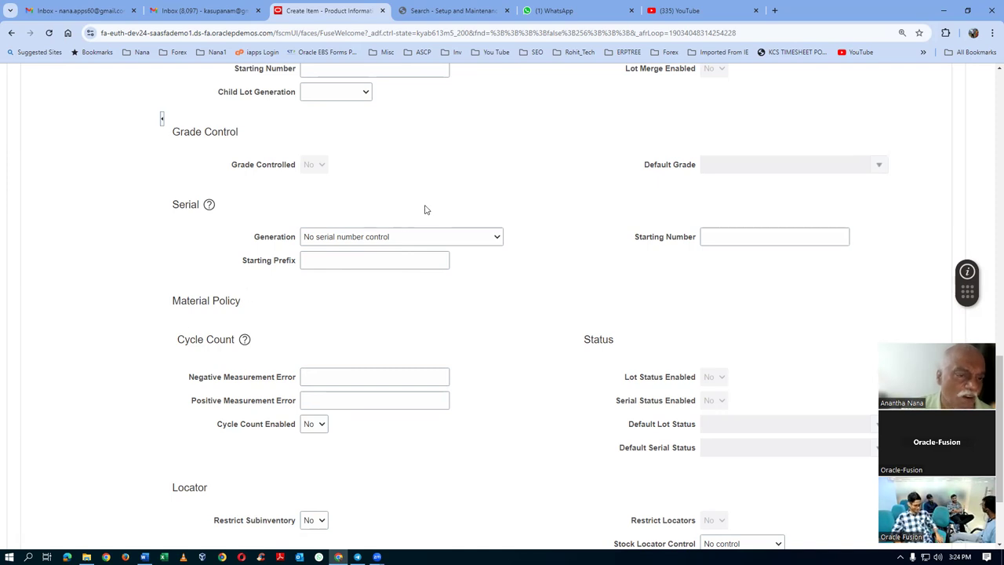
pyautogui.scroll(8, 424, 210)
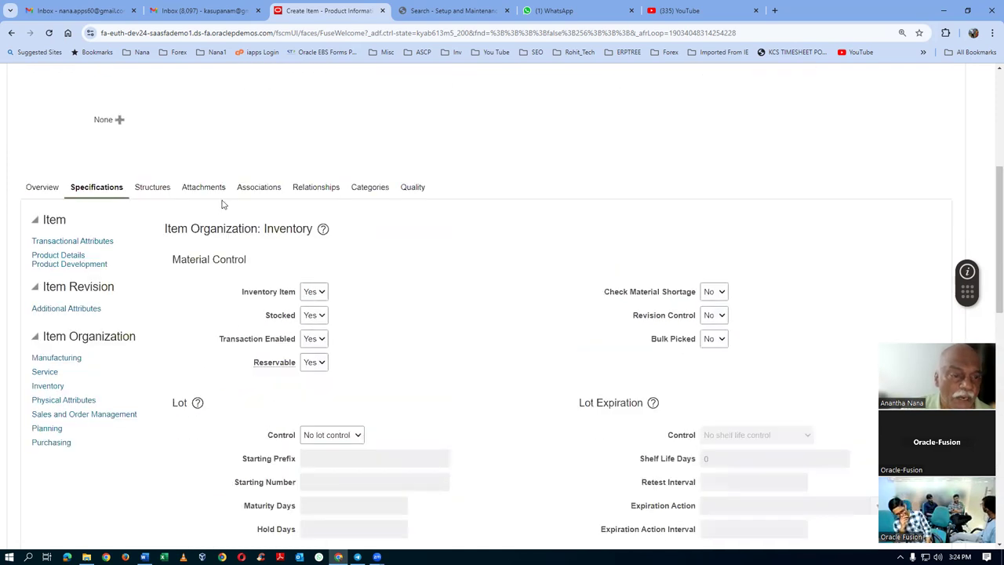
# Search organizations for t10 and add T101 (t10_child_1) to item t1004_cc4's associations.
pyautogui.click(265, 193)
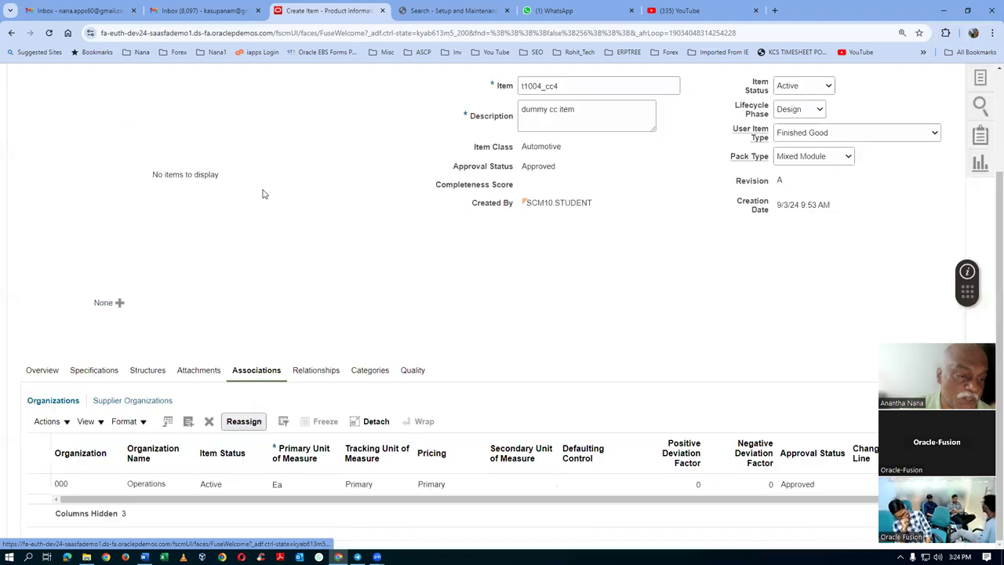
pyautogui.click(45, 421)
pyautogui.click(62, 465)
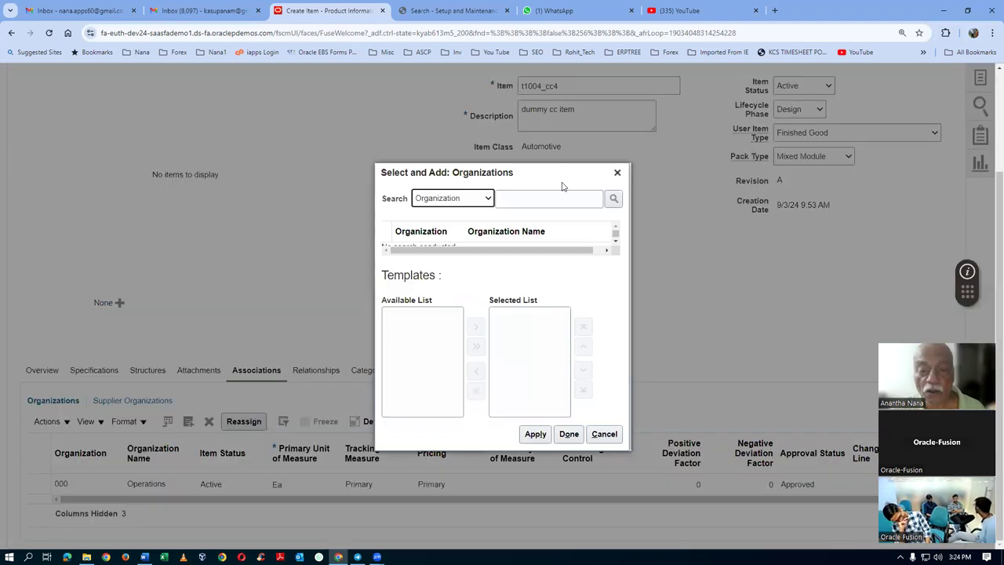
pyautogui.click(546, 198)
pyautogui.write('t10')
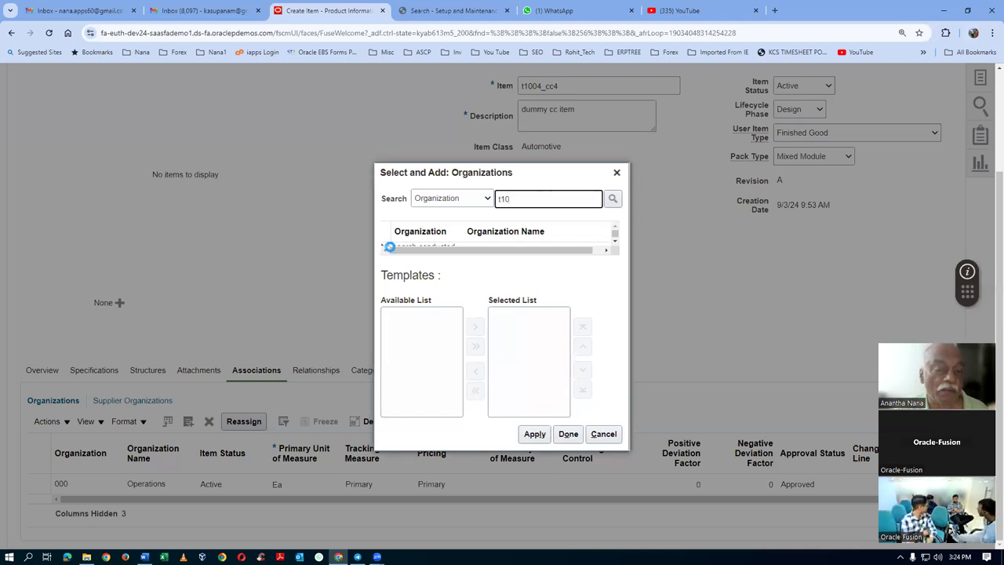
pyautogui.click(386, 242)
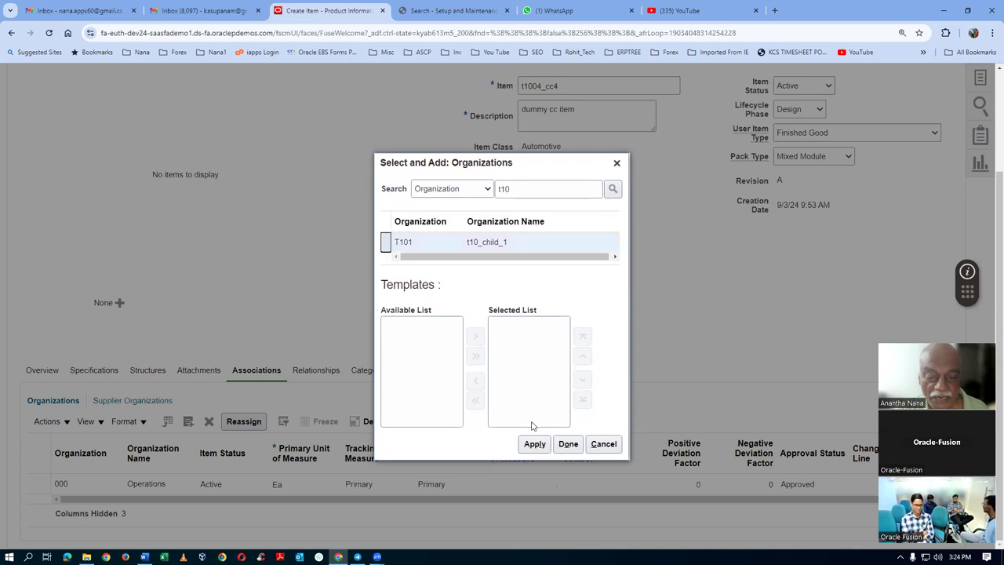
pyautogui.click(644, 443)
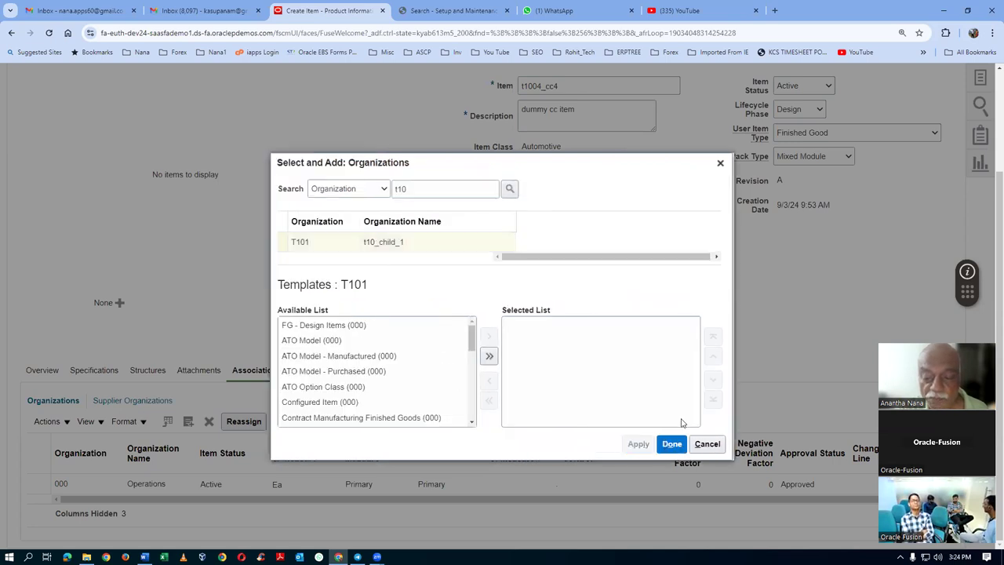
pyautogui.click(673, 444)
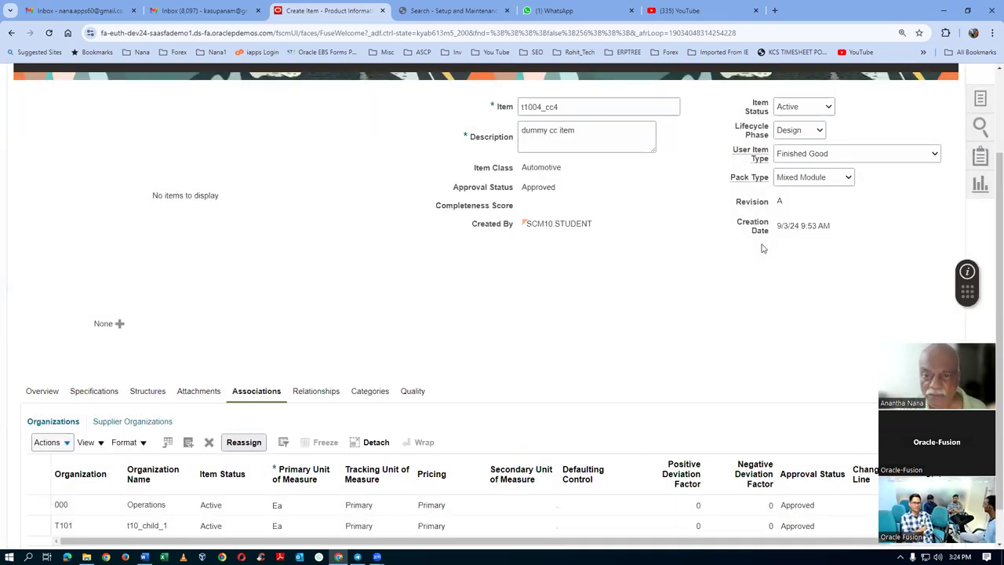
pyautogui.scroll(2, 761, 248)
# Save and close item t1004_cc4, check the cc1–cc3 lines in the Word notes, then go home.
pyautogui.click(897, 148)
pyautogui.click(895, 171)
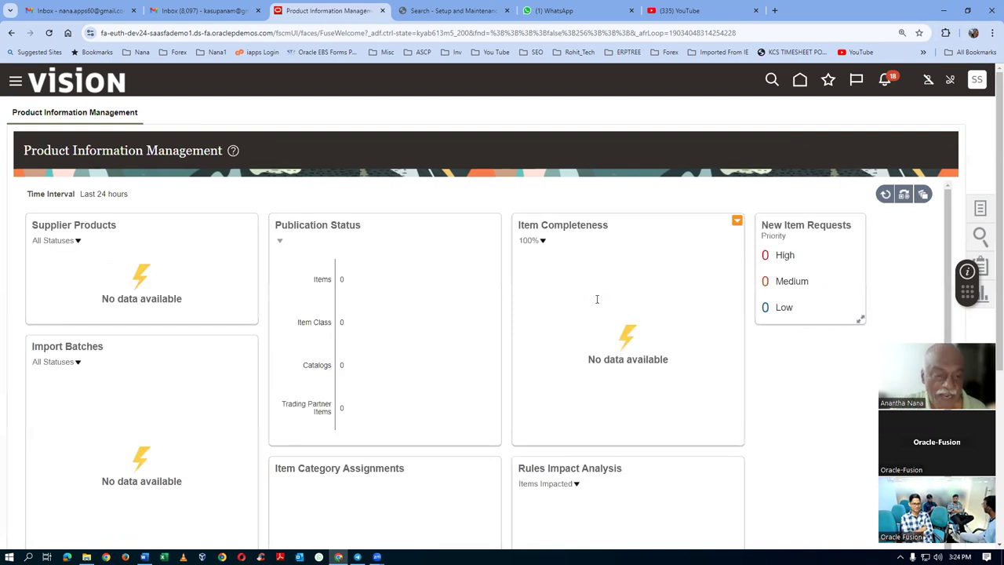
pyautogui.hotkey('alt', 'Tab')
pyautogui.moveTo(255, 317); pyautogui.dragTo(296, 347)
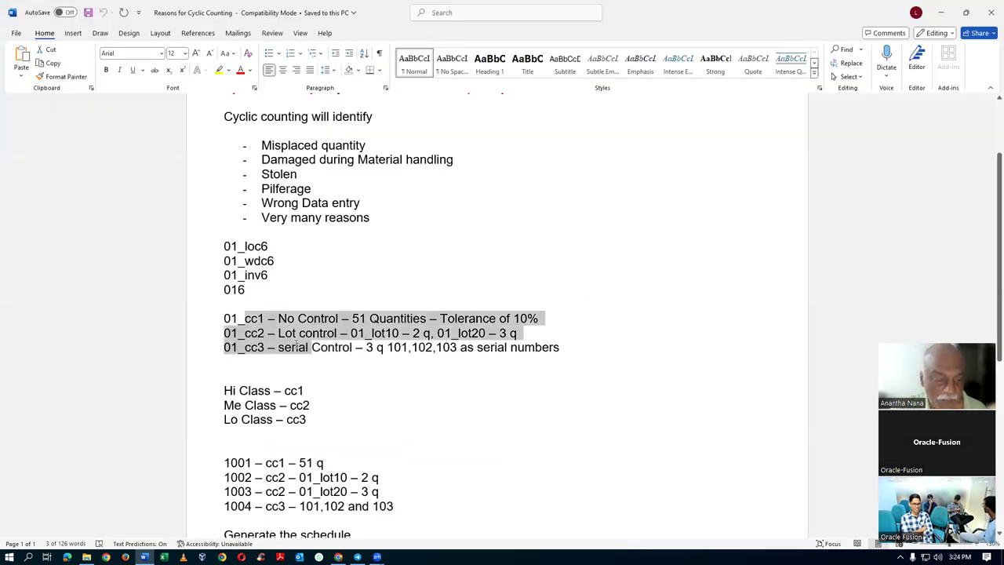
pyautogui.hotkey('alt', 'Tab')
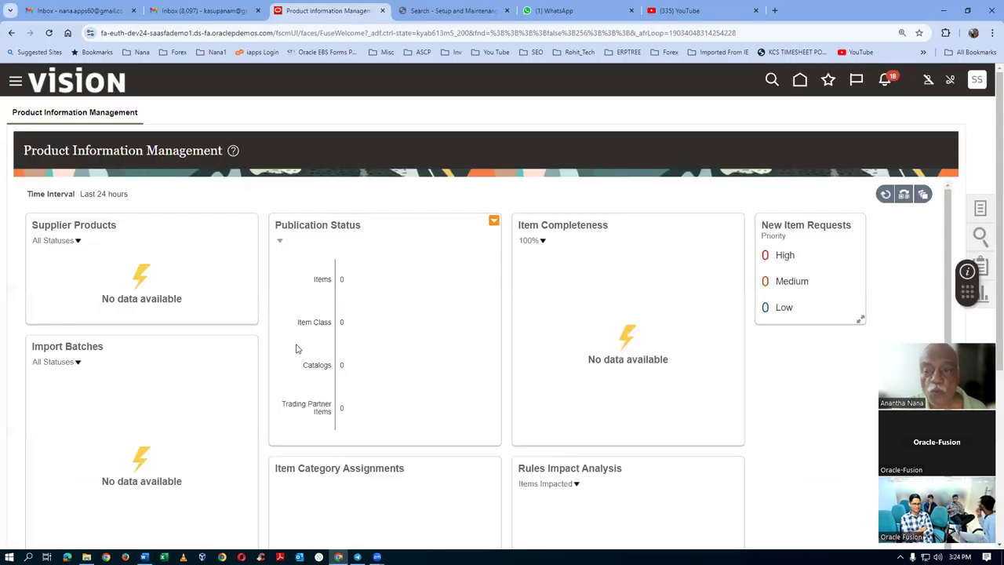
pyautogui.click(799, 82)
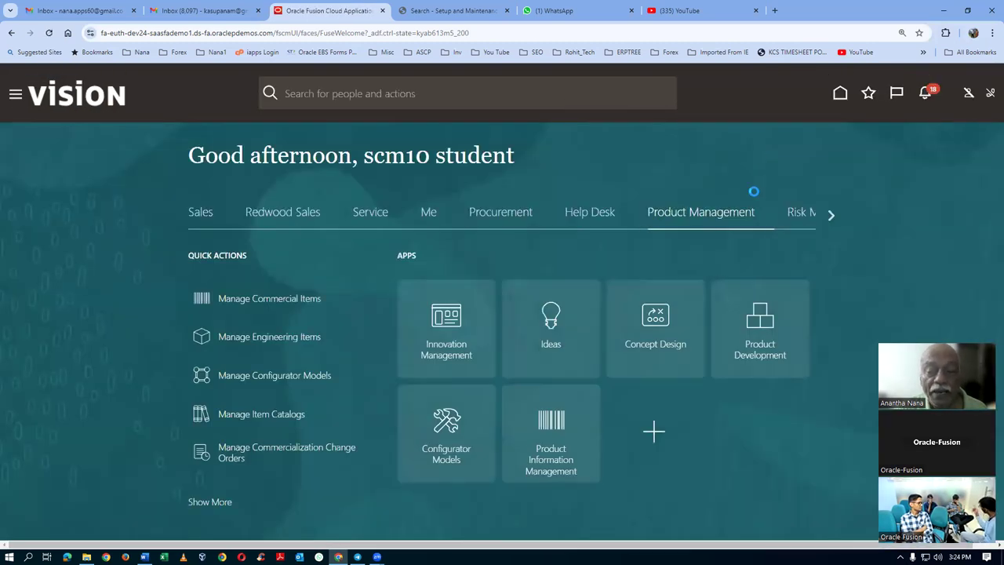
# Bring up the home page's Tools group with apps such as Security Console.
pyautogui.click(830, 215)
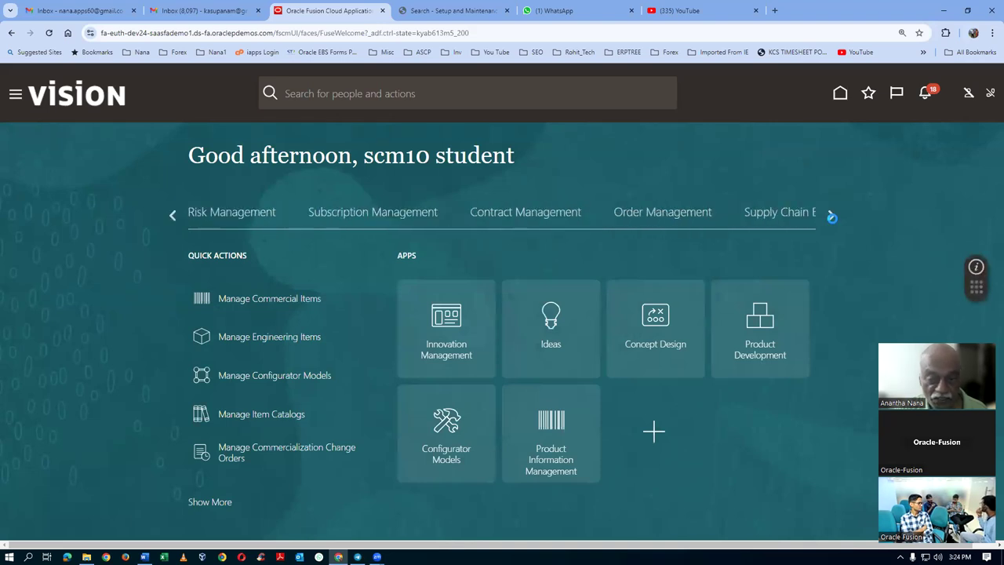
pyautogui.click(830, 215)
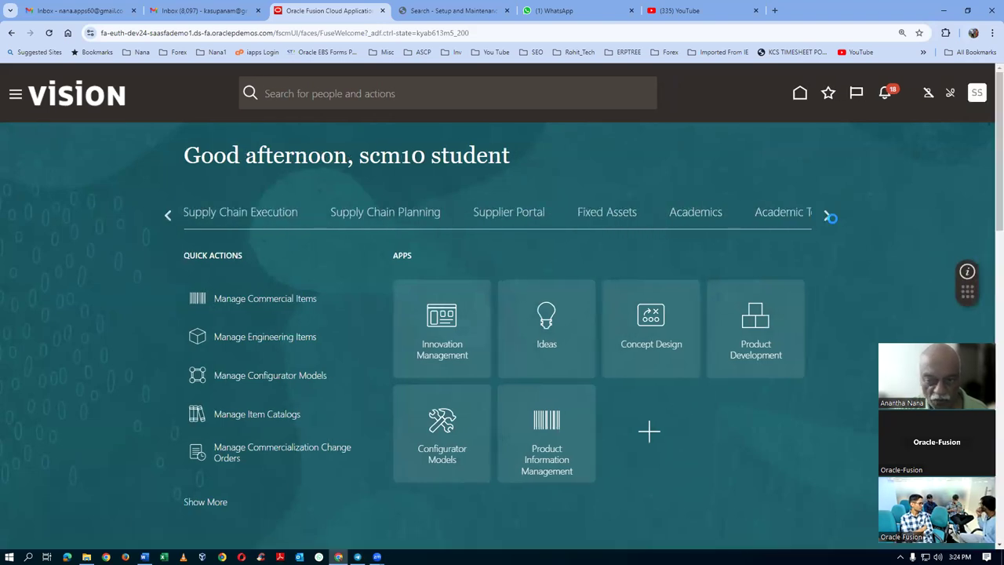
pyautogui.click(831, 215)
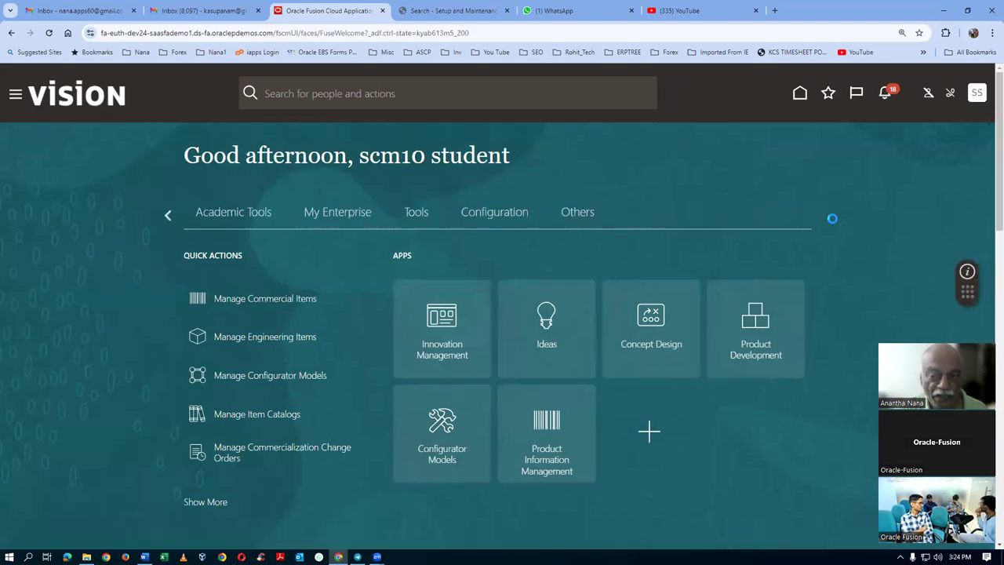
pyautogui.click(404, 213)
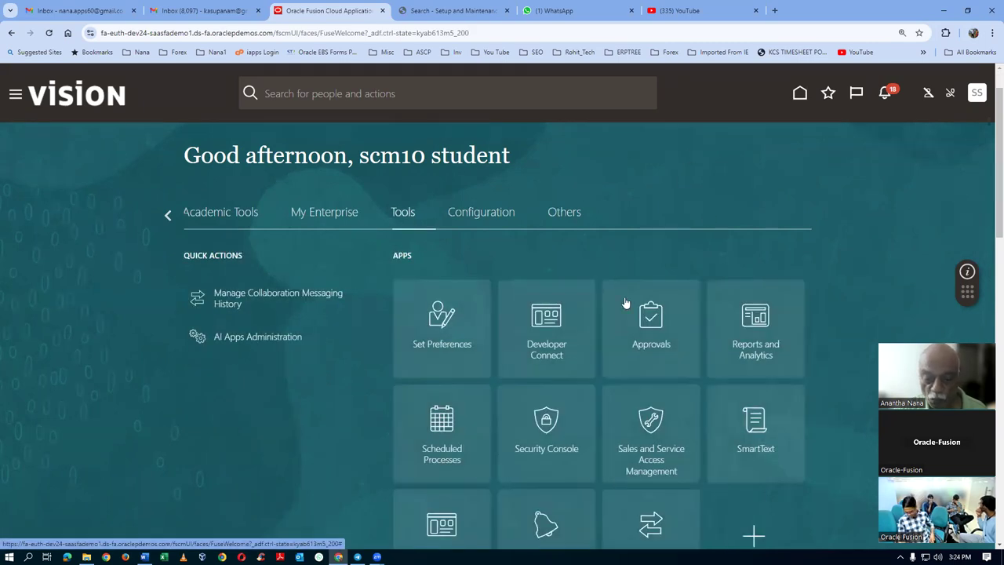
pyautogui.scroll(-2, 619, 305)
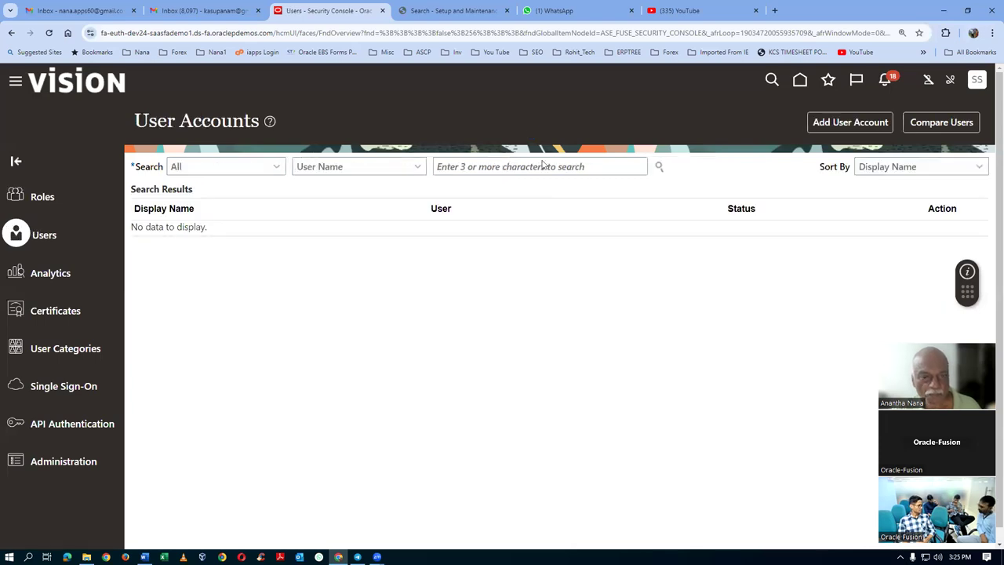
# Find the student user account in the Security Console and open it for editing.
pyautogui.click(526, 167)
pyautogui.write('scm')
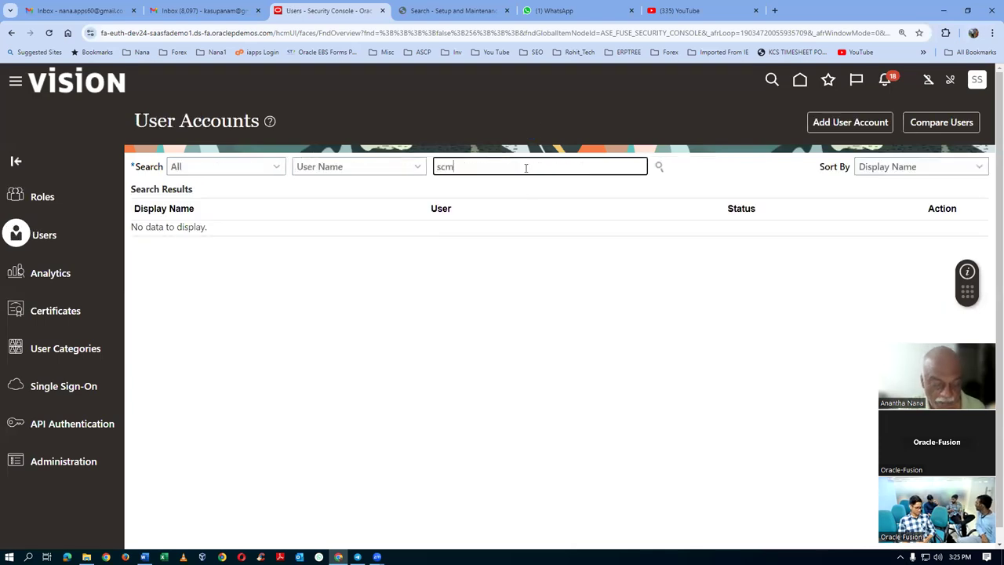
pyautogui.write('10')
pyautogui.press('Return')
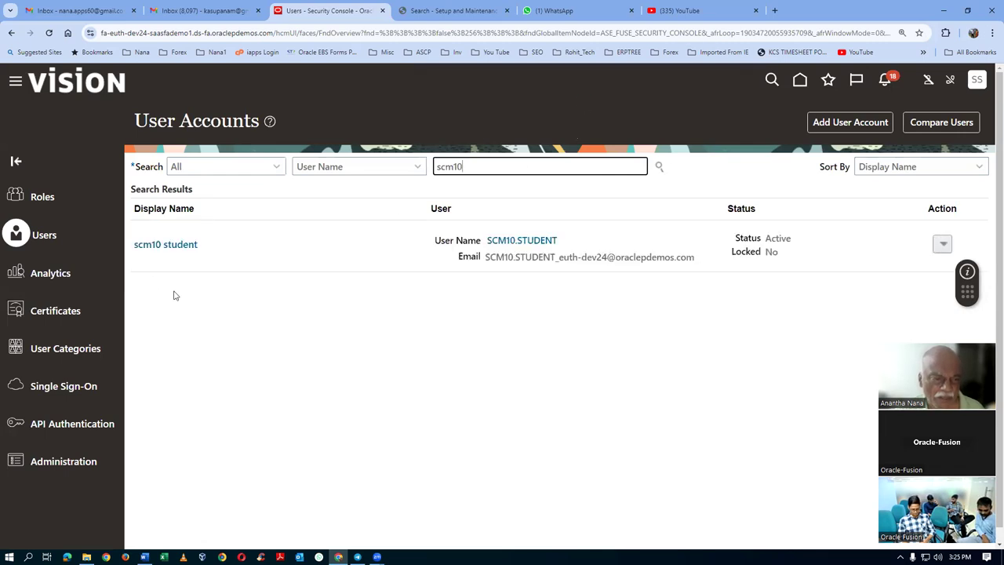
pyautogui.click(162, 244)
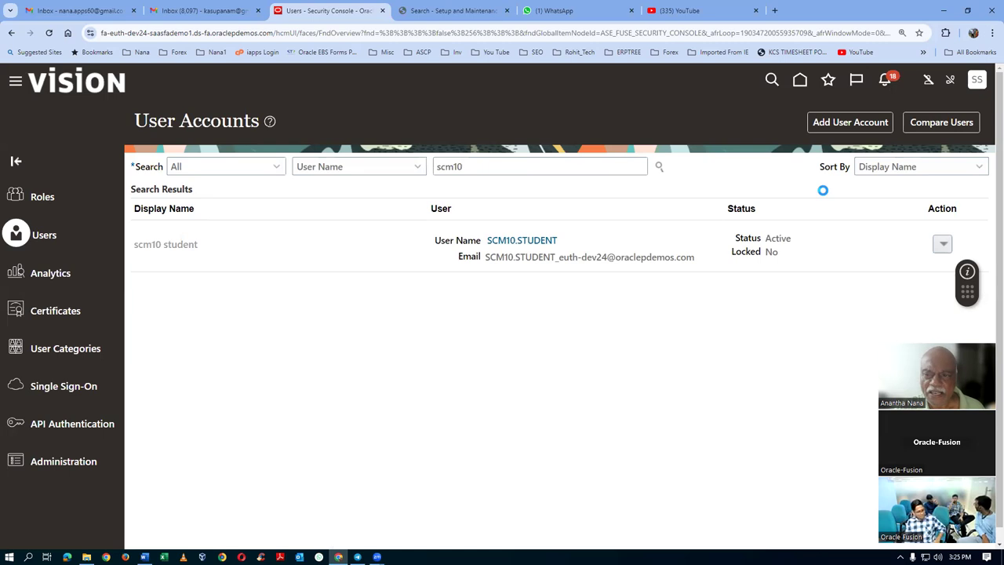
pyautogui.click(851, 122)
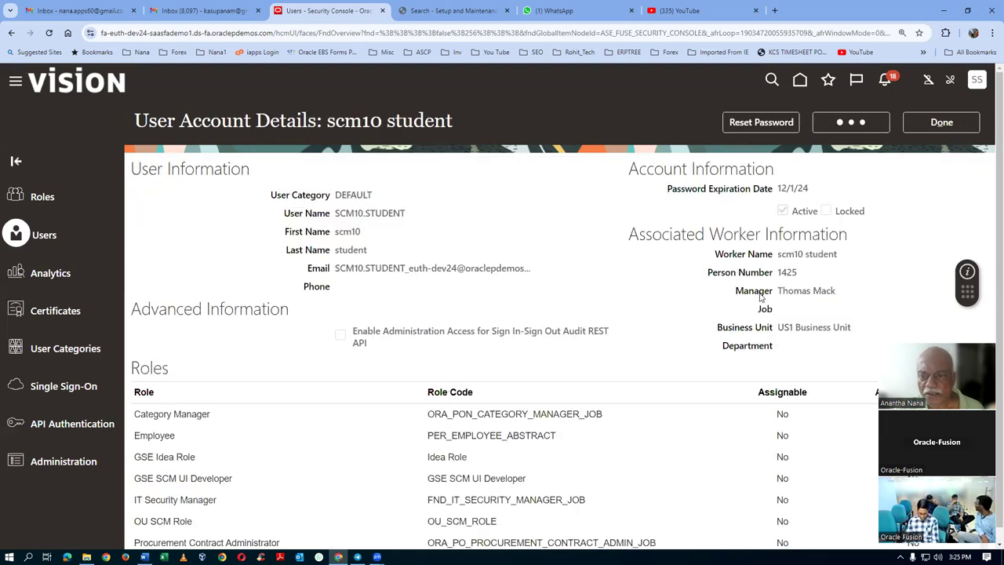
# Add the Inventory Manager role to the student user's roles.
pyautogui.click(741, 461)
pyautogui.click(431, 177)
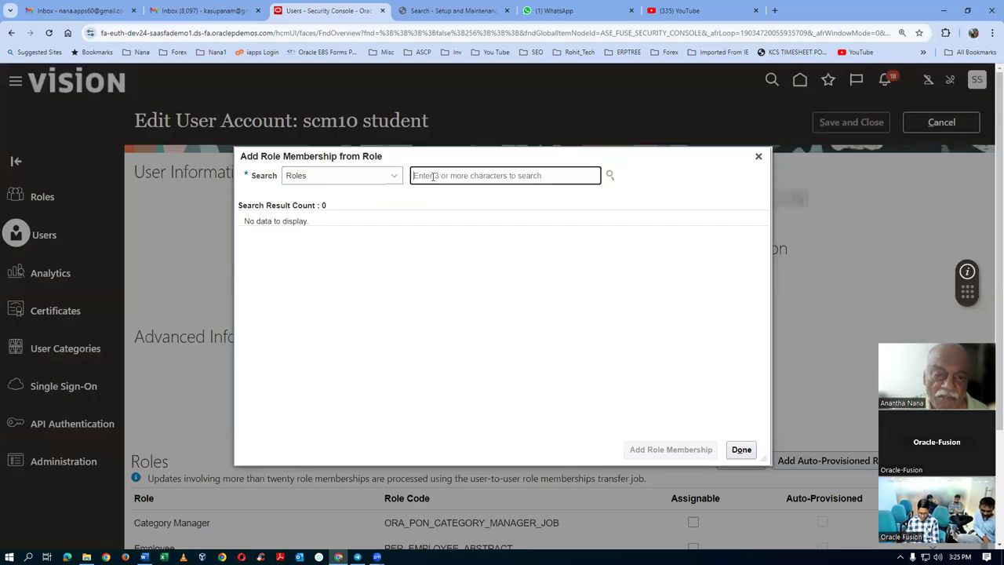
pyautogui.write('inven')
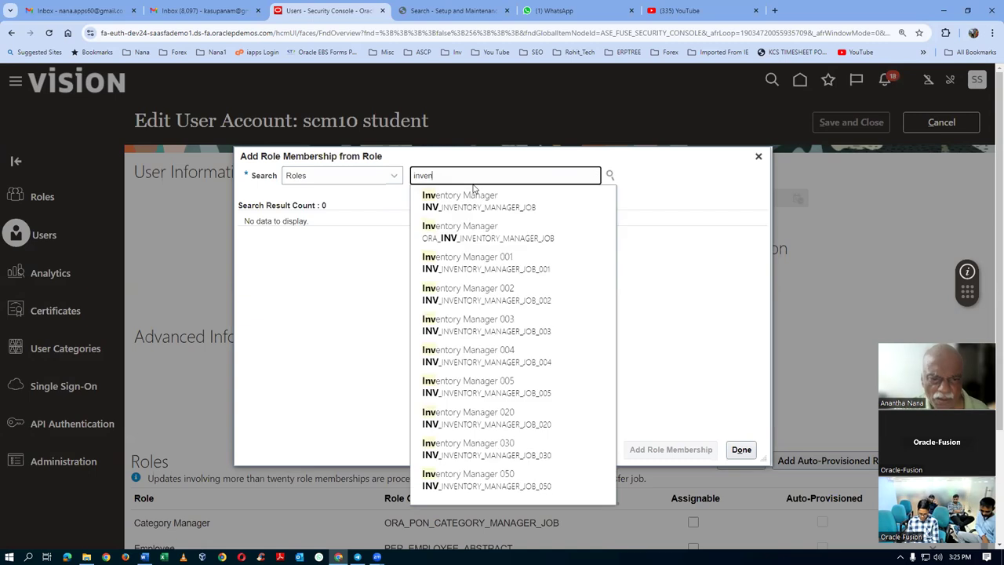
pyautogui.click(476, 237)
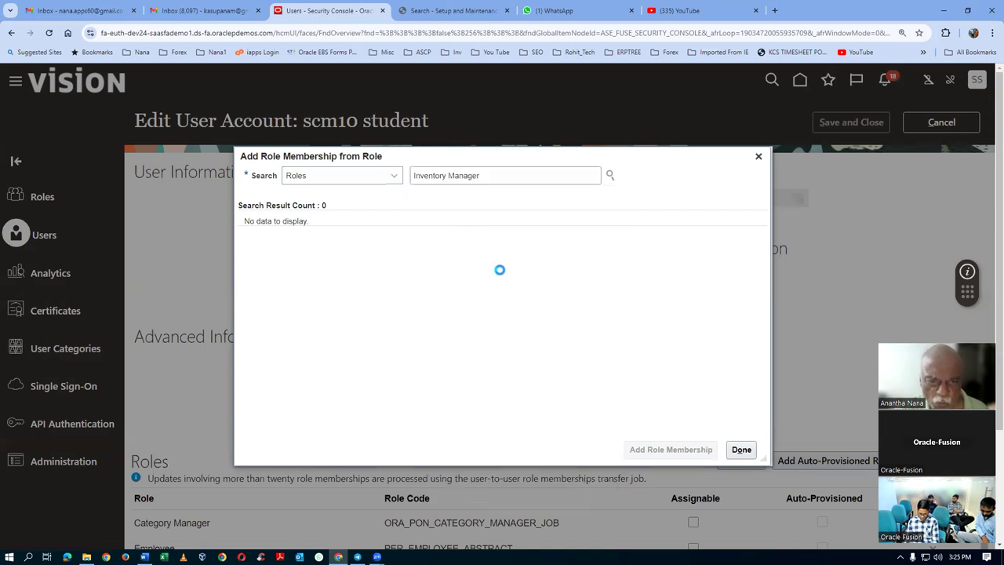
pyautogui.click(479, 243)
pyautogui.click(657, 455)
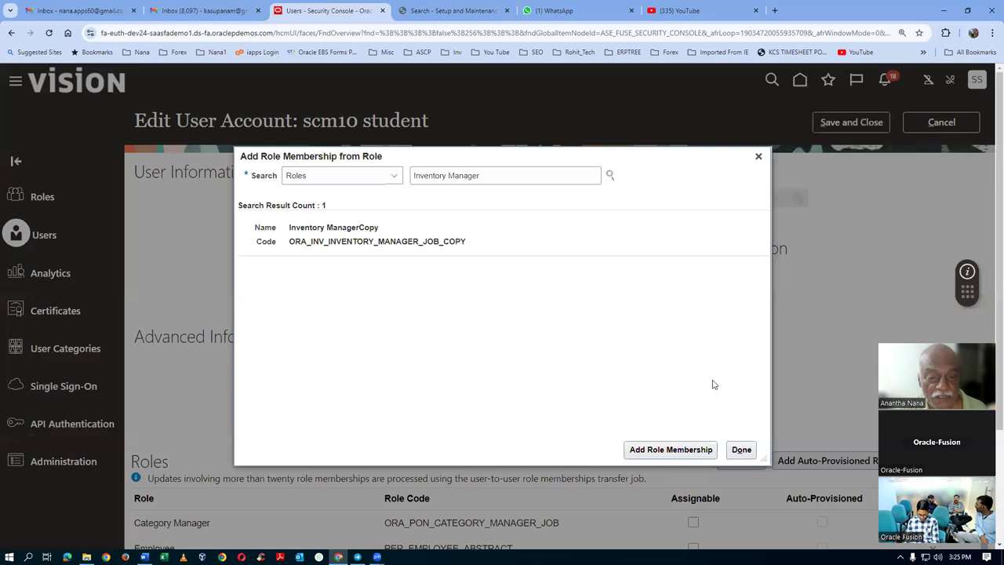
pyautogui.click(743, 449)
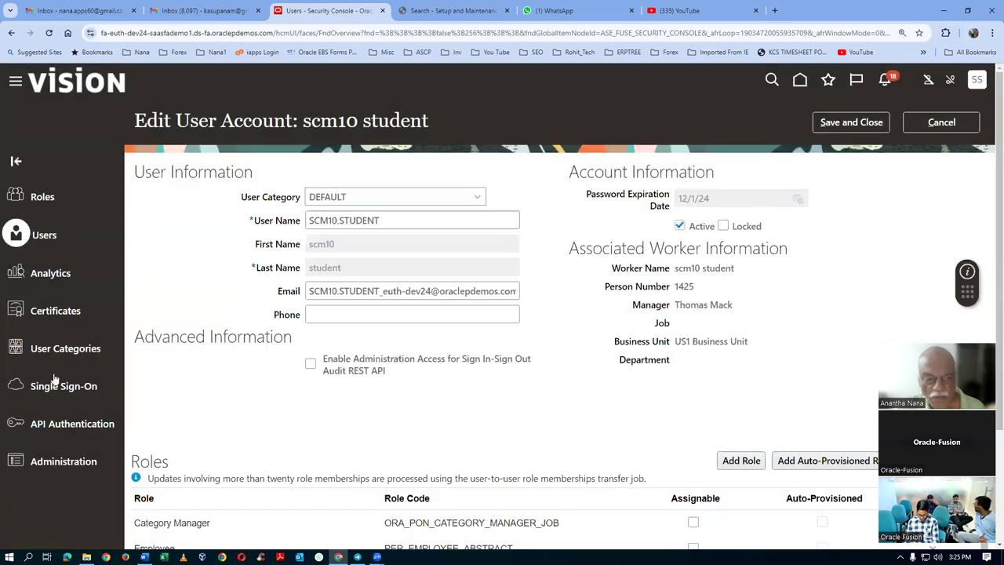
# Review the OU SCM Role entry, then save the user account and return to User Accounts.
pyautogui.scroll(-5, 280, 385)
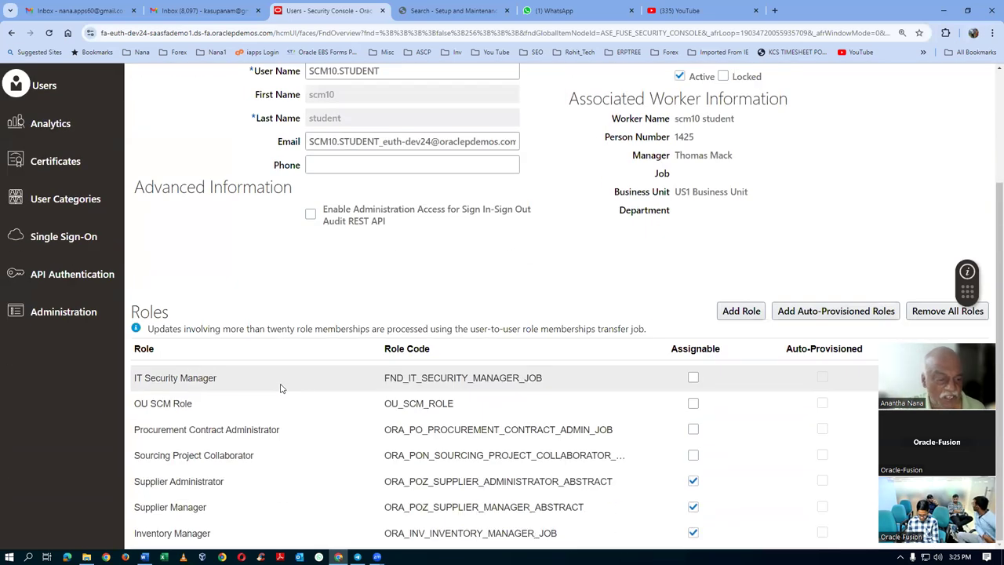
pyautogui.click(162, 404)
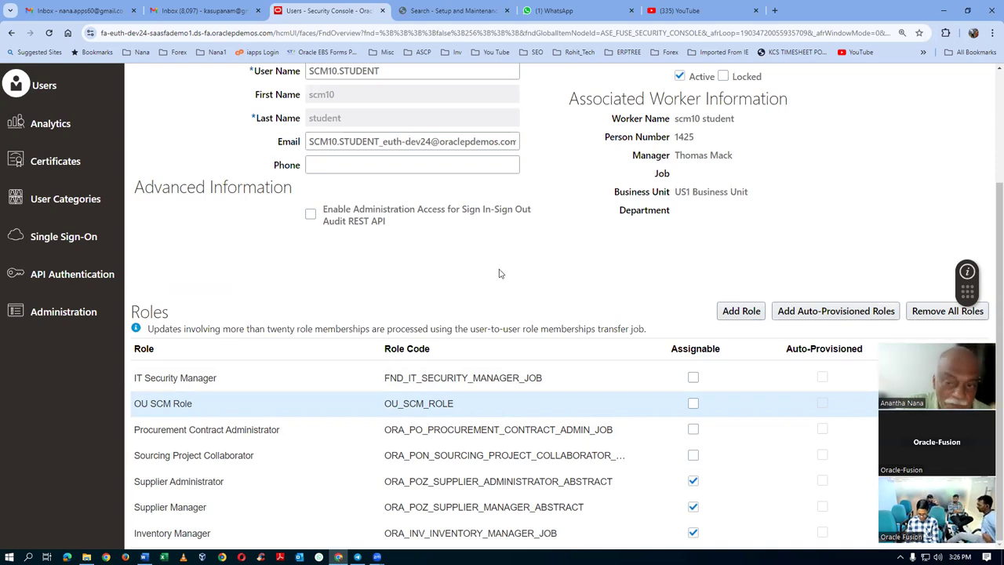
pyautogui.scroll(3, 499, 273)
pyautogui.click(861, 122)
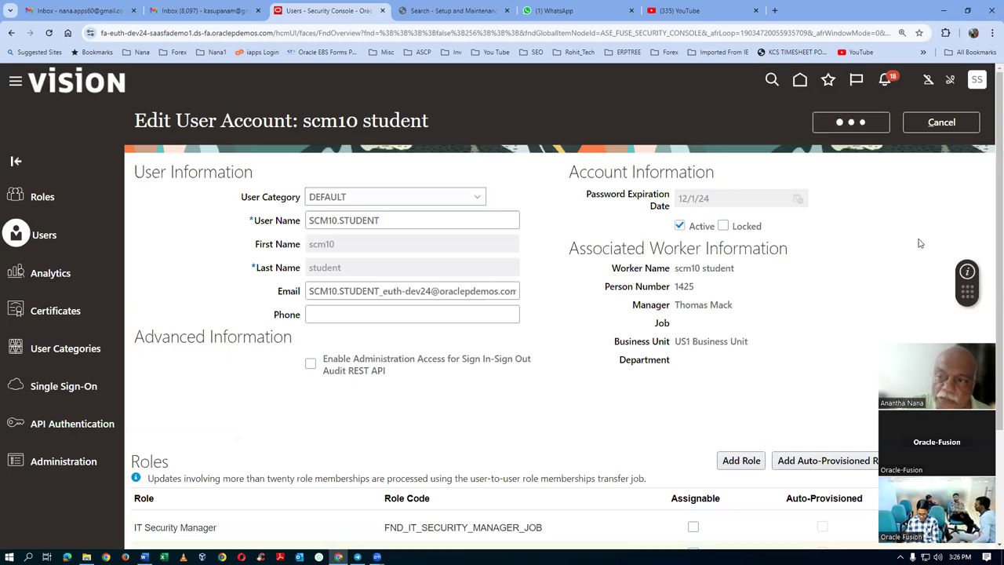
pyautogui.click(946, 125)
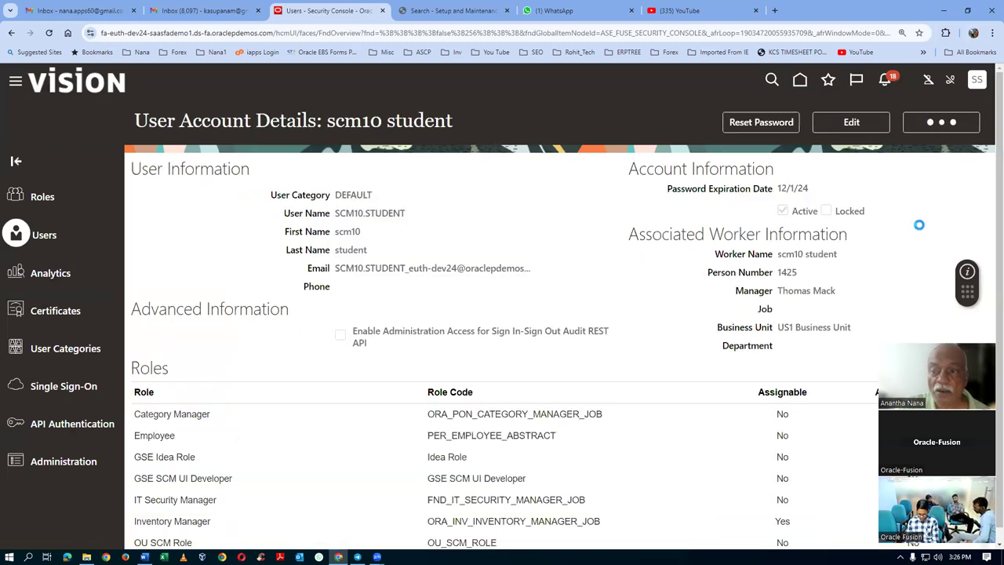
# In Setup and Maintenance, search tasks for man%data%access% and open Manage Data Access for Users.
pyautogui.click(979, 79)
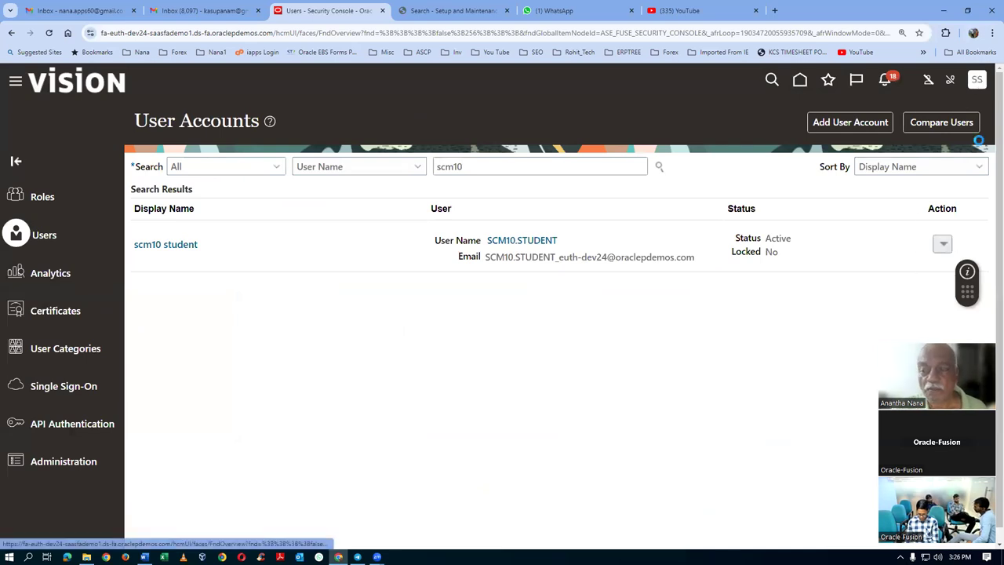
pyautogui.click(742, 278)
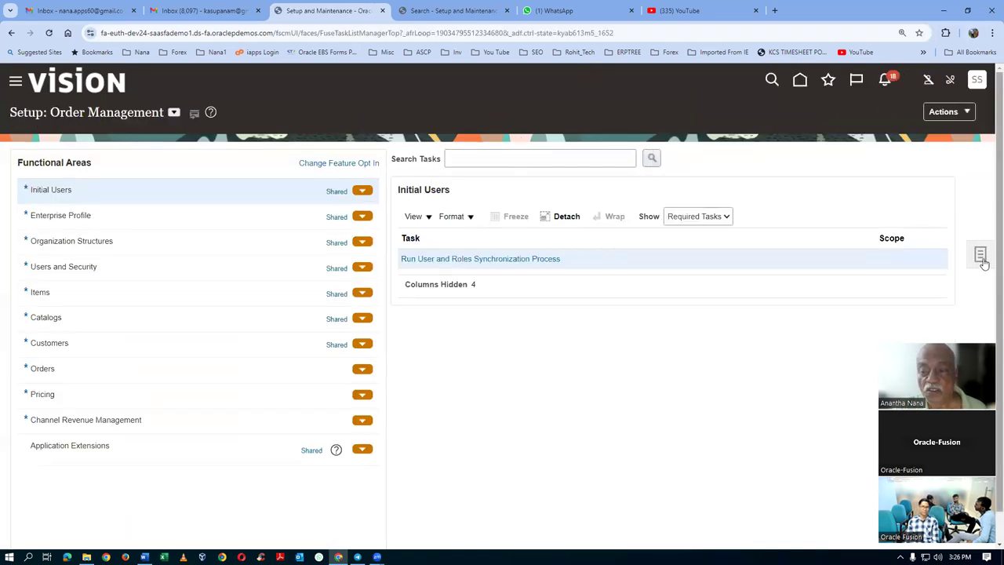
pyautogui.click(979, 255)
pyautogui.click(862, 259)
pyautogui.click(287, 160)
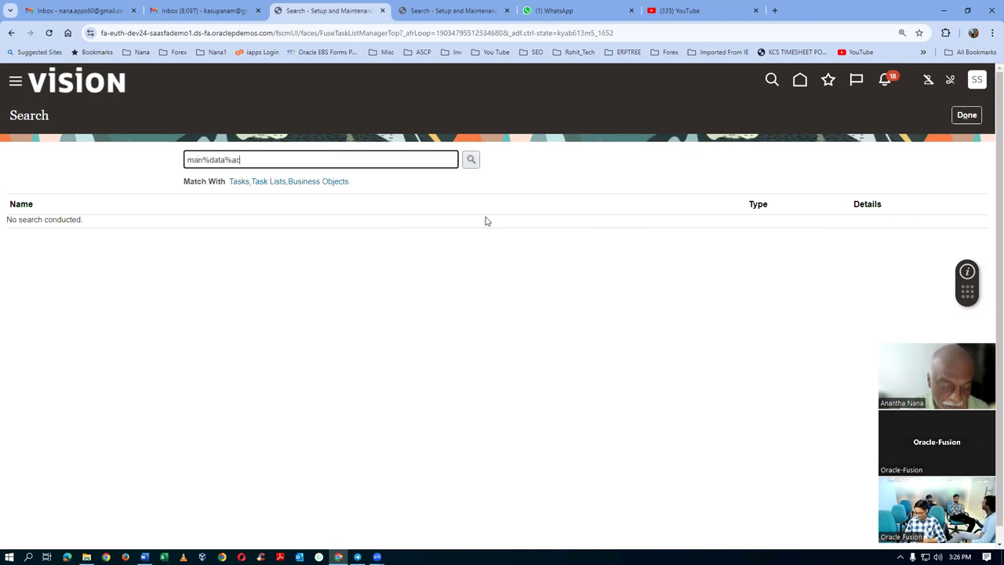
pyautogui.press('Return')
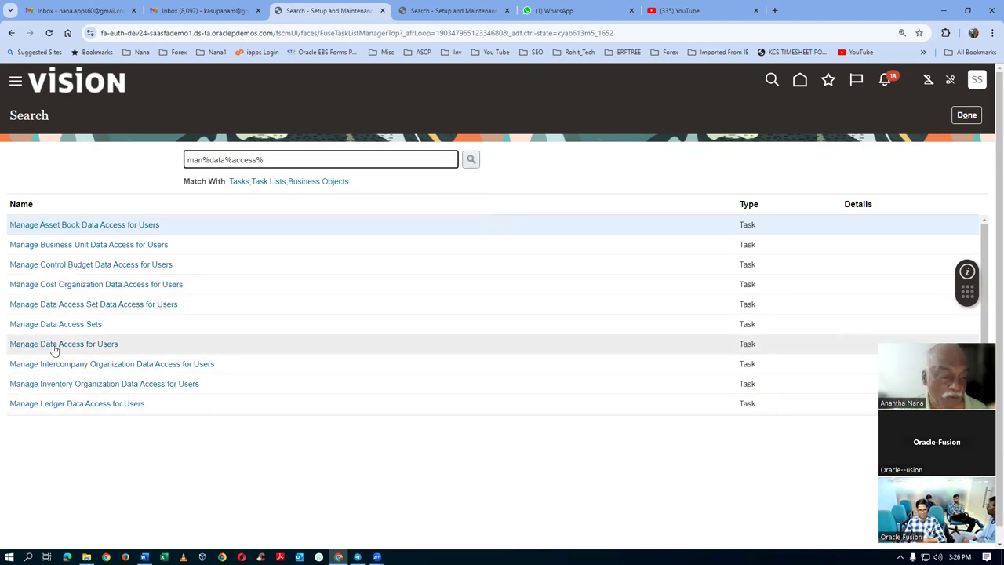
pyautogui.click(55, 346)
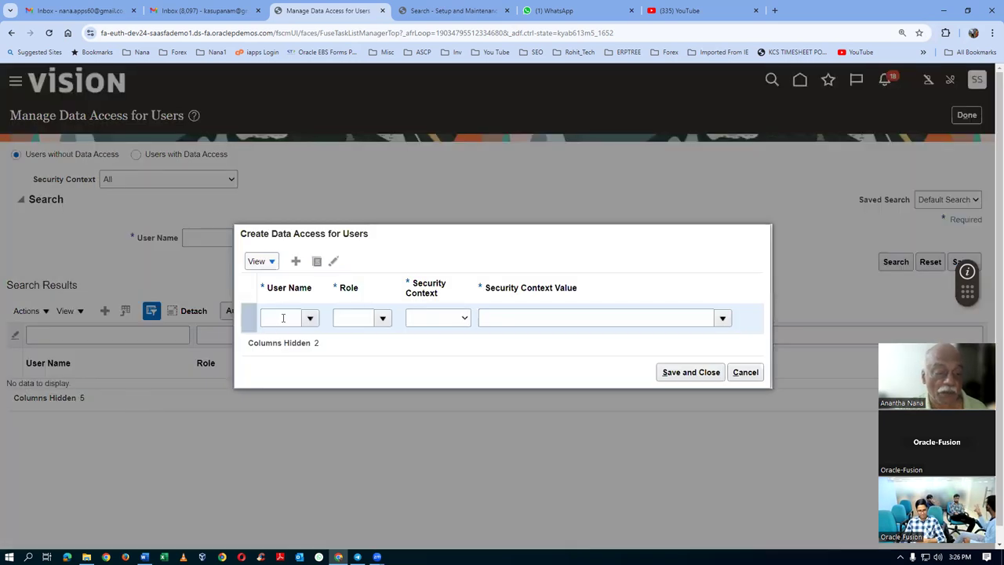
# Start a new data access row for the student user with the Inventory Manager role.
pyautogui.click(279, 318)
pyautogui.write('scm10')
pyautogui.click(290, 340)
pyautogui.click(346, 319)
pyautogui.write('inv')
pyautogui.click(360, 339)
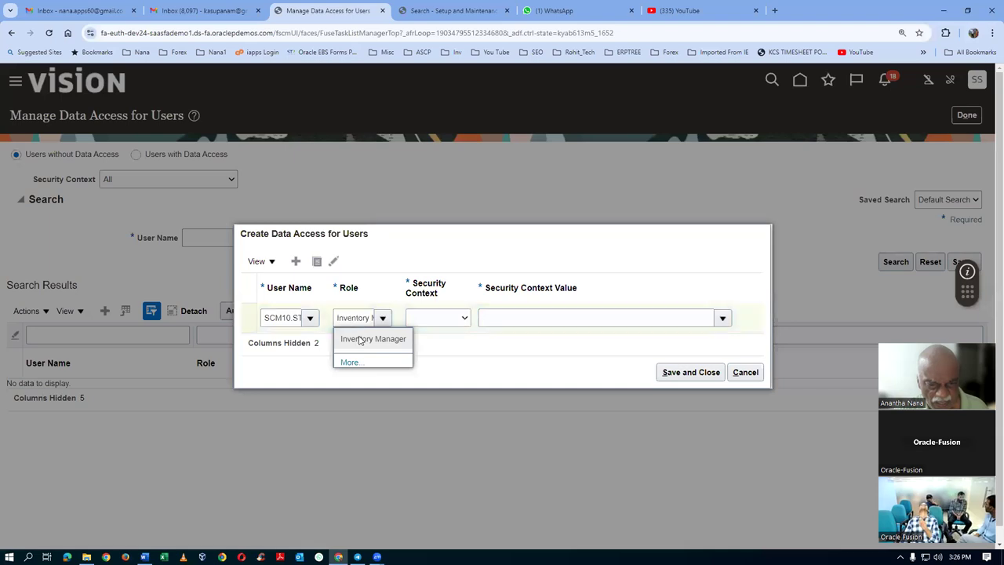
# Set the row's security context to Inventory Organization T101, save, then return home.
pyautogui.click(438, 319)
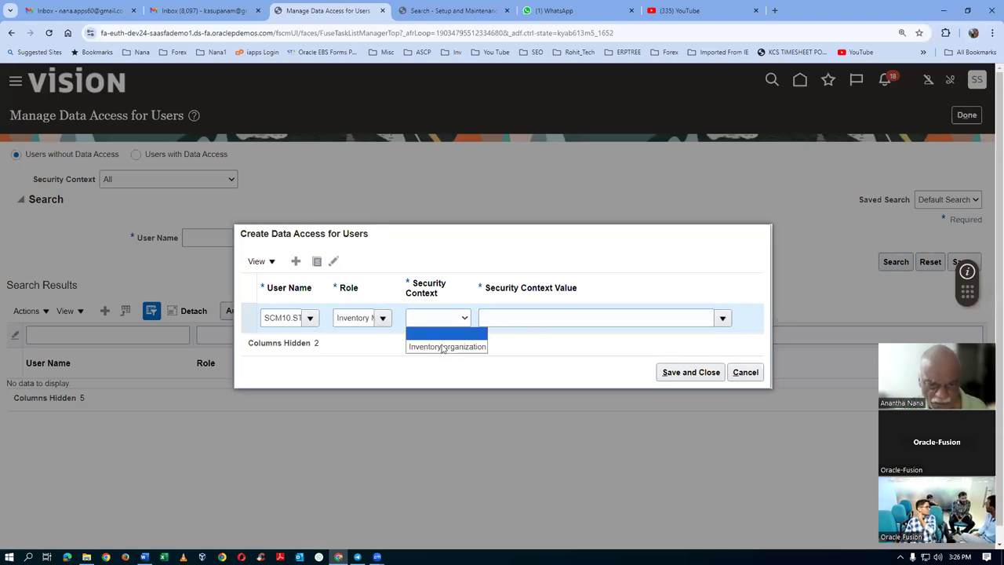
pyautogui.click(443, 347)
pyautogui.click(501, 323)
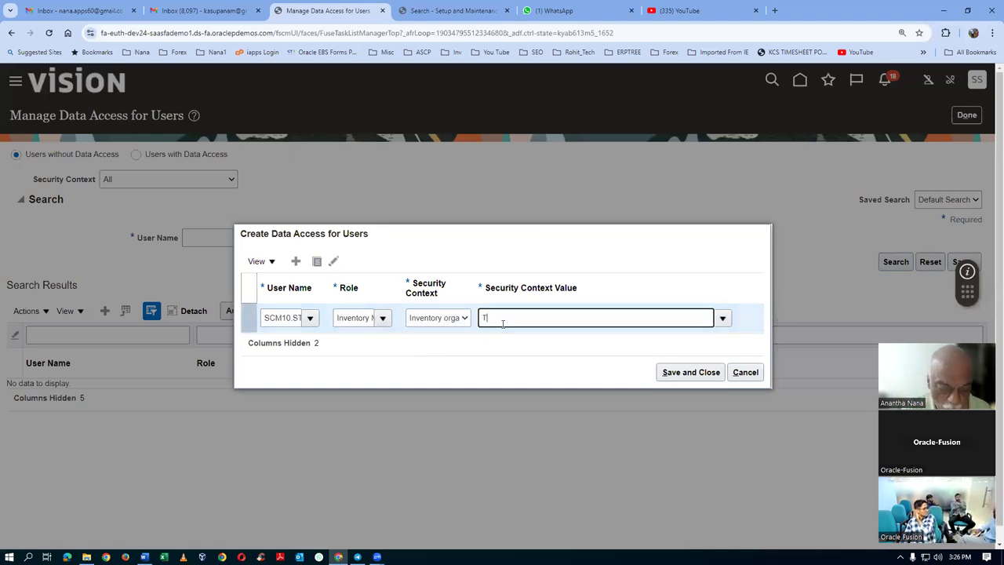
pyautogui.write('T10')
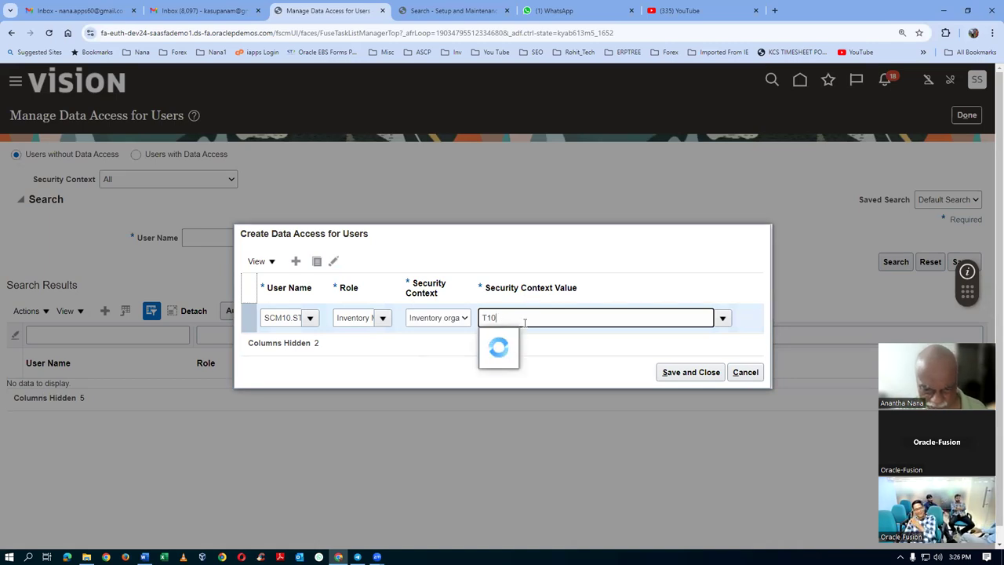
pyautogui.click(494, 336)
pyautogui.click(690, 372)
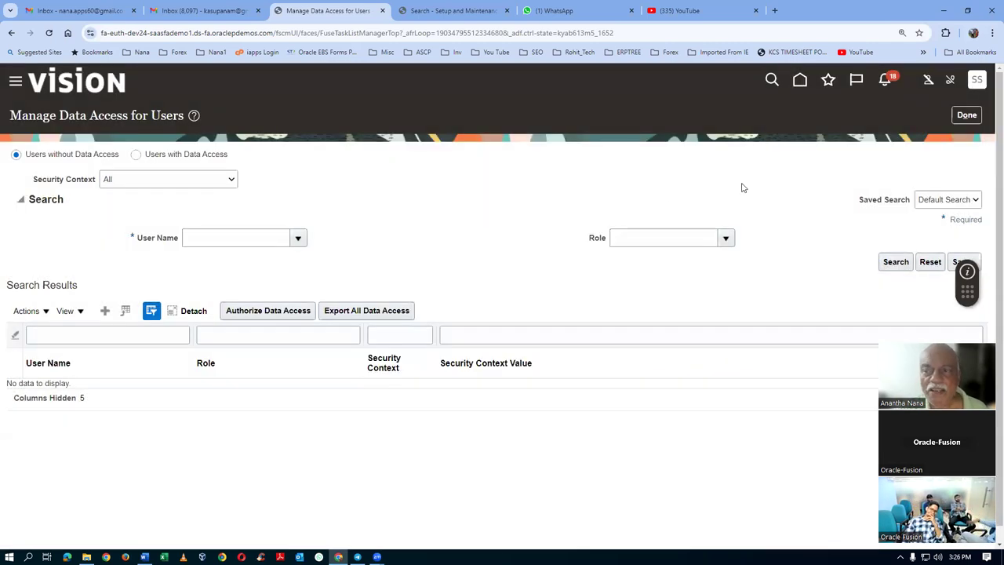
pyautogui.click(963, 117)
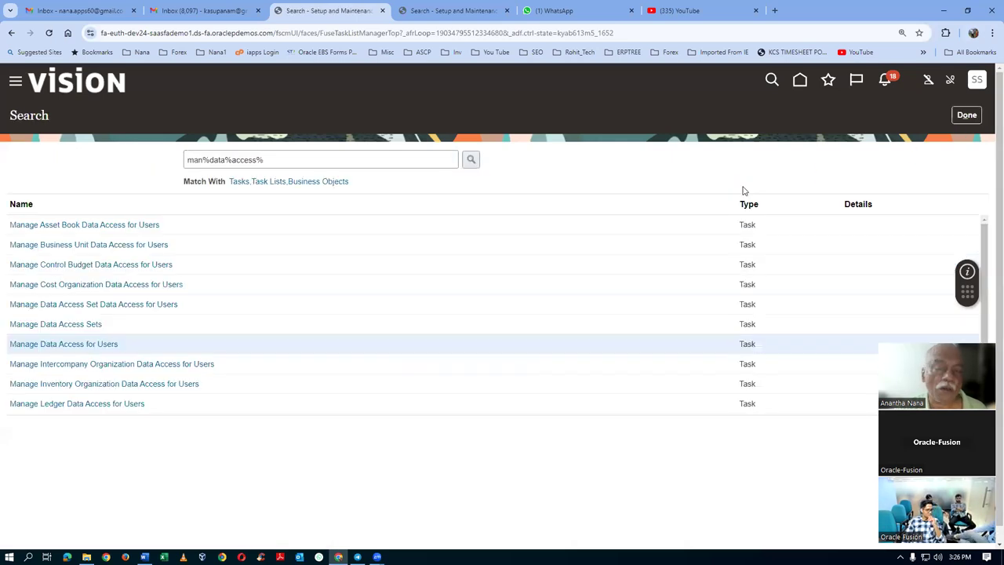
pyautogui.click(801, 82)
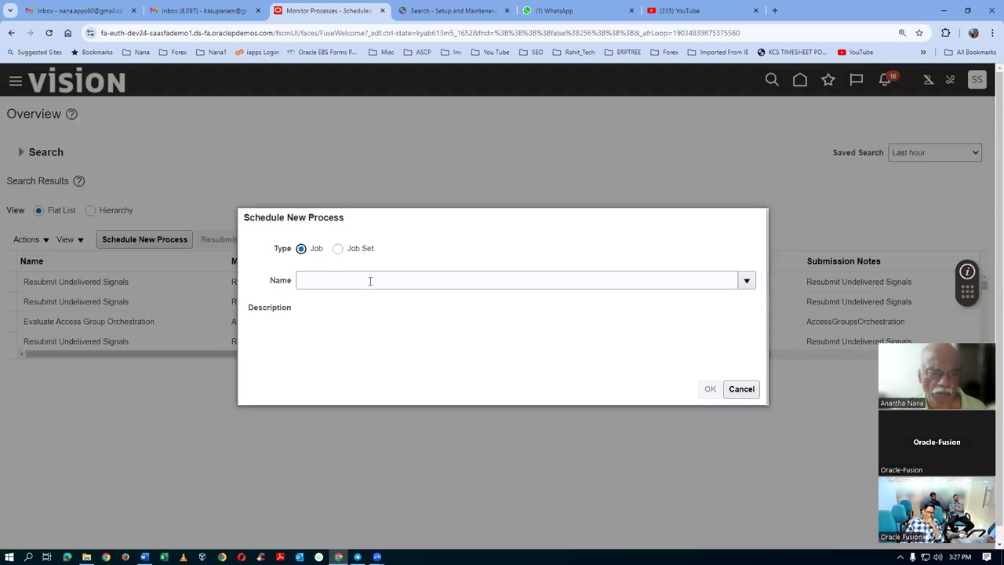
# Submit the Import User and Role Application Security Data process (import%user%role%) and refresh the list.
pyautogui.click(370, 281)
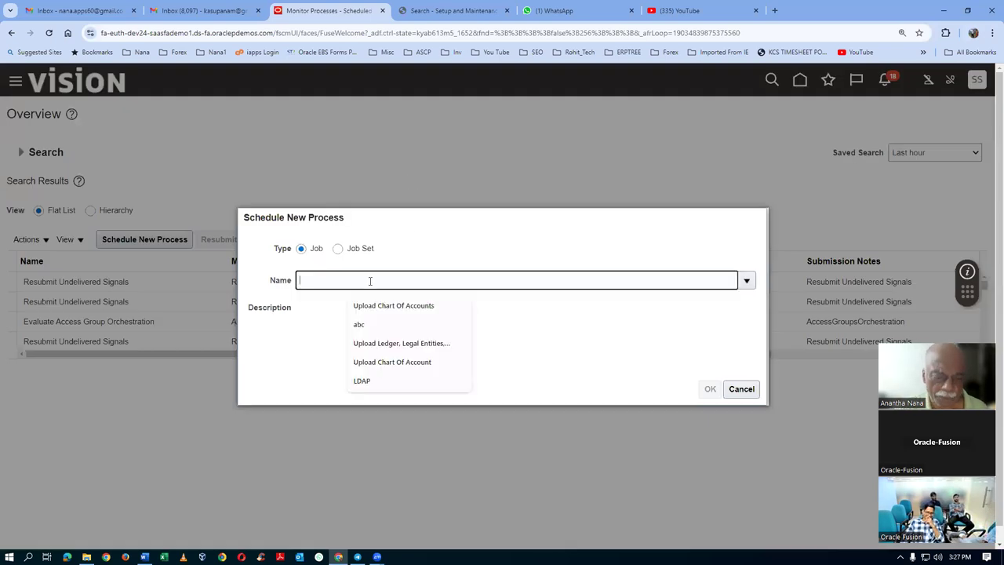
pyautogui.write('import%user%r')
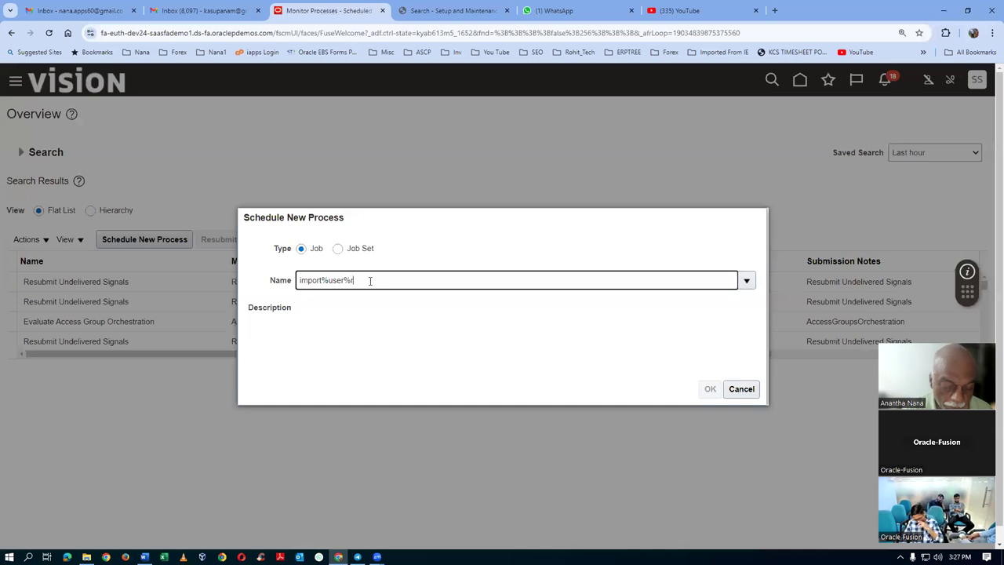
pyautogui.write('ole%')
pyautogui.press('Tab')
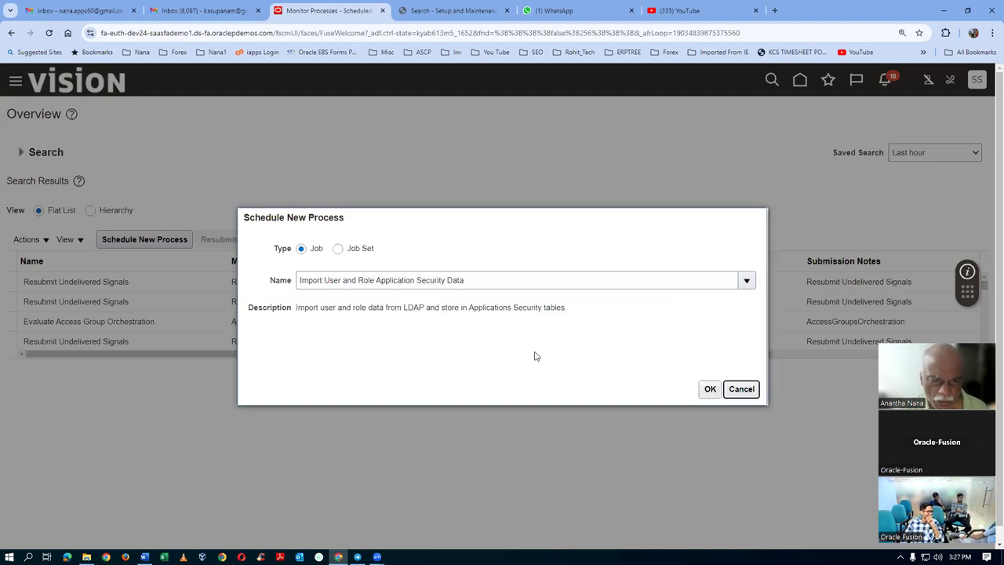
pyautogui.click(710, 389)
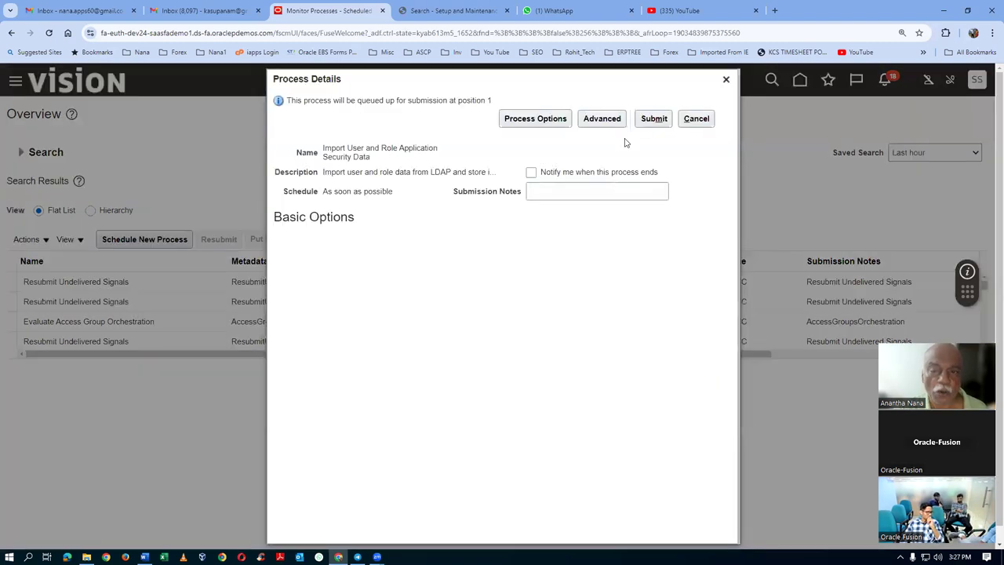
pyautogui.click(651, 119)
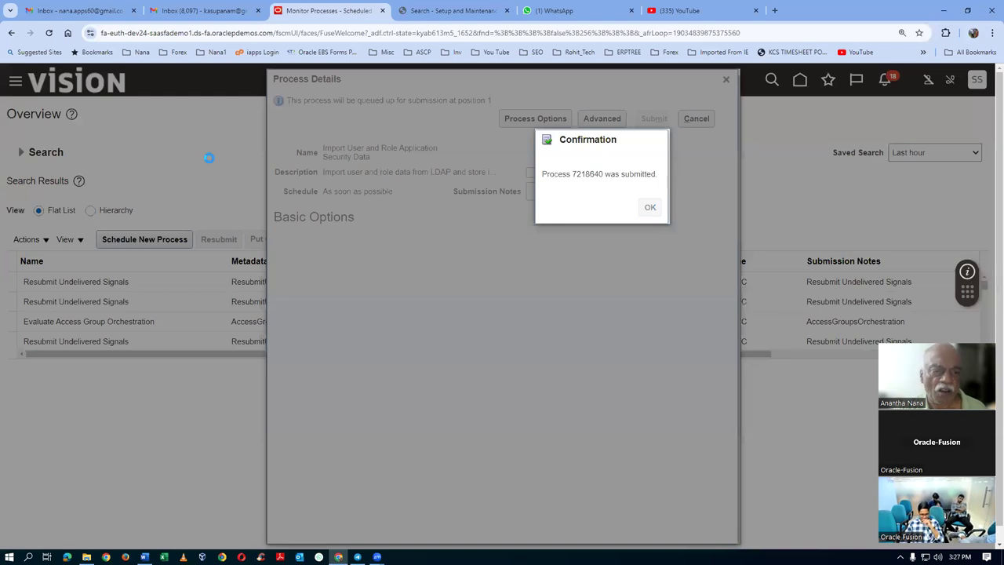
pyautogui.press('Return')
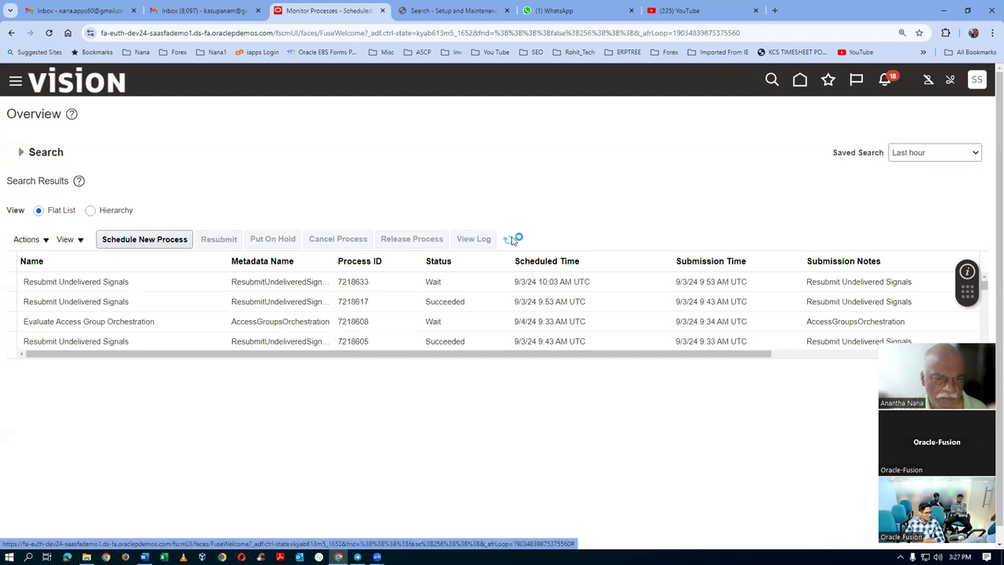
pyautogui.click(509, 239)
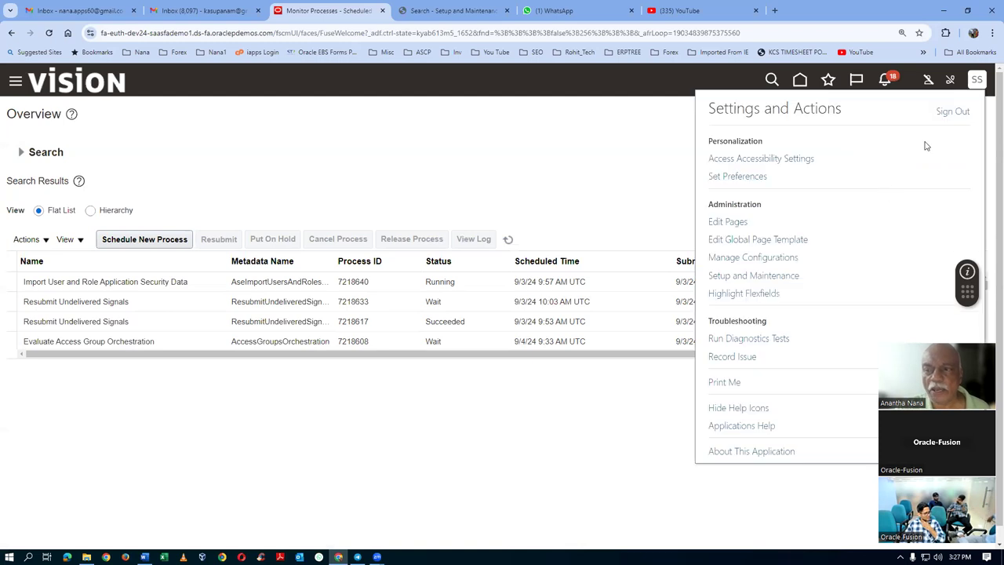
# Sign out and sign back in as the student user, dismissing the browser's password warning.
pyautogui.click(946, 114)
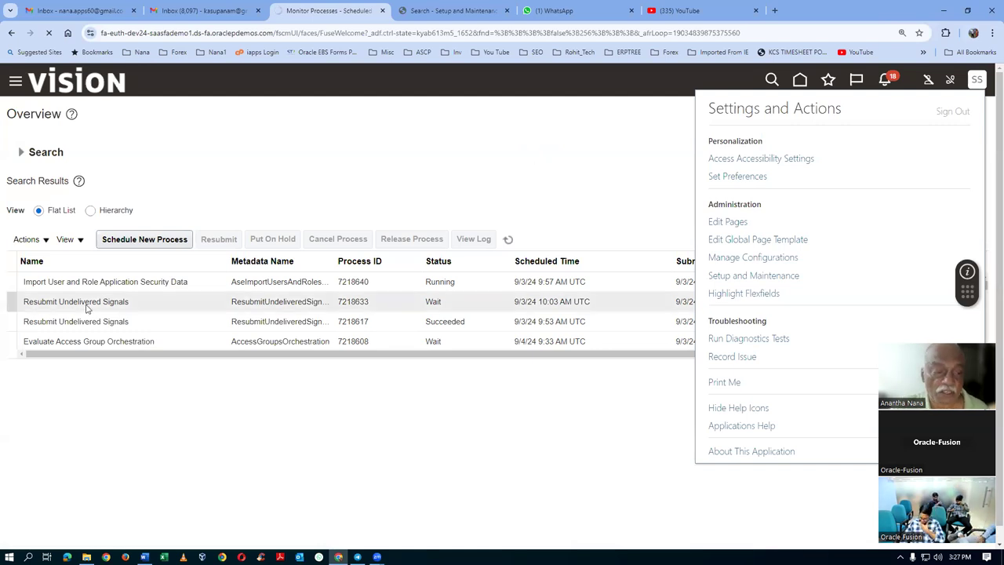
pyautogui.click(480, 280)
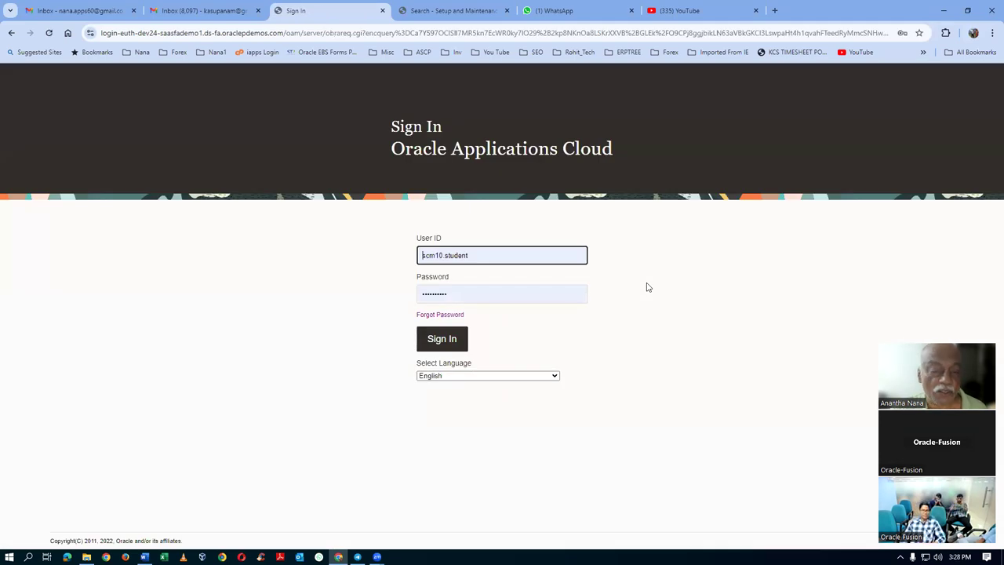
pyautogui.click(442, 341)
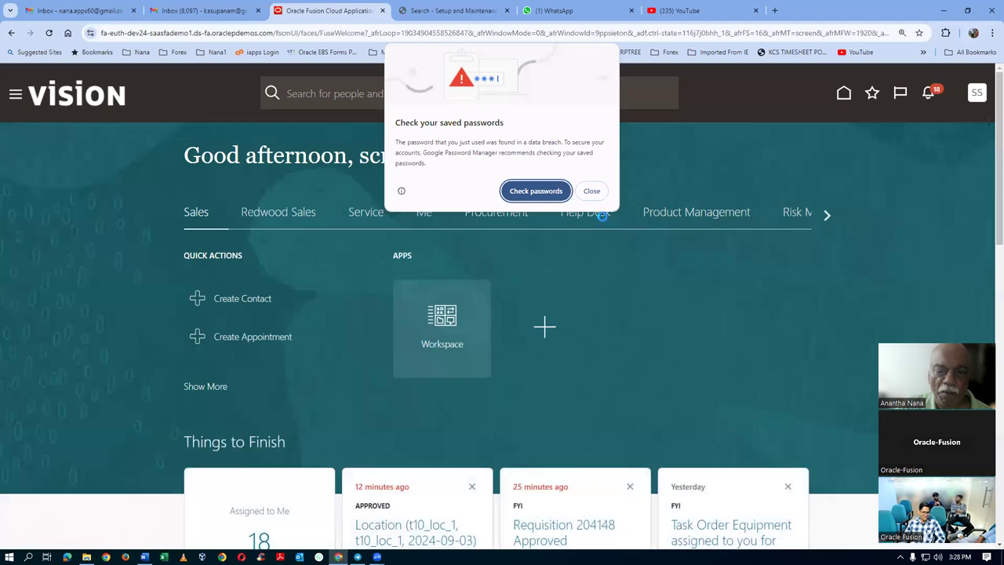
pyautogui.click(591, 190)
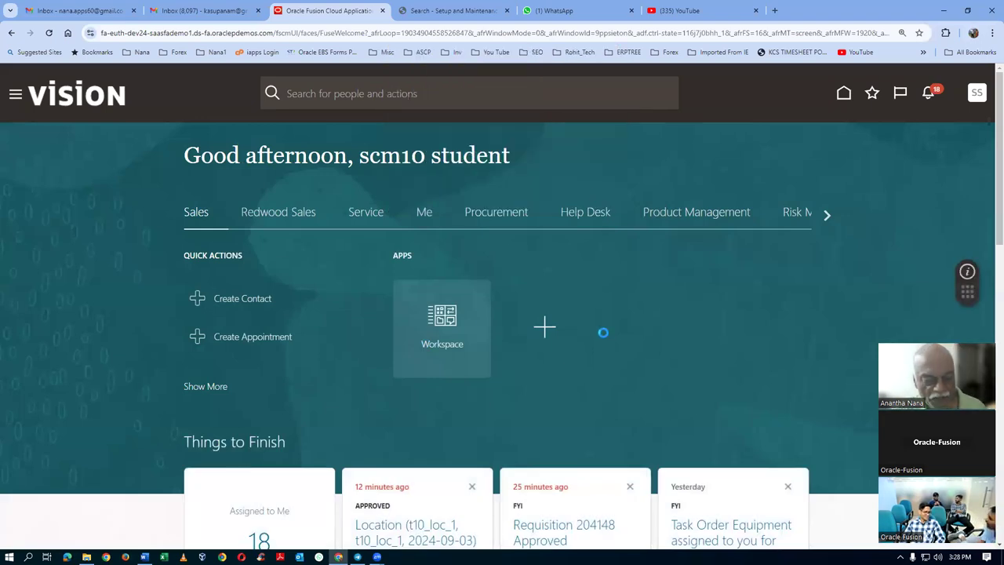
# Check the 01_cc1 line's No Control setting in the cycle counting notes, then return to Oracle.
pyautogui.hotkey('alt', 'Tab')
pyautogui.click(369, 374)
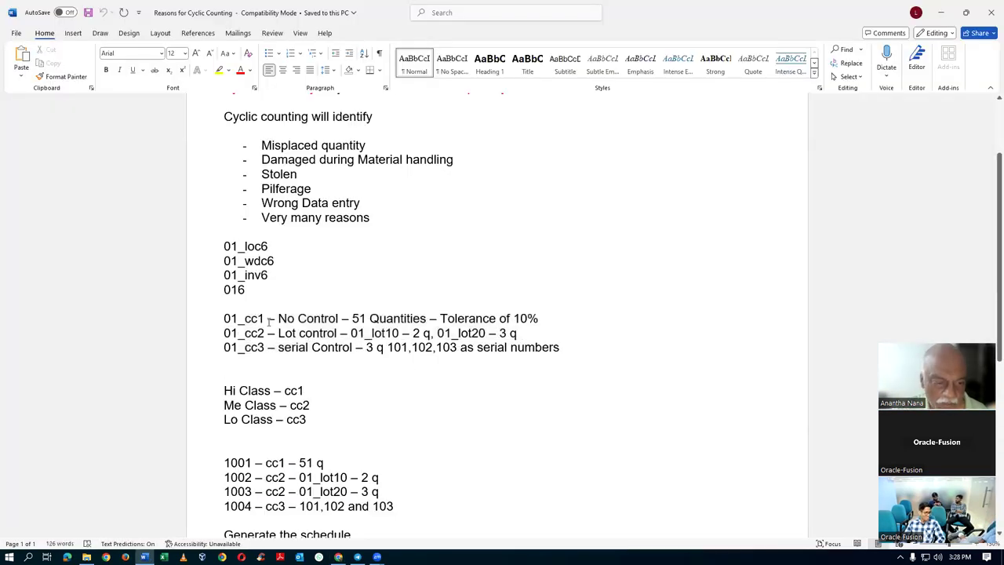
pyautogui.moveTo(269, 320); pyautogui.dragTo(353, 320)
pyautogui.click(321, 347)
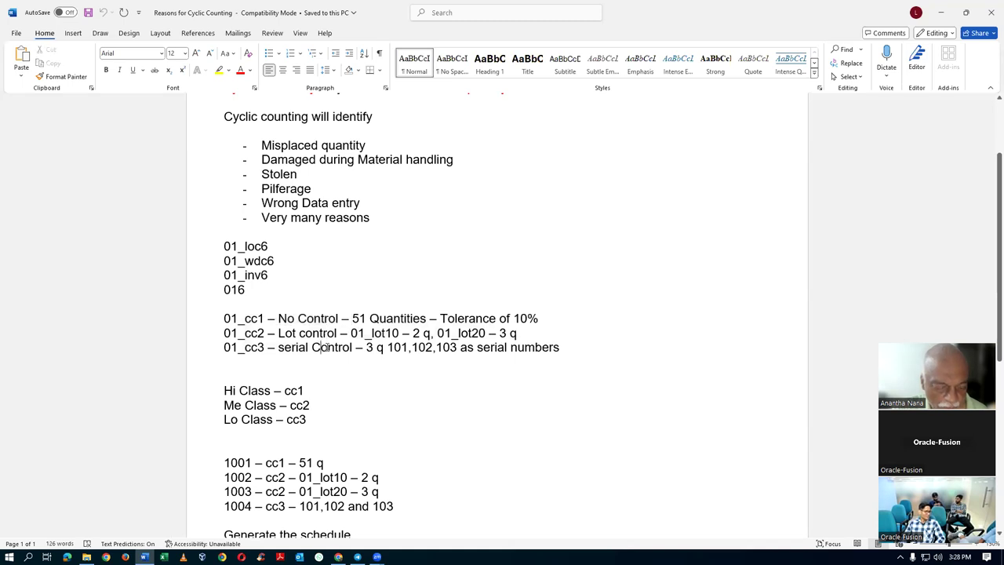
pyautogui.hotkey('alt', 'Tab')
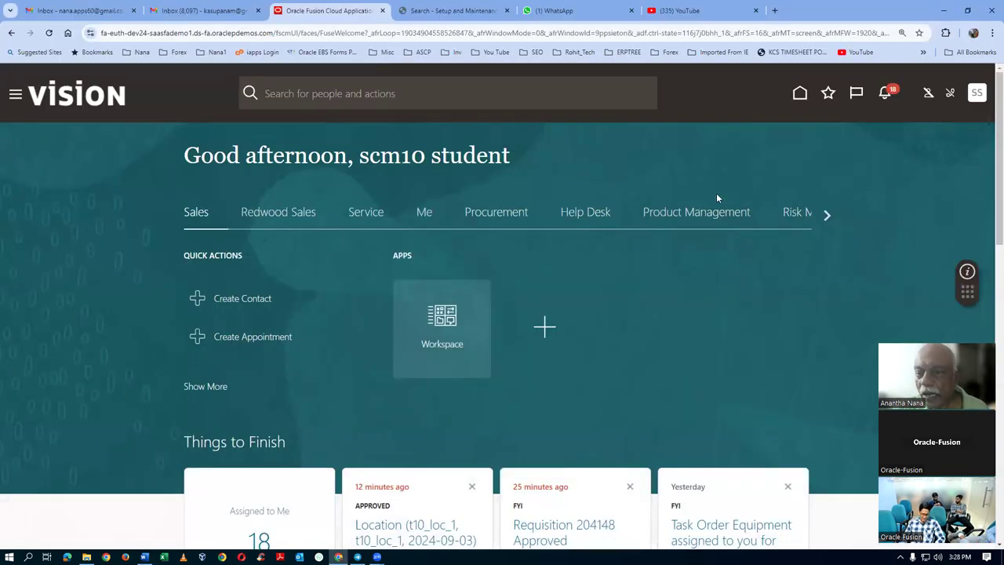
# Go to the Supply Chain Execution area and launch the Inventory Management app.
pyautogui.click(826, 216)
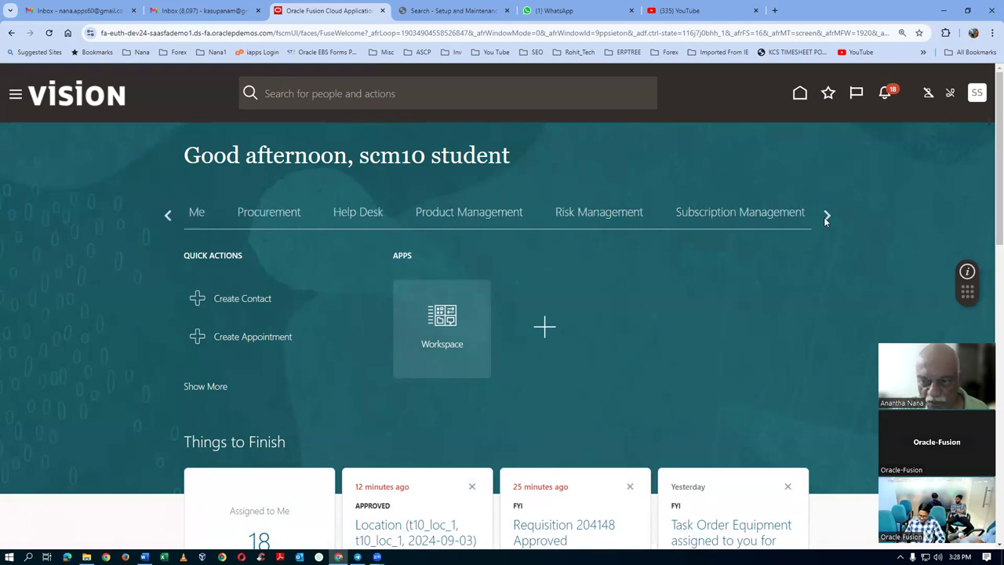
pyautogui.click(826, 217)
pyautogui.click(825, 217)
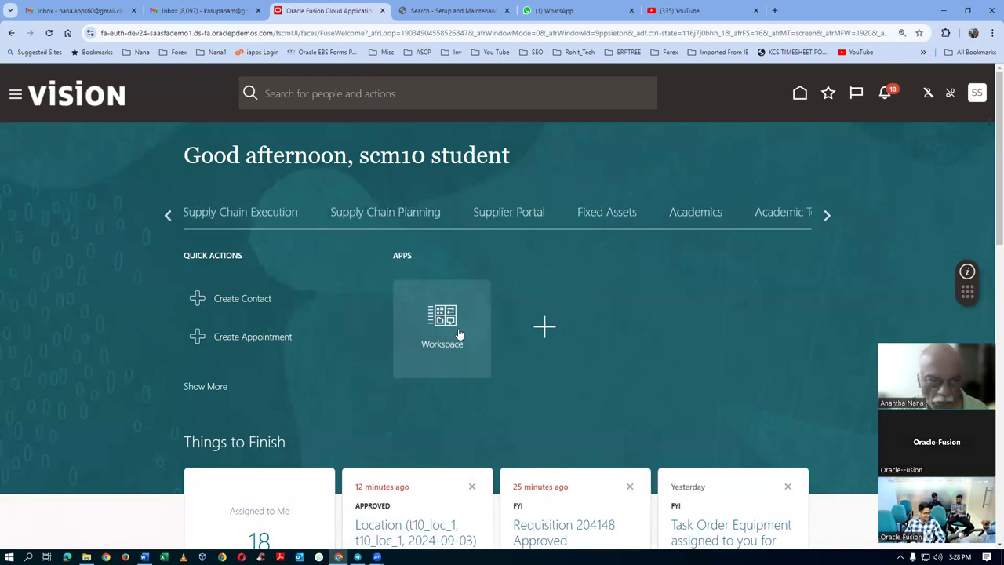
pyautogui.click(269, 214)
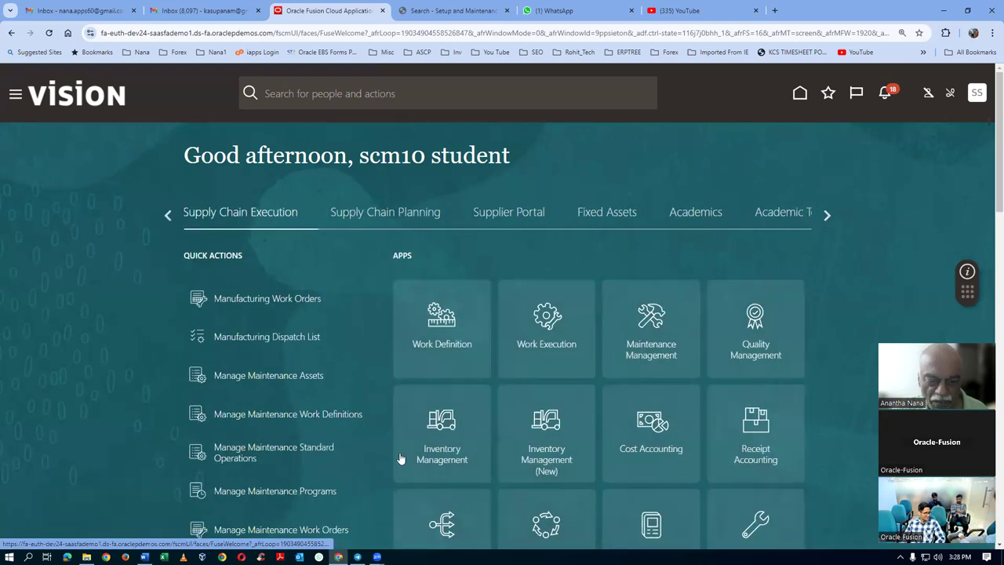
pyautogui.click(436, 391)
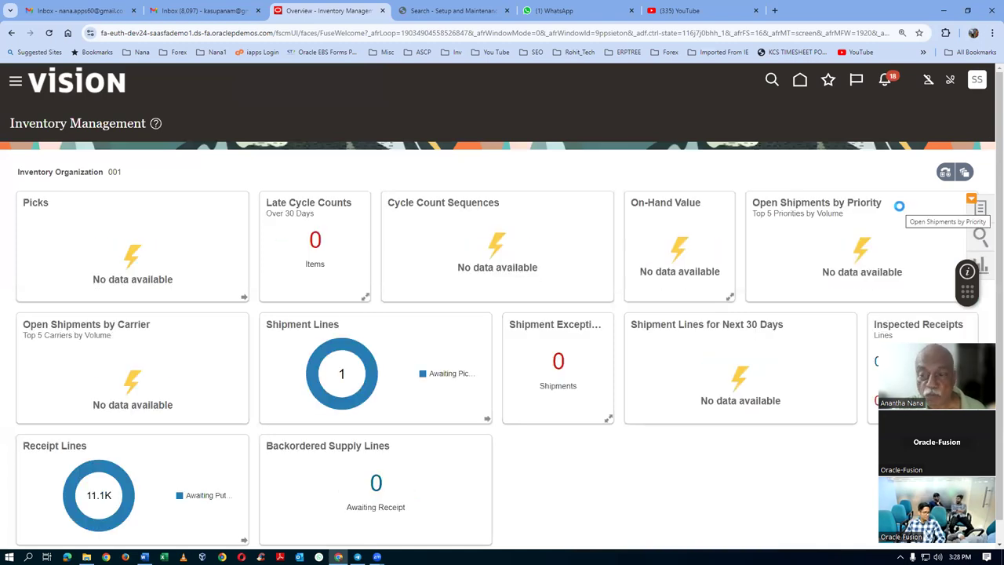
# Switch the inventory organization to T101 and open a blank Create Miscellaneous Transaction page.
pyautogui.click(981, 208)
pyautogui.click(923, 160)
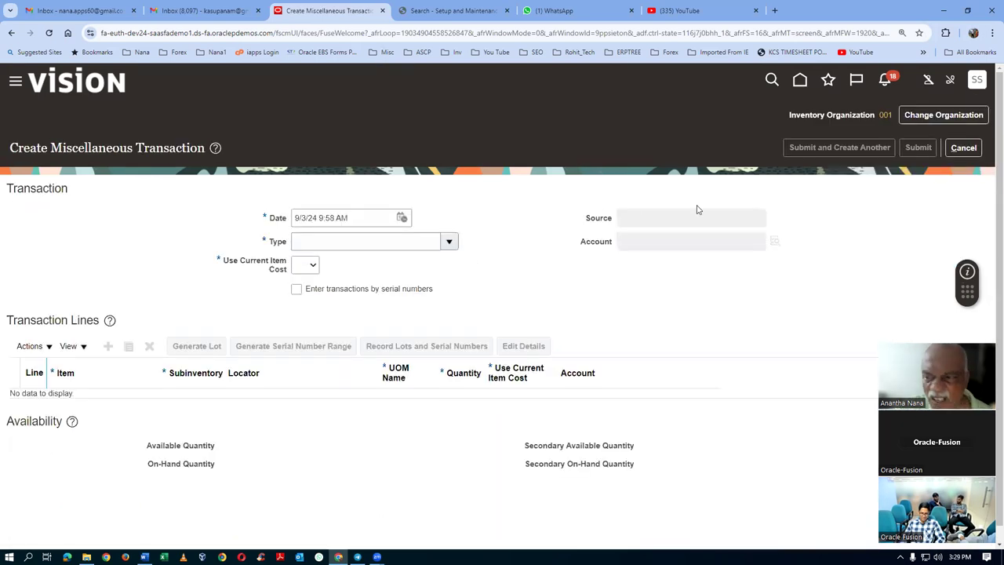
pyautogui.click(933, 116)
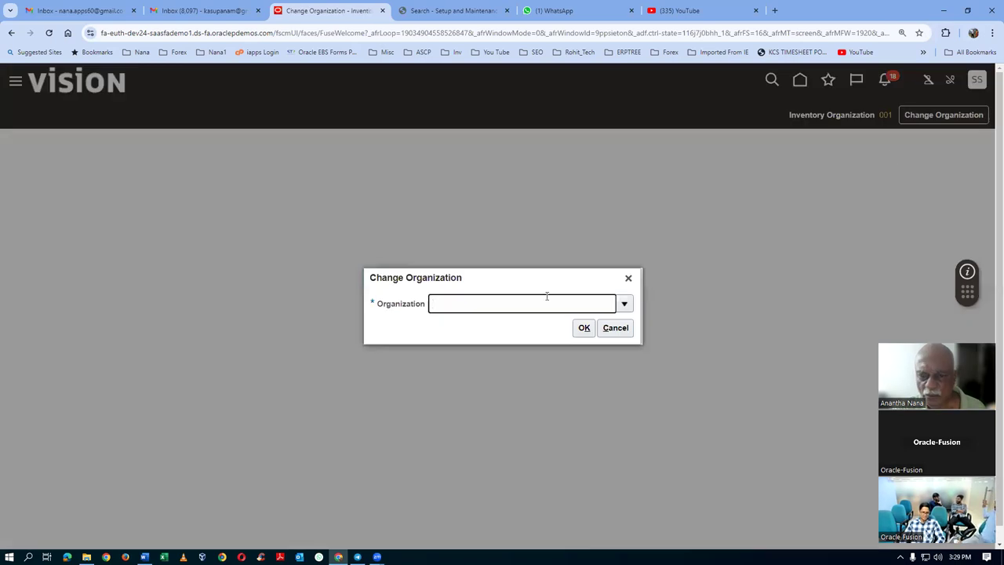
pyautogui.write('T101')
pyautogui.click(583, 328)
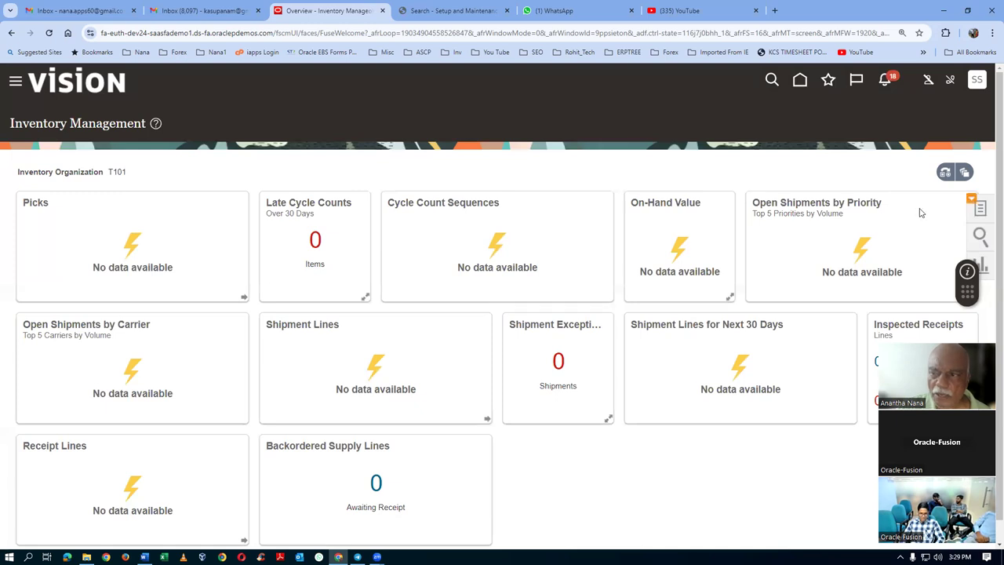
pyautogui.click(980, 212)
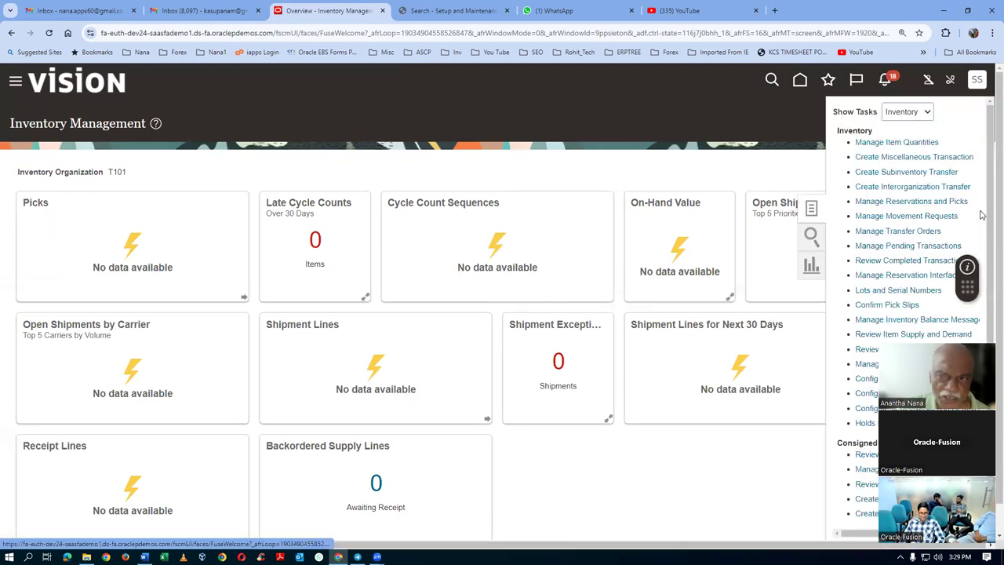
pyautogui.click(875, 160)
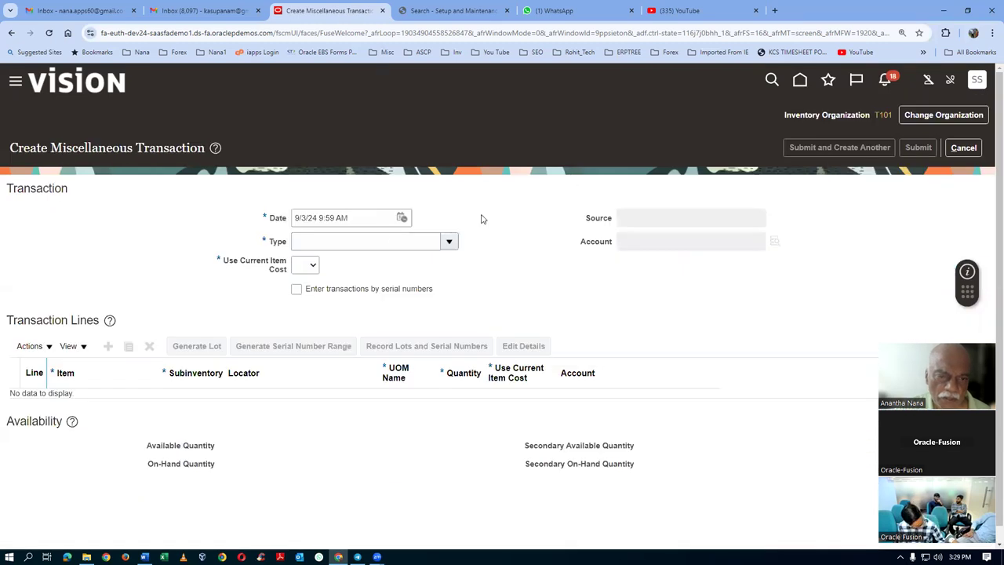
# Make it a Miscellaneous Receipt to account 101.10.22185.000.000.000 using current item cost.
pyautogui.click(448, 241)
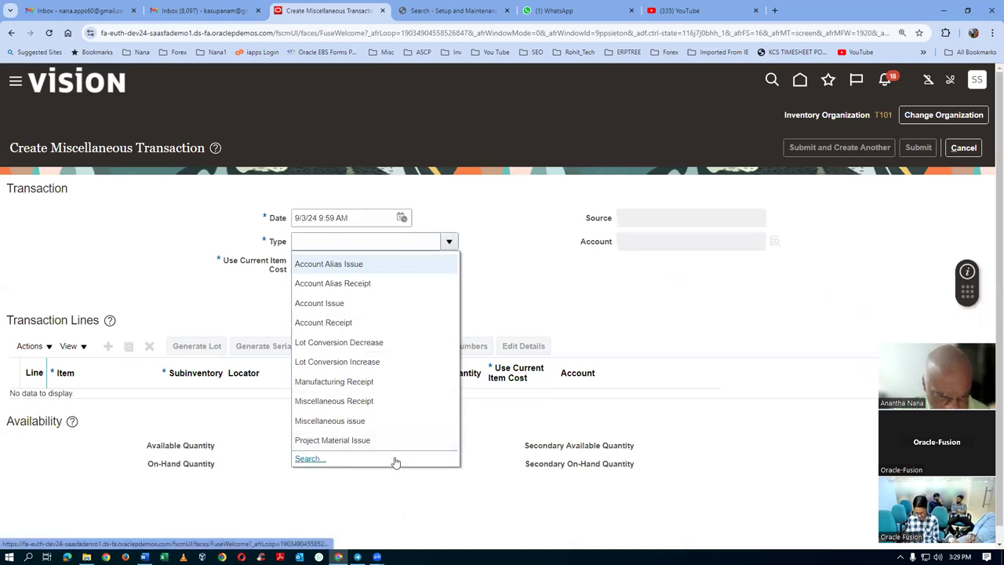
pyautogui.click(377, 404)
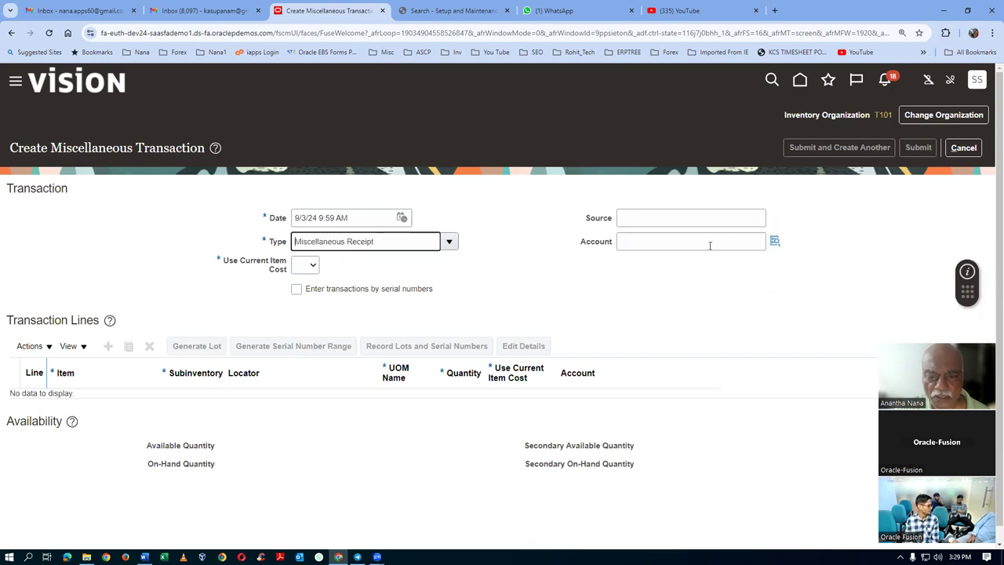
pyautogui.click(774, 241)
pyautogui.click(514, 422)
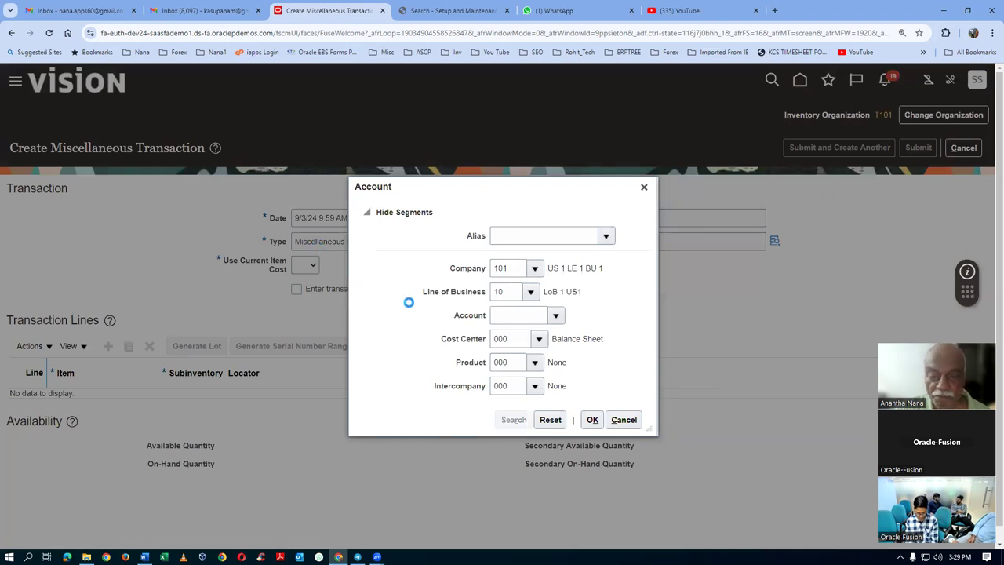
pyautogui.click(457, 196)
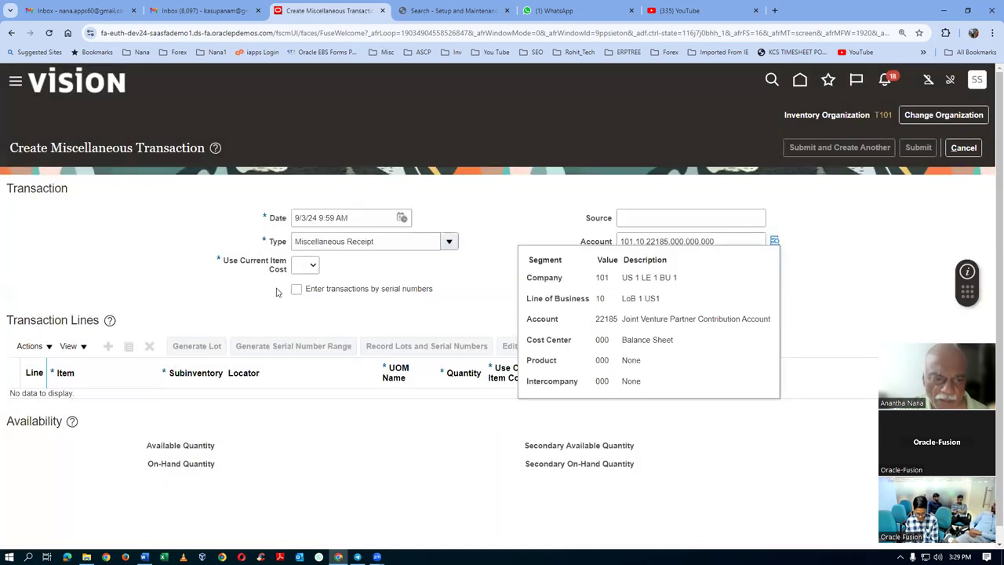
pyautogui.click(304, 265)
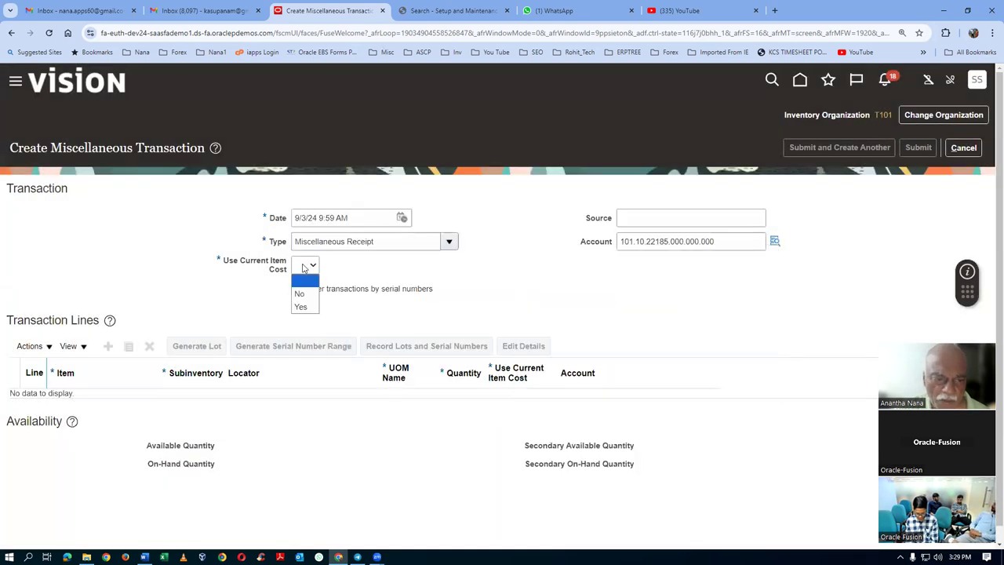
pyautogui.click(304, 306)
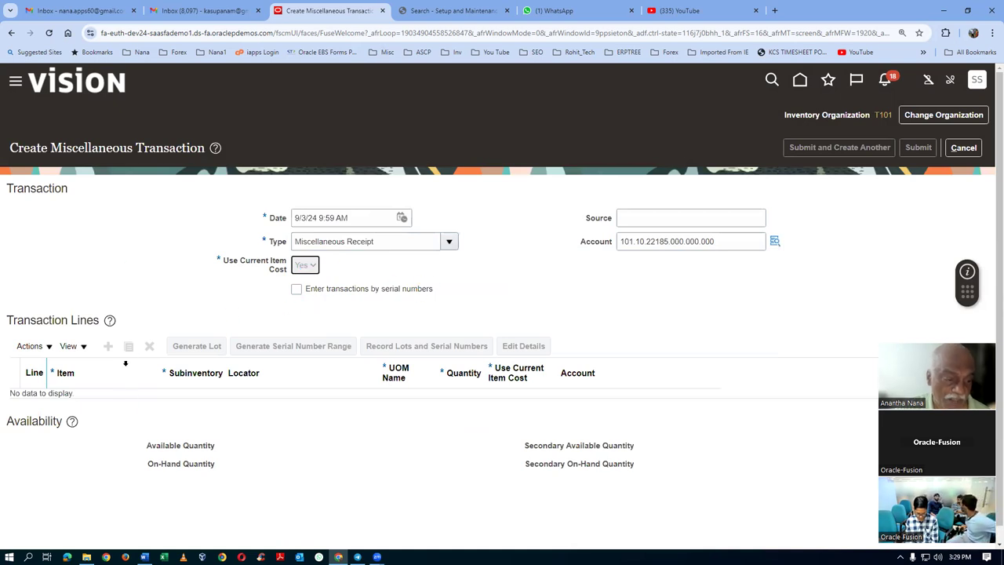
# Check the cc1 quantity-51 note in the Word notes and add the first transaction line.
pyautogui.click(109, 346)
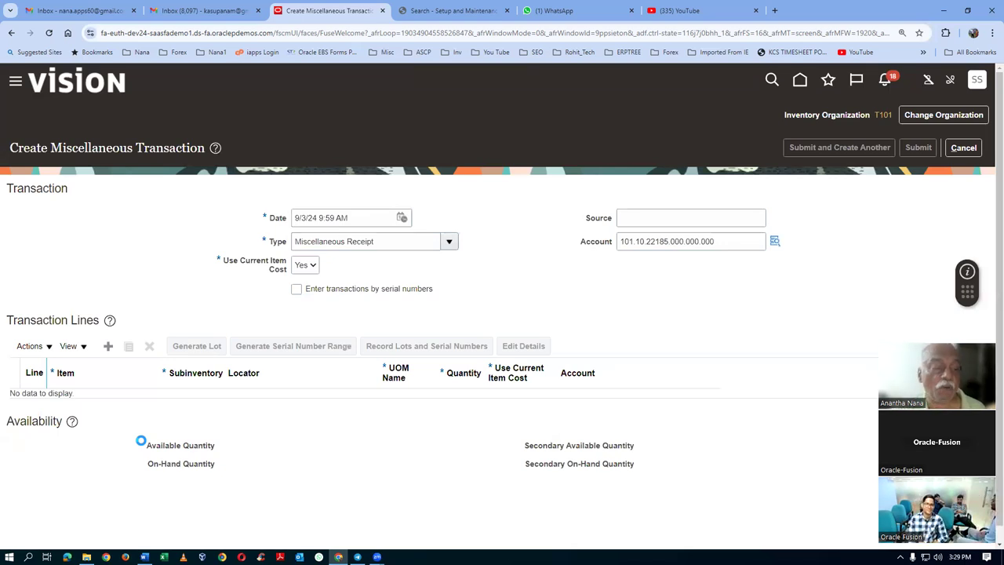
pyautogui.hotkey('alt', 'Tab')
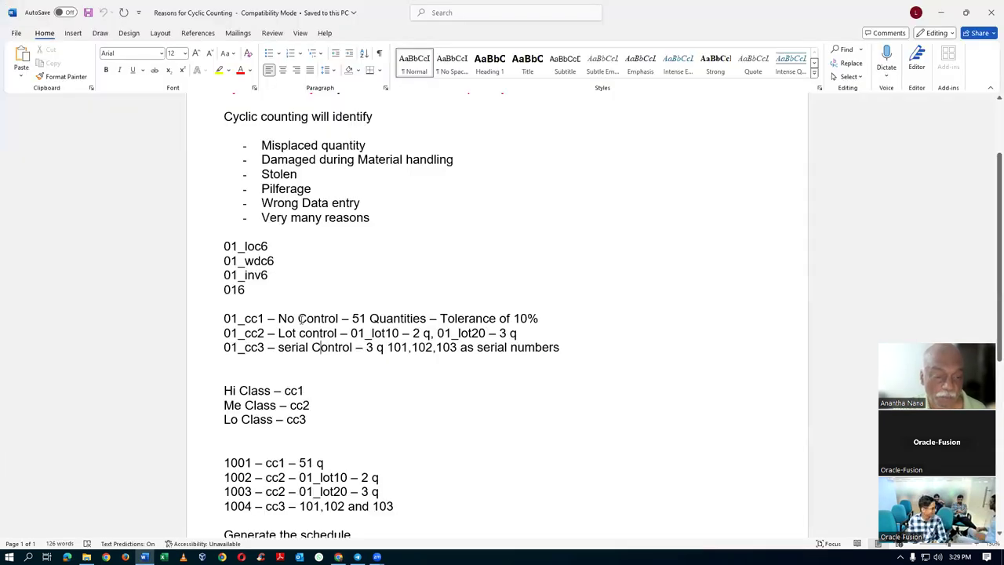
pyautogui.moveTo(300, 319); pyautogui.dragTo(428, 319)
pyautogui.click(405, 317)
pyautogui.hotkey('alt', 'Tab')
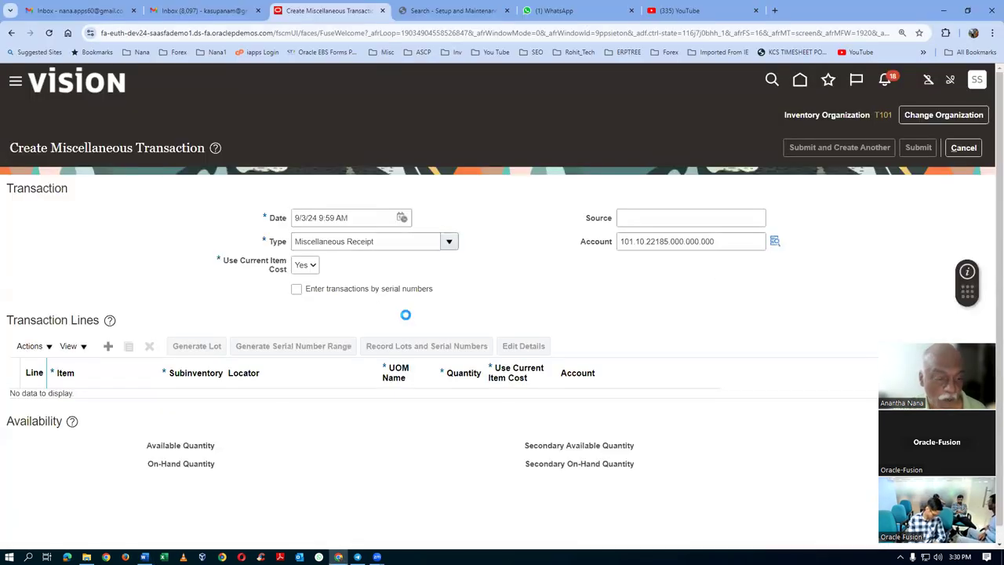
pyautogui.click(109, 347)
# Fill line 1 with item t1001_cc1, the t10 subinventory and quantity 51.
pyautogui.click(101, 400)
pyautogui.write('t1001')
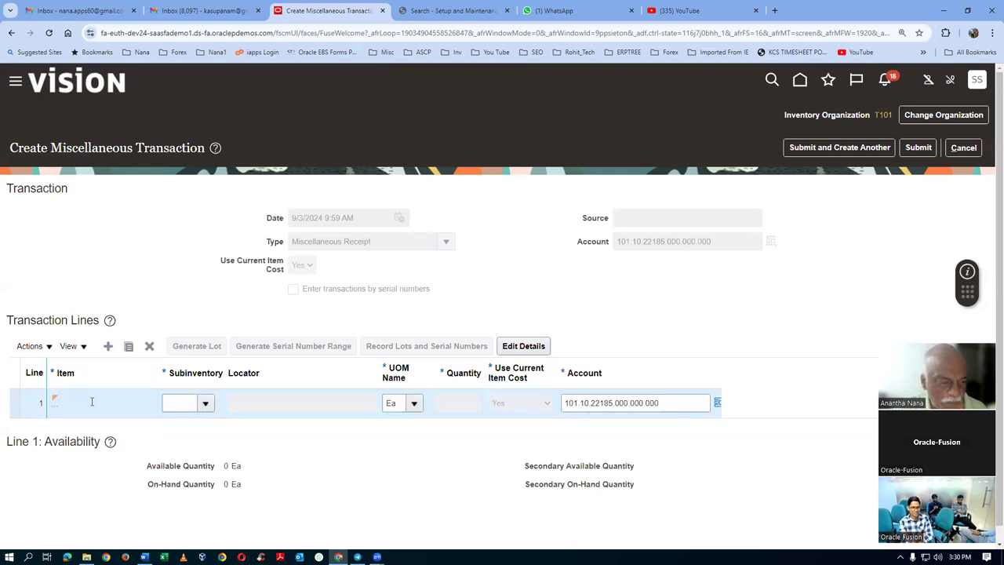
pyautogui.moveTo(158, 379); pyautogui.dragTo(183, 382)
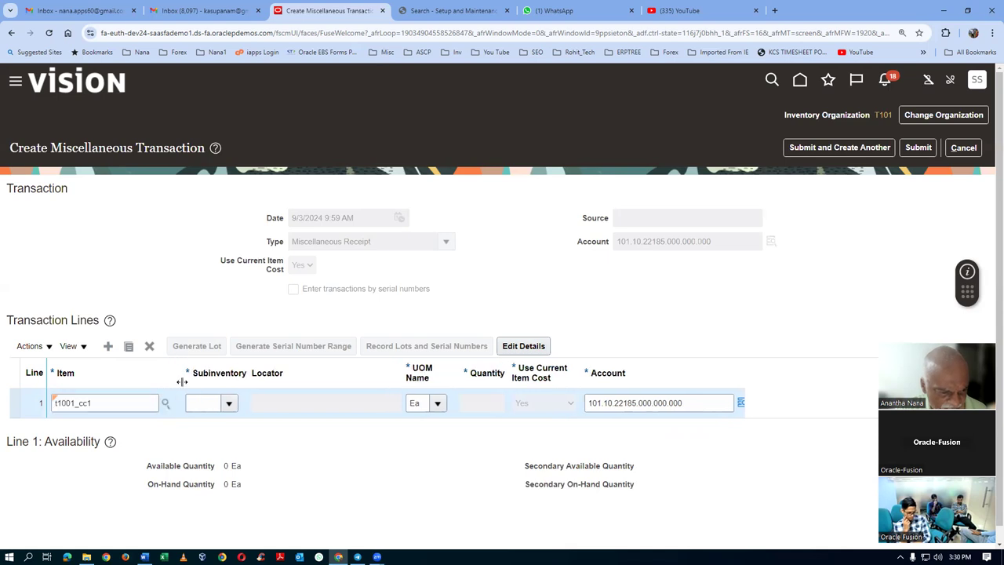
pyautogui.click(228, 403)
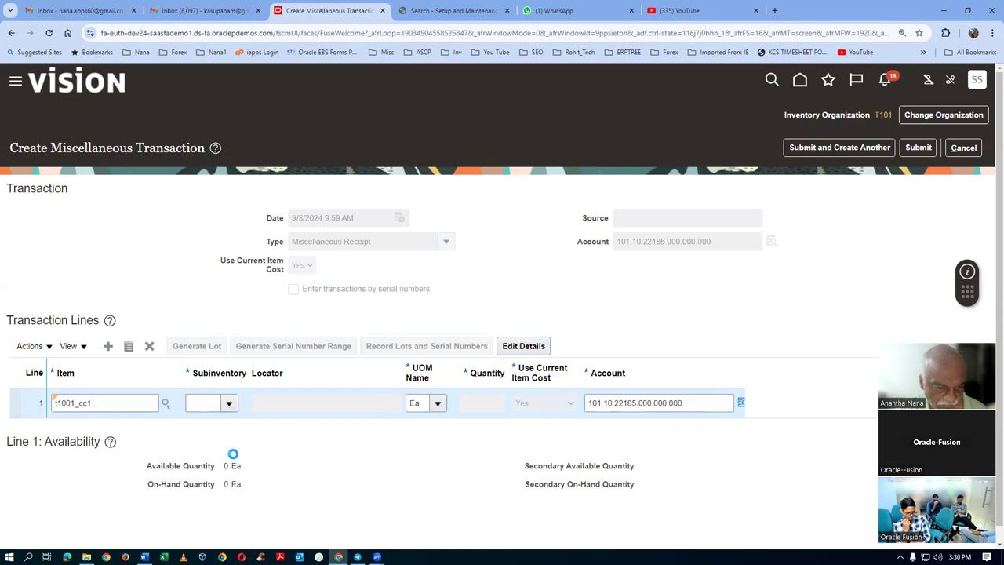
pyautogui.click(230, 437)
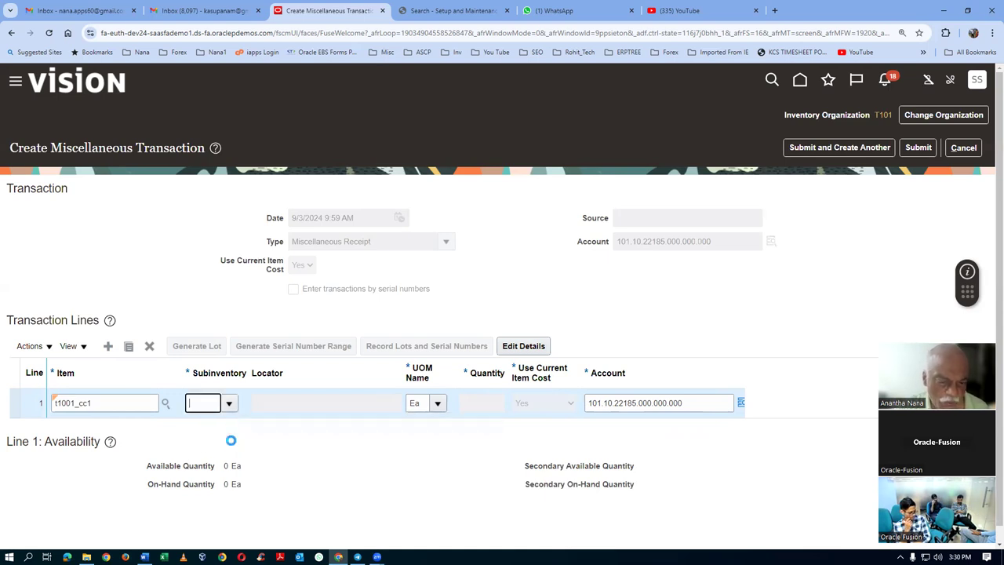
pyautogui.click(476, 403)
pyautogui.write('1')
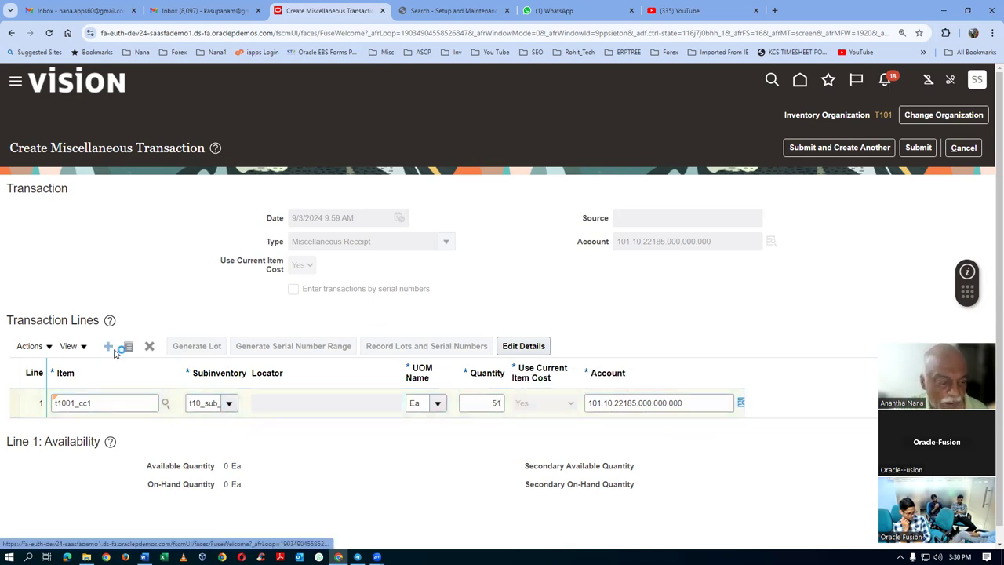
# Review the lot-control note for cc2 in the Word notes.
pyautogui.hotkey('alt', 'Tab')
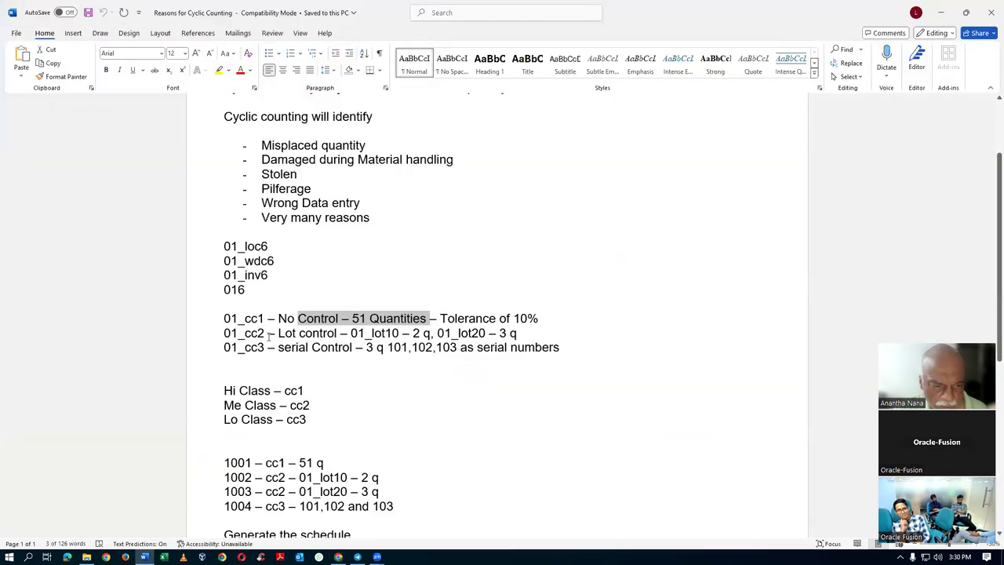
pyautogui.moveTo(268, 332); pyautogui.dragTo(336, 333)
pyautogui.click(496, 333)
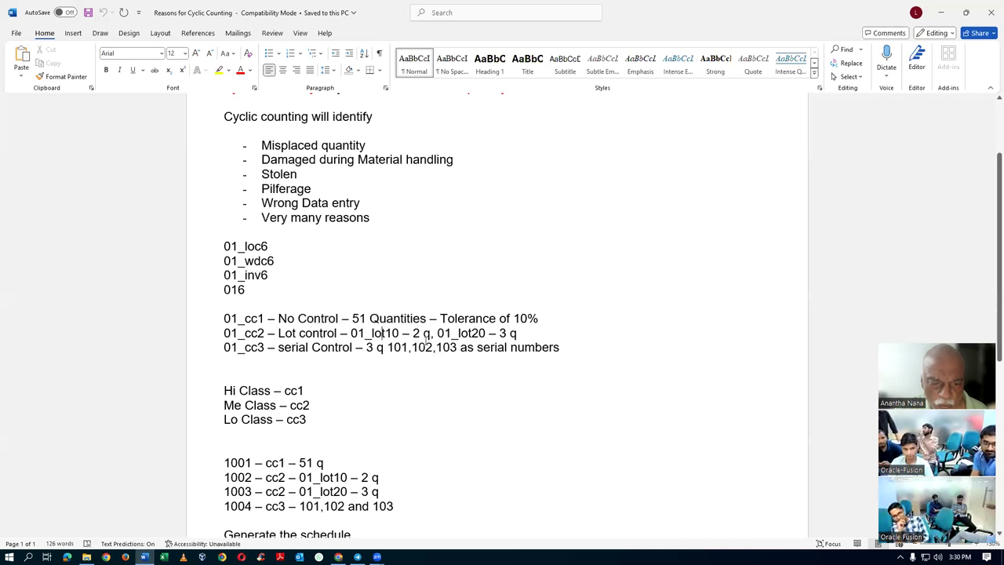
# Enter item t1002_cc2 in subinventory t10_sub_1 with transaction quantity 2.
pyautogui.hotkey('alt', 'Tab')
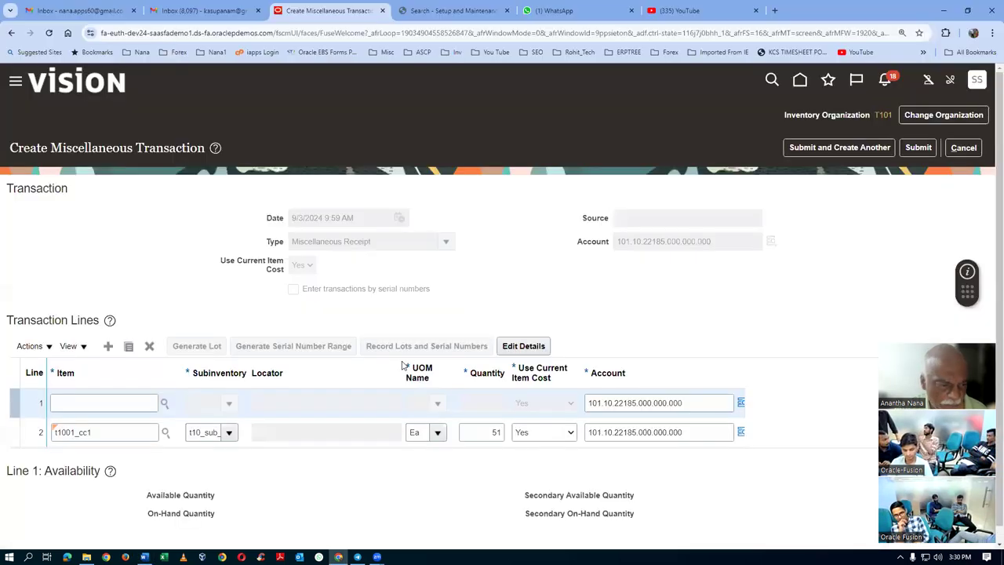
pyautogui.click(73, 407)
pyautogui.write('t1002')
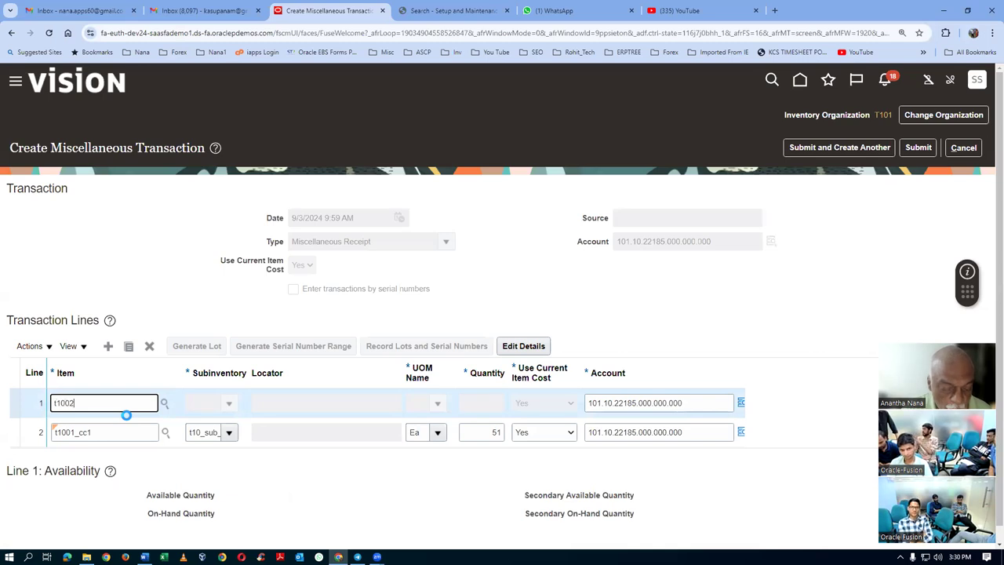
pyautogui.press('Tab')
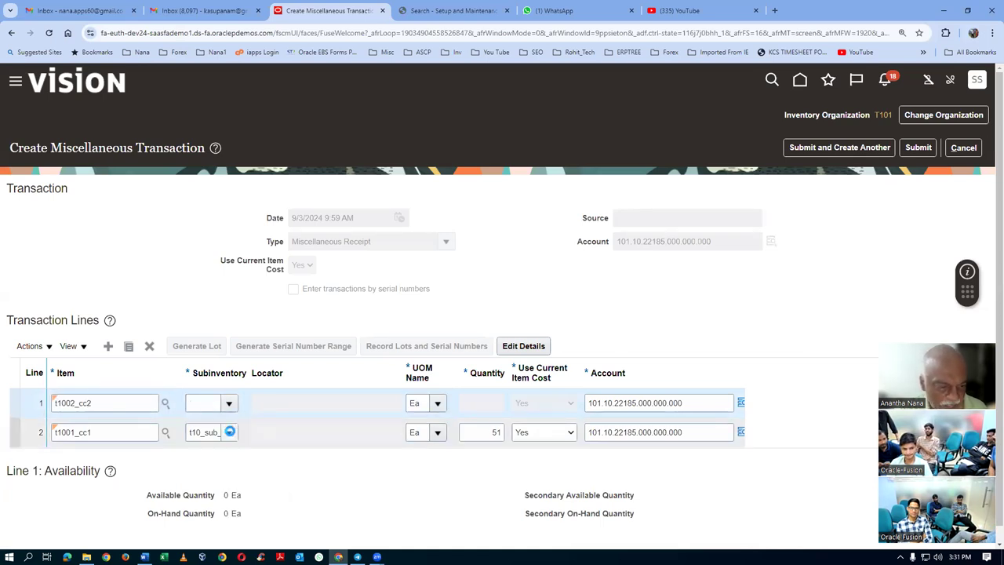
pyautogui.click(229, 402)
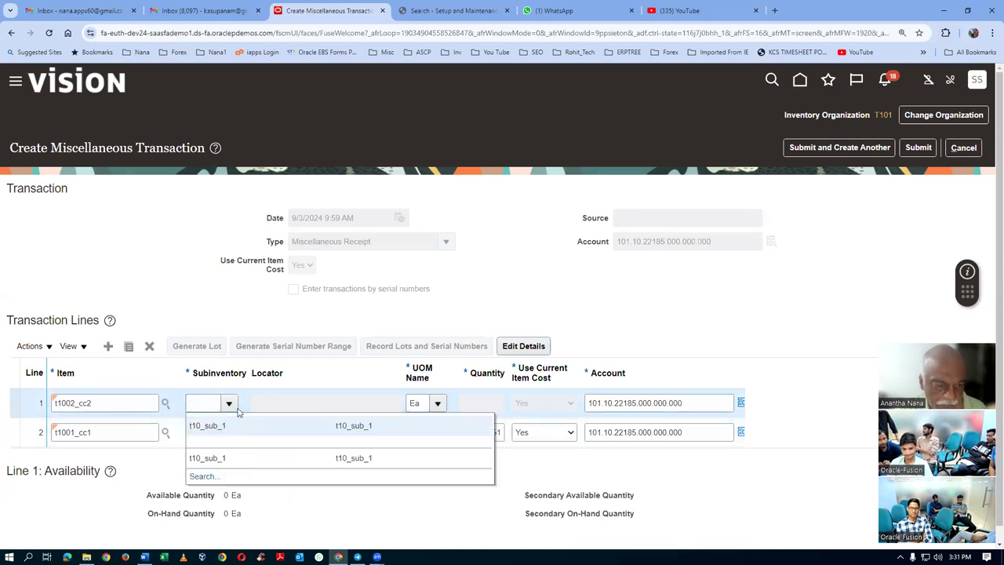
pyautogui.click(234, 428)
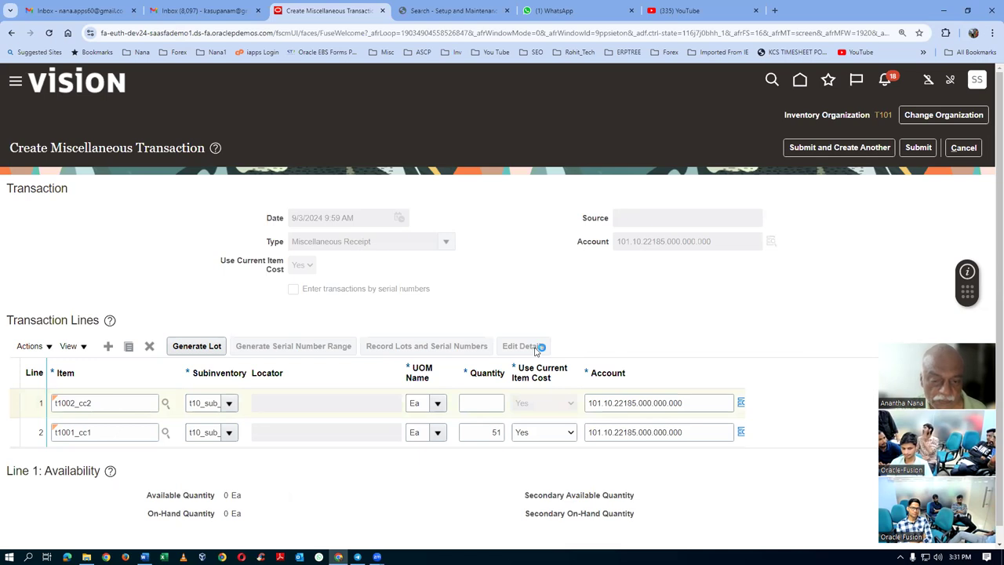
pyautogui.scroll(-2, 535, 352)
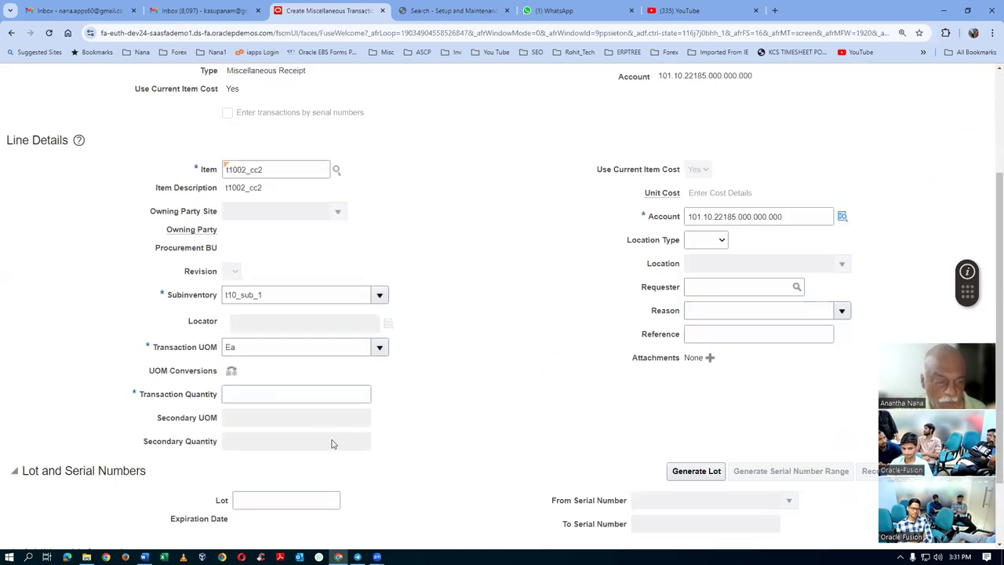
pyautogui.click(316, 393)
pyautogui.write('2')
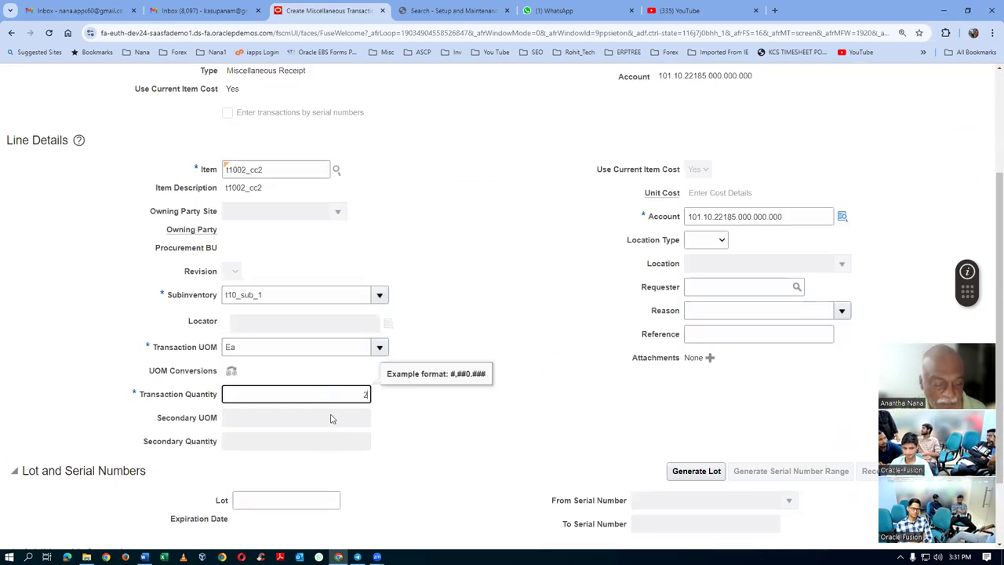
pyautogui.press('Tab')
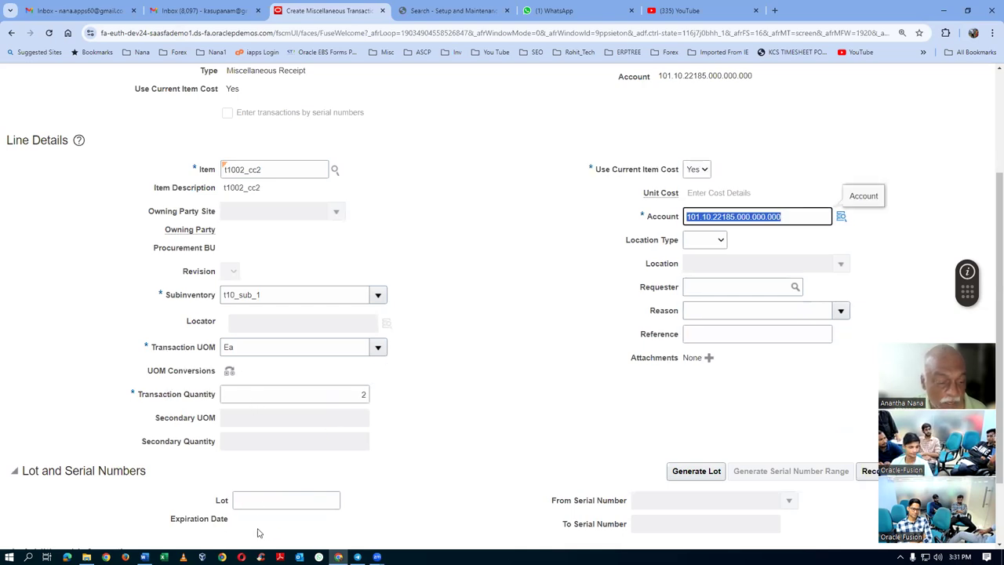
# Assign lot t10_lot_10 and re-enter the cleared quantity of 2.
pyautogui.click(260, 502)
pyautogui.hotkey('alt', 'Tab')
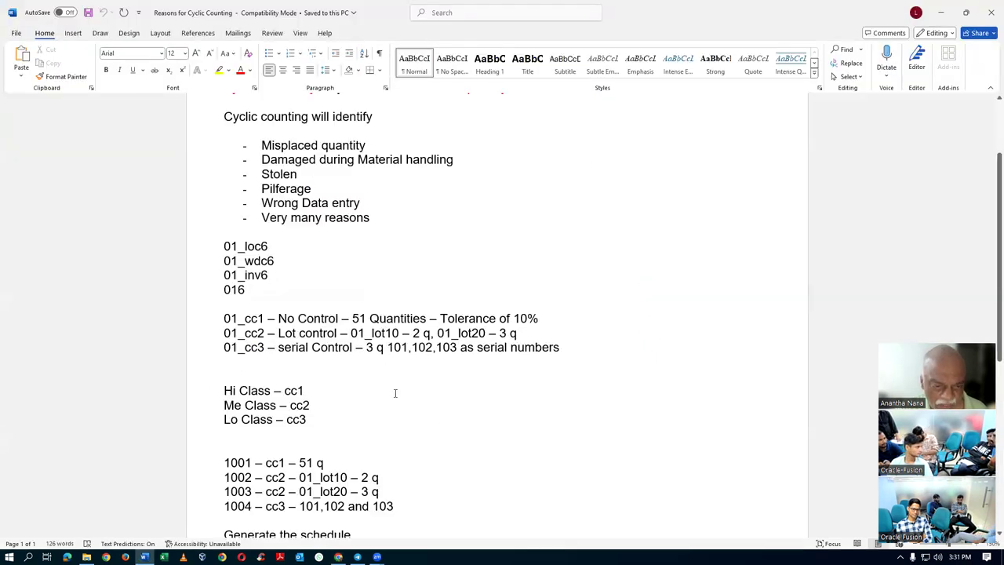
pyautogui.hotkey('alt', 'Tab')
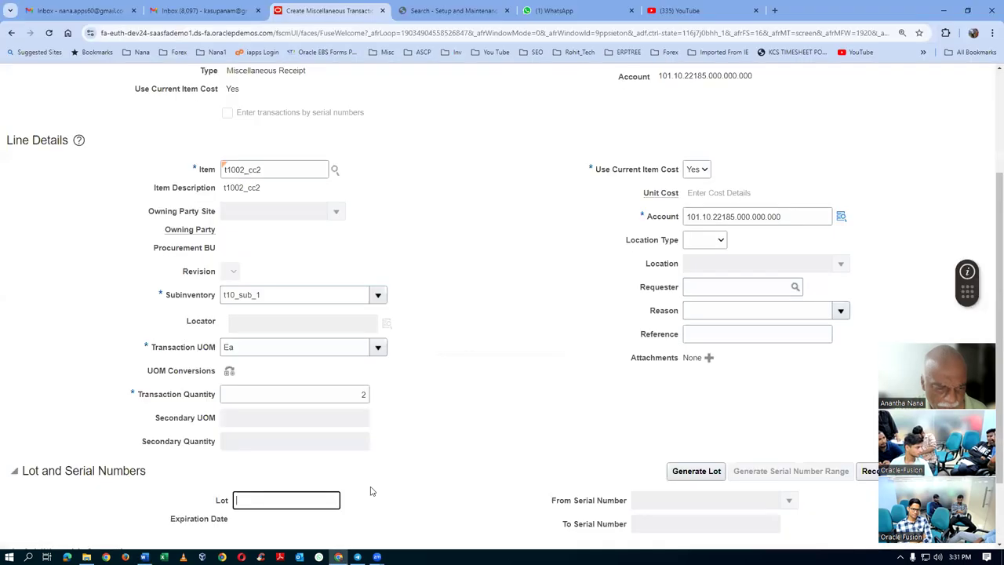
pyautogui.write('t10_lot_10')
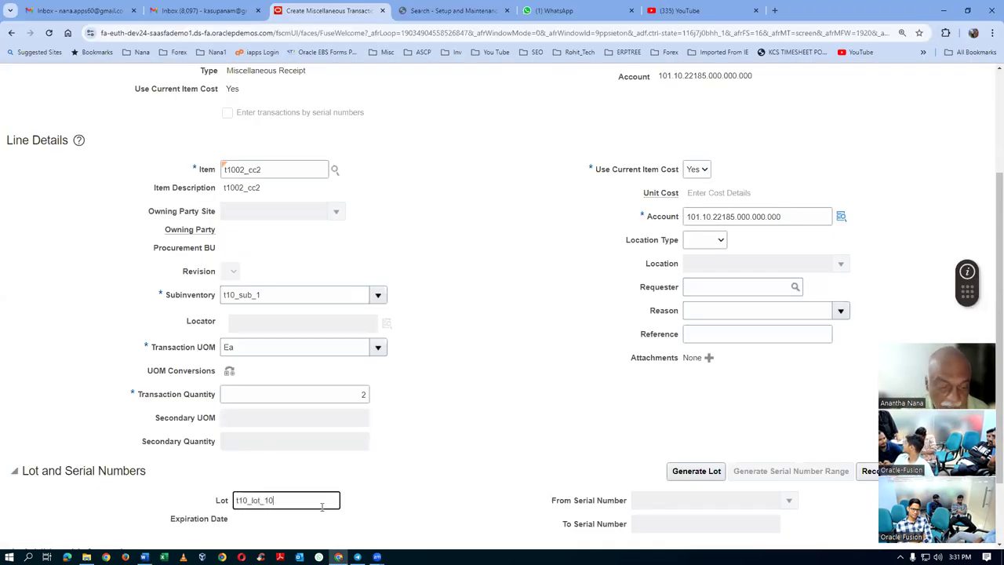
pyautogui.click(385, 451)
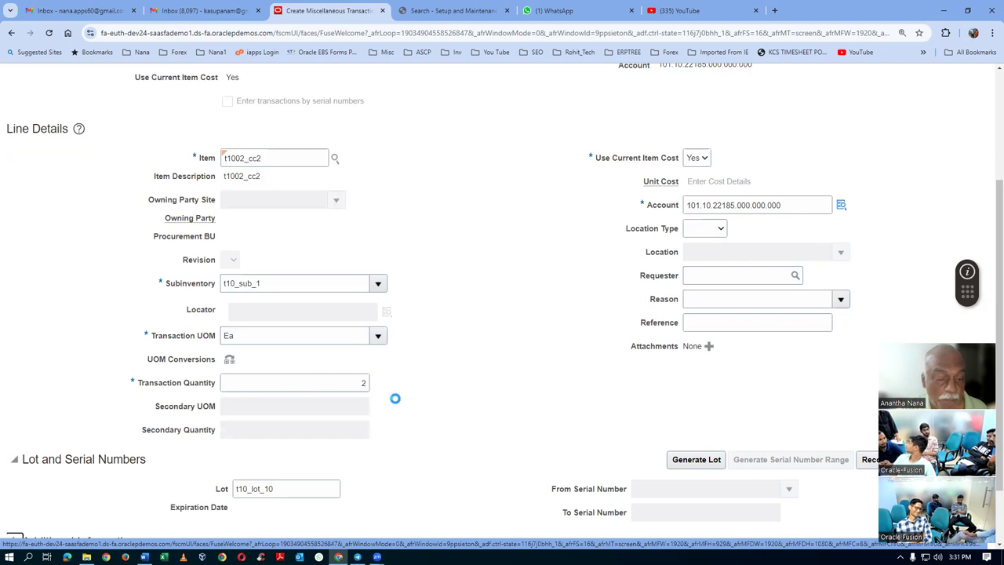
pyautogui.click(348, 384)
pyautogui.write('2')
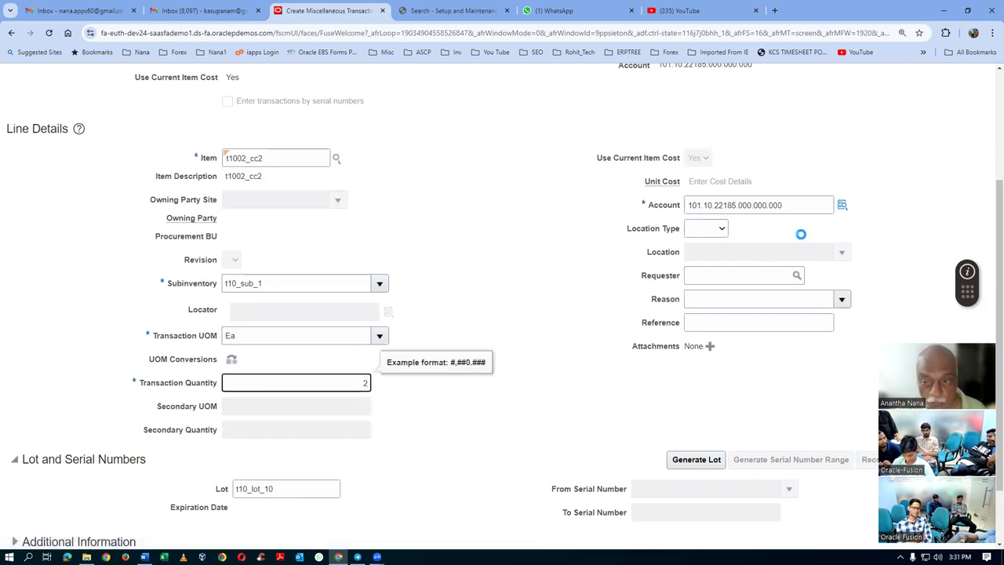
pyautogui.scroll(2, 824, 231)
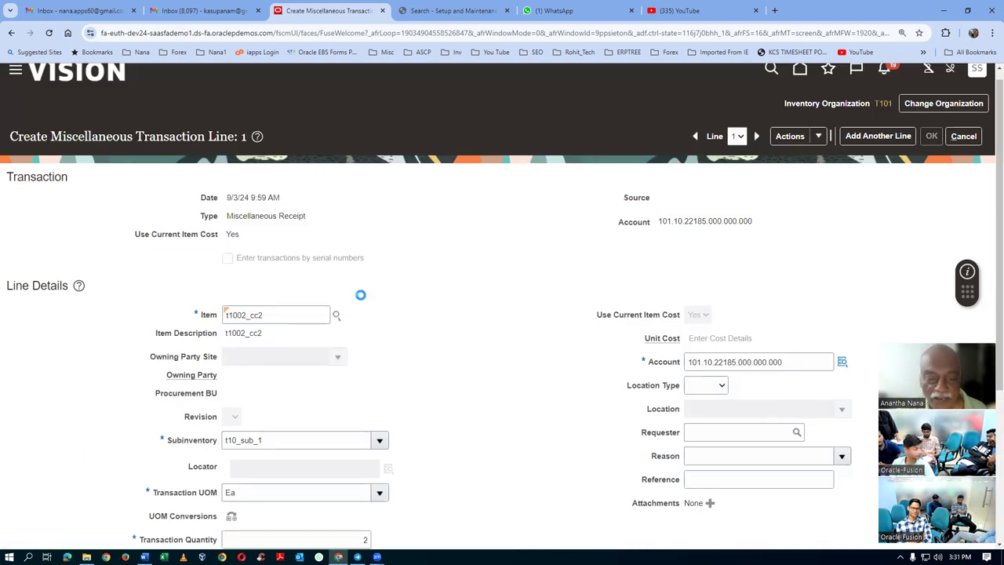
pyautogui.scroll(-1, 368, 301)
pyautogui.scroll(-1, 369, 301)
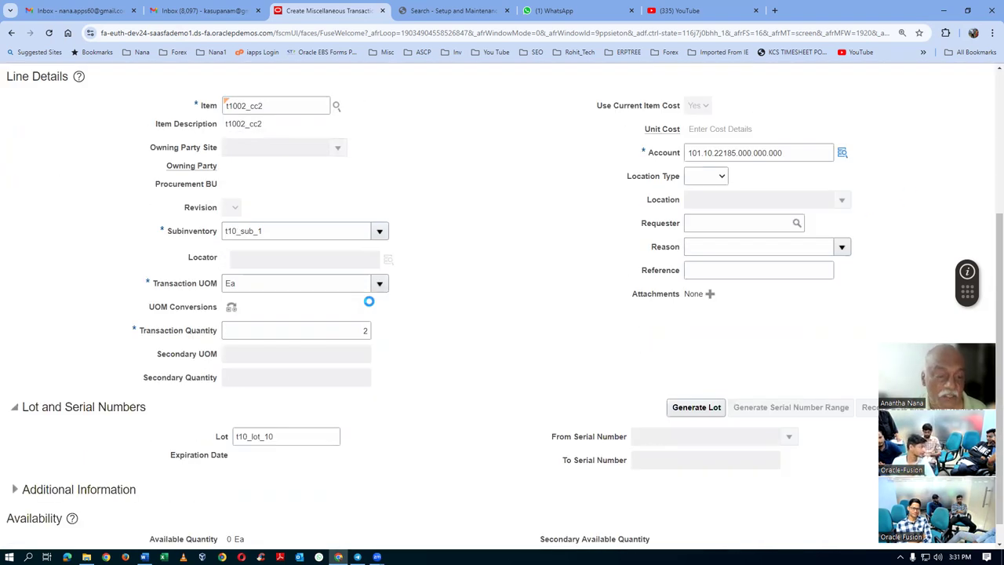
# Look up the second lot and its quantity in the Word notes.
pyautogui.hotkey('alt', 'Tab')
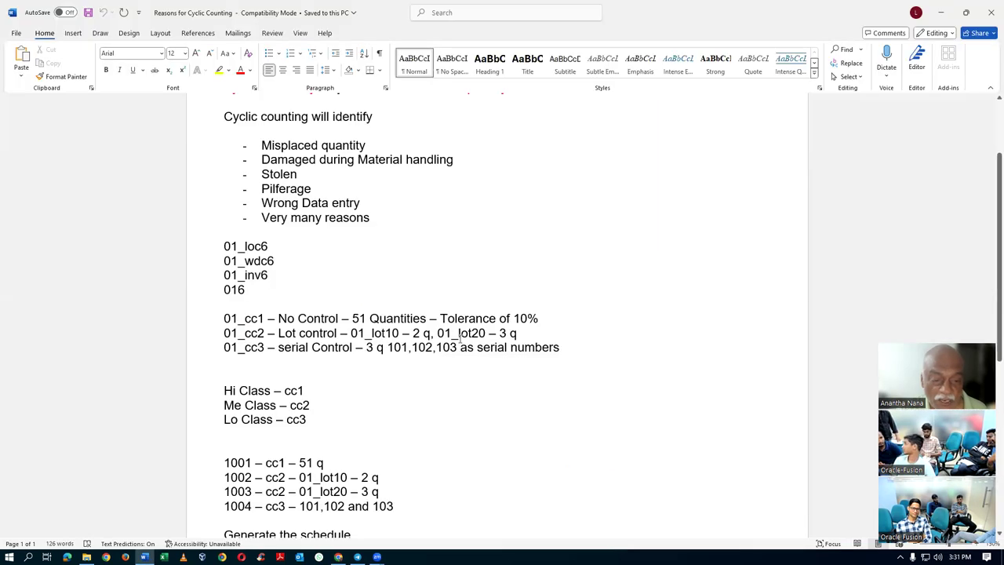
pyautogui.moveTo(437, 333); pyautogui.dragTo(520, 335)
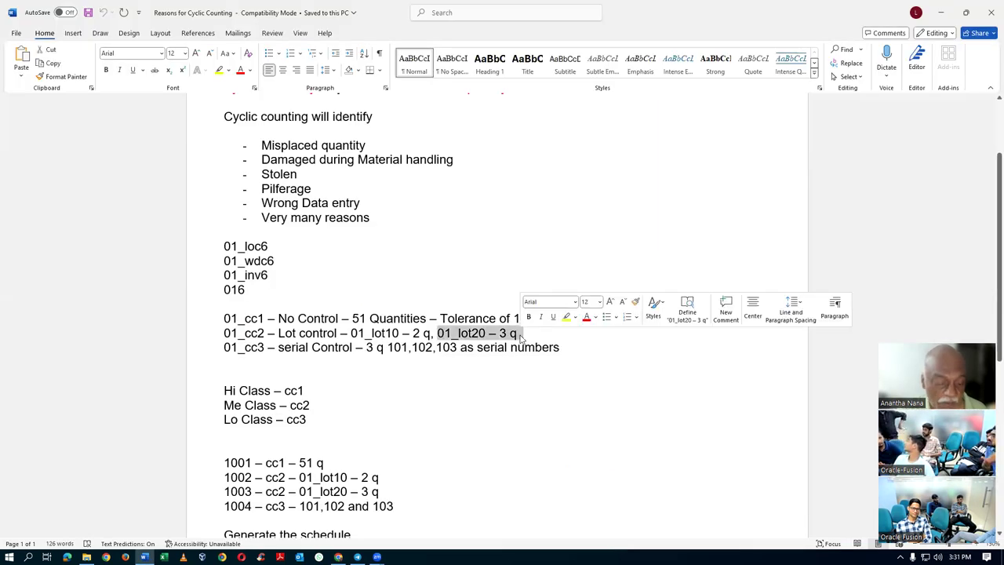
pyautogui.hotkey('alt', 'Tab')
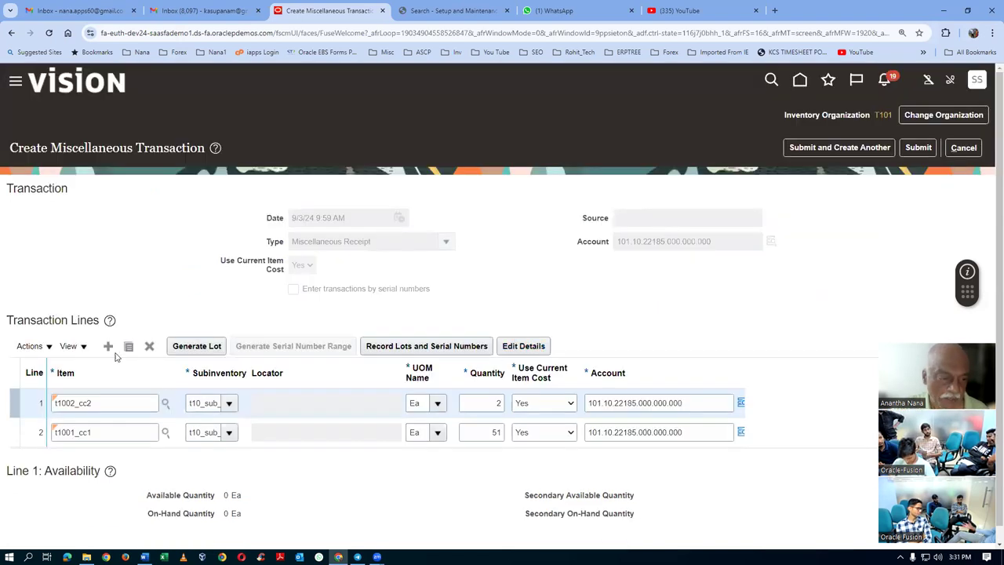
# Add a third line for t1002_cc2 in subinventory t10_sub_1 and open its Edit Details.
pyautogui.click(108, 346)
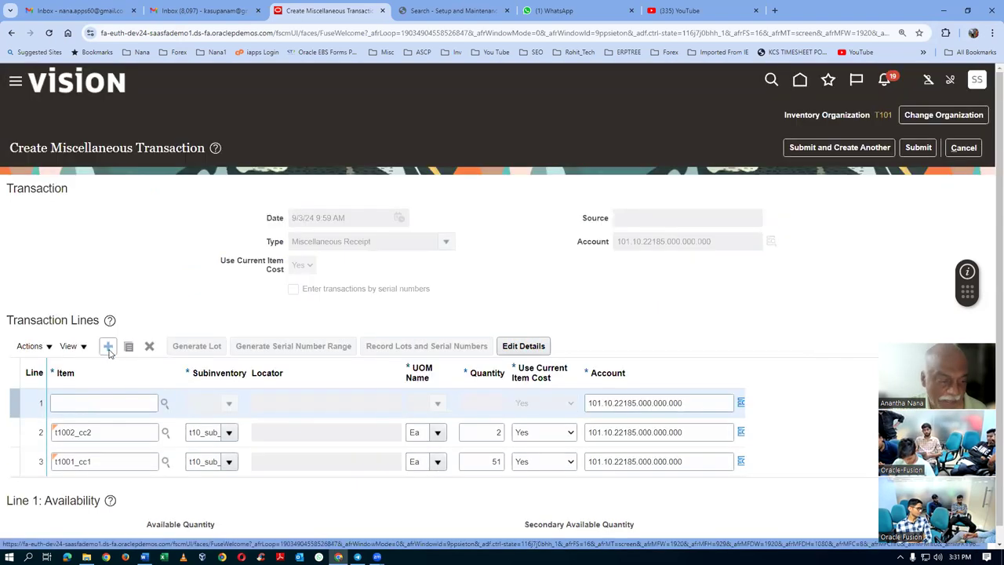
pyautogui.click(98, 403)
pyautogui.write('t1')
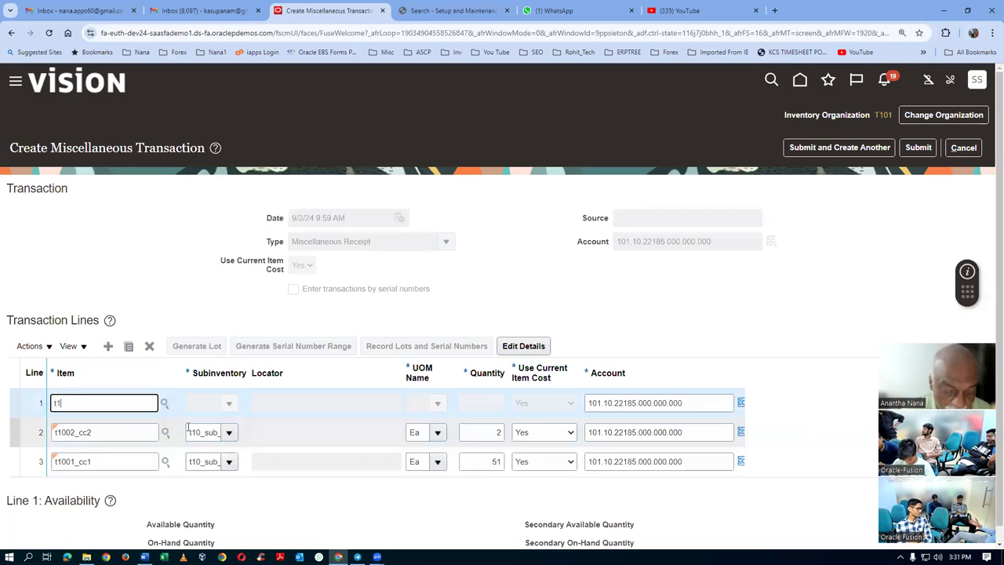
pyautogui.write('002')
pyautogui.press('Tab')
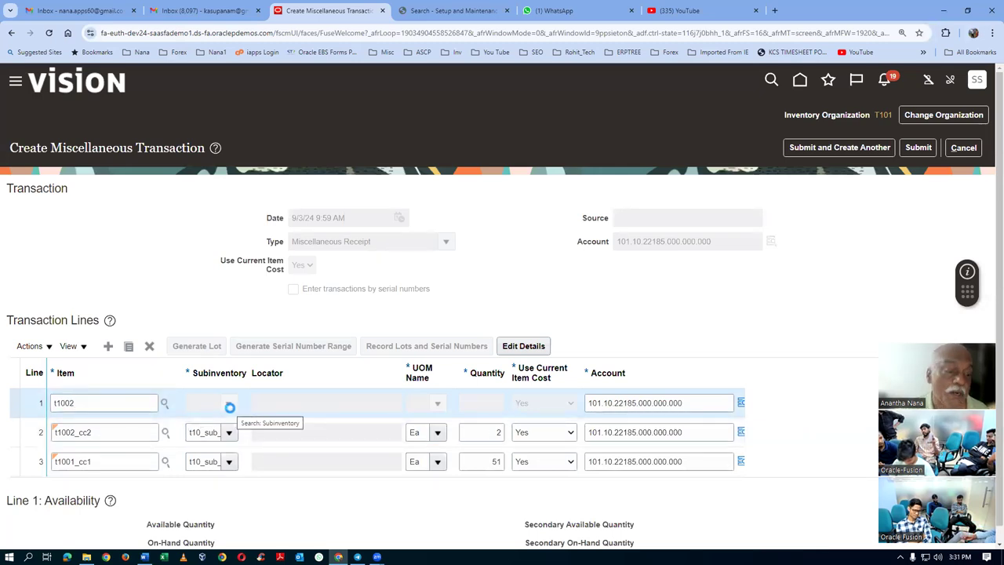
pyautogui.click(229, 405)
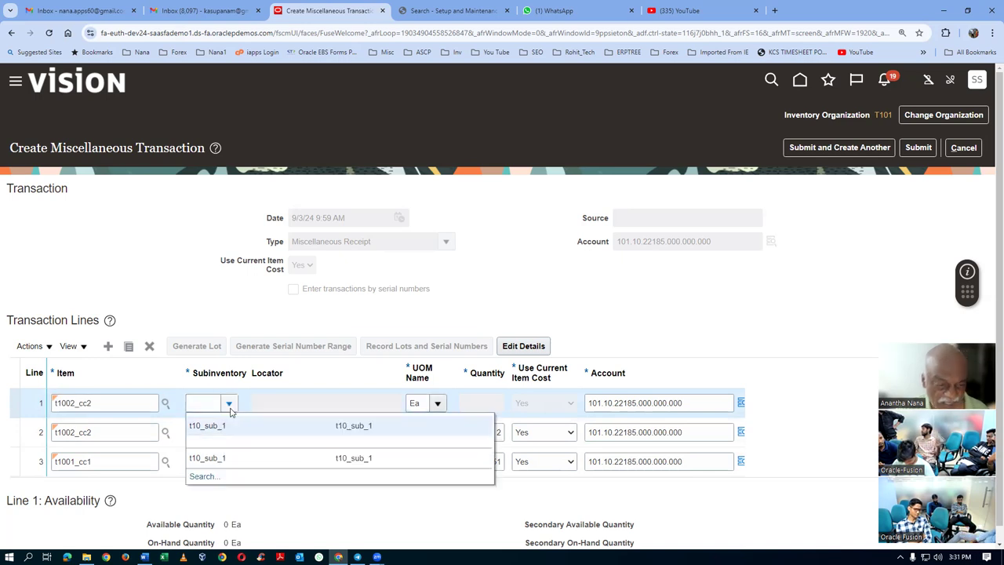
pyautogui.click(235, 435)
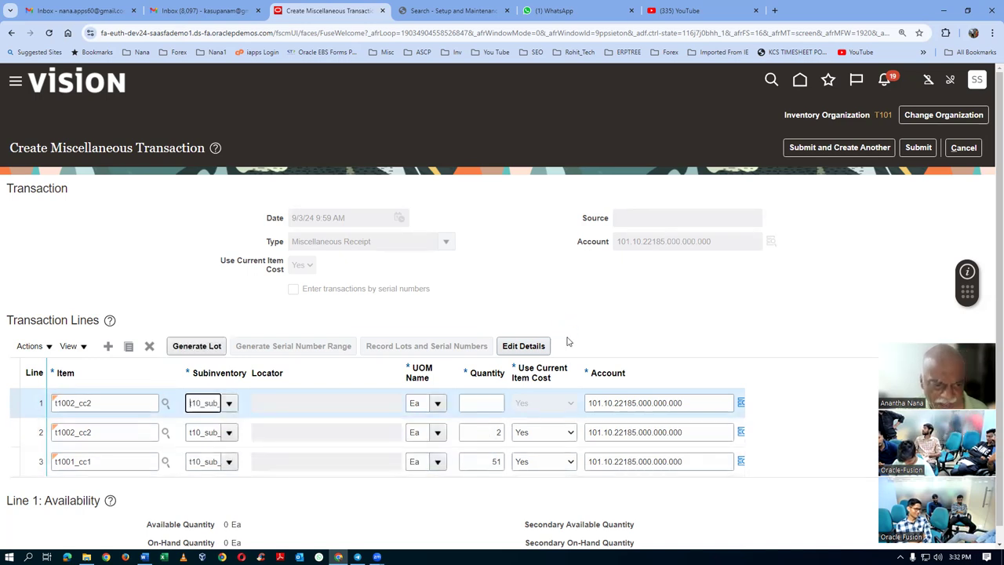
pyautogui.click(518, 352)
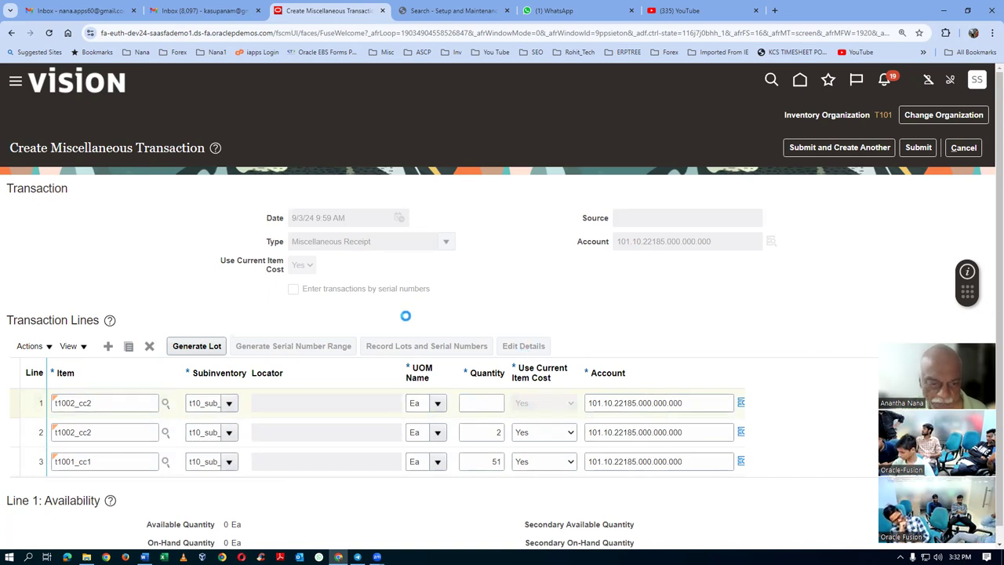
# Enter lot t10_lot_20 with transaction quantity 3 and return to the transaction lines.
pyautogui.scroll(-2, 406, 318)
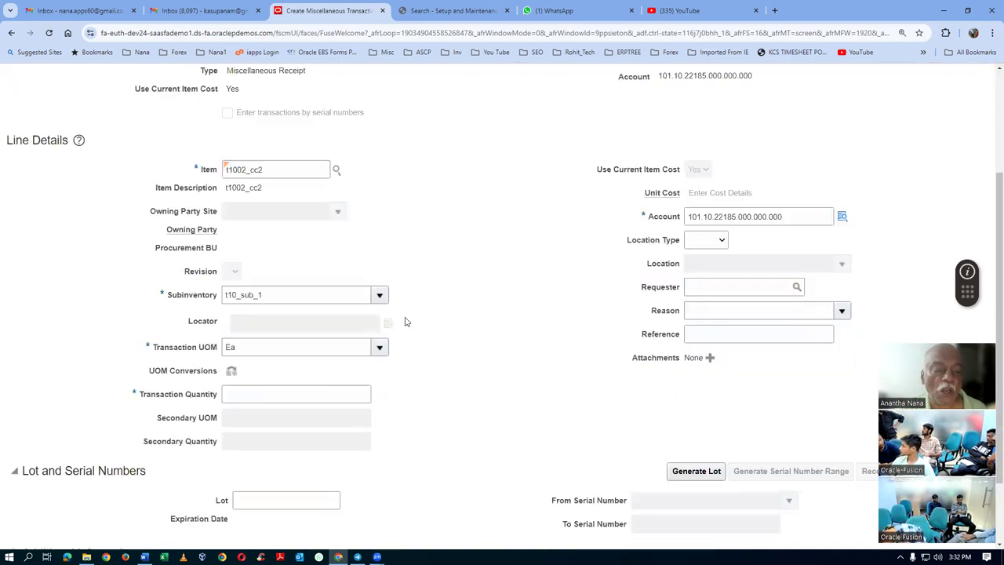
pyautogui.scroll(-1, 408, 323)
pyautogui.click(304, 410)
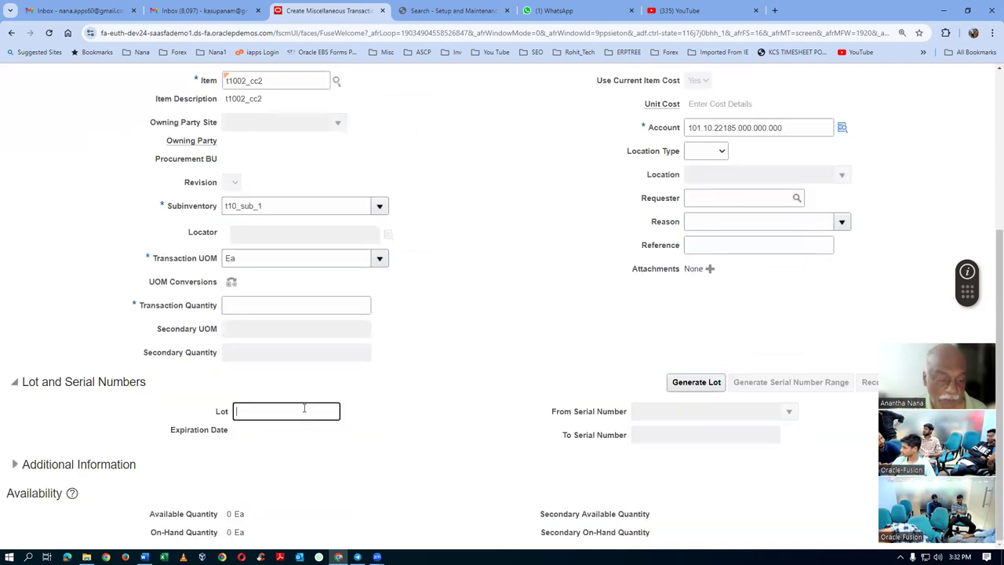
pyautogui.write('t10_lot_20')
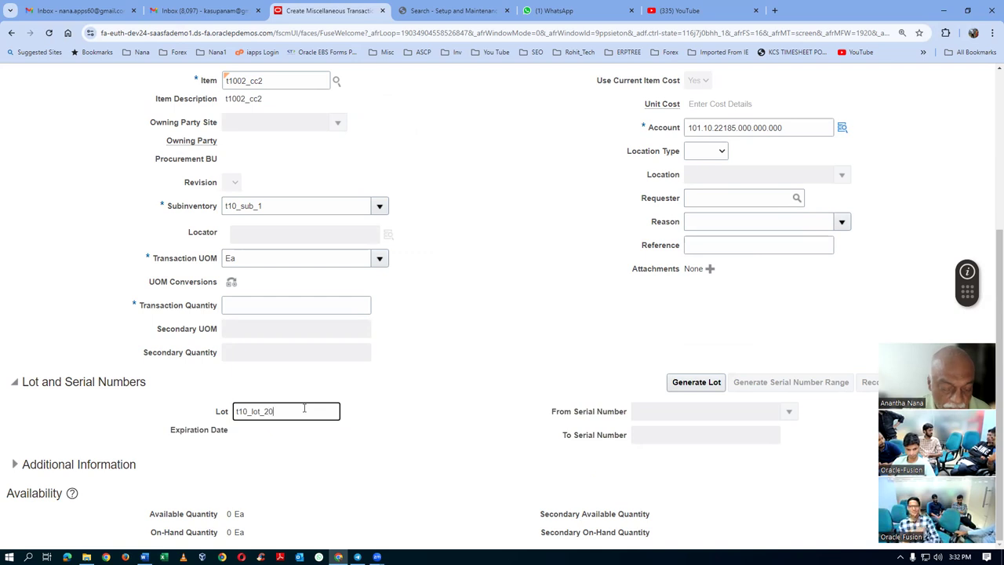
pyautogui.press('Tab')
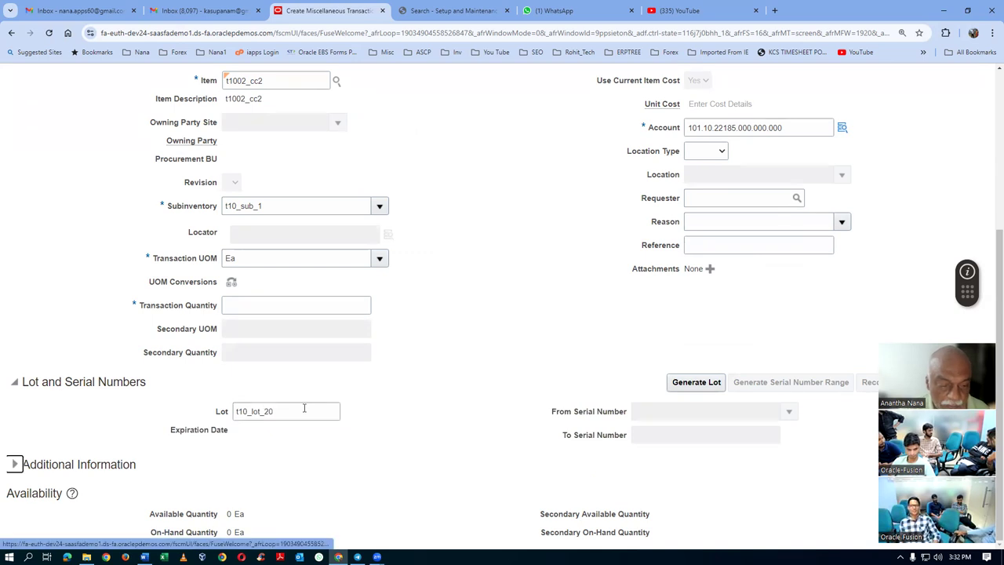
pyautogui.hotkey('alt', 'Tab')
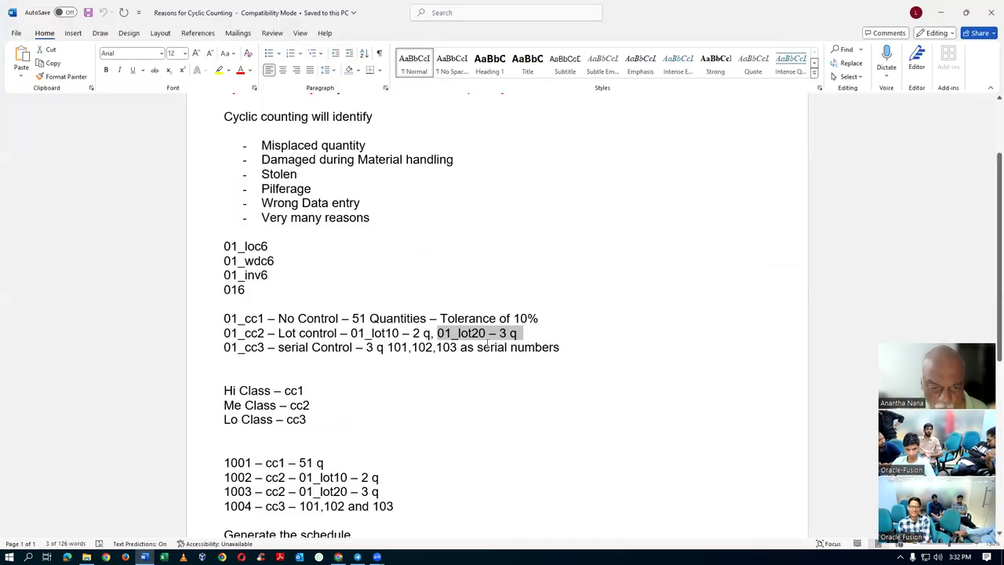
pyautogui.hotkey('alt', 'Tab')
pyautogui.click(324, 305)
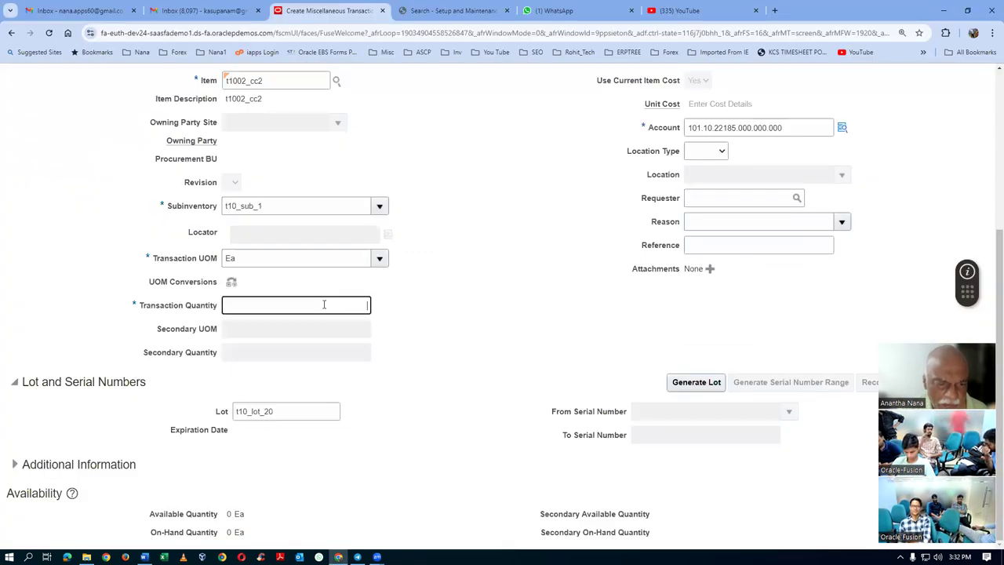
pyautogui.write('3')
pyautogui.click(608, 330)
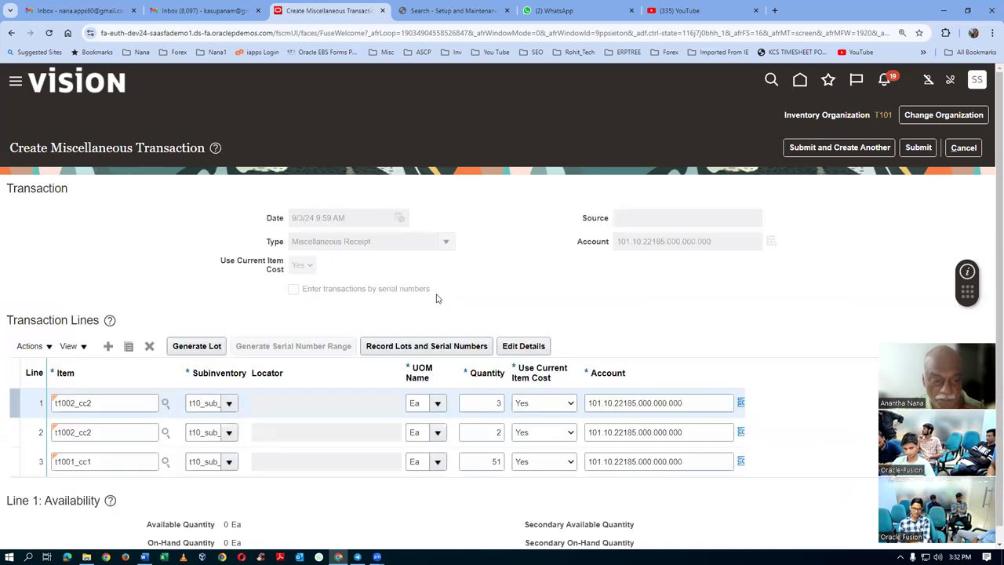
# Add a fourth line for t1004_cc4 in t10_sub with quantity 1, then submit the receipt.
pyautogui.click(108, 347)
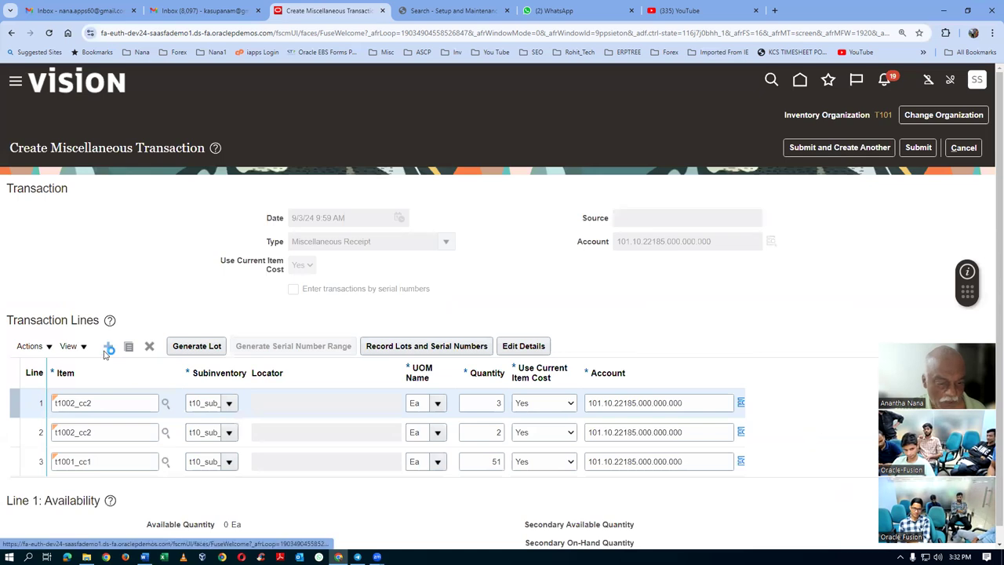
pyautogui.click(89, 405)
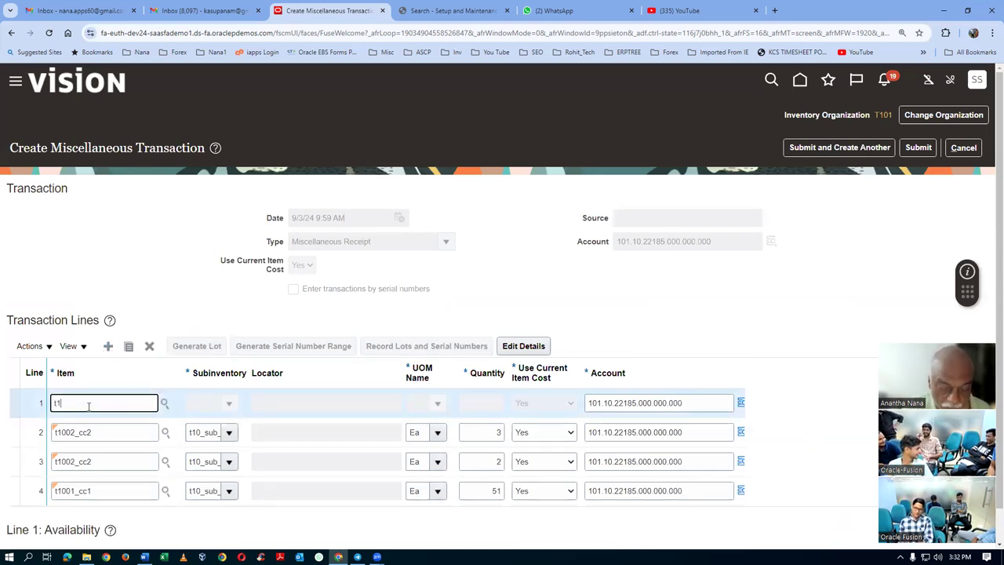
pyautogui.write('t1004')
pyautogui.press('Tab')
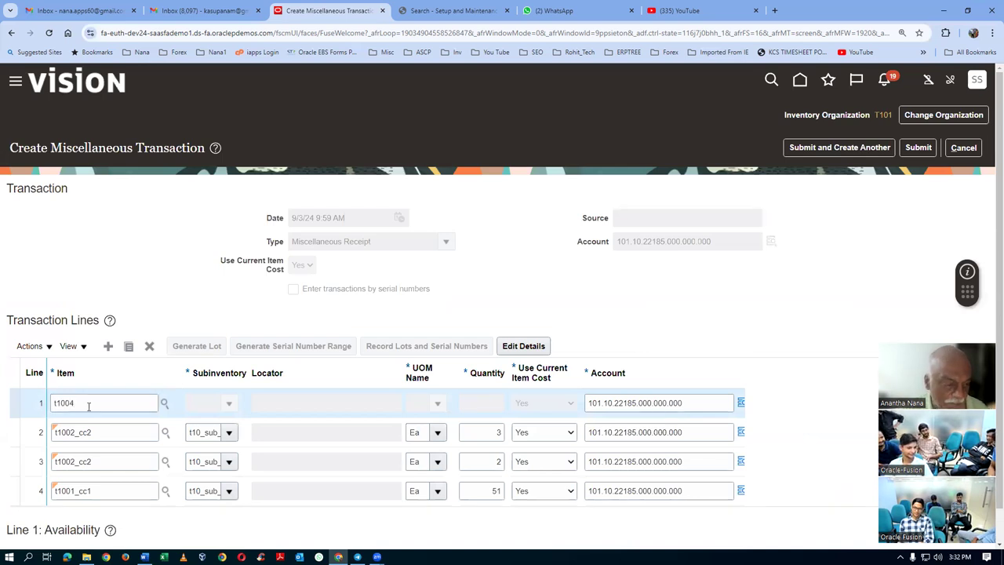
pyautogui.click(227, 404)
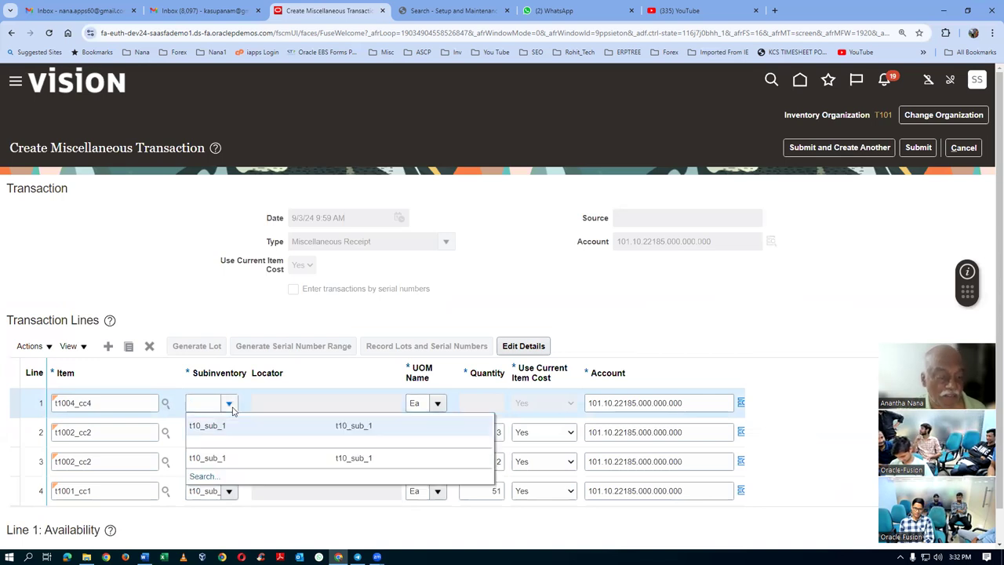
pyautogui.click(224, 423)
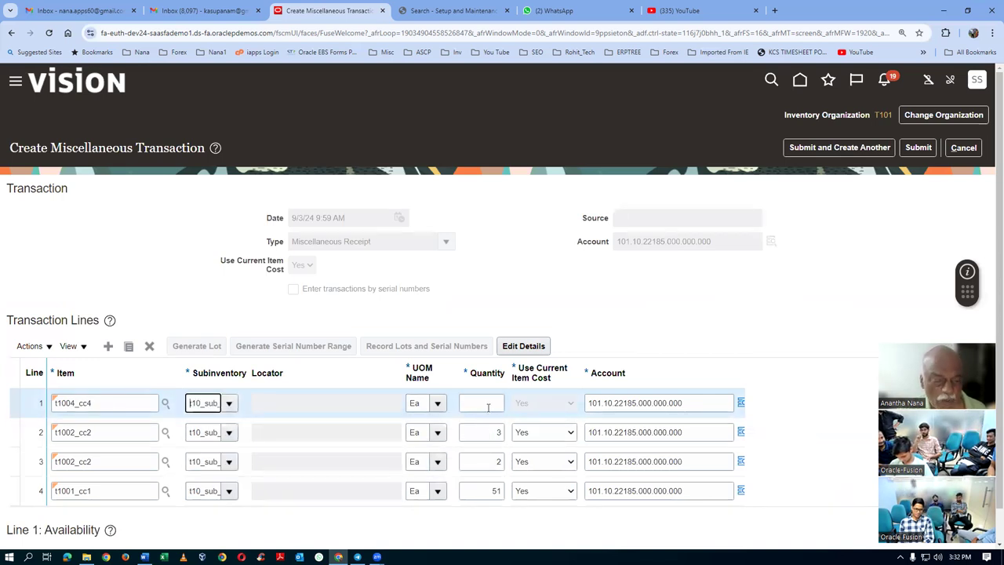
pyautogui.click(487, 405)
pyautogui.write('1')
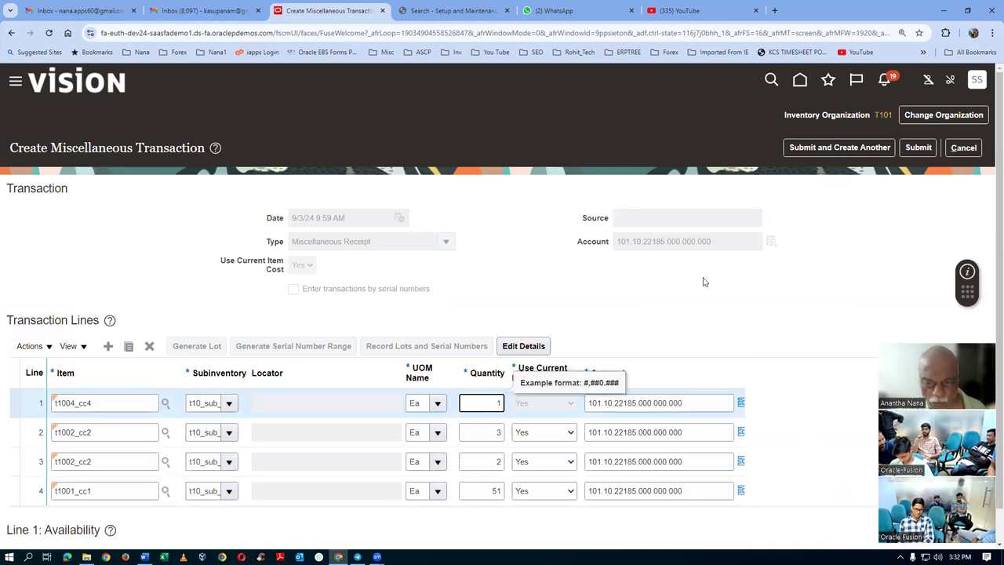
pyautogui.click(709, 276)
pyautogui.click(929, 150)
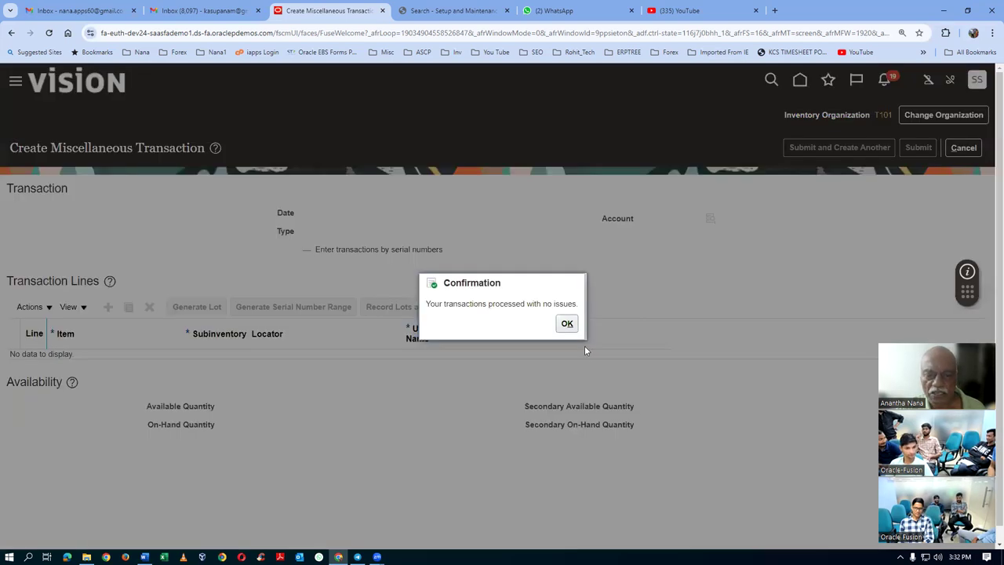
# Dismiss the receipt confirmation and go to Setup and Maintenance.
pyautogui.click(567, 324)
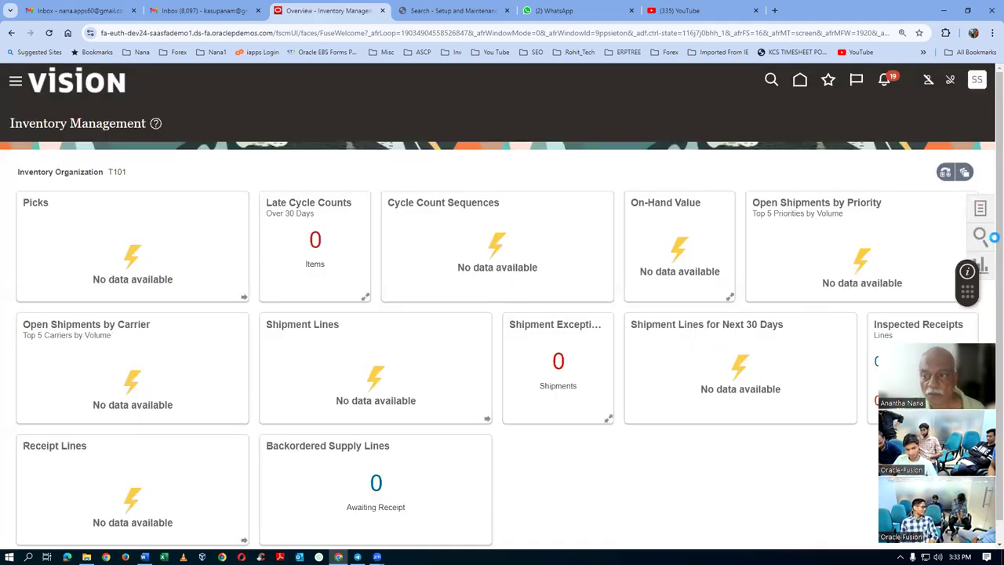
pyautogui.click(977, 82)
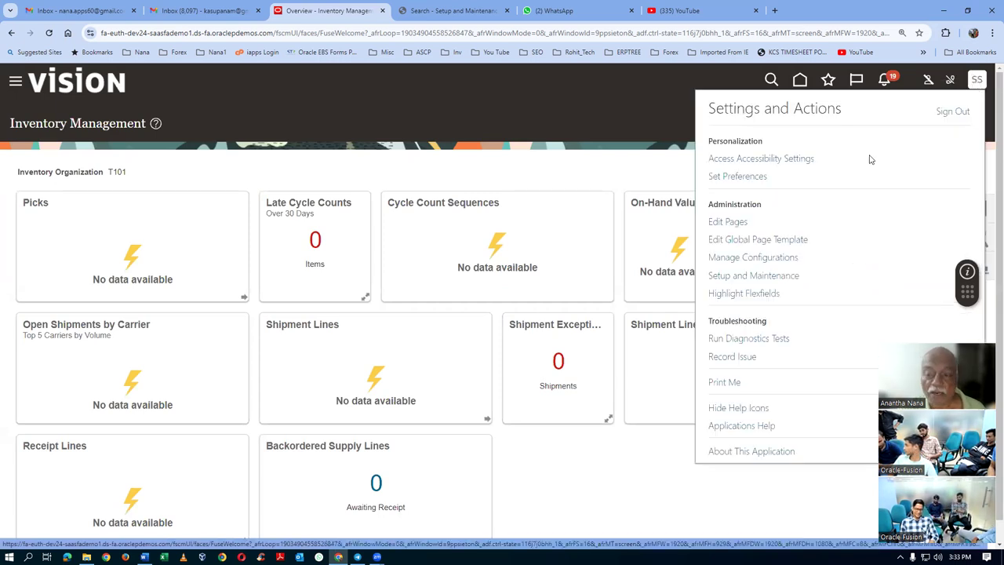
pyautogui.click(733, 279)
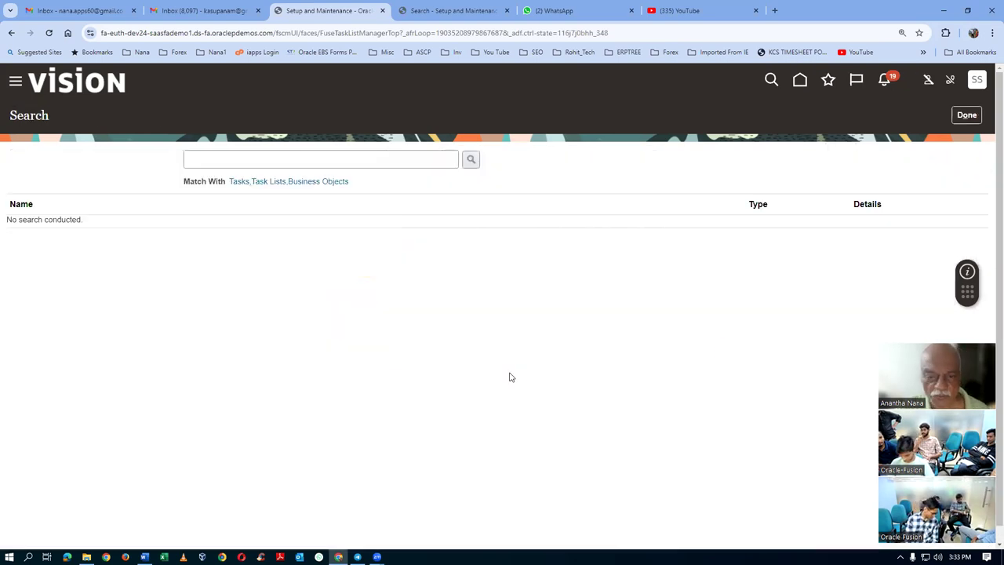
# Search tasks for man%abc% and open Manage ABC Classification Sets.
pyautogui.click(210, 161)
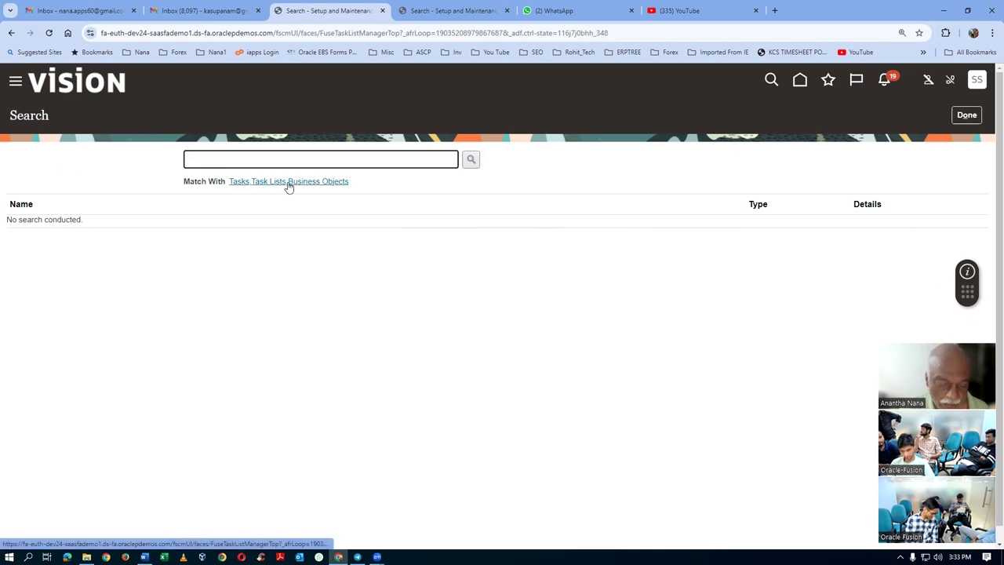
pyautogui.write('man%')
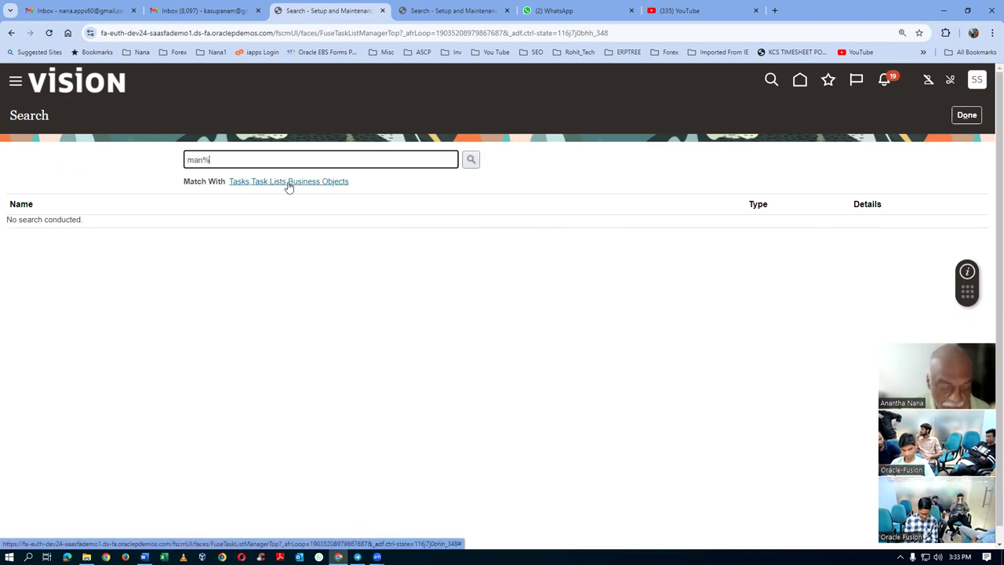
pyautogui.write('abc%')
pyautogui.press('Return')
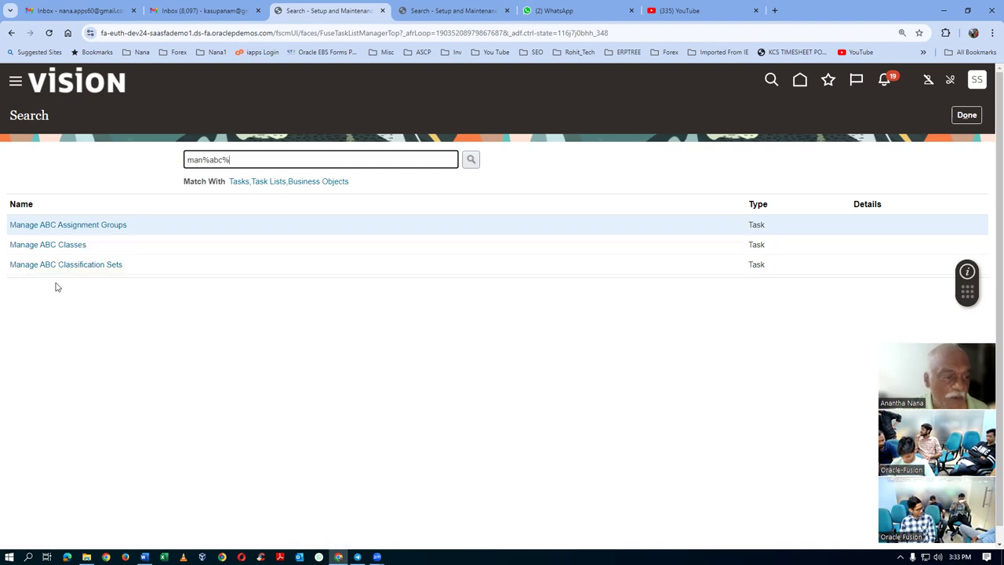
pyautogui.click(92, 266)
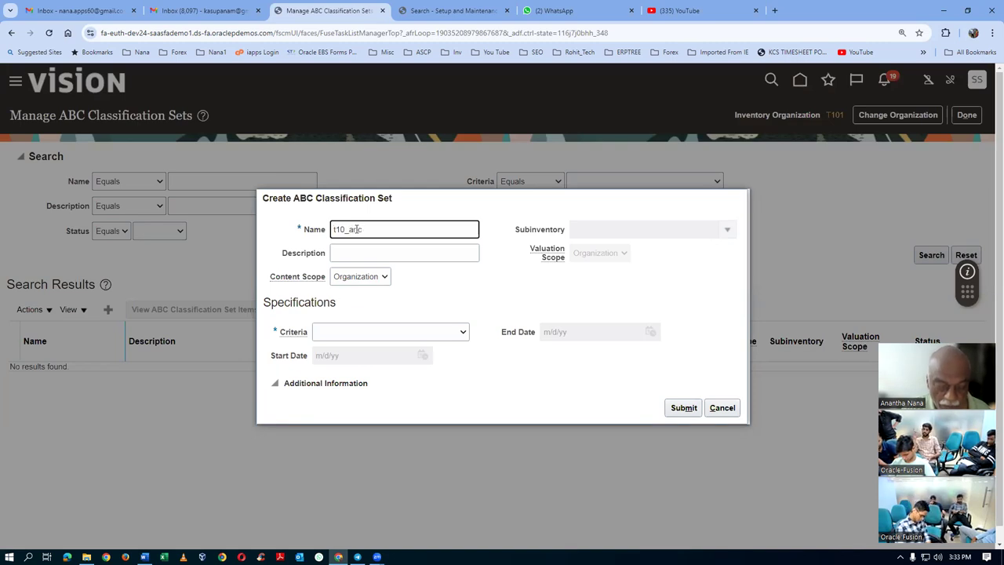
# Name the draft classification set and paste the same name into Description.
pyautogui.write('classific')
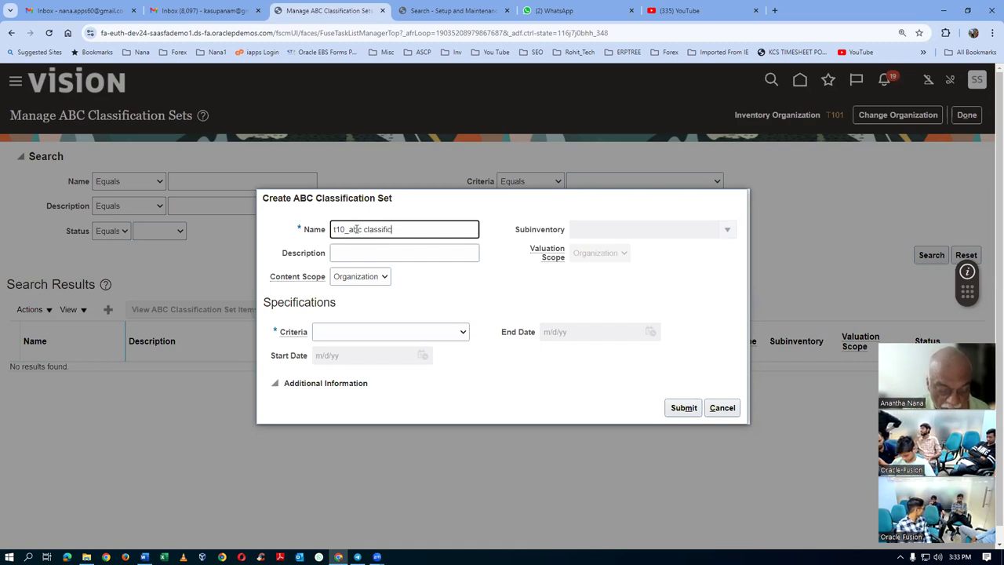
pyautogui.write('ation se')
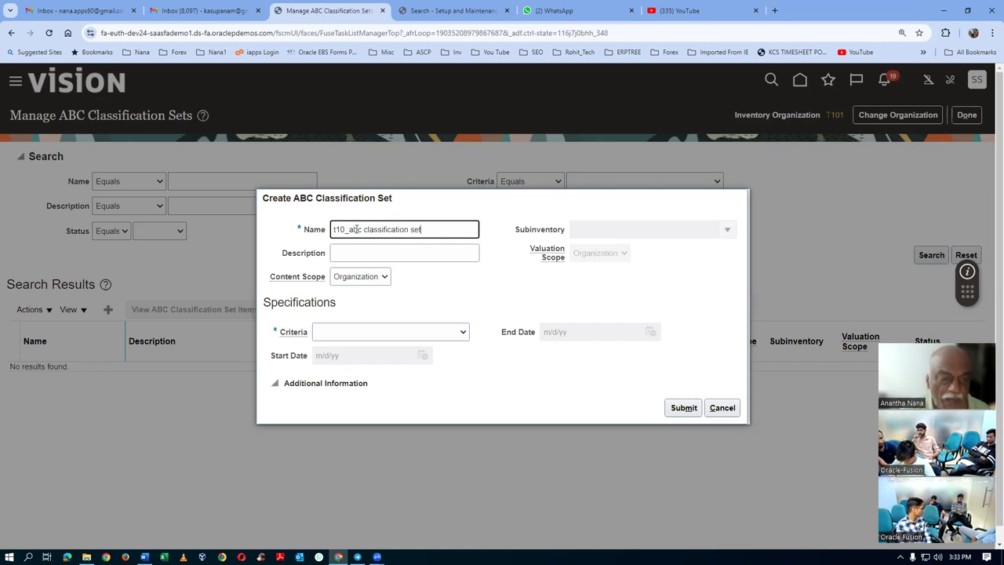
pyautogui.write('t')
pyautogui.moveTo(421, 230); pyautogui.dragTo(239, 260)
pyautogui.hotkey('ctrl', 'c')
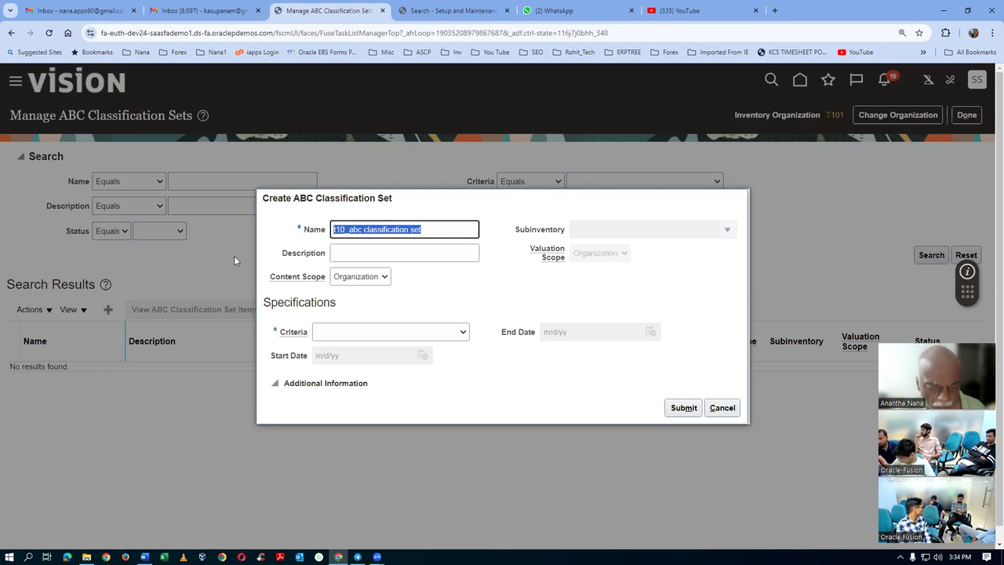
pyautogui.click(378, 252)
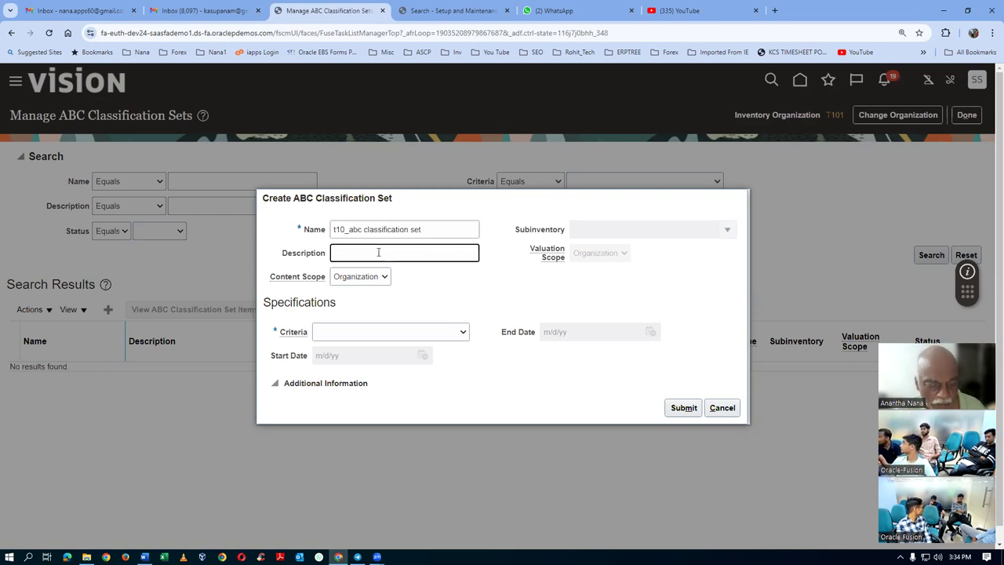
pyautogui.hotkey('ctrl', 'v')
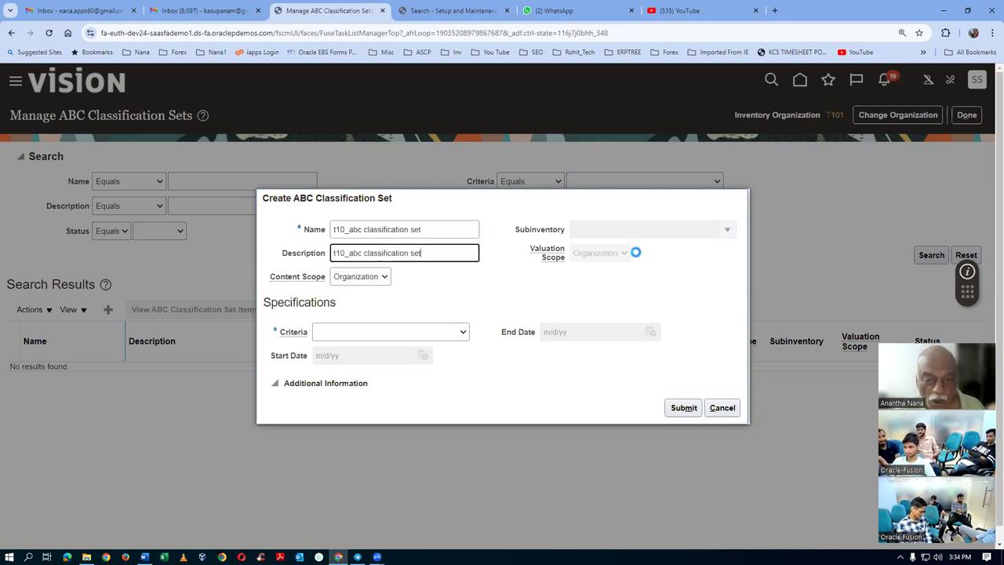
# Try subinventory content and valuation scopes, revert content to Organization, then cancel the draft.
pyautogui.click(377, 277)
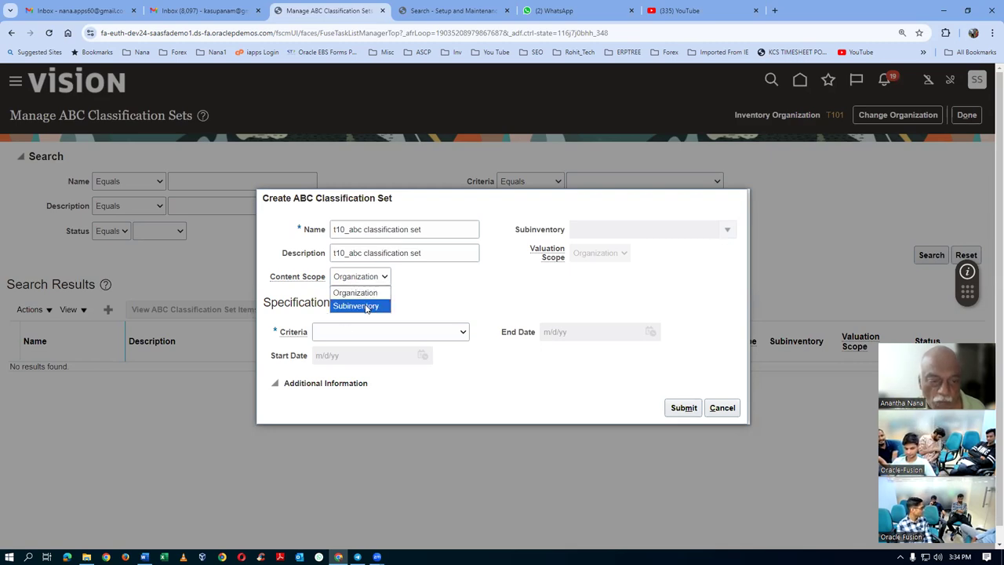
pyautogui.click(367, 307)
pyautogui.click(592, 257)
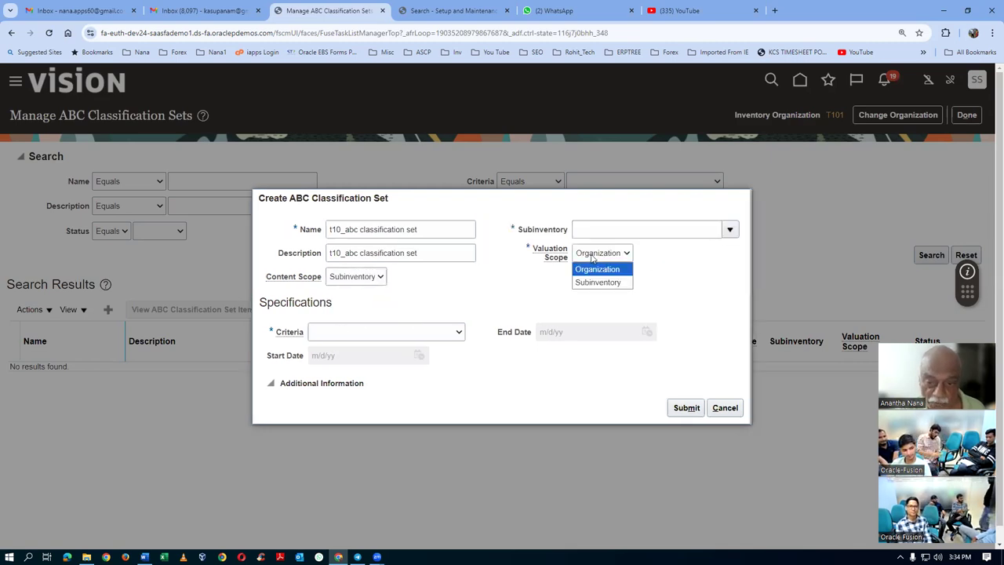
pyautogui.click(595, 280)
pyautogui.click(364, 283)
pyautogui.click(357, 289)
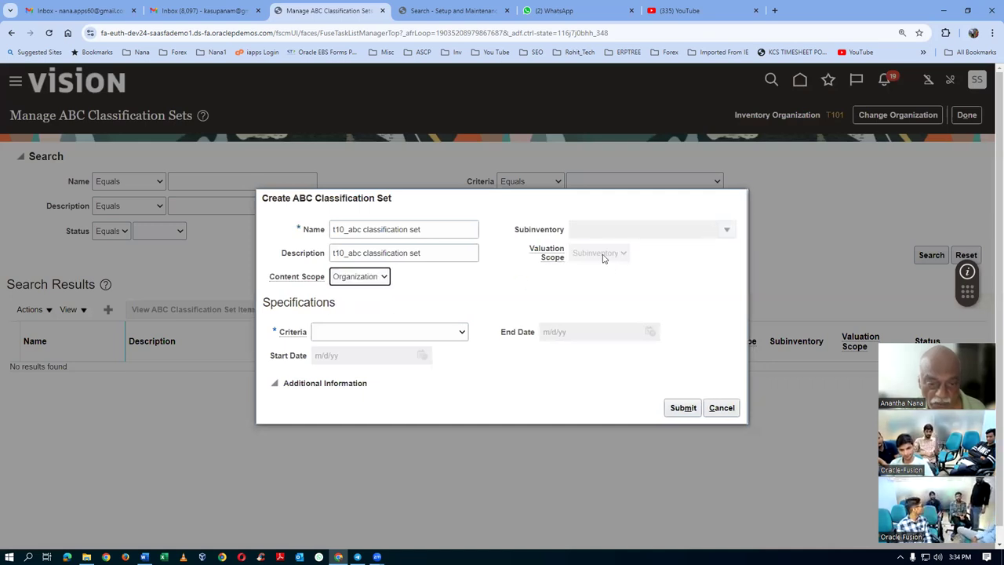
pyautogui.click(580, 299)
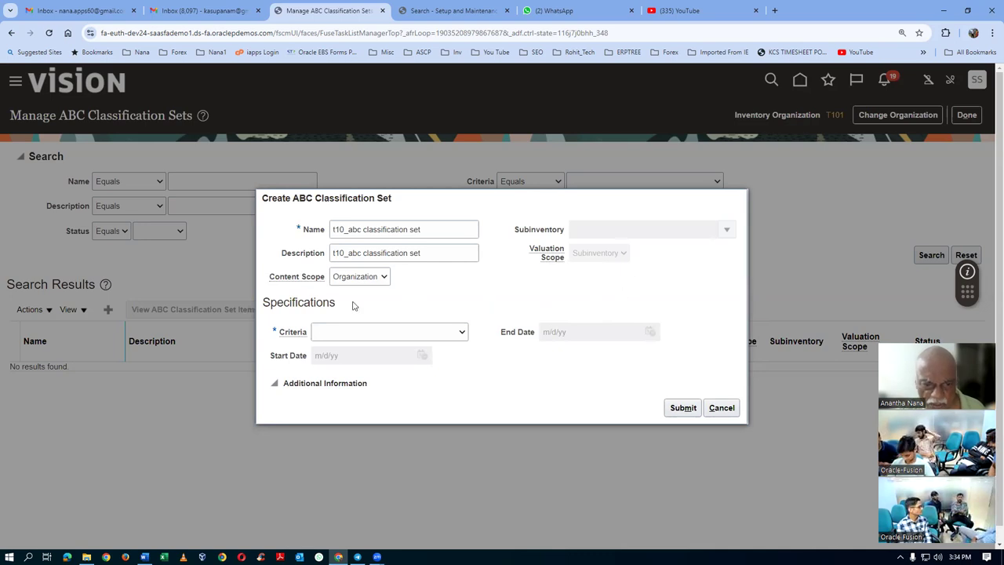
pyautogui.click(722, 408)
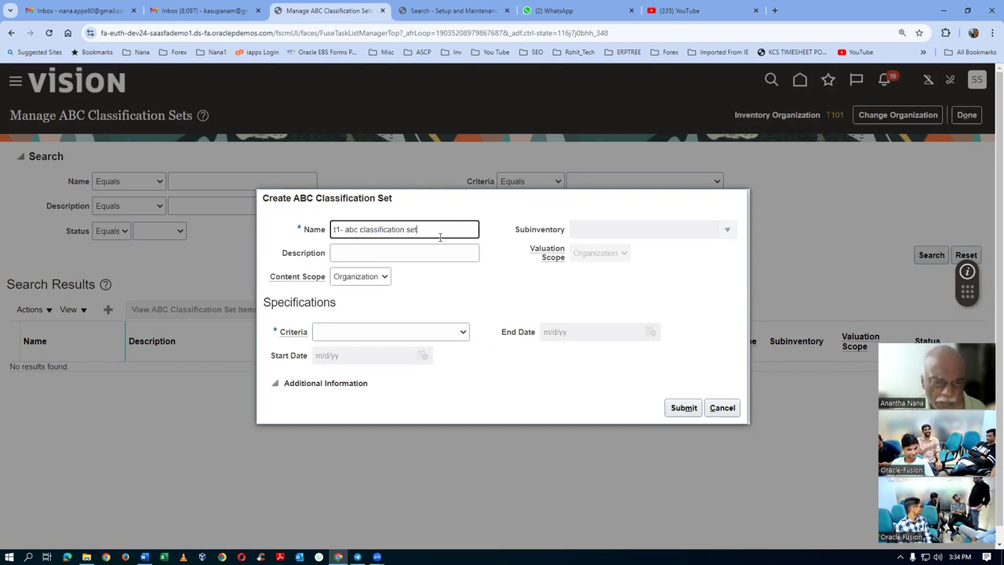
# Correct the name to 't10 abc classification set' and copy it into Description.
pyautogui.hotkey('ctrl', 'a')
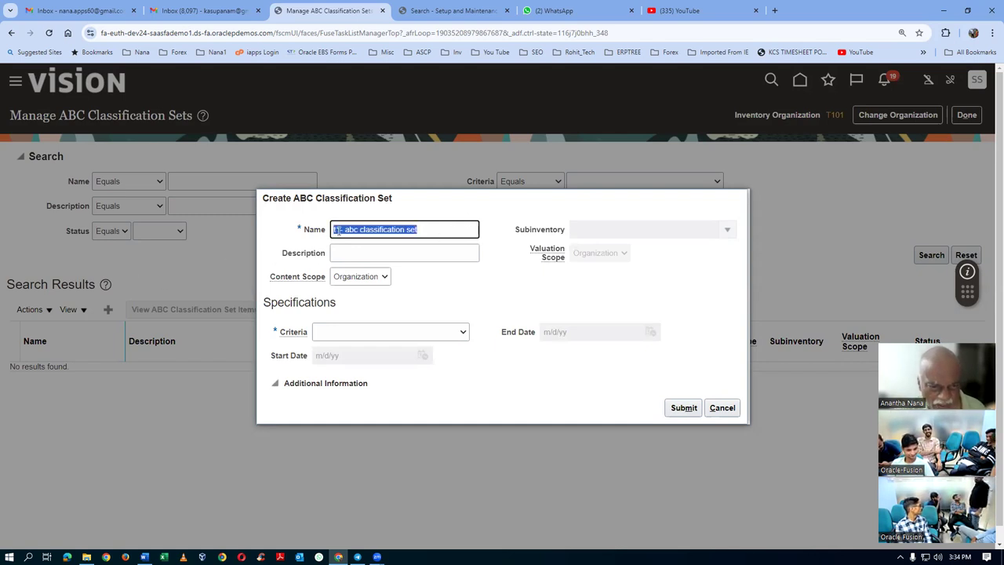
pyautogui.click(339, 229)
pyautogui.write('0')
pyautogui.press('Delete')
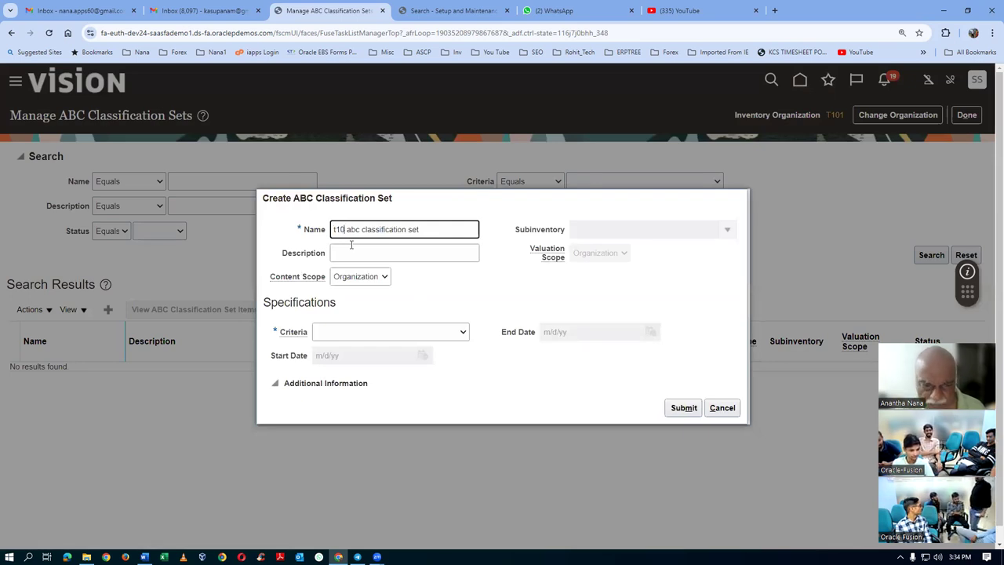
pyautogui.hotkey('ctrl', 'a')
pyautogui.hotkey('ctrl', 'c')
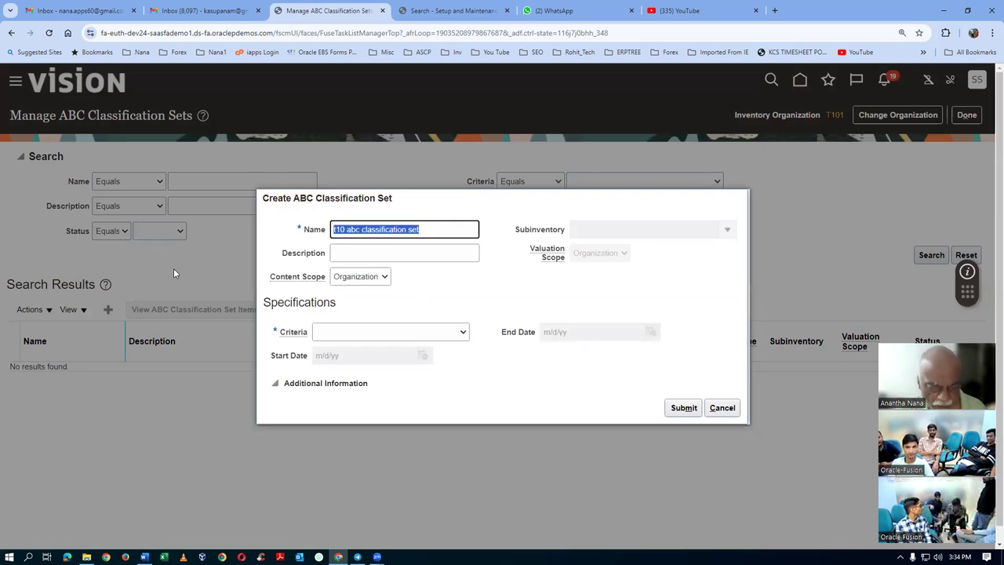
pyautogui.click(332, 255)
pyautogui.hotkey('ctrl', 'v')
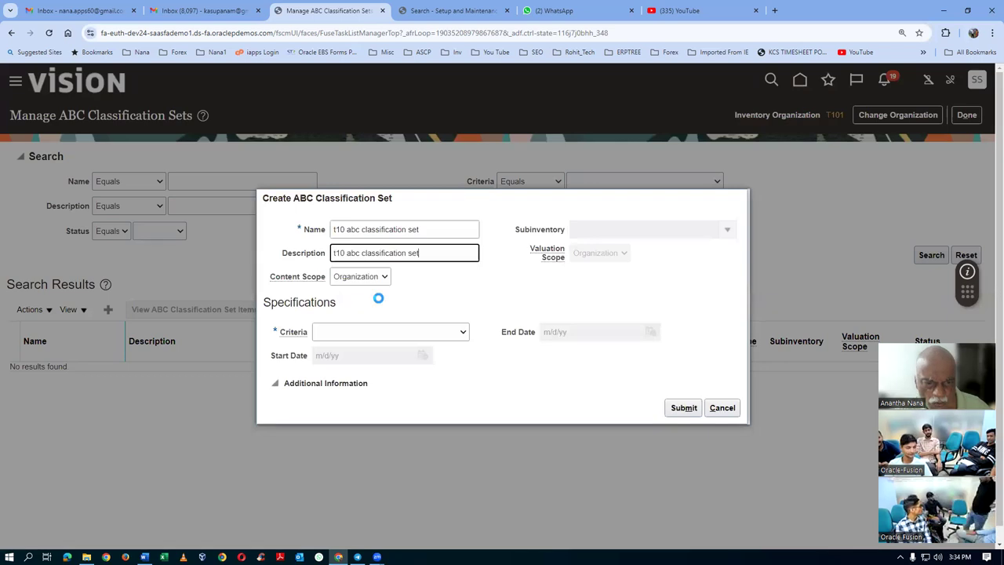
# Choose Current on-hand quantity as the criteria and submit the classification set.
pyautogui.click(397, 334)
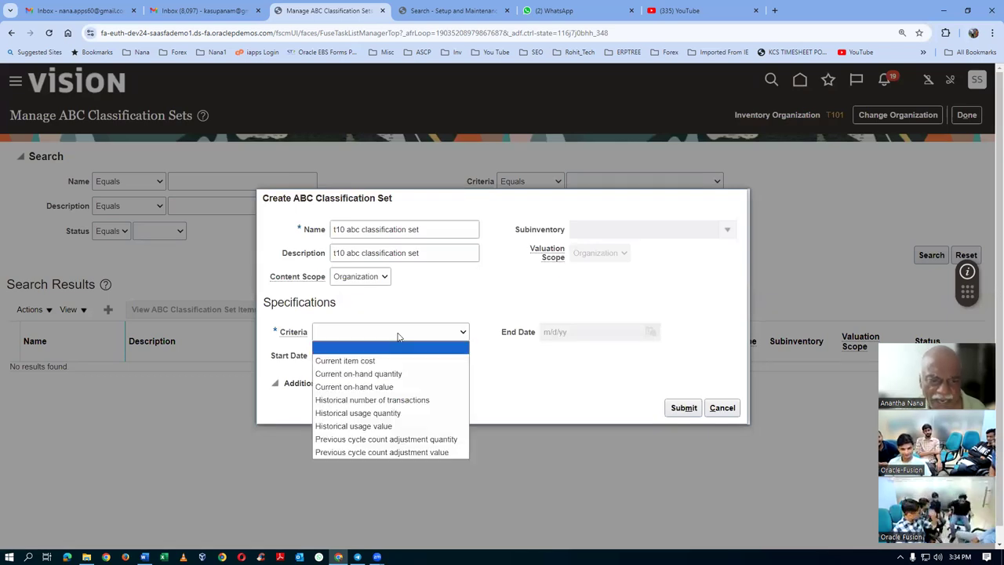
pyautogui.click(405, 374)
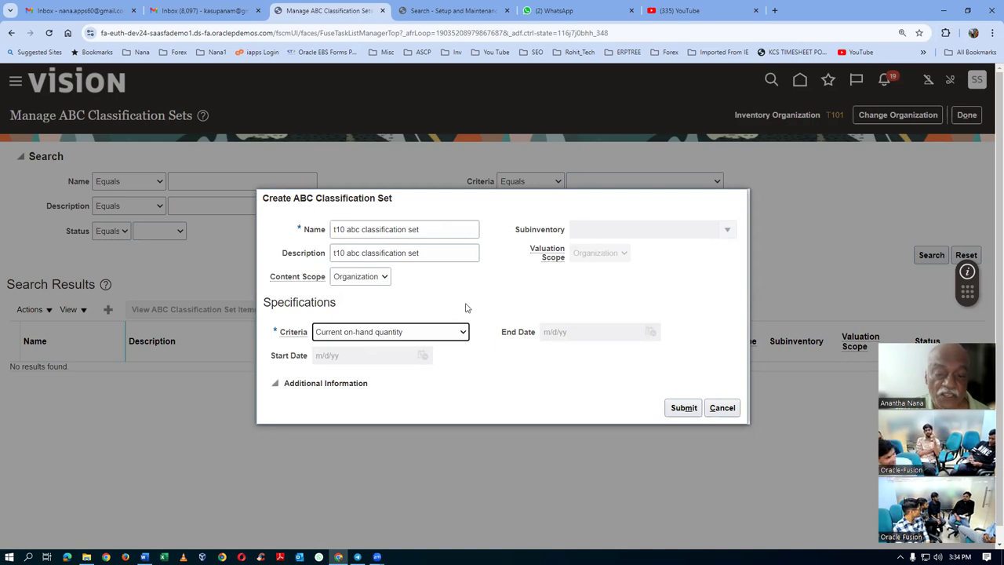
pyautogui.click(677, 407)
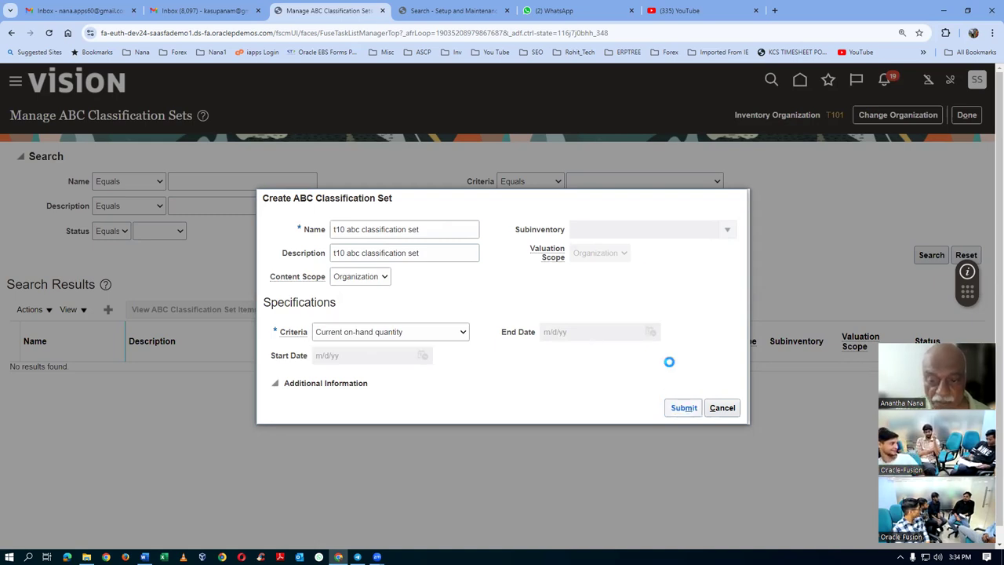
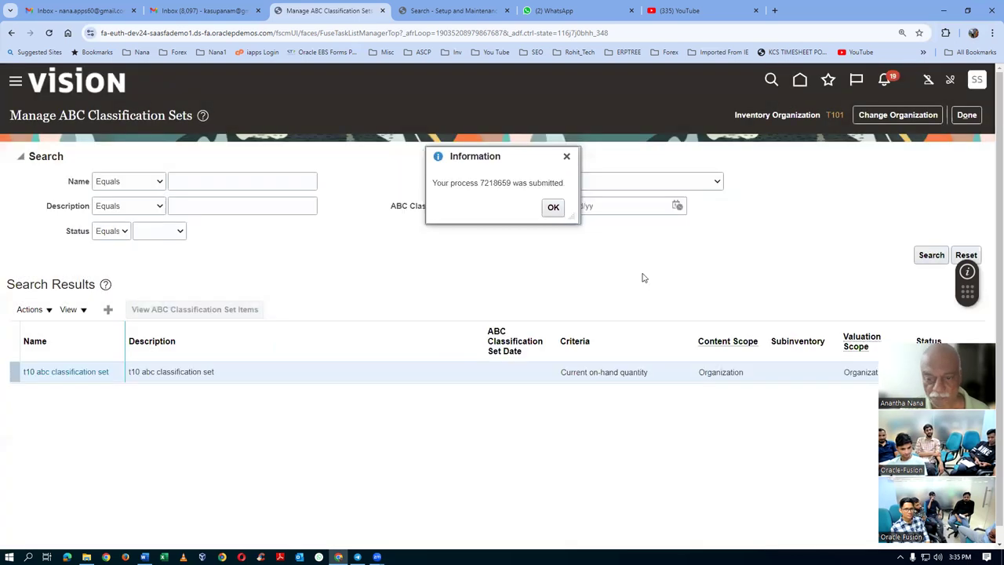
# Acknowledge the classification process, refresh the classification sets, and open Manage ABC Classes.
pyautogui.click(552, 207)
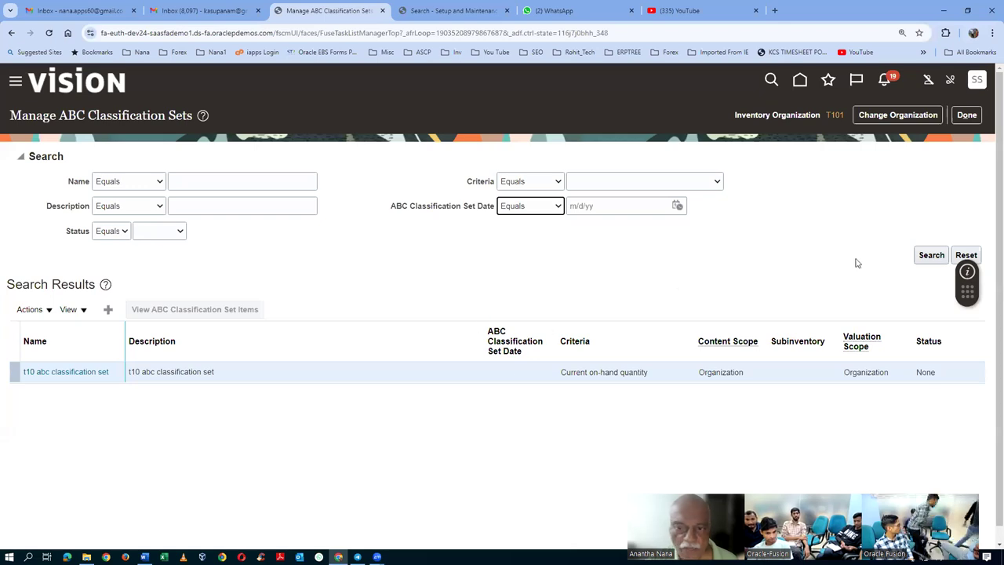
pyautogui.click(931, 255)
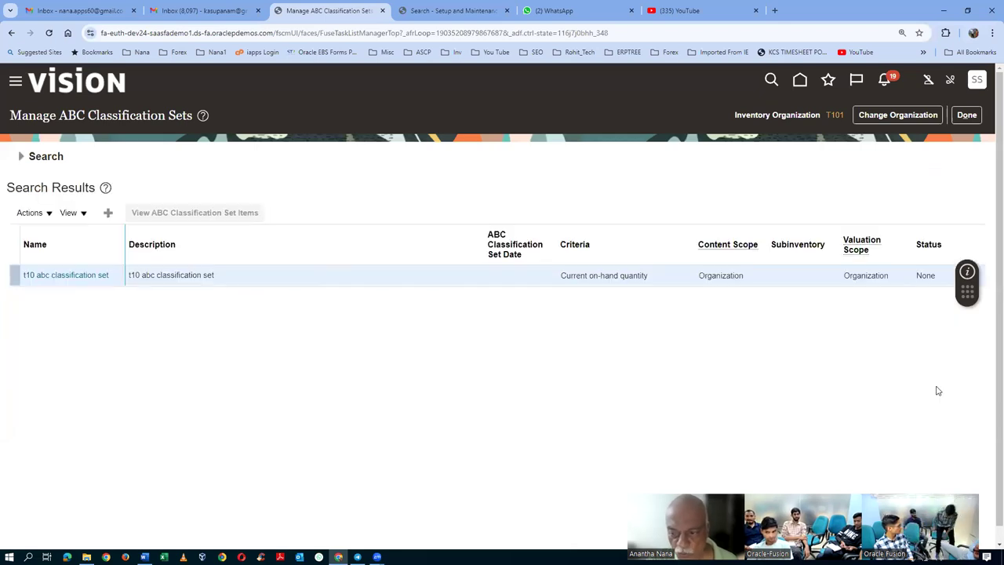
pyautogui.click(967, 115)
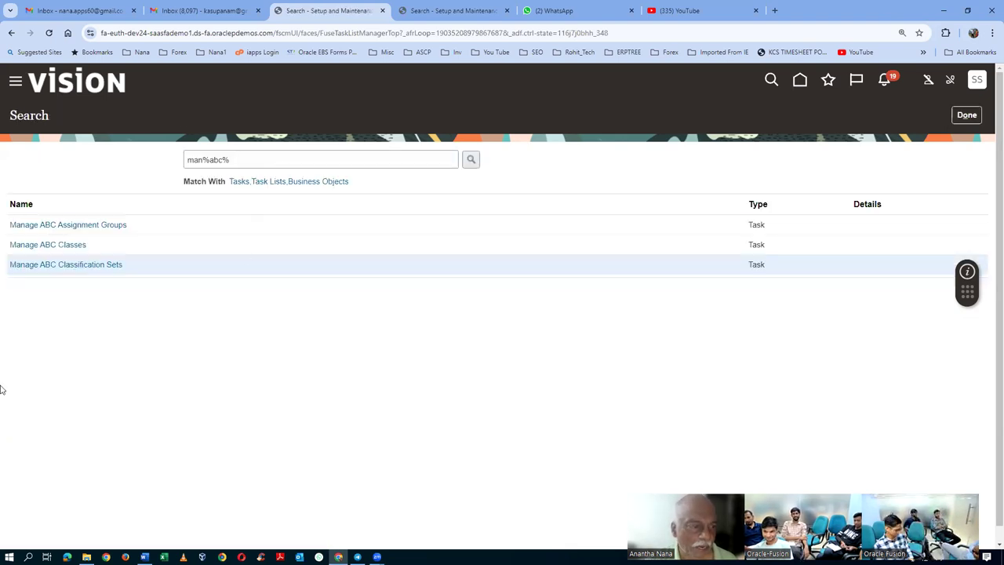
pyautogui.click(39, 247)
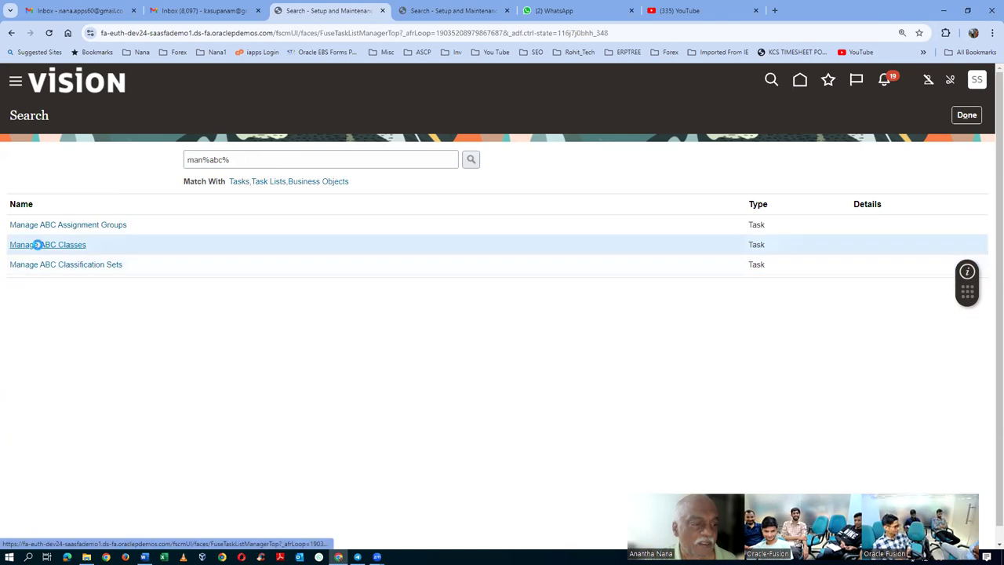
# Add an ABC class row 'A' with description 'High'.
pyautogui.click(108, 260)
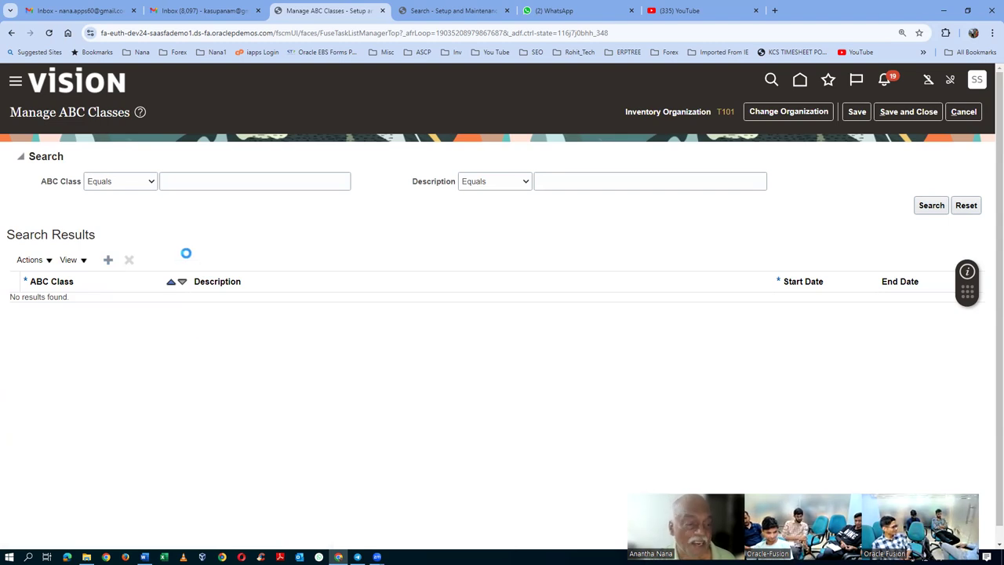
pyautogui.click(123, 307)
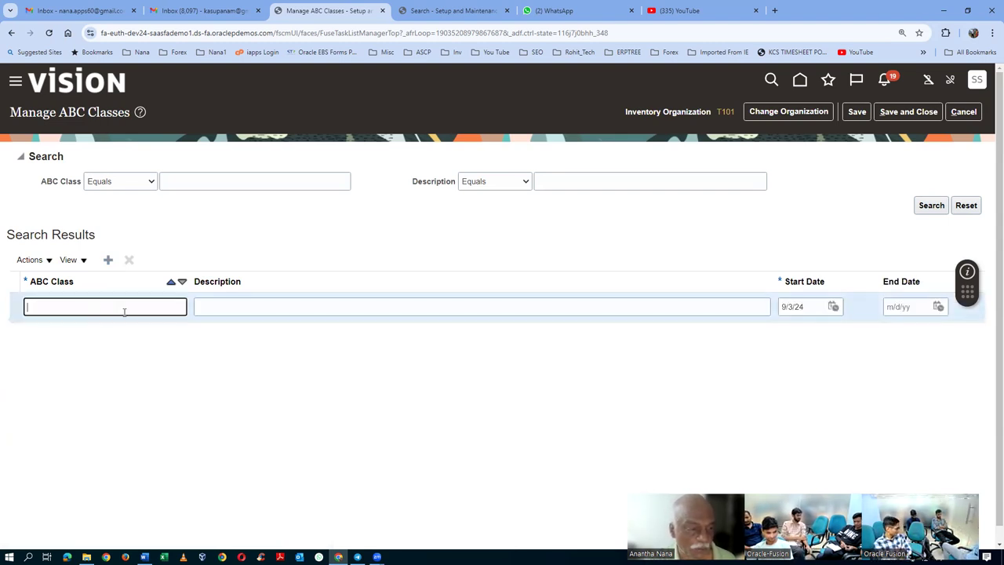
pyautogui.write('A Class')
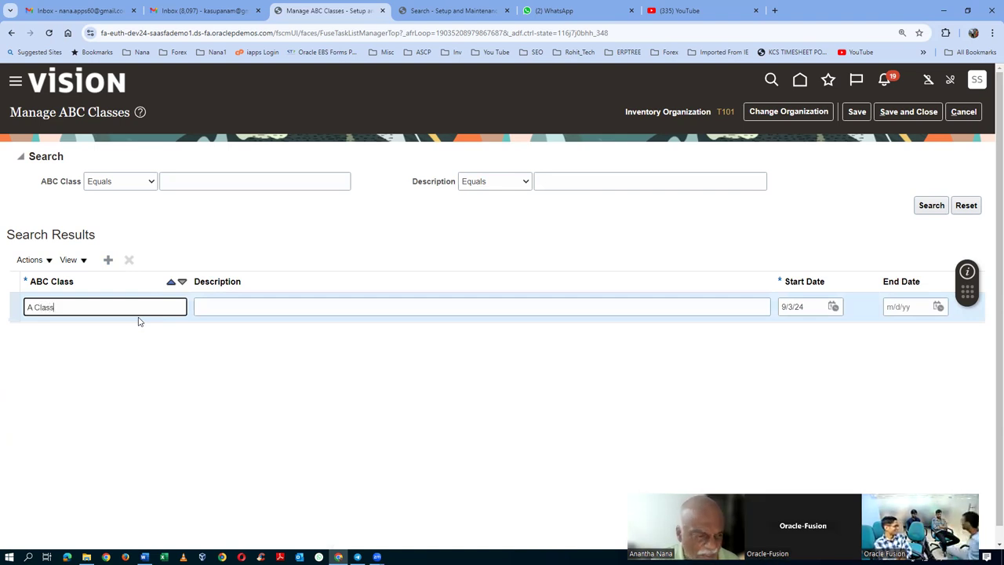
pyautogui.press('Tab')
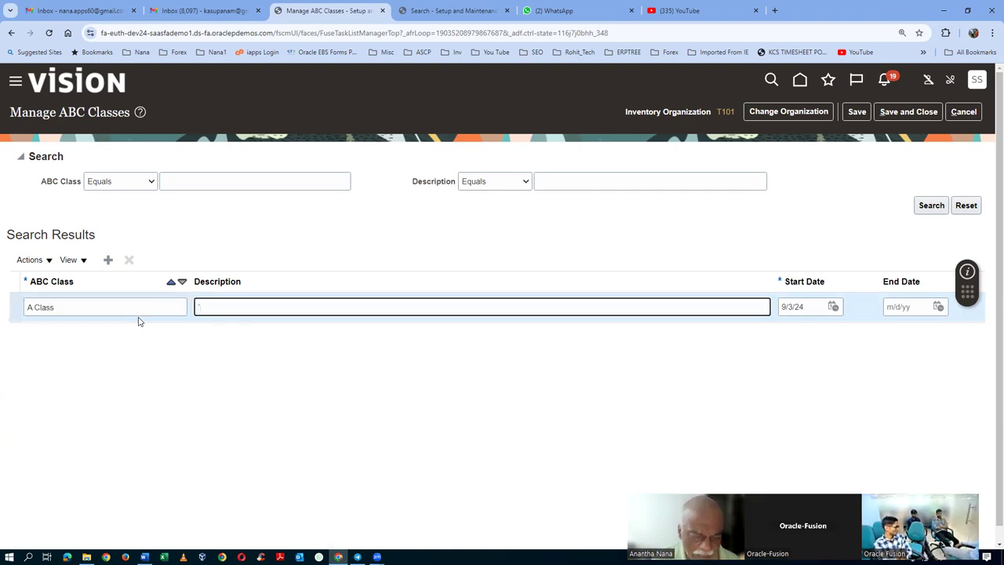
pyautogui.write('High qty Class')
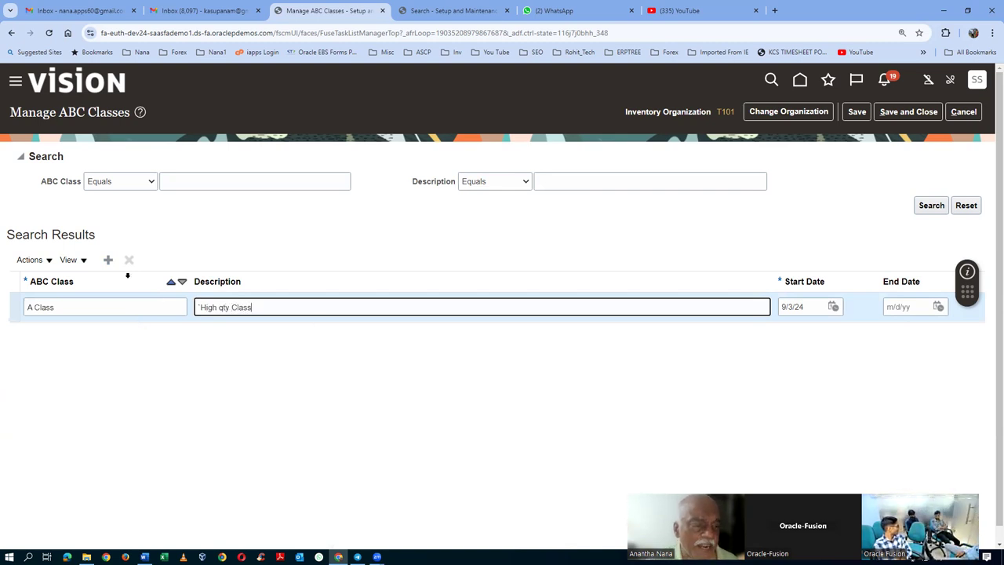
# Add an ABC class row 'B Class' with description 'Medium'.
pyautogui.click(108, 260)
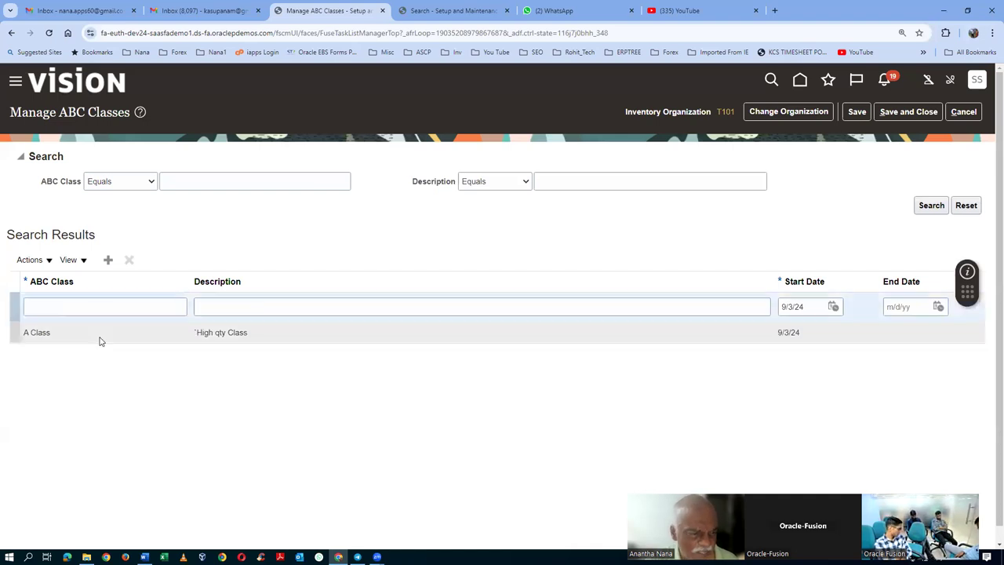
pyautogui.click(111, 309)
pyautogui.write('B Class')
pyautogui.press('Tab')
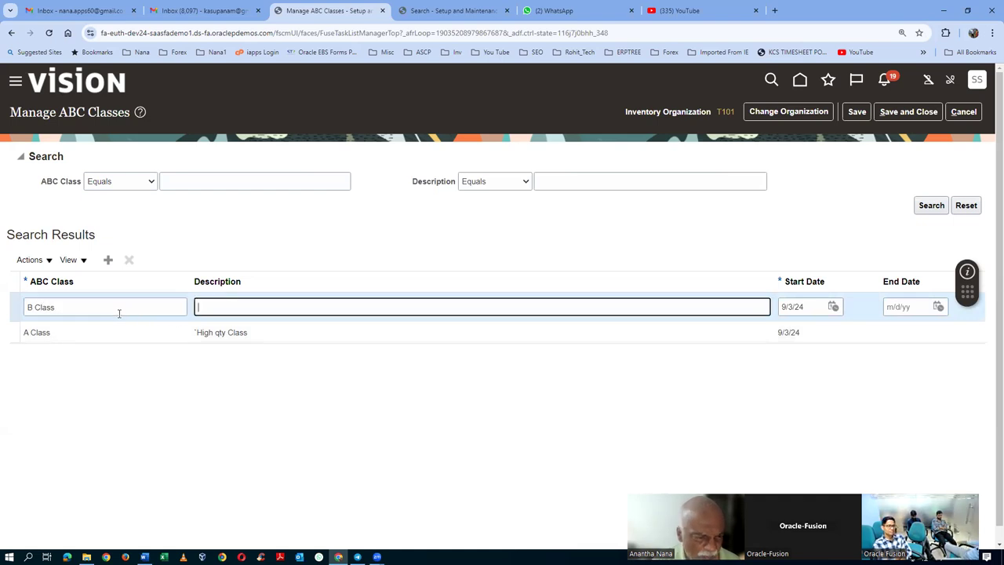
pyautogui.write('Medium qty class')
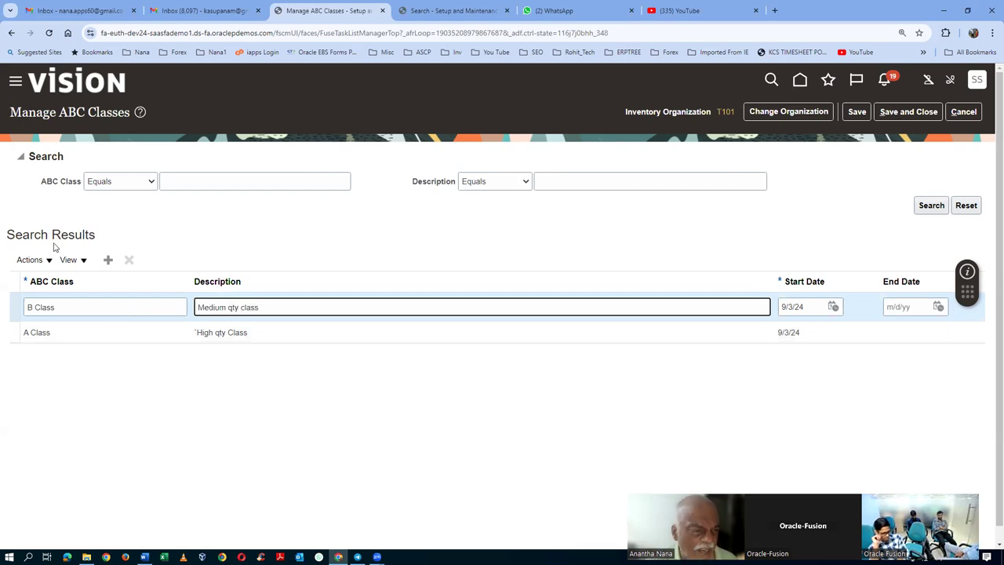
# Add 'C Class' with description 'Low qty' and save the ABC classes.
pyautogui.click(108, 260)
pyautogui.click(70, 307)
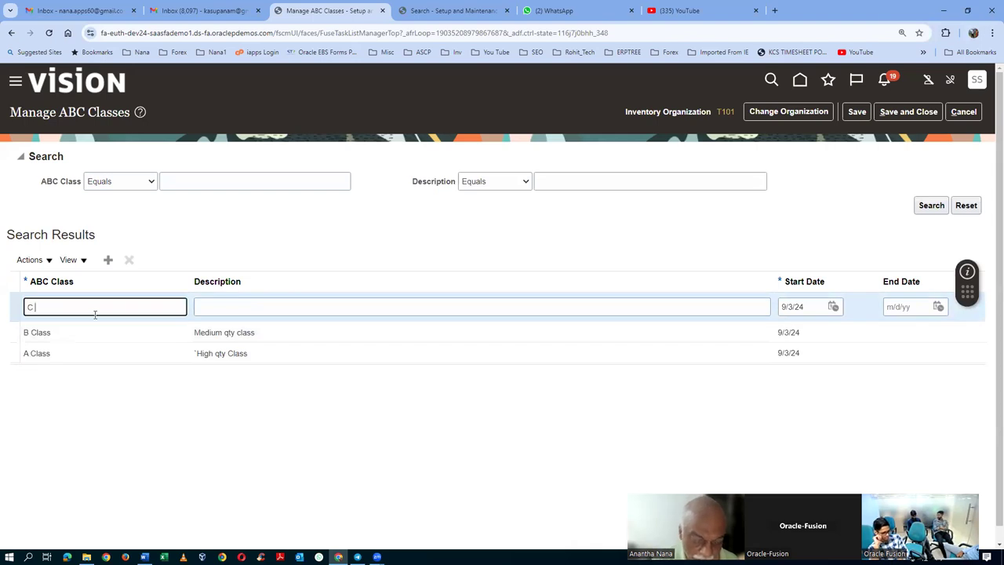
pyautogui.write('C Class')
pyautogui.press('Tab')
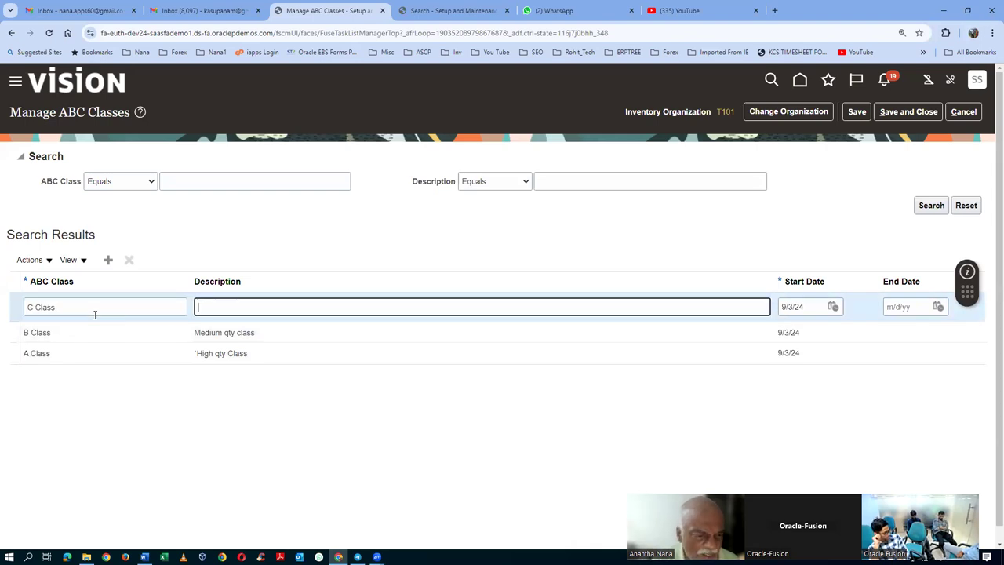
pyautogui.write('Low qty class')
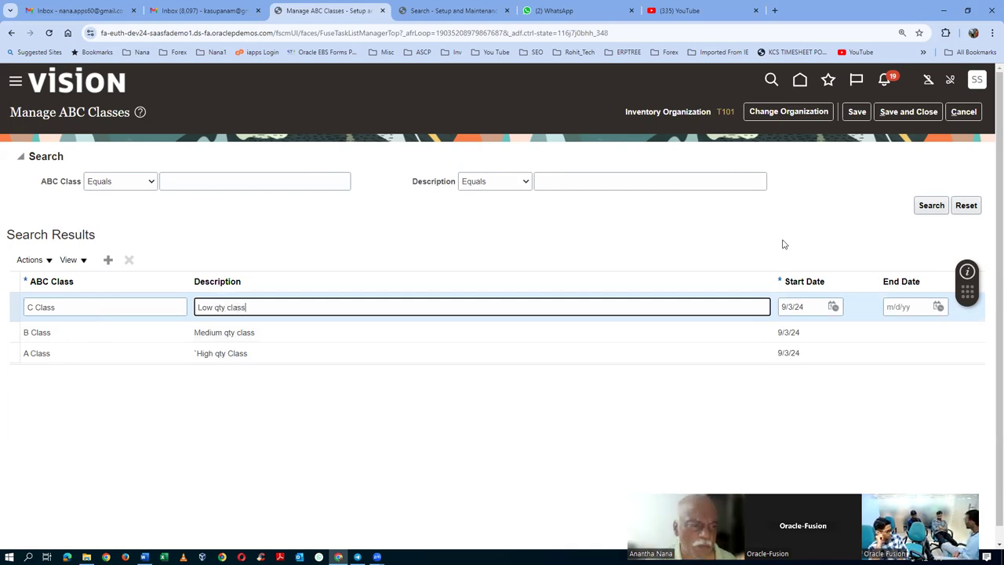
pyautogui.click(165, 309)
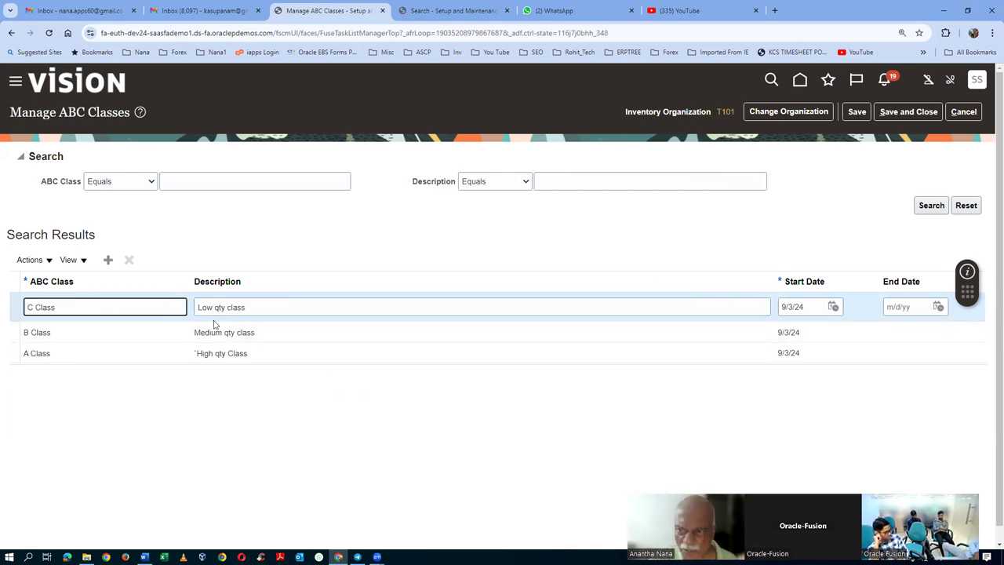
pyautogui.click(908, 113)
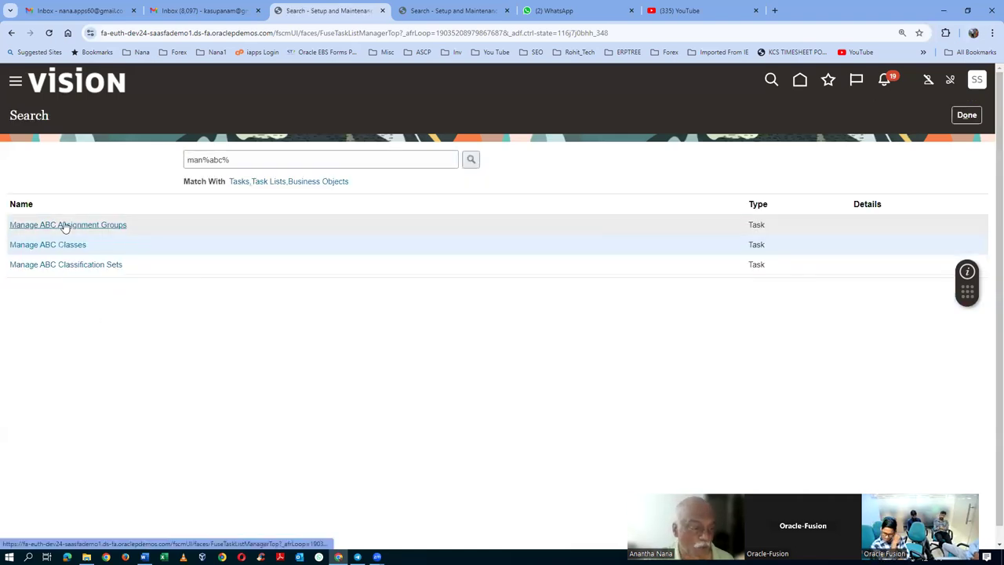
# Confirm t10 abc classification set shows Complete, then go to Manage ABC Assignment Groups.
pyautogui.click(74, 265)
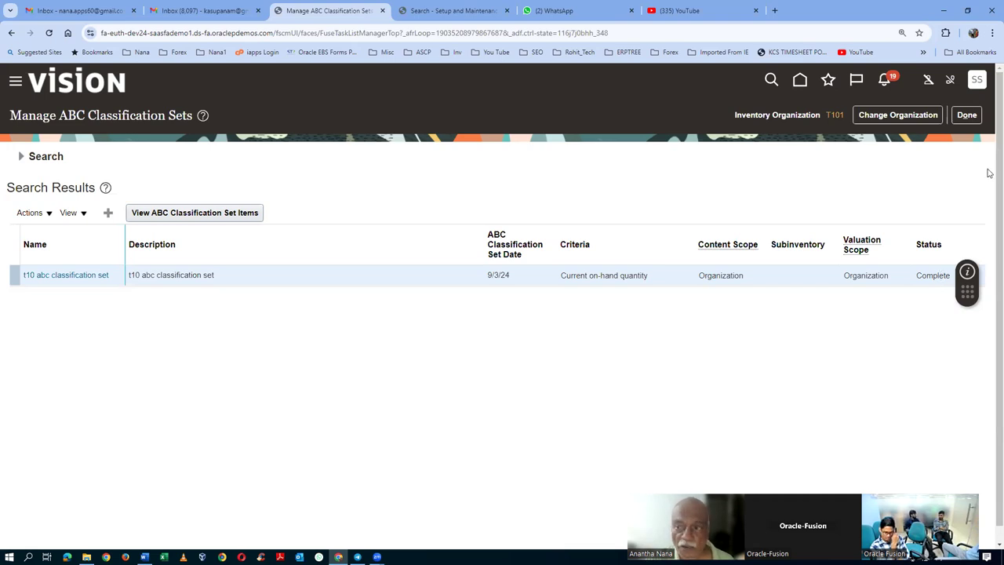
pyautogui.click(969, 115)
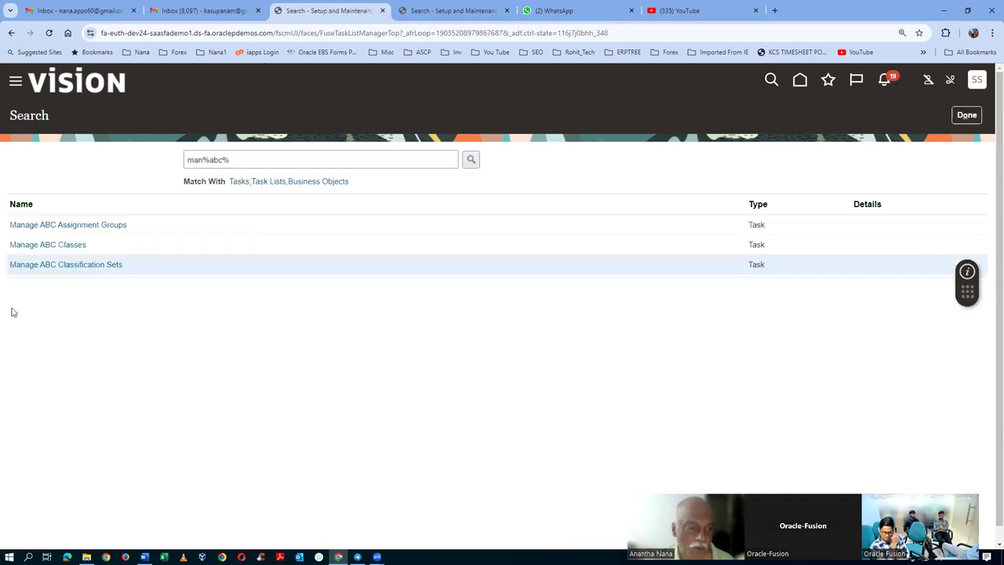
pyautogui.click(50, 226)
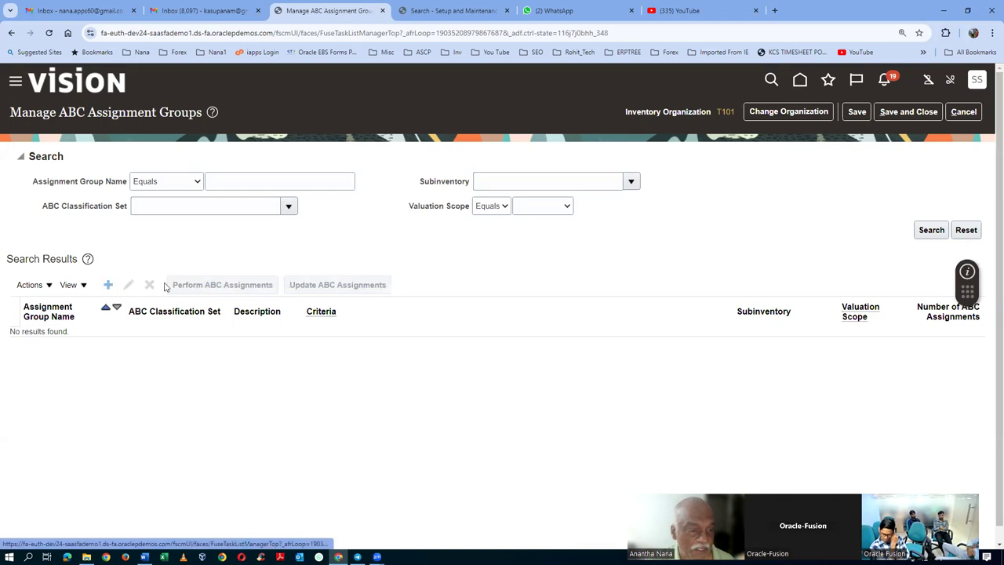
# Create assignment group 't10 assign group' on t10 abc classification set and try saving.
pyautogui.click(162, 194)
pyautogui.write('t10 assign')
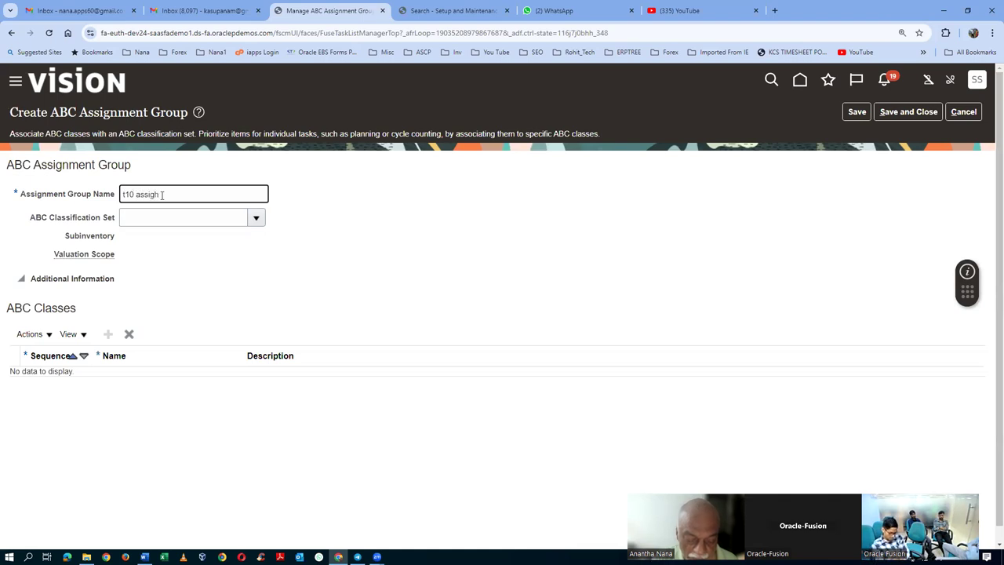
pyautogui.write(' group')
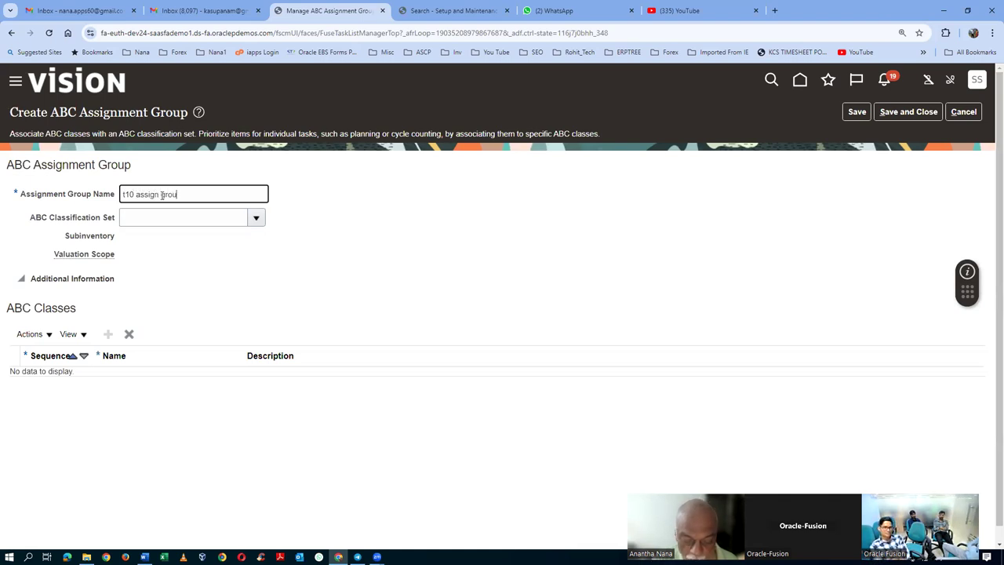
pyautogui.click(255, 218)
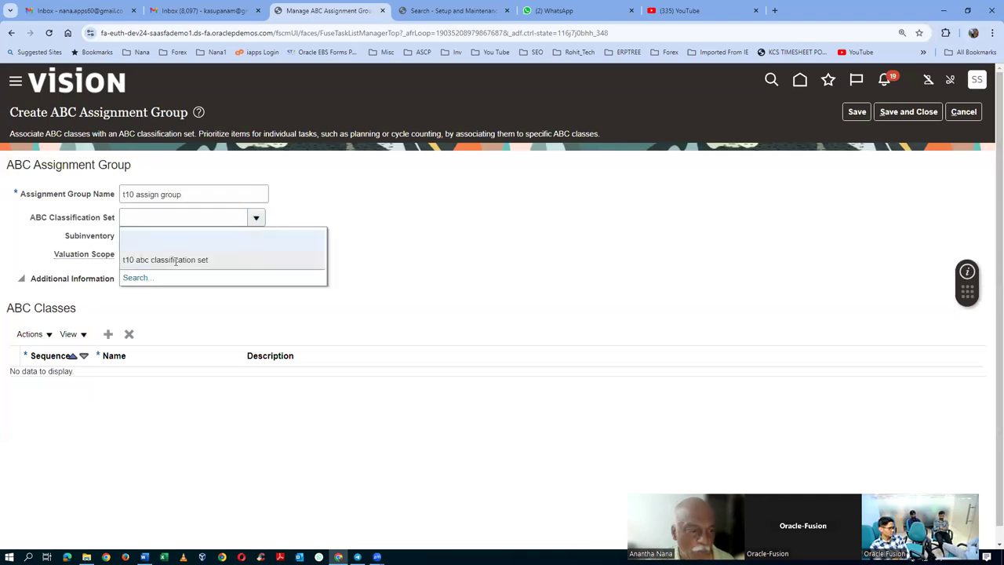
pyautogui.click(176, 259)
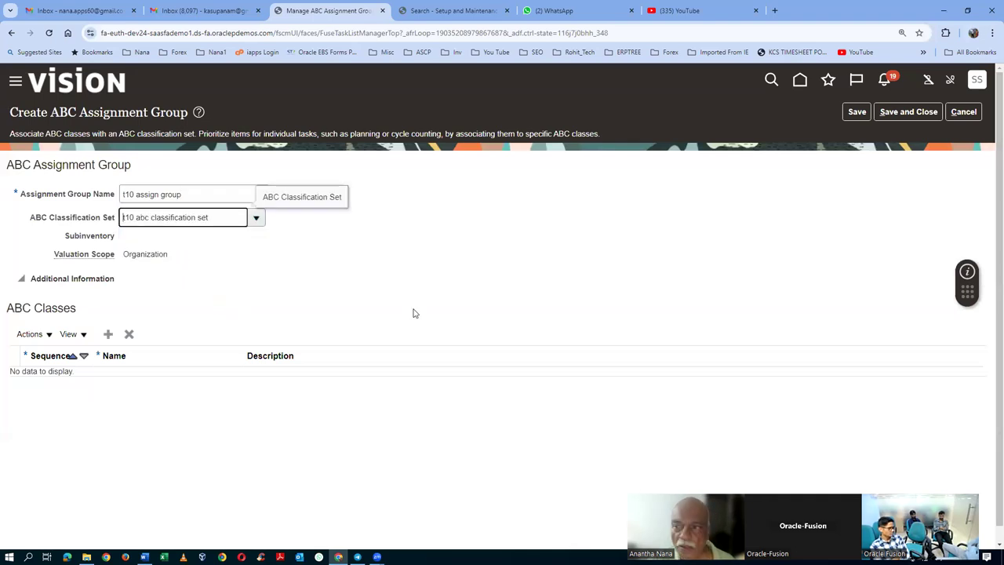
pyautogui.click(913, 114)
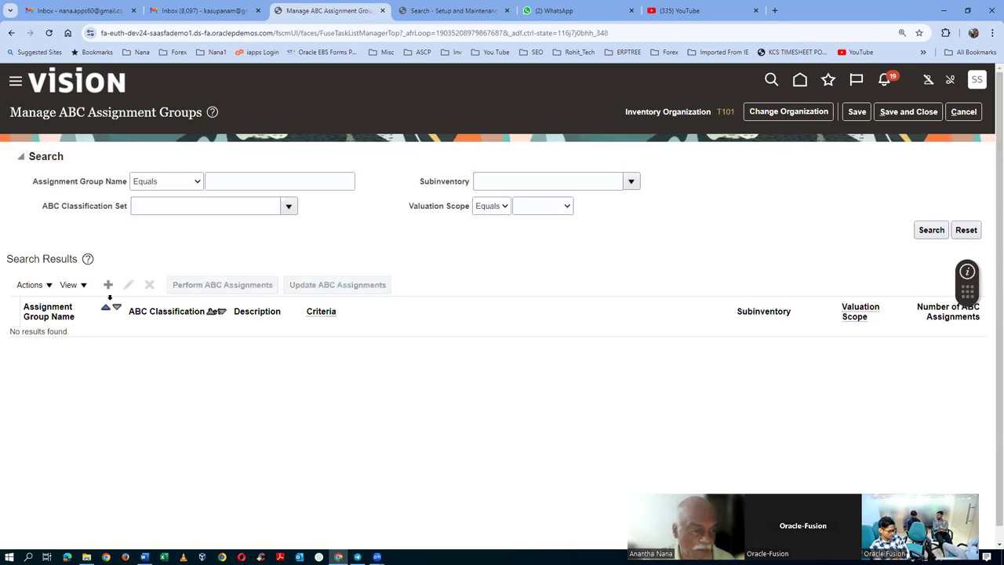
# Re-create 't10 assign group', reopen the classification set list, and add a first class row.
pyautogui.click(107, 284)
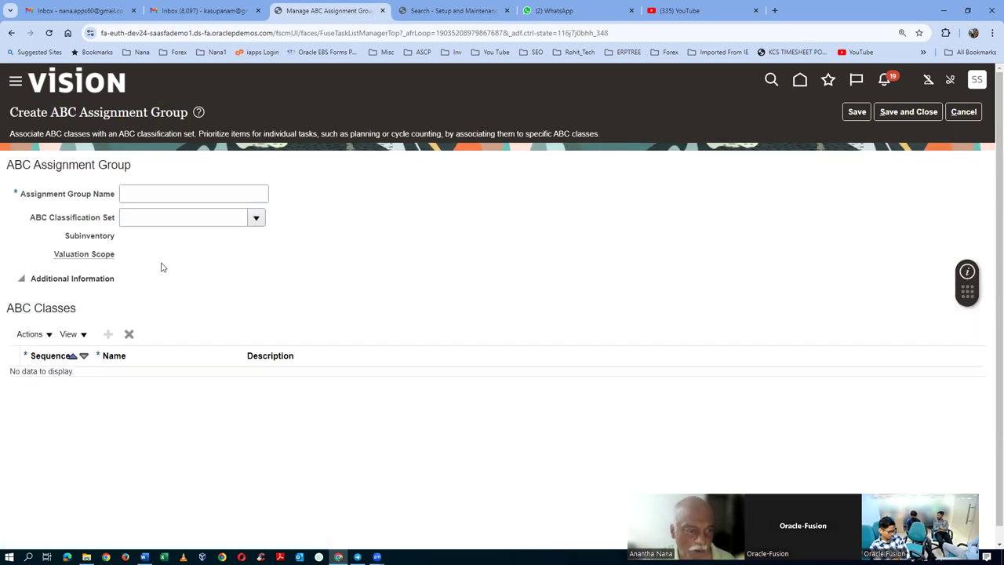
pyautogui.click(157, 192)
pyautogui.write('t10 assign gro')
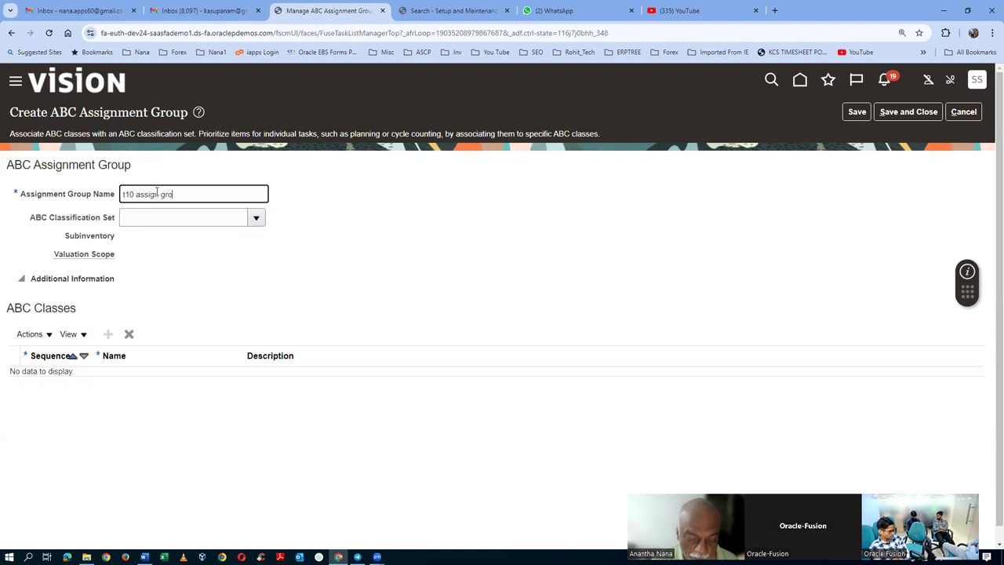
pyautogui.write('up')
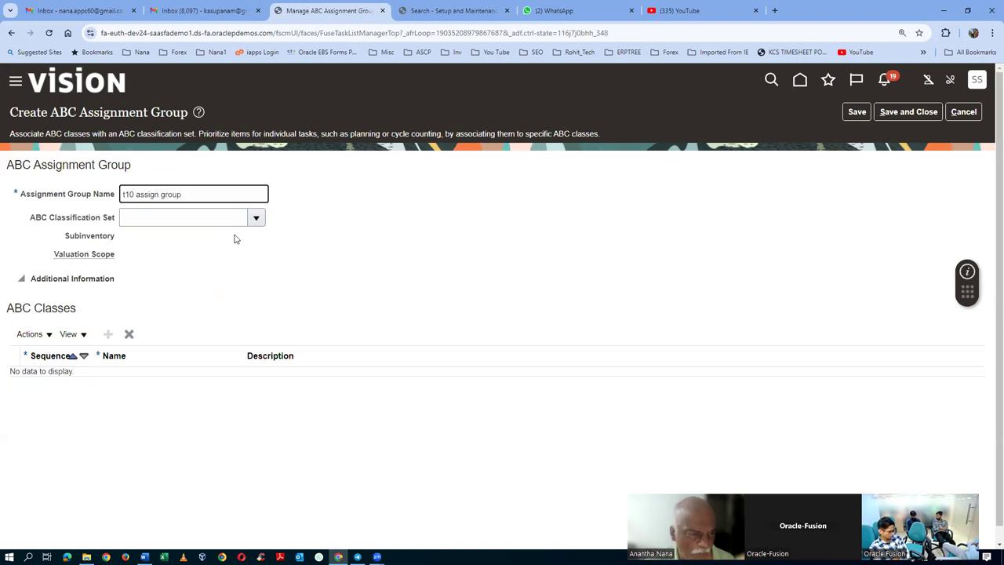
pyautogui.click(256, 218)
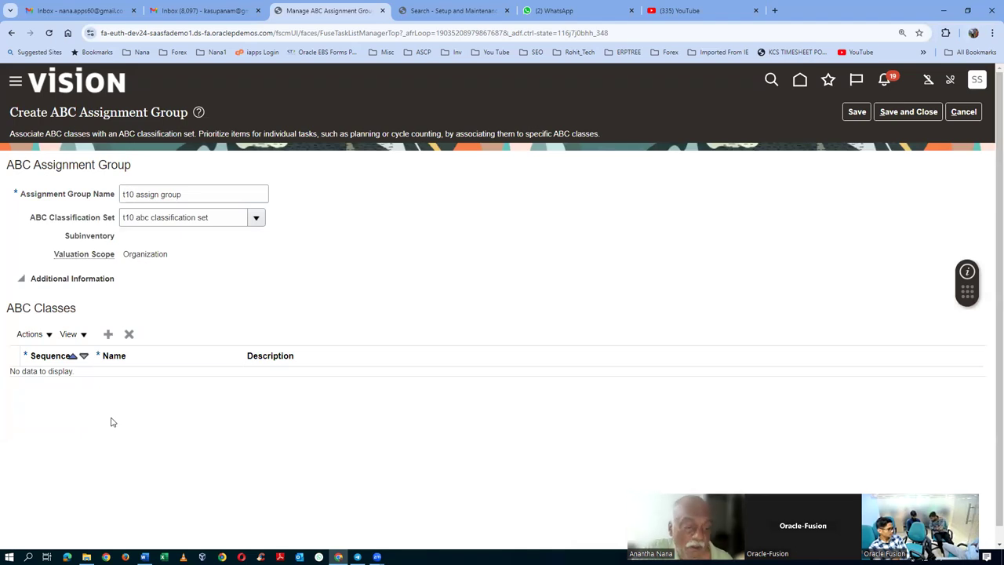
pyautogui.click(67, 382)
# Assign A Class to sequence 1 and B Class to sequence 2.
pyautogui.write('1')
pyautogui.press('Tab')
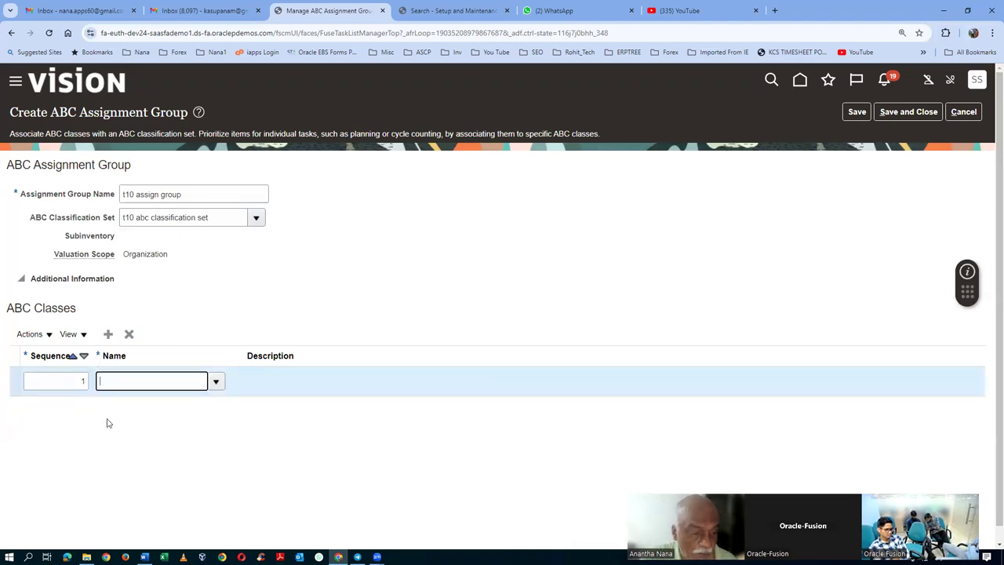
pyautogui.click(217, 382)
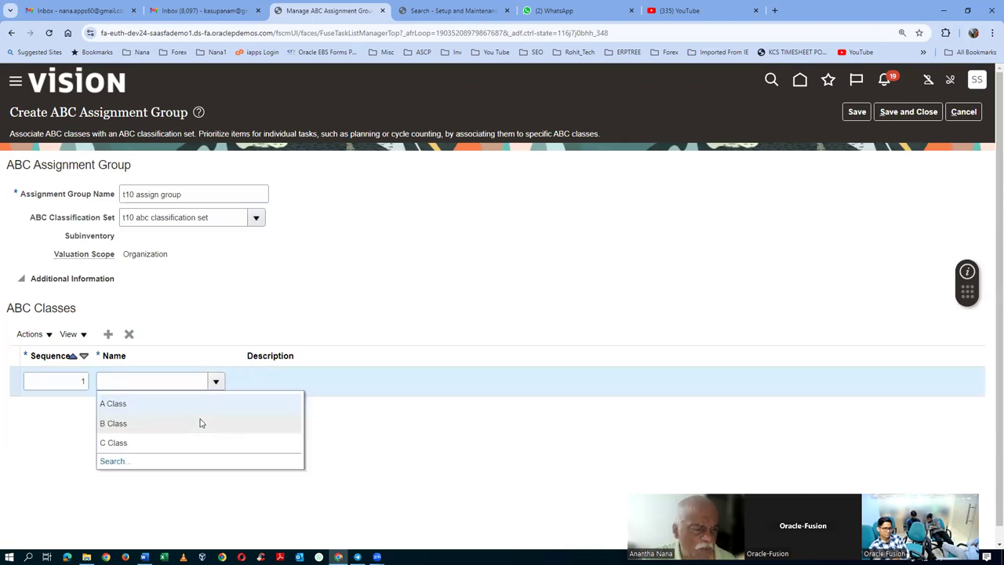
pyautogui.click(162, 403)
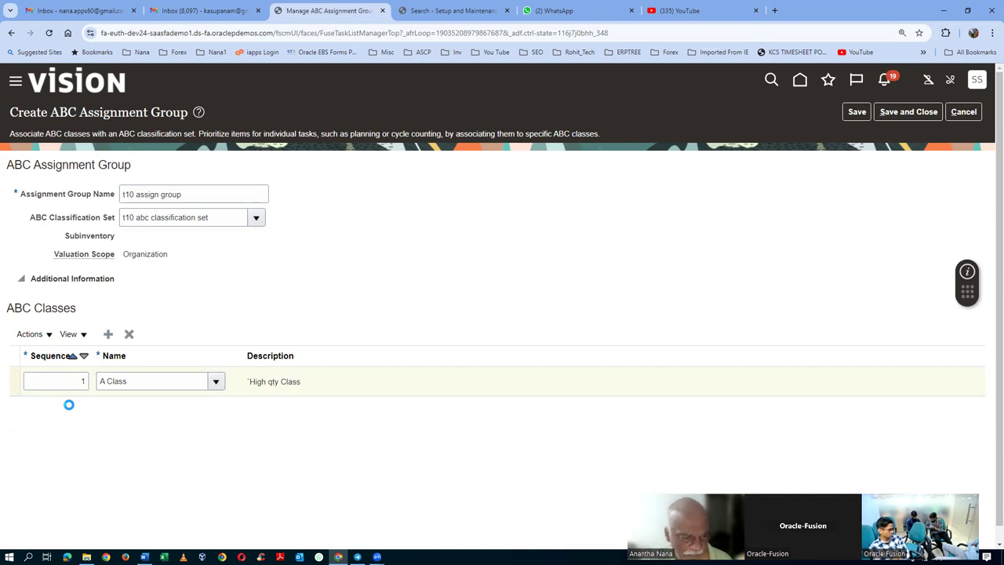
pyautogui.click(74, 384)
pyautogui.click(217, 381)
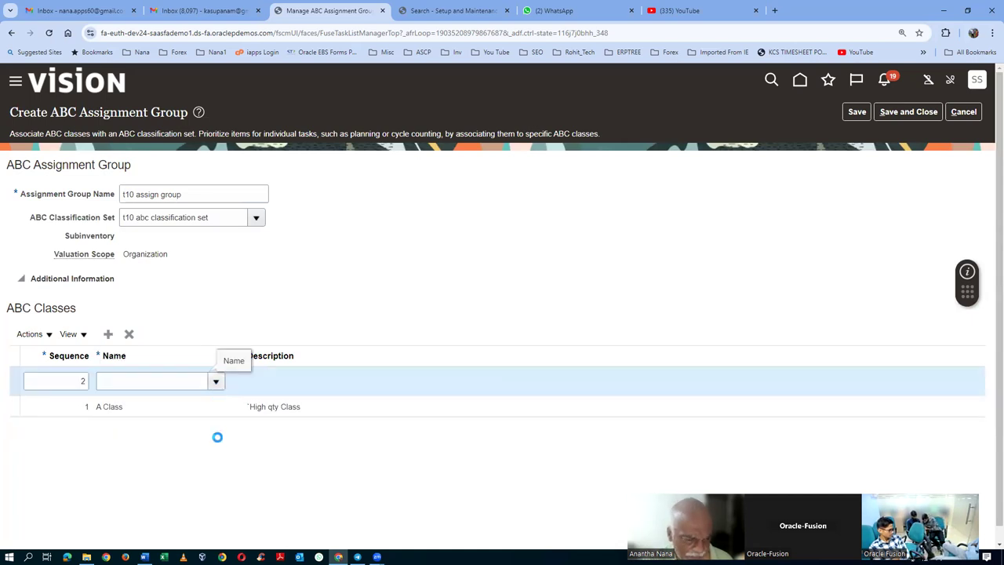
pyautogui.click(197, 457)
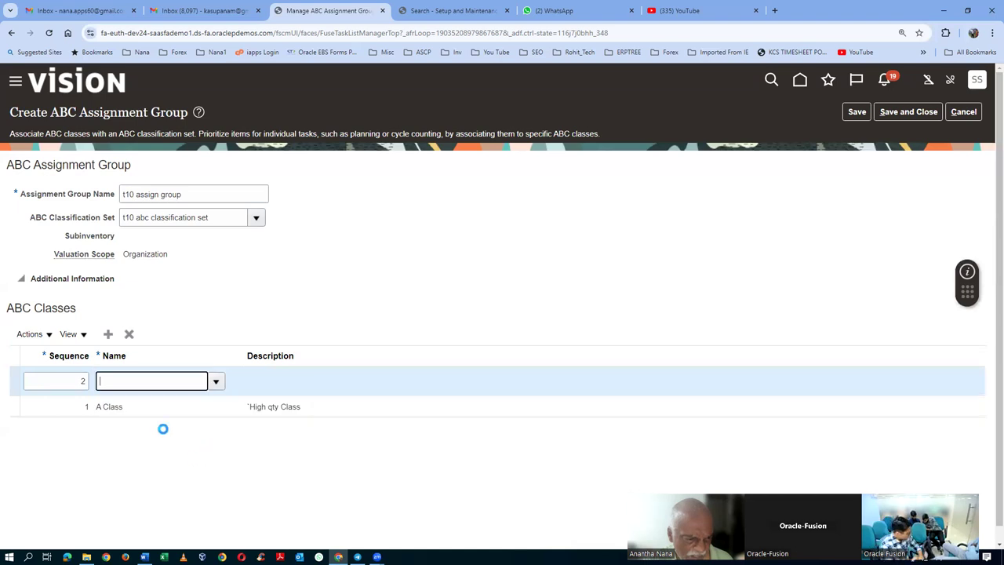
# Add C Class at sequence 3 and save the assignment group.
pyautogui.click(107, 334)
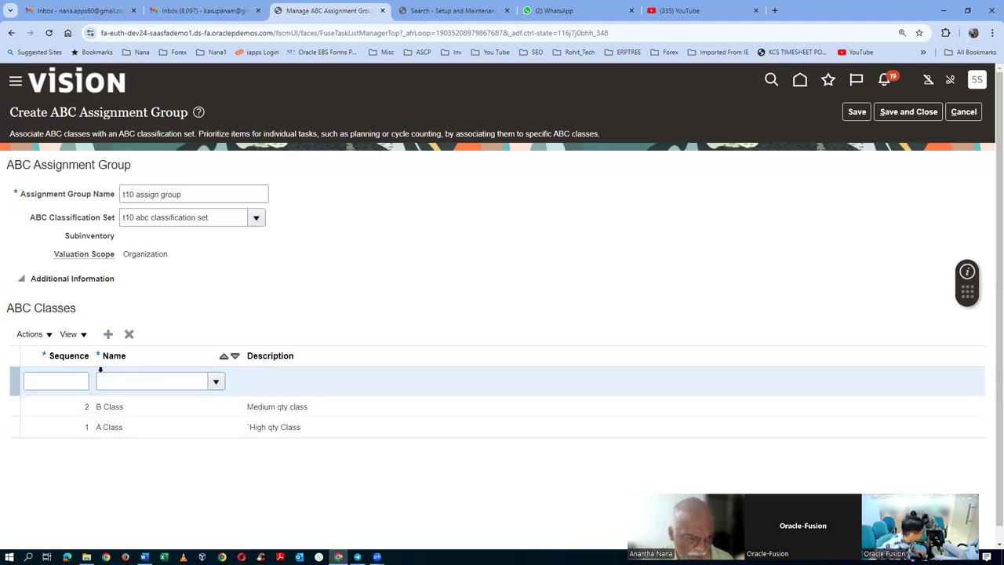
pyautogui.click(59, 383)
pyautogui.write('3')
pyautogui.press('Tab')
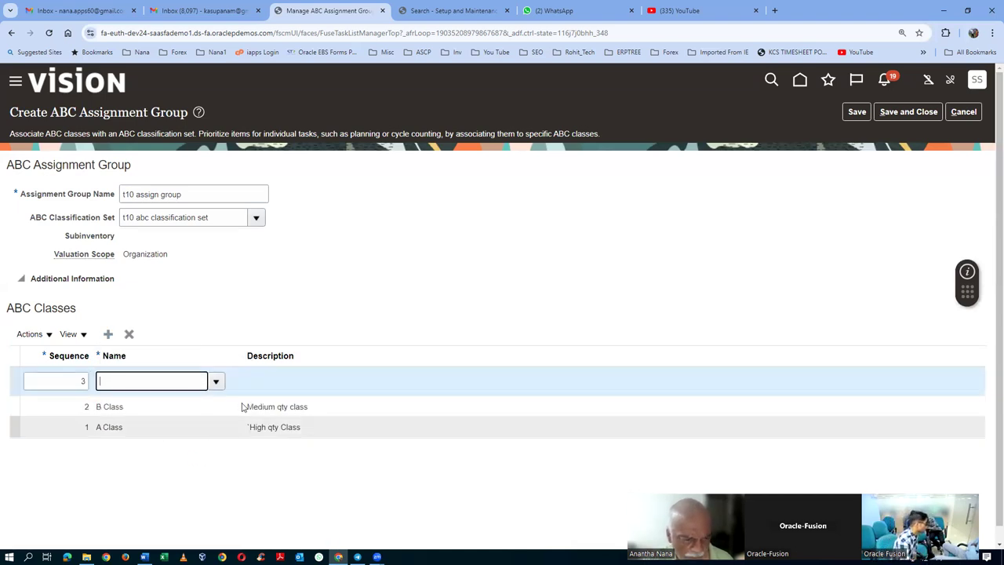
pyautogui.click(215, 381)
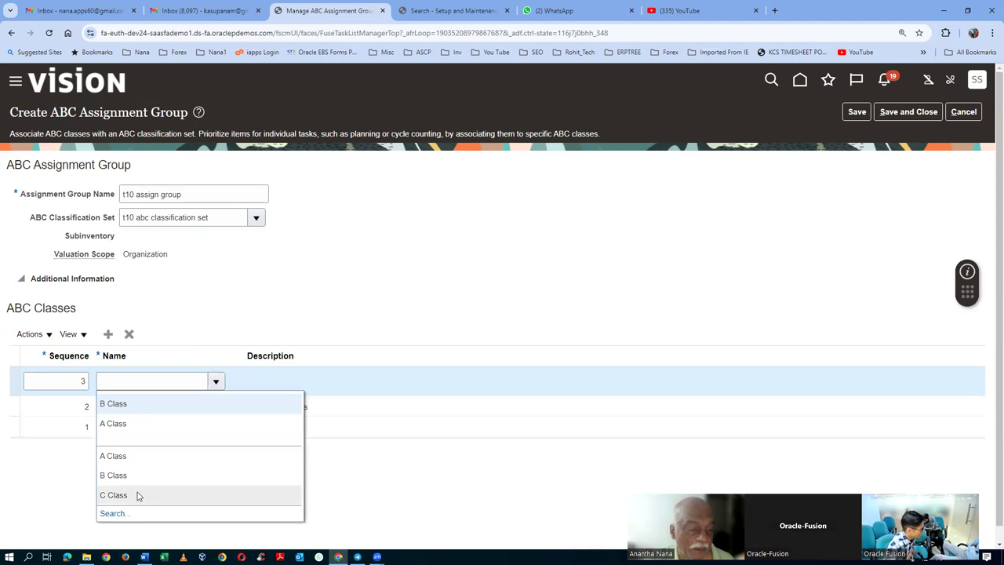
pyautogui.click(138, 495)
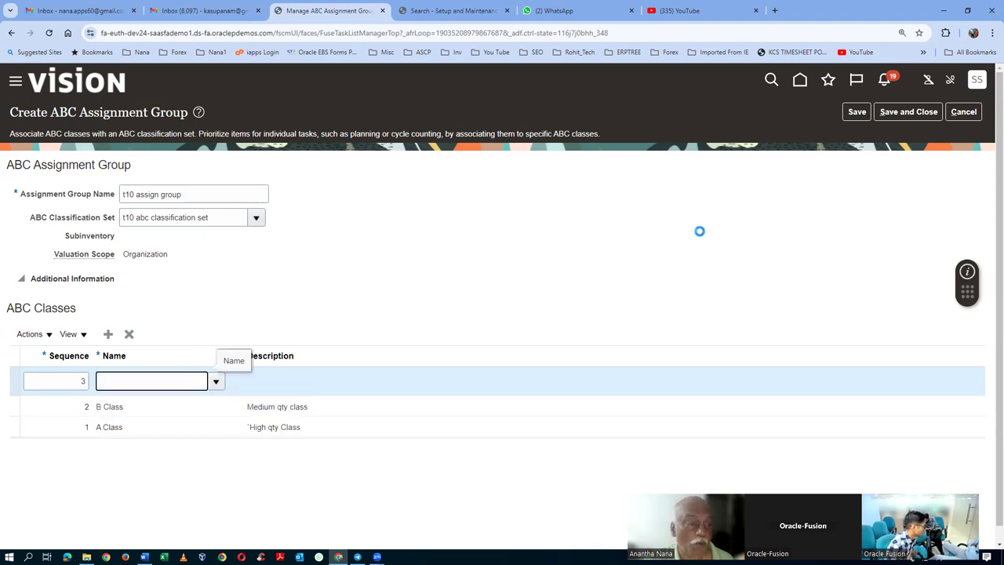
pyautogui.click(908, 111)
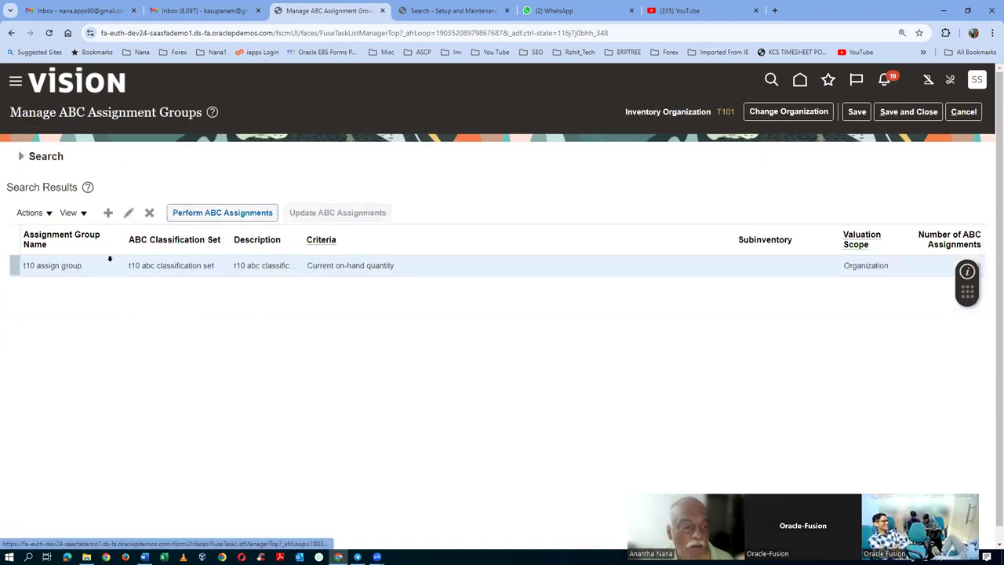
# In Perform ABC Assignments, give A Class sequence 1 and B Class sequence 2.
pyautogui.click(226, 217)
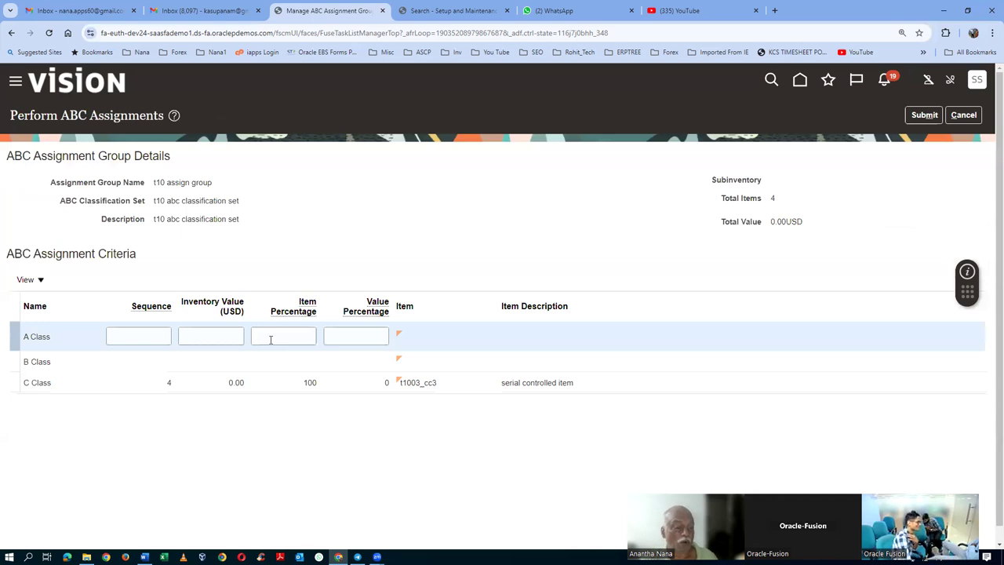
pyautogui.click(142, 337)
pyautogui.write('1')
pyautogui.press('Tab')
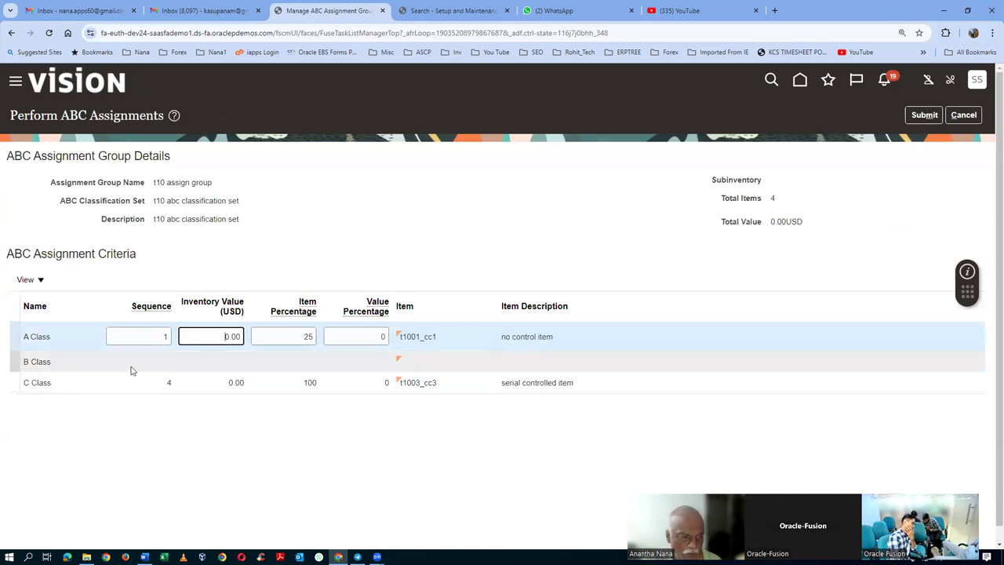
pyautogui.click(130, 366)
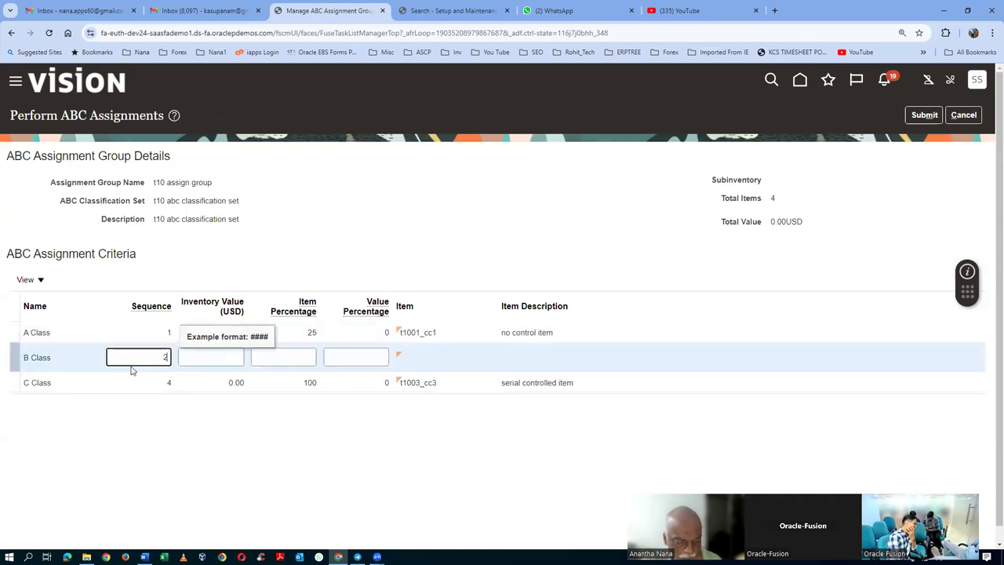
pyautogui.press('Tab')
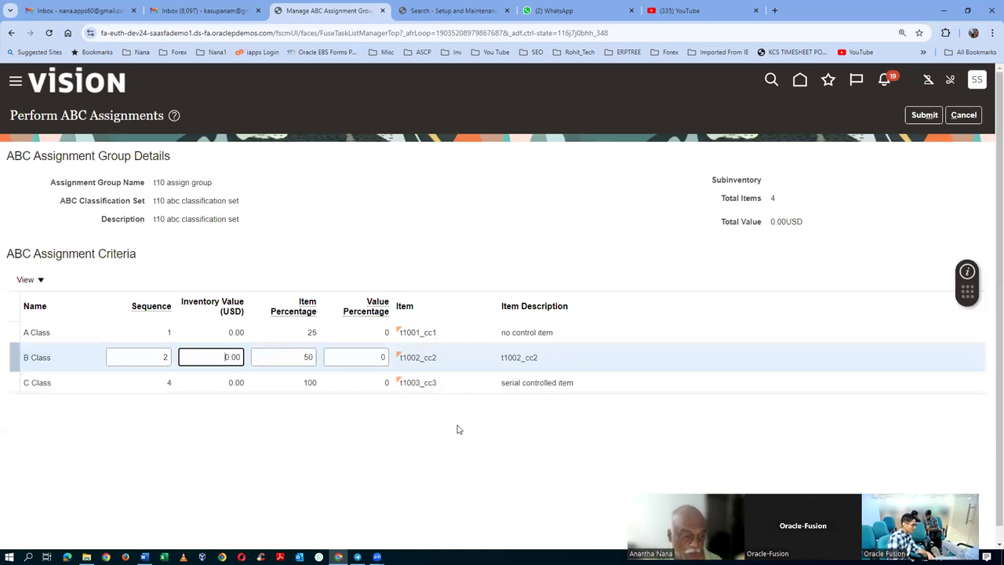
pyautogui.click(439, 432)
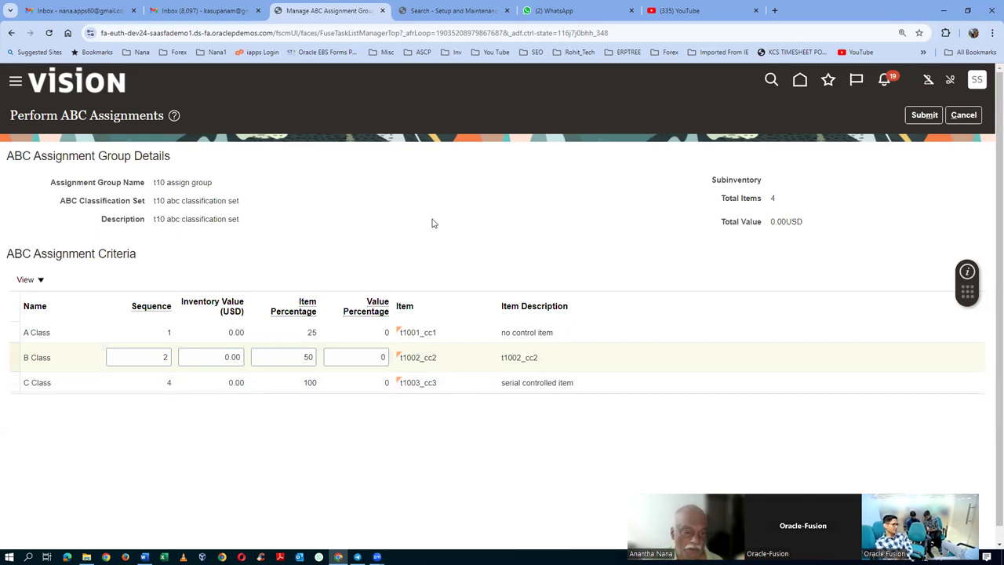
# Submit the ABC assignment process, acknowledge it, and save and close.
pyautogui.click(922, 116)
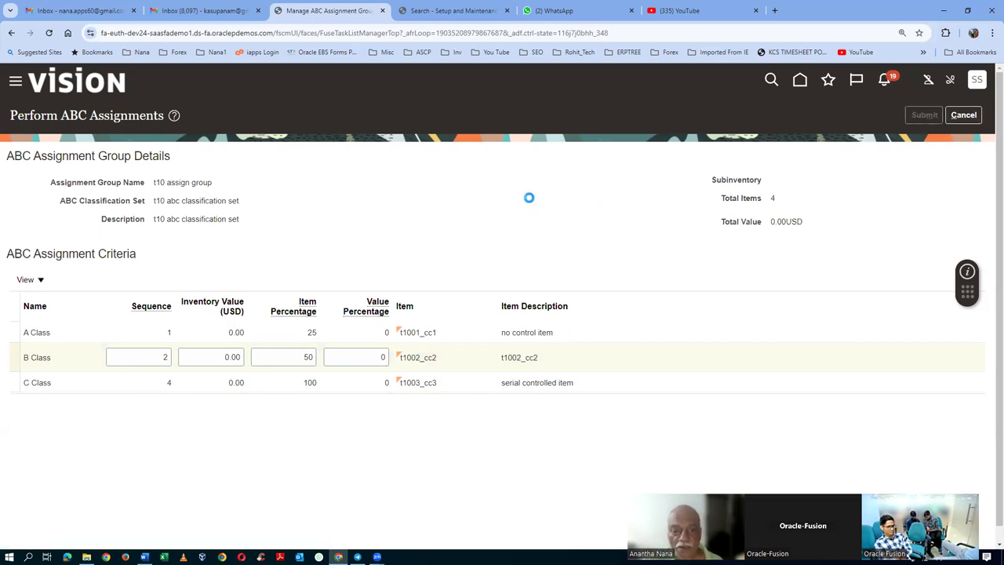
pyautogui.click(552, 208)
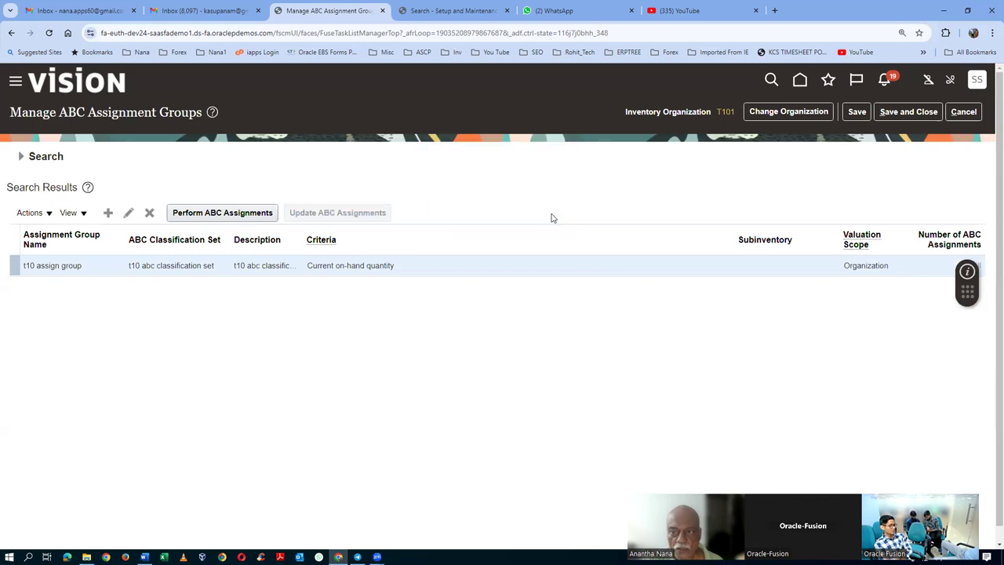
pyautogui.click(915, 114)
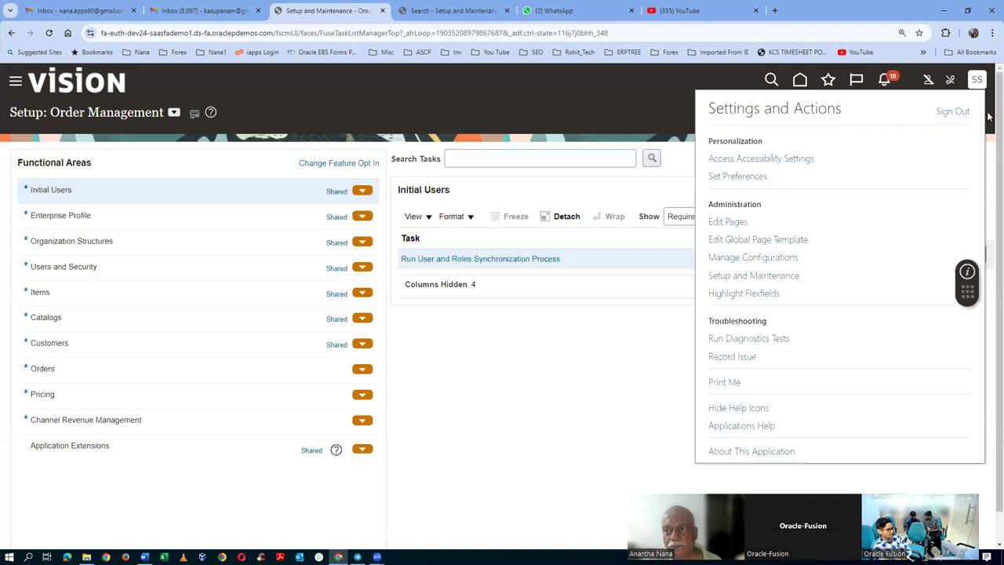
# Sign out of Oracle Fusion Cloud and sign back in.
pyautogui.click(944, 114)
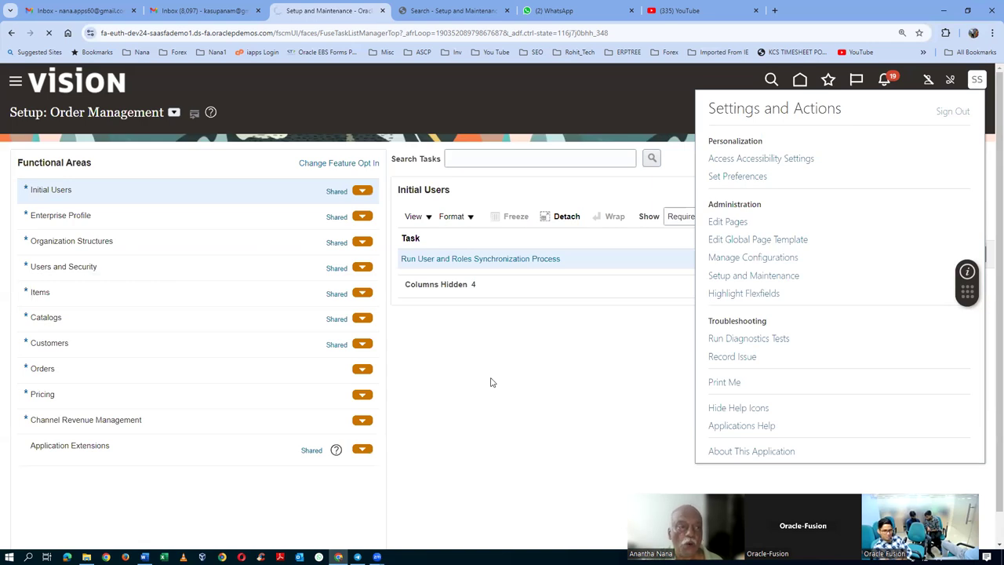
pyautogui.click(471, 287)
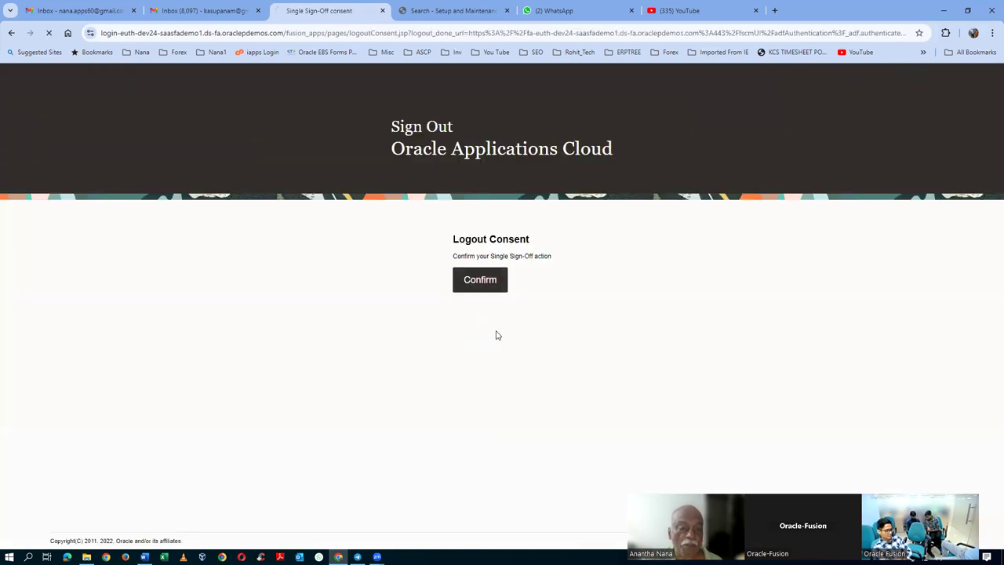
pyautogui.click(442, 338)
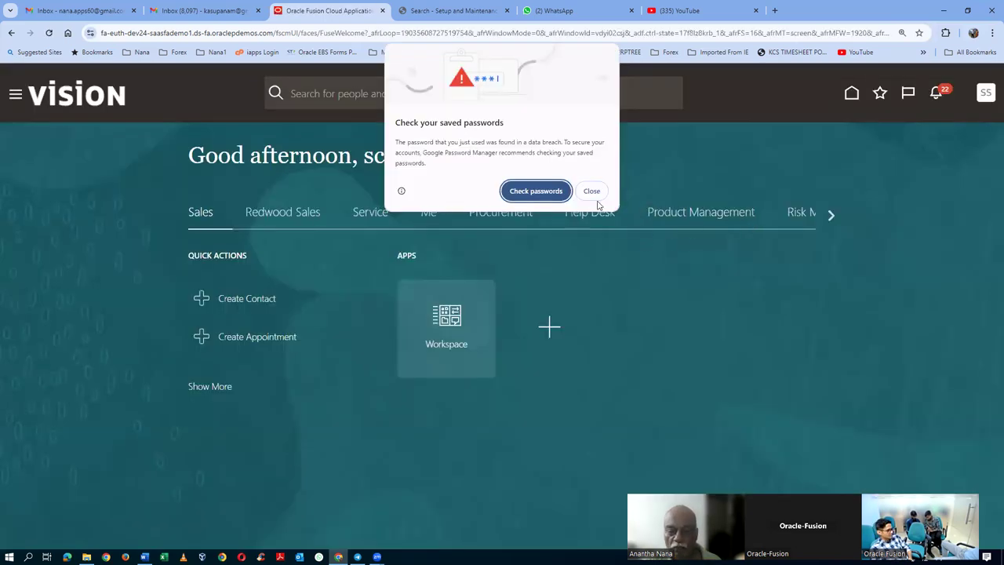
# Show the Supply Chain Execution apps on the home page.
pyautogui.click(827, 215)
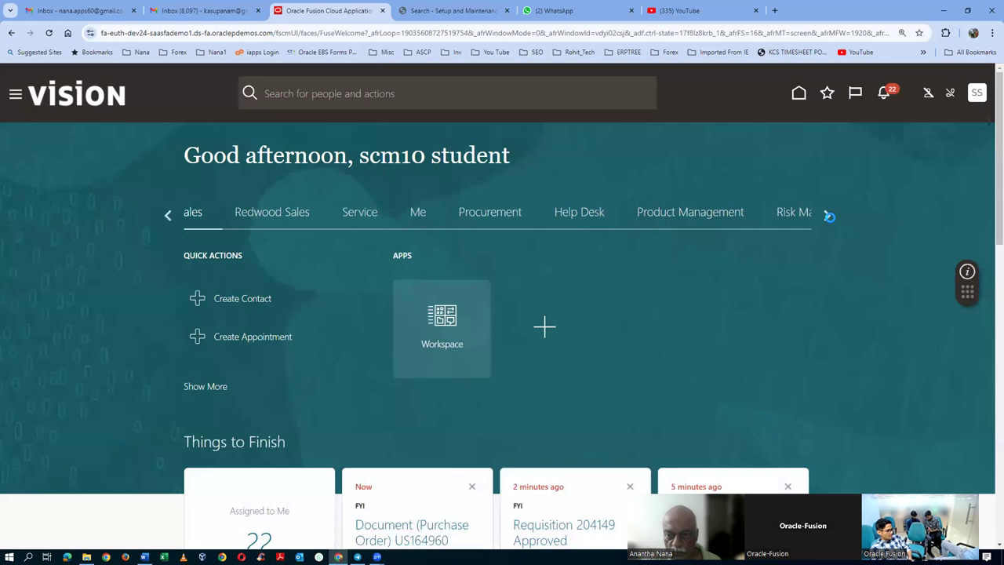
pyautogui.click(828, 215)
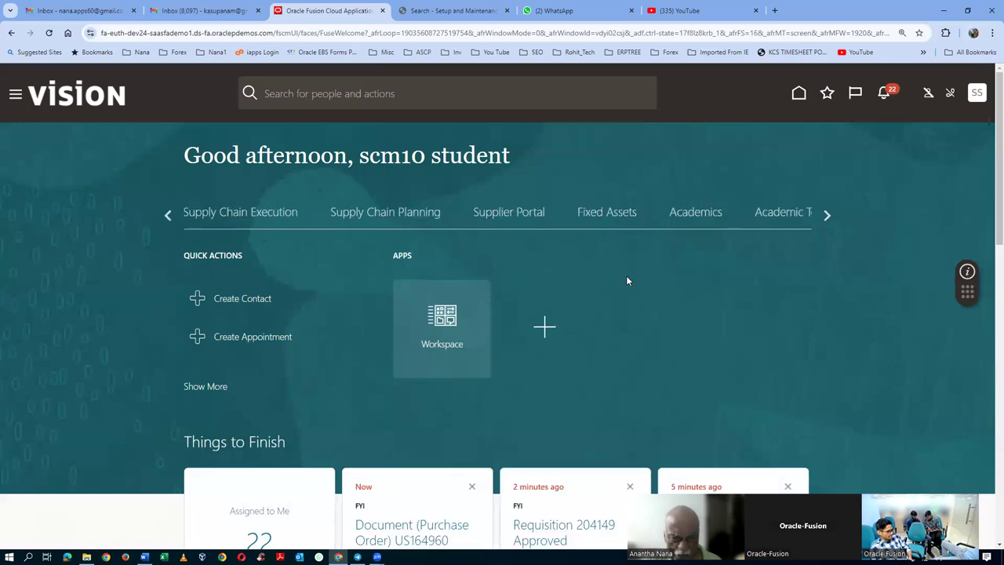
pyautogui.click(259, 219)
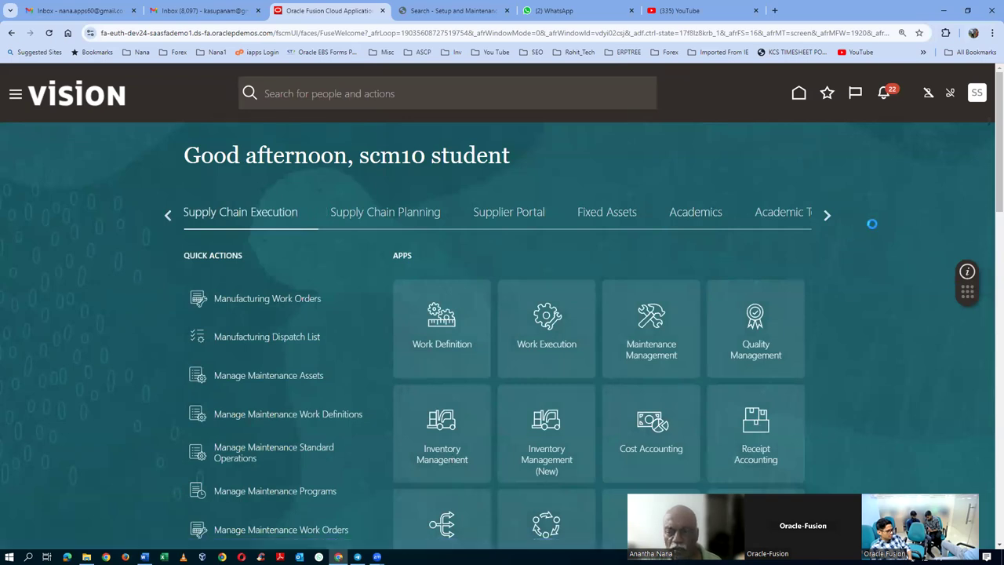
# Switch Inventory Management to organization T101.
pyautogui.moveTo(967, 290); pyautogui.dragTo(740, 94)
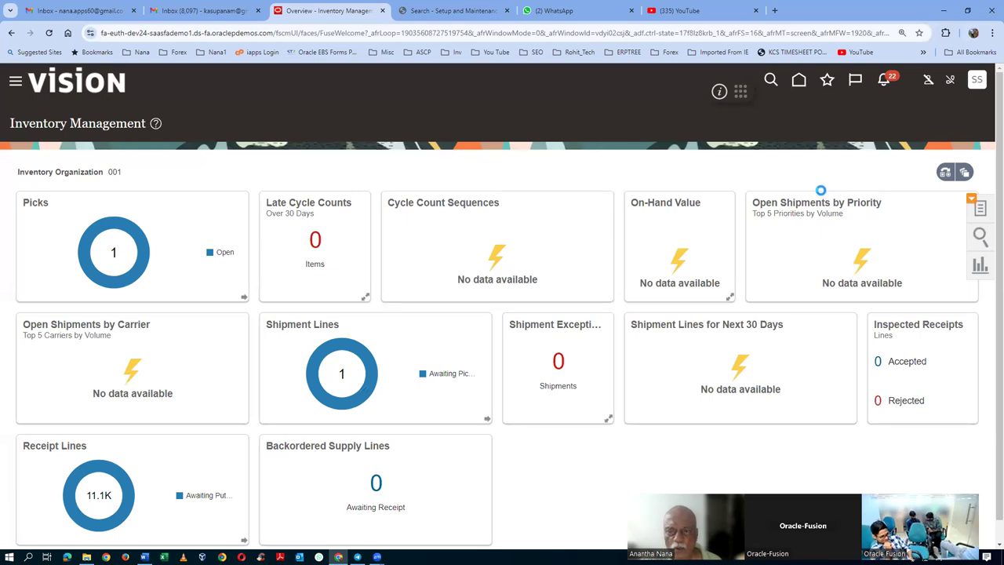
pyautogui.click(979, 208)
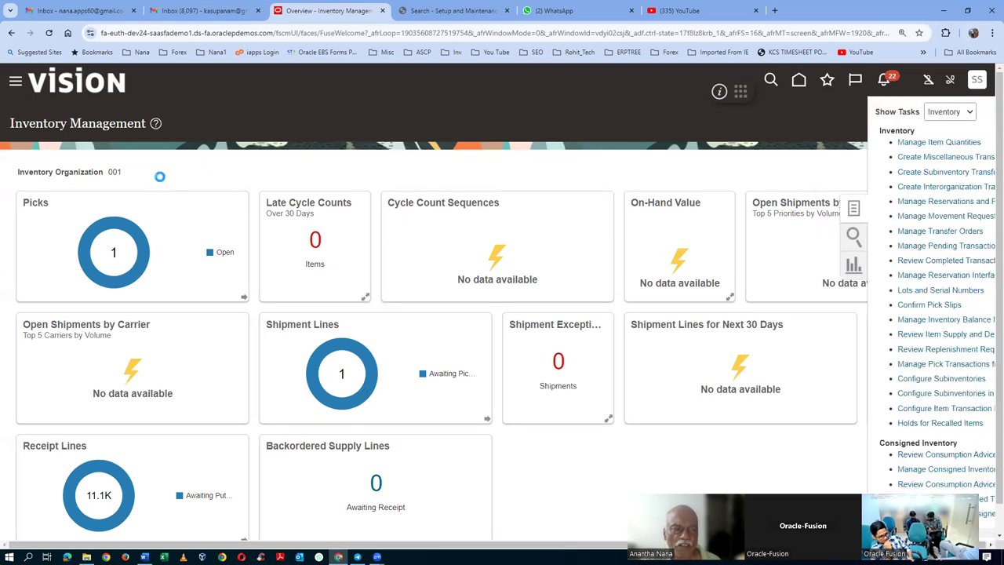
pyautogui.click(895, 143)
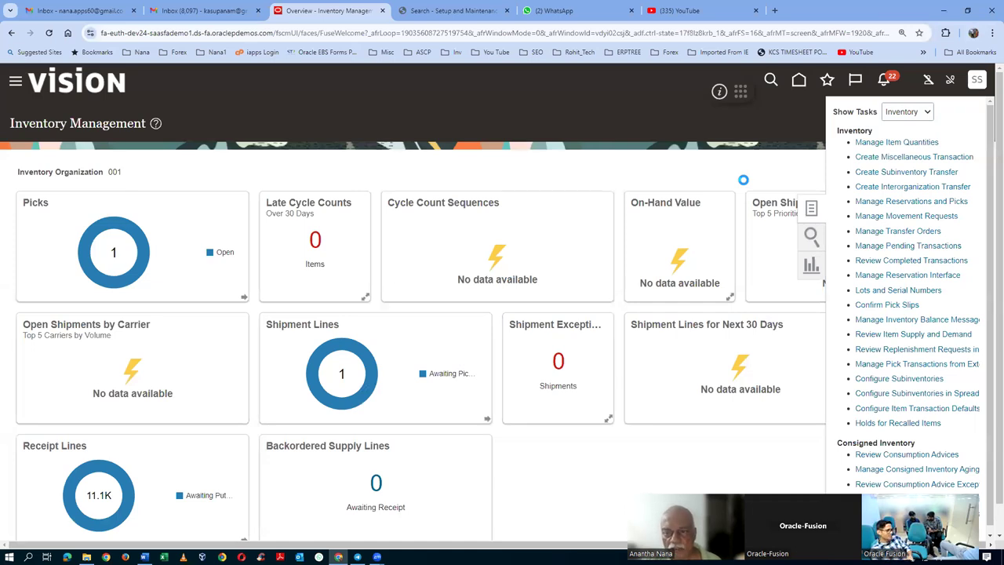
pyautogui.click(937, 117)
pyautogui.click(463, 303)
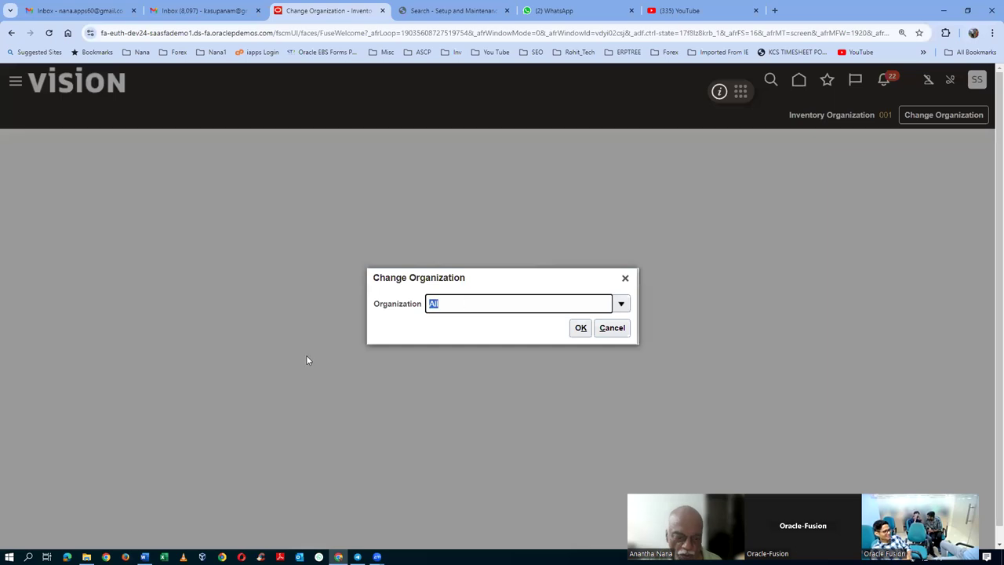
pyautogui.write('T101')
pyautogui.press('Tab')
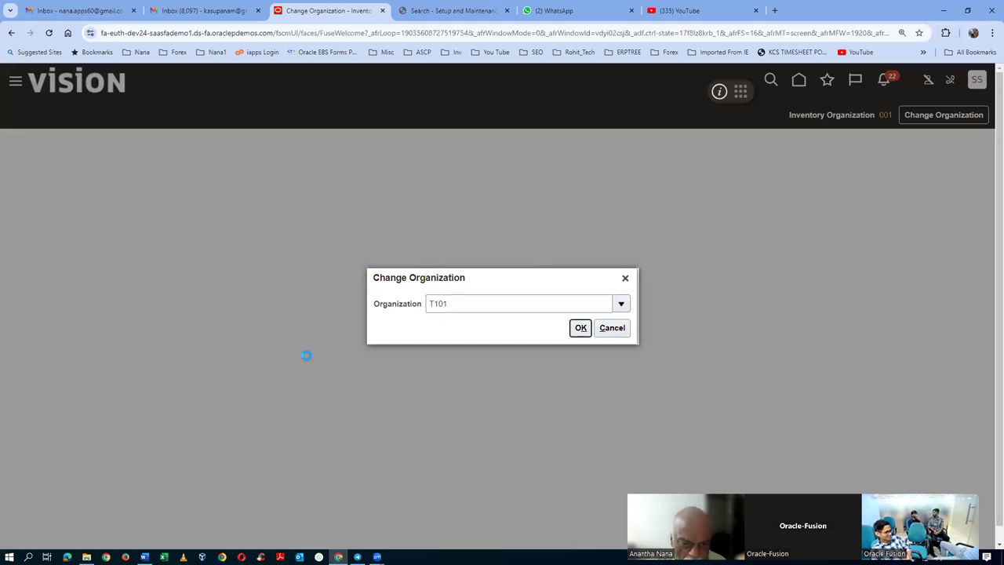
pyautogui.click(578, 329)
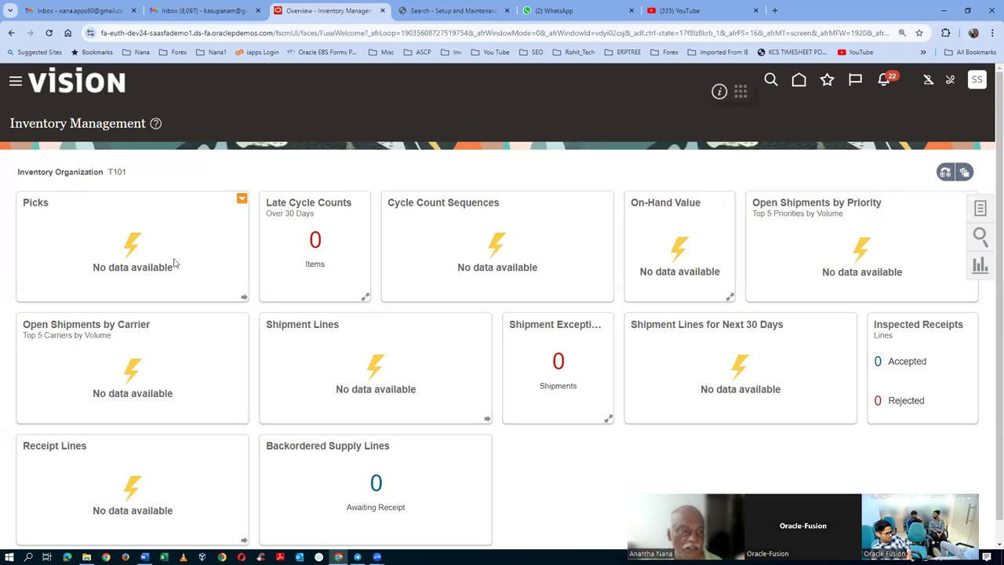
# Start a new cycle count from the Counts tasks.
pyautogui.click(902, 114)
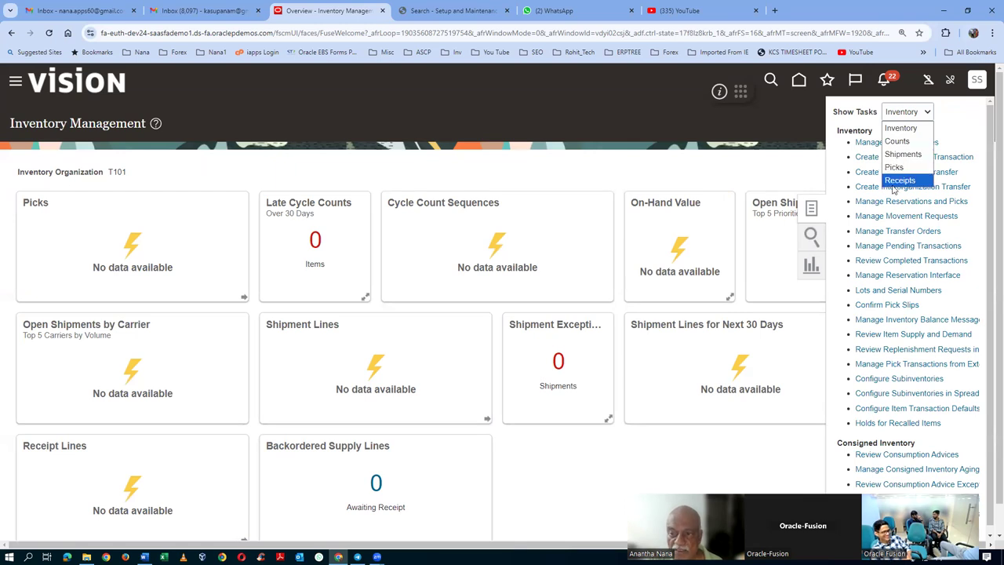
pyautogui.click(896, 141)
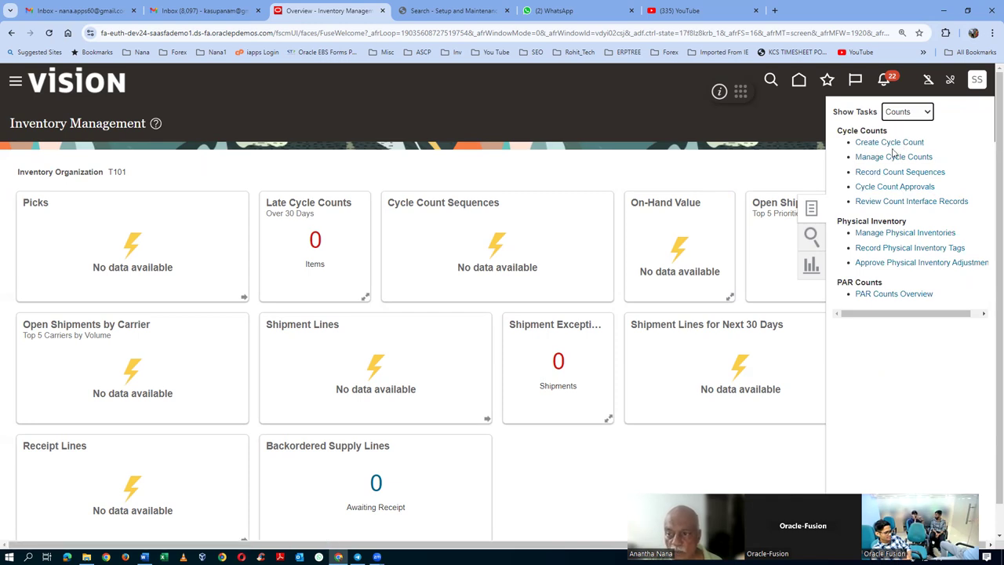
pyautogui.click(894, 143)
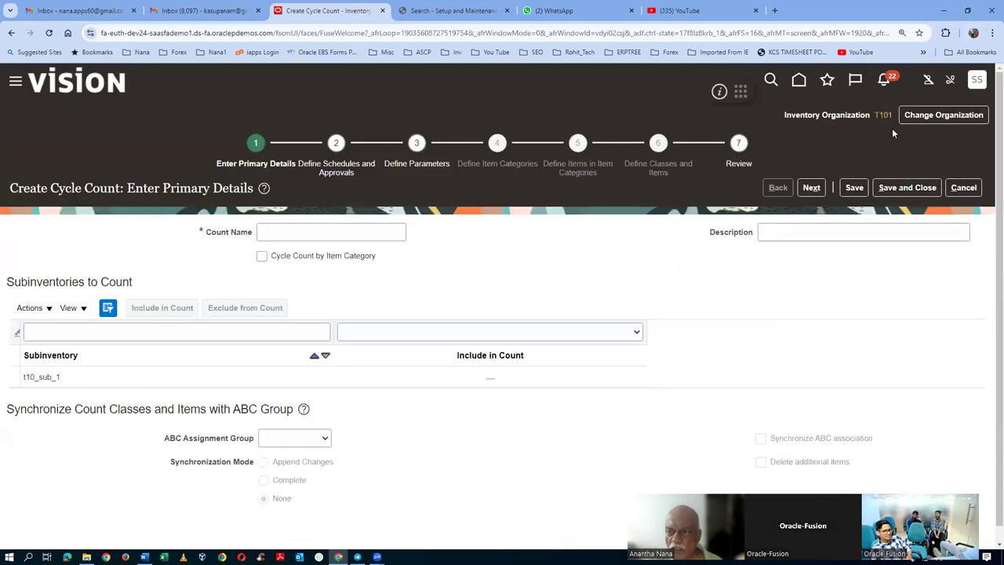
# Include subinventory t10_sub_1 in the cycle count 't10 cyc clount daily'.
pyautogui.click(302, 229)
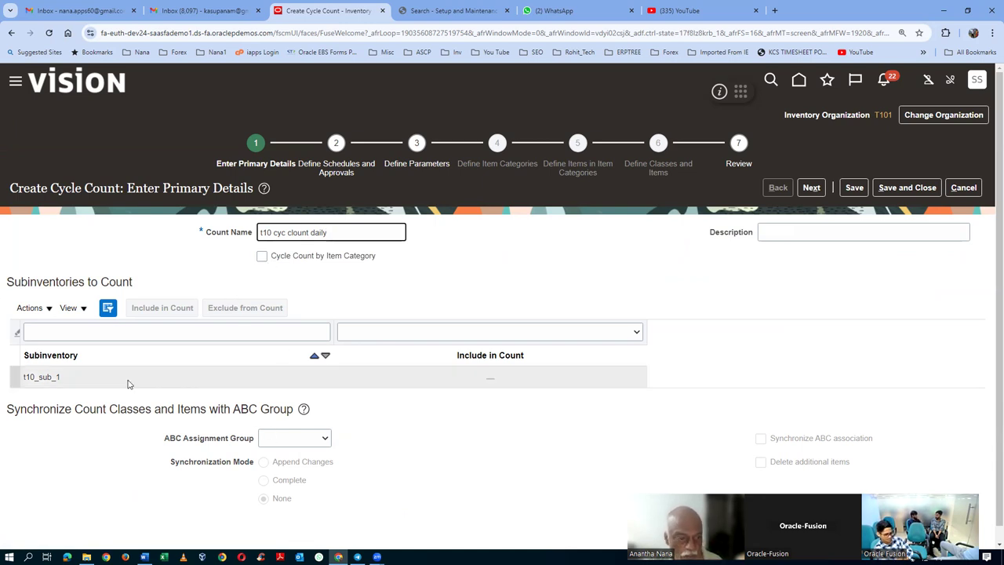
pyautogui.click(30, 308)
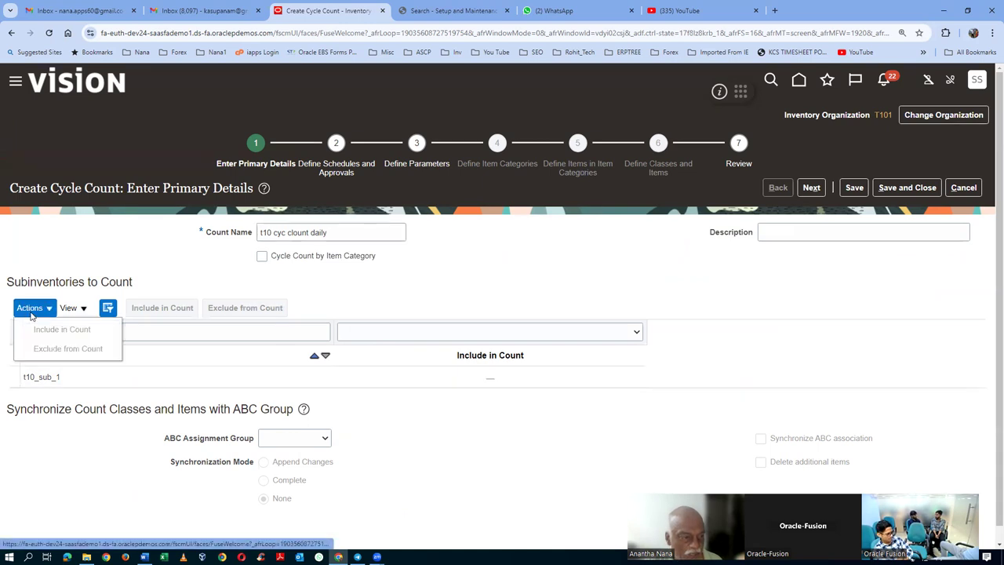
pyautogui.click(198, 276)
pyautogui.click(181, 332)
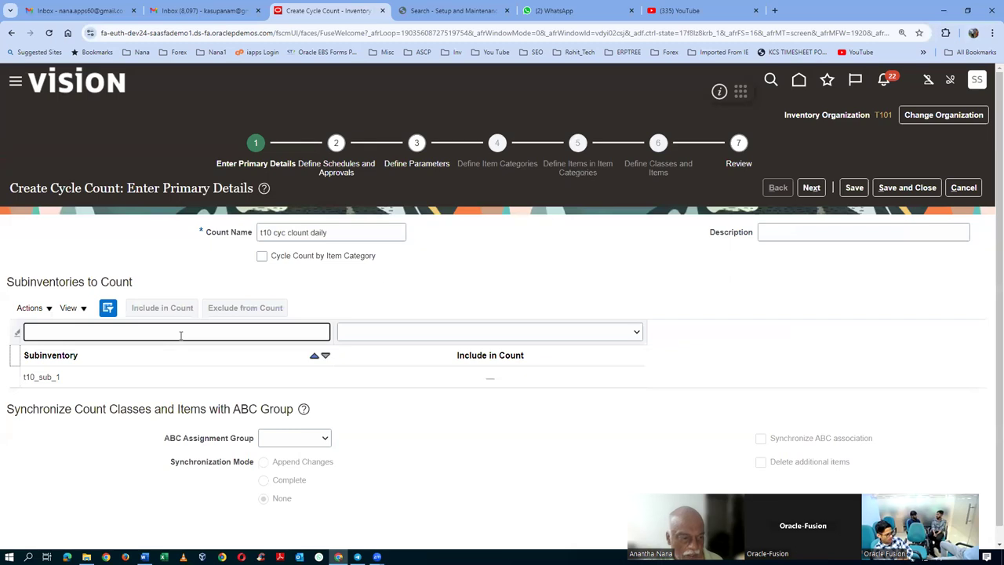
pyautogui.click(83, 378)
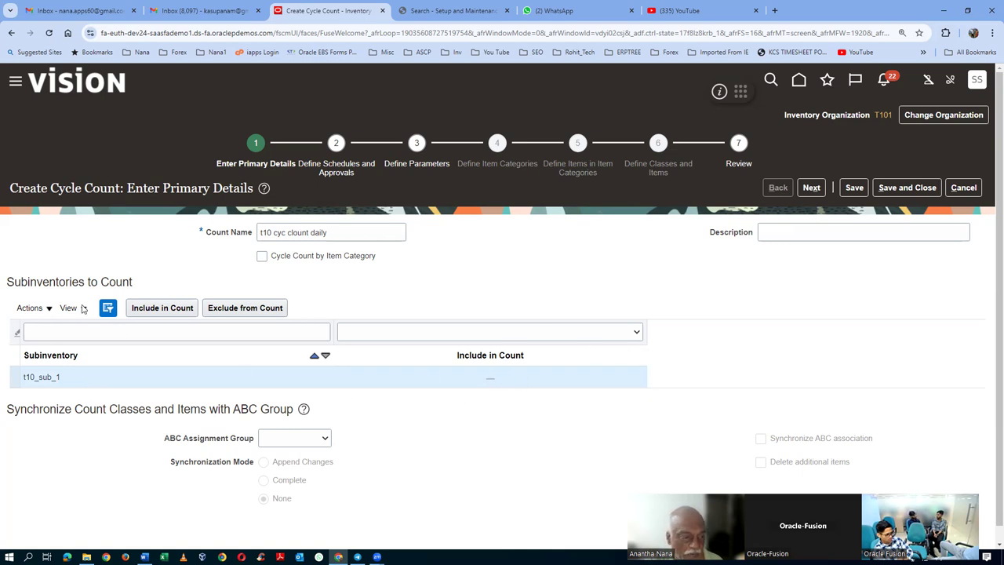
pyautogui.click(31, 307)
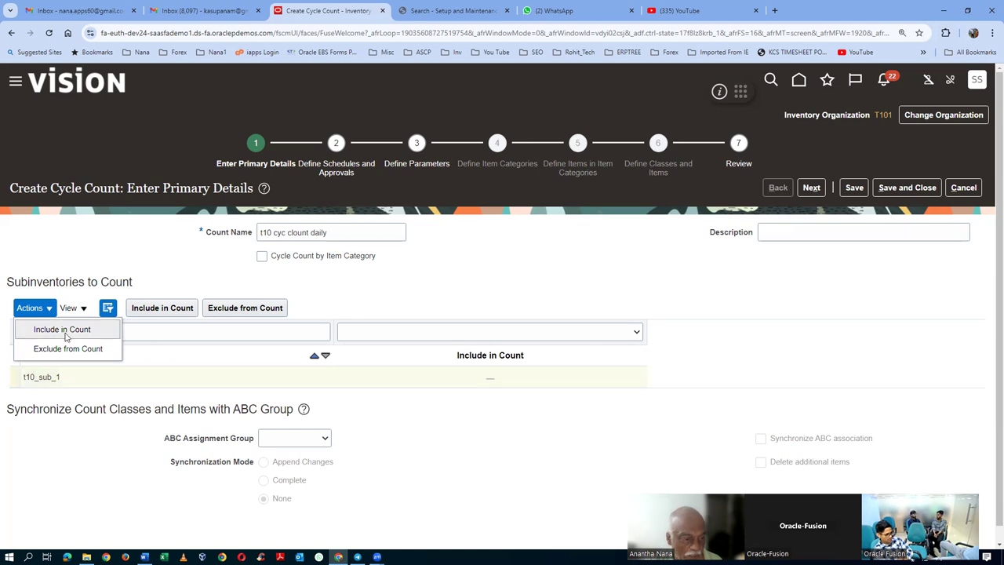
pyautogui.click(66, 330)
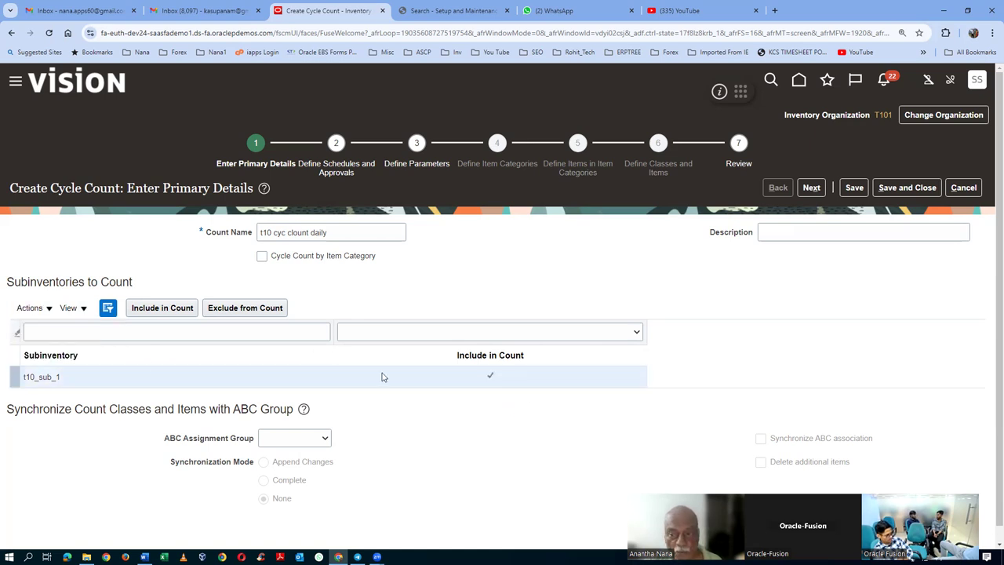
# Set ABC assignment group to t10 assign group with Complete synchronization mode.
pyautogui.click(848, 193)
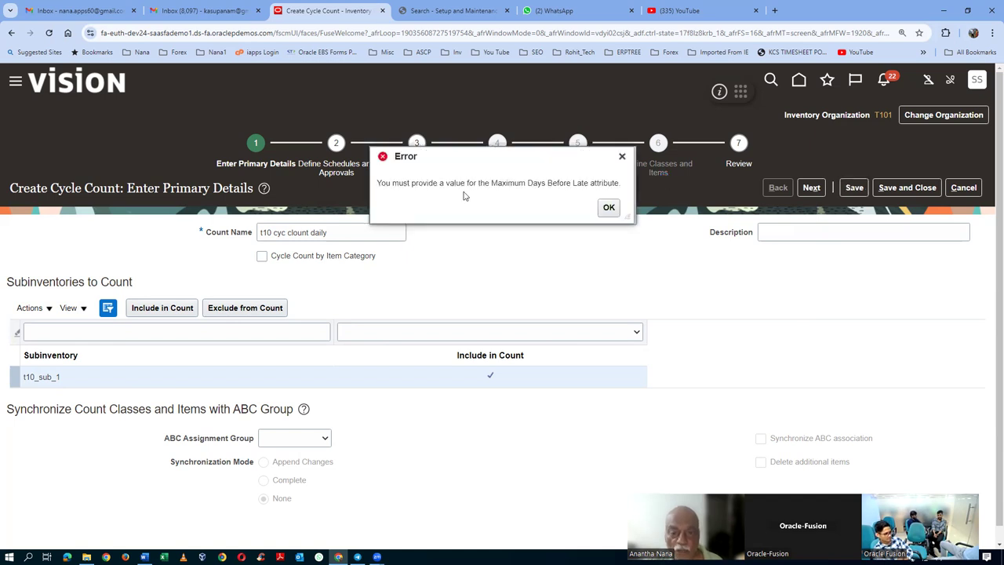
pyautogui.click(610, 208)
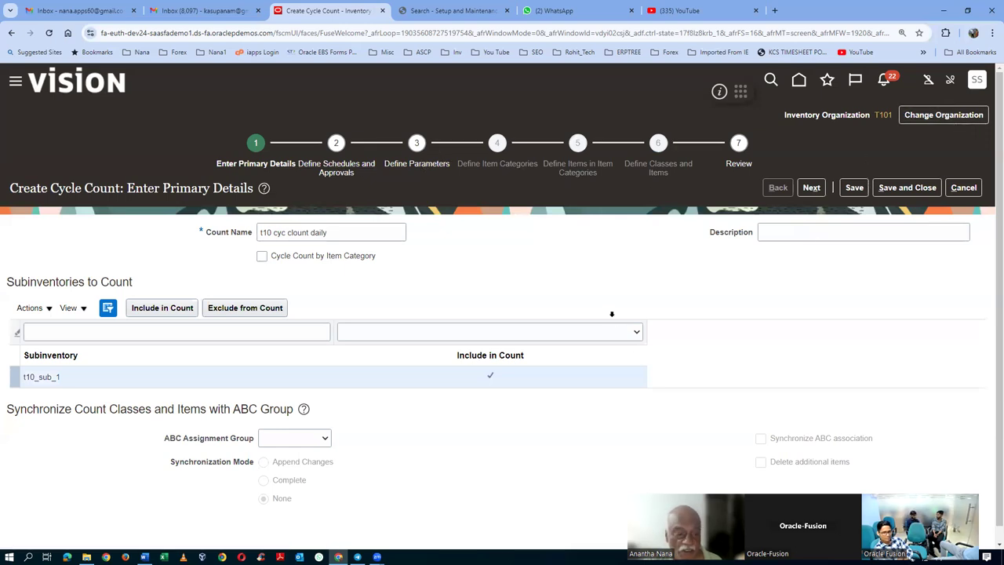
pyautogui.scroll(-1, 461, 354)
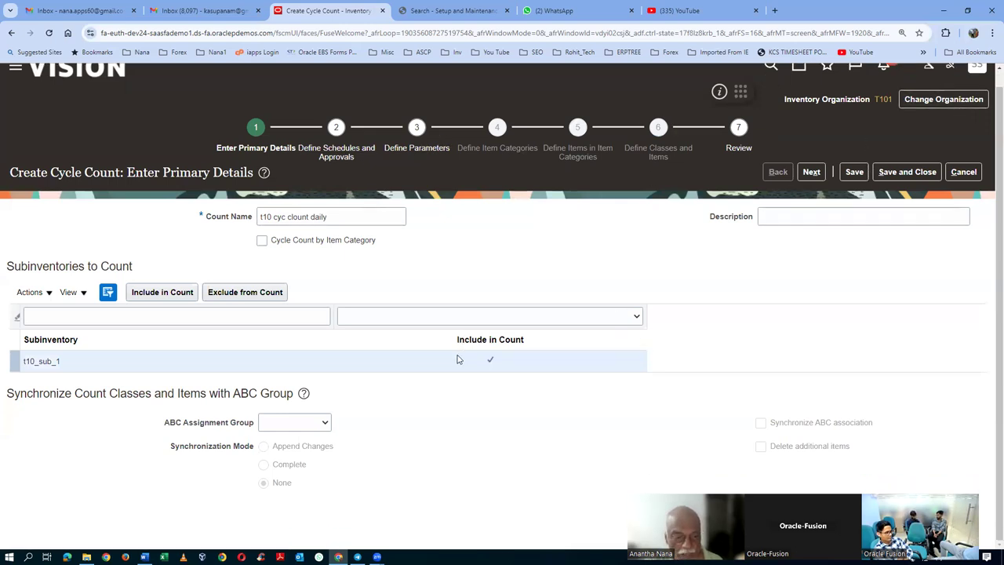
pyautogui.click(290, 424)
pyautogui.click(296, 450)
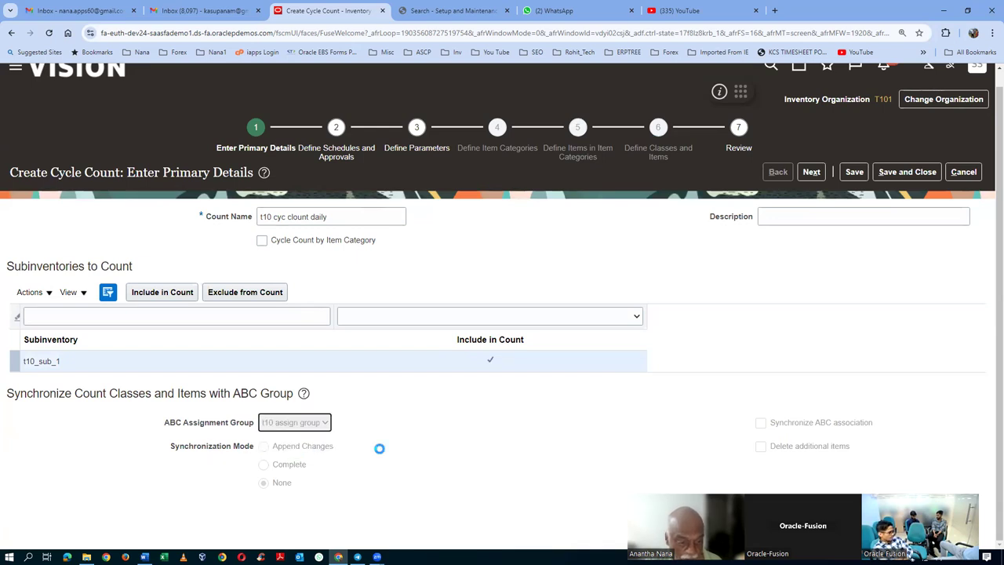
pyautogui.click(264, 465)
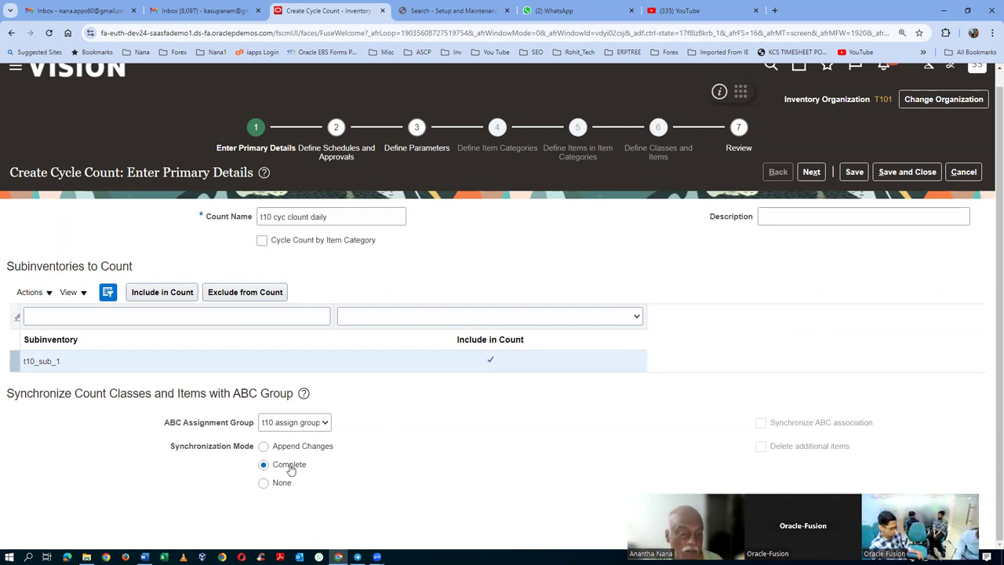
pyautogui.click(351, 157)
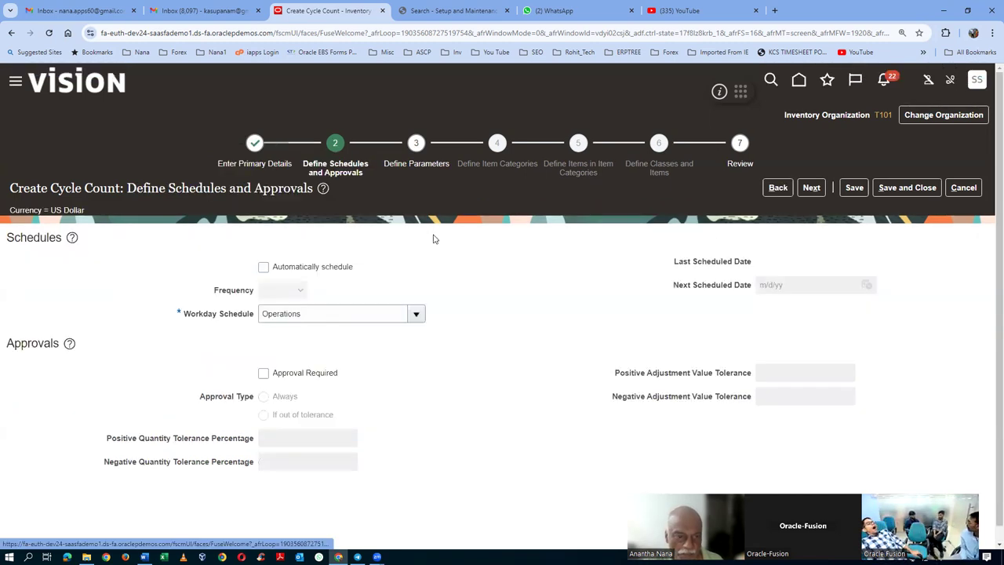
# Schedule the count automatically Daily and require approval only when out of tolerance.
pyautogui.click(263, 269)
pyautogui.click(270, 291)
pyautogui.click(271, 332)
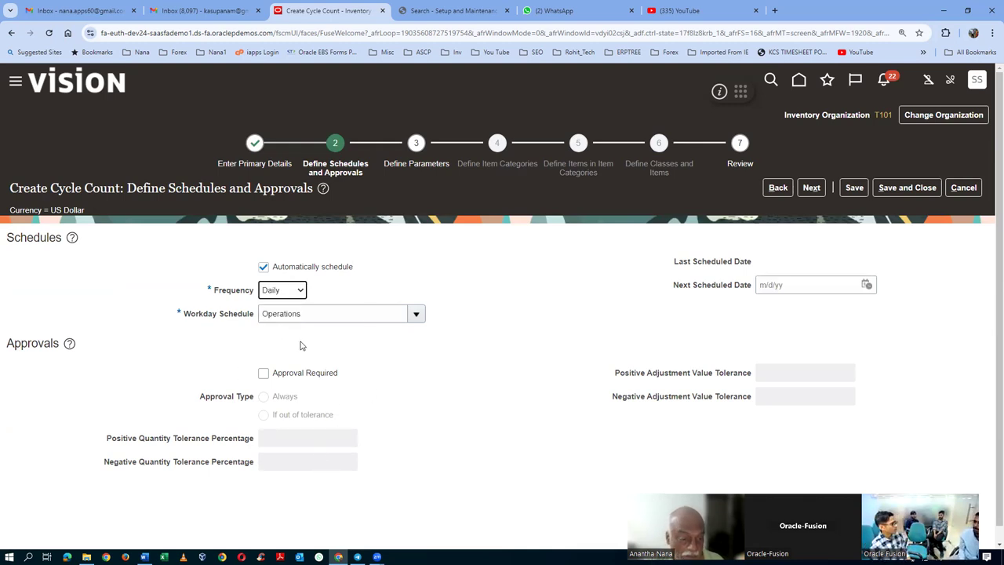
pyautogui.click(264, 375)
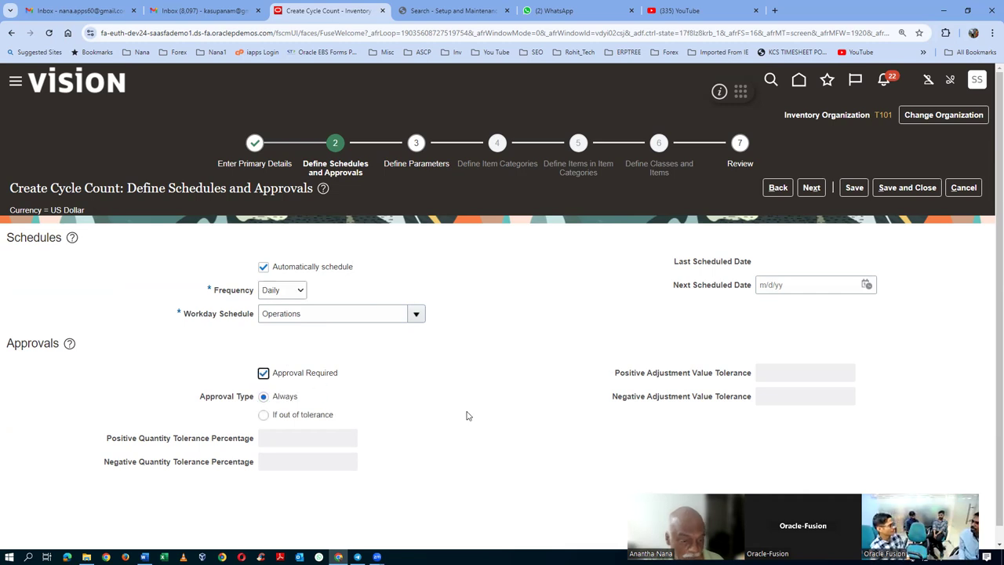
pyautogui.click(264, 414)
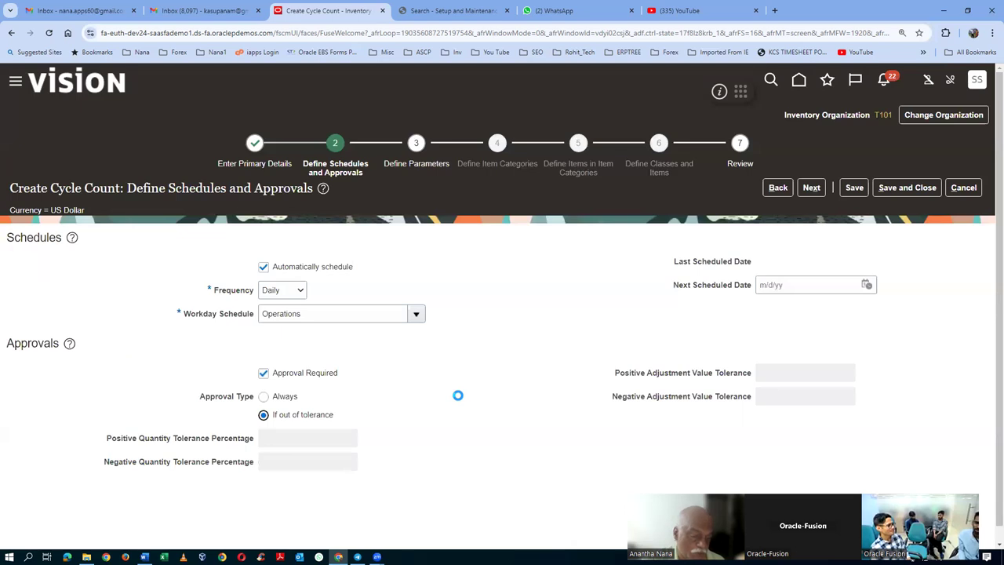
# Set positive and negative quantity tolerances to 10%.
pyautogui.click(329, 444)
pyautogui.write('10')
pyautogui.press('Tab')
pyautogui.write('10')
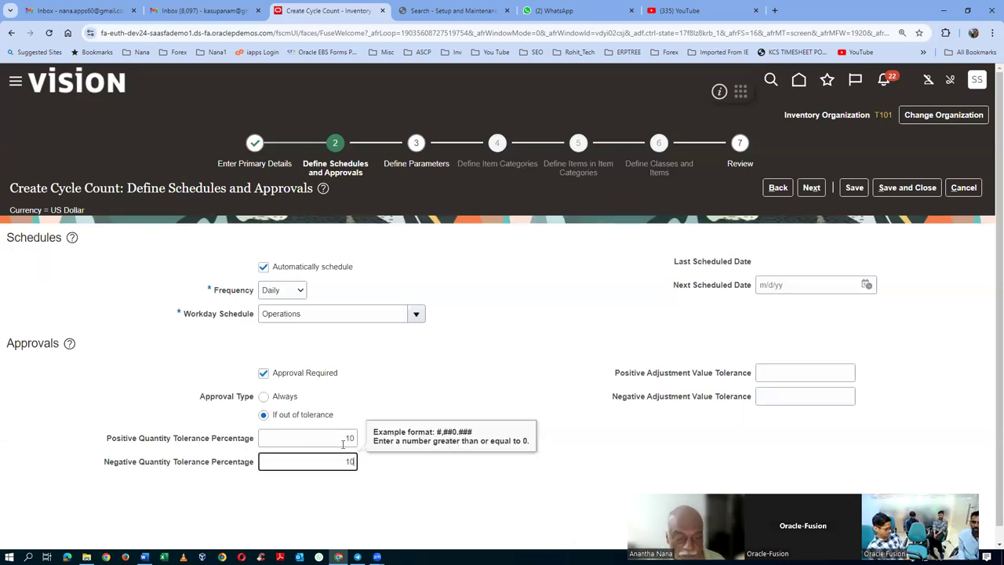
pyautogui.click(457, 374)
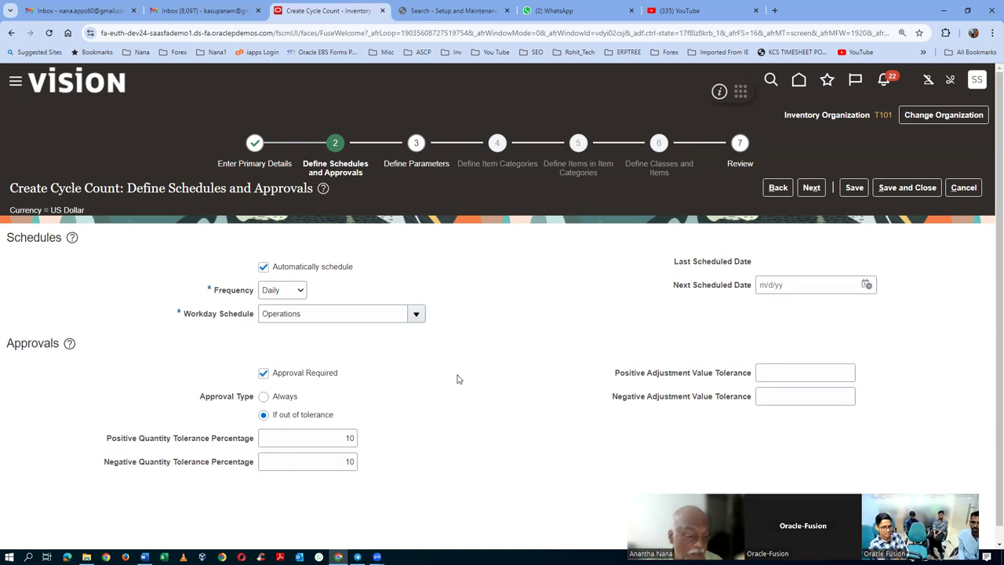
pyautogui.moveTo(337, 439); pyautogui.dragTo(359, 463)
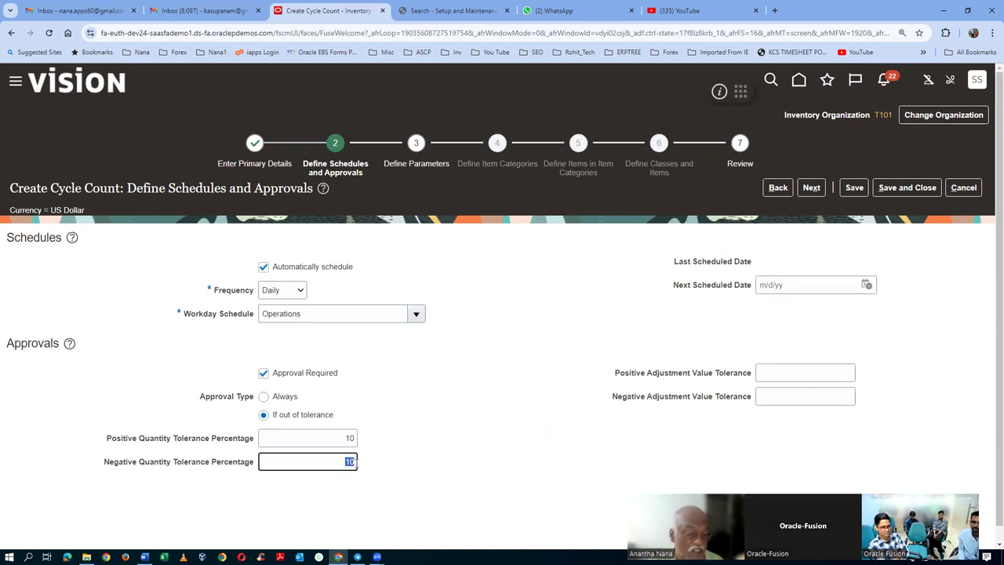
pyautogui.click(406, 500)
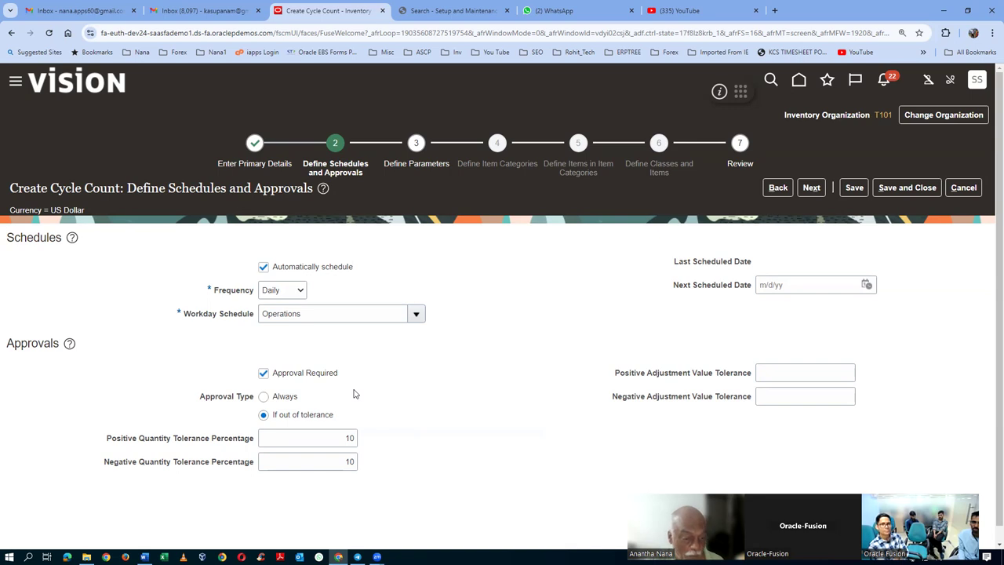
pyautogui.click(345, 438)
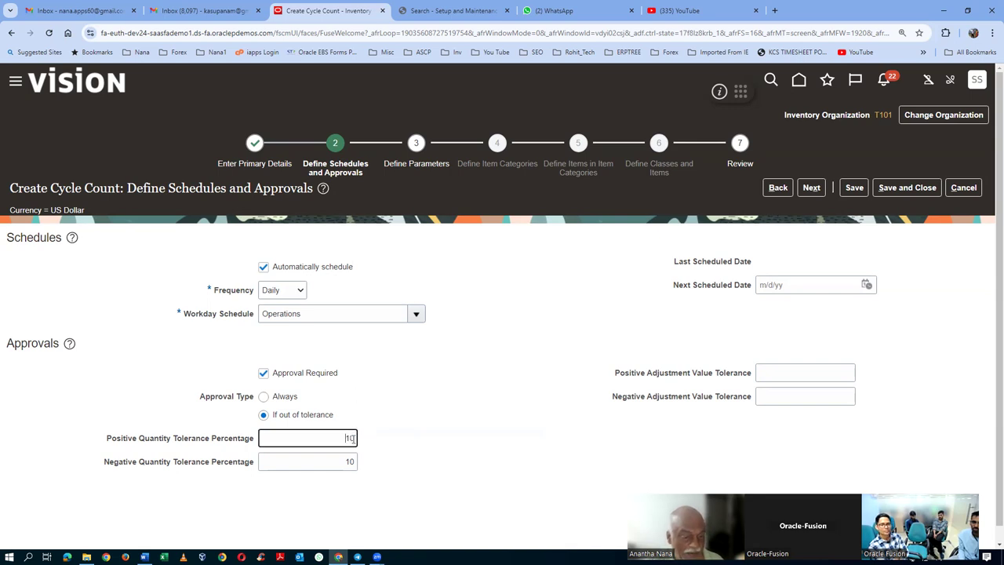
pyautogui.click(350, 462)
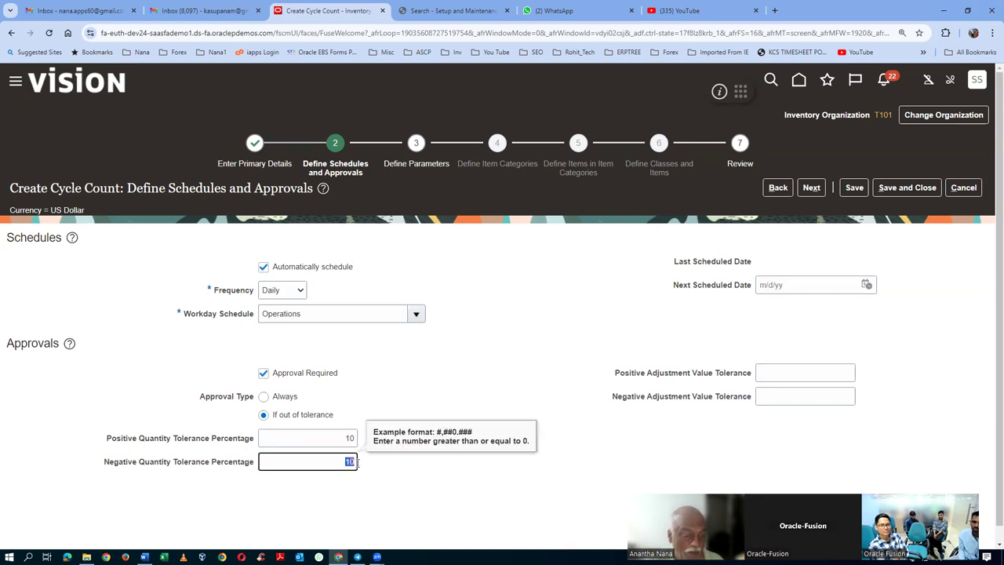
pyautogui.click(374, 516)
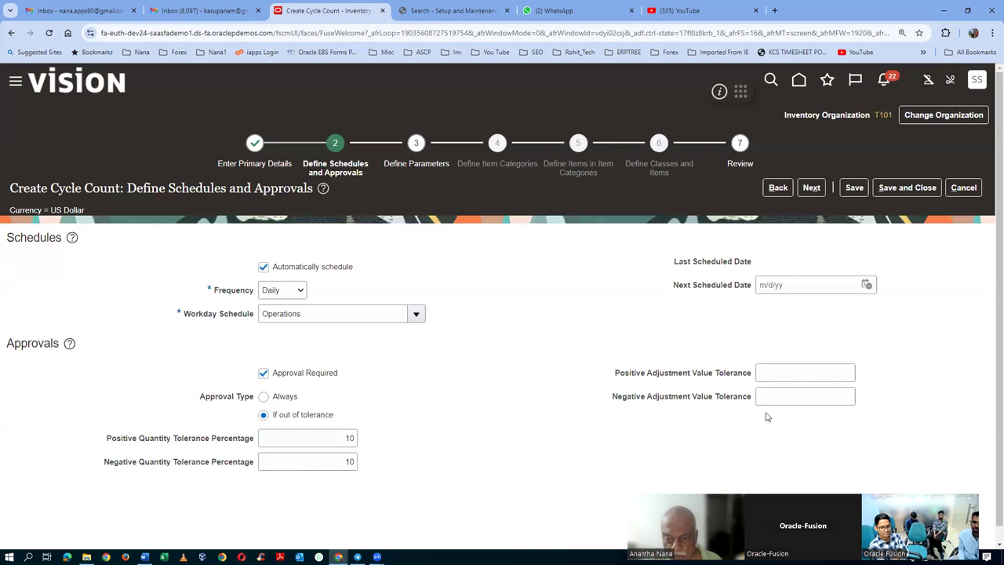
# Set the next scheduled date to 9/3/24 and proceed to Define Parameters.
pyautogui.click(807, 374)
pyautogui.click(810, 400)
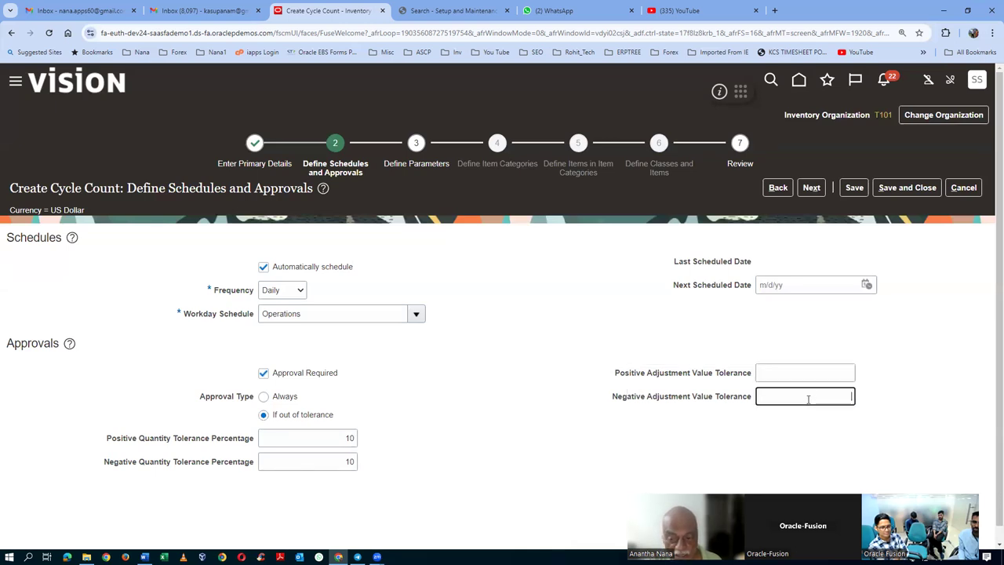
pyautogui.click(801, 372)
pyautogui.click(799, 398)
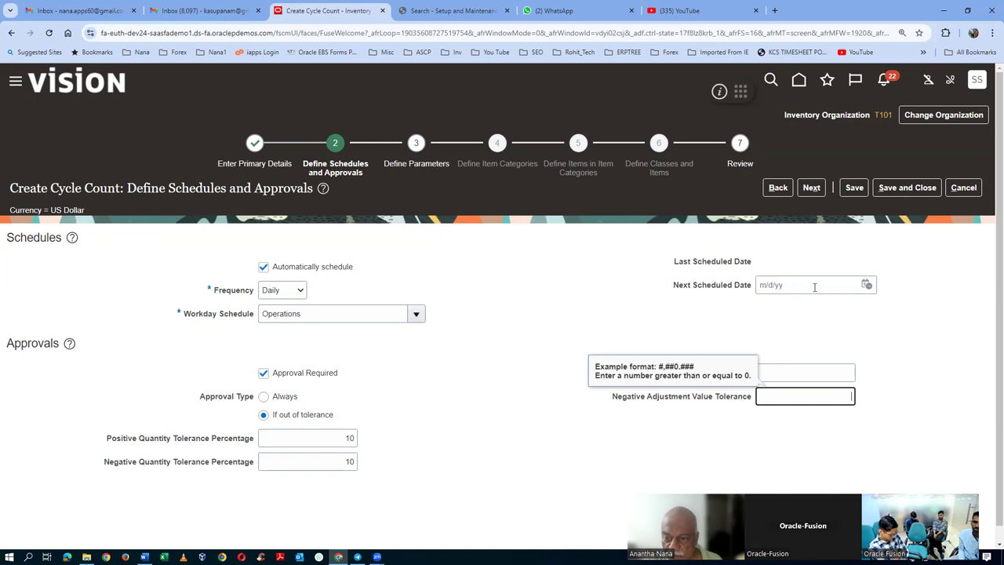
pyautogui.click(866, 285)
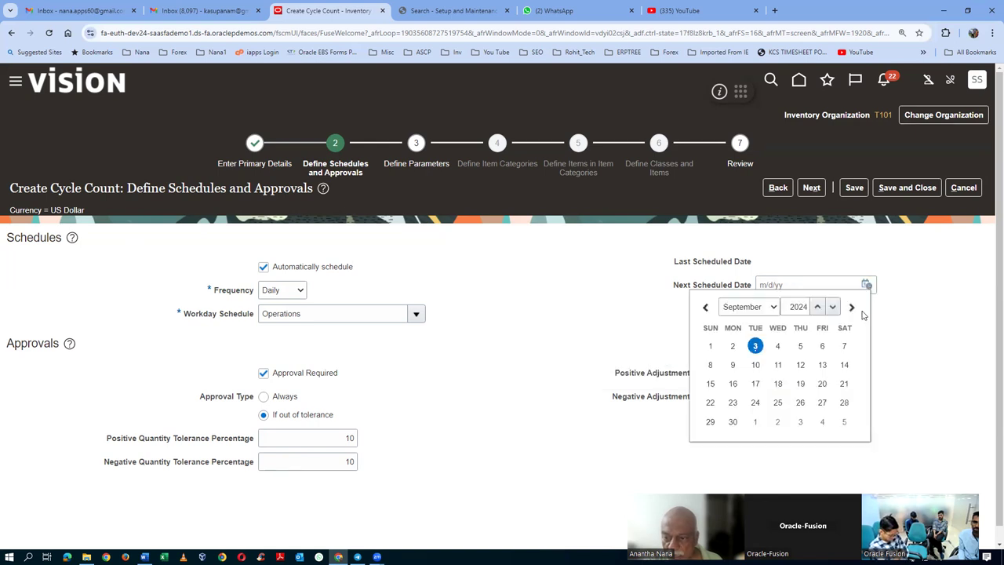
pyautogui.click(755, 346)
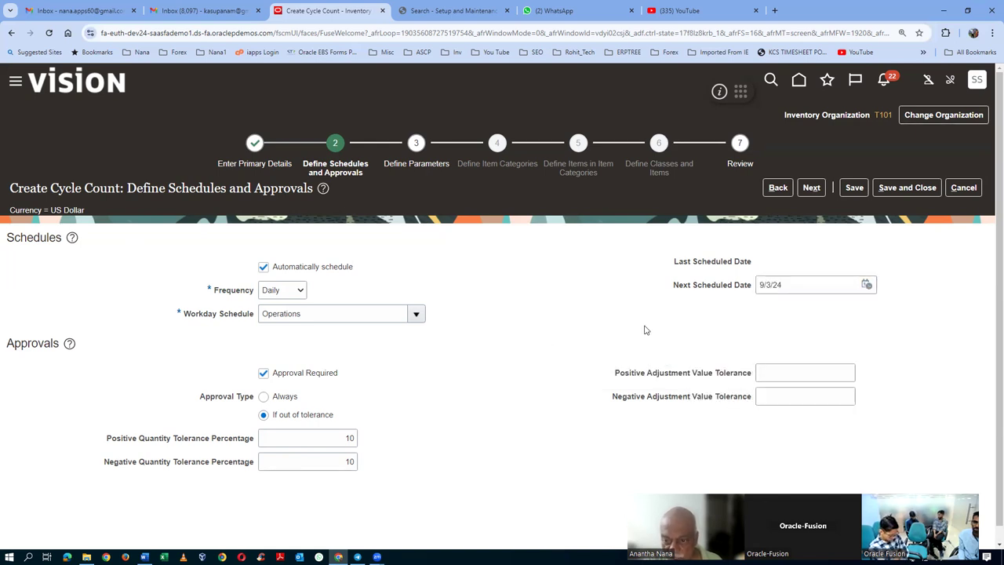
pyautogui.scroll(-1, 435, 358)
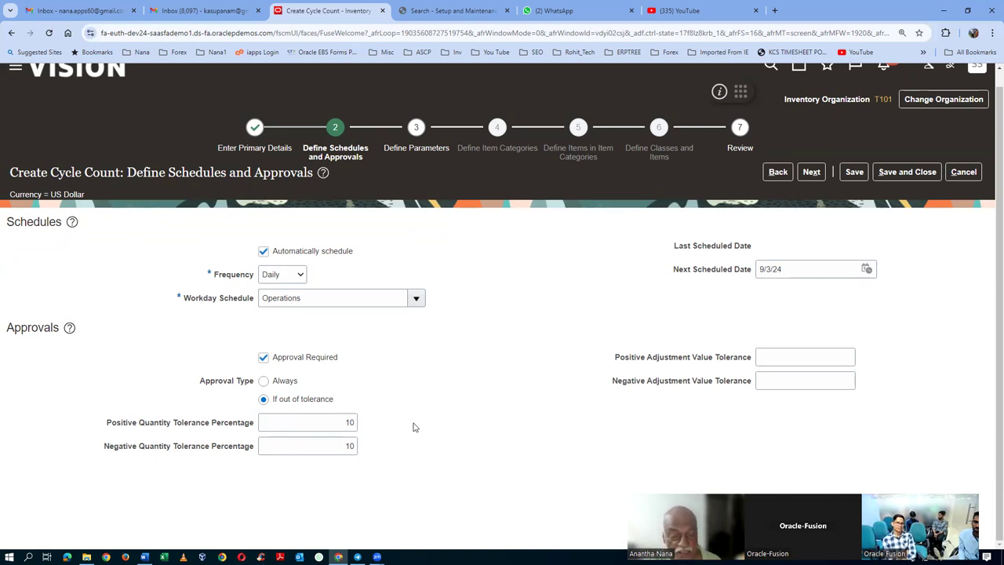
pyautogui.click(788, 360)
pyautogui.press('Tab')
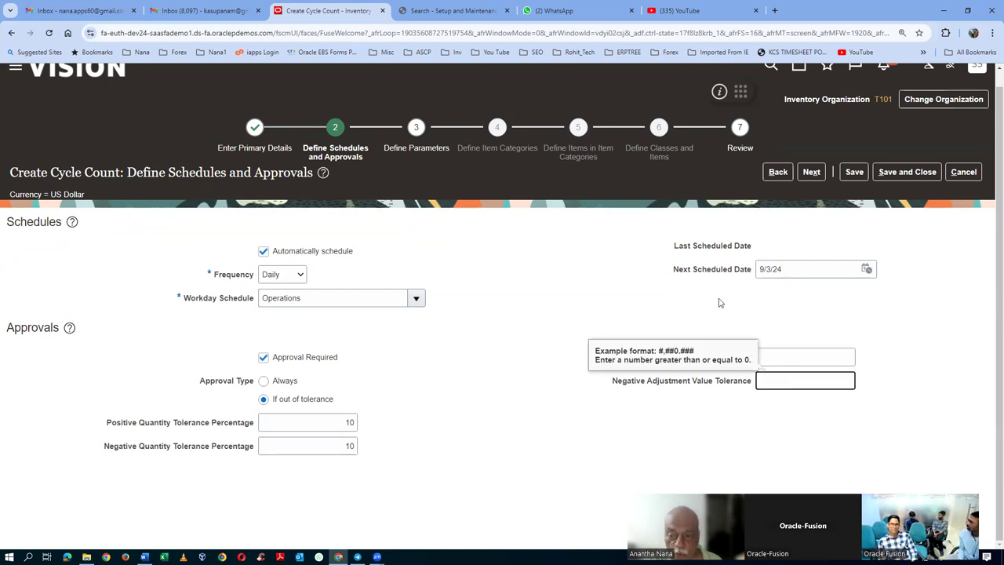
pyautogui.click(429, 152)
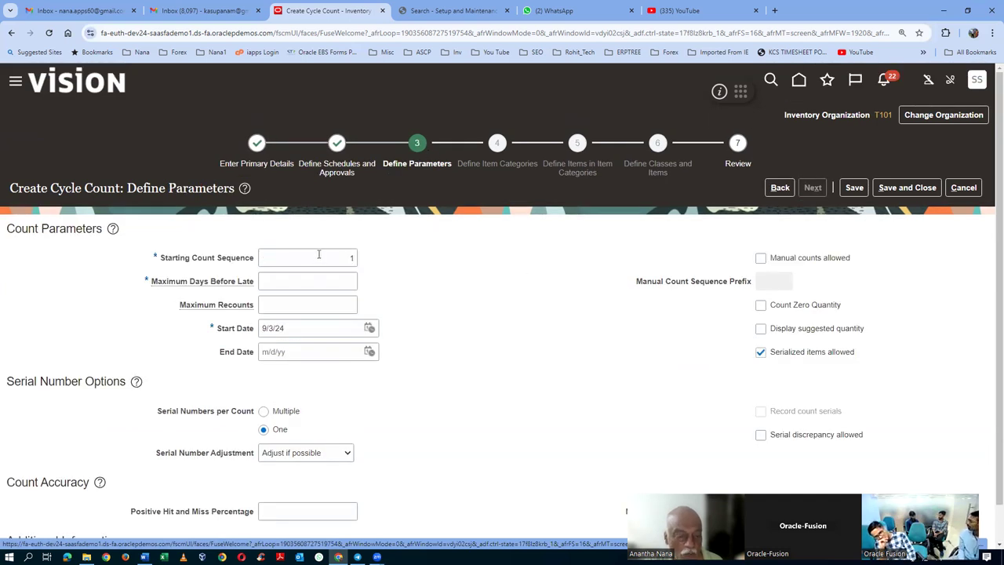
# Set starting count sequence 1,001 from the notes, 2 maximum days before late, and 1 maximum recount.
pyautogui.hotkey('alt', 'Tab')
pyautogui.scroll(-1, 299, 431)
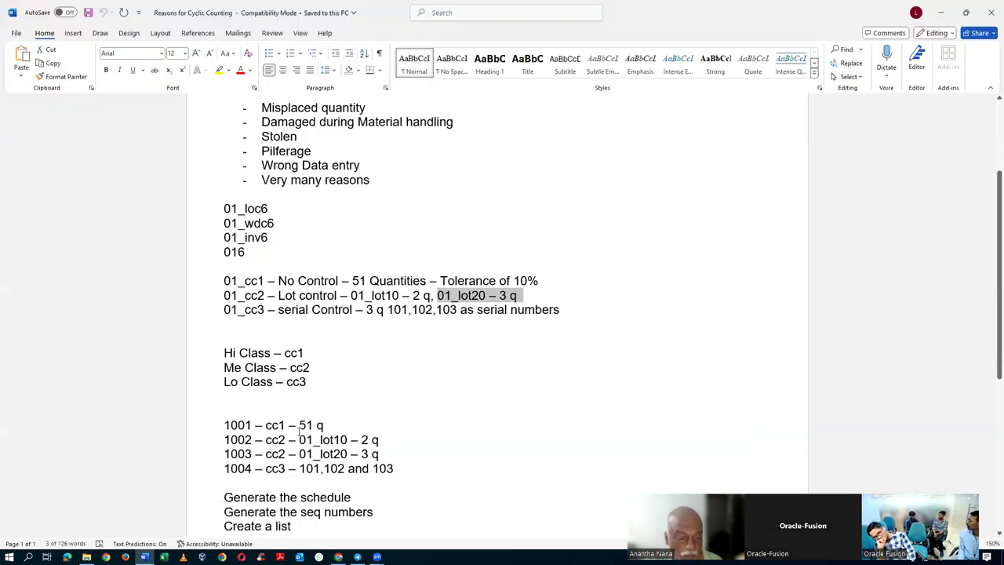
pyautogui.doubleClick(235, 425)
pyautogui.hotkey('alt', 'Tab')
pyautogui.doubleClick(345, 258)
pyautogui.write('1,001')
pyautogui.press('Tab')
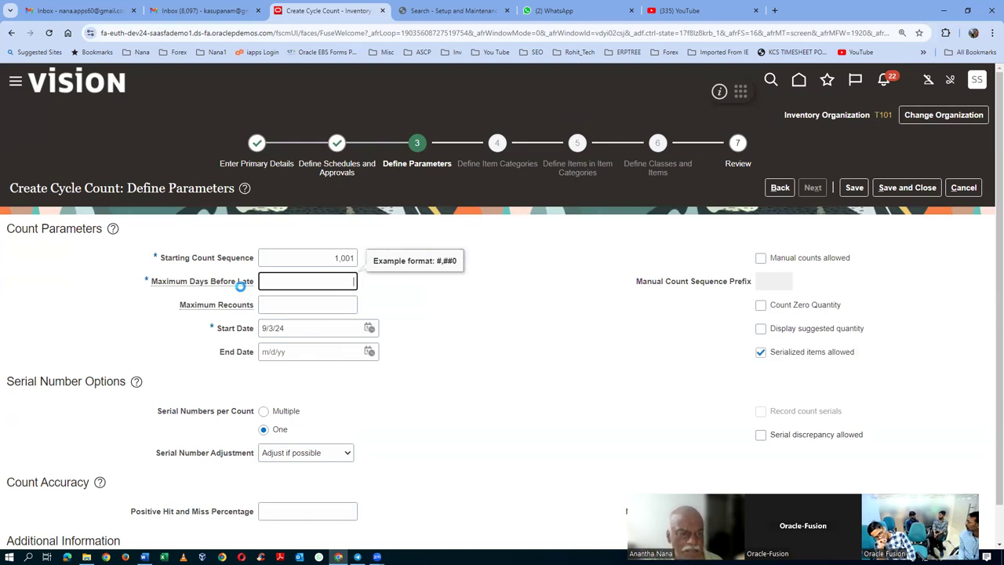
pyautogui.write('2')
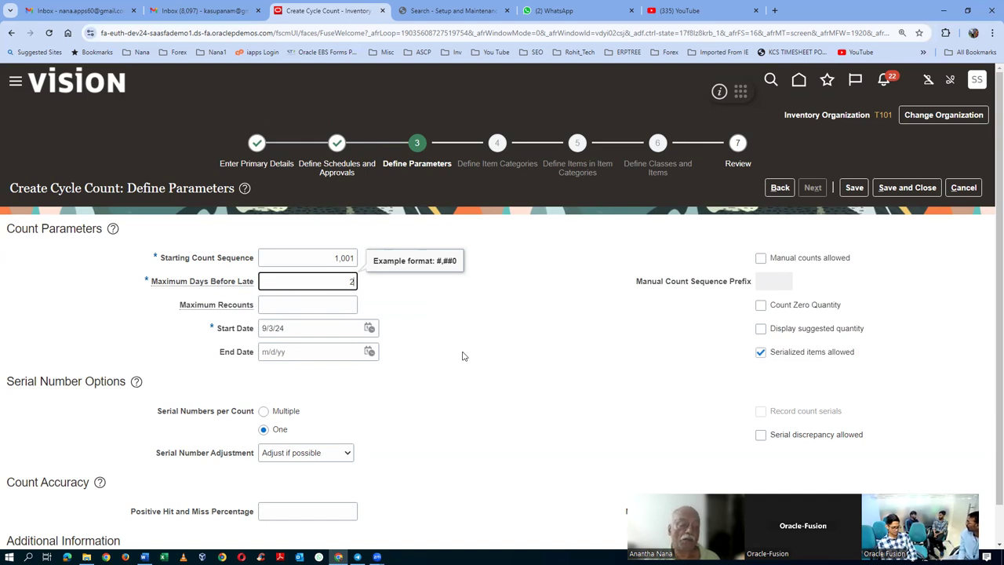
pyautogui.click(322, 305)
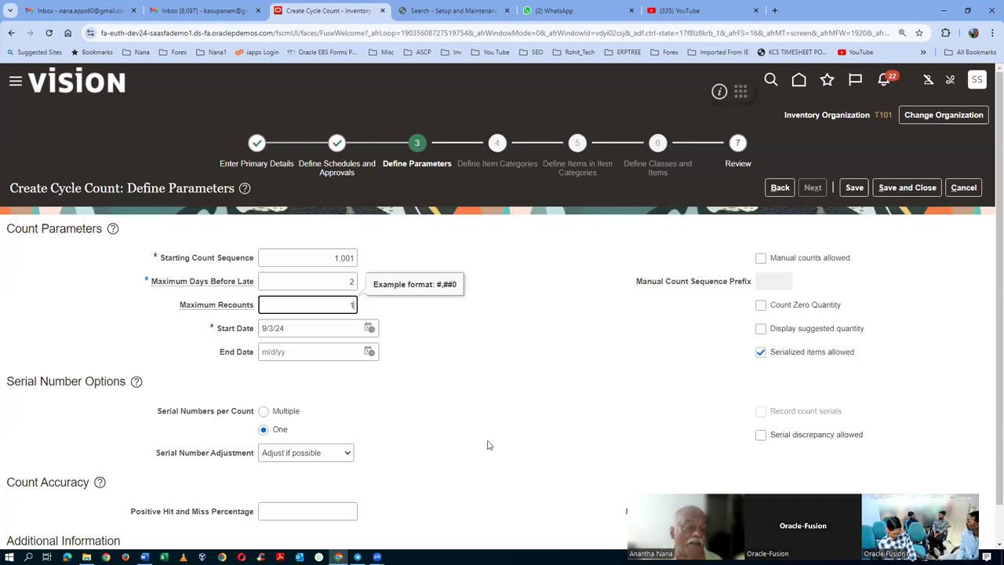
pyautogui.click(472, 411)
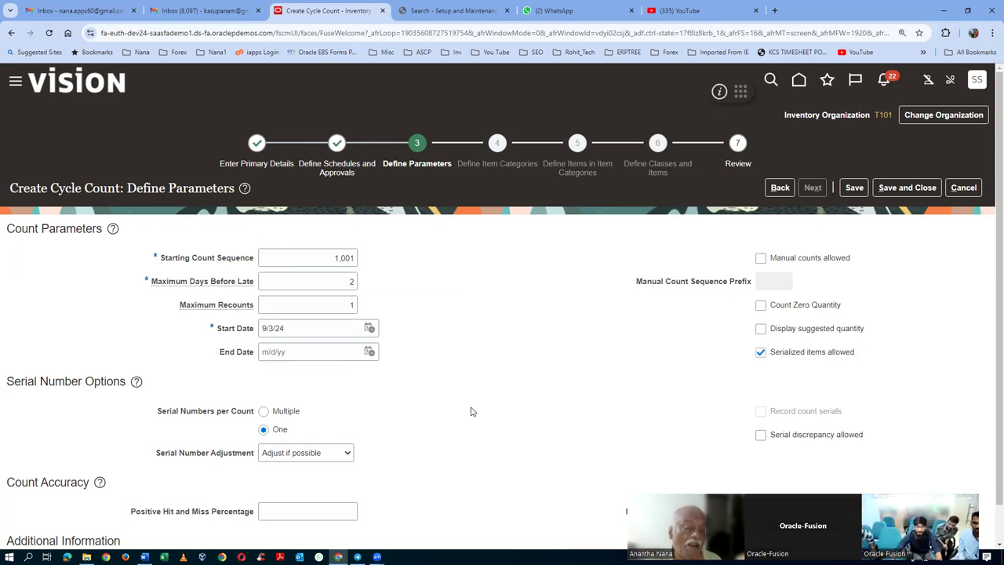
pyautogui.click(330, 304)
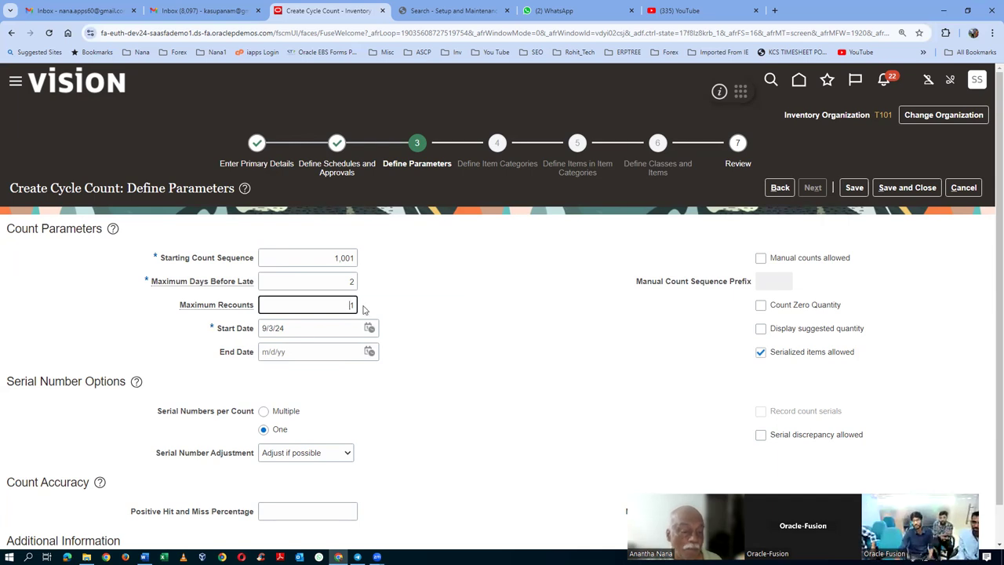
pyautogui.click(529, 376)
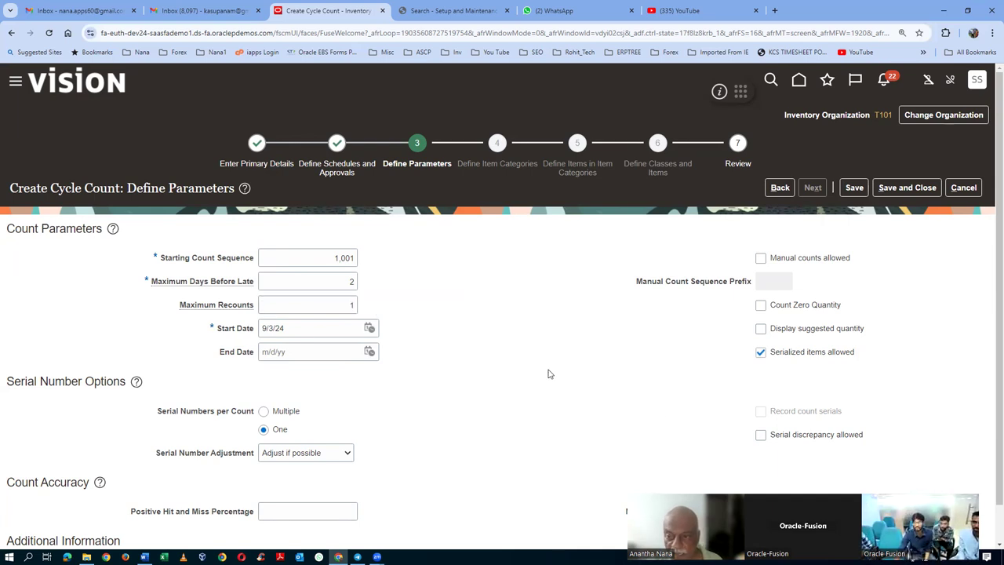
# Allow manual counts, count zero quantity, display suggested quantity, and allow multiple serial numbers per count.
pyautogui.click(760, 258)
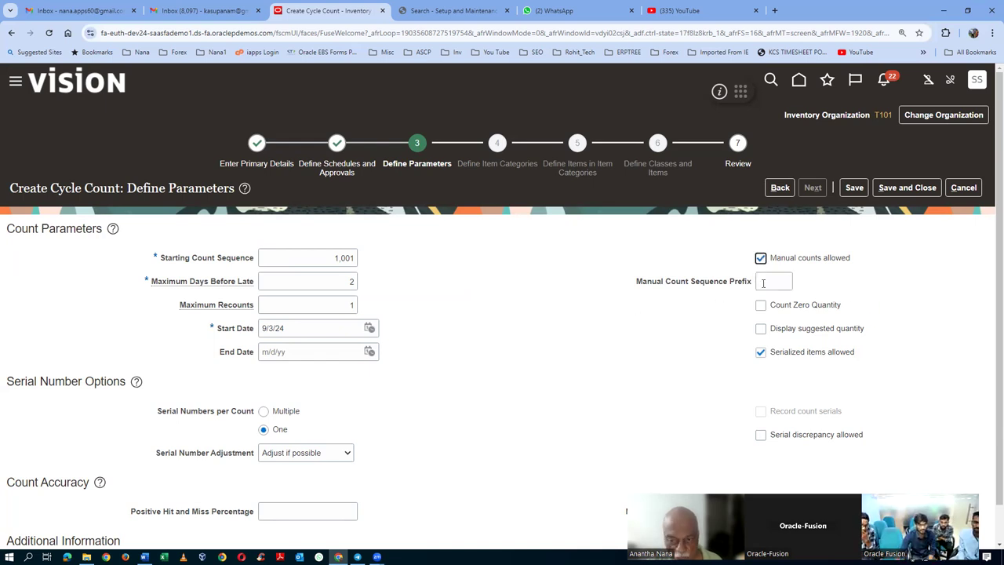
pyautogui.click(761, 307)
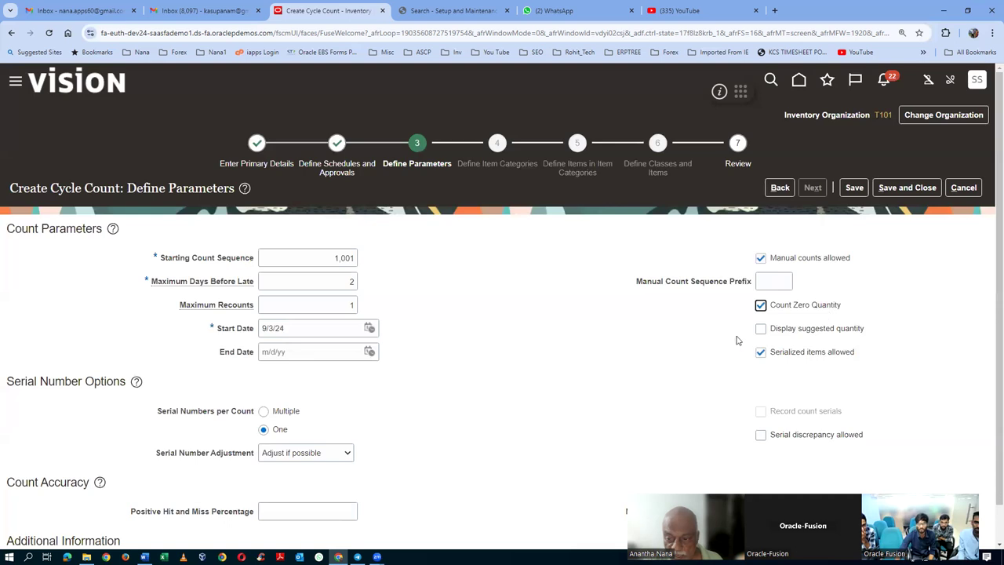
pyautogui.click(761, 333)
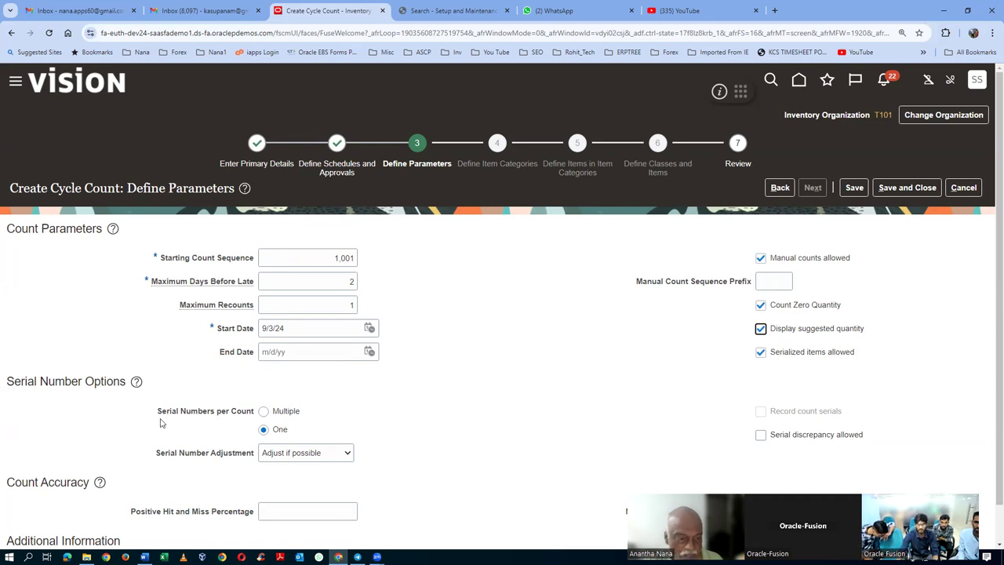
pyautogui.scroll(-1, 321, 415)
pyautogui.click(264, 372)
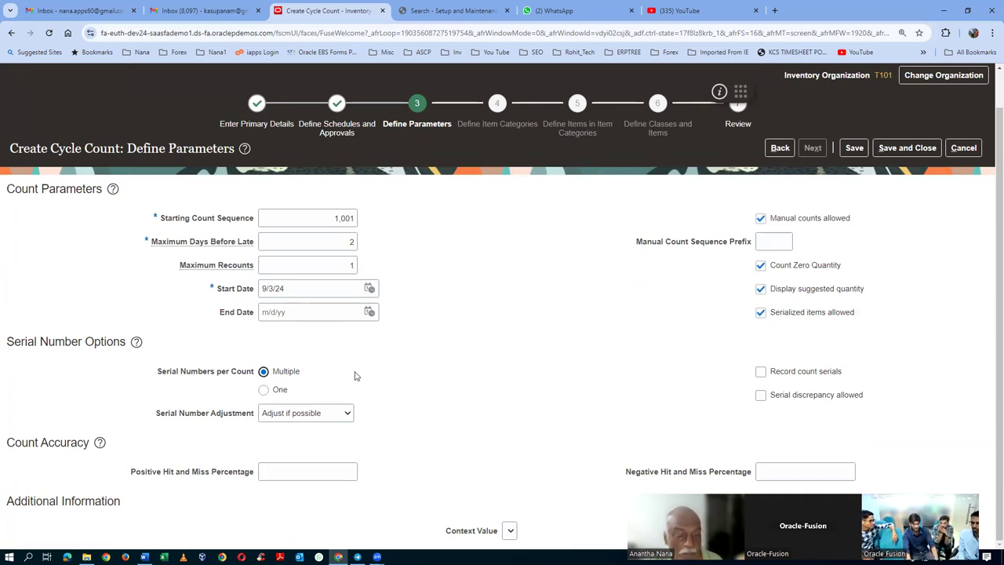
pyautogui.hotkey('alt', 'Tab')
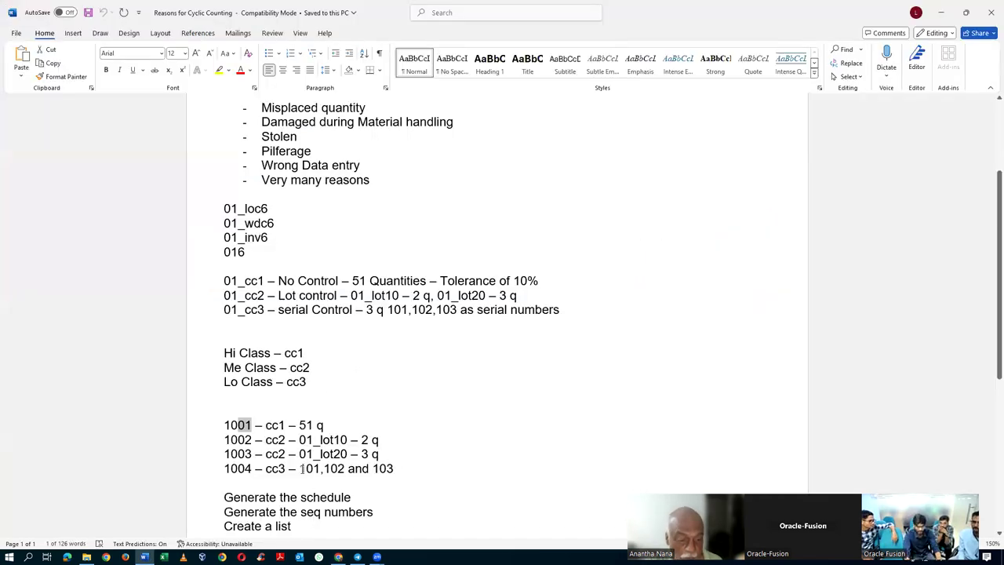
# Check serial numbers 101, 102 and 103 noted for sequence 1004 in Word, then return to Oracle.
pyautogui.moveTo(299, 468); pyautogui.dragTo(393, 468)
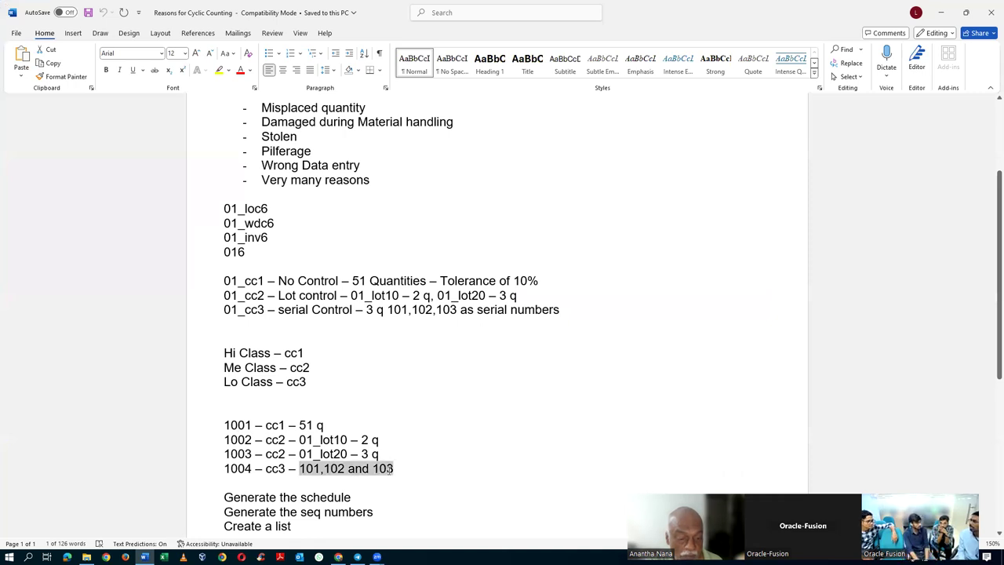
pyautogui.click(267, 468)
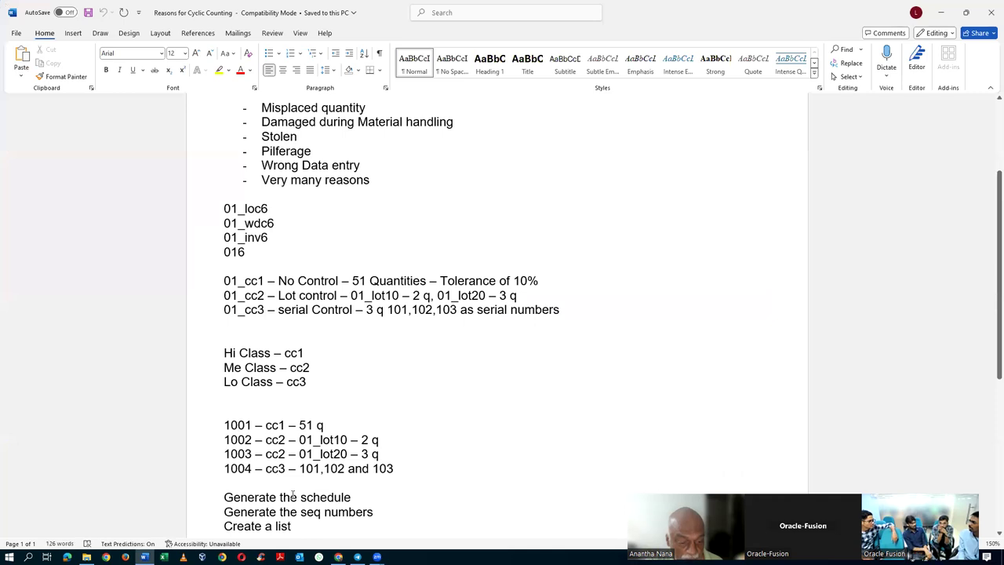
pyautogui.hotkey('alt', 'Tab')
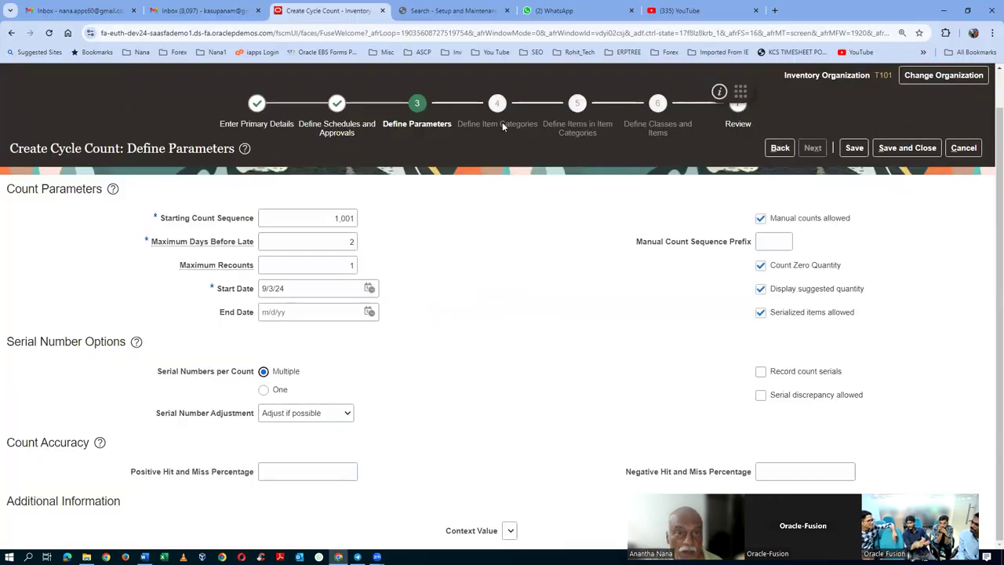
pyautogui.rightClick(320, 11)
# Duplicate the cycle count tab and view on-hand item quantities via Manage Item Quantities.
pyautogui.click(357, 103)
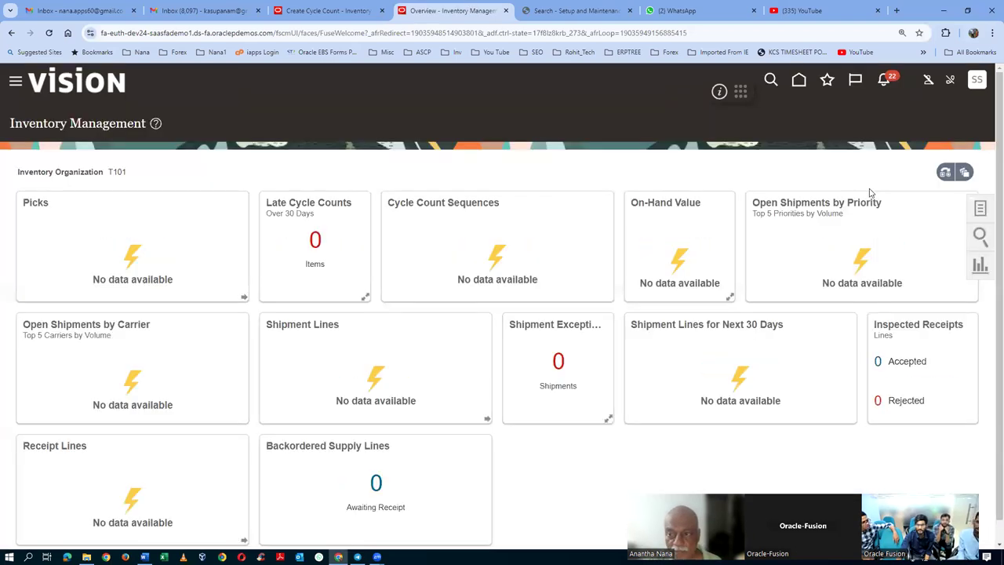
pyautogui.click(979, 212)
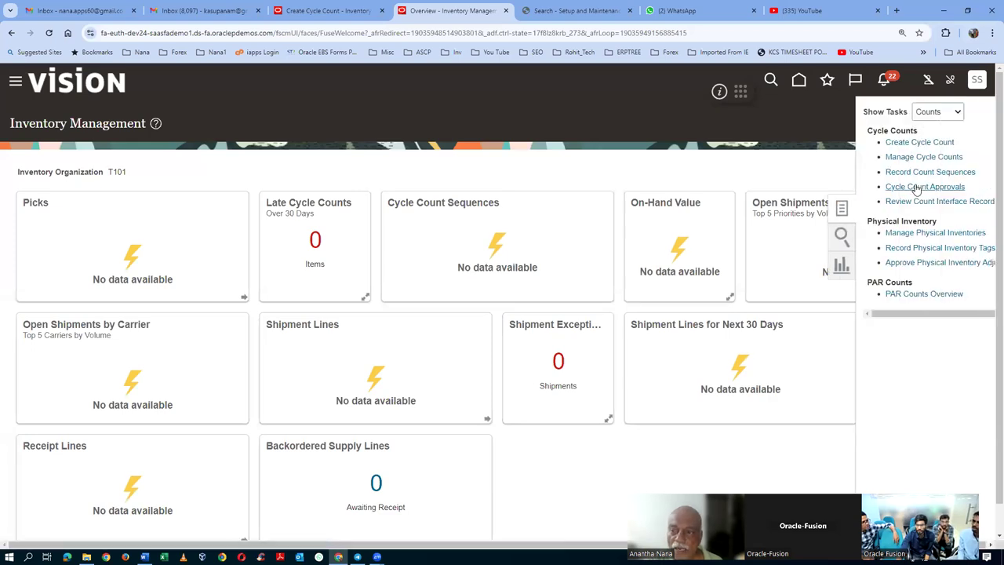
pyautogui.click(903, 114)
pyautogui.click(902, 125)
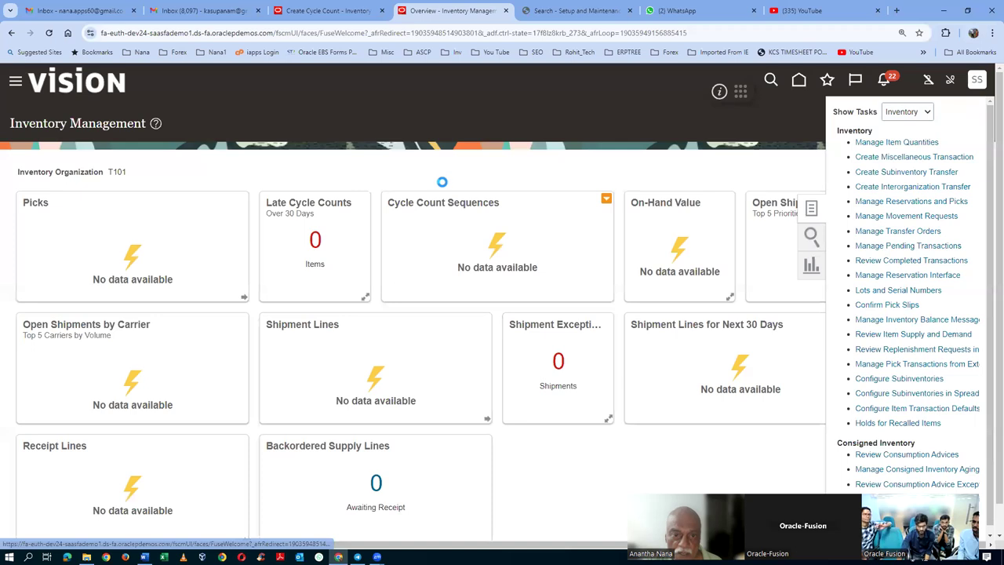
pyautogui.click(784, 327)
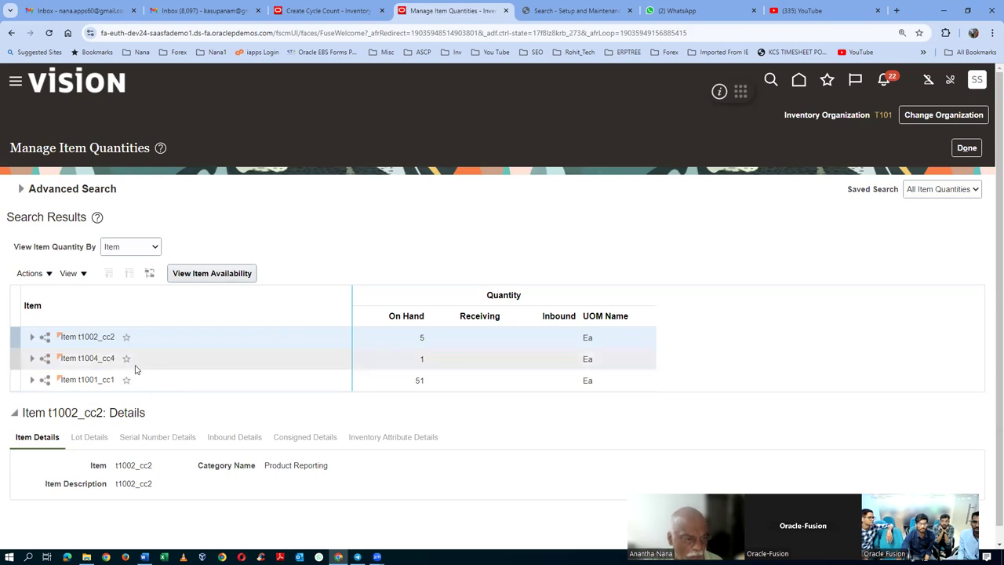
# Return to the inventory overview and start a new miscellaneous transaction.
pyautogui.click(965, 149)
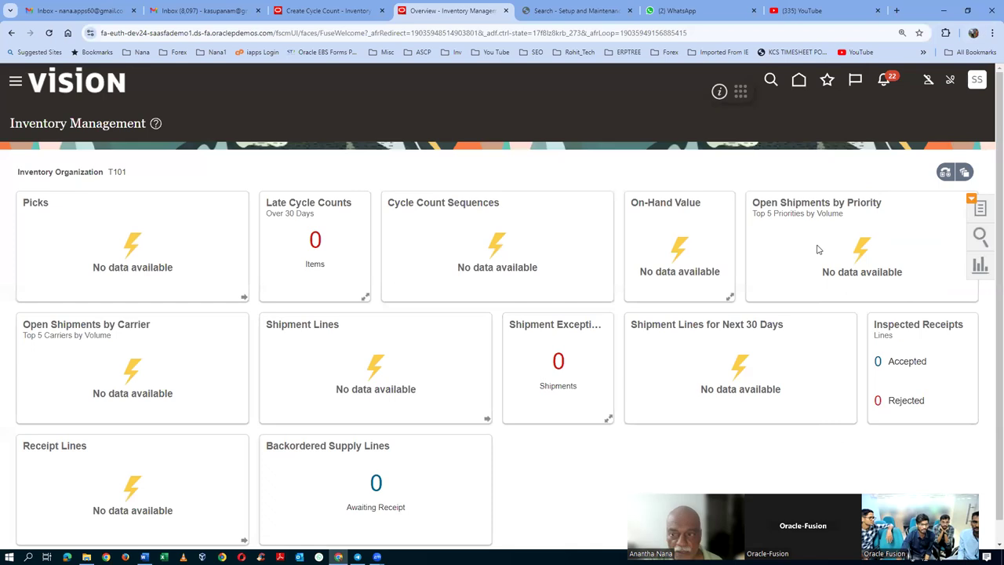
pyautogui.click(980, 208)
pyautogui.click(869, 159)
pyautogui.click(448, 242)
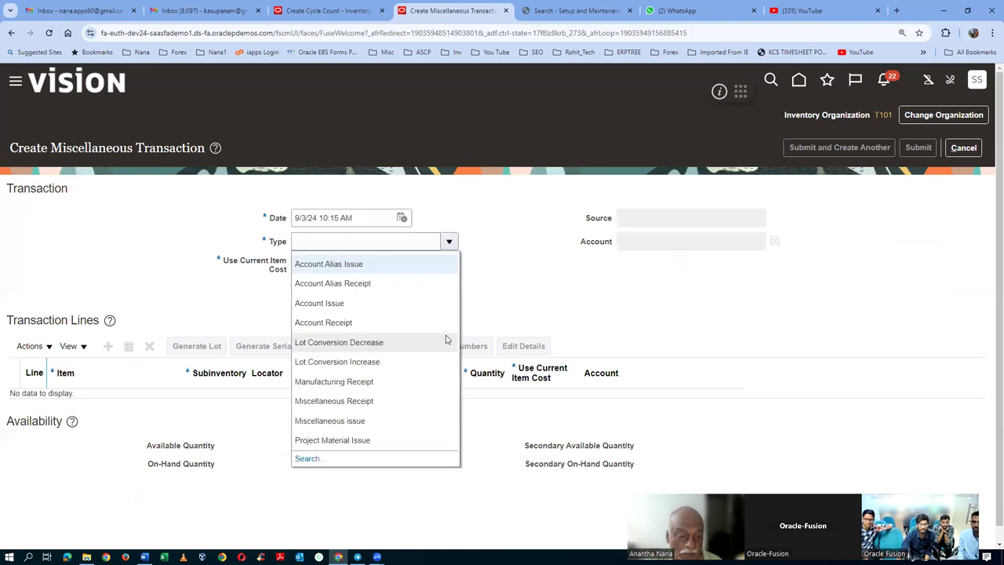
# Set type Miscellaneous Receipt, account combination 22185, and Use Current Item Cost to Yes.
pyautogui.click(374, 400)
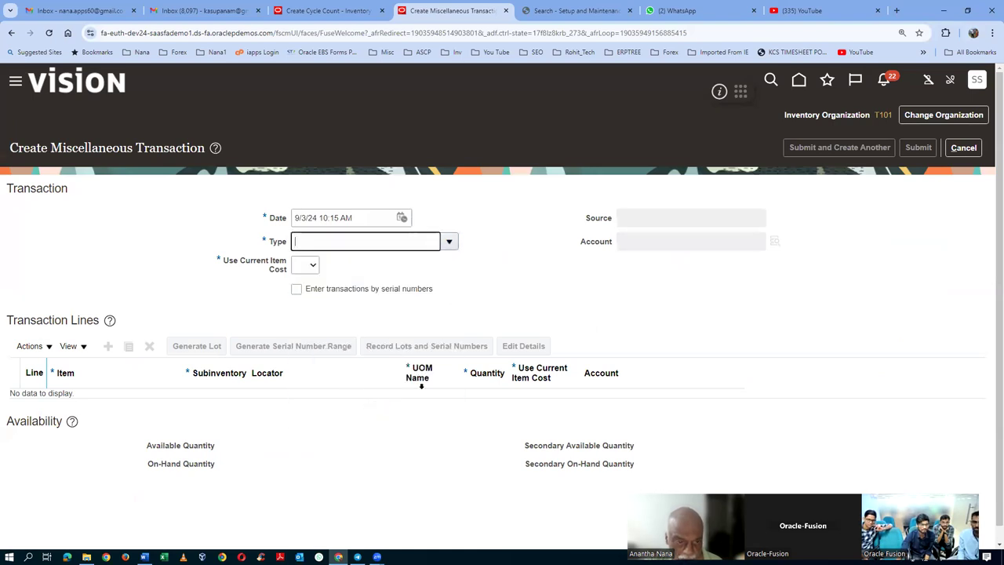
pyautogui.click(774, 239)
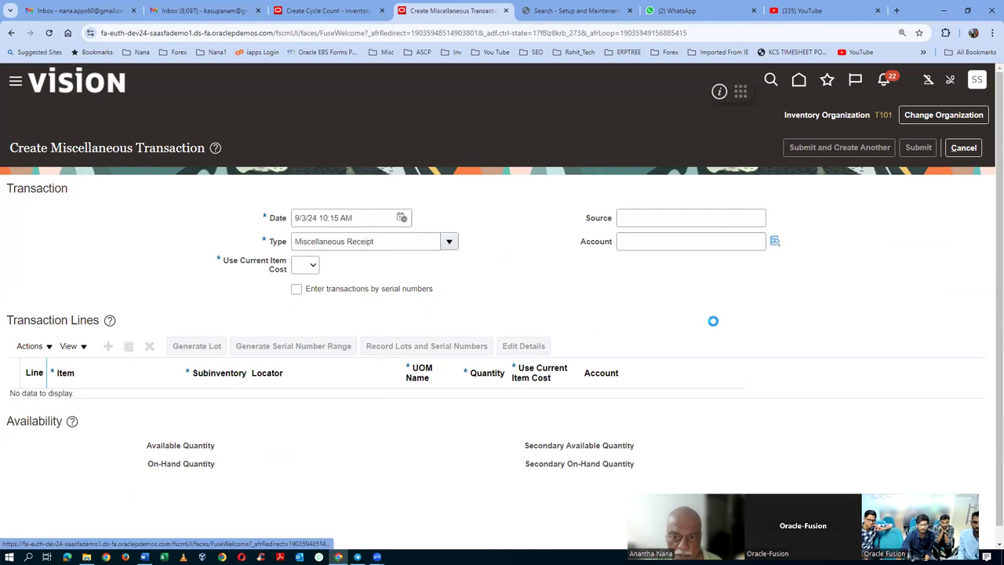
pyautogui.click(504, 424)
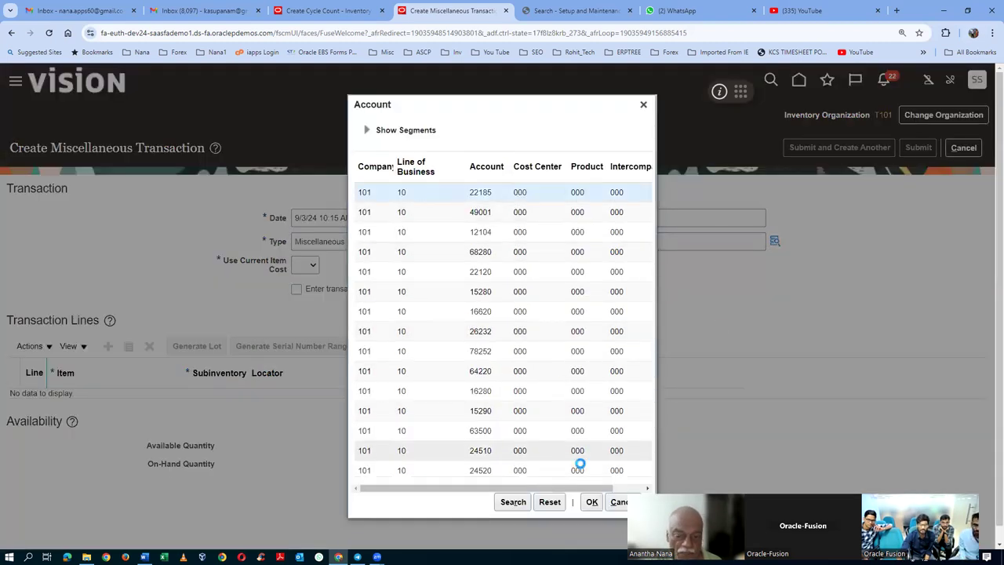
pyautogui.click(591, 502)
pyautogui.click(305, 266)
pyautogui.click(301, 307)
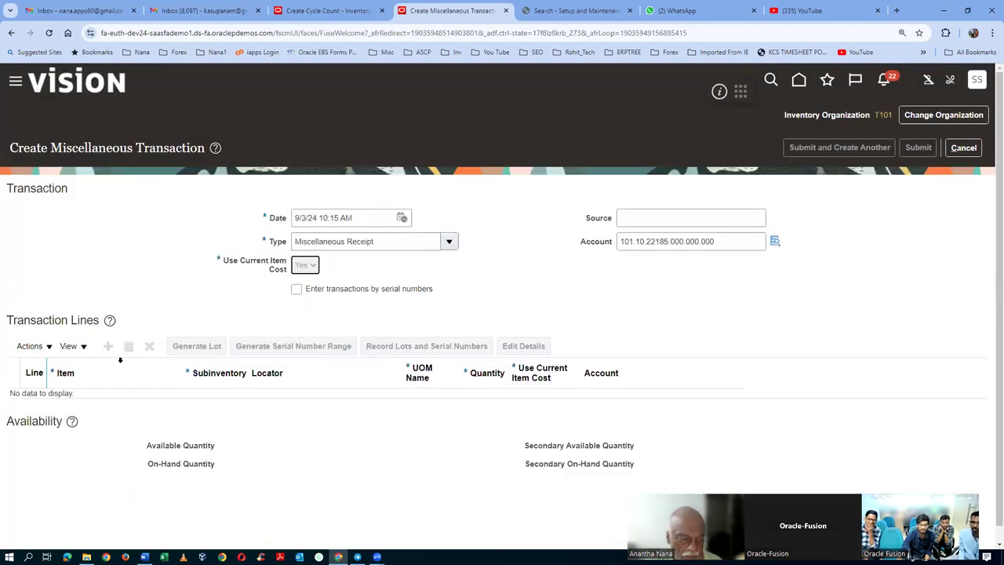
# Add a line for item t1003_cc3 in subinventory t10_sub_1 with quantity 3.
pyautogui.click(108, 399)
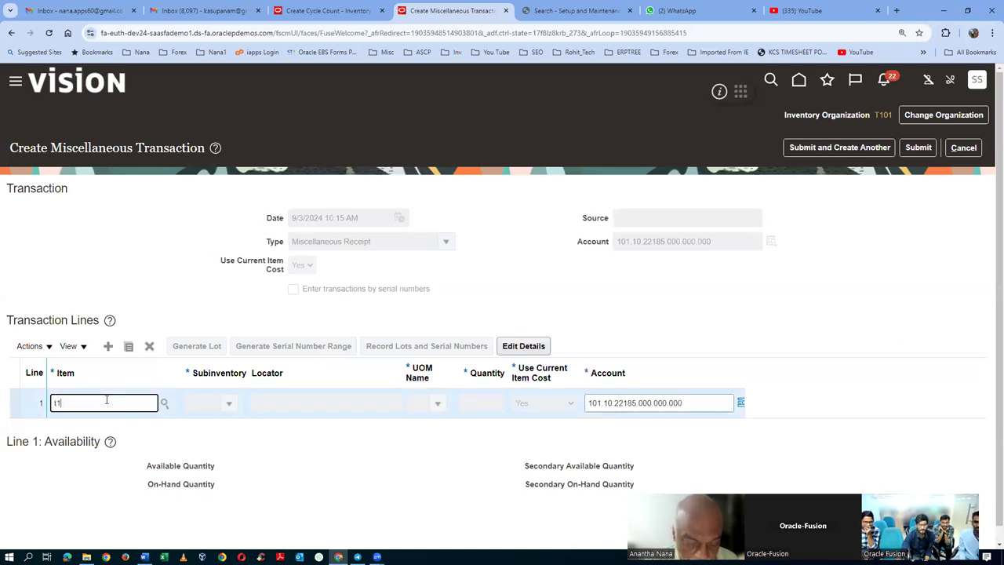
pyautogui.press('Tab')
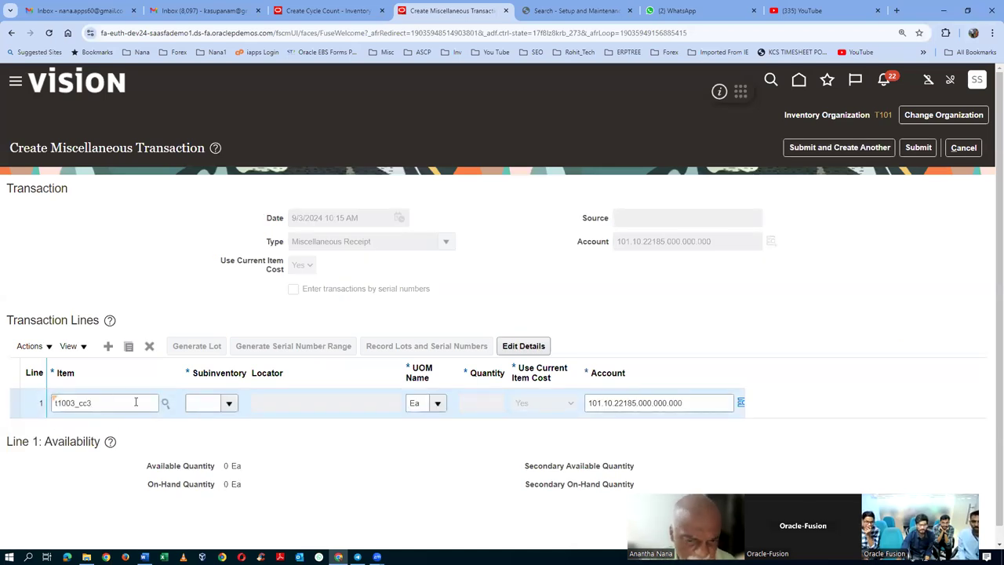
pyautogui.click(229, 404)
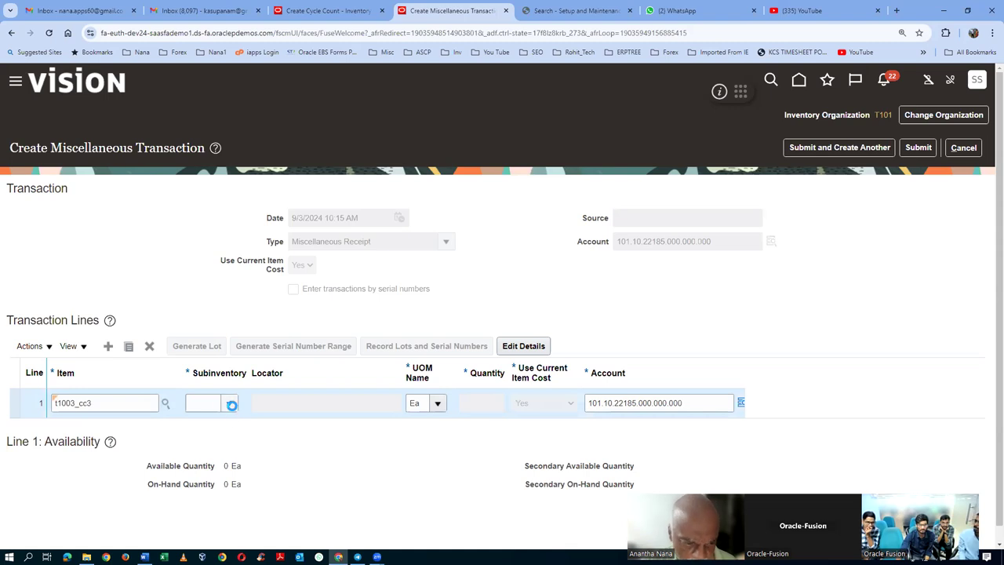
pyautogui.click(247, 425)
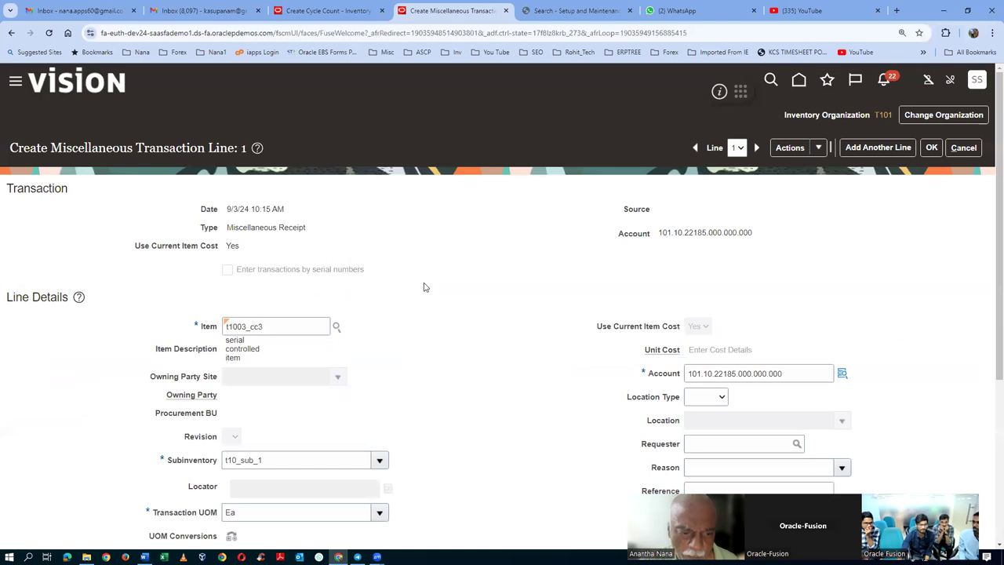
pyautogui.scroll(-3, 424, 285)
pyautogui.click(252, 308)
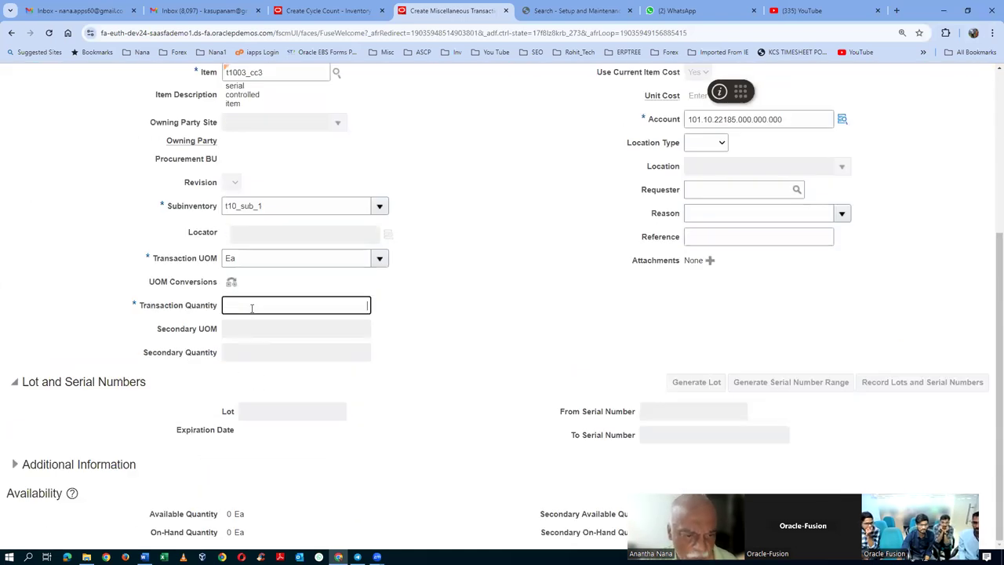
pyautogui.press('Tab')
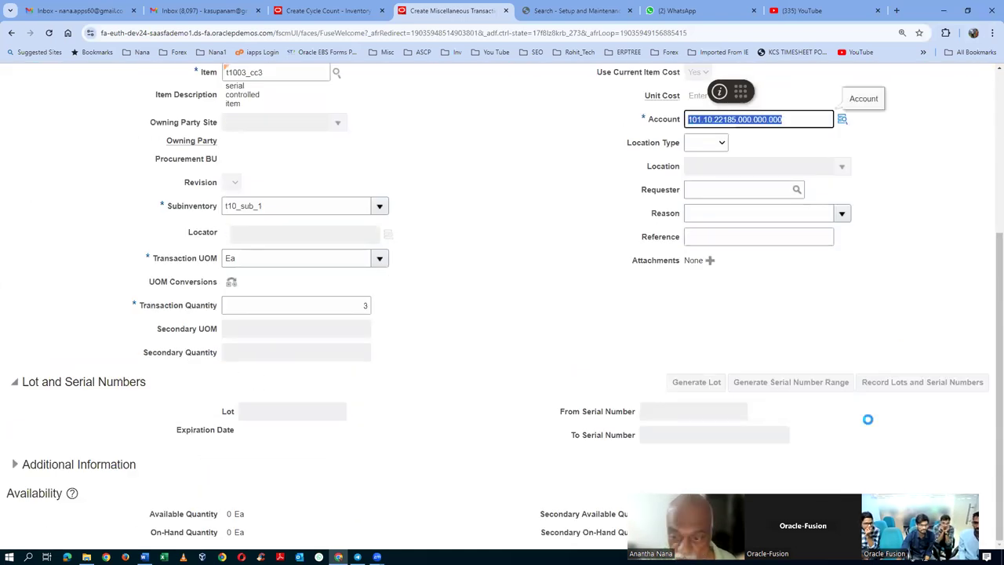
# Assign serial numbers 101 to 103, submit the receipt, dismiss the confirmation, and return to the cycle count.
pyautogui.click(904, 385)
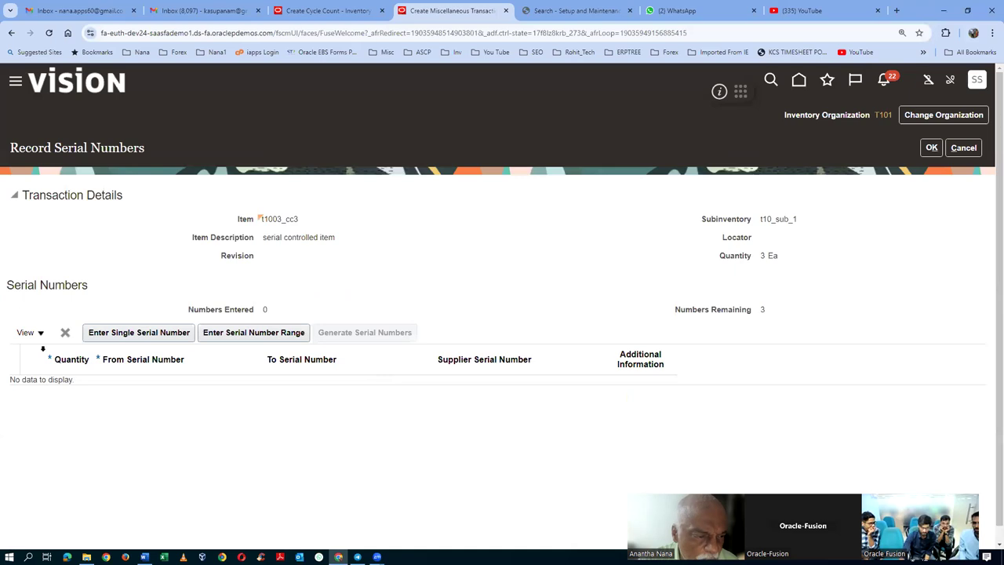
pyautogui.click(271, 334)
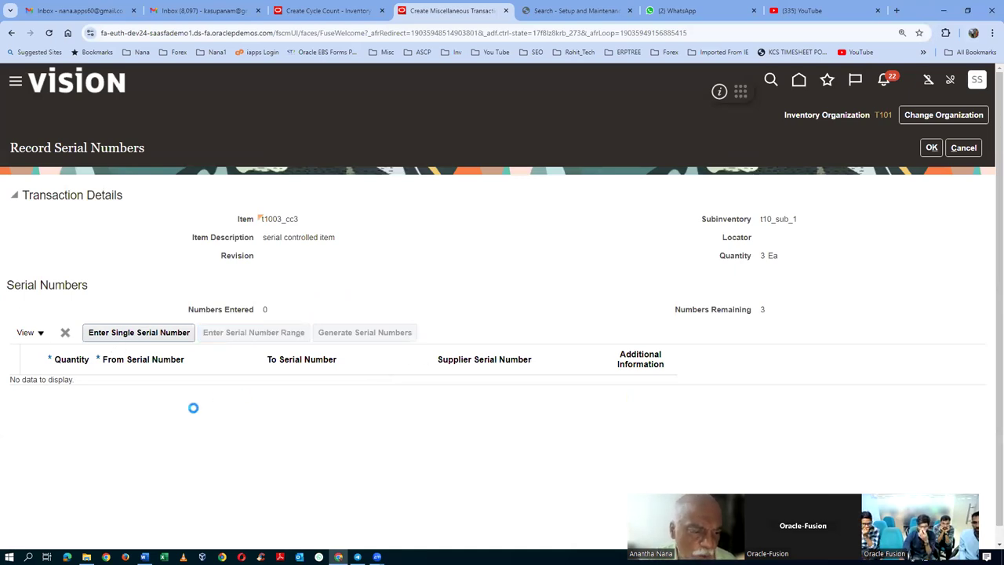
pyautogui.click(130, 393)
pyautogui.write('101')
pyautogui.press('Tab')
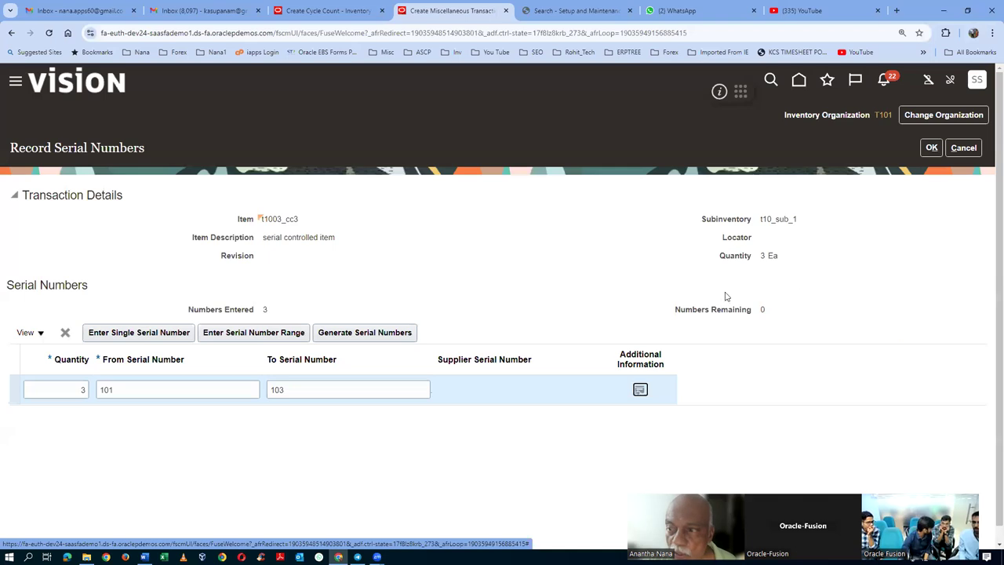
pyautogui.click(932, 159)
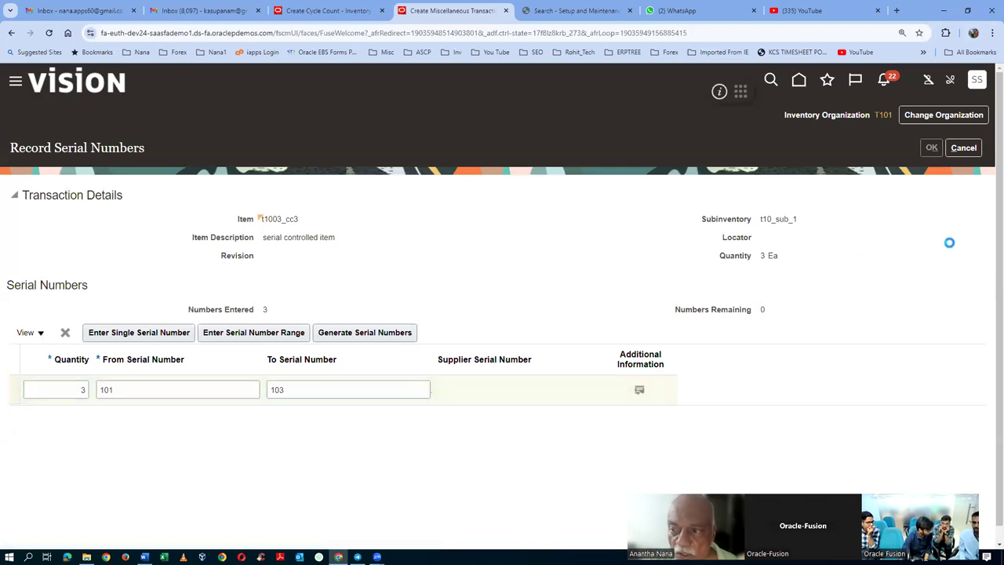
pyautogui.click(933, 154)
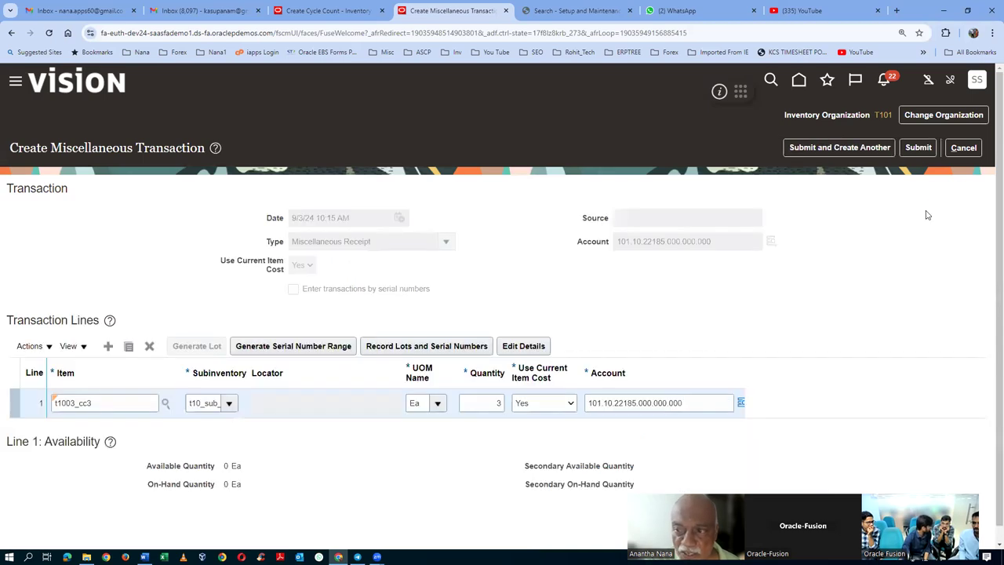
pyautogui.click(918, 147)
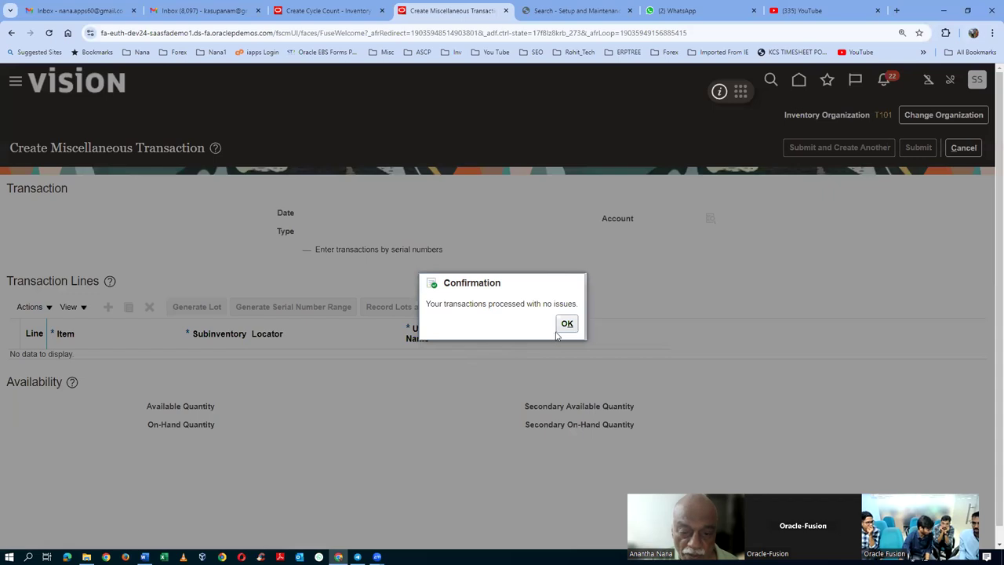
pyautogui.click(567, 323)
pyautogui.click(326, 10)
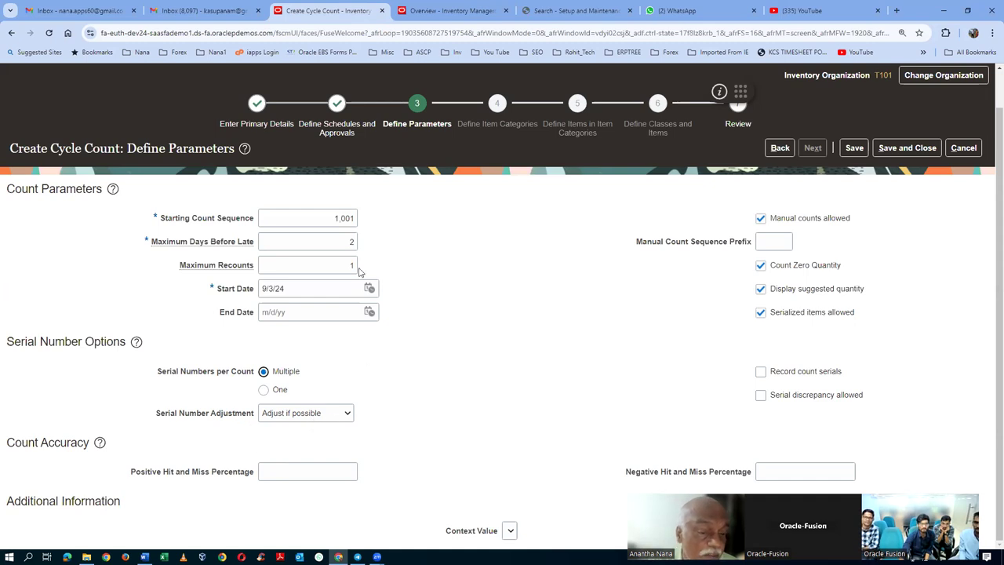
# Set Serial Number Adjustment to Review all adjustments, and enable Record count serials and Serial discrepancy allowed.
pyautogui.click(313, 414)
pyautogui.click(323, 443)
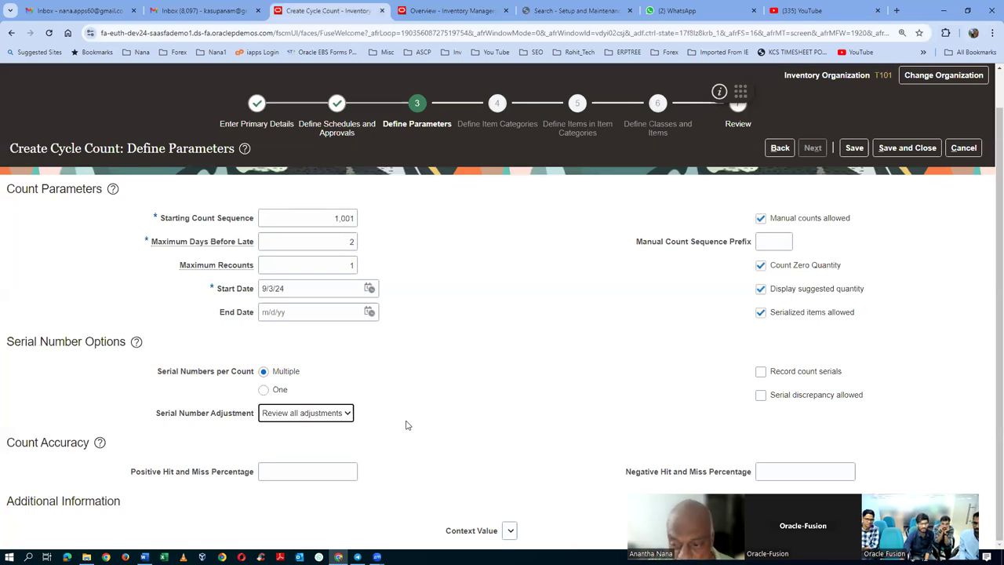
pyautogui.click(761, 372)
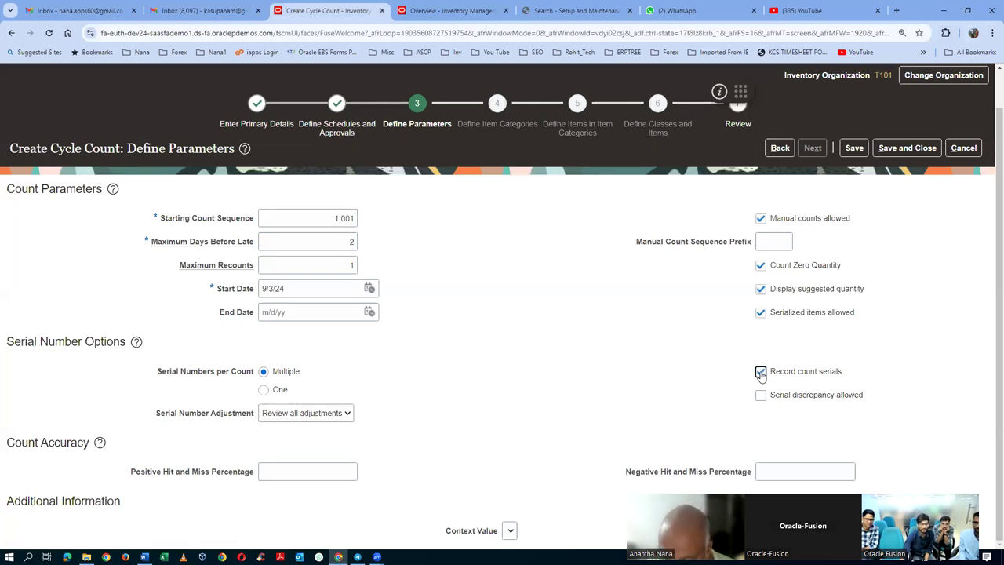
pyautogui.click(760, 396)
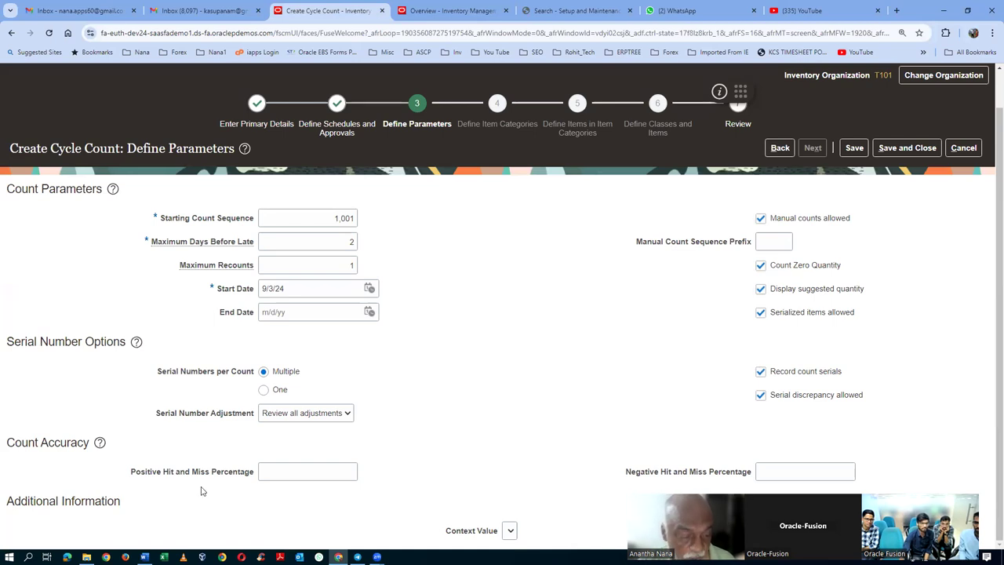
# Enter 3 for both positive and negative hit-and-miss percentages, then save and close.
pyautogui.click(280, 473)
pyautogui.write('3')
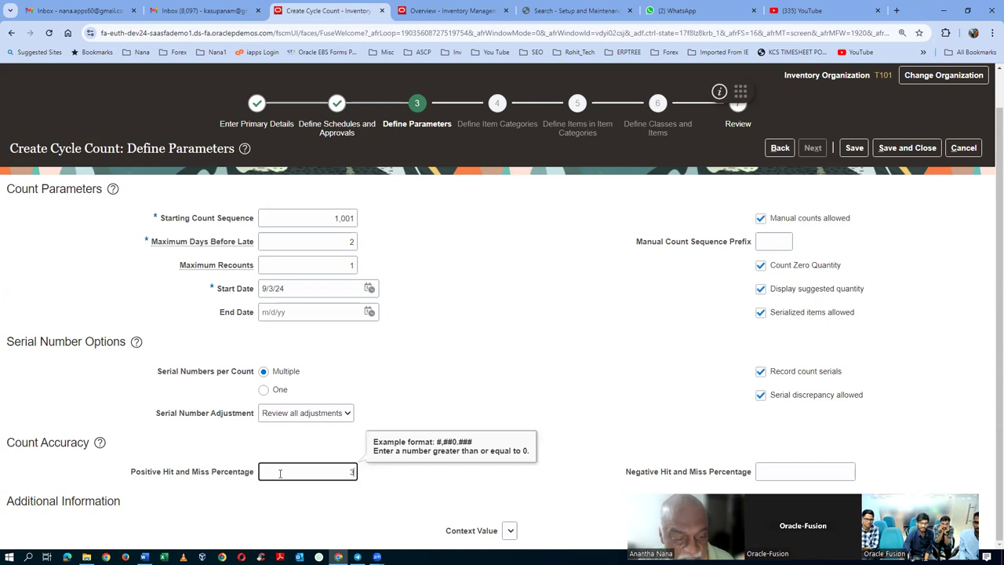
pyautogui.click(790, 474)
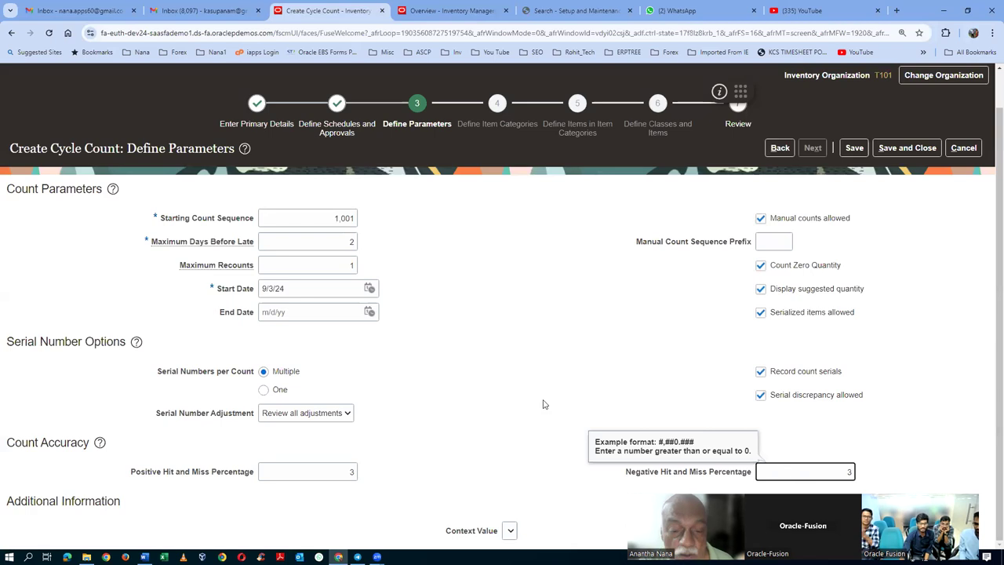
pyautogui.click(496, 379)
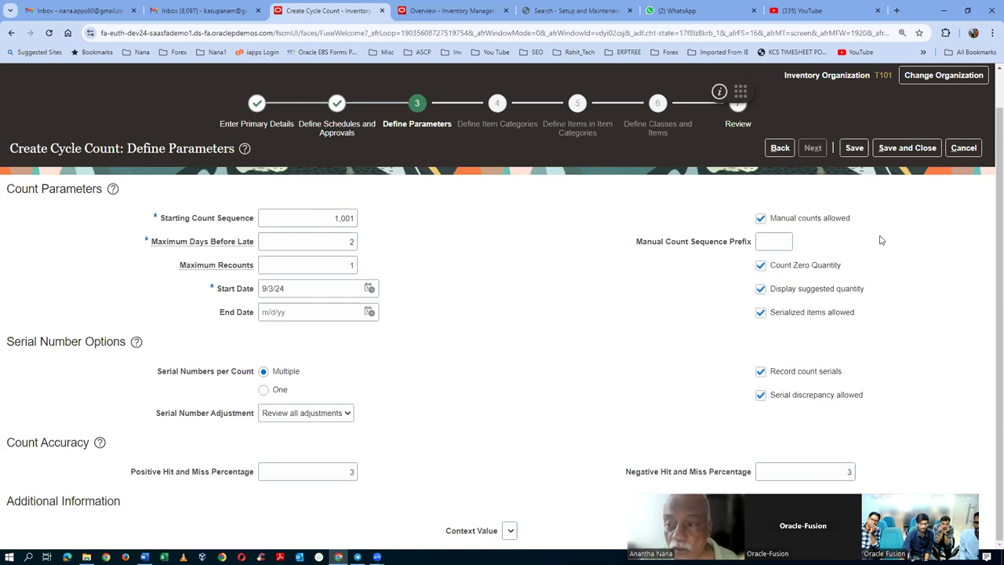
pyautogui.click(919, 149)
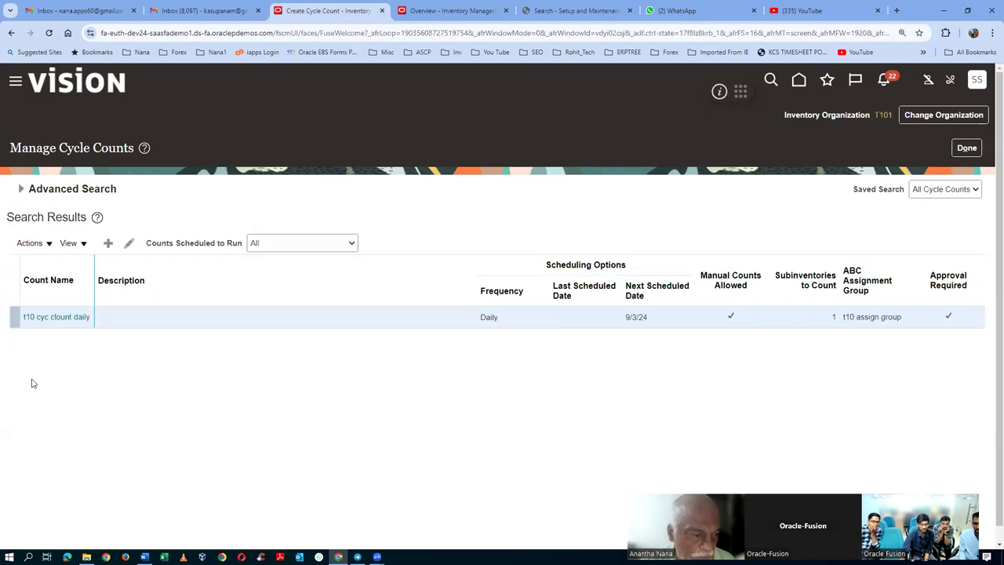
# Edit t10 cyc clount daily, jump to Define Parameters, and advance to Define Classes and Items.
pyautogui.click(129, 242)
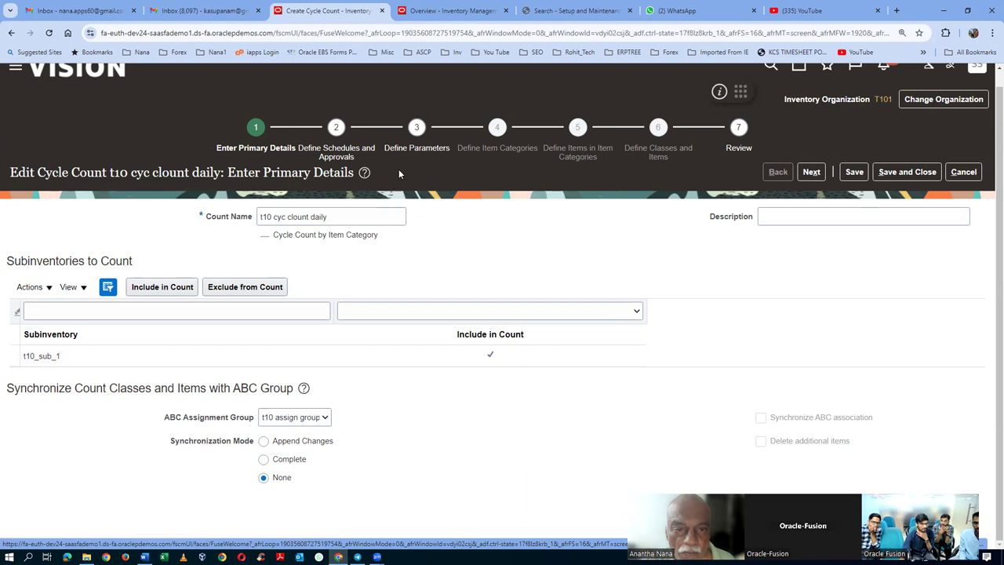
pyautogui.click(417, 151)
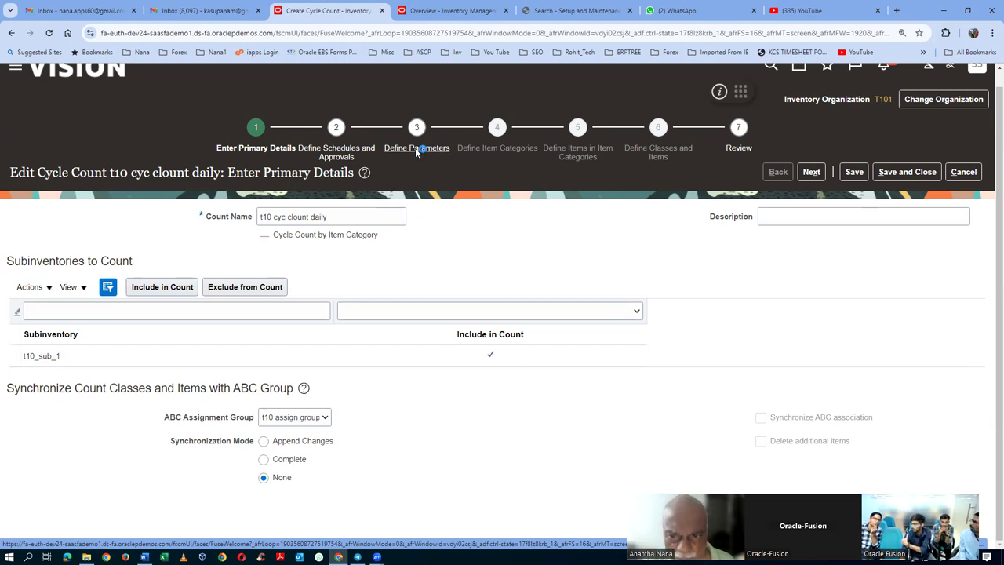
pyautogui.scroll(-1, 406, 347)
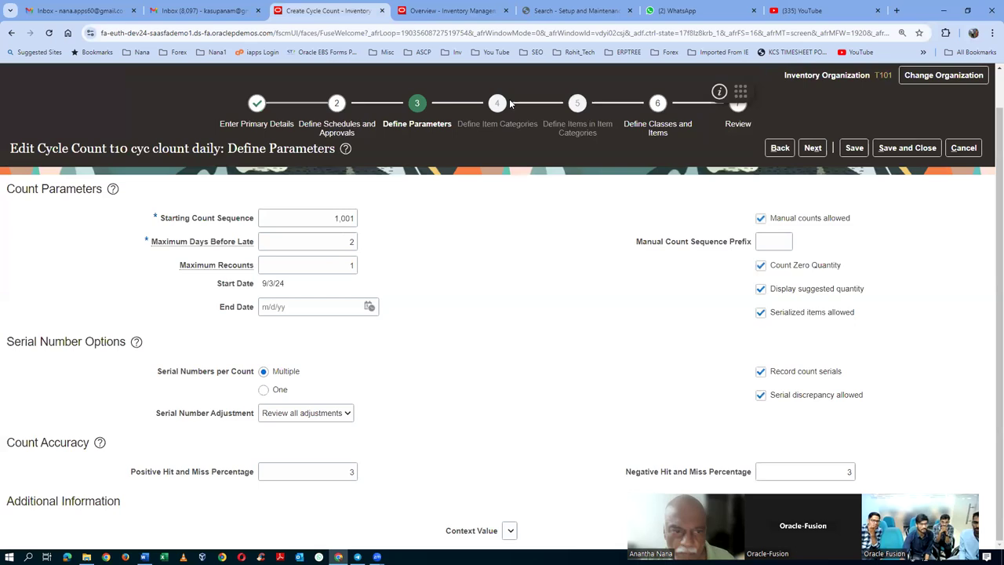
pyautogui.click(815, 147)
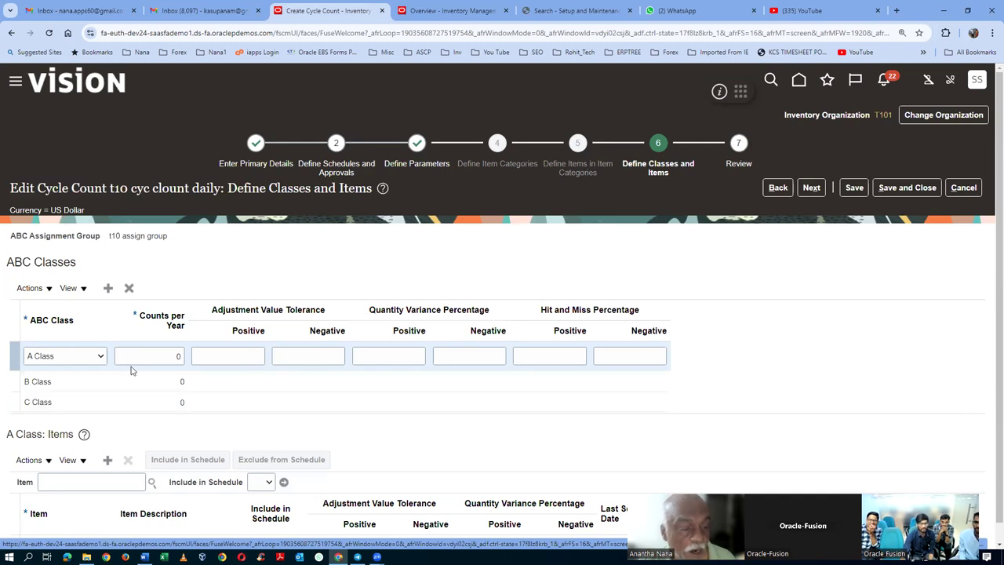
# Enter 365 counts per year for A Class, B Class and C Class.
pyautogui.click(171, 357)
pyautogui.write('3')
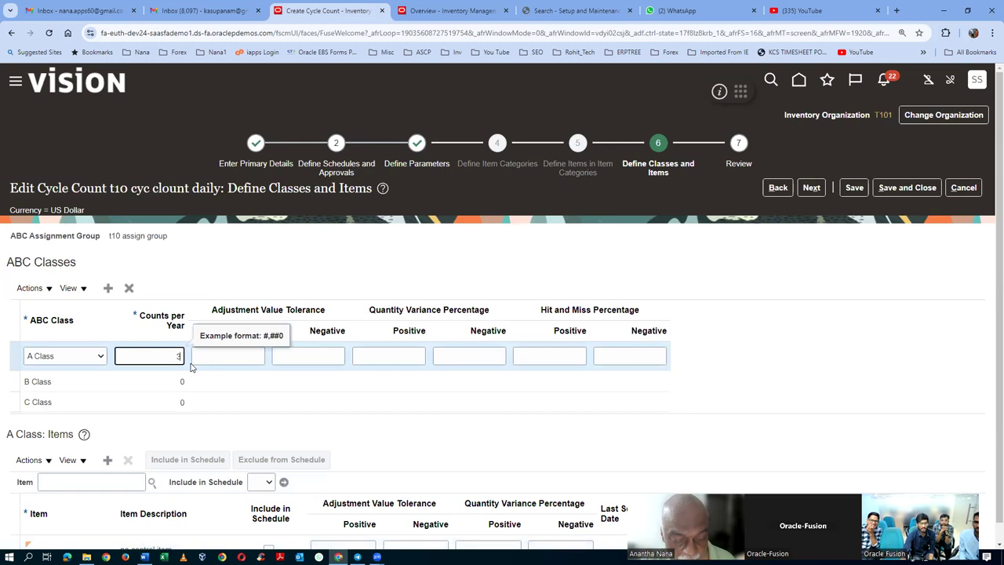
pyautogui.write('65')
pyautogui.press('Tab')
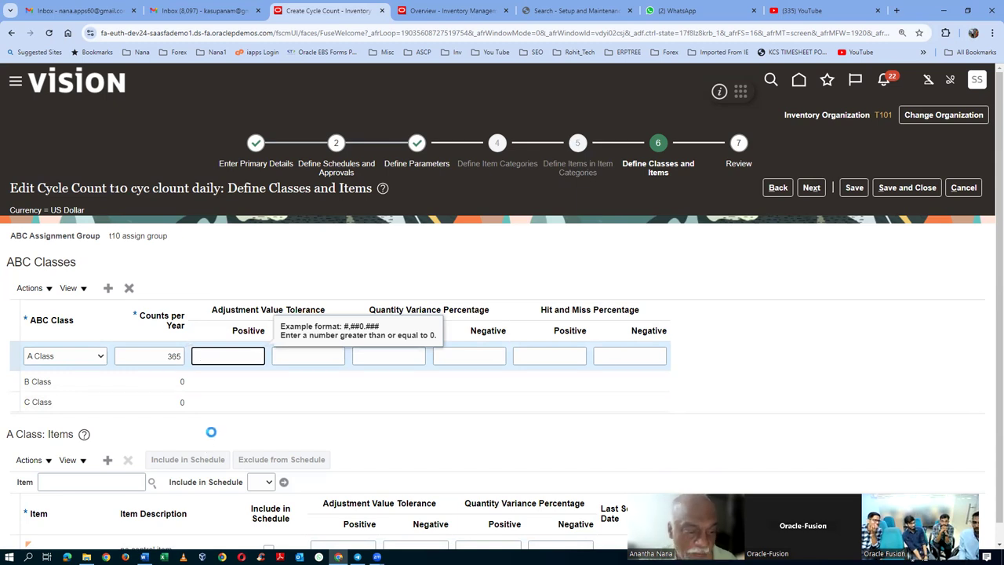
pyautogui.click(168, 383)
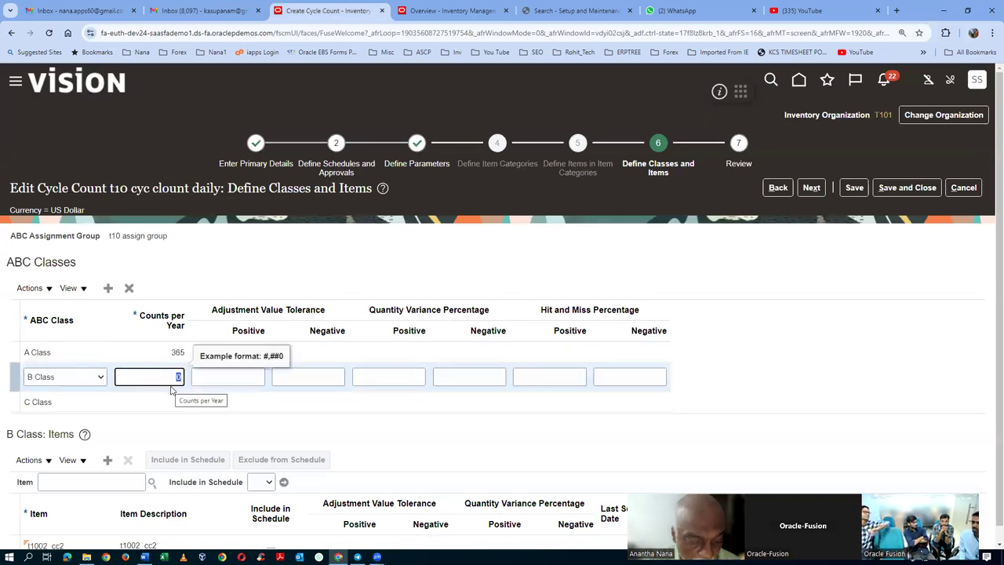
pyautogui.write('365')
pyautogui.press('Tab')
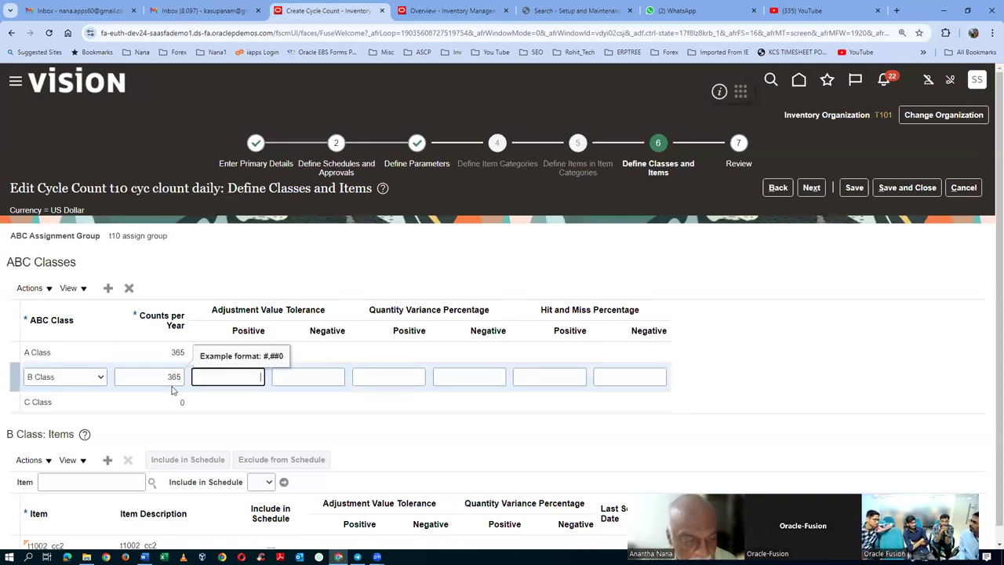
pyautogui.click(167, 407)
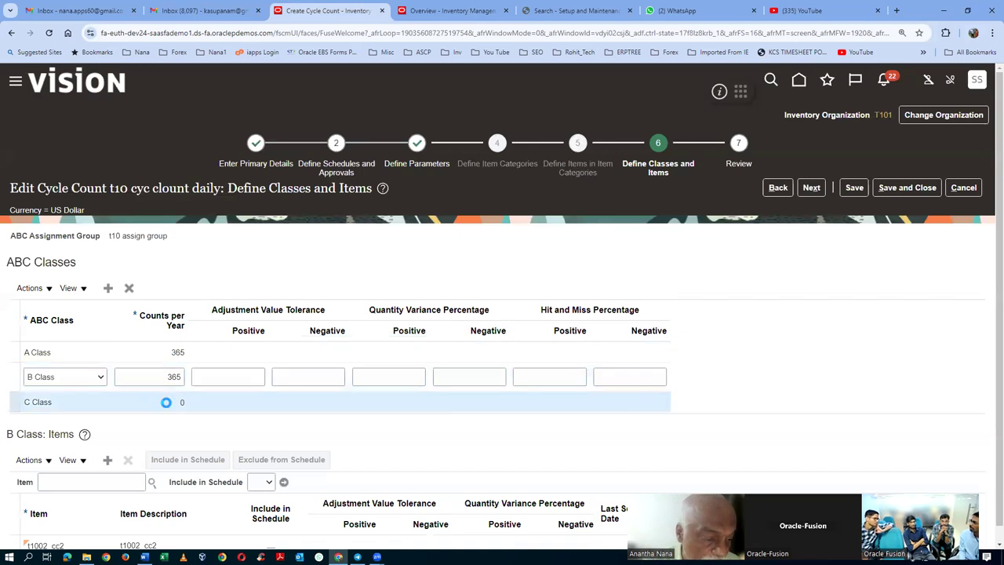
pyautogui.write('365')
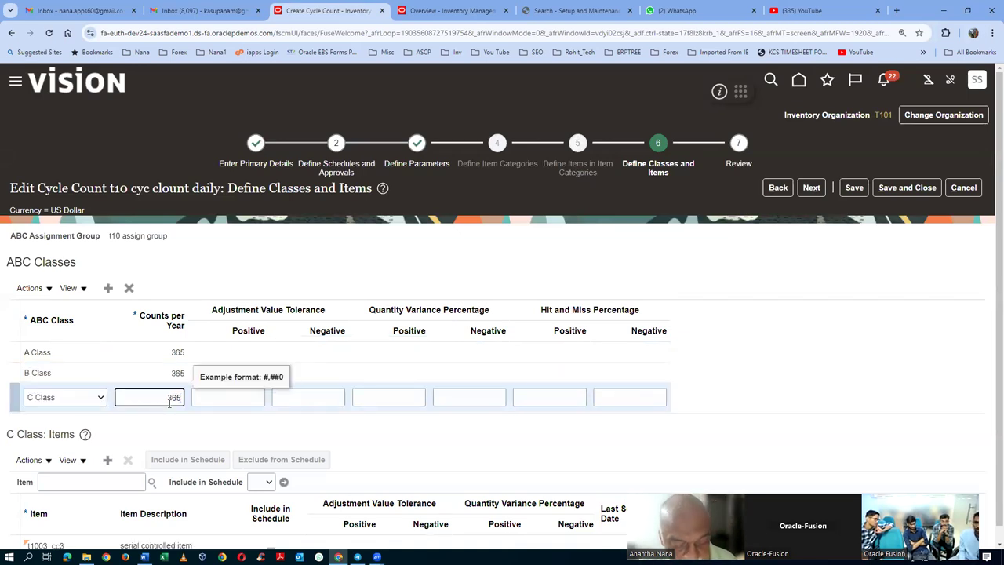
pyautogui.press('Tab')
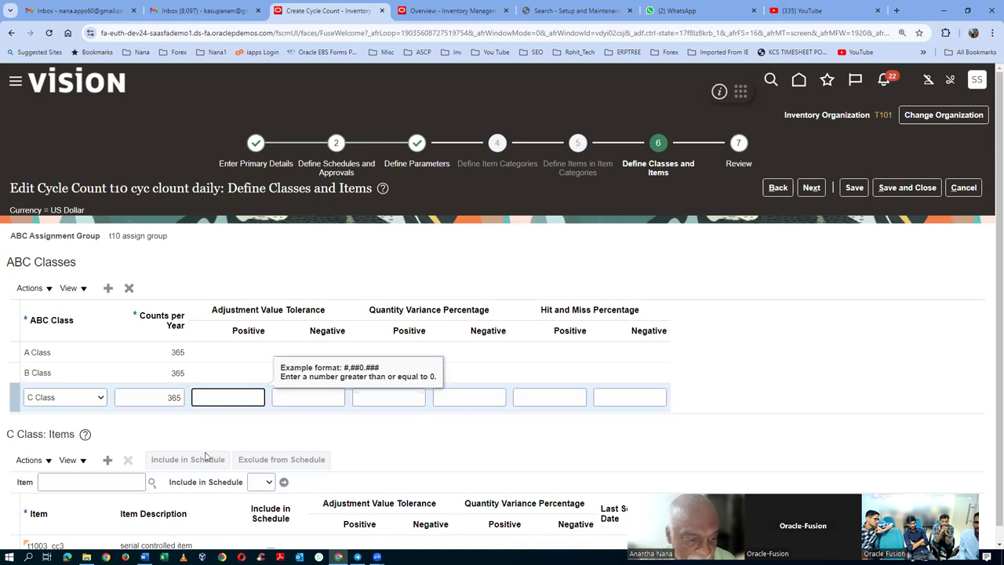
pyautogui.click(249, 436)
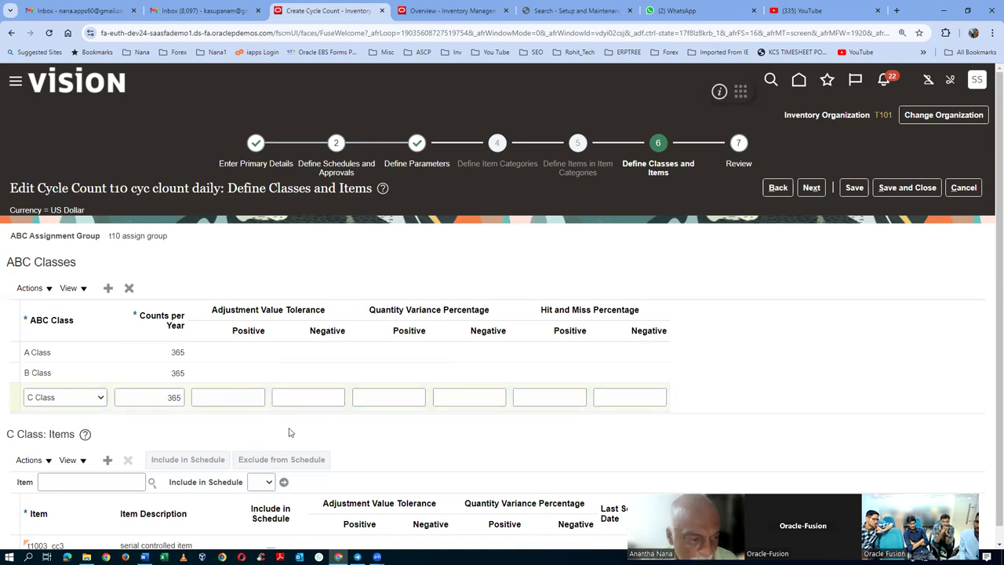
# Review the A, B and C Class rows and their assigned items.
pyautogui.click(16, 352)
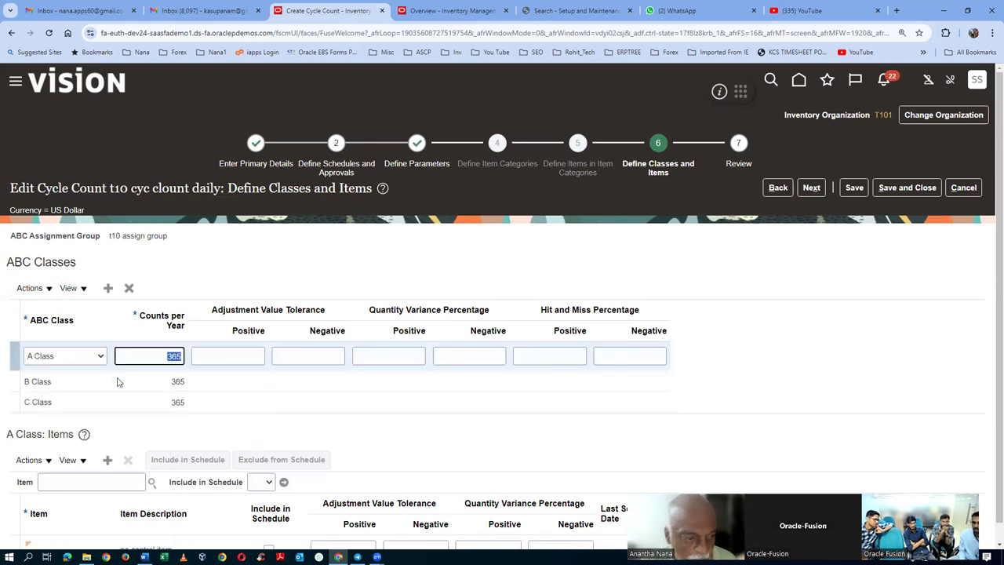
pyautogui.scroll(-1, 185, 463)
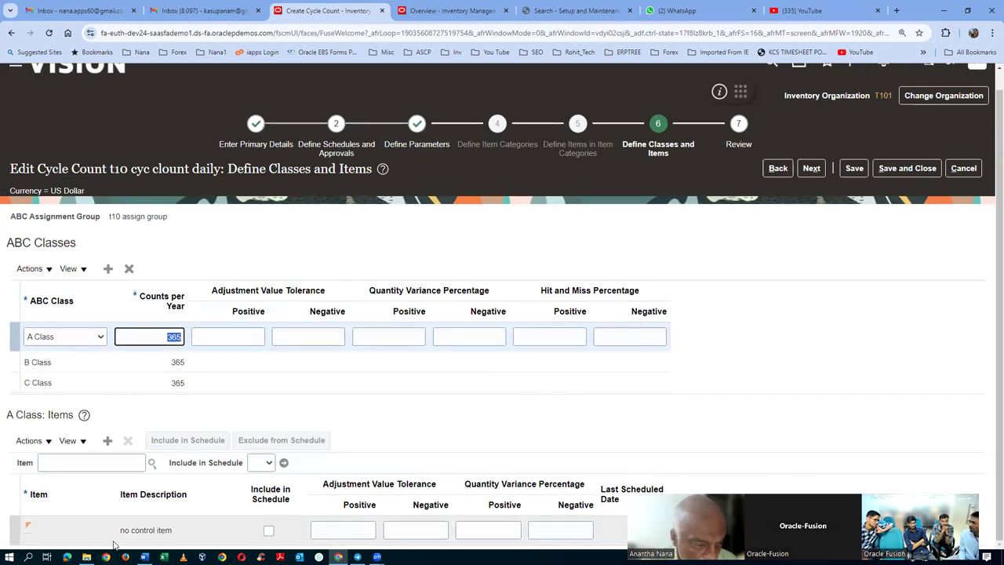
pyautogui.click(31, 442)
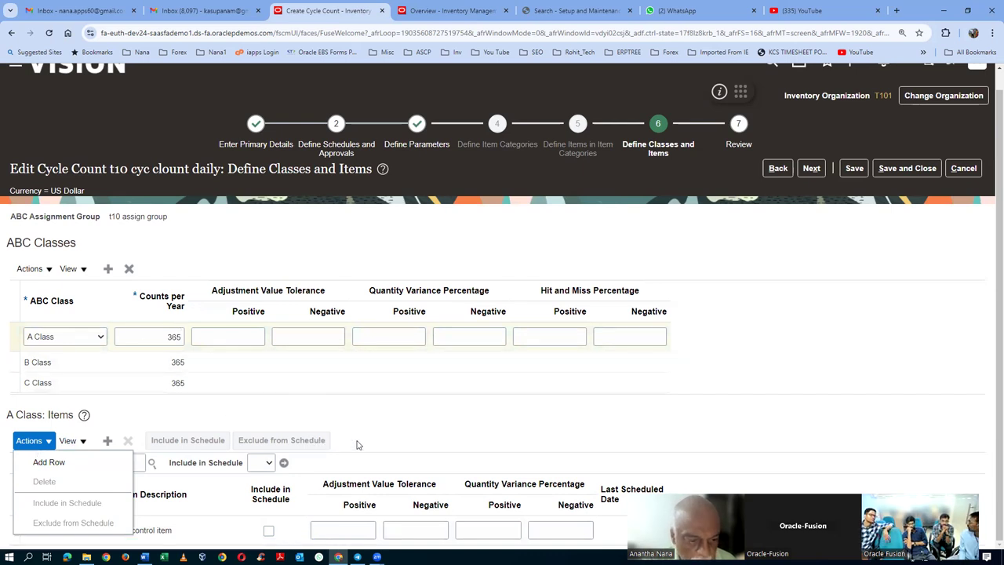
pyautogui.click(411, 443)
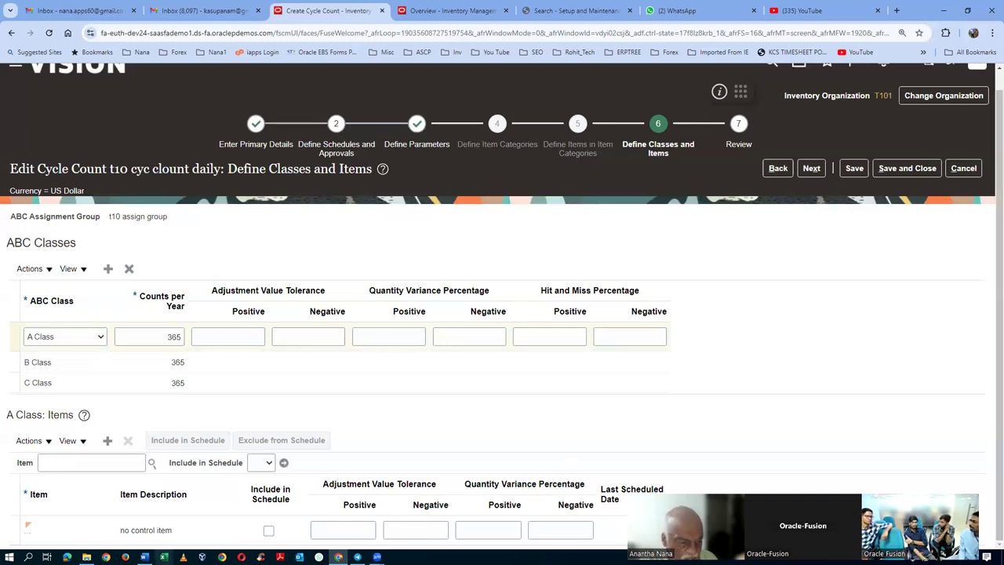
pyautogui.click(194, 527)
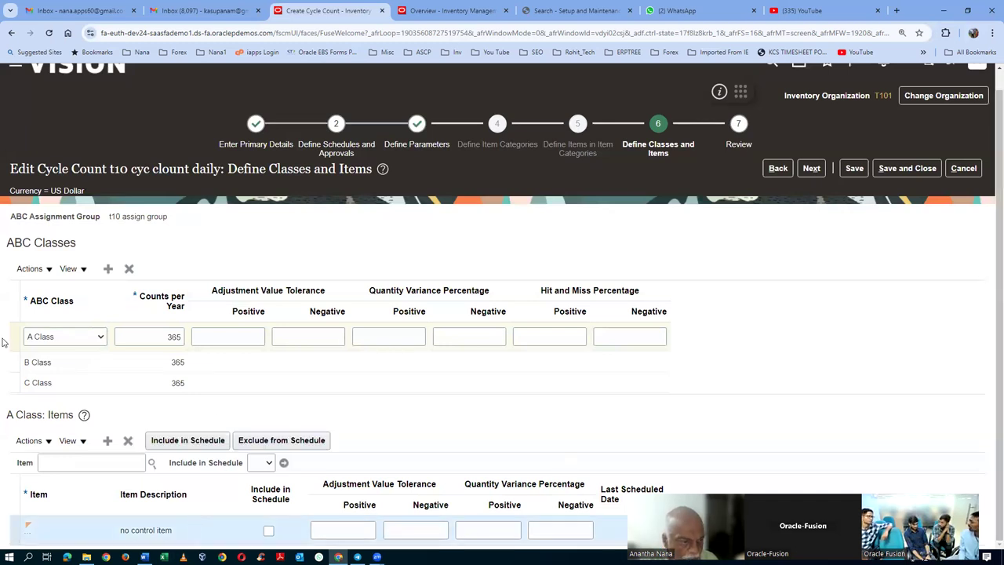
pyautogui.click(14, 362)
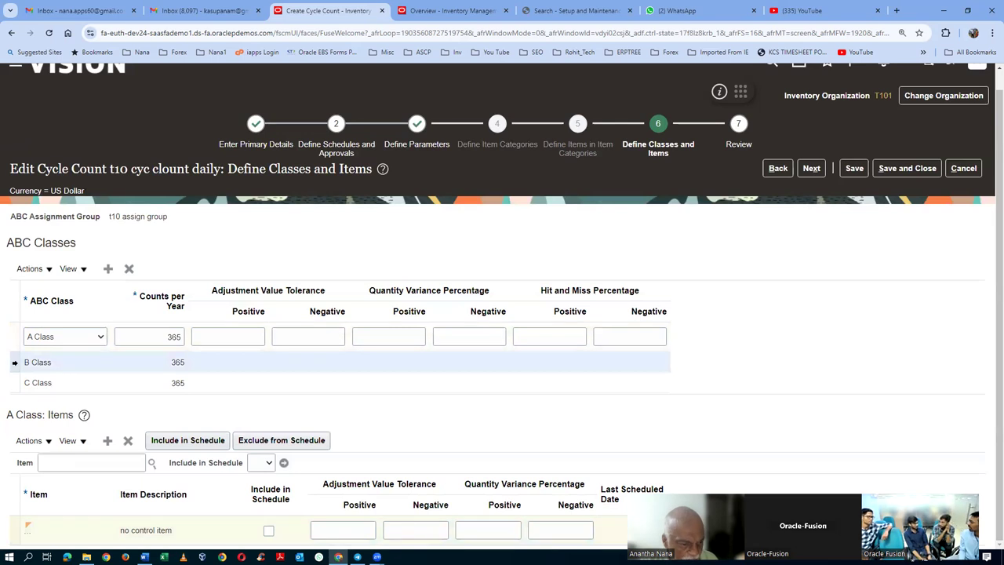
pyautogui.click(19, 383)
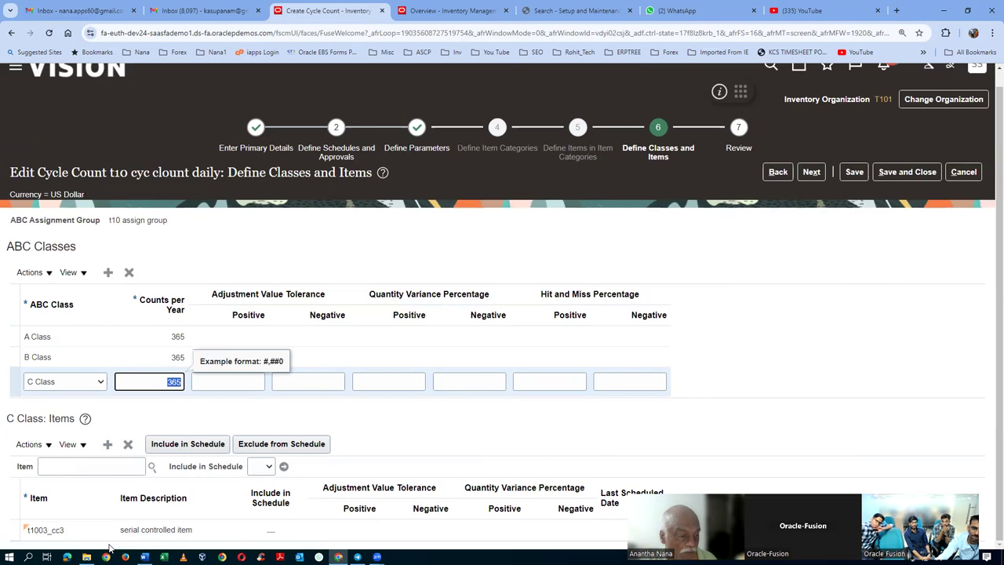
pyautogui.click(694, 254)
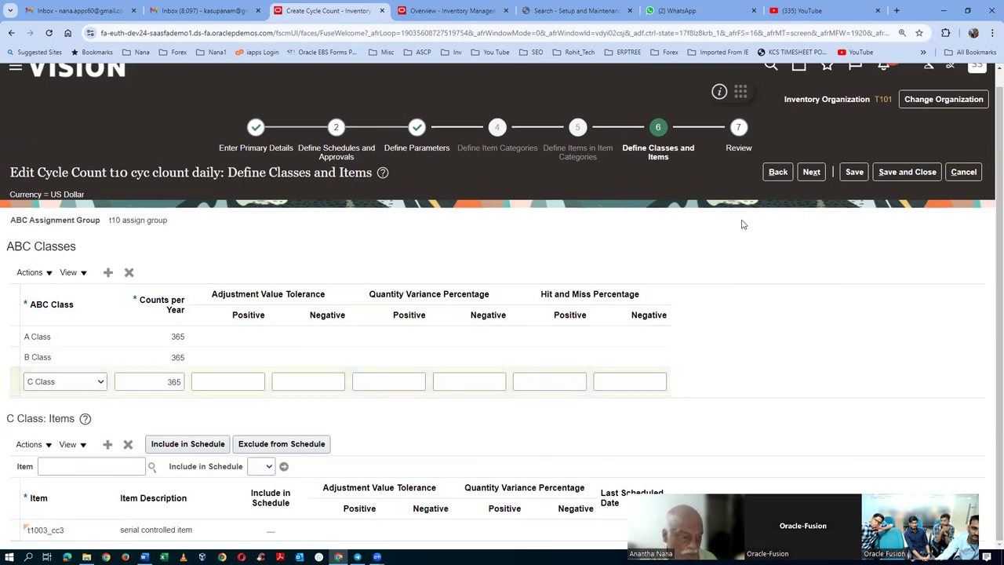
pyautogui.click(17, 337)
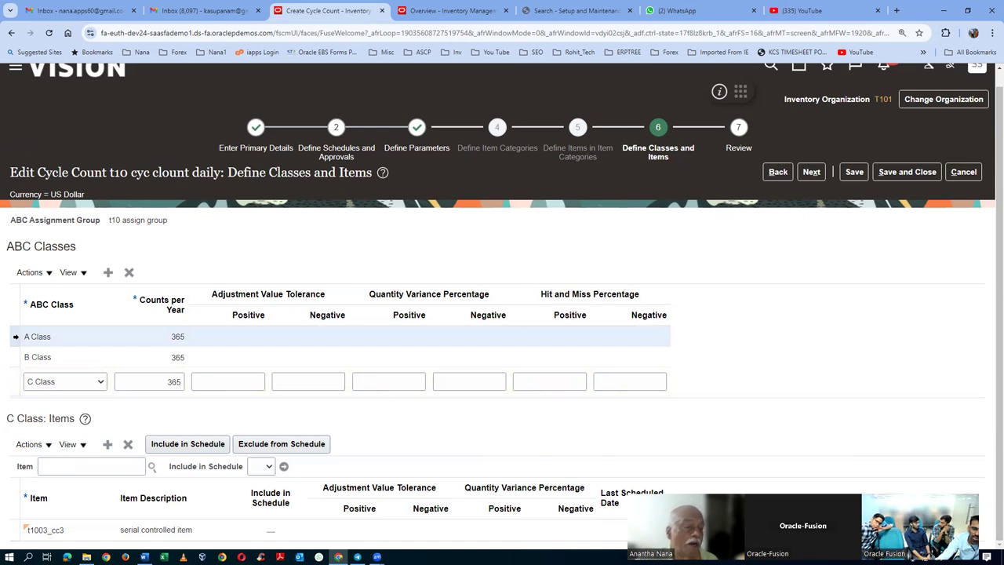
# Browse the class rows, widen the Item column, and advance to the Review step.
pyautogui.click(174, 336)
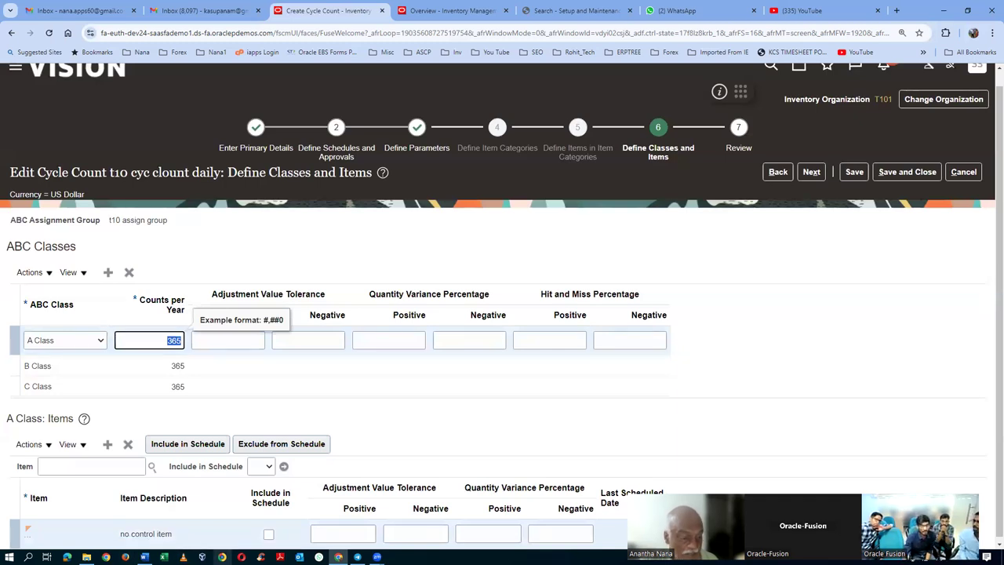
pyautogui.click(79, 365)
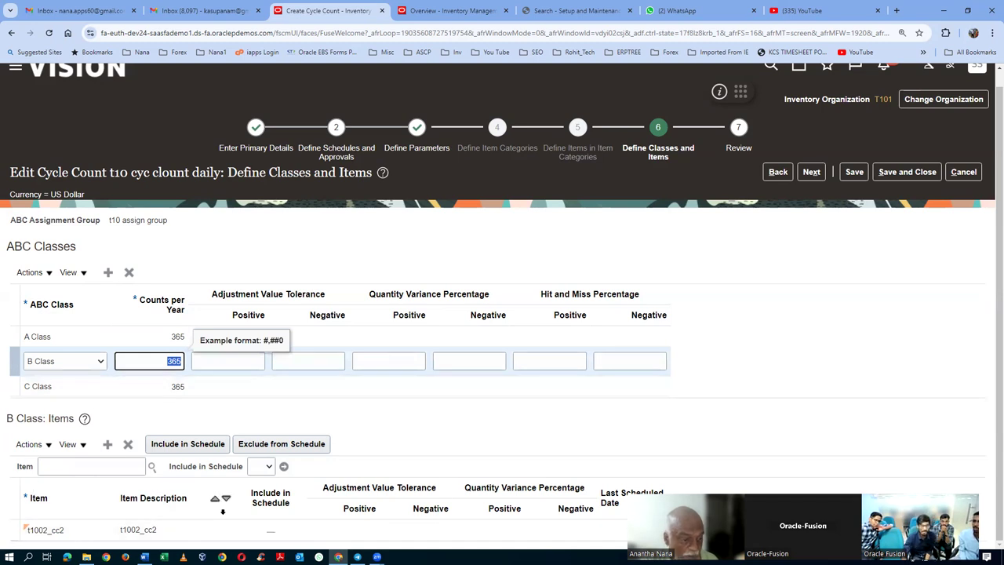
pyautogui.press('Down')
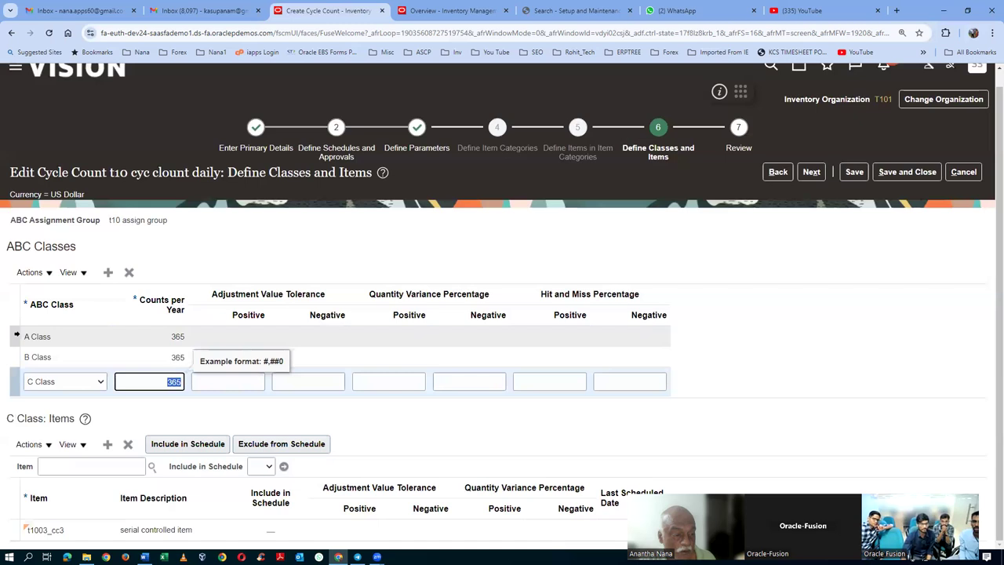
pyautogui.click(37, 336)
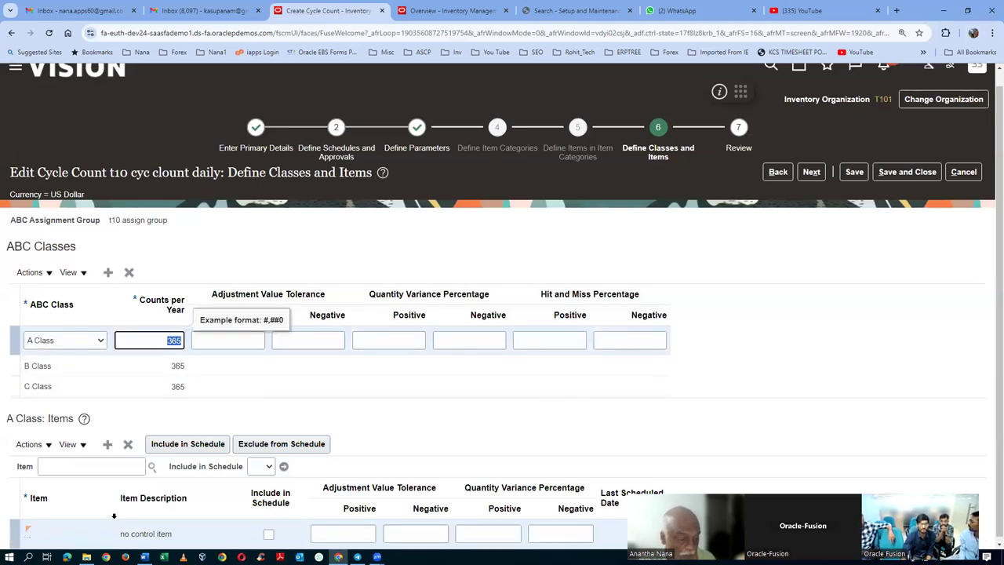
pyautogui.moveTo(116, 515); pyautogui.dragTo(158, 516)
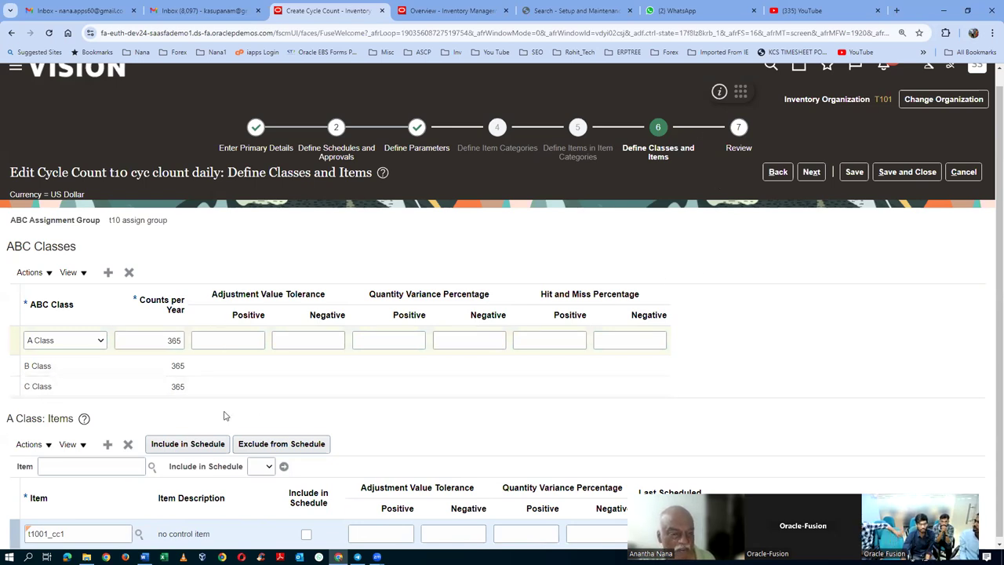
pyautogui.click(813, 175)
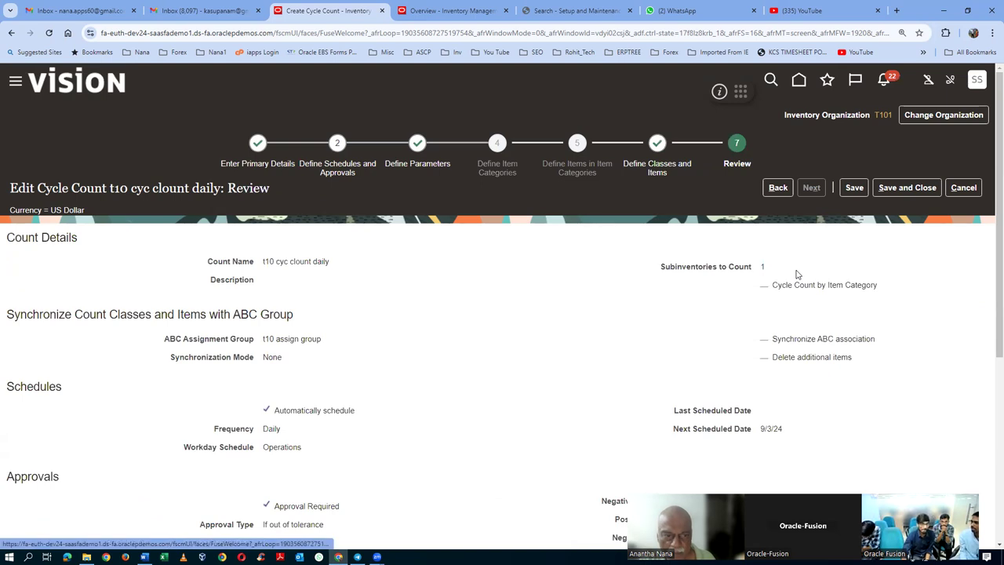
# Try saving, dismiss error INV-2415197 about exceeding 260 working days, and return to Define Classes and Items.
pyautogui.click(852, 188)
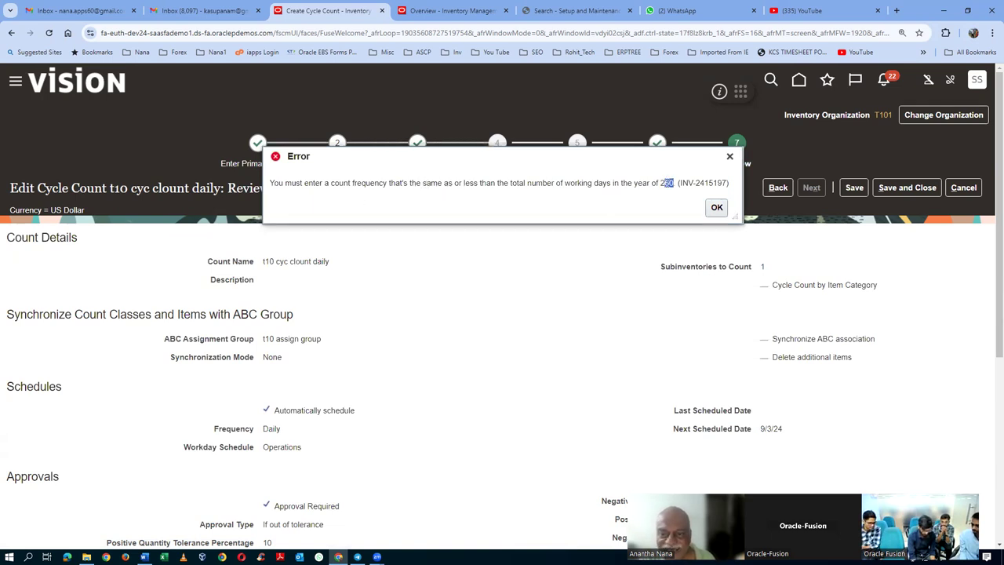
pyautogui.moveTo(660, 183); pyautogui.dragTo(674, 183)
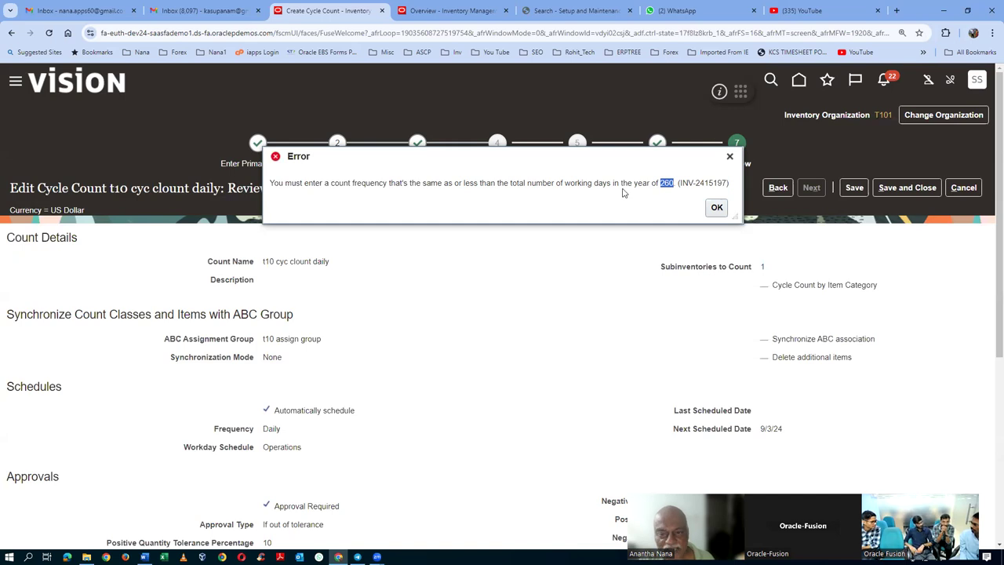
pyautogui.click(717, 208)
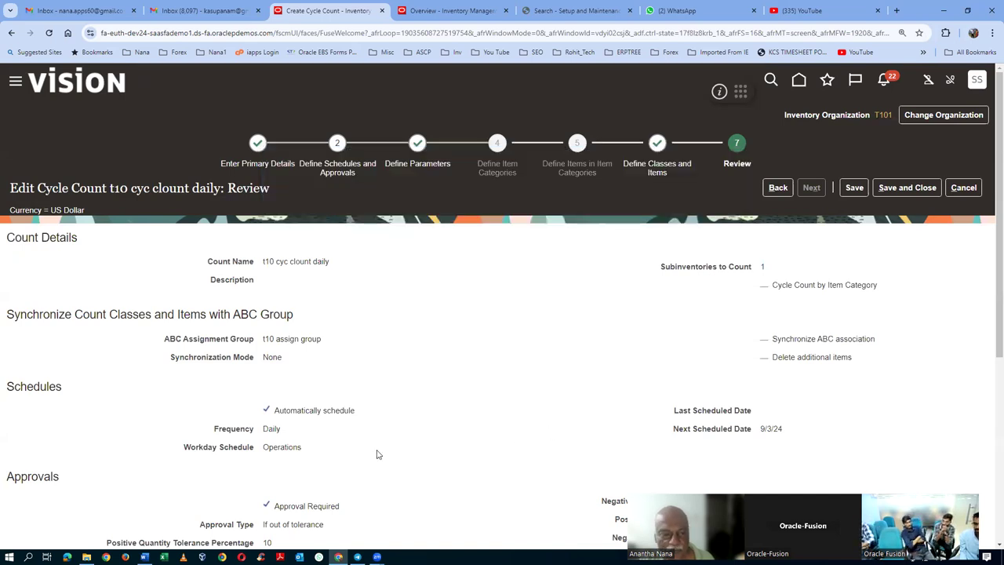
pyautogui.click(654, 170)
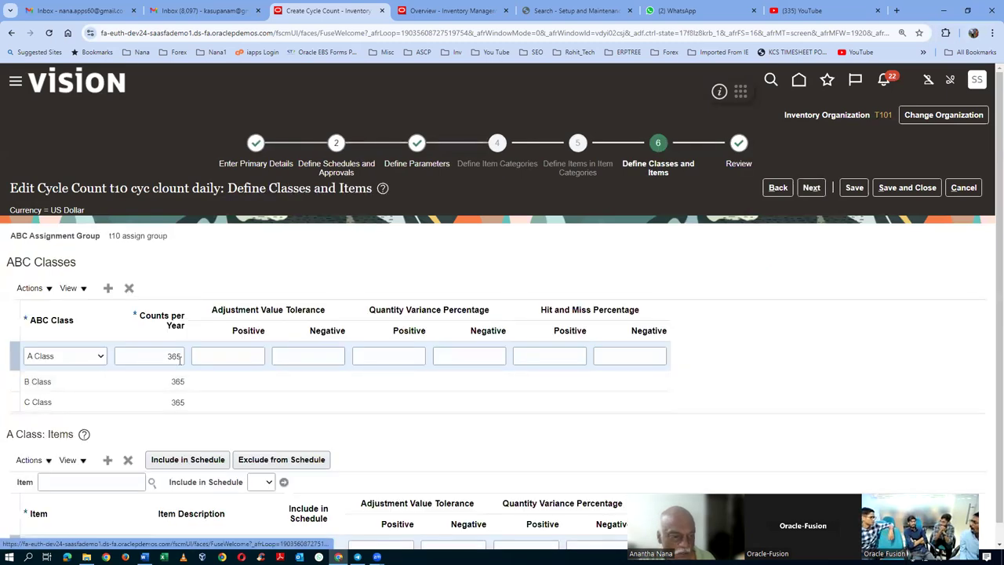
# Change Counts per Year for A, B and C Class from 365 to 260.
pyautogui.doubleClick(174, 356)
pyautogui.press('BackSpace')
pyautogui.write('26')
pyautogui.press('Tab')
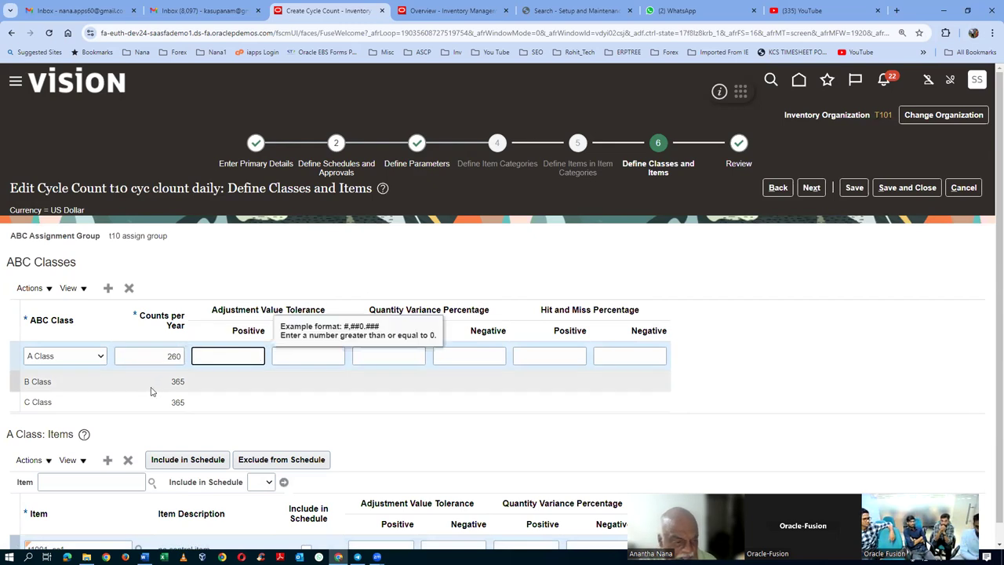
pyautogui.click(157, 382)
pyautogui.write('260')
pyautogui.click(161, 396)
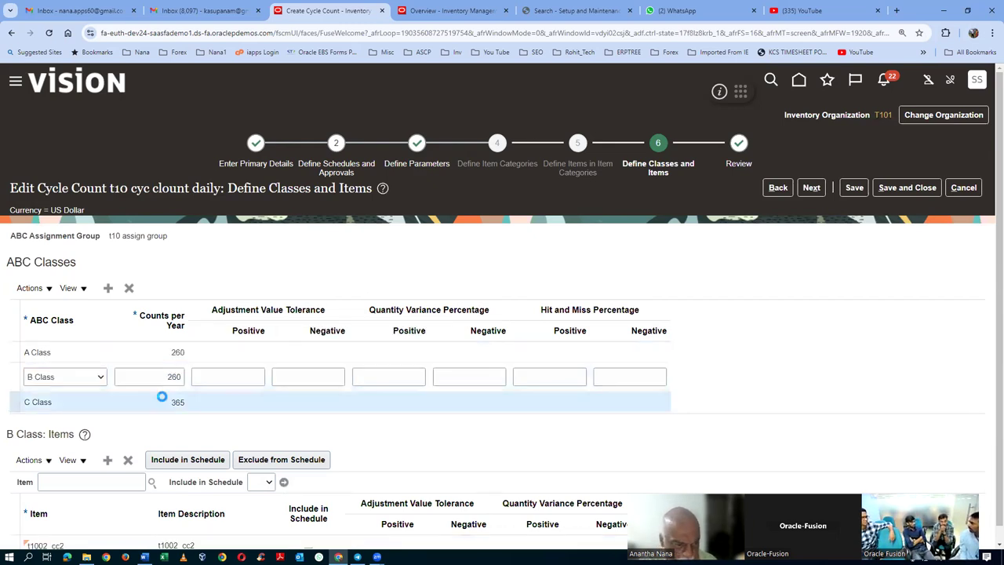
pyautogui.write('260')
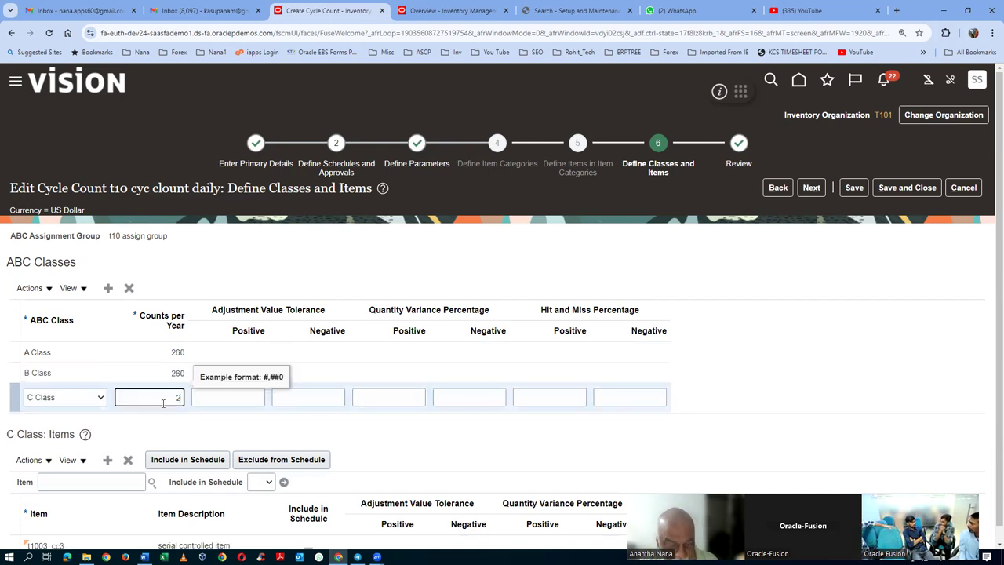
pyautogui.click(726, 269)
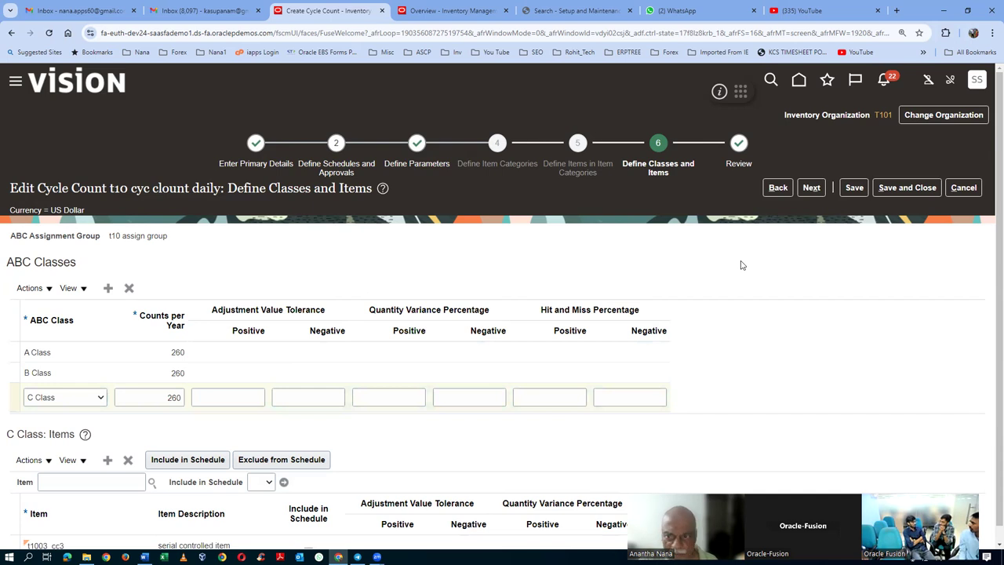
# Save the updated cycle count and close it.
pyautogui.click(854, 187)
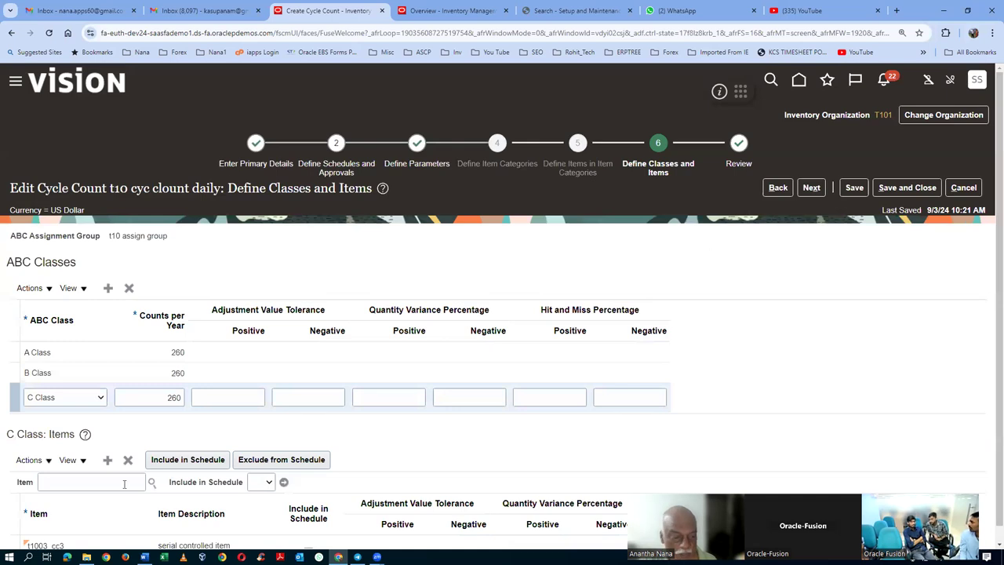
pyautogui.scroll(-1, 142, 542)
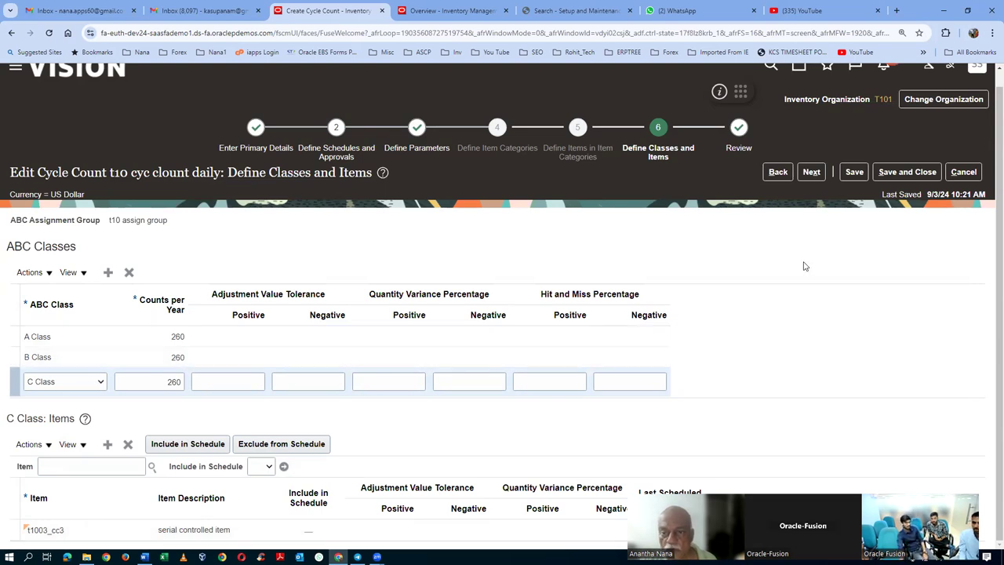
pyautogui.click(913, 172)
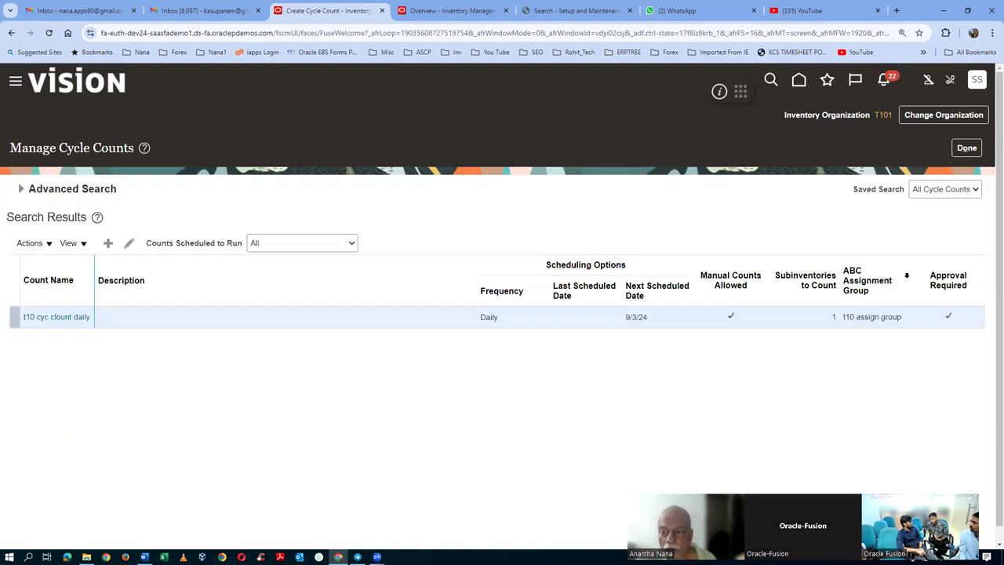
# Run Generate Count Schedules for t10 cyc clount daily and duplicate the page in a new browser tab.
pyautogui.click(17, 190)
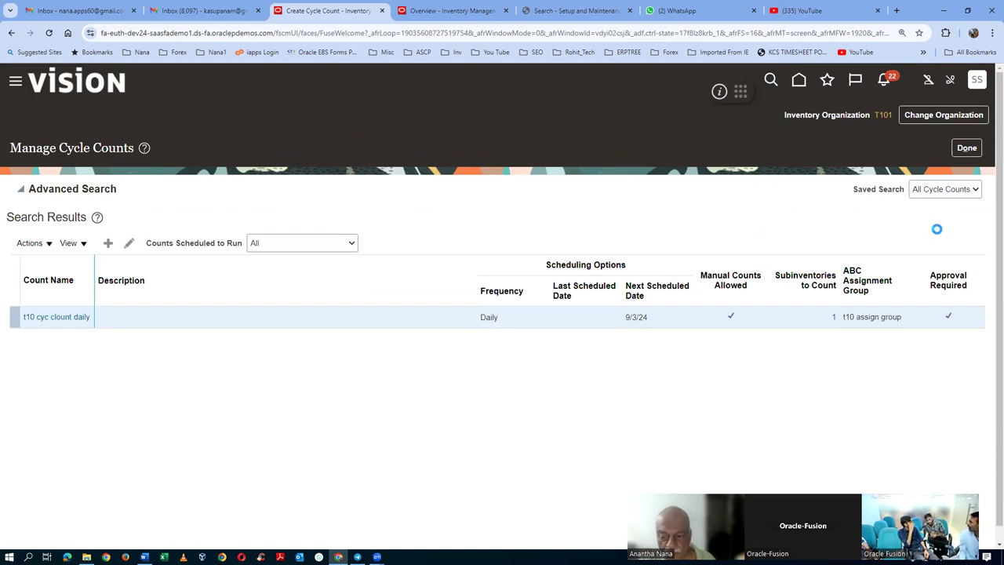
pyautogui.click(791, 312)
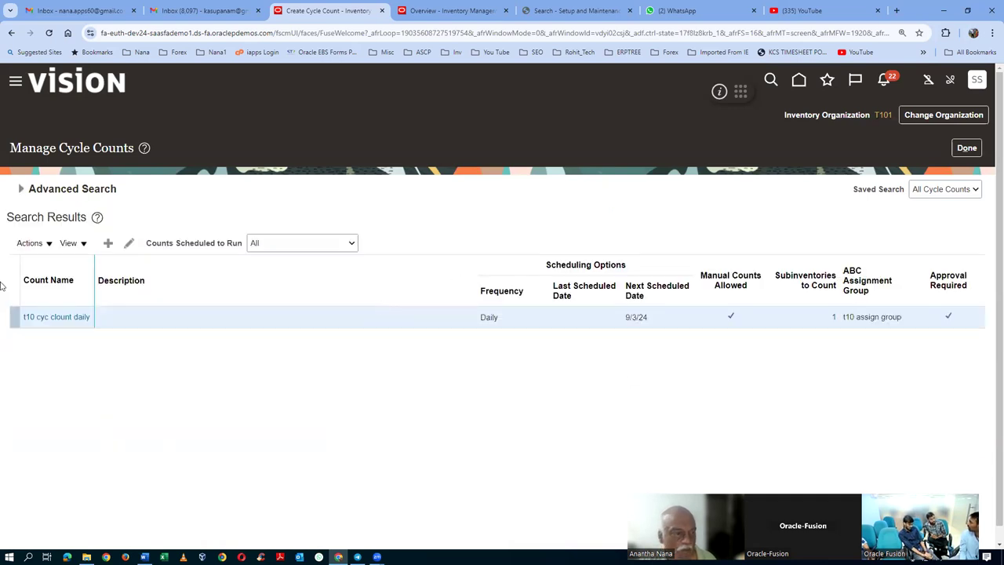
pyautogui.click(29, 249)
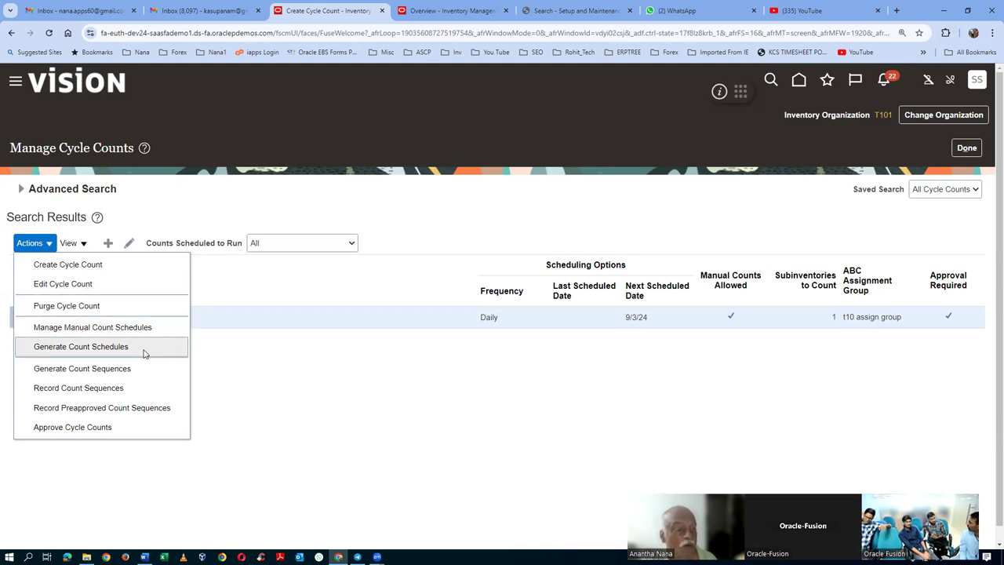
pyautogui.click(145, 353)
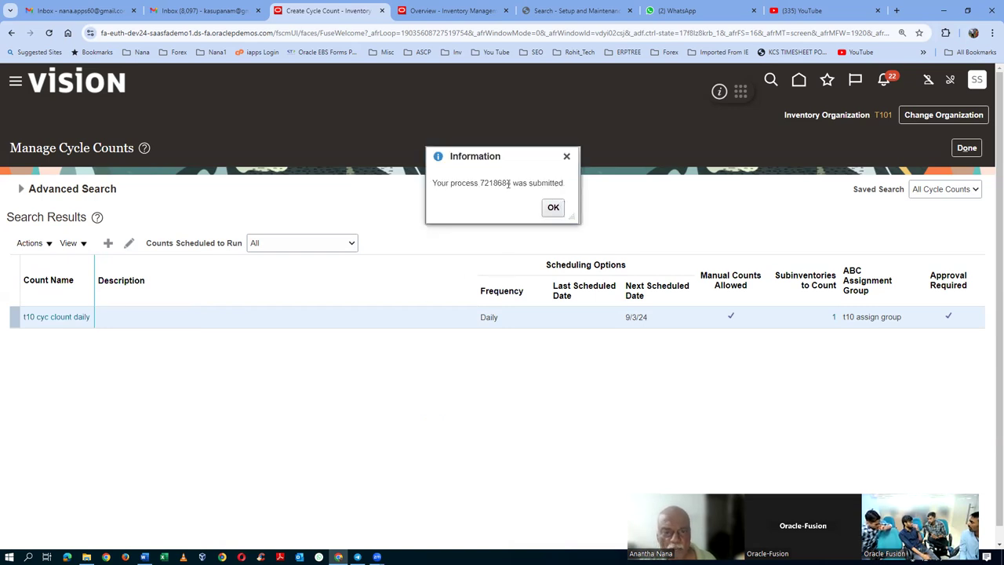
pyautogui.click(552, 207)
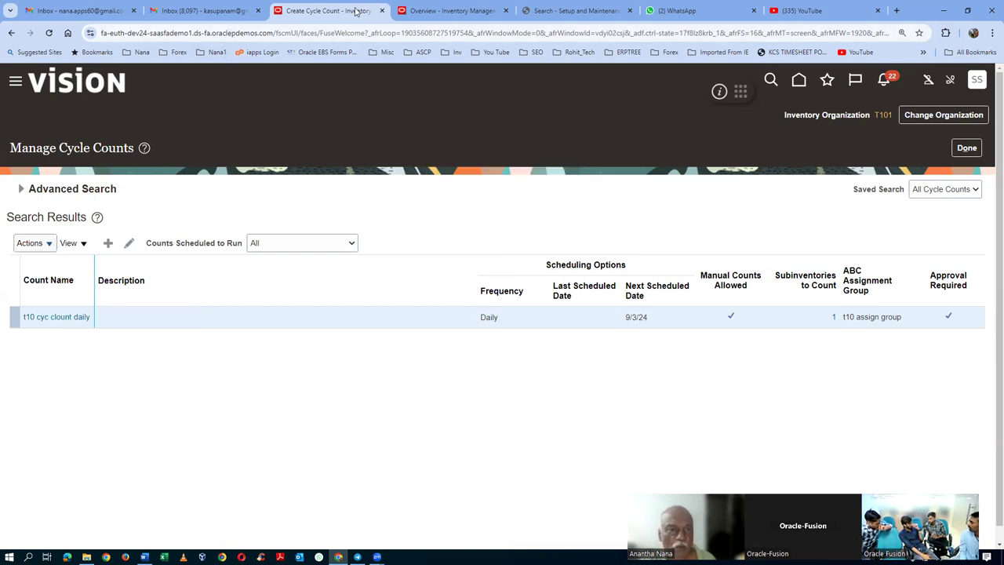
pyautogui.rightClick(356, 10)
pyautogui.click(407, 103)
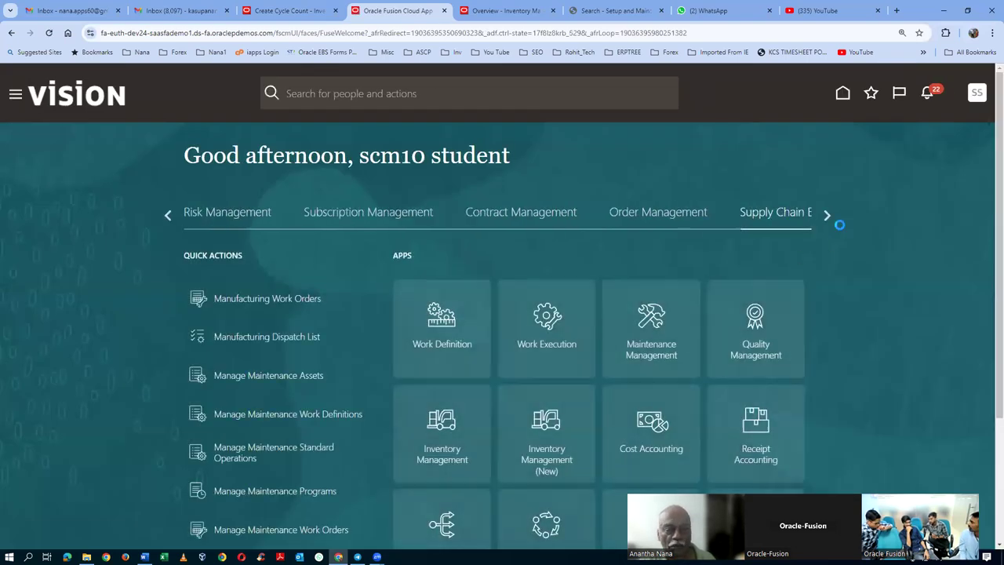
# Scroll the home page navigator groups to Tools to reach Scheduled Processes.
pyautogui.click(827, 215)
pyautogui.click(827, 216)
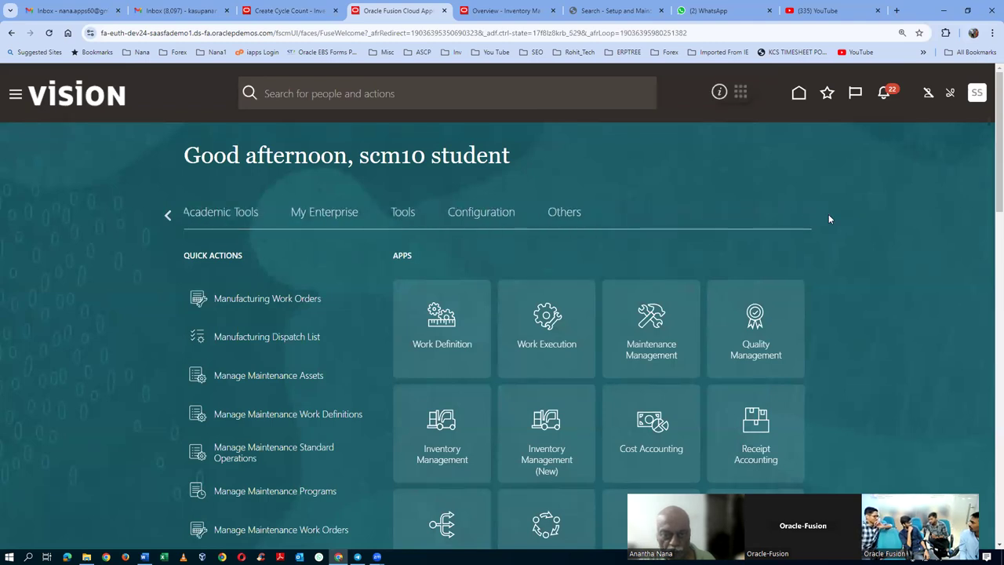
pyautogui.click(408, 217)
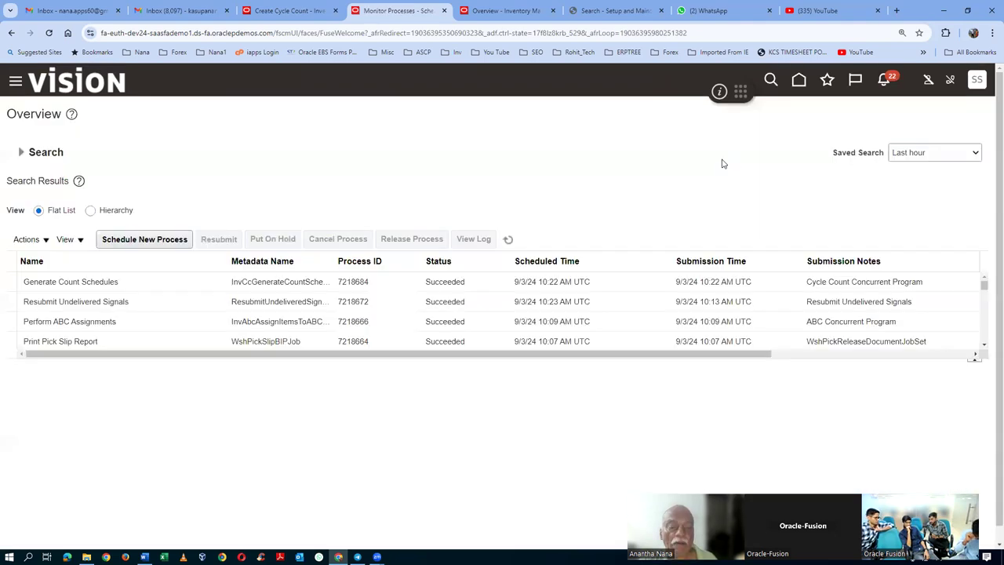
# Refresh the process list, select Generate Count Schedules 7218684, and open its ESS_L_7218684 log.
pyautogui.click(509, 240)
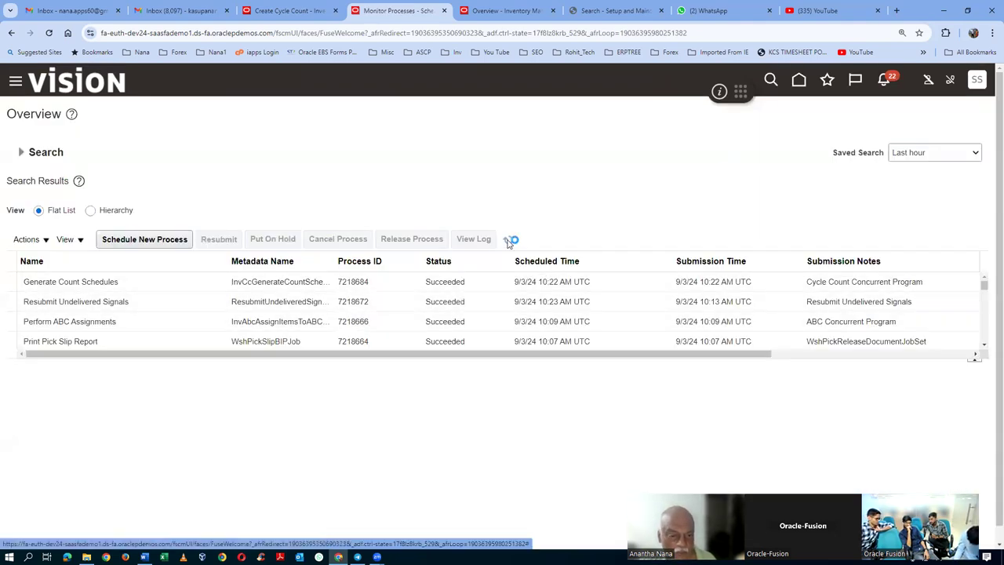
pyautogui.click(172, 238)
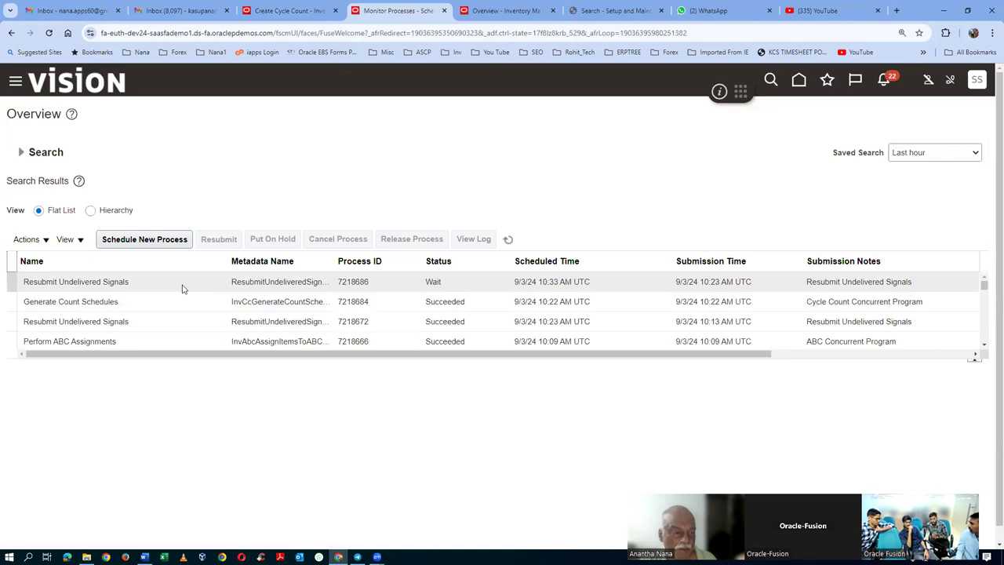
pyautogui.click(178, 301)
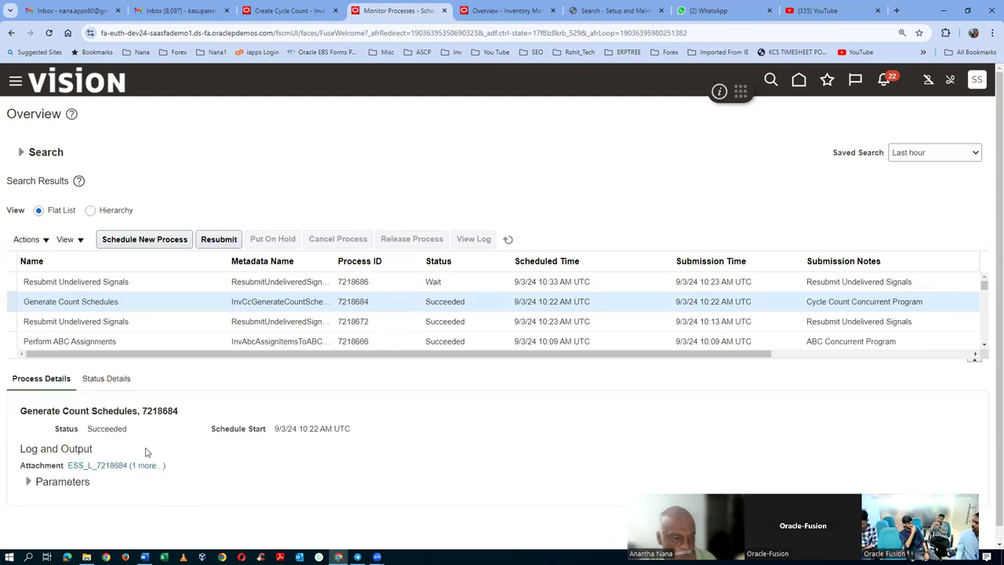
pyautogui.click(104, 465)
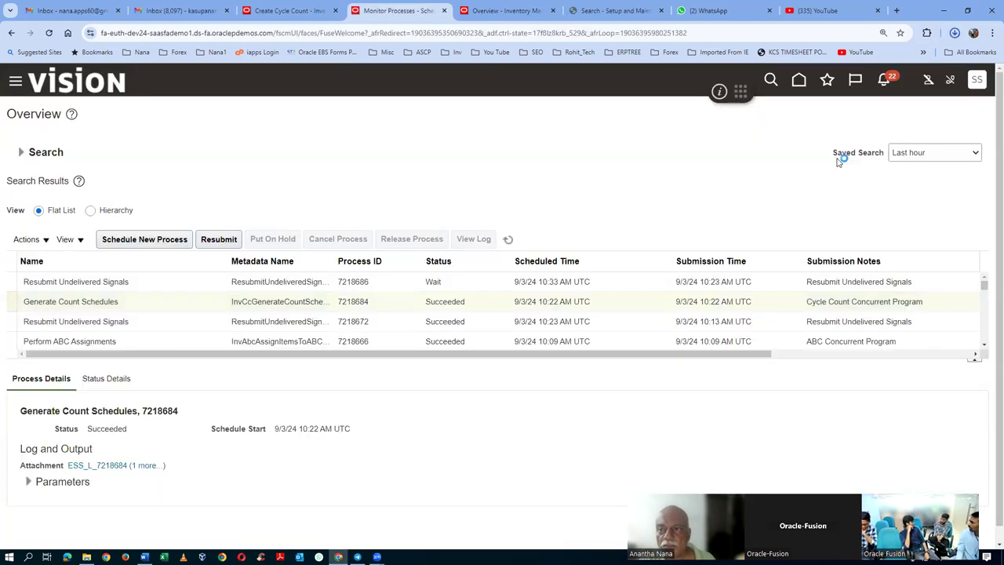
pyautogui.click(849, 69)
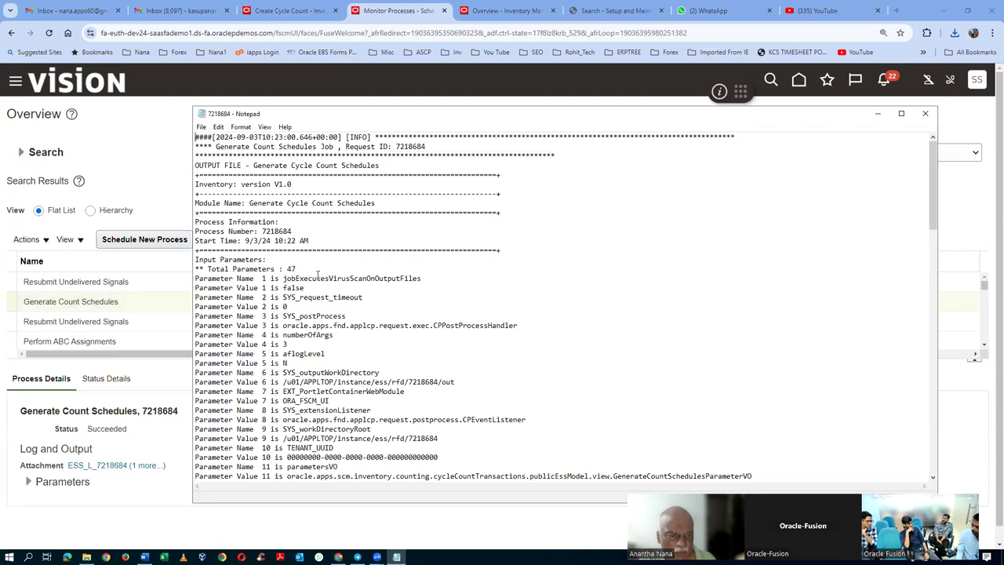
# Scroll the log's Execution Summary and highlight that 3 count schedules were created for t10 cyc clount daily.
pyautogui.scroll(-8, 318, 273)
pyautogui.scroll(-19, 322, 276)
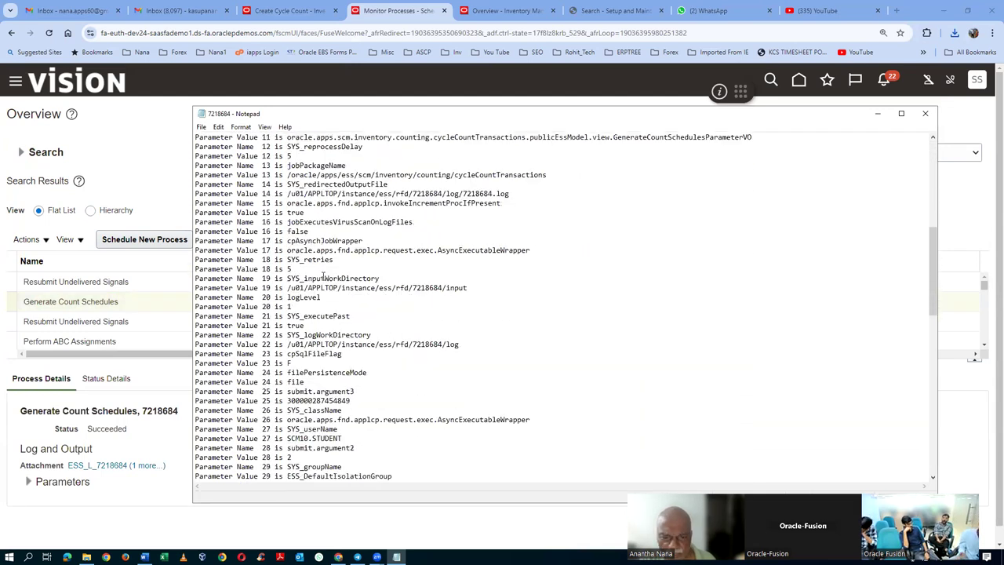
pyautogui.scroll(-2, 323, 276)
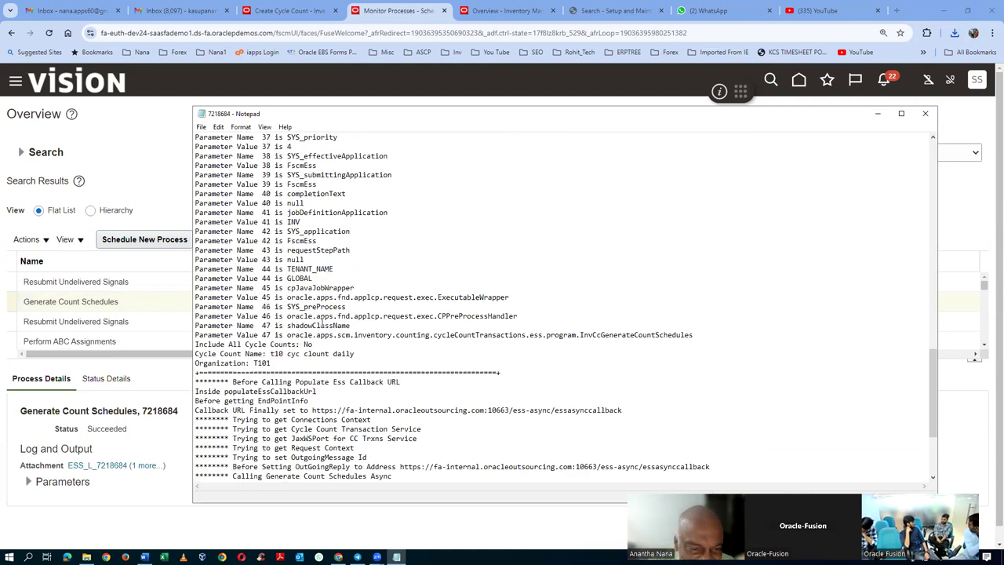
pyautogui.moveTo(289, 355); pyautogui.dragTo(332, 355)
pyautogui.click(287, 363)
pyautogui.scroll(-5, 321, 353)
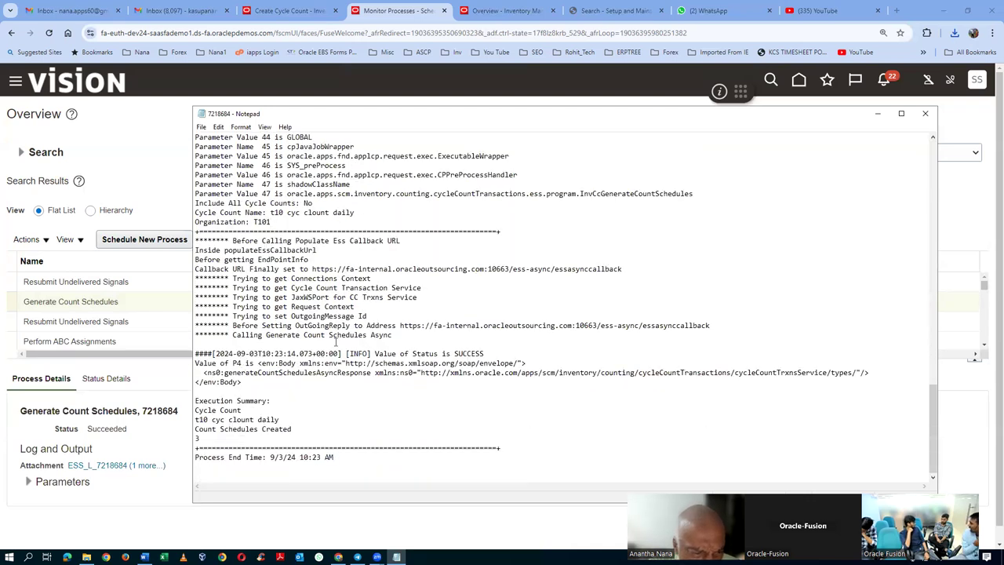
pyautogui.moveTo(196, 430); pyautogui.dragTo(347, 431)
pyautogui.click(383, 430)
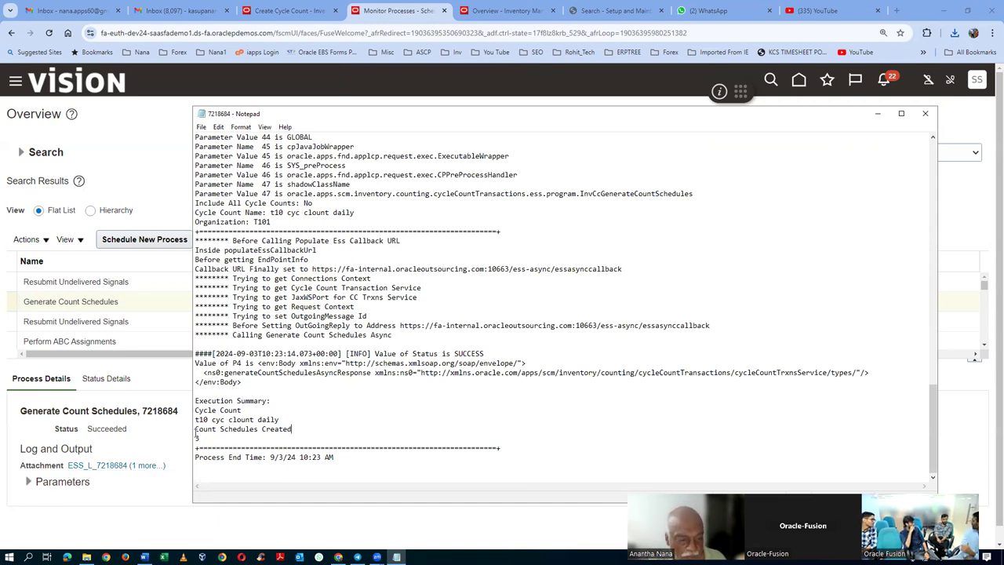
pyautogui.moveTo(196, 429); pyautogui.dragTo(202, 439)
pyautogui.click(207, 440)
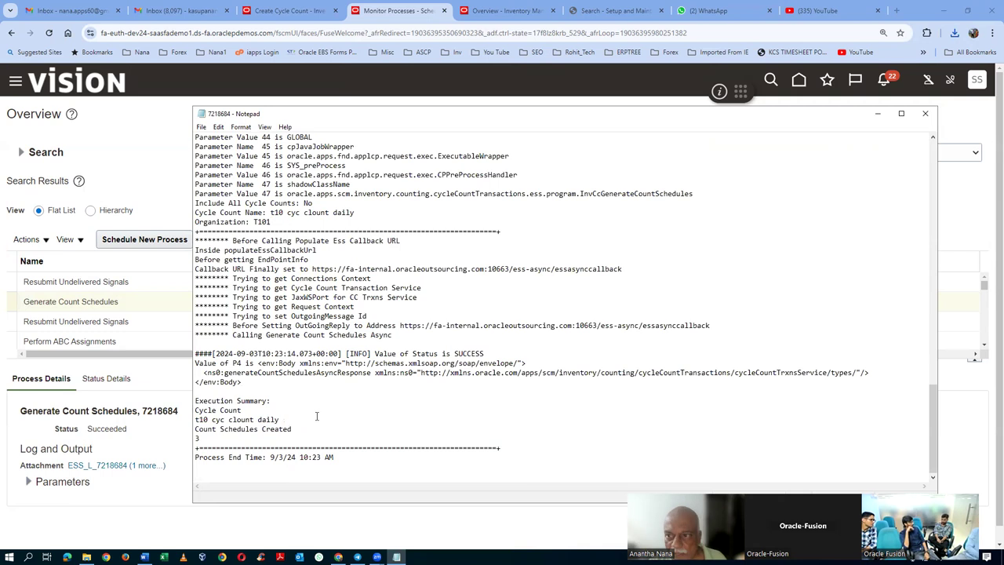
# Close the Notepad log and run Generate Count Sequences on t10 cyc clount daily.
pyautogui.click(925, 114)
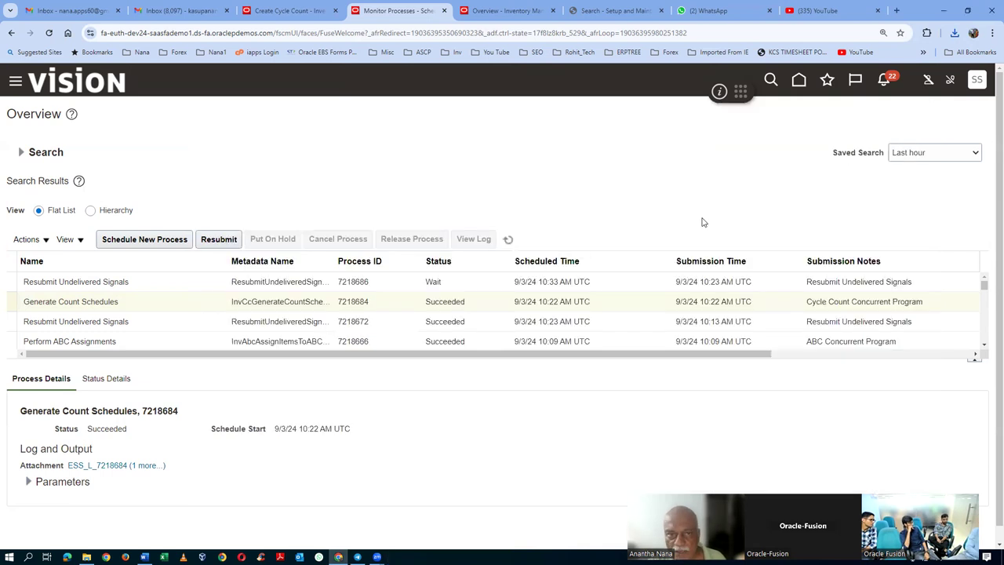
pyautogui.click(264, 16)
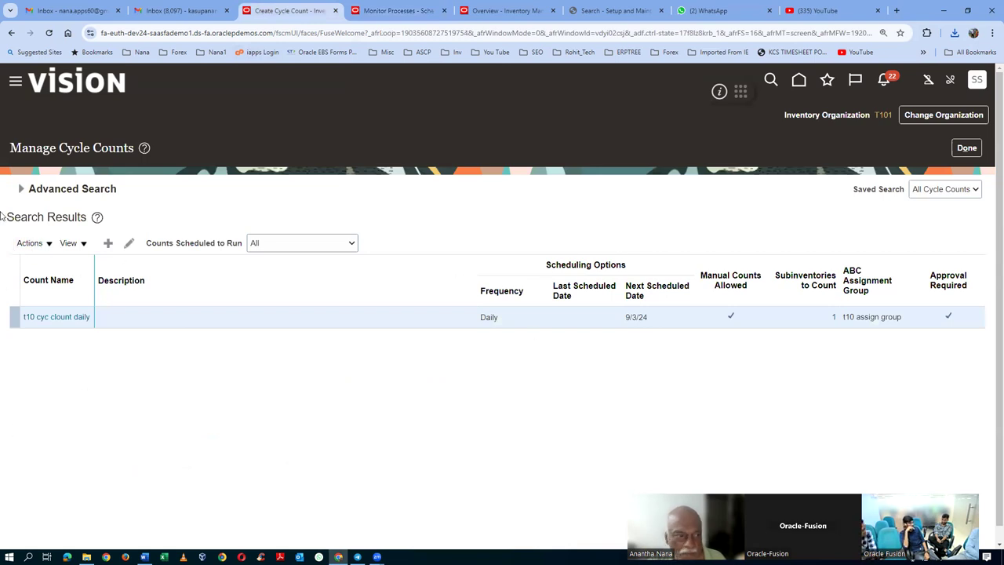
pyautogui.click(21, 189)
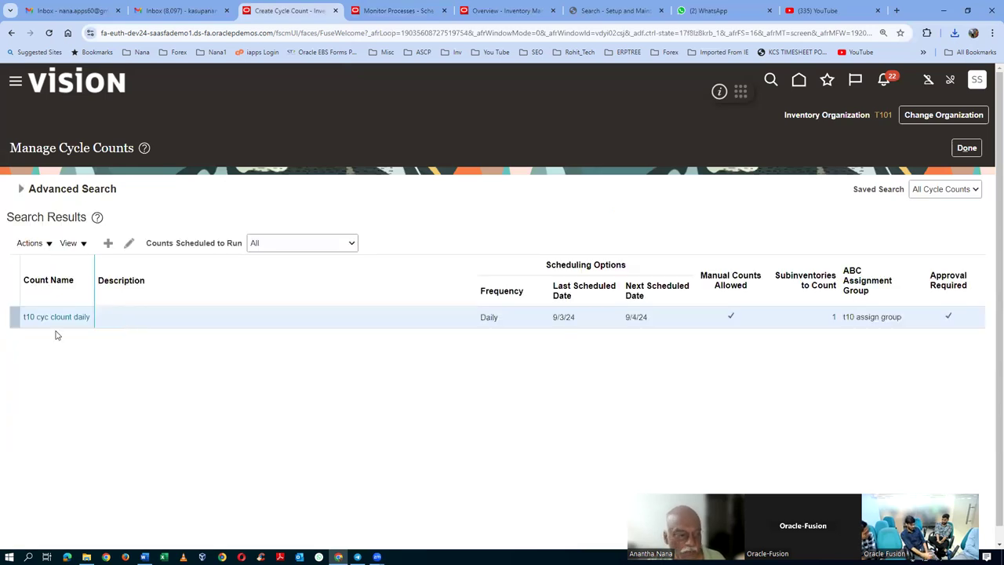
pyautogui.click(32, 243)
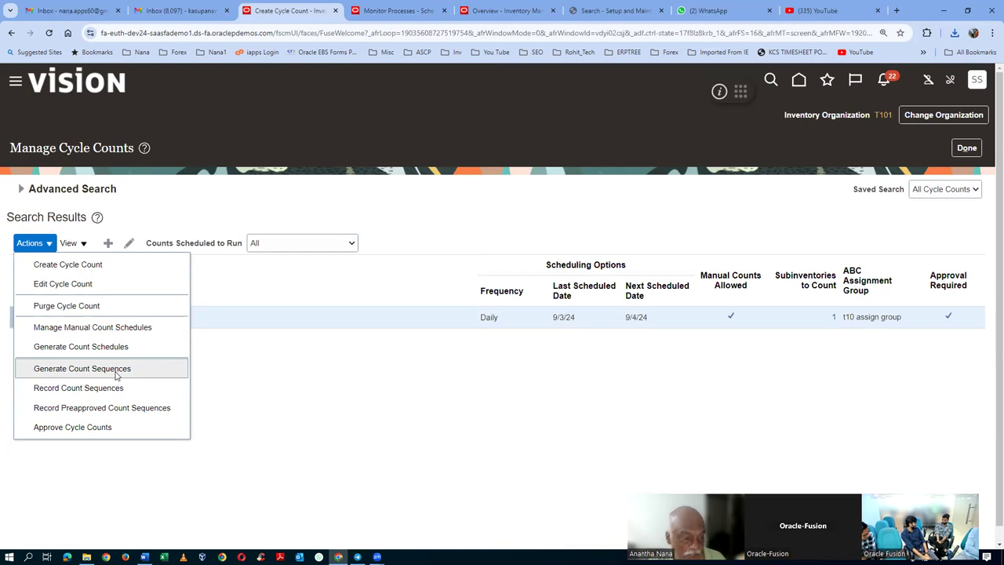
pyautogui.click(116, 373)
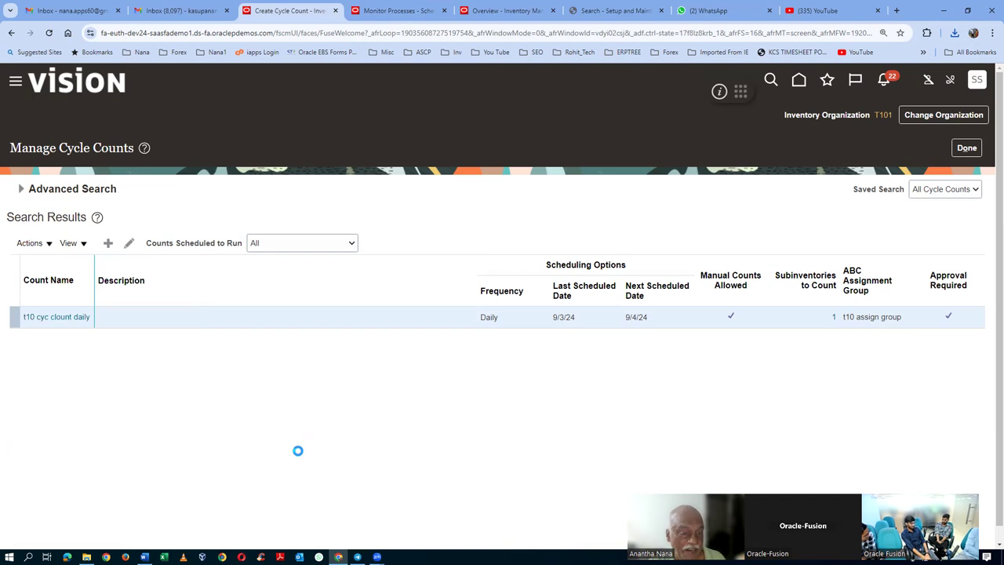
pyautogui.hotkey('alt', 'Tab')
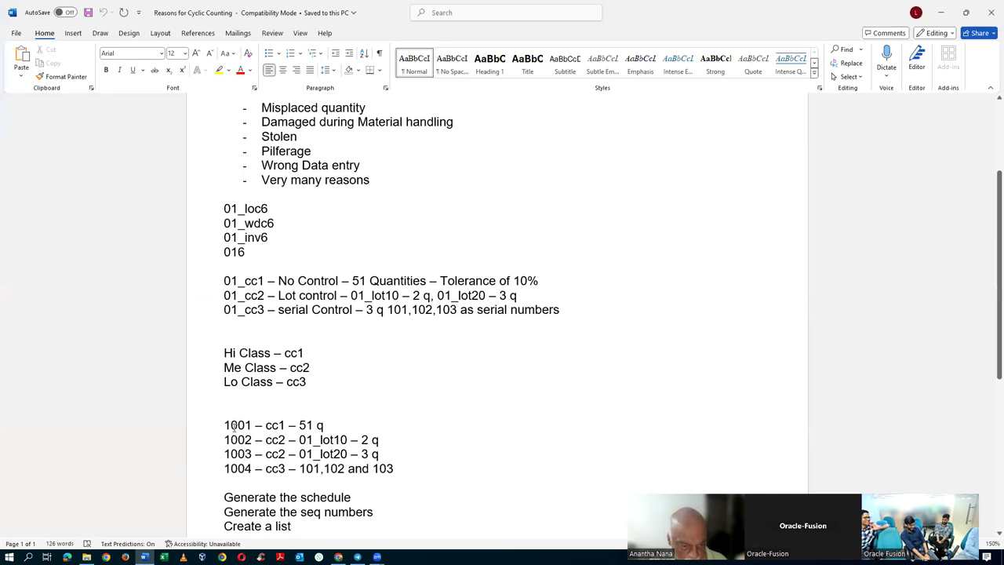
pyautogui.moveTo(234, 425); pyautogui.dragTo(252, 468)
pyautogui.hotkey('alt', 'Tab')
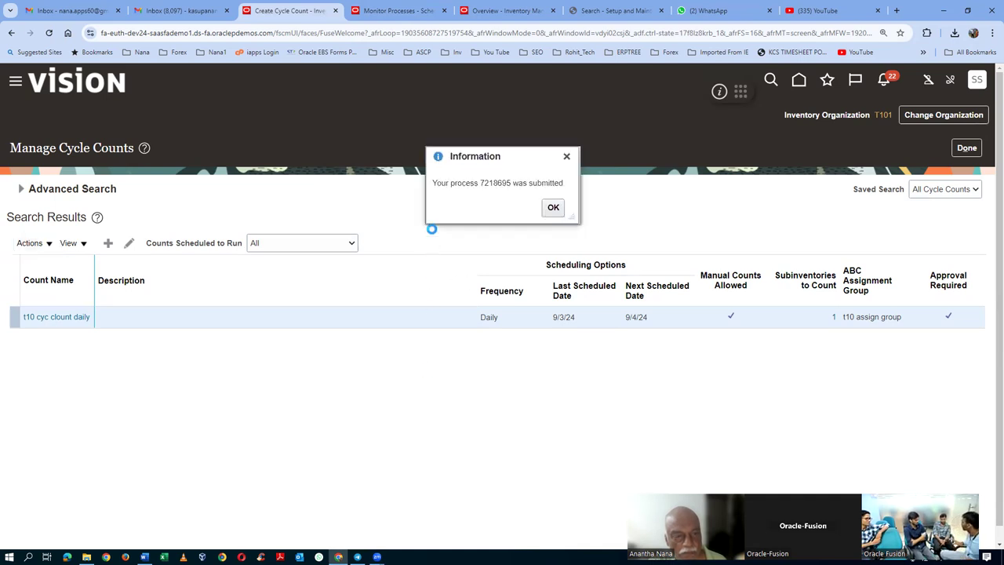
# Dismiss the notice for submitted process 7218695 and return to the Monitor Processes tab.
pyautogui.click(560, 211)
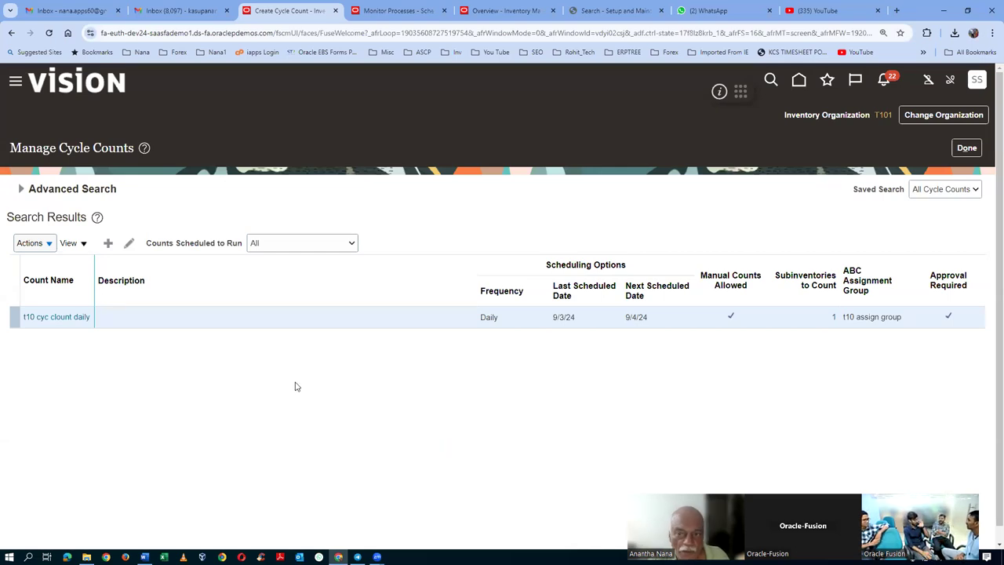
pyautogui.click(395, 11)
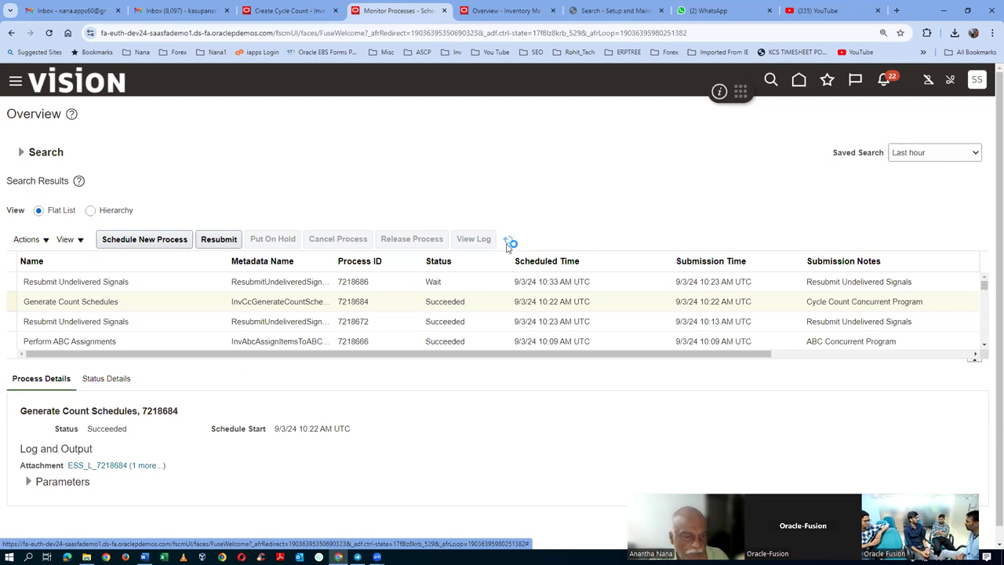
# Refresh the process monitor until Generate Count Sequences 7218695 shows Succeeded.
pyautogui.click(171, 302)
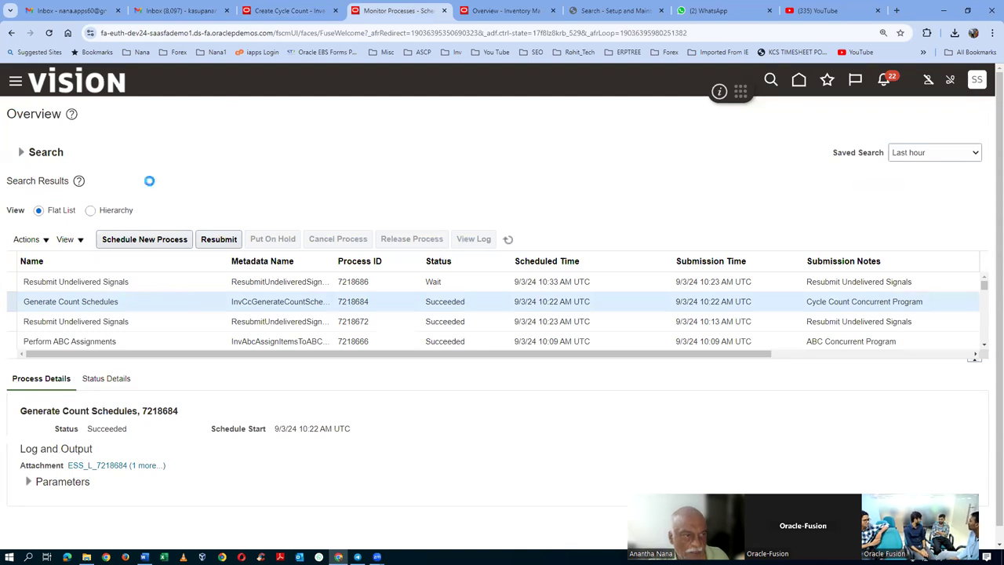
pyautogui.click(282, 13)
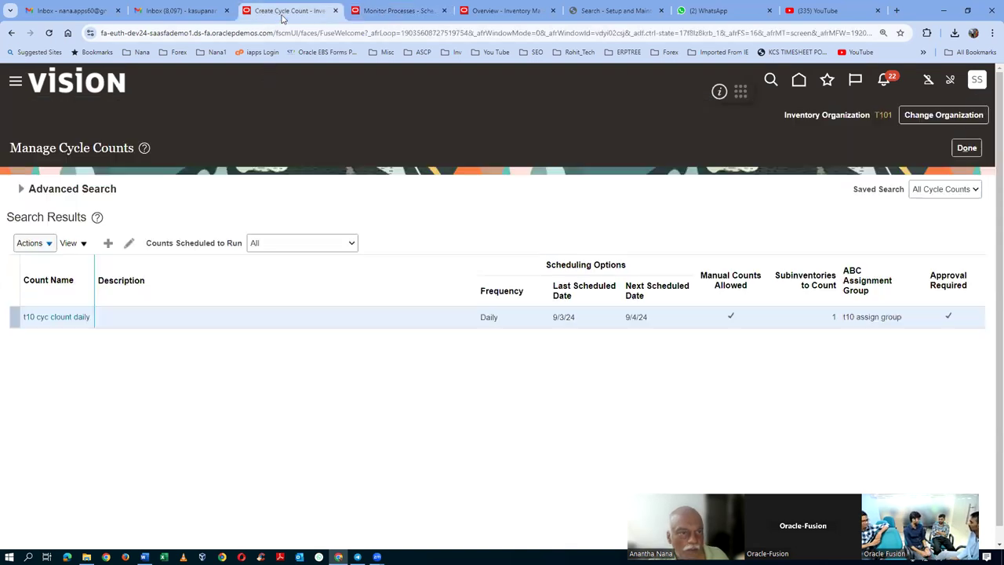
pyautogui.click(30, 244)
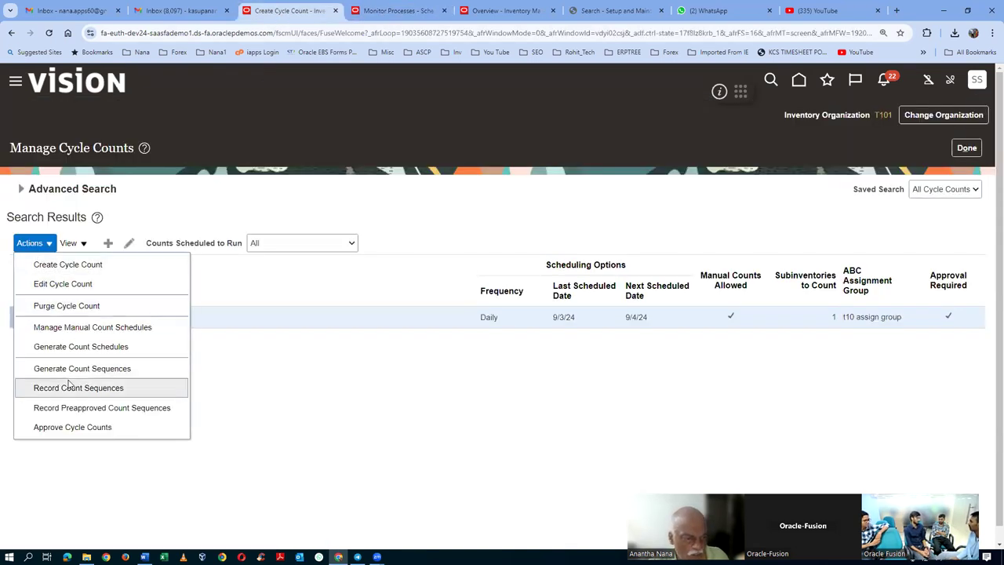
pyautogui.click(408, 19)
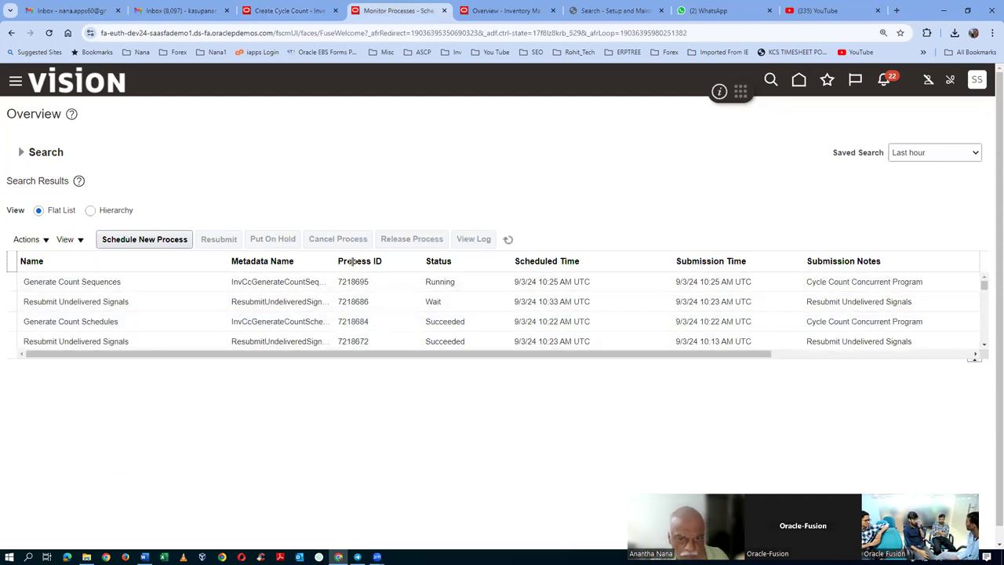
pyautogui.click(507, 239)
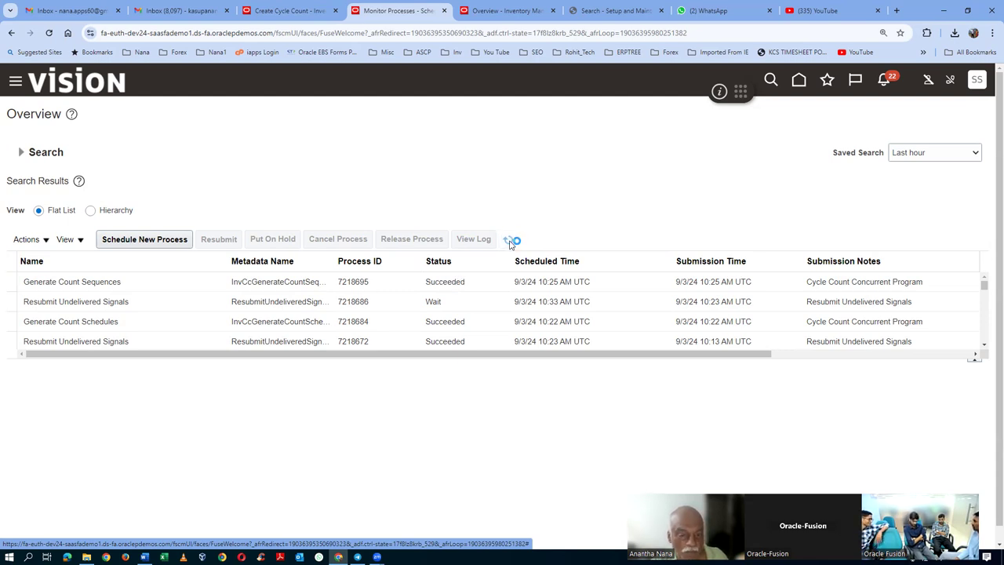
pyautogui.click(481, 280)
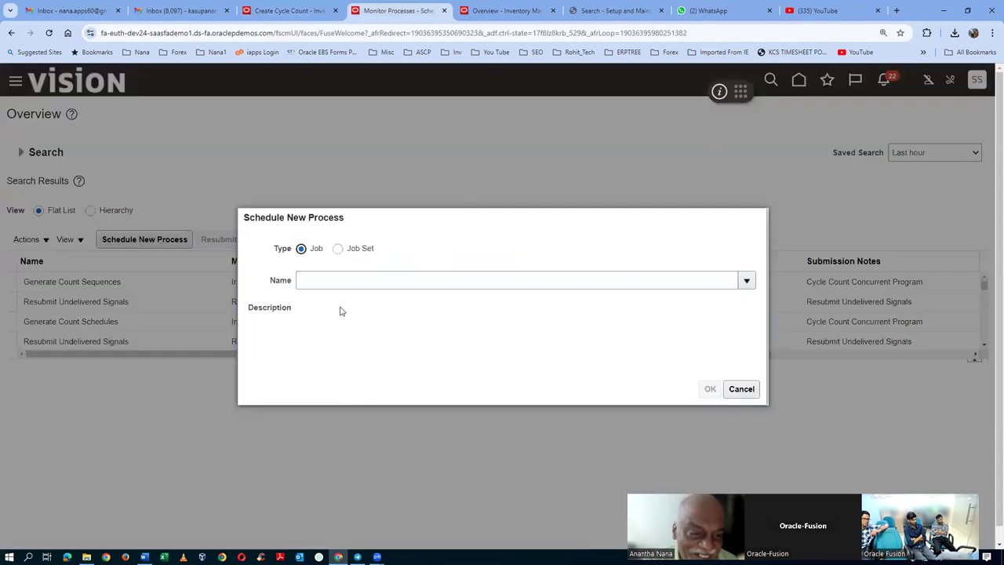
# Search job names with cyc%list% and select the Print Cycle Count Listing Report.
pyautogui.click(340, 283)
pyautogui.write('list%cyc%')
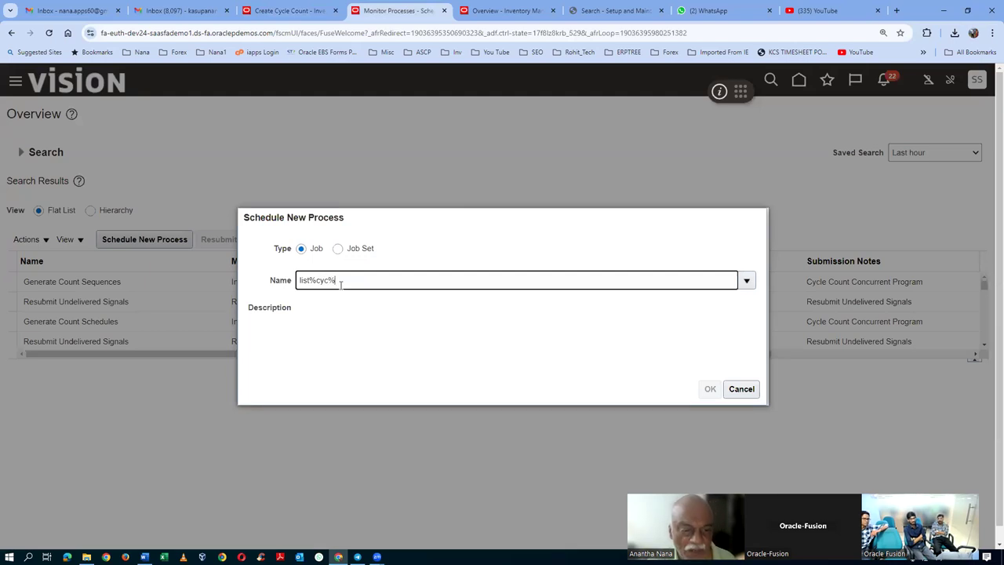
pyautogui.press('Tab')
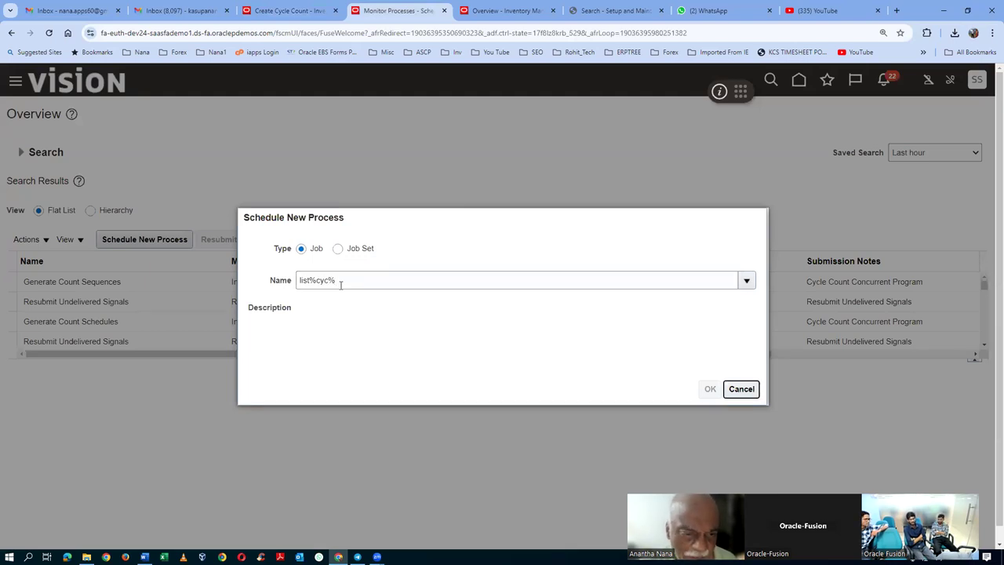
pyautogui.click(314, 289)
pyautogui.write('cyc%list%')
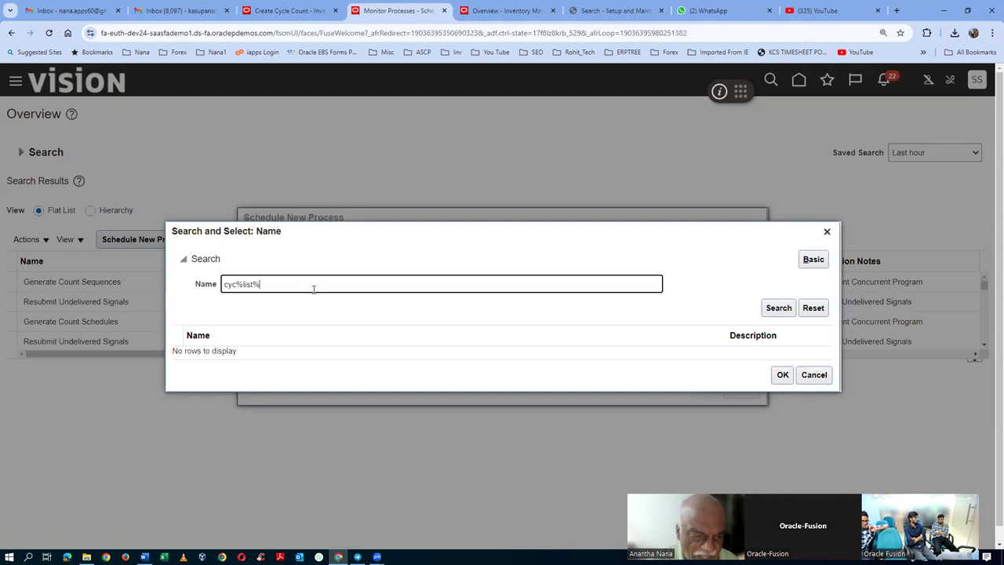
pyautogui.click(765, 309)
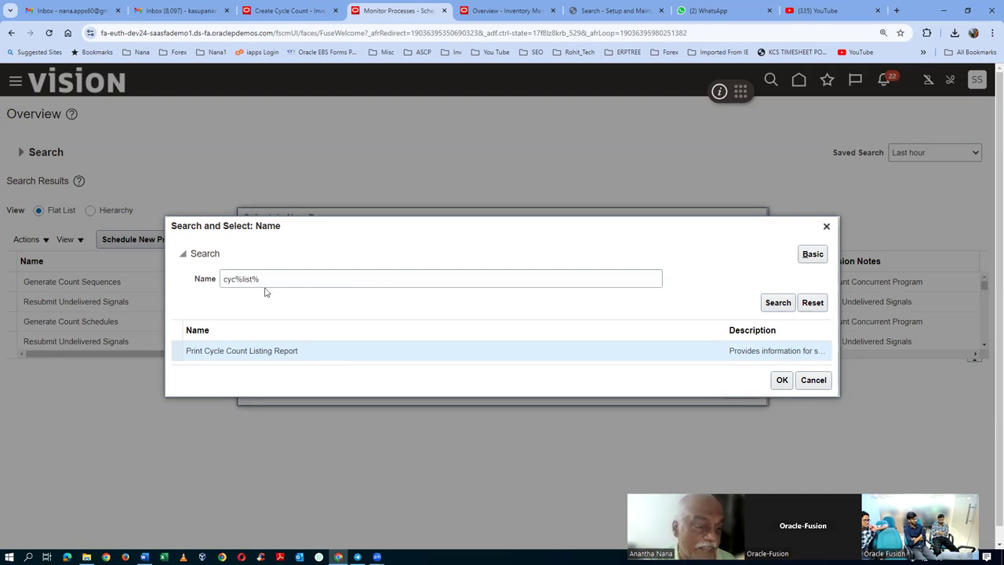
pyautogui.click(782, 382)
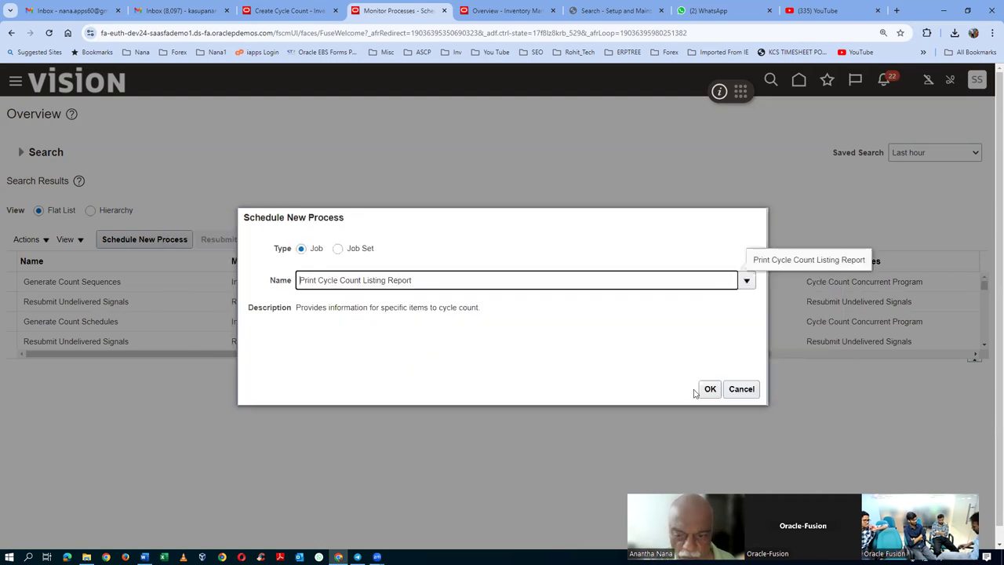
pyautogui.click(709, 390)
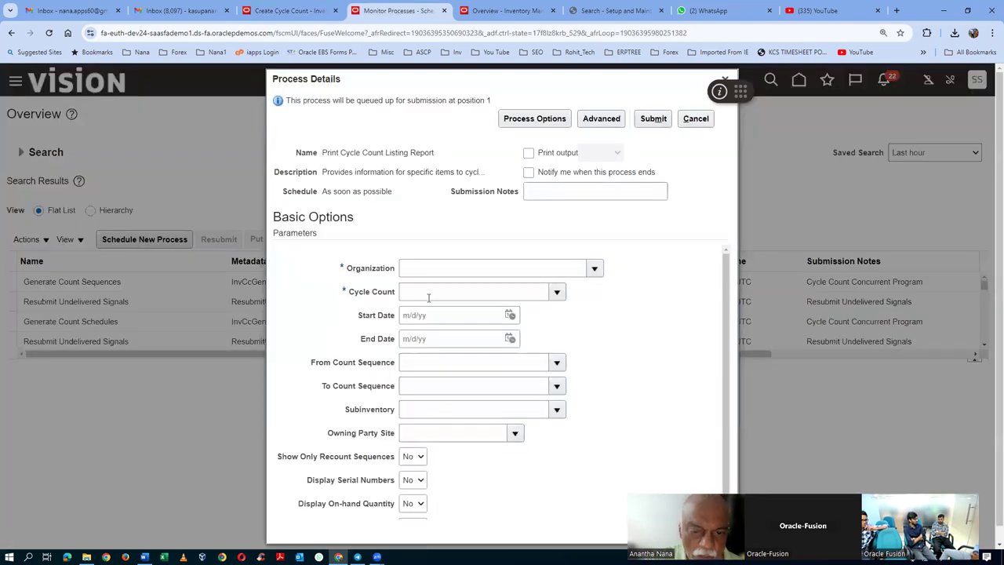
# Set Organization to T101 and Cycle Count to t10 cyc clount daily.
pyautogui.click(503, 266)
pyautogui.write('T101')
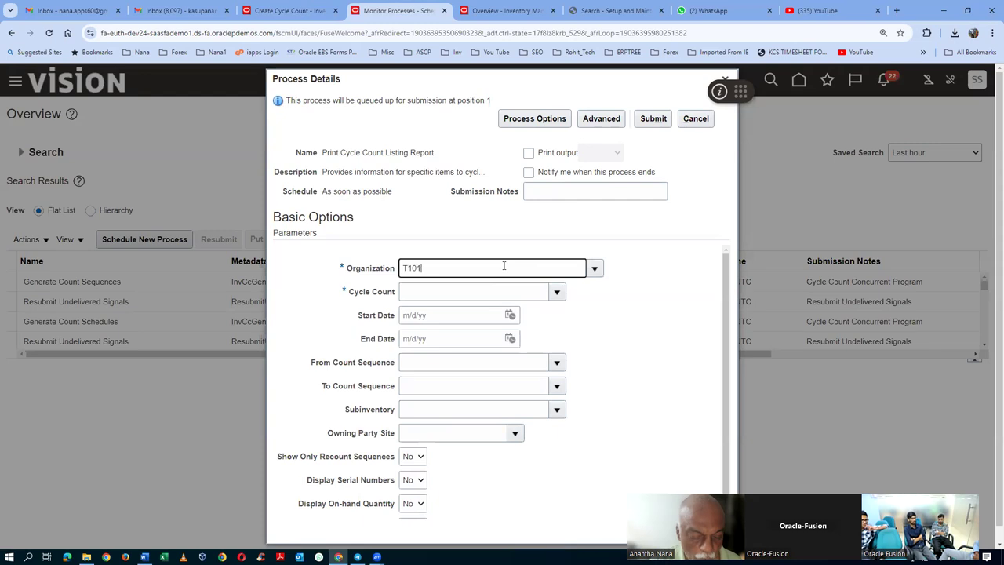
pyautogui.press('Tab')
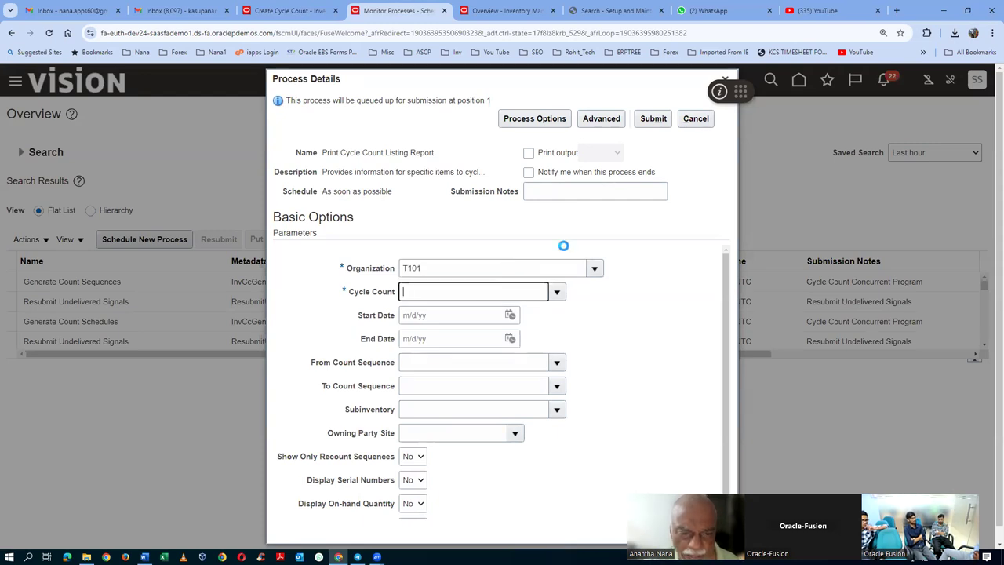
pyautogui.write('t10')
pyautogui.press('Tab')
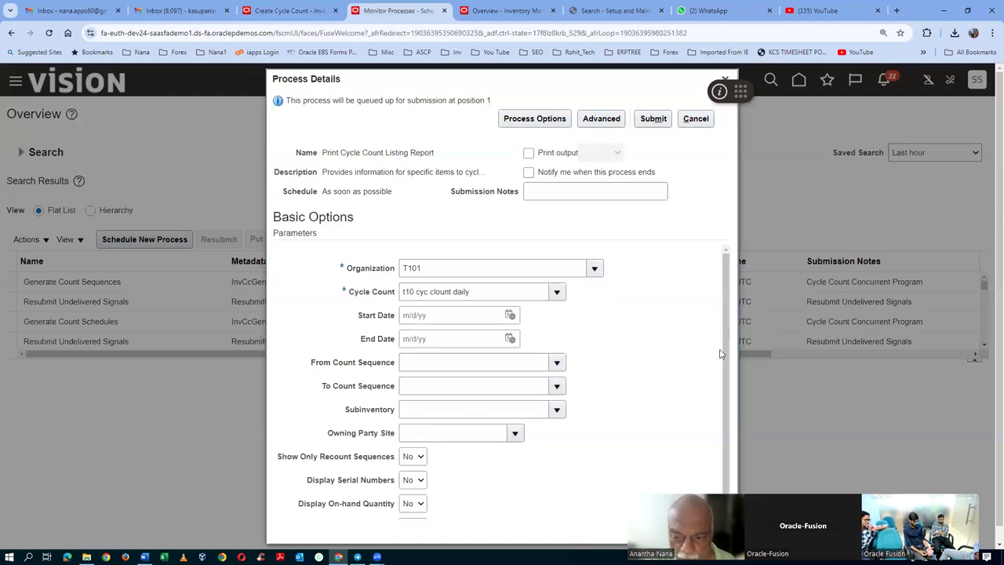
# Set Display Serial Numbers and On-hand Quantity to Yes and submit the report as process 7218697.
pyautogui.scroll(-1, 719, 361)
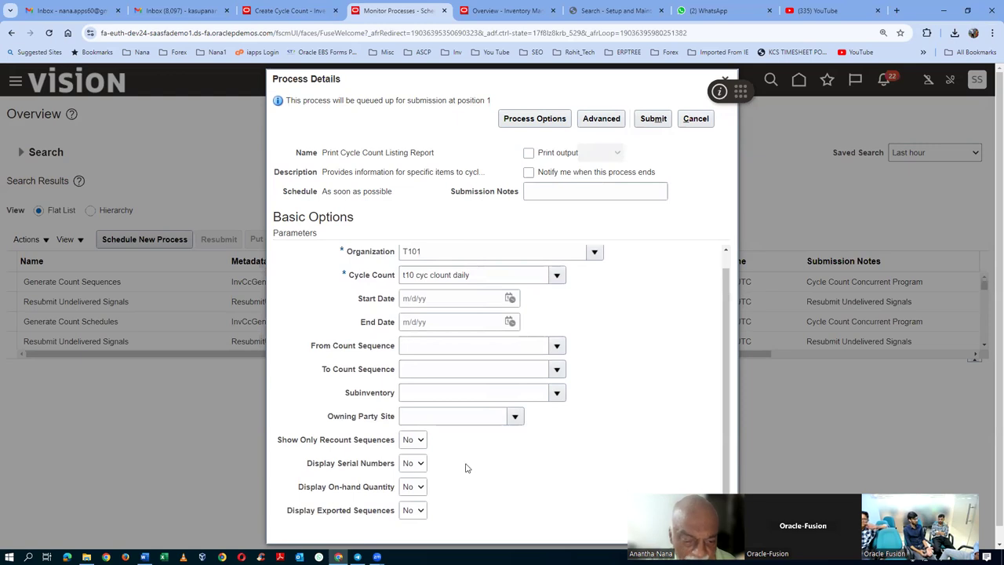
pyautogui.click(409, 464)
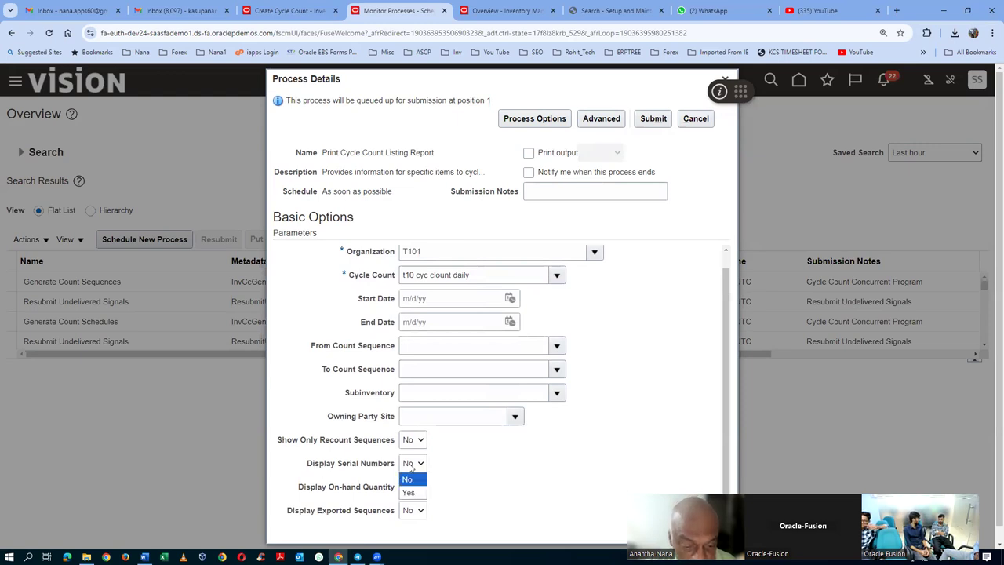
pyautogui.click(408, 491)
pyautogui.click(416, 488)
pyautogui.click(415, 511)
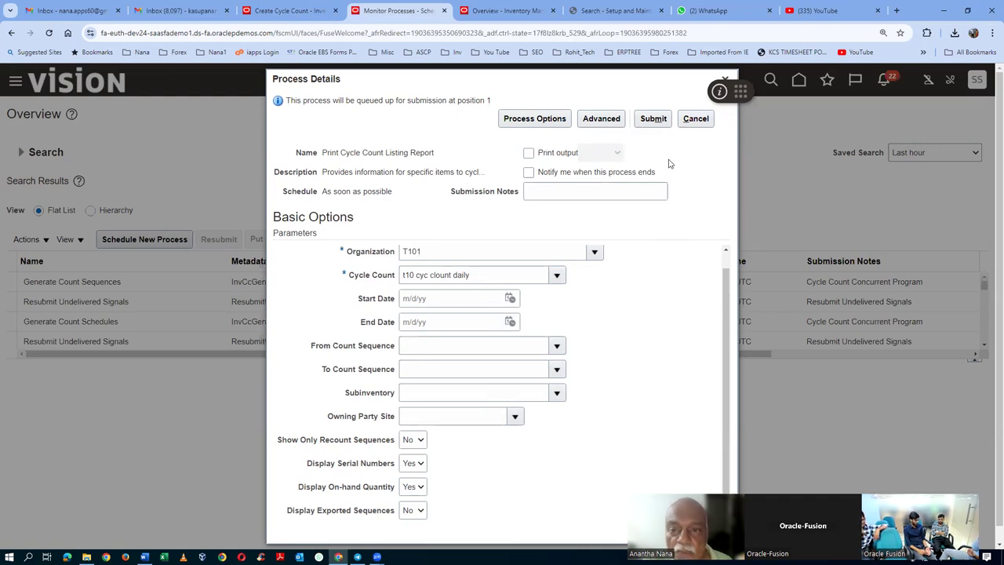
pyautogui.click(654, 119)
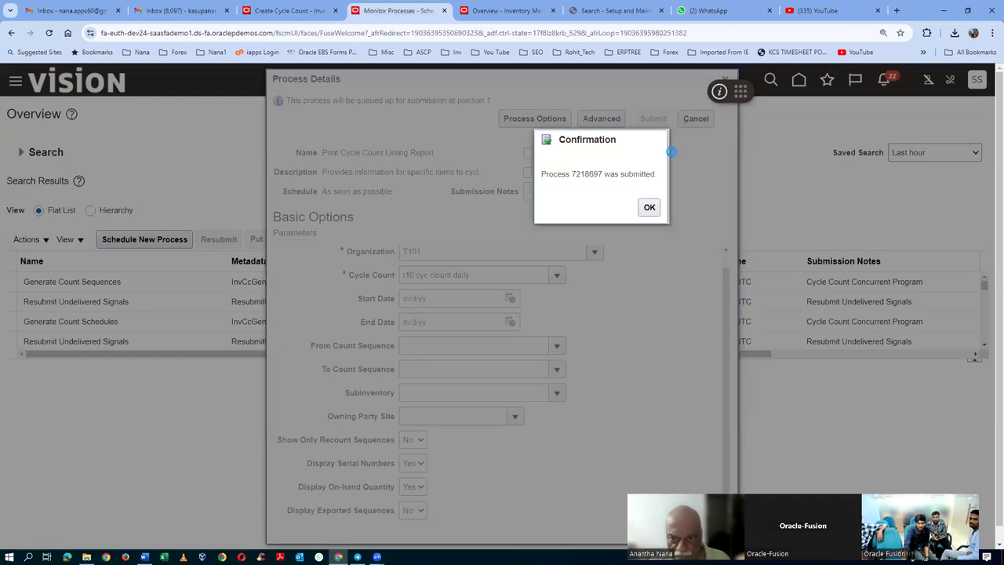
pyautogui.click(650, 208)
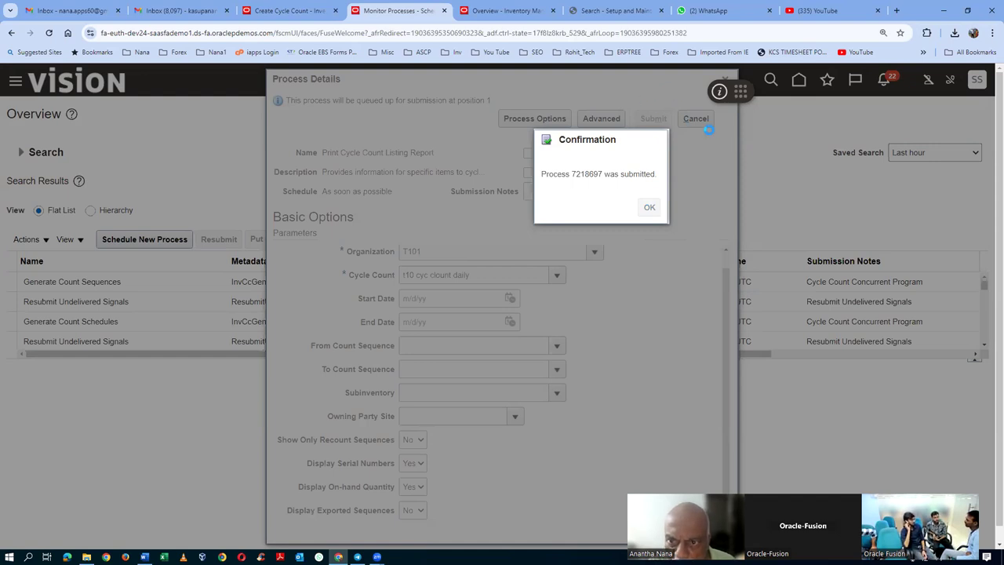
pyautogui.moveTo(731, 95); pyautogui.dragTo(781, 91)
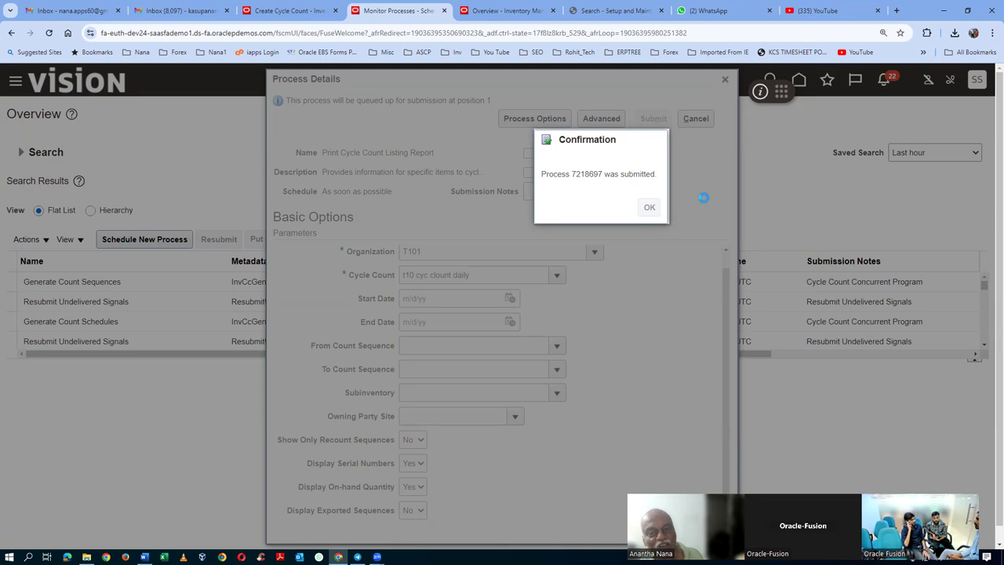
pyautogui.click(650, 209)
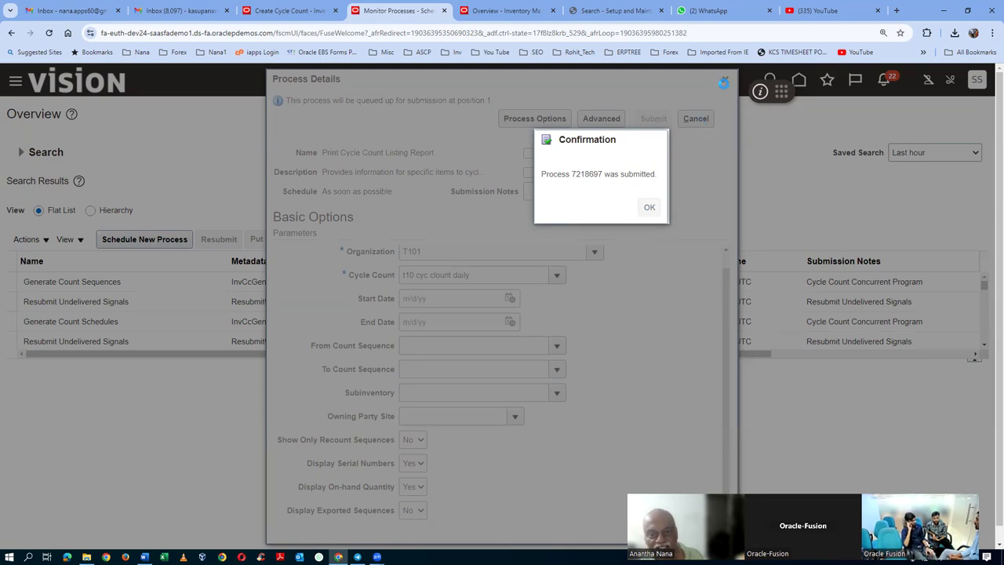
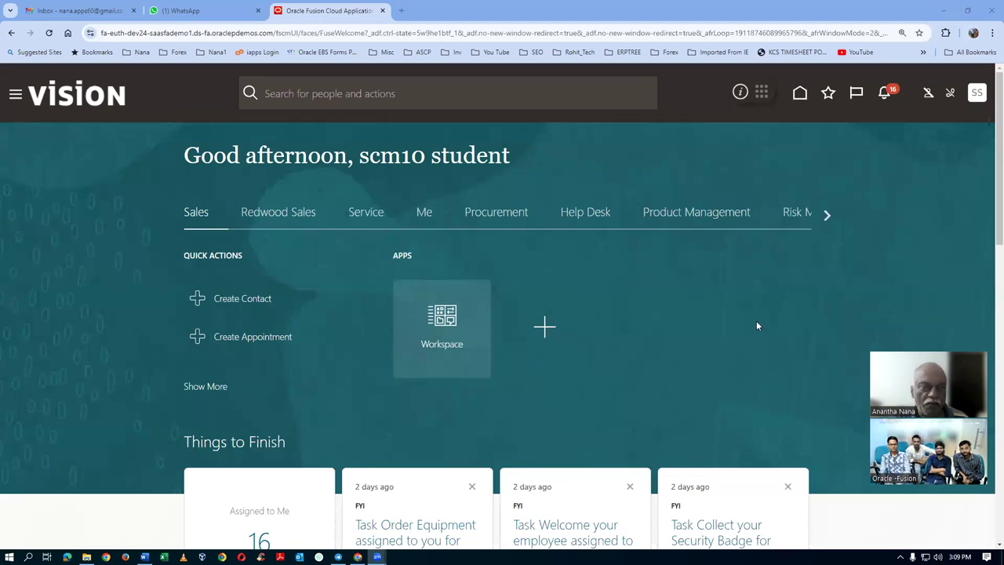
# In the Word notes, highlight 01_cc1 with 51 quantities, the 01_cc2 lot number, and serials 101,102,103.
pyautogui.hotkey('alt', 'Tab')
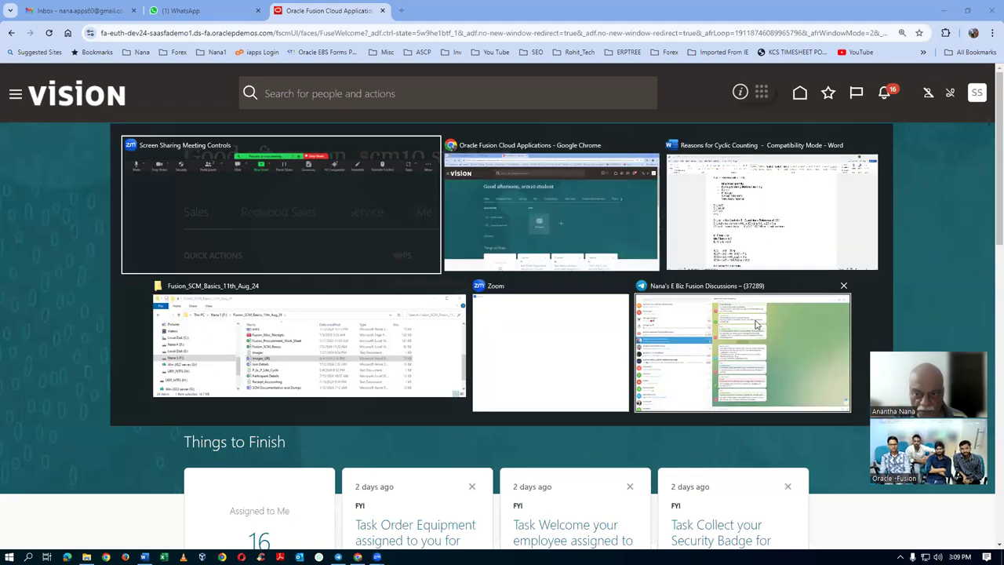
pyautogui.hotkey('alt', 'Tab')
pyautogui.hotkey('alt', 'Tab')
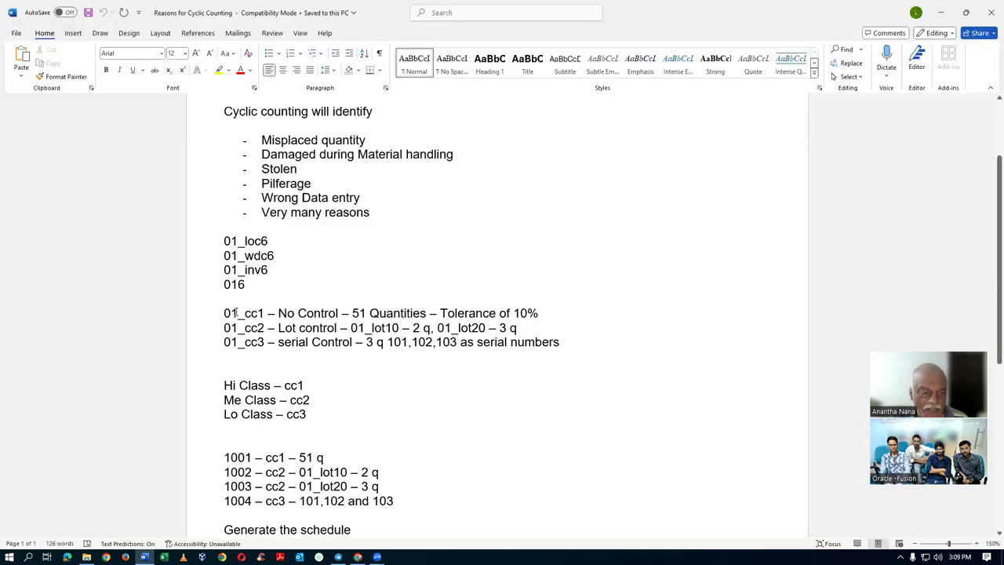
pyautogui.doubleClick(254, 313)
pyautogui.moveTo(306, 312); pyautogui.dragTo(406, 314)
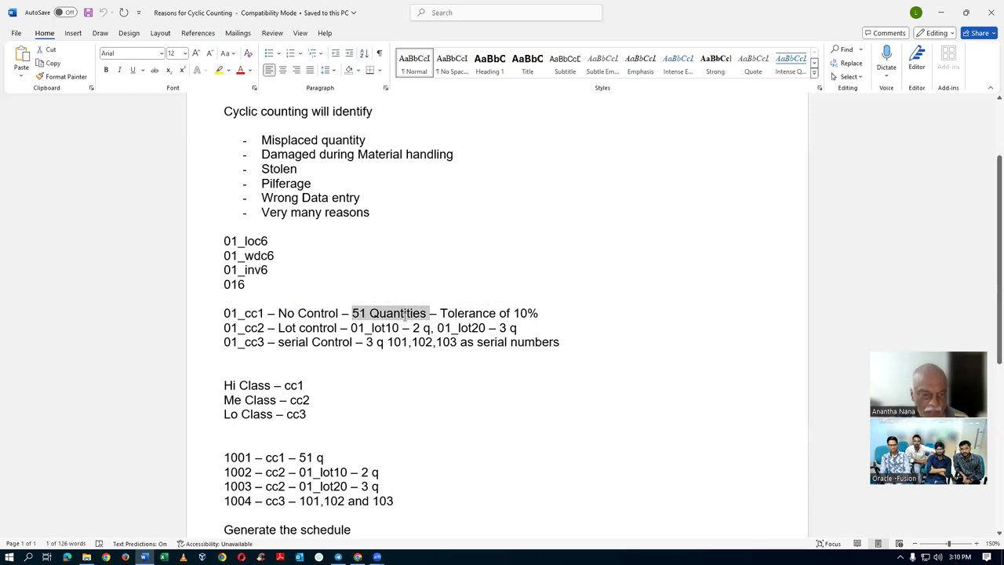
pyautogui.click(245, 329)
pyautogui.moveTo(353, 328); pyautogui.dragTo(461, 328)
pyautogui.click(506, 327)
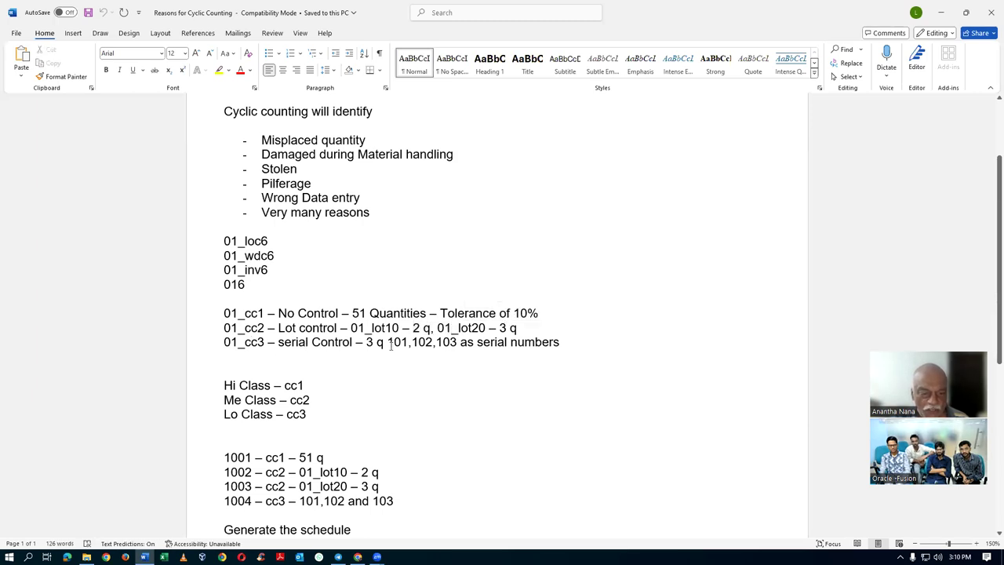
pyautogui.moveTo(390, 341); pyautogui.dragTo(457, 342)
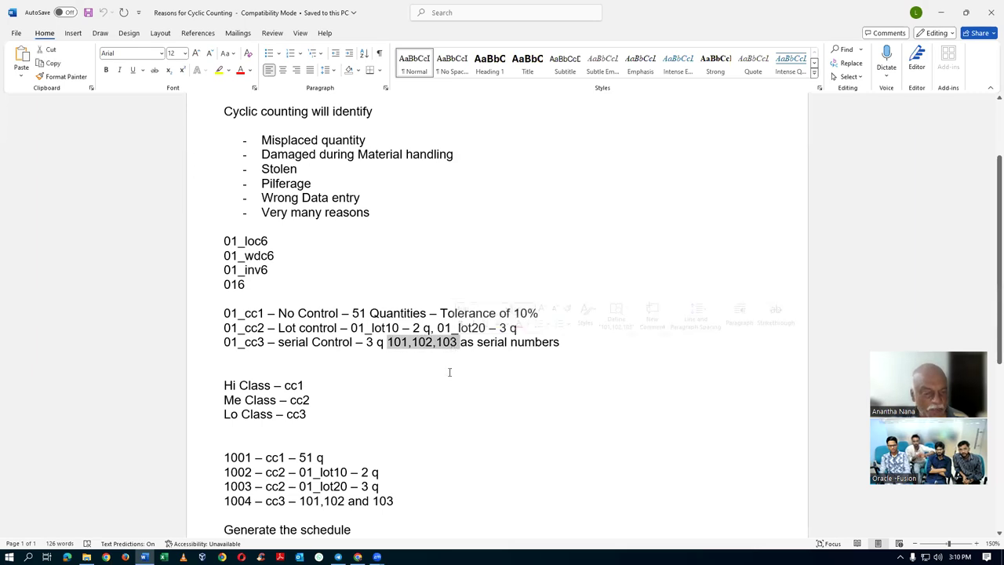
pyautogui.click(444, 378)
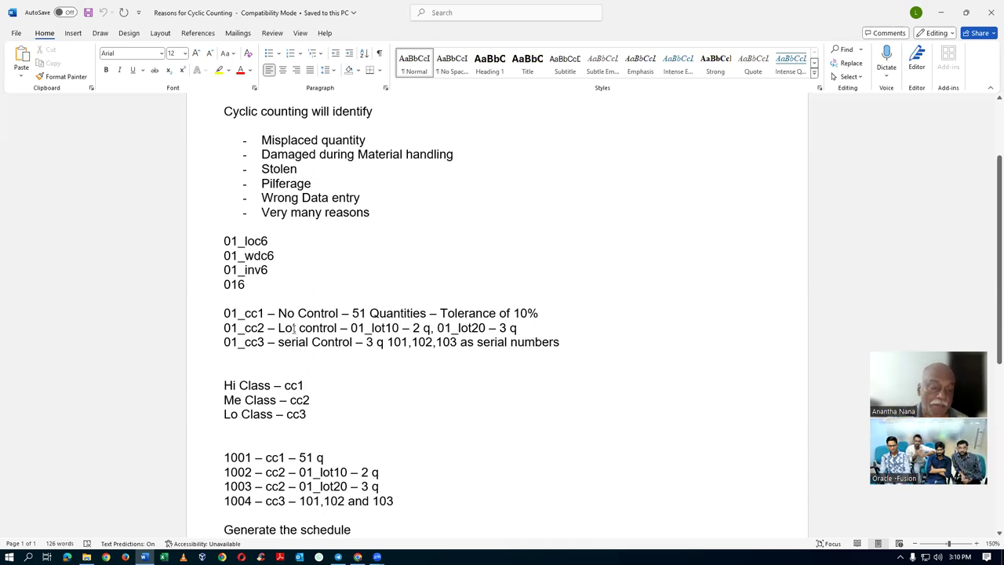
# Highlight count lines 1001–1004 and the 'Generate the schedule' and 'Create a list' steps, then return to the browser.
pyautogui.moveTo(255, 385); pyautogui.dragTo(275, 414)
pyautogui.scroll(-3, 472, 422)
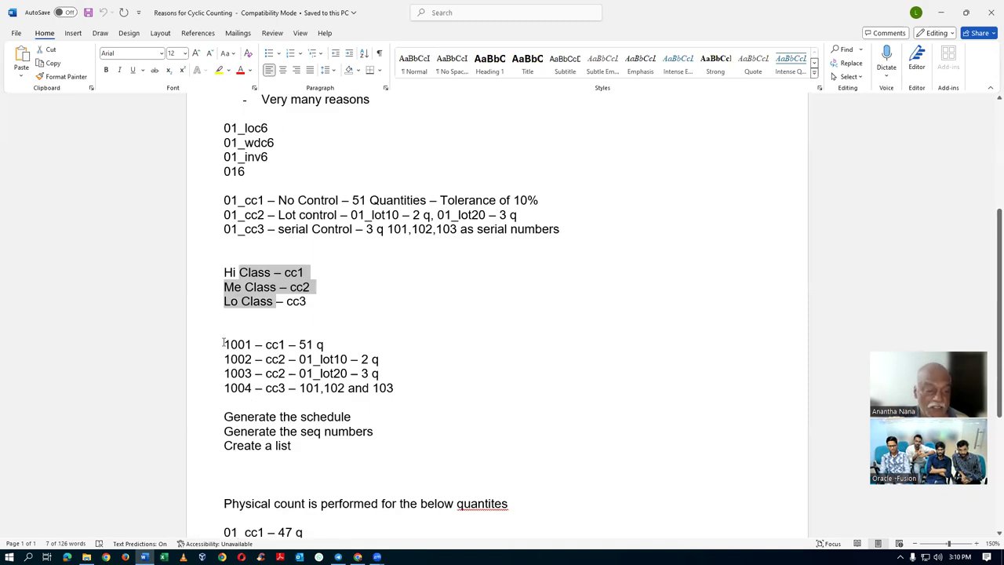
pyautogui.moveTo(229, 344); pyautogui.dragTo(250, 346)
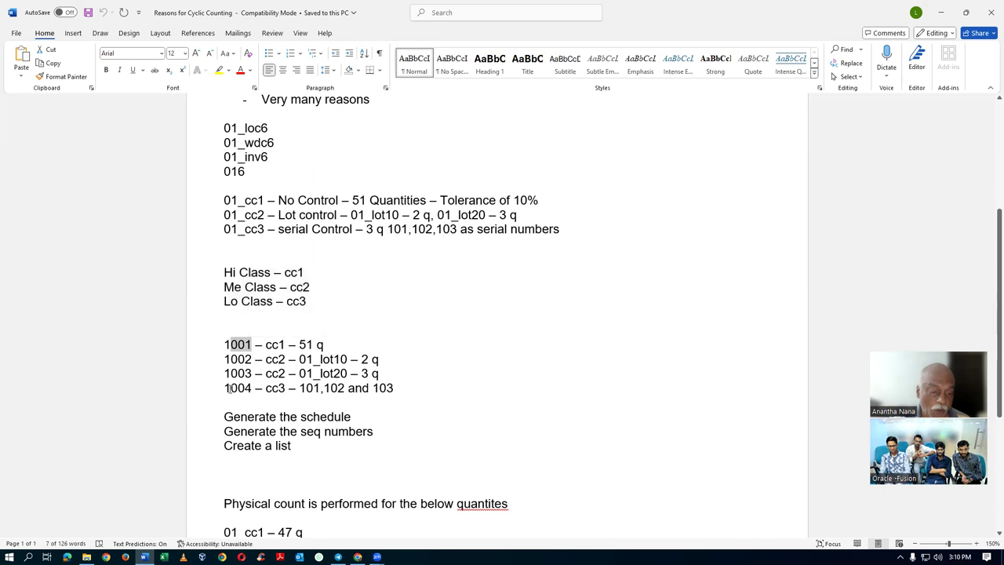
pyautogui.moveTo(227, 390); pyautogui.dragTo(251, 388)
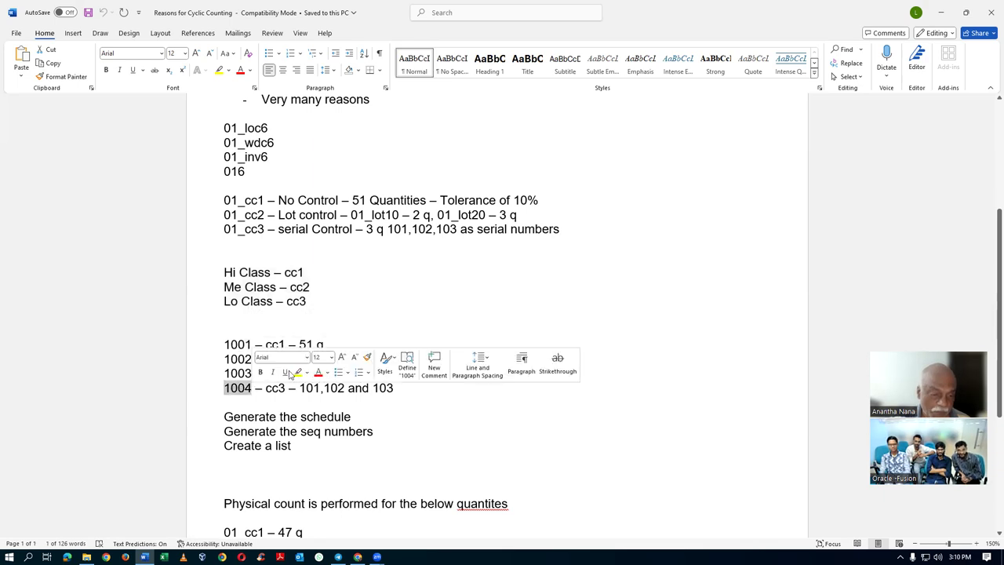
pyautogui.click(233, 346)
pyautogui.moveTo(233, 345); pyautogui.dragTo(415, 388)
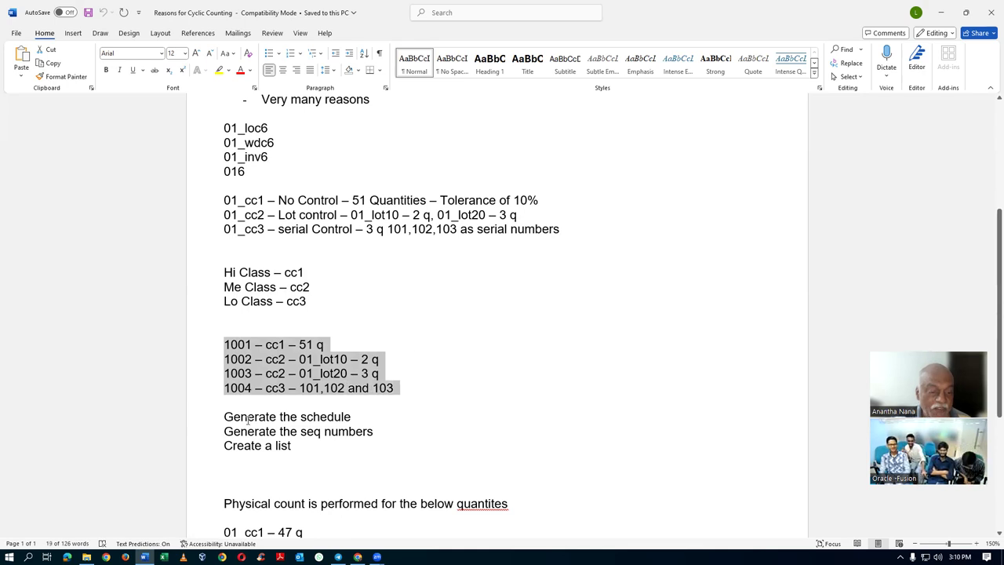
pyautogui.moveTo(246, 420); pyautogui.dragTo(353, 418)
pyautogui.moveTo(225, 432); pyautogui.dragTo(291, 445)
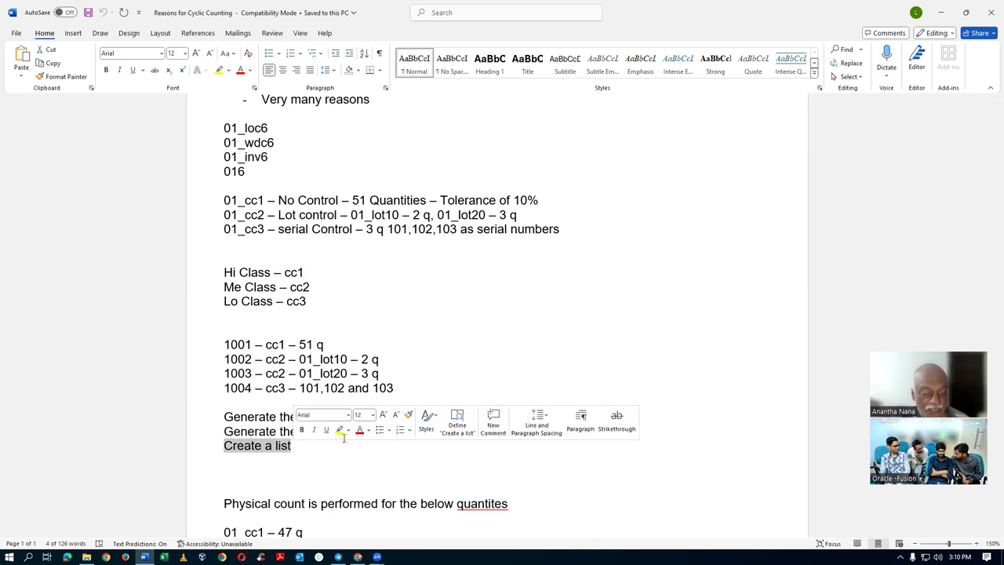
pyautogui.hotkey('alt', 'Tab')
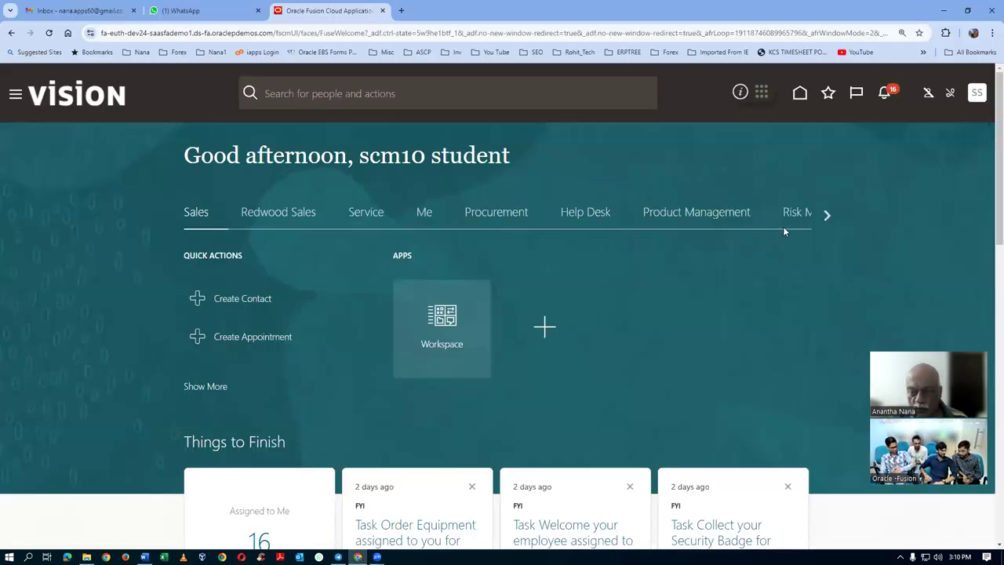
# Open Scheduled Processes from the Tools apps on the Fusion home page.
pyautogui.click(826, 217)
pyautogui.click(827, 216)
pyautogui.click(828, 216)
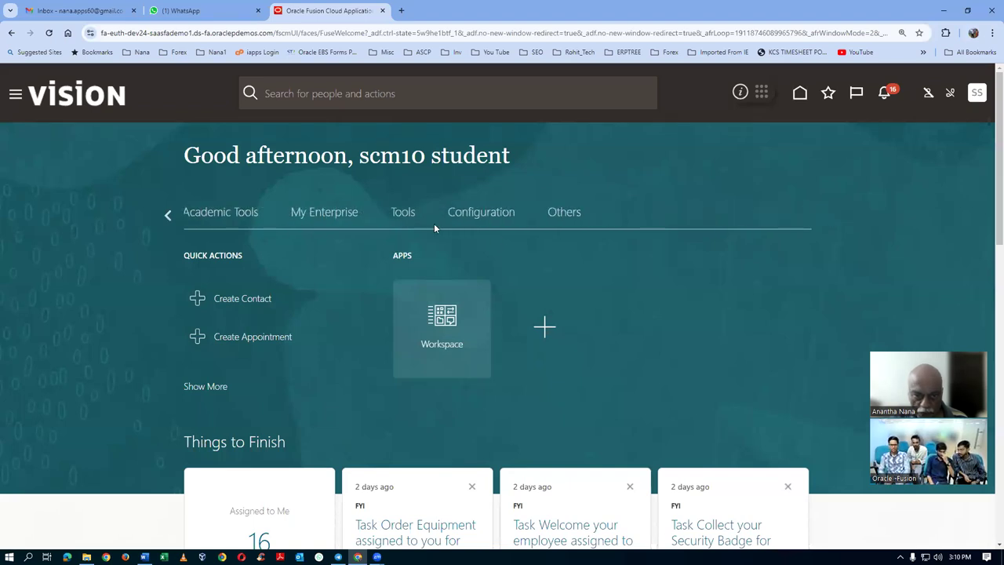
pyautogui.click(402, 214)
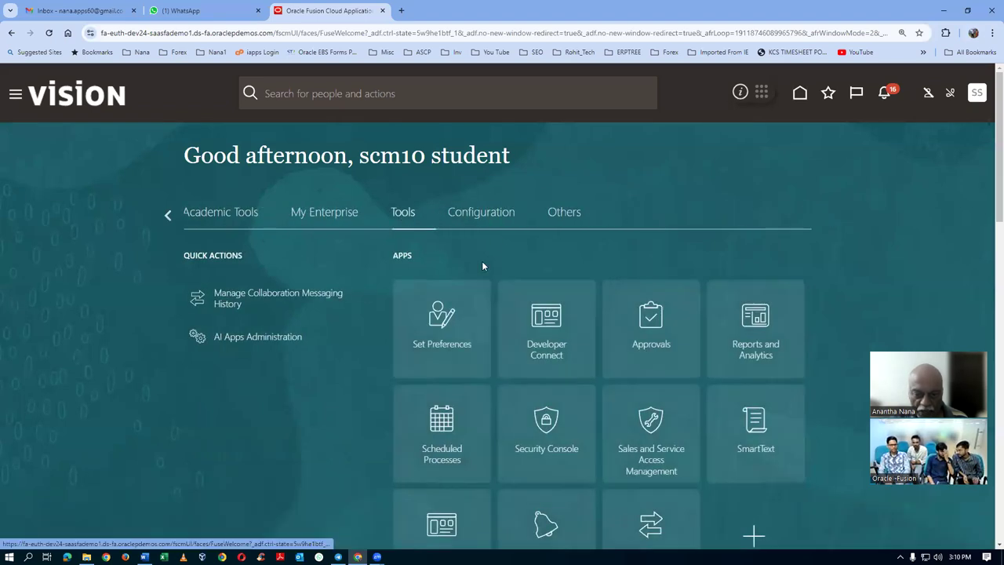
pyautogui.click(444, 450)
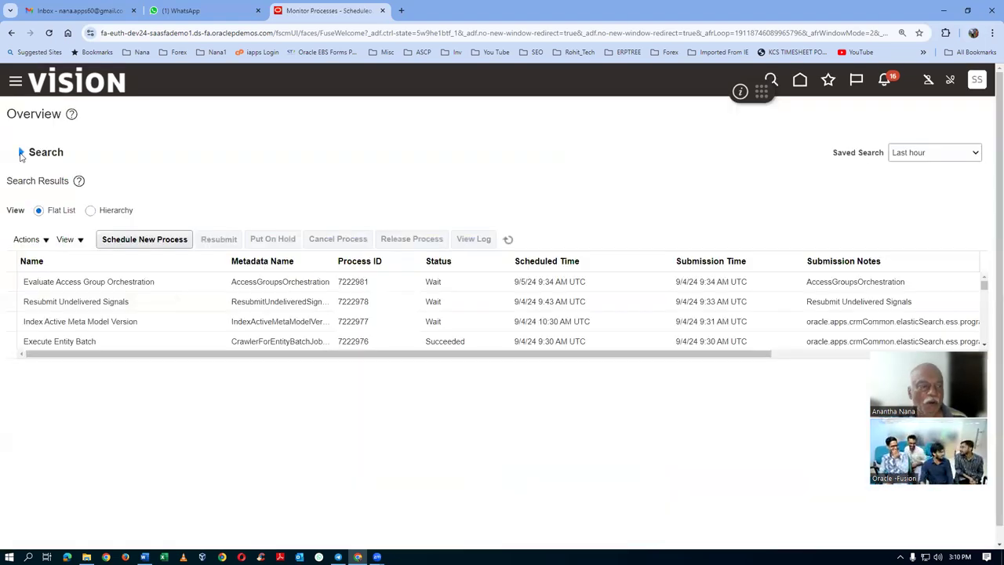
# Search processes submitted by the current user, then search again with the submission-time date cleared.
pyautogui.click(21, 153)
pyautogui.click(563, 230)
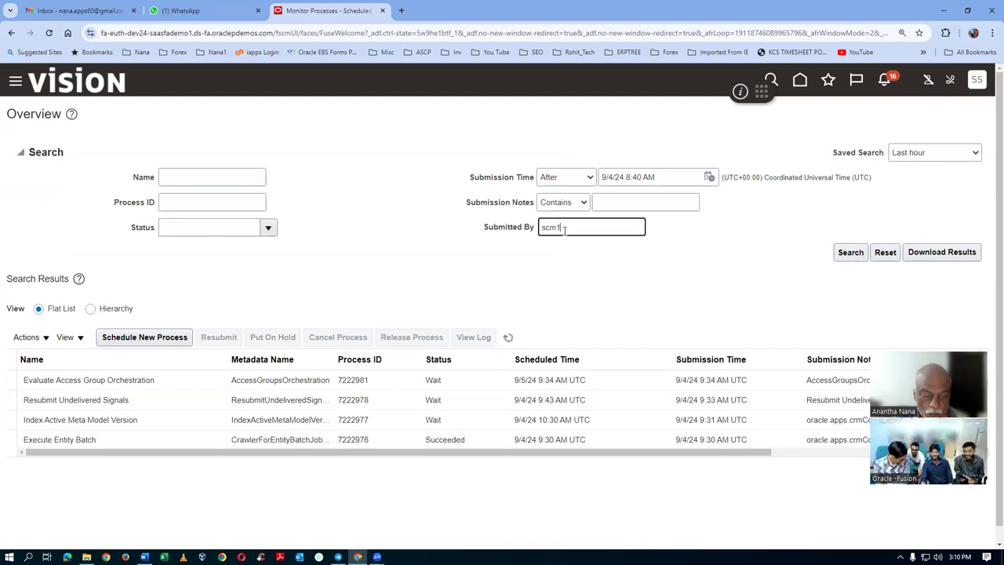
pyautogui.click(852, 253)
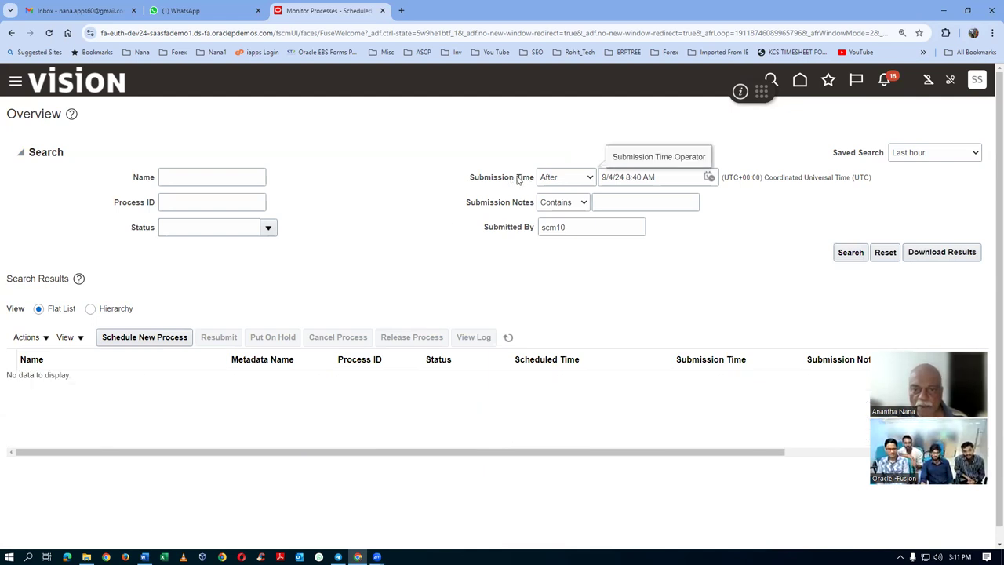
pyautogui.click(657, 177)
pyautogui.moveTo(657, 177); pyautogui.dragTo(564, 186)
pyautogui.press('BackSpace')
pyautogui.click(859, 255)
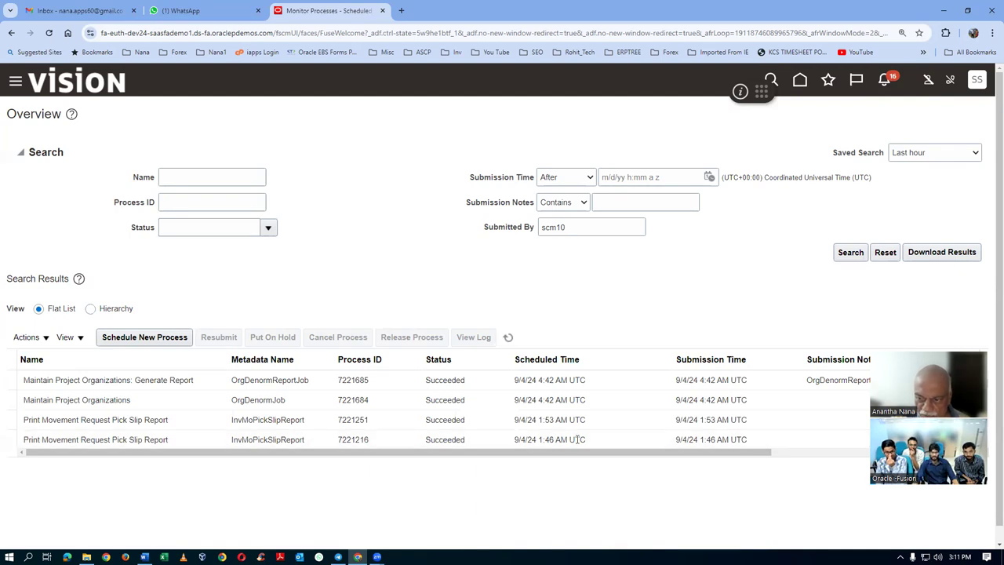
# Search scheduled processes by the name 'Print cyc'.
pyautogui.click(984, 444)
pyautogui.click(984, 443)
pyautogui.click(985, 443)
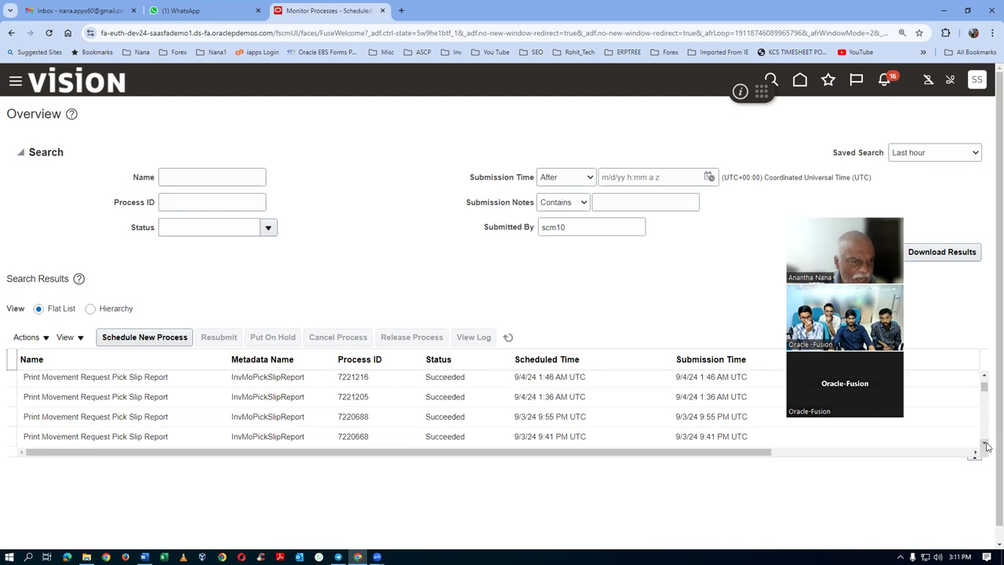
pyautogui.click(985, 444)
pyautogui.click(227, 177)
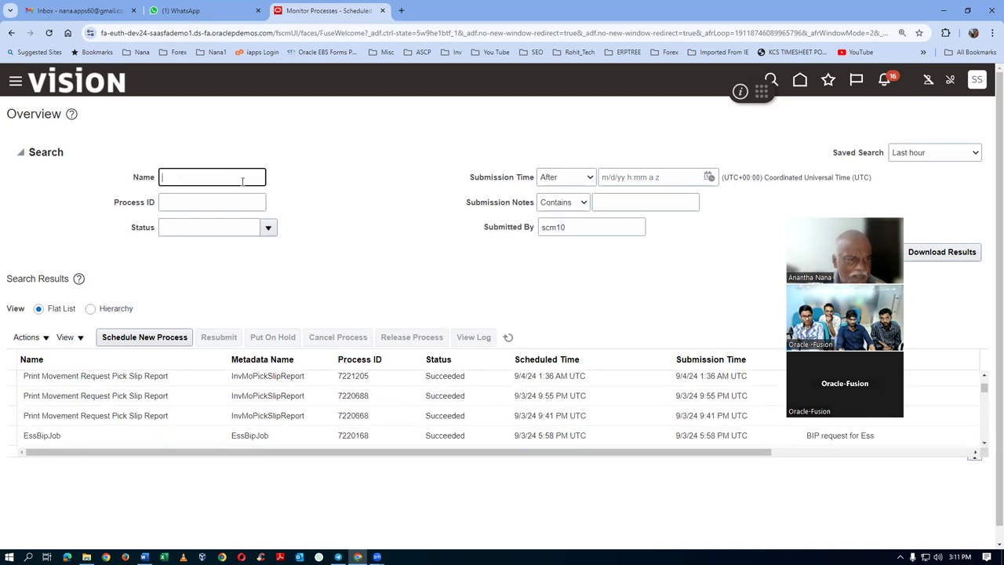
pyautogui.write('Pri')
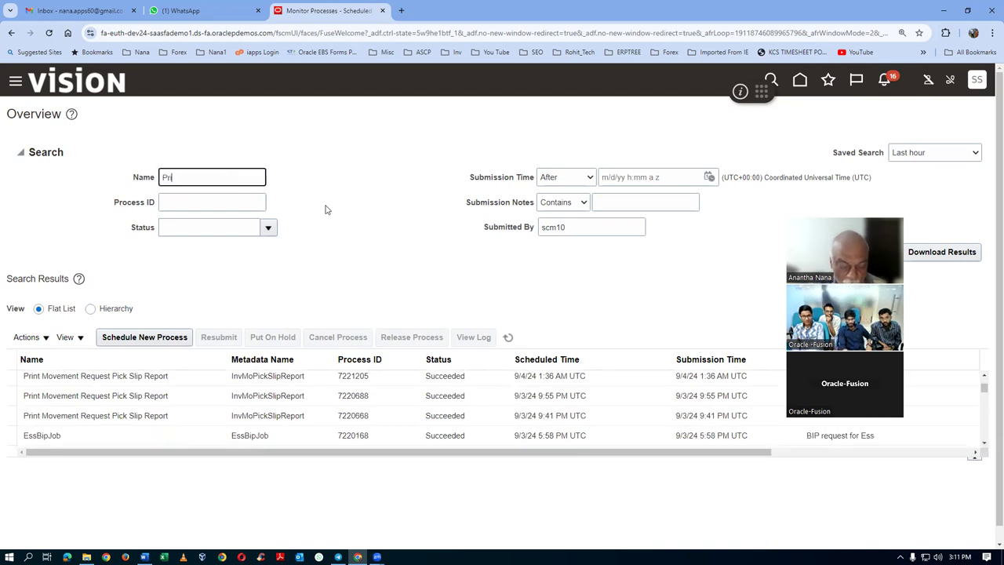
pyautogui.write('nt cyc')
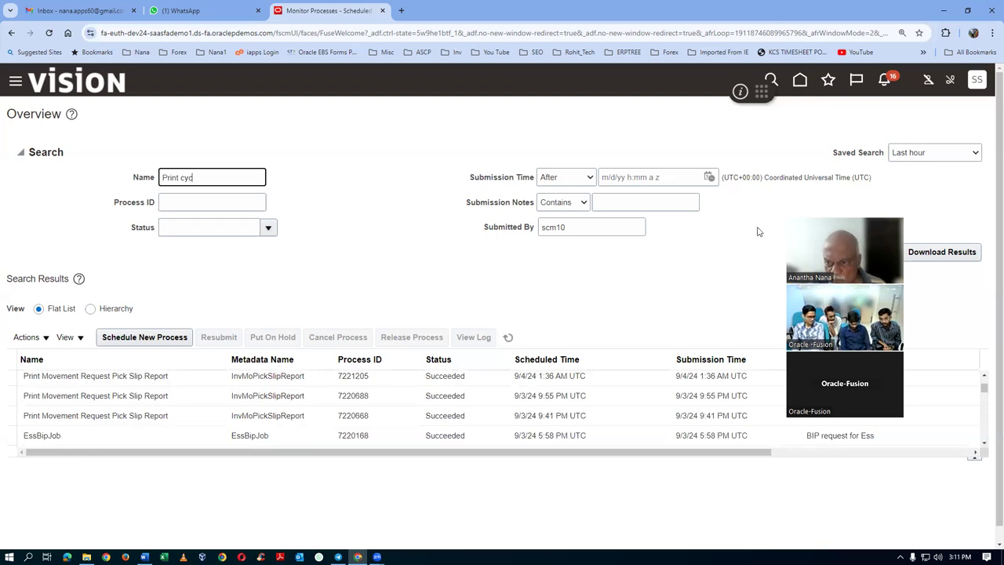
pyautogui.click(850, 252)
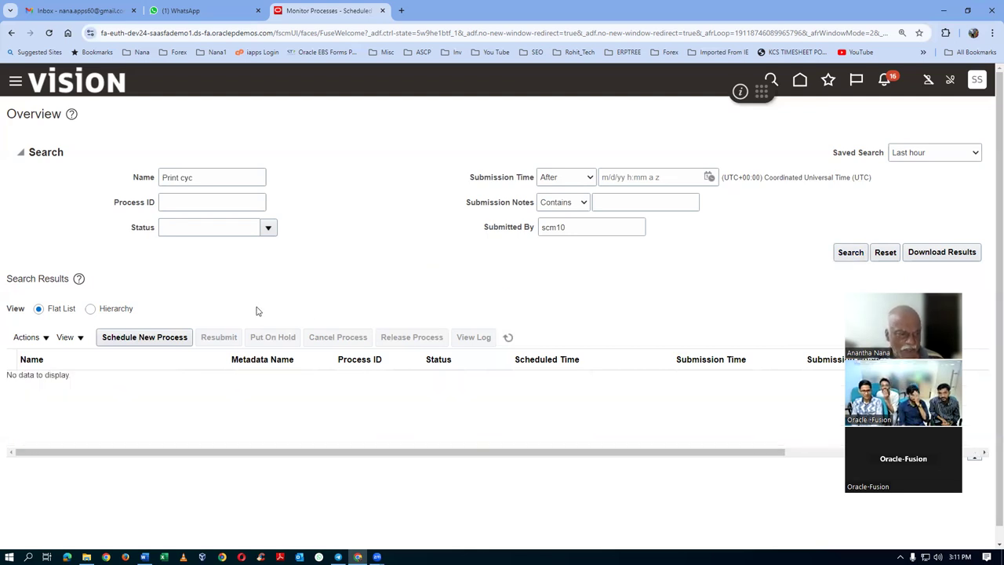
# Retry the name search with '%cyc%' and then 'Print Lis'.
pyautogui.click(227, 177)
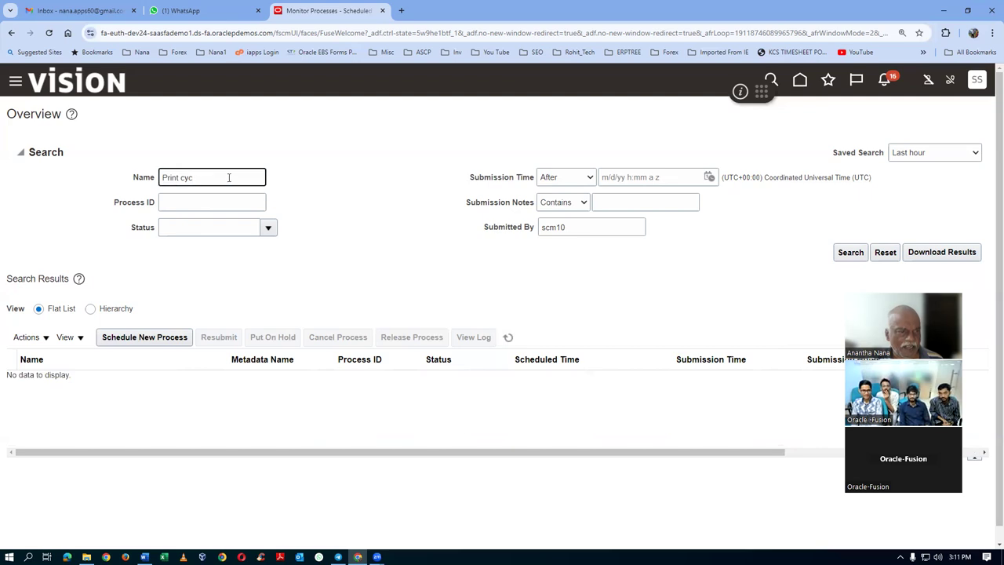
pyautogui.moveTo(229, 177); pyautogui.dragTo(16, 219)
pyautogui.write('%cyc%')
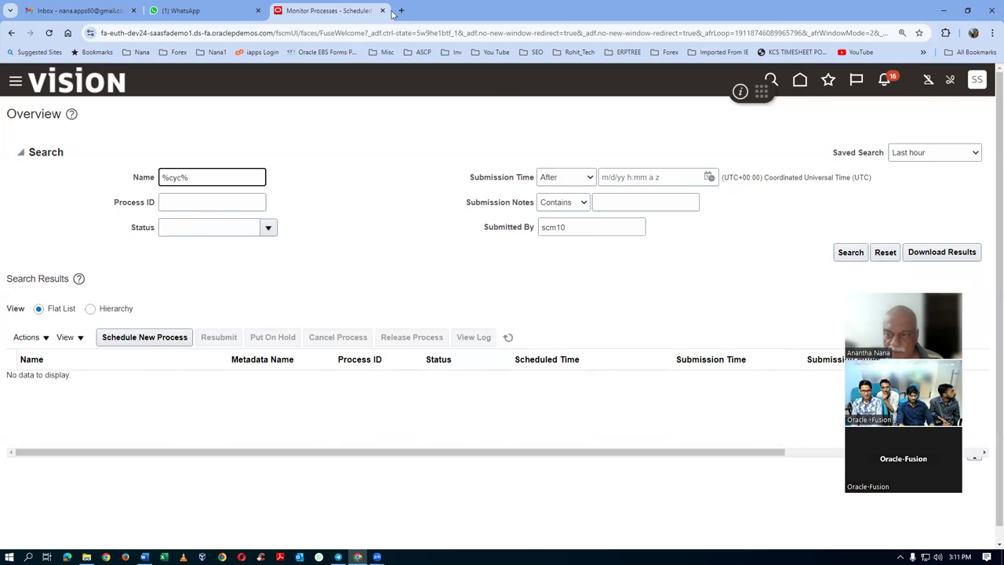
pyautogui.click(853, 254)
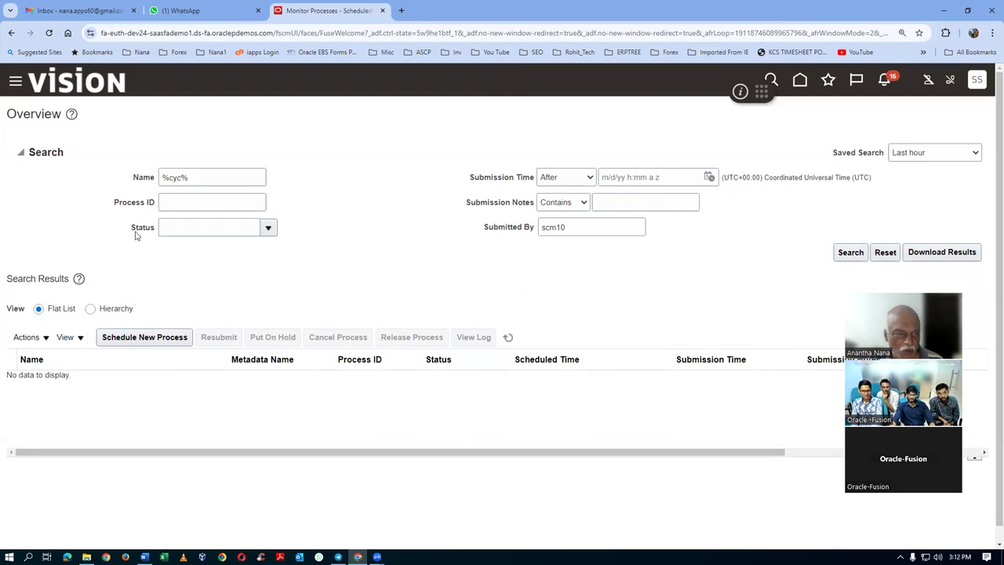
pyautogui.moveTo(223, 176); pyautogui.dragTo(79, 204)
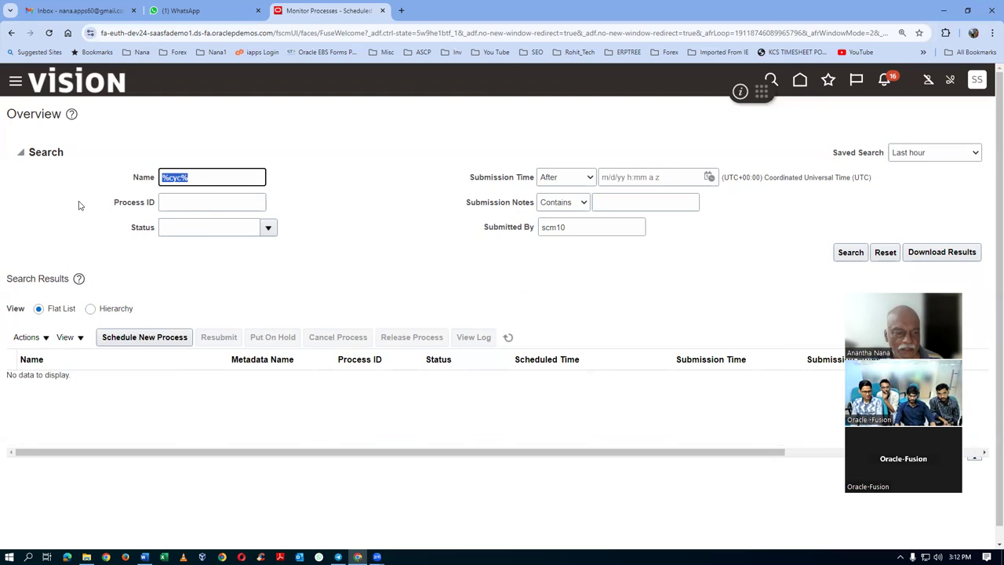
pyautogui.write('Print ')
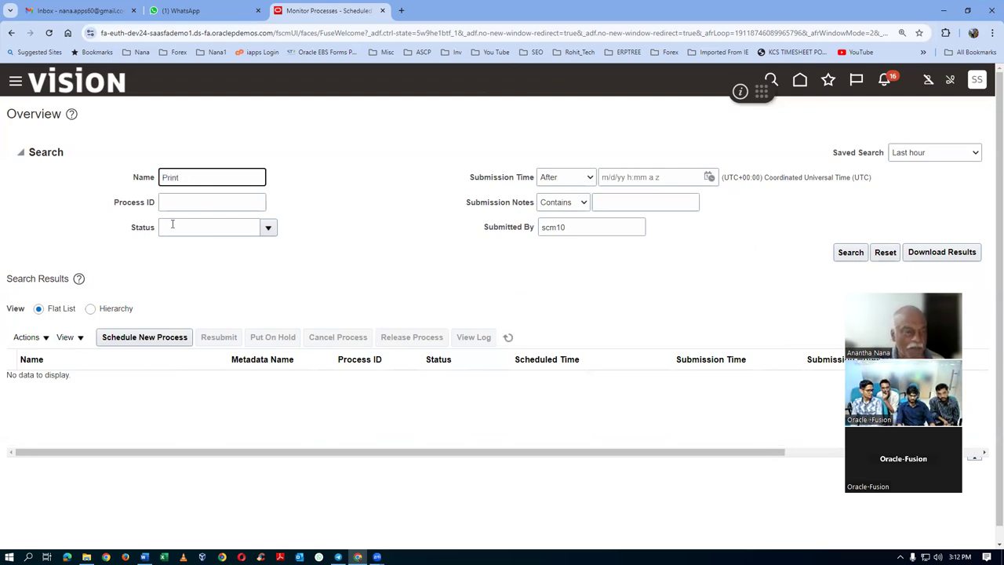
pyautogui.write('Lis')
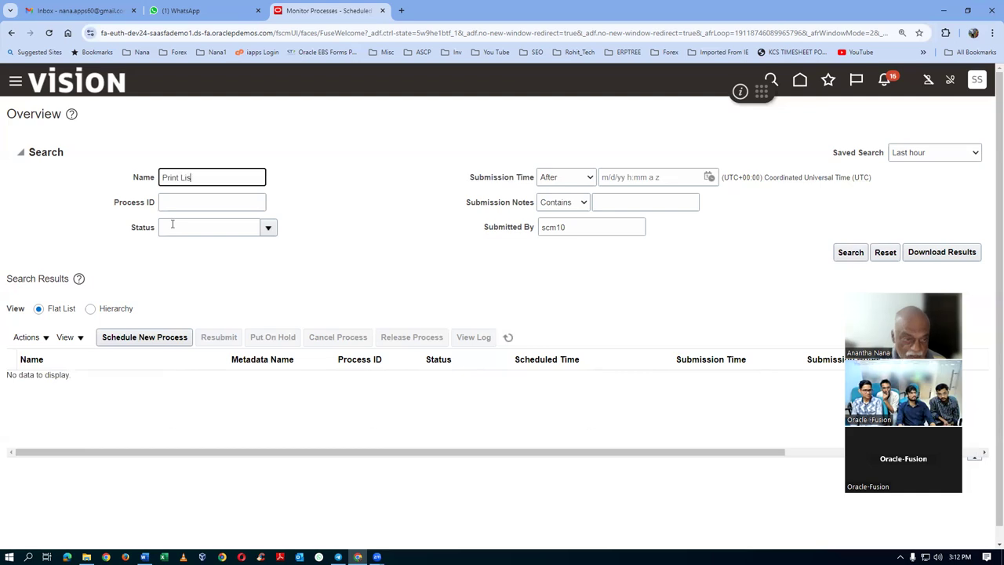
pyautogui.click(853, 252)
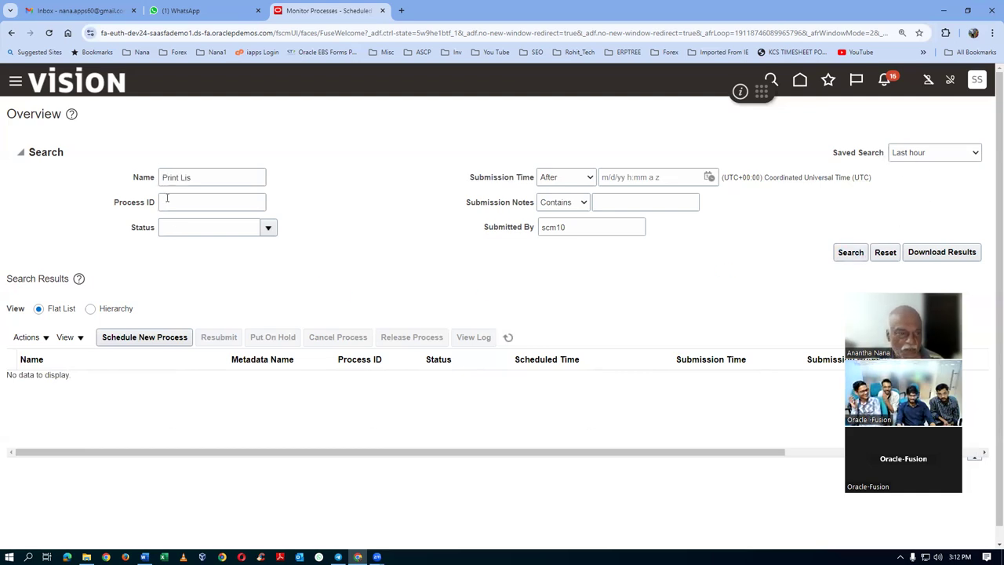
# Search by the name 'List' and open the Print Cycle Count Listing Report run details.
pyautogui.tripleClick(206, 177)
pyautogui.write('List')
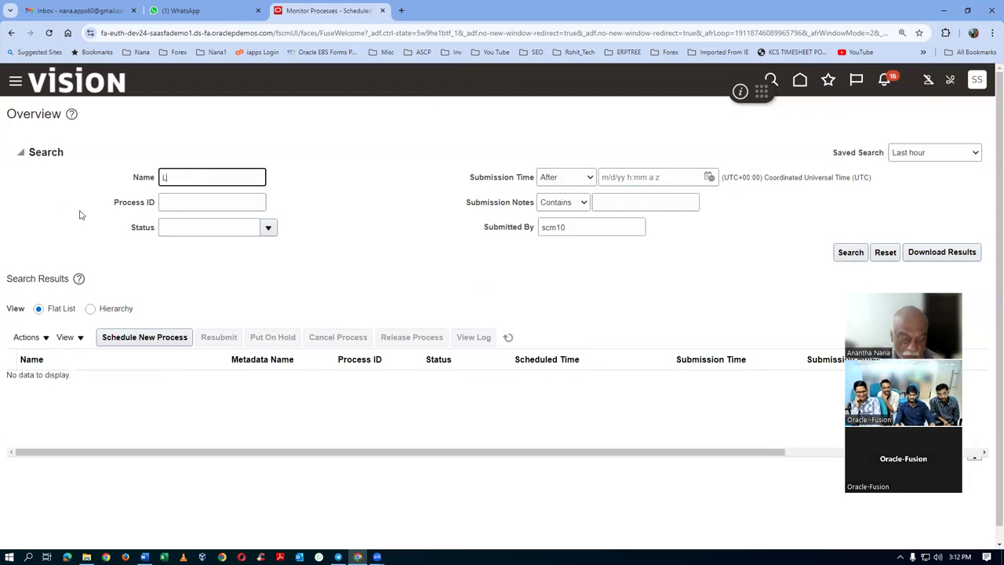
pyautogui.click(862, 253)
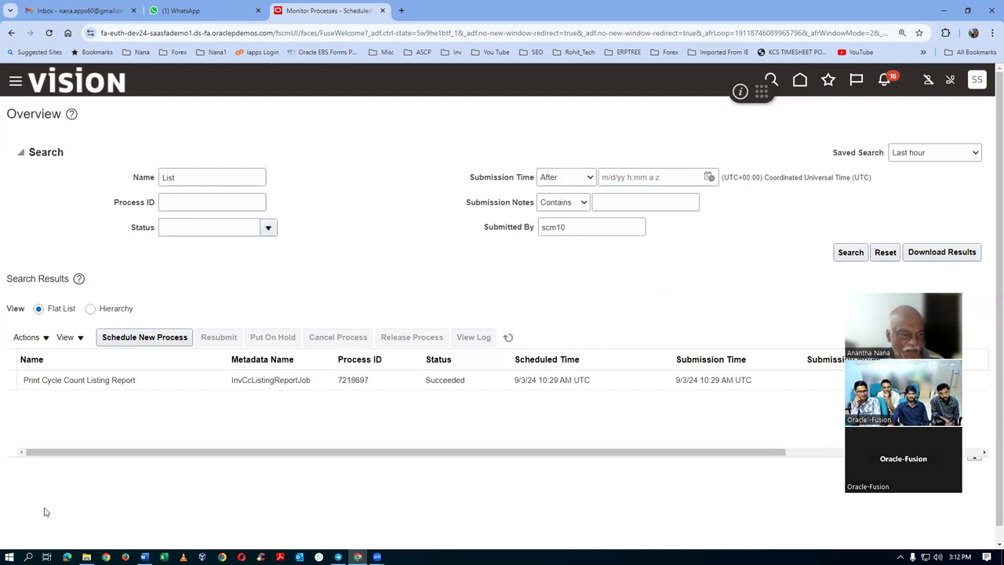
pyautogui.click(157, 383)
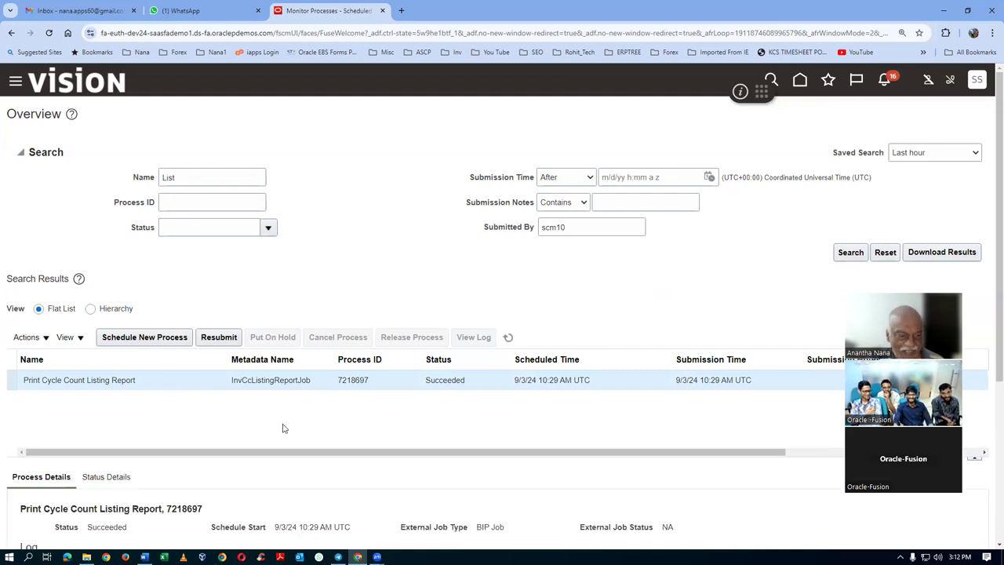
# Republish the report from Output & Delivery and export it to PDF.
pyautogui.scroll(-2, 284, 426)
pyautogui.scroll(-2, 284, 428)
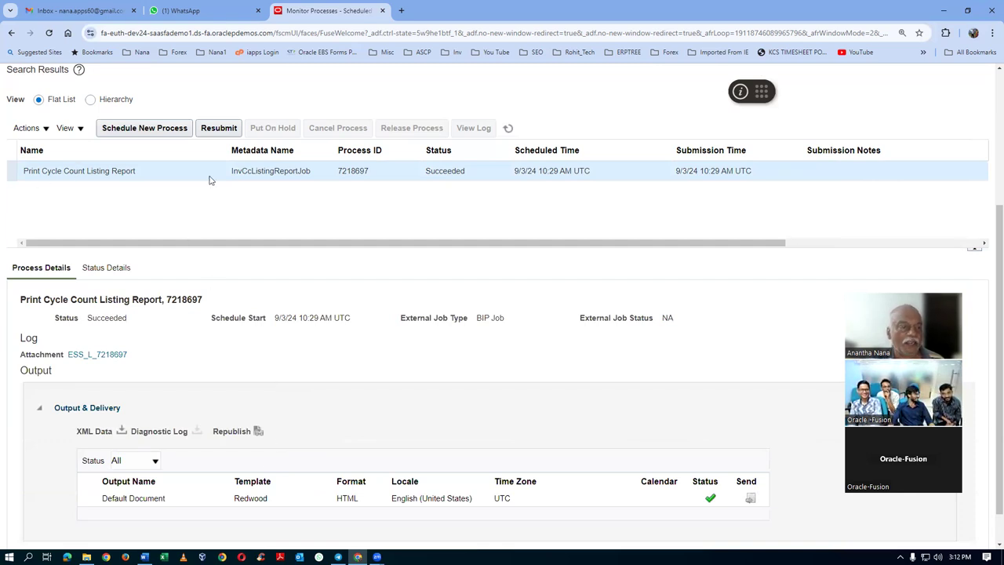
pyautogui.click(257, 431)
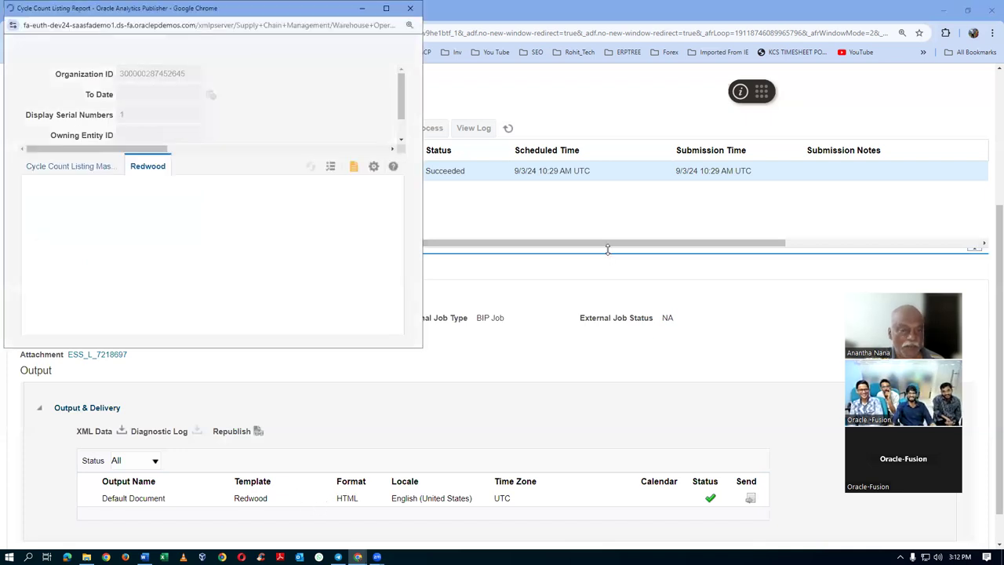
pyautogui.click(373, 166)
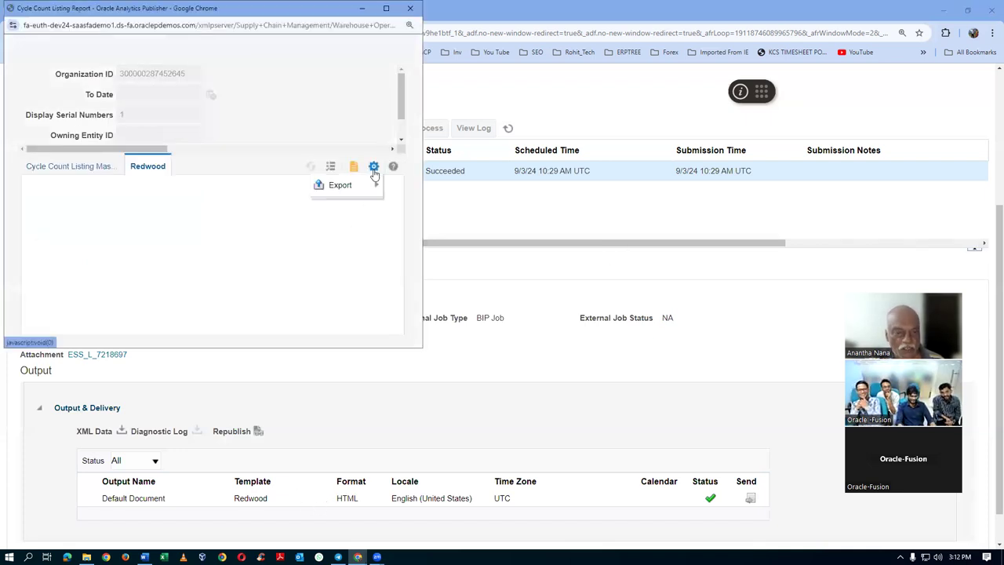
pyautogui.moveTo(372, 185)
pyautogui.click(261, 210)
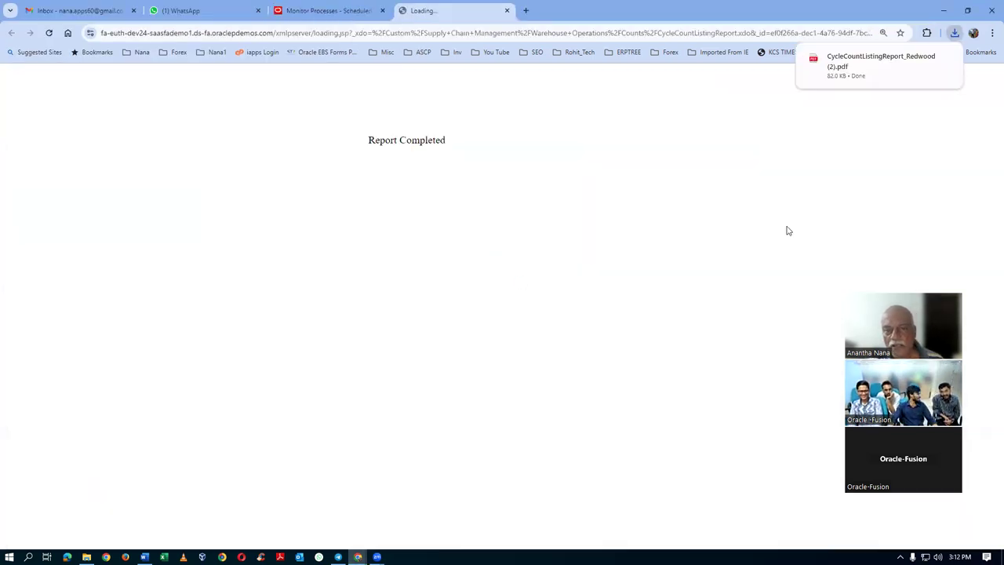
# Open the downloaded Cycle Count Listing Report PDF and mark sequence 1001.
pyautogui.click(874, 67)
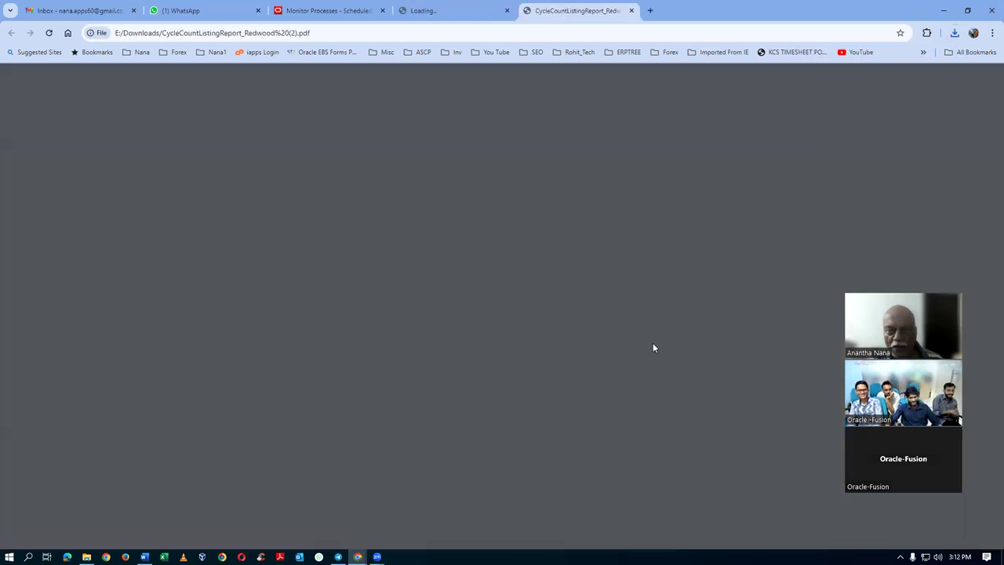
pyautogui.scroll(2, 633, 391)
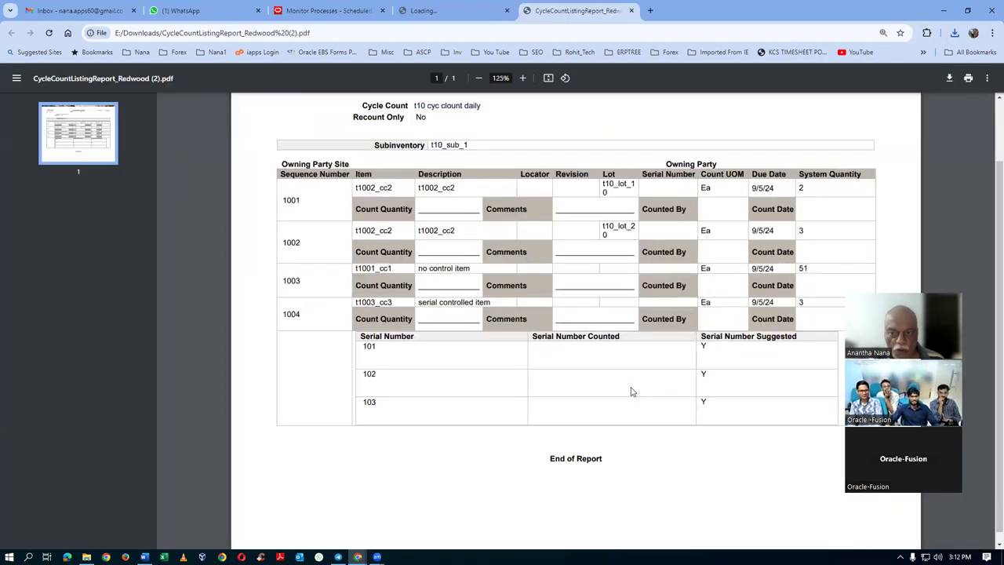
pyautogui.scroll(1, 632, 391)
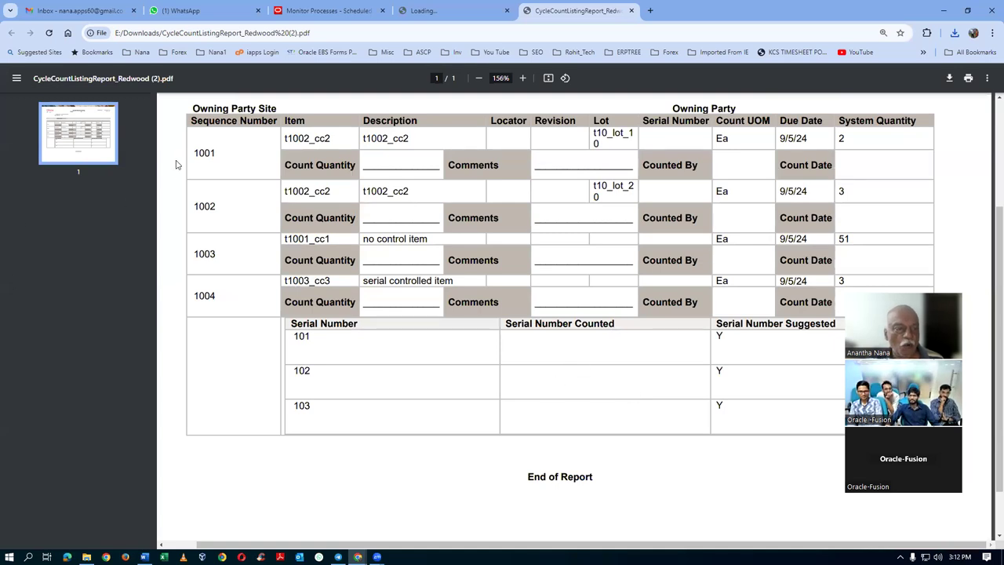
pyautogui.moveTo(196, 152); pyautogui.dragTo(222, 153)
# Compare with the '1001 – cc1' line in the Word notes, then mark sequence 1003 in the report.
pyautogui.hotkey('alt', 'Tab')
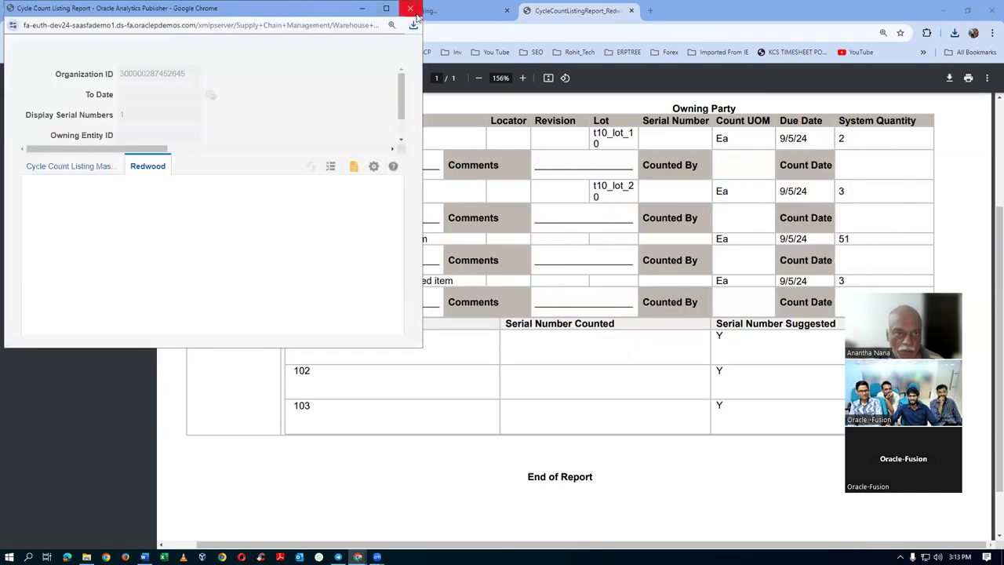
pyautogui.click(415, 22)
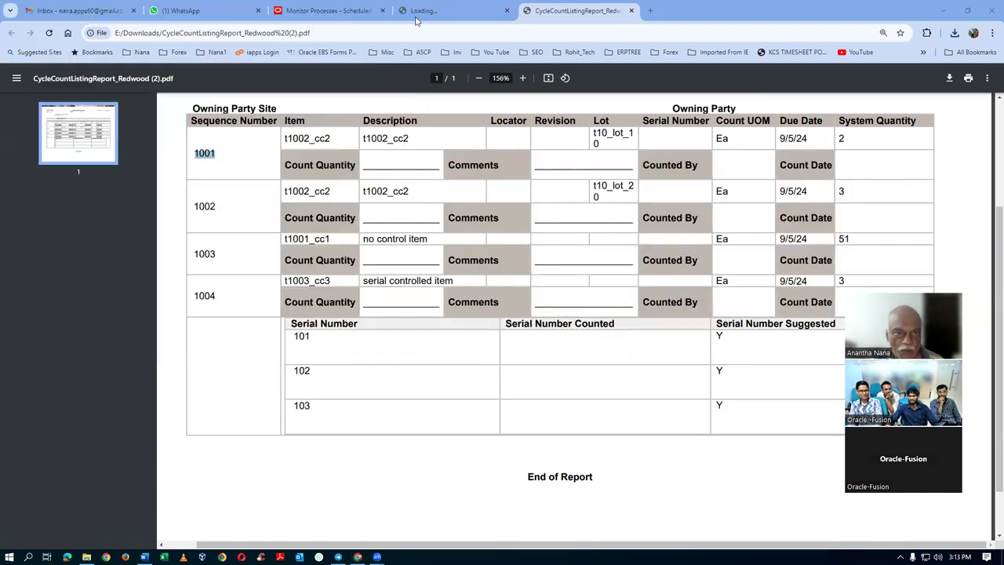
pyautogui.hotkey('alt', 'Tab')
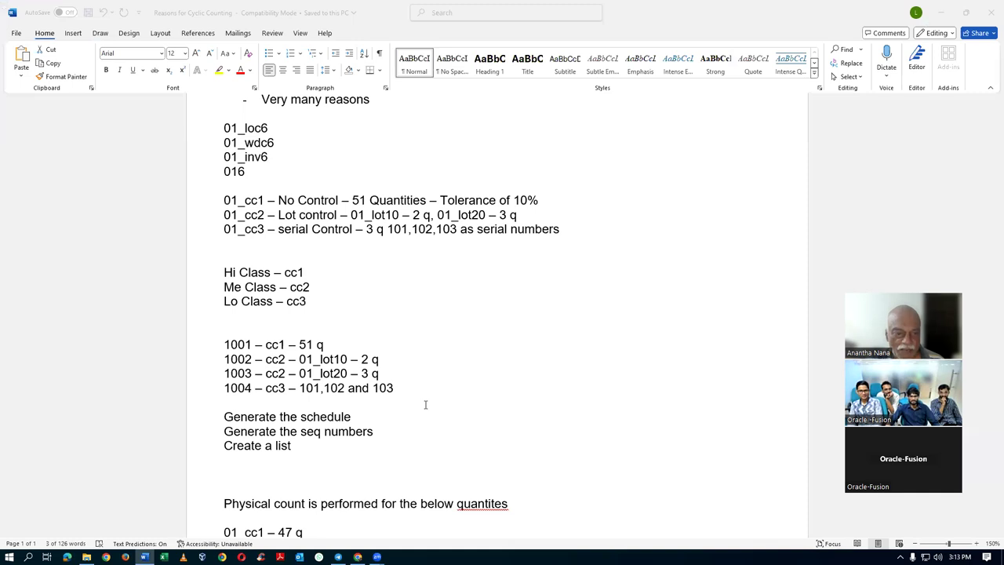
pyautogui.click(291, 341)
pyautogui.moveTo(224, 341); pyautogui.dragTo(345, 347)
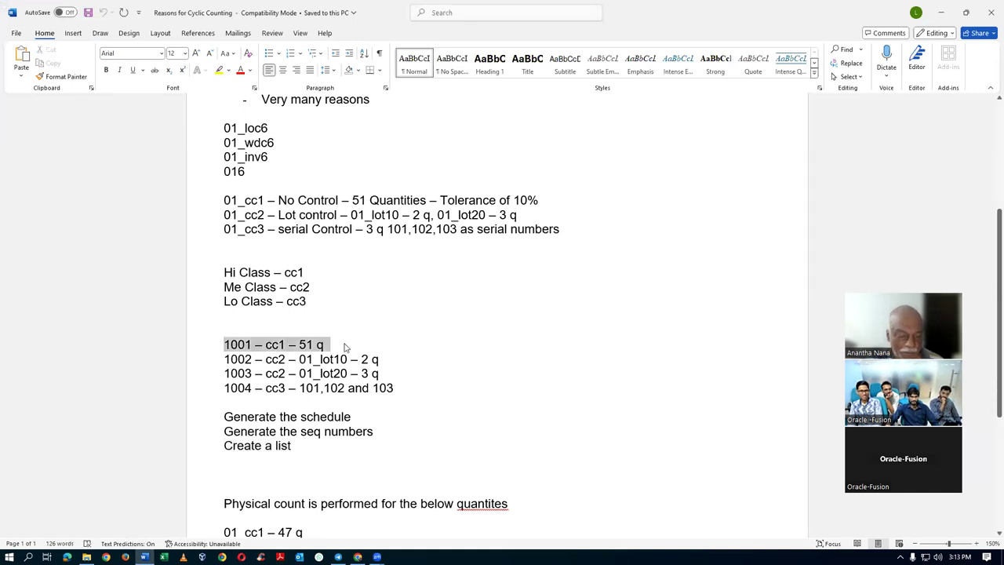
pyautogui.hotkey('alt', 'Tab')
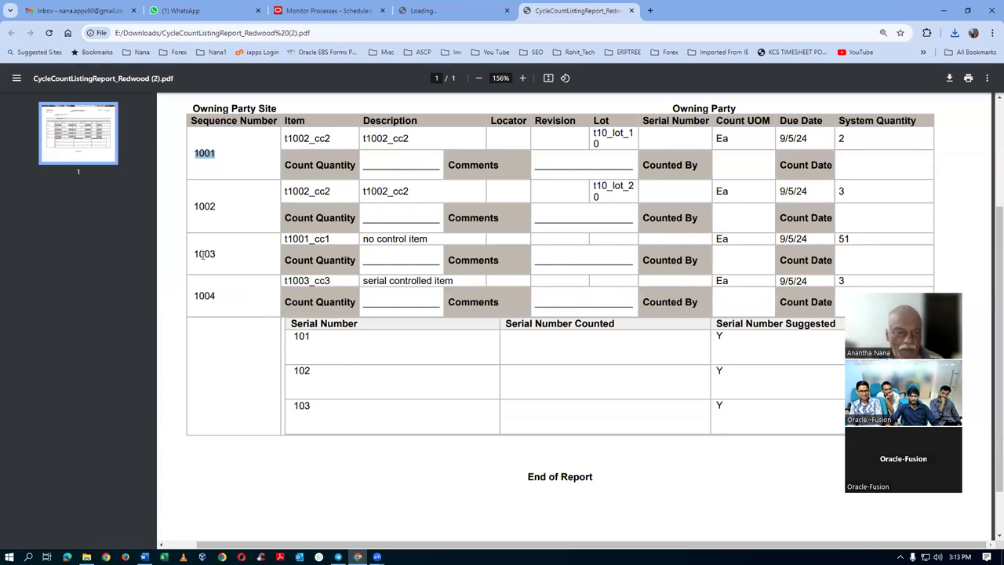
pyautogui.moveTo(193, 254); pyautogui.dragTo(225, 254)
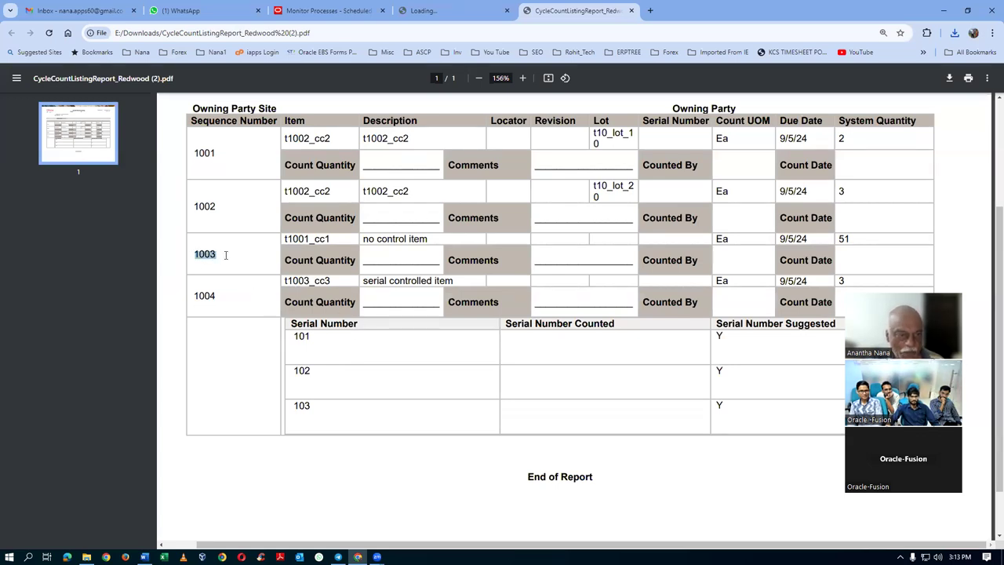
pyautogui.click(229, 207)
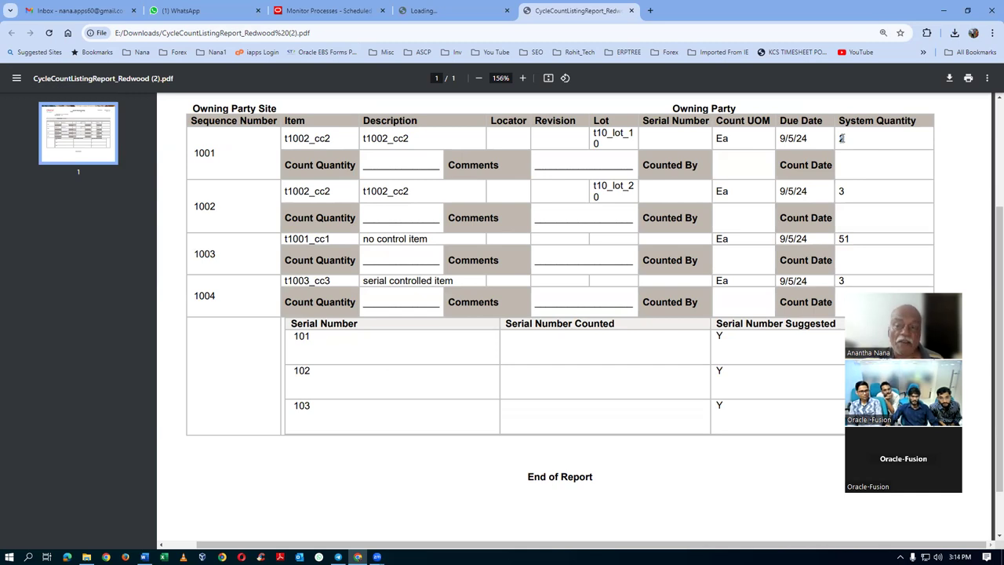
# Check the system quantity 2 for sequence 1001, then move to WhatsApp Web.
pyautogui.doubleClick(842, 138)
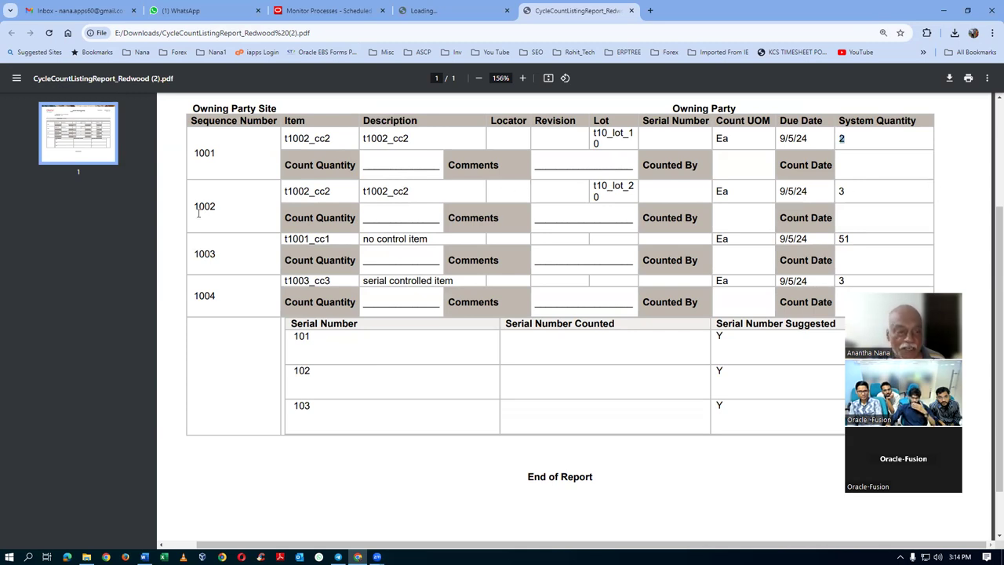
pyautogui.click(213, 400)
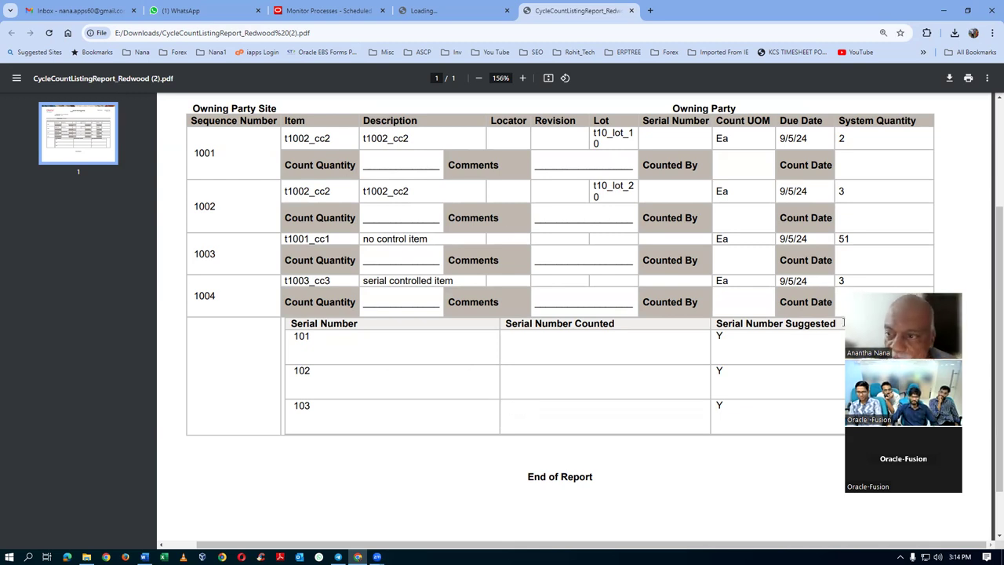
pyautogui.doubleClick(840, 139)
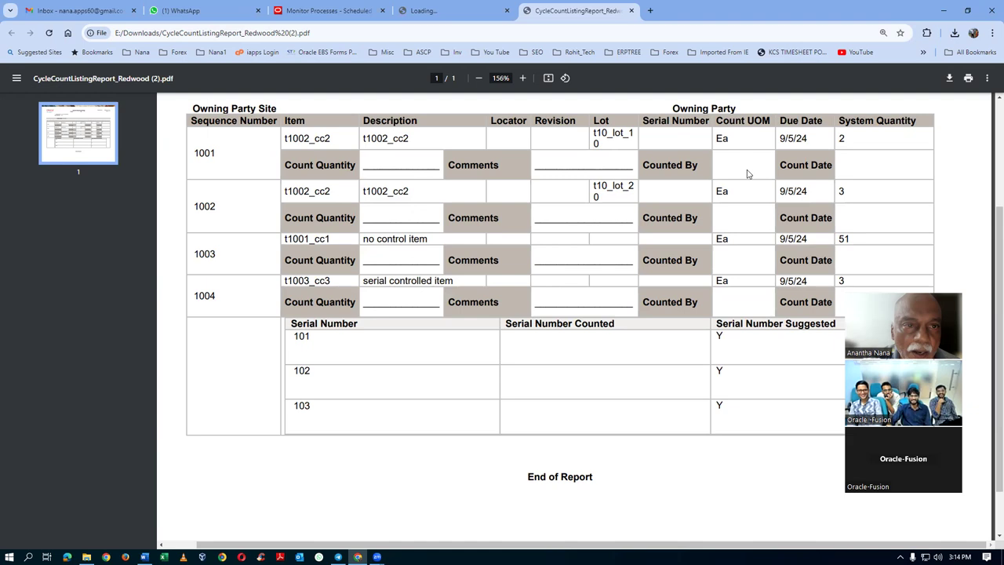
pyautogui.click(198, 14)
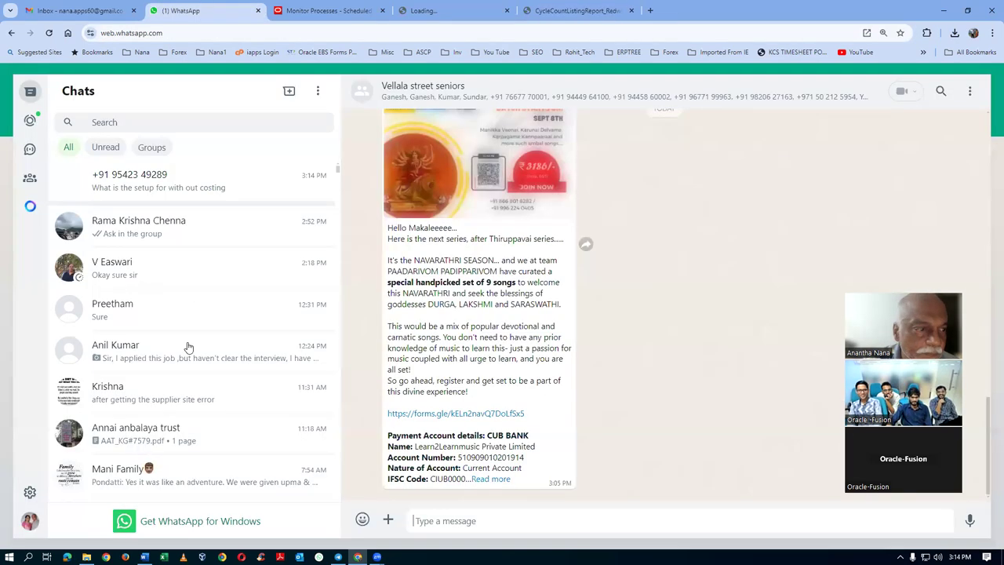
# Reply 'In a class' and 'after 4 PM' in the costing-setup chat, then return to Monitor Processes.
pyautogui.click(174, 187)
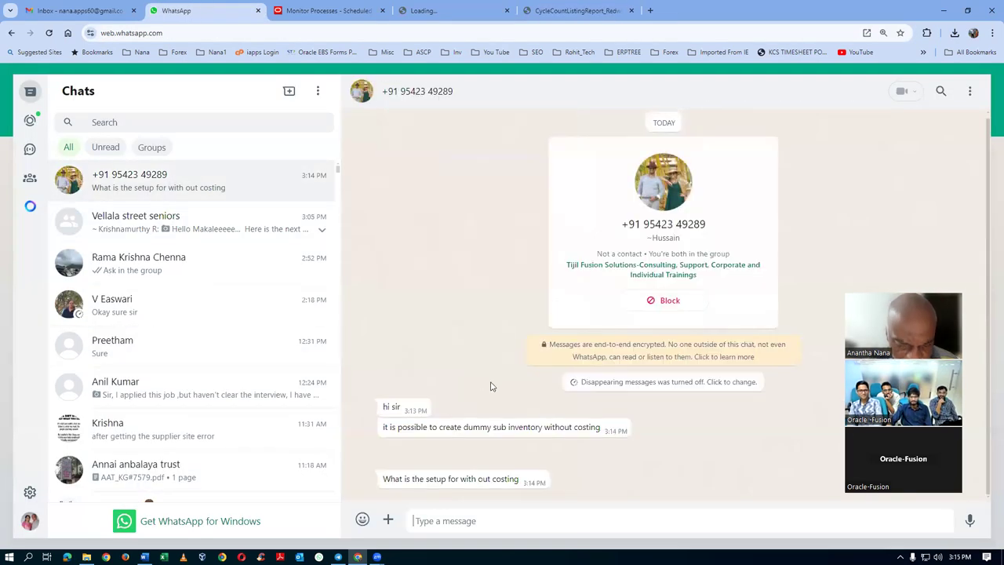
pyautogui.write('(n a xclas')
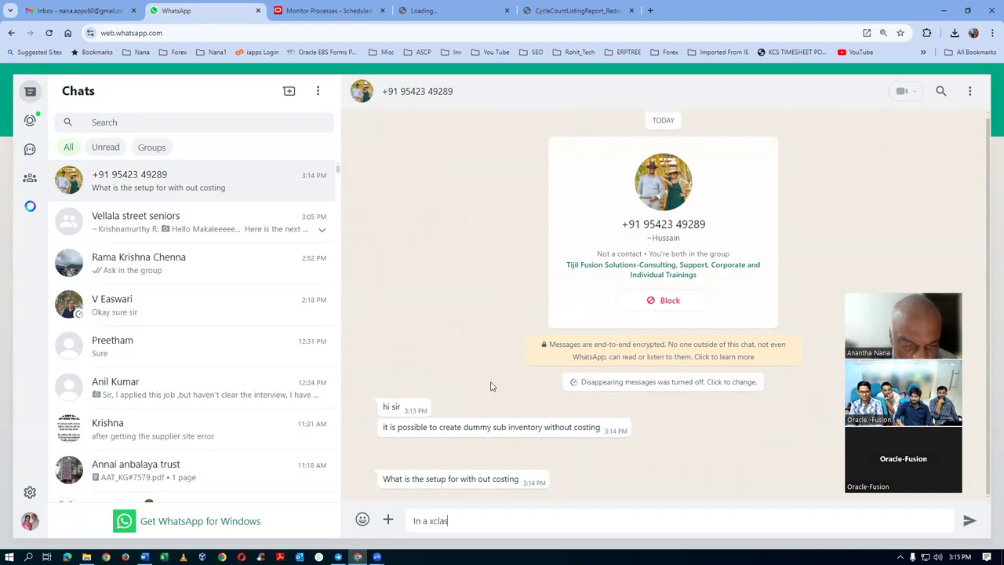
pyautogui.press('BackSpace')
pyautogui.press('BackSpace')
pyautogui.press('BackSpace')
pyautogui.press('BackSpace')
pyautogui.press('BackSpace')
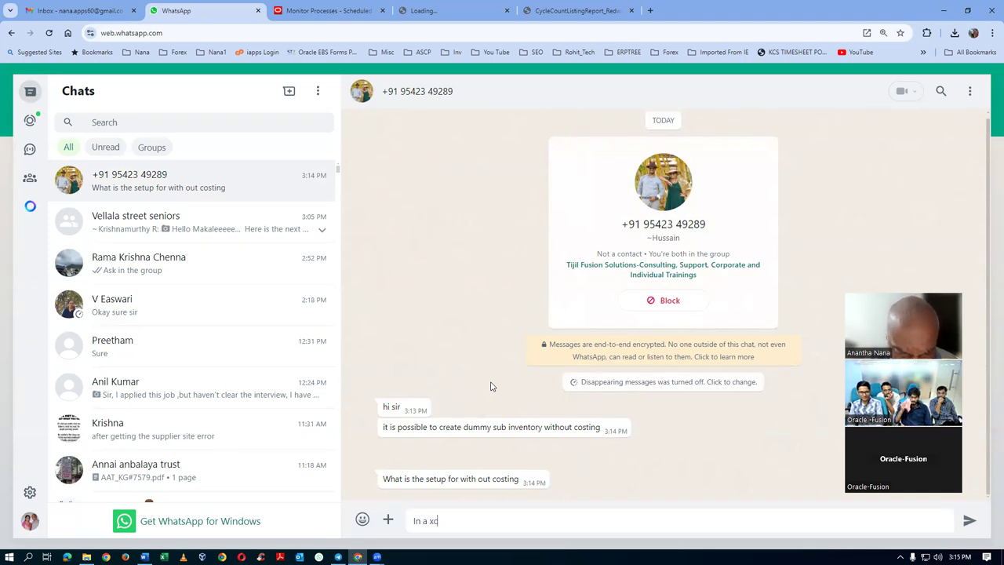
pyautogui.write('class')
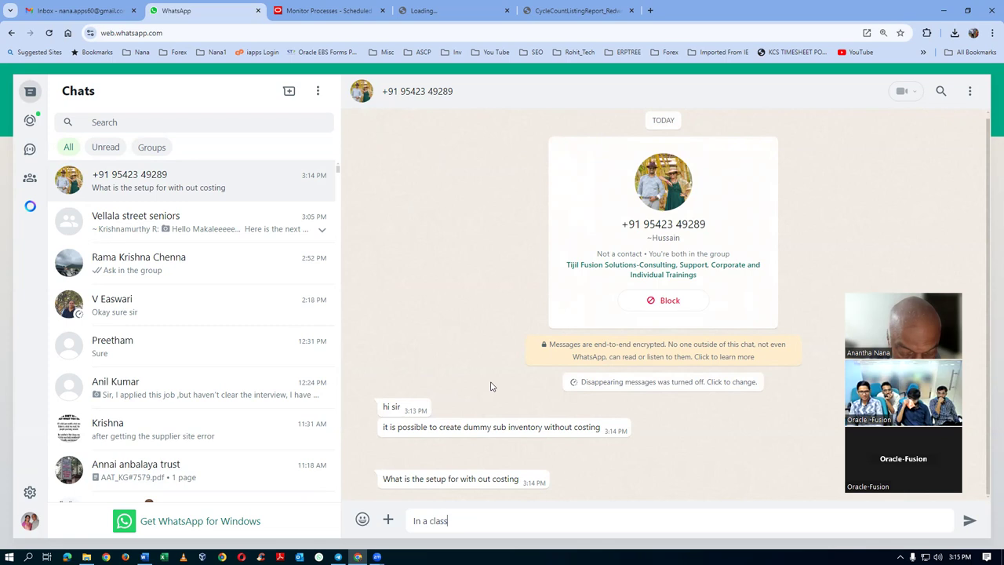
pyautogui.press('Return')
pyautogui.write('atter 4 PM')
pyautogui.press('Return')
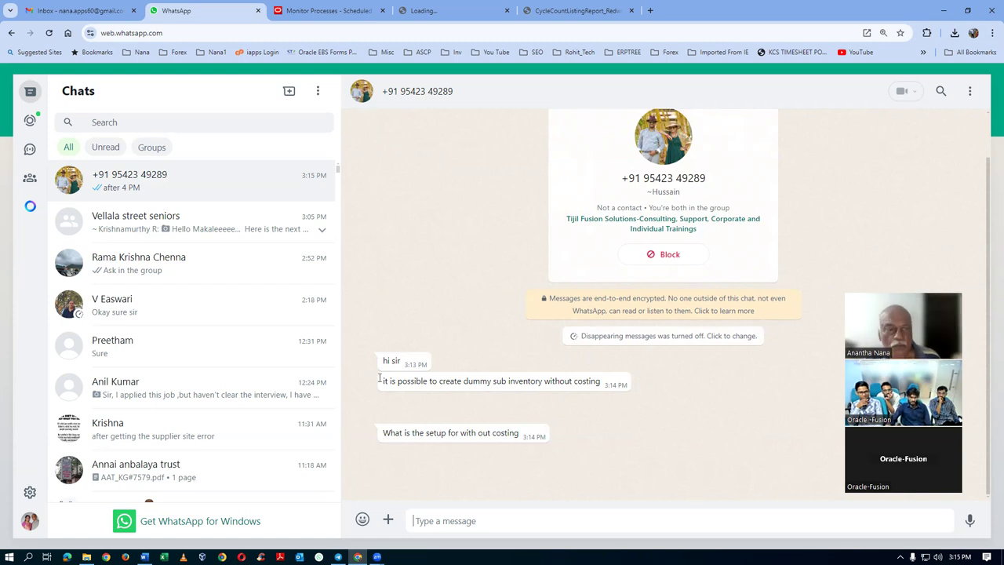
pyautogui.click(372, 7)
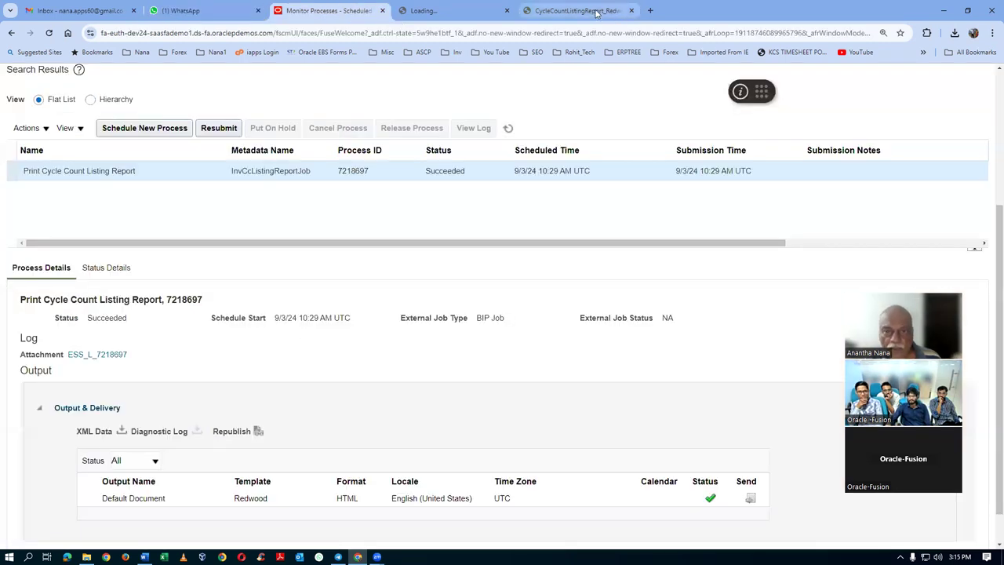
# Close the leftover export loading tab and duplicate the Monitor Processes tab.
pyautogui.click(597, 12)
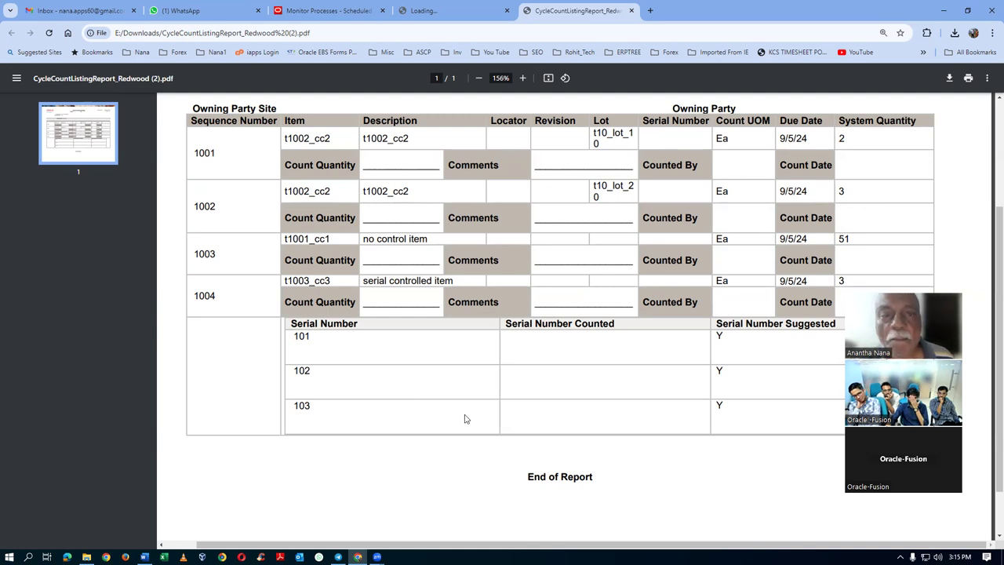
pyautogui.click(420, 15)
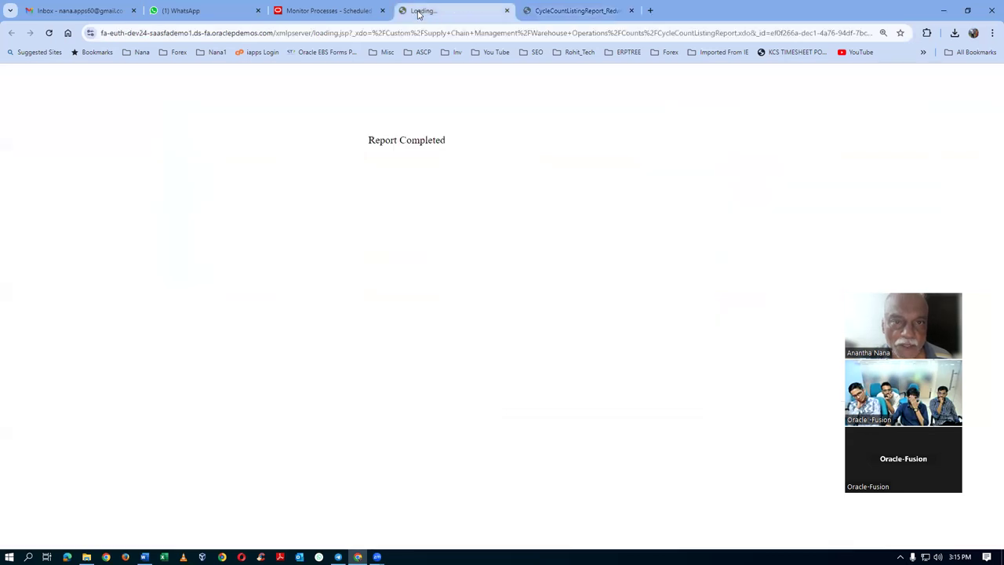
pyautogui.click(505, 11)
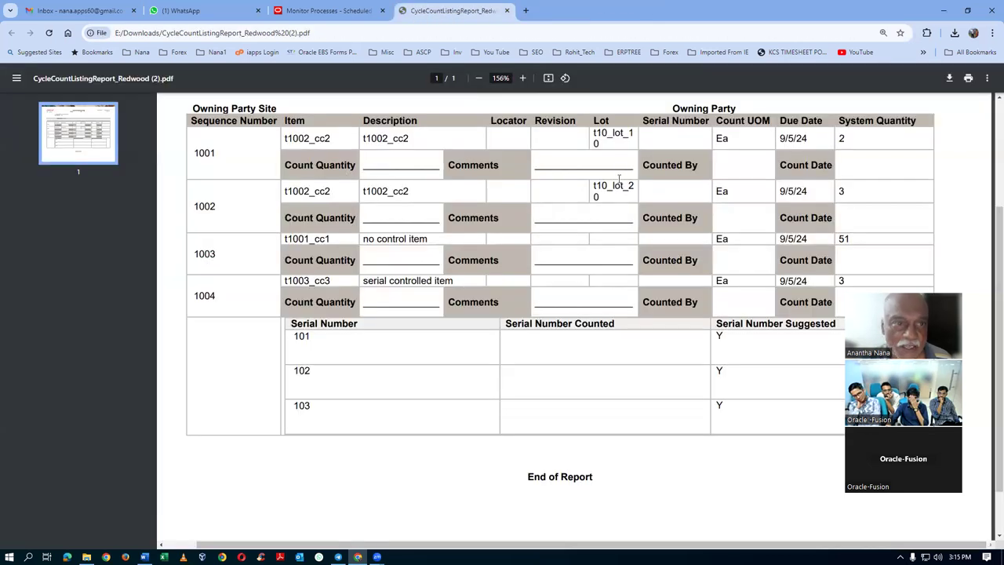
pyautogui.click(337, 13)
pyautogui.rightClick(338, 13)
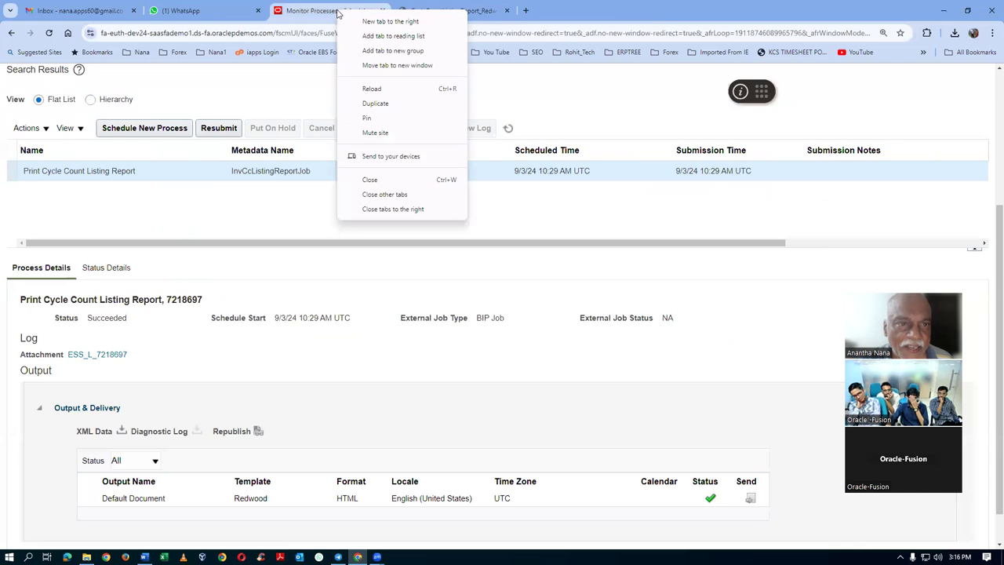
pyautogui.click(376, 104)
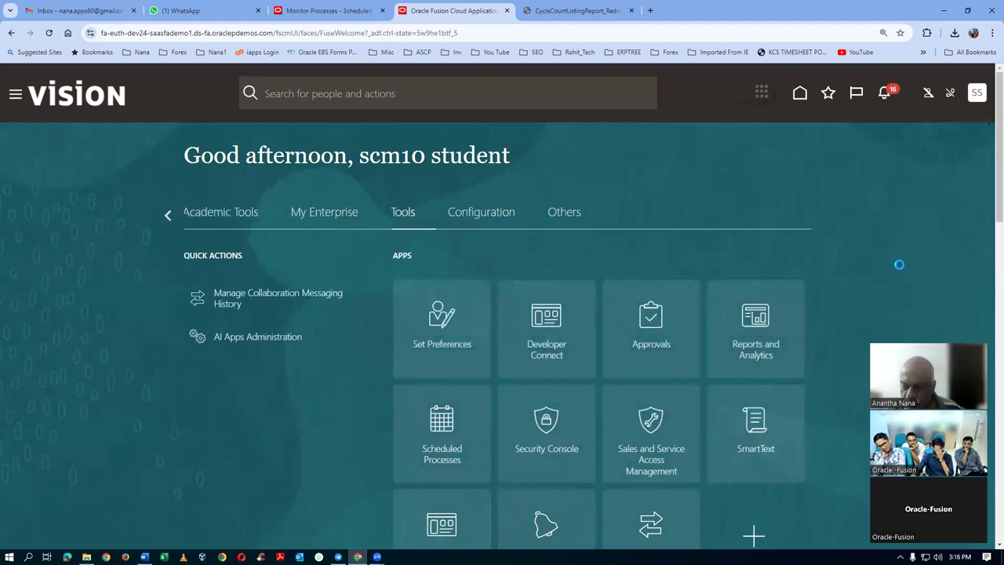
# Open Inventory Management and change the inventory organization to T101.
pyautogui.click(167, 217)
pyautogui.click(167, 217)
pyautogui.click(799, 215)
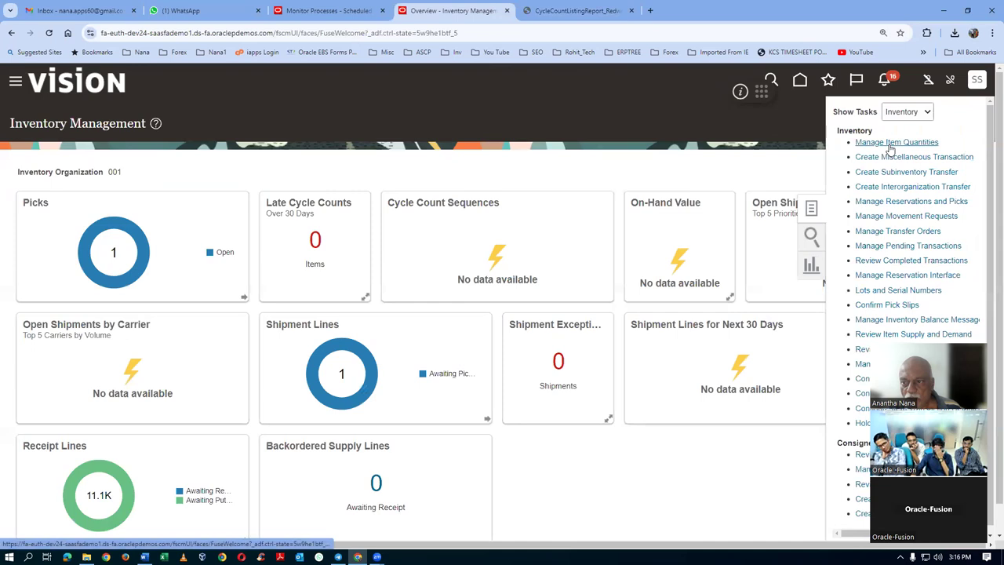
pyautogui.click(890, 143)
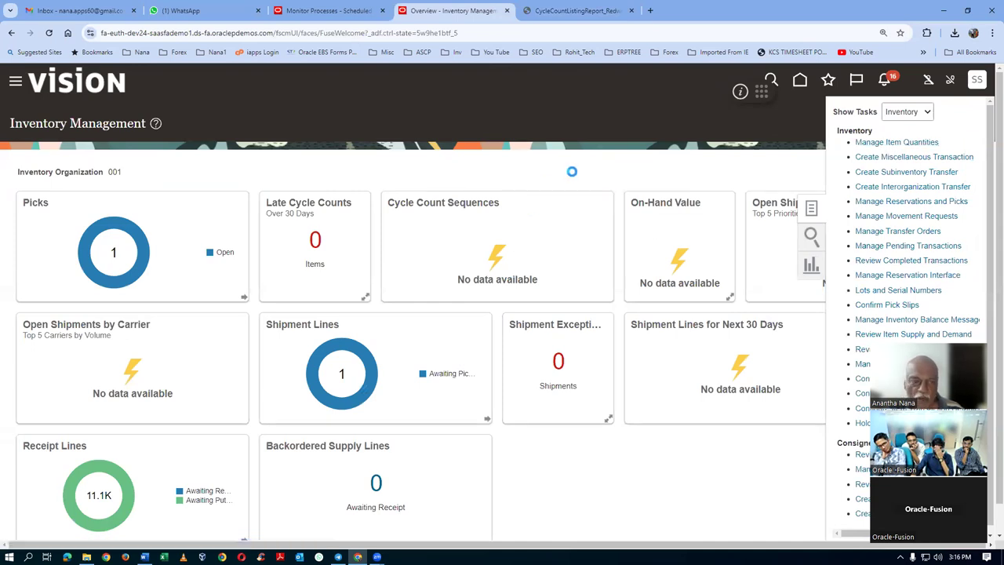
pyautogui.click(933, 114)
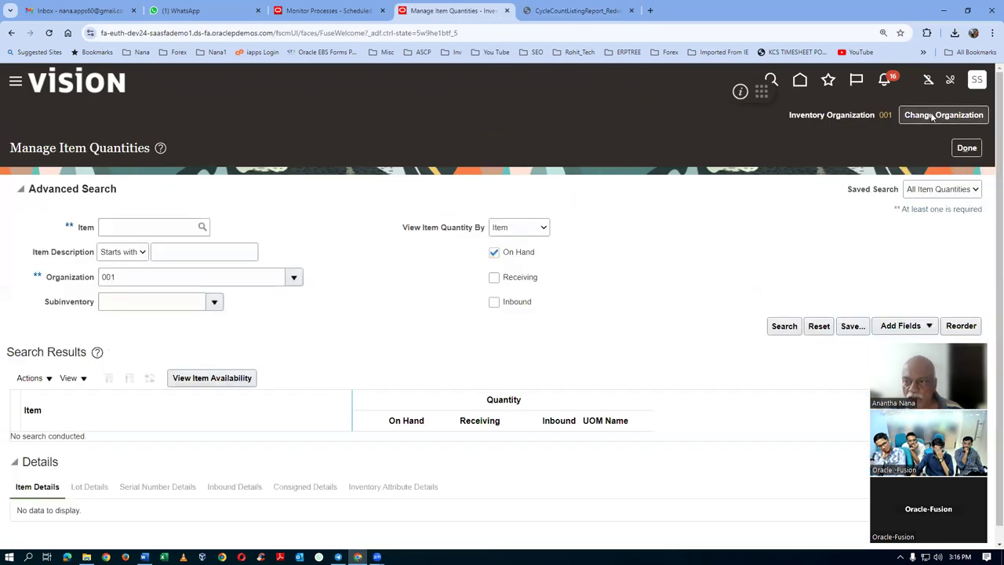
pyautogui.write('T1')
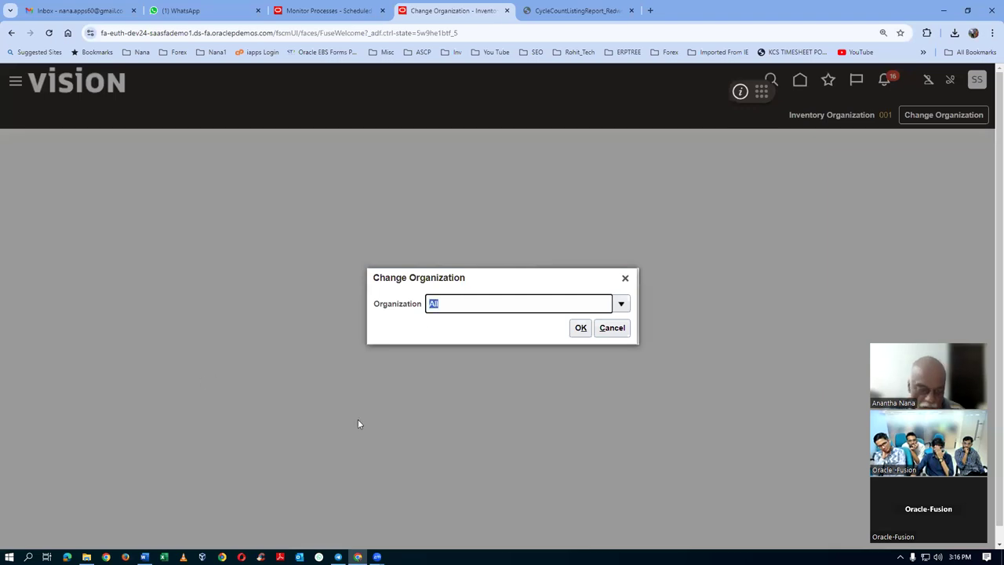
pyautogui.write('01')
pyautogui.press('Tab')
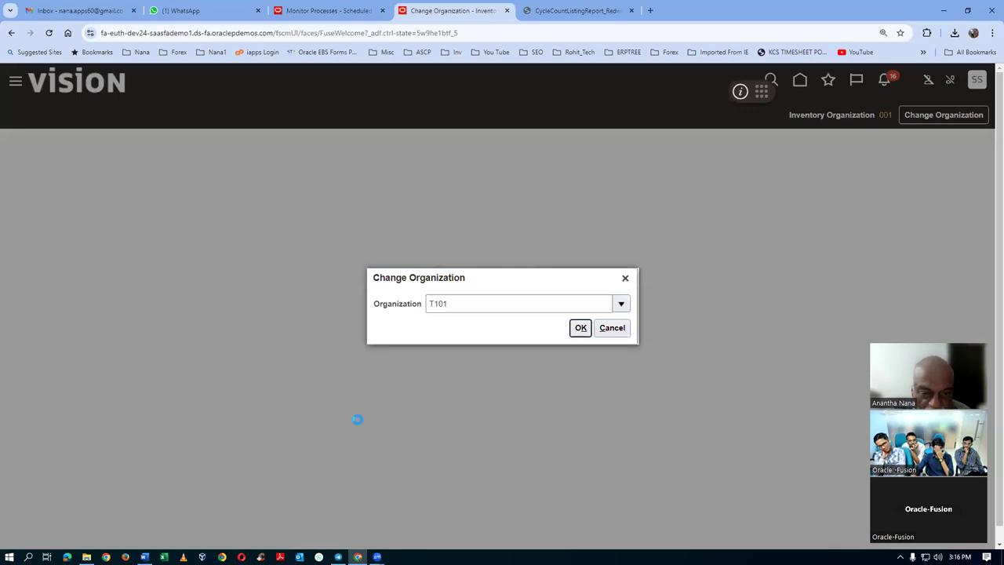
pyautogui.click(580, 330)
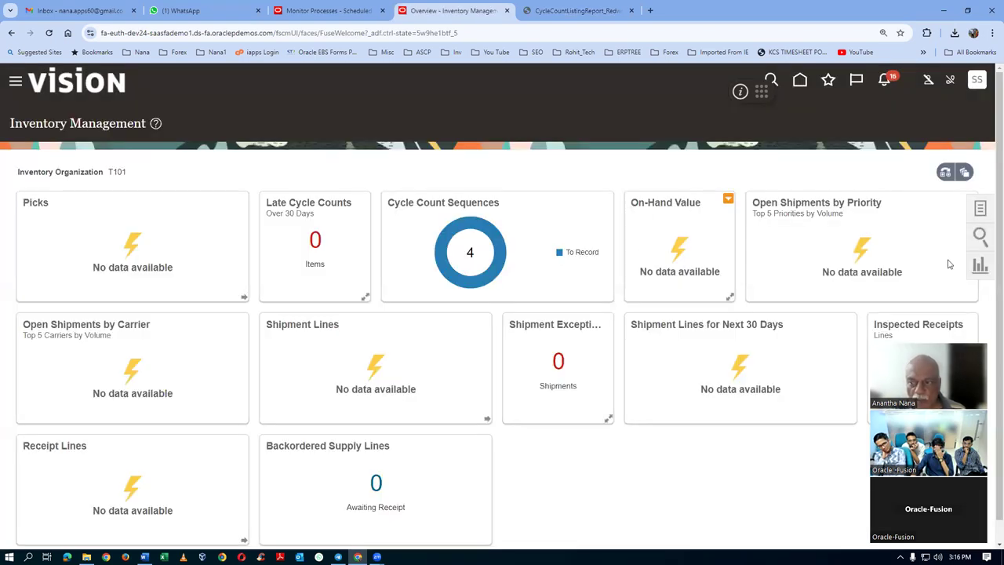
# Show the Counts tasks and open the T101 cycle counts.
pyautogui.click(982, 209)
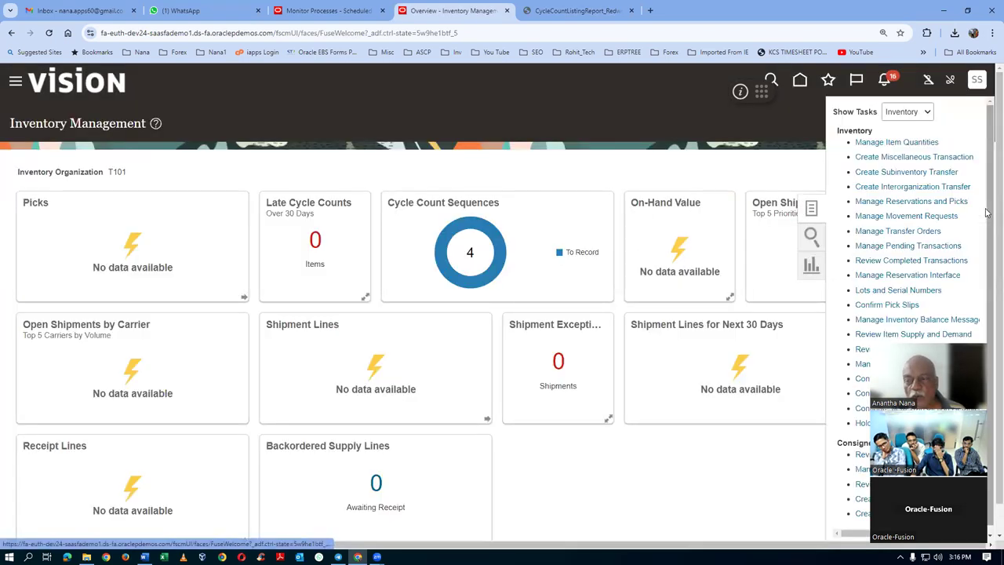
pyautogui.click(902, 113)
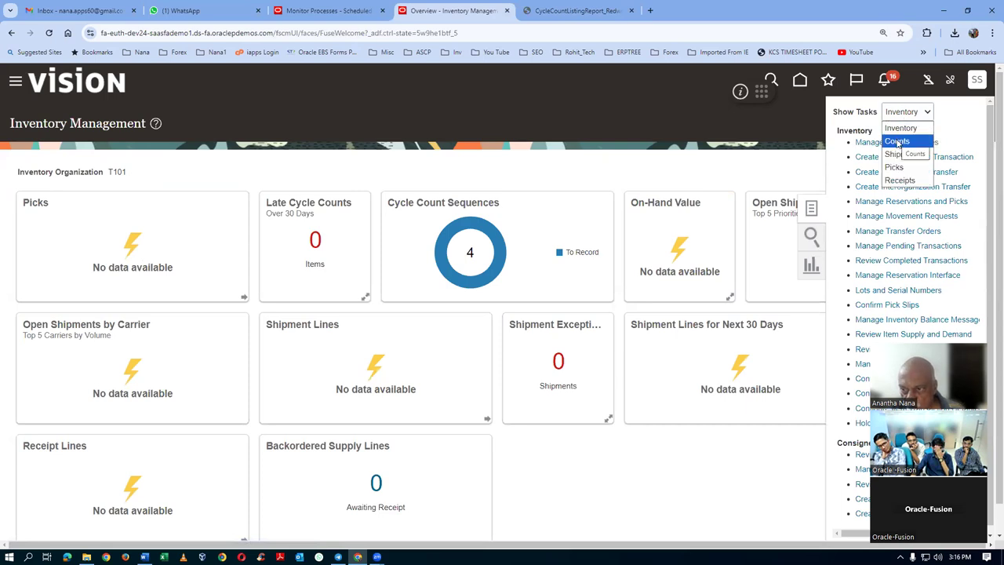
pyautogui.click(898, 142)
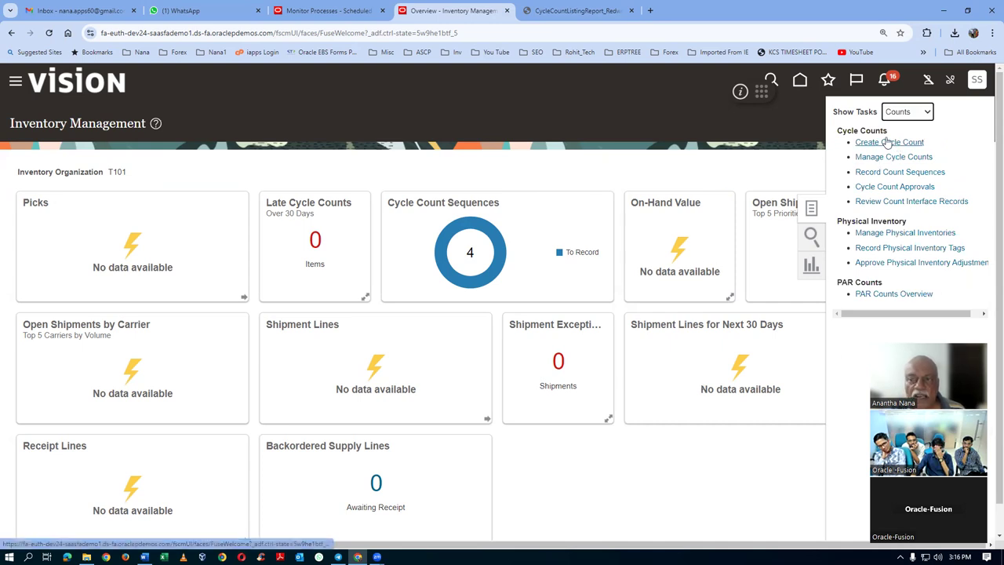
pyautogui.click(889, 145)
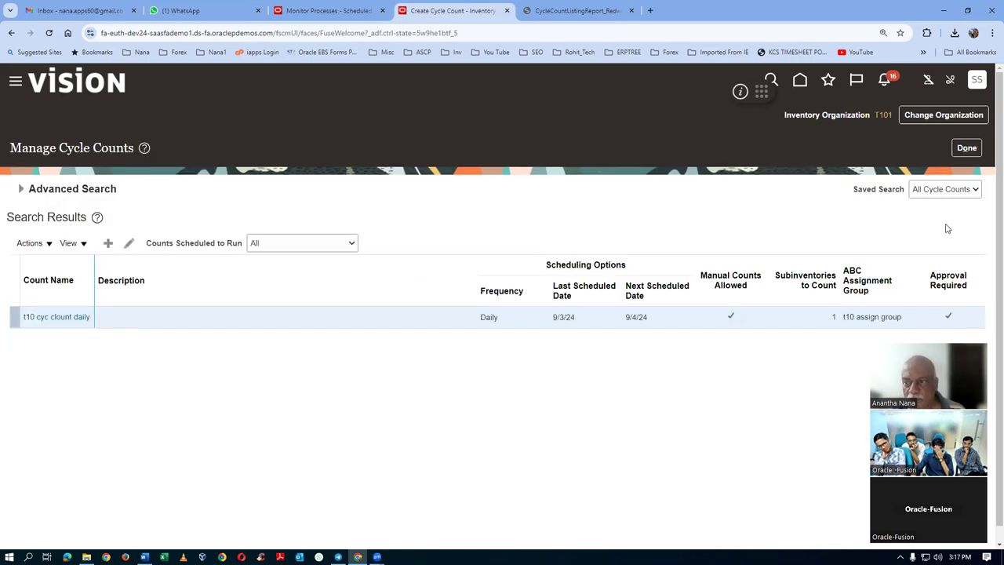
pyautogui.click(966, 147)
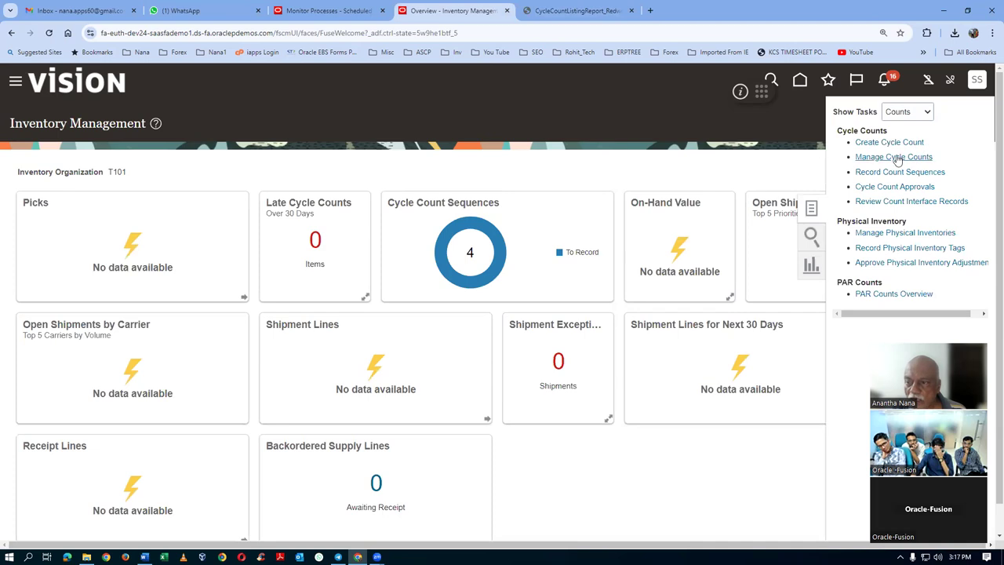
pyautogui.click(895, 156)
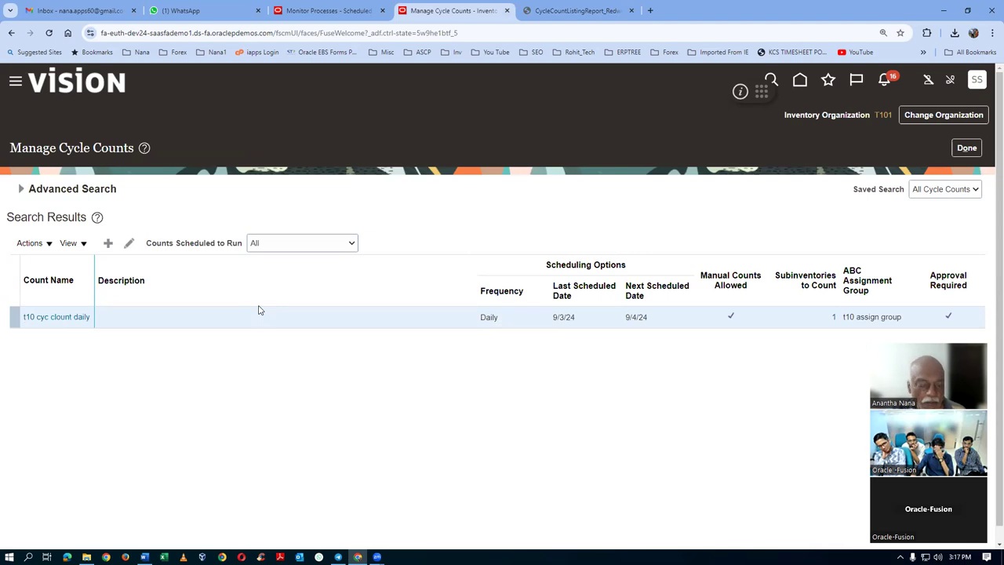
pyautogui.hotkey('alt', 'Tab')
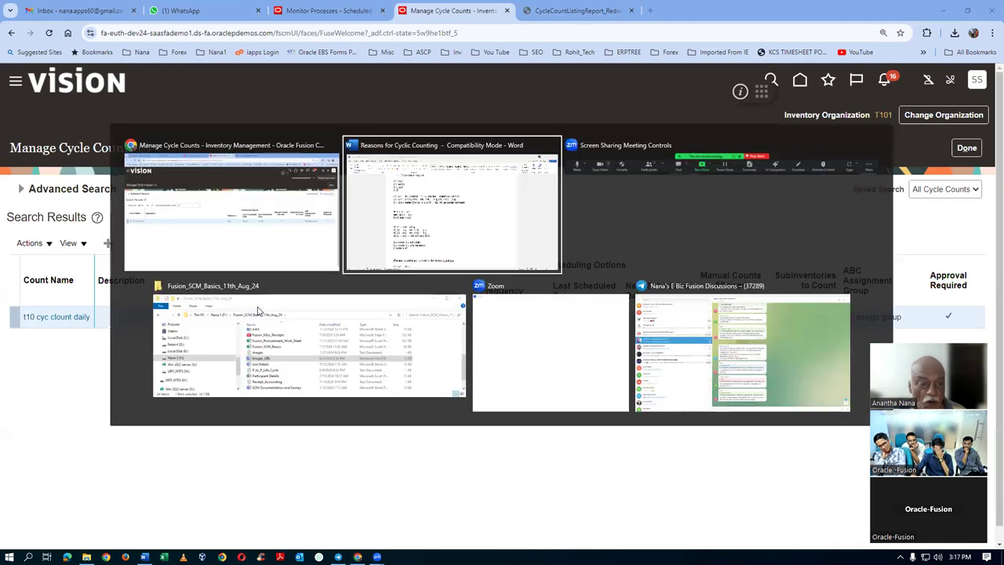
pyautogui.hotkey('alt', 'Tab')
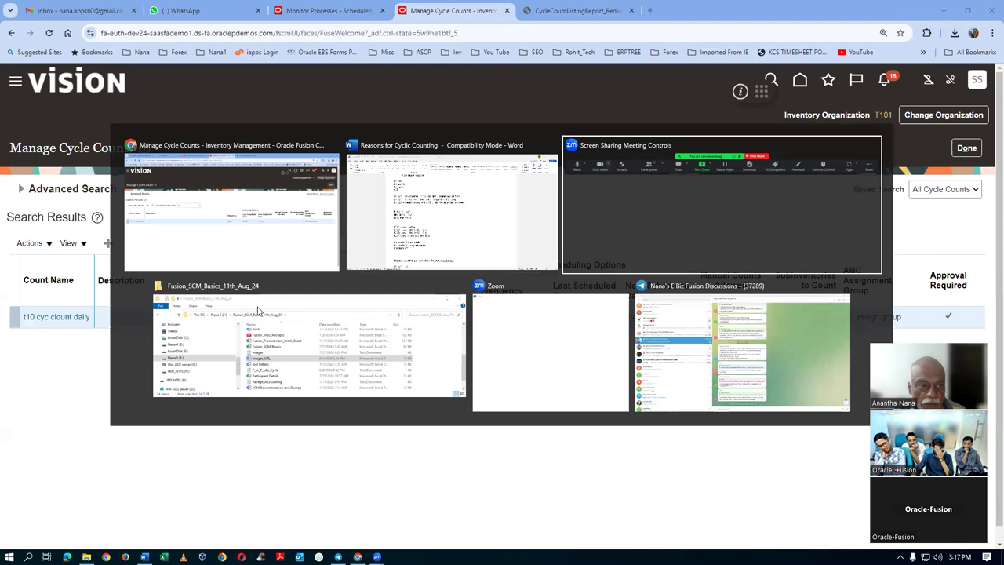
pyautogui.hotkey('alt', 'Tab')
pyautogui.hotkey('alt', 'Tab')
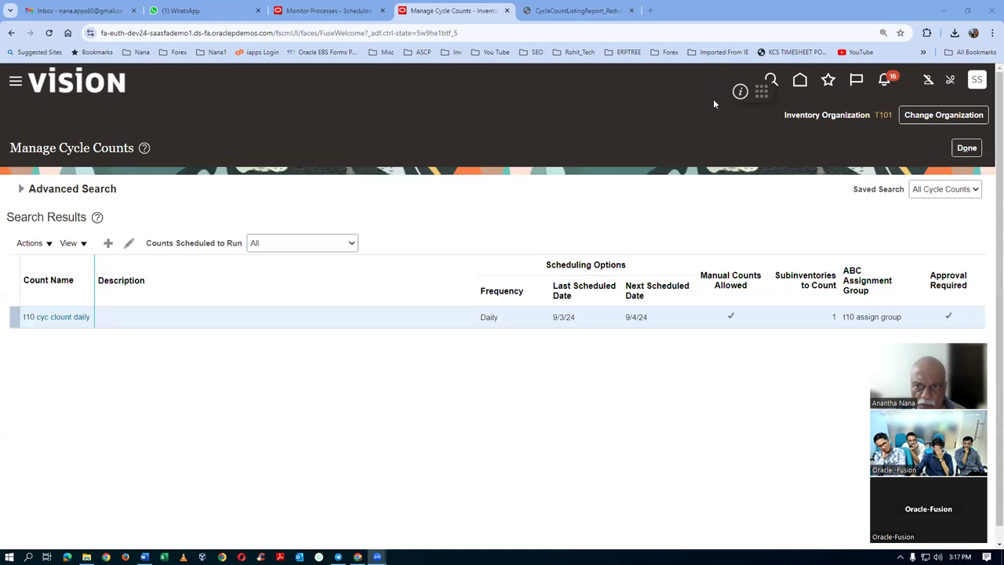
pyautogui.click(576, 10)
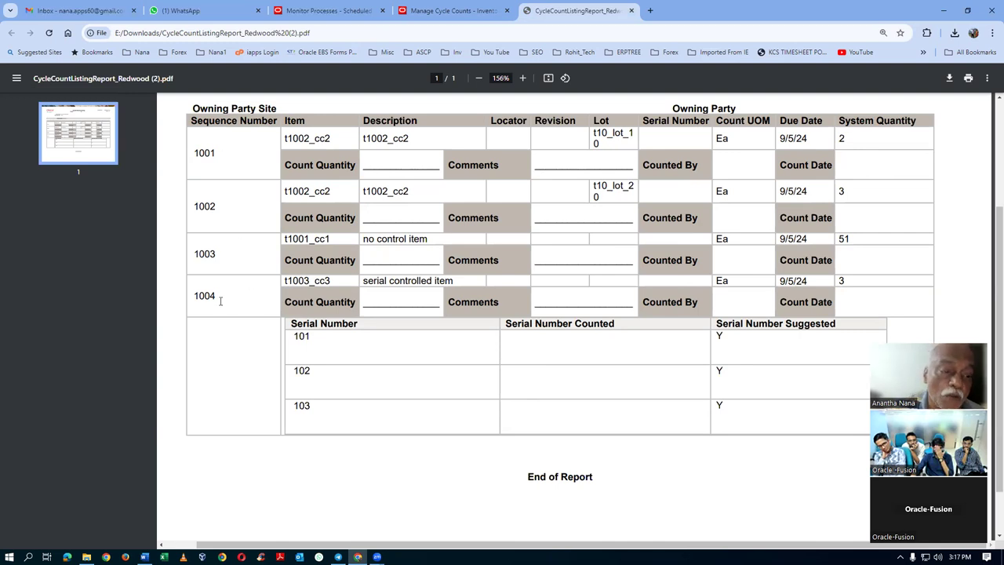
pyautogui.hotkey('alt', 'Tab')
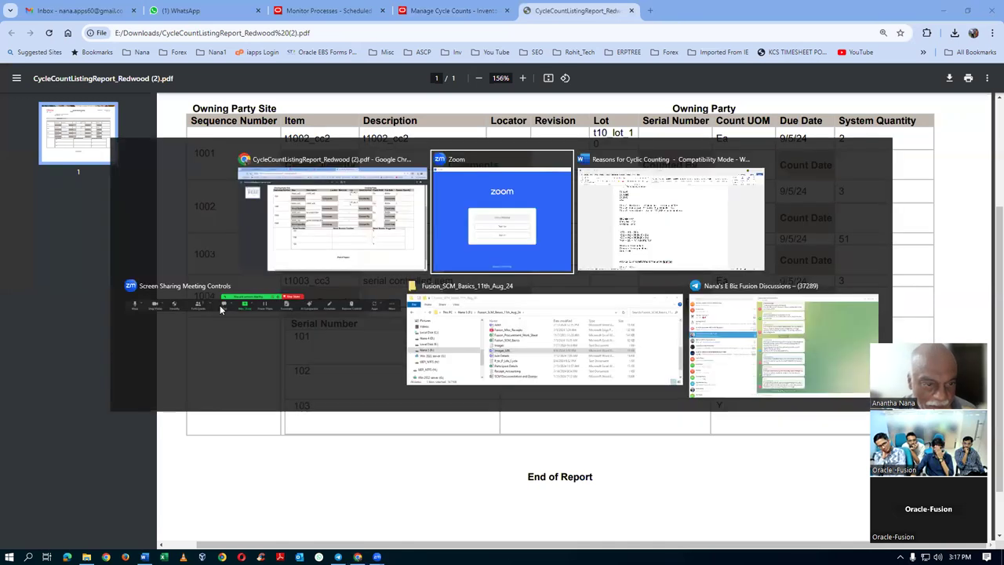
pyautogui.hotkey('alt', 'Tab')
pyautogui.hotkey('alt', 'Tab')
pyautogui.hotkey('alt', 'Tab')
pyautogui.hotkey('alt', 'Tab')
pyautogui.hotkey('alt', 'Tab')
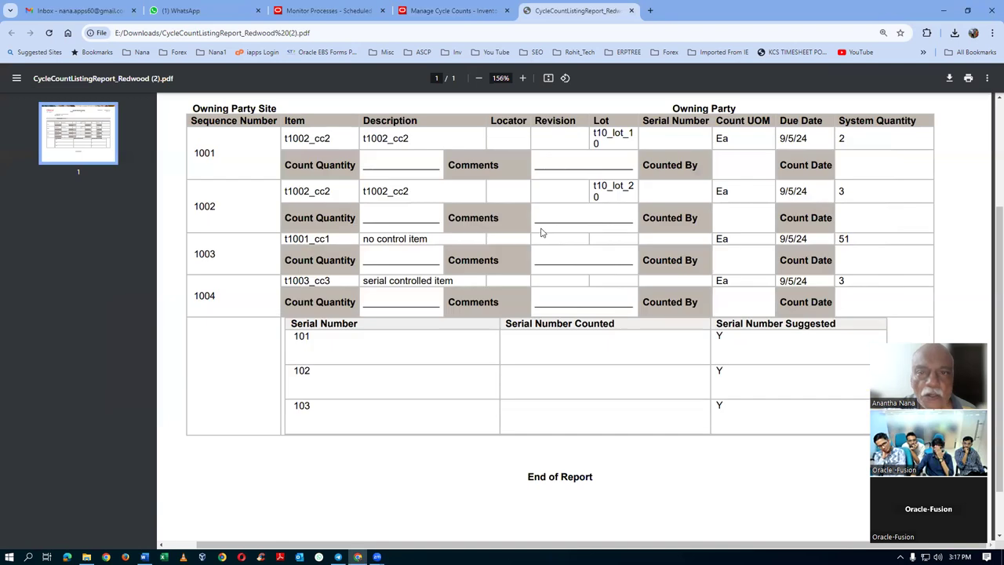
pyautogui.click(449, 11)
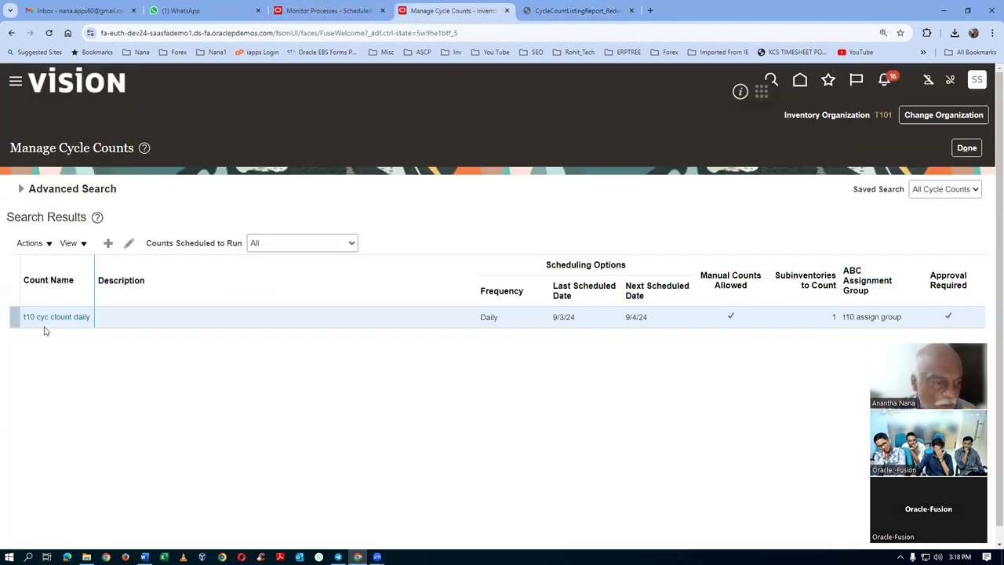
# Start Record Count Sequences for 't10 cyc clount daily'; dismiss the other tab's error and duplicate that tab.
pyautogui.click(36, 249)
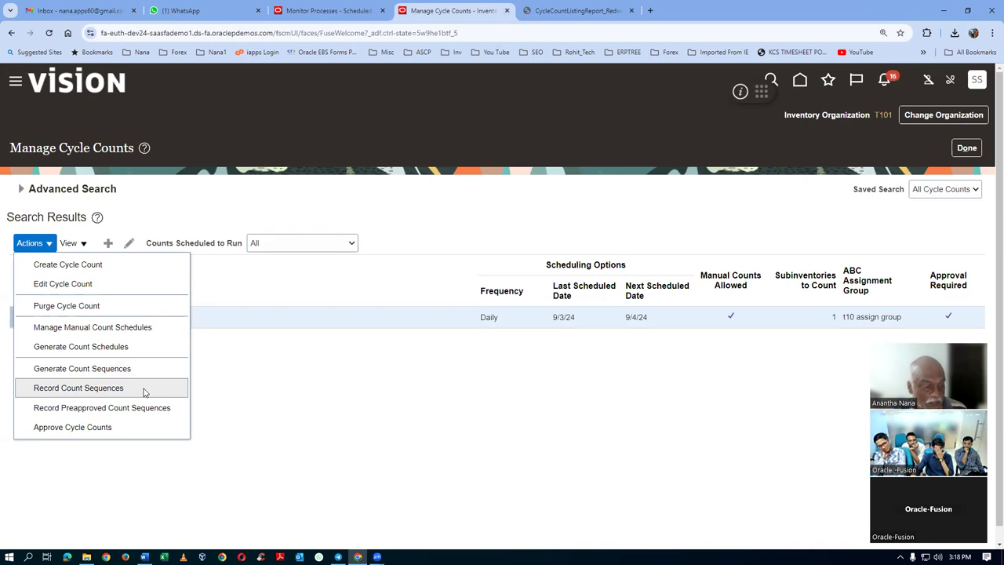
pyautogui.click(143, 389)
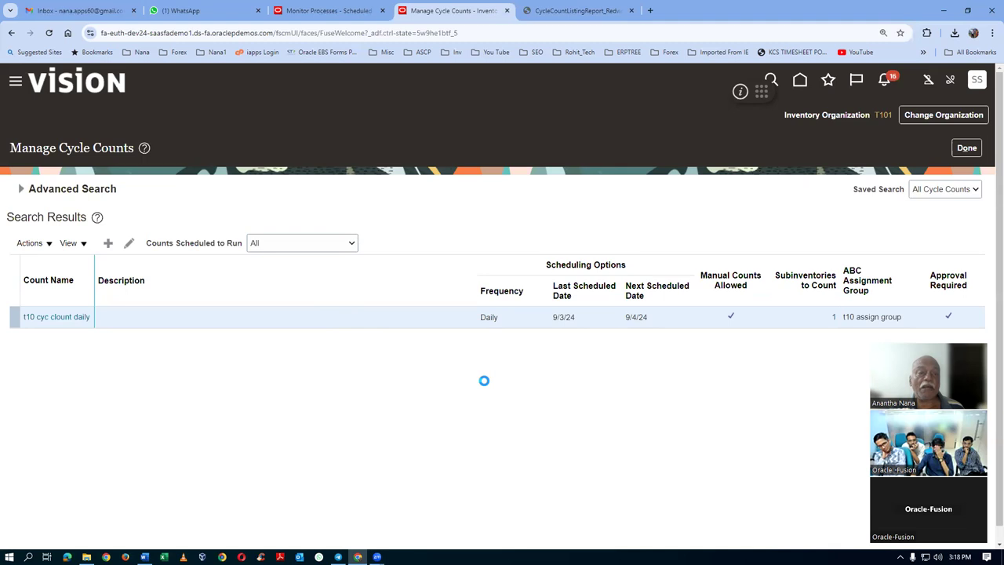
pyautogui.click(362, 10)
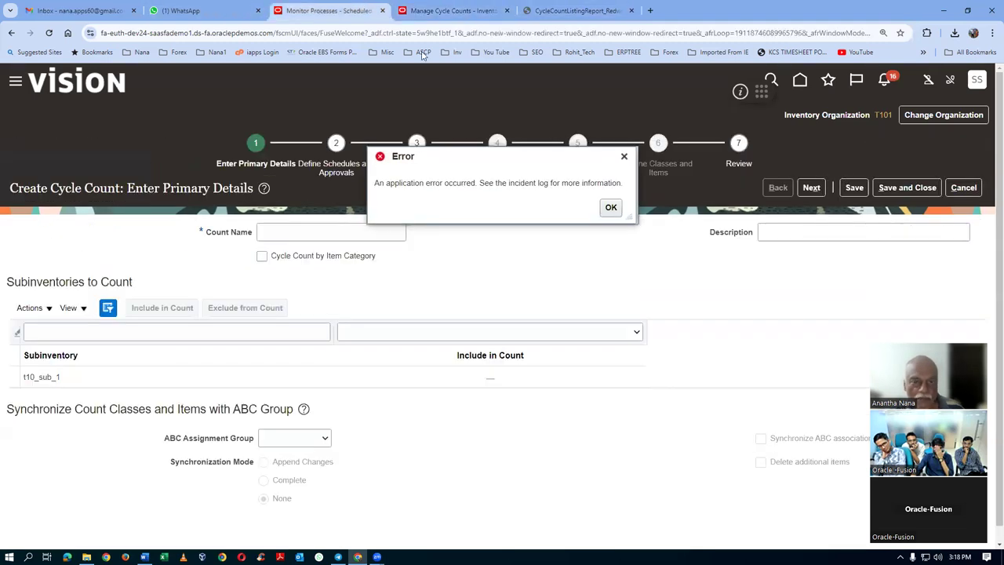
pyautogui.click(610, 208)
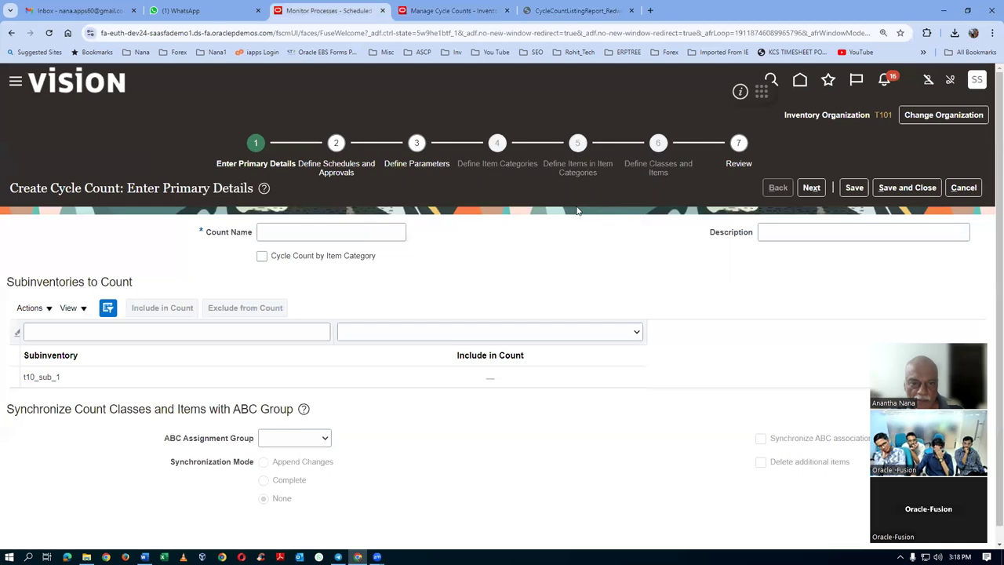
pyautogui.rightClick(306, 15)
pyautogui.click(365, 104)
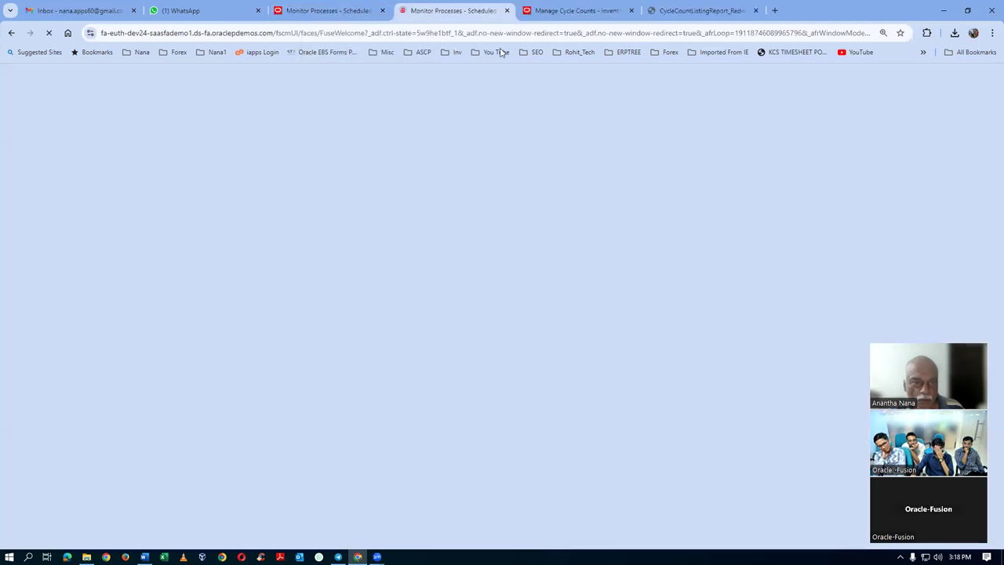
pyautogui.click(568, 11)
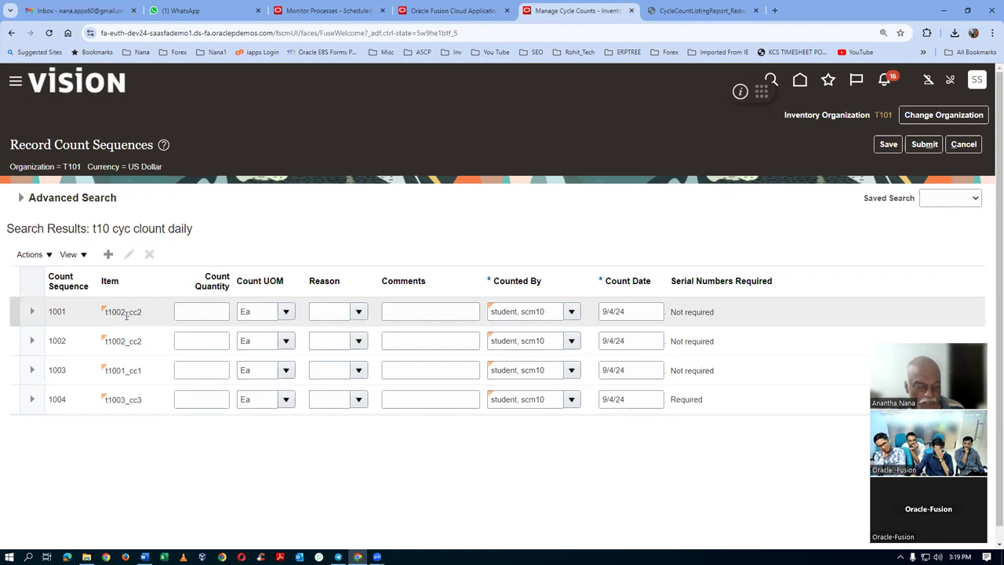
# Check the listing report's system quantity, then enter a count quantity of 3 for sequence 1001.
pyautogui.click(702, 10)
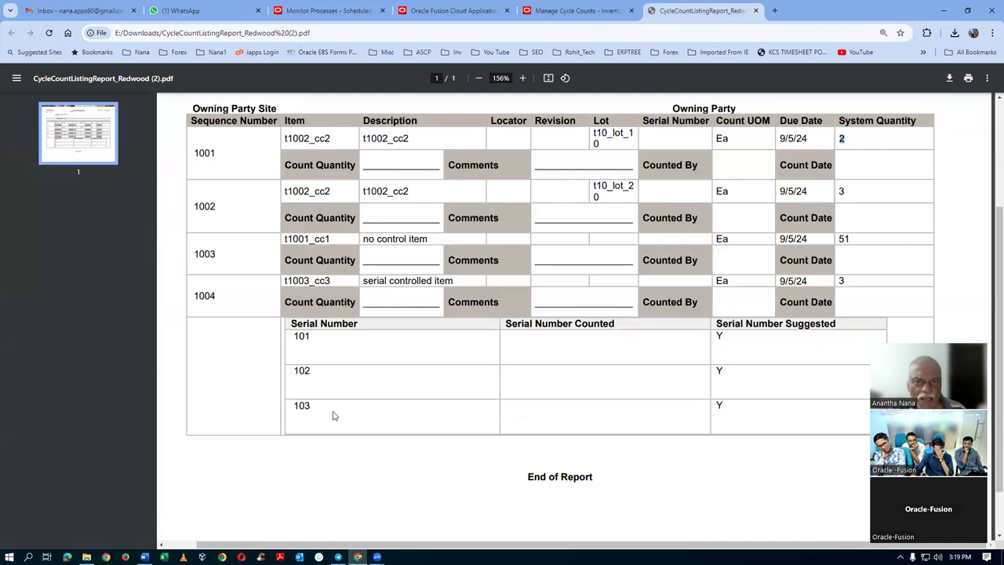
pyautogui.click(578, 10)
pyautogui.click(201, 311)
pyautogui.write('3')
pyautogui.press('Tab')
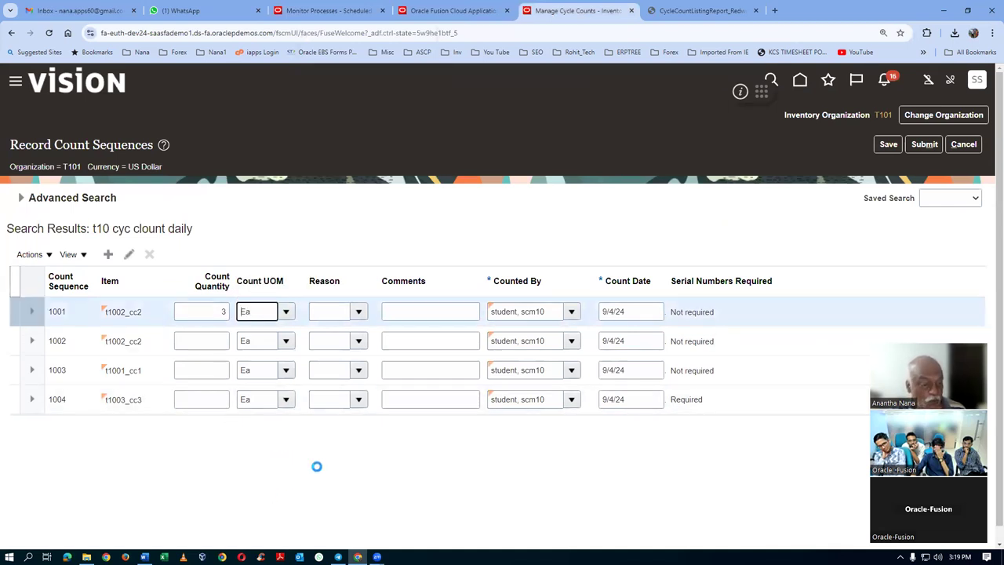
# Set sequence 1001's count reason to Incorrect Product.
pyautogui.click(360, 311)
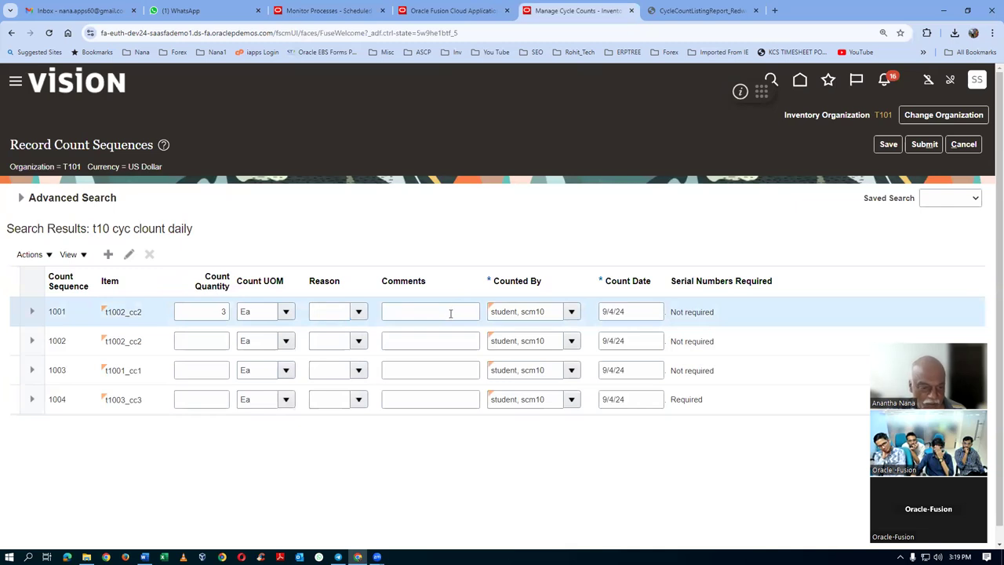
pyautogui.click(451, 313)
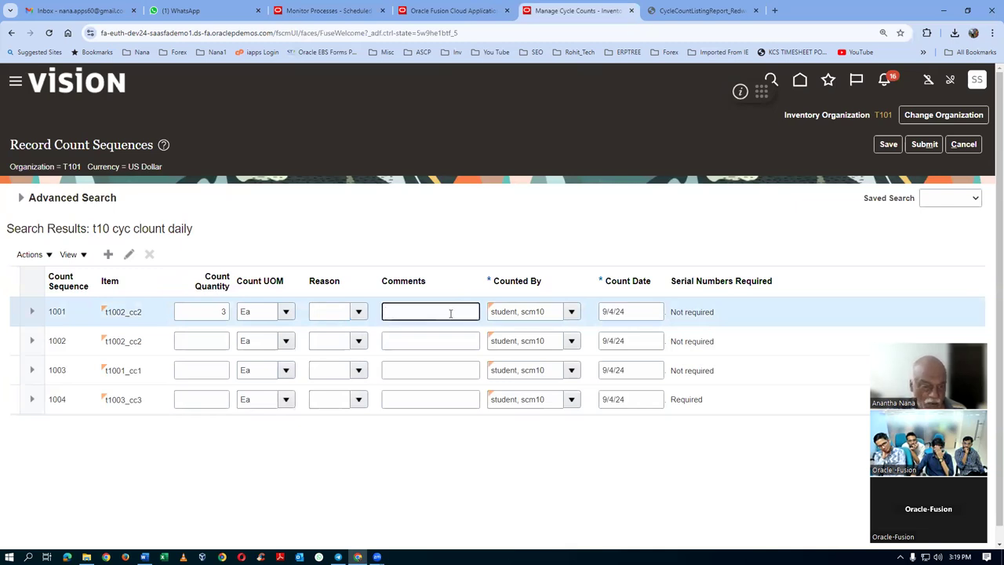
pyautogui.click(357, 312)
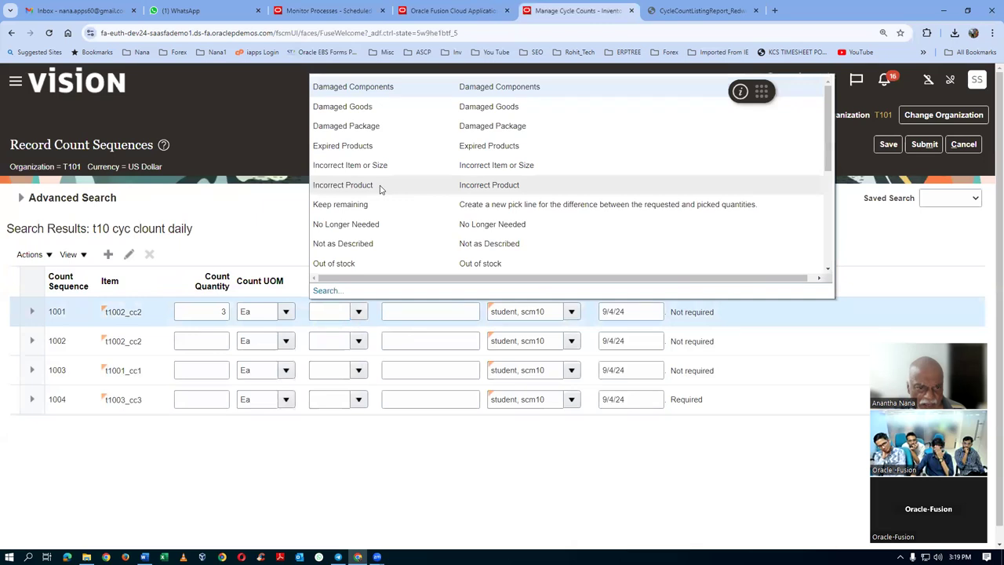
pyautogui.click(379, 185)
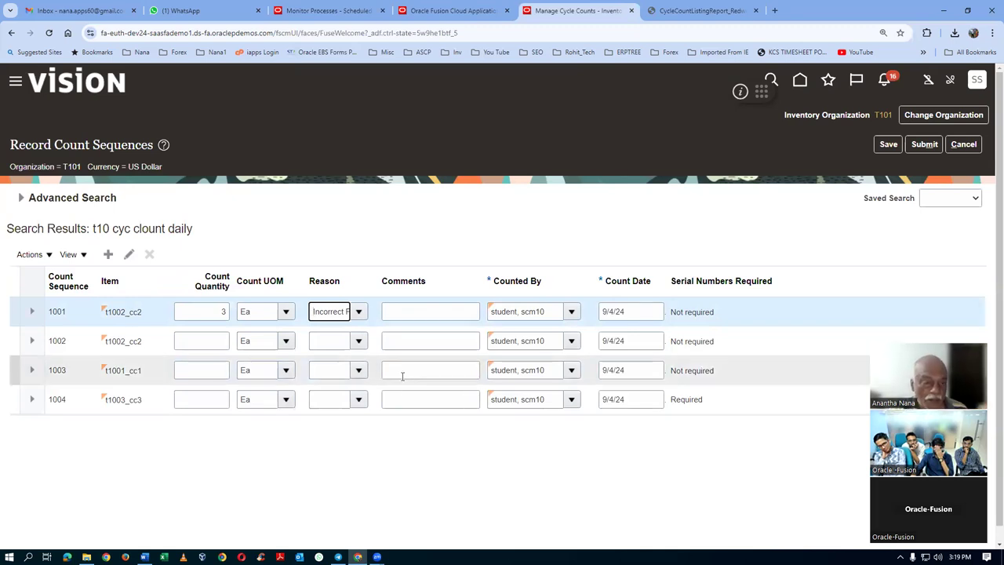
pyautogui.click(397, 249)
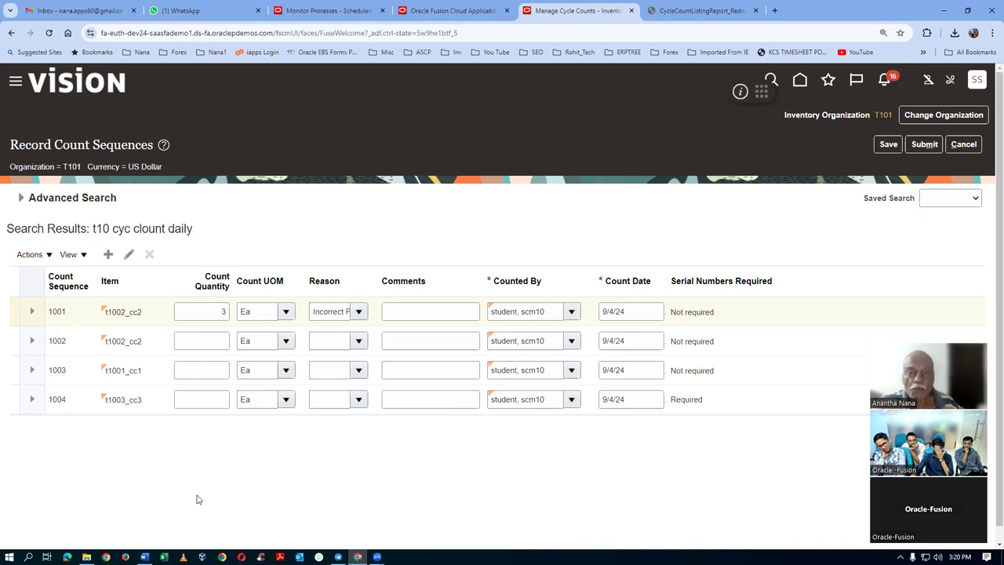
# Compare sequence 1002's system quantity in the report and enter its count of 4.
pyautogui.click(700, 10)
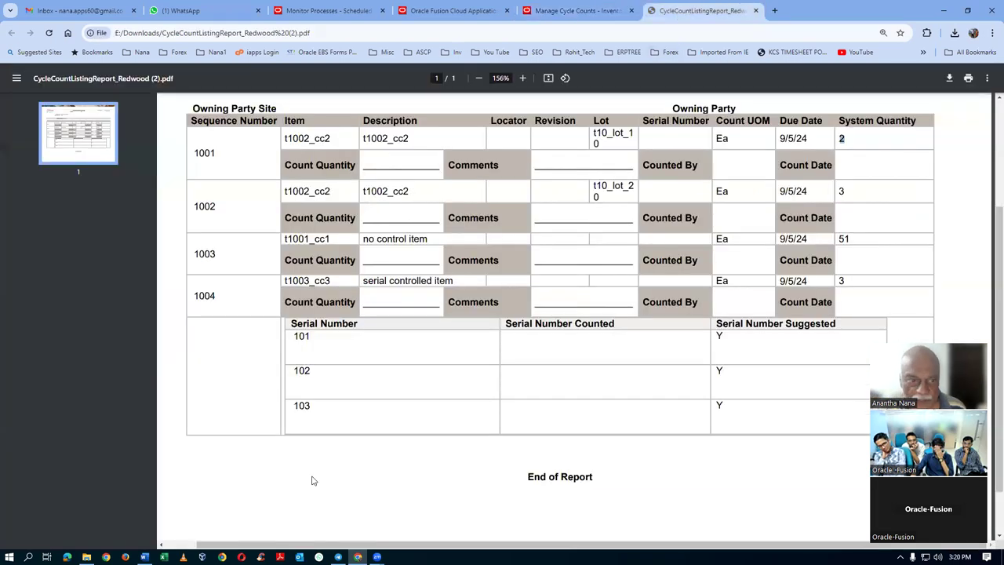
pyautogui.click(838, 190)
pyautogui.doubleClick(839, 191)
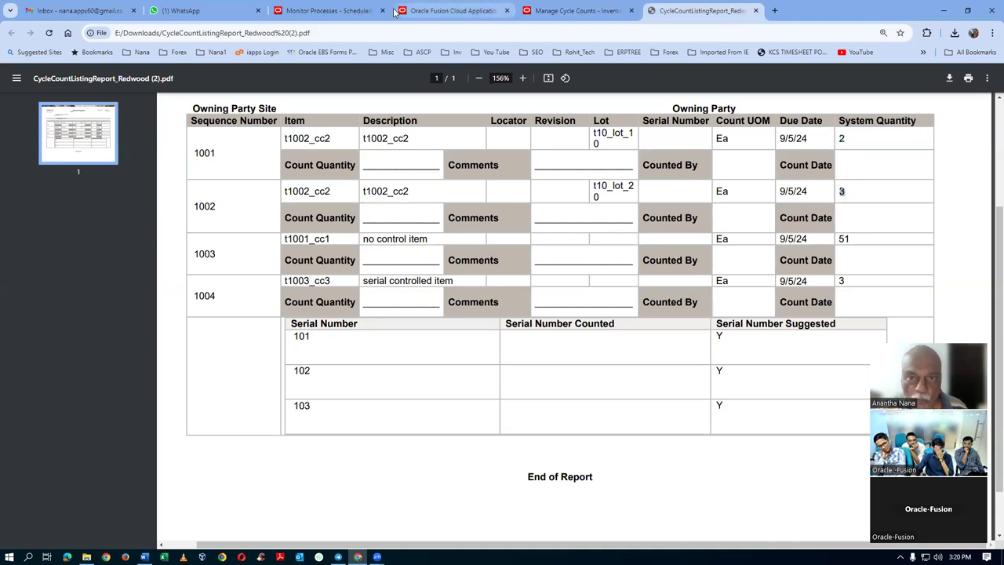
pyautogui.click(598, 10)
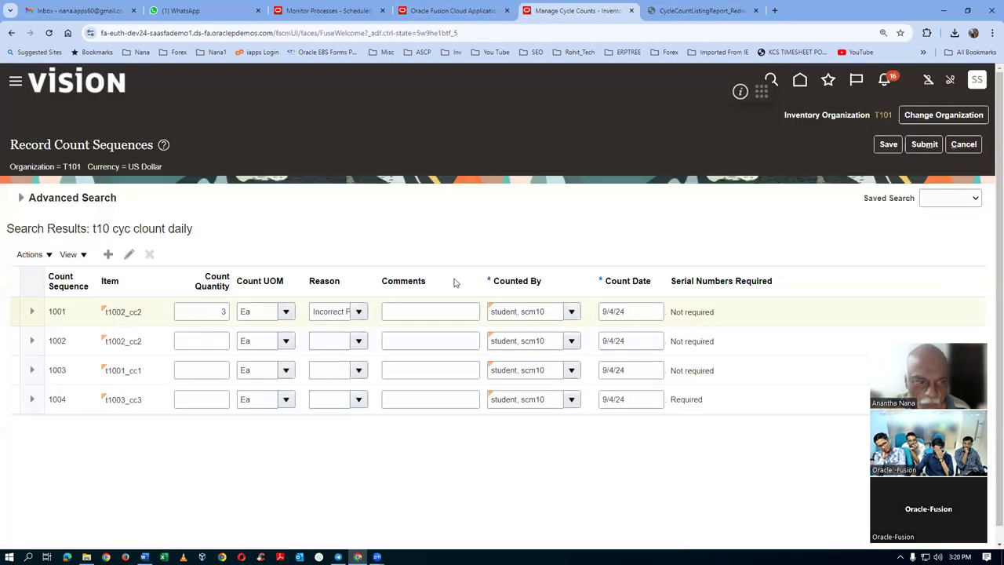
pyautogui.click(196, 342)
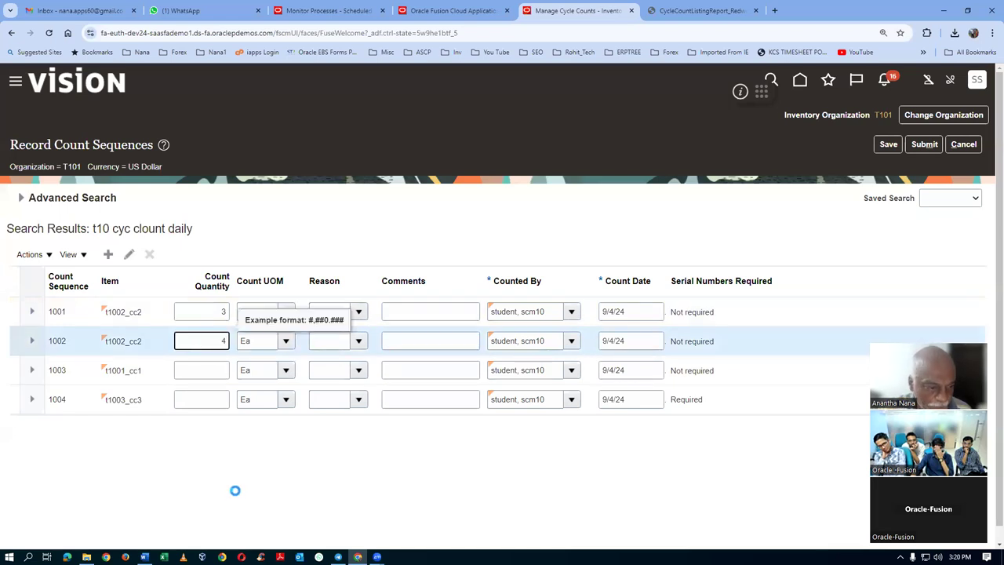
pyautogui.click(207, 367)
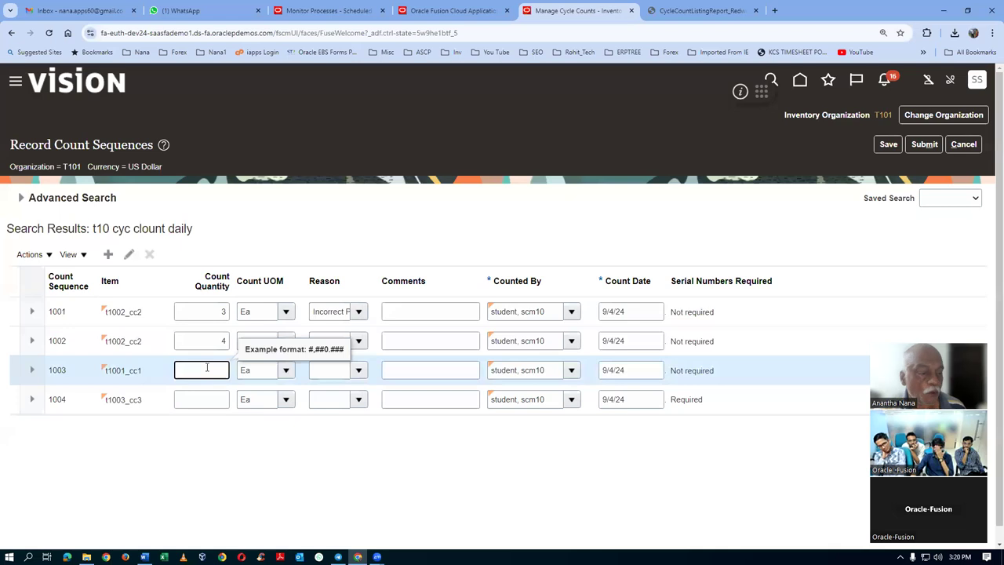
# Enter counts of 47 for sequence 1003 and 2 for sequence 1004, checking the report between them.
pyautogui.click(700, 10)
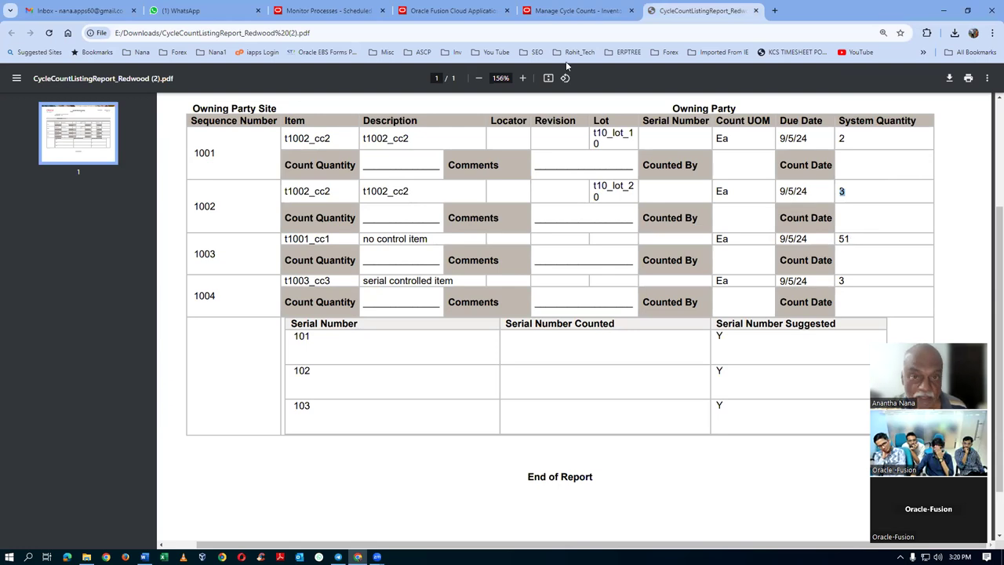
pyautogui.click(577, 10)
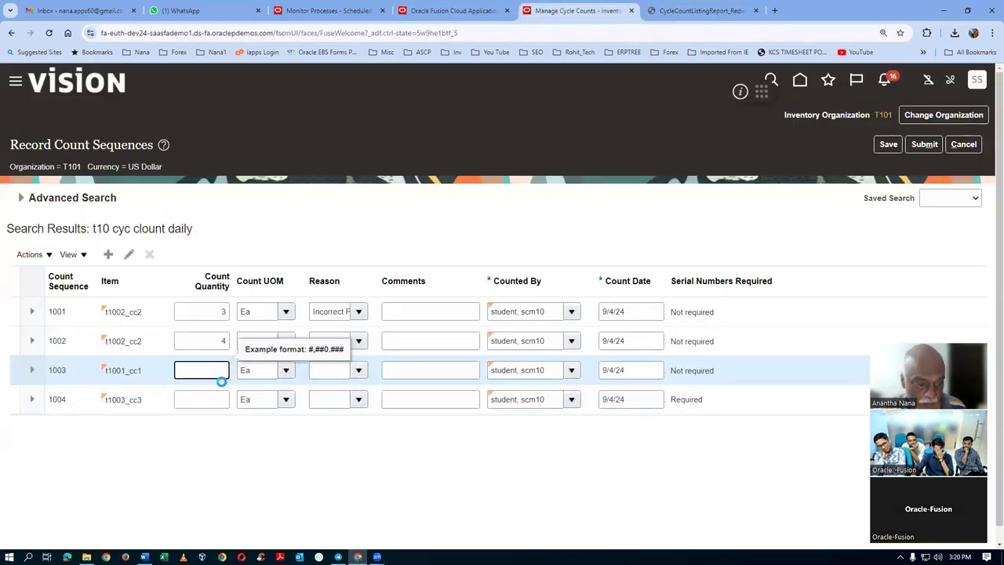
pyautogui.write('47')
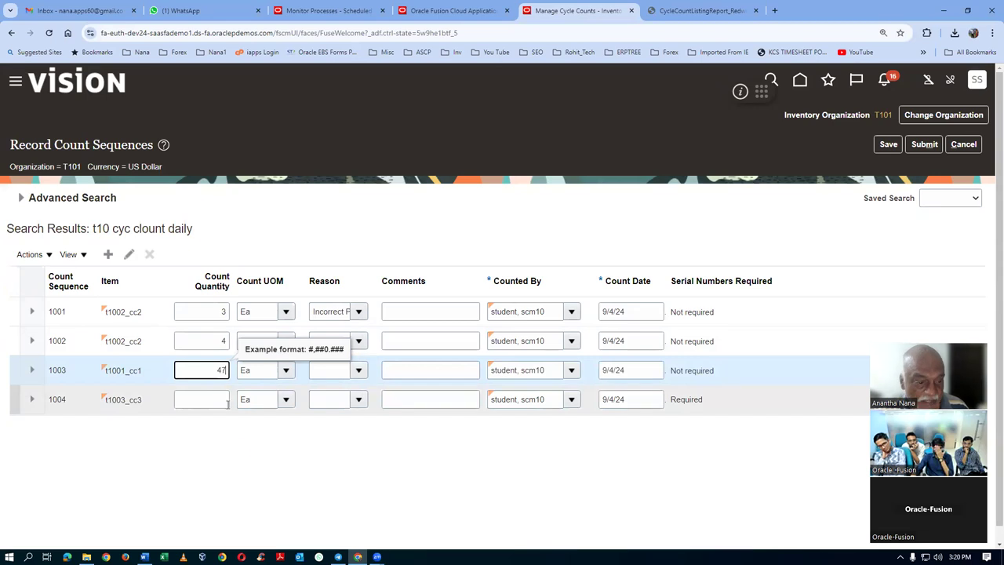
pyautogui.click(252, 476)
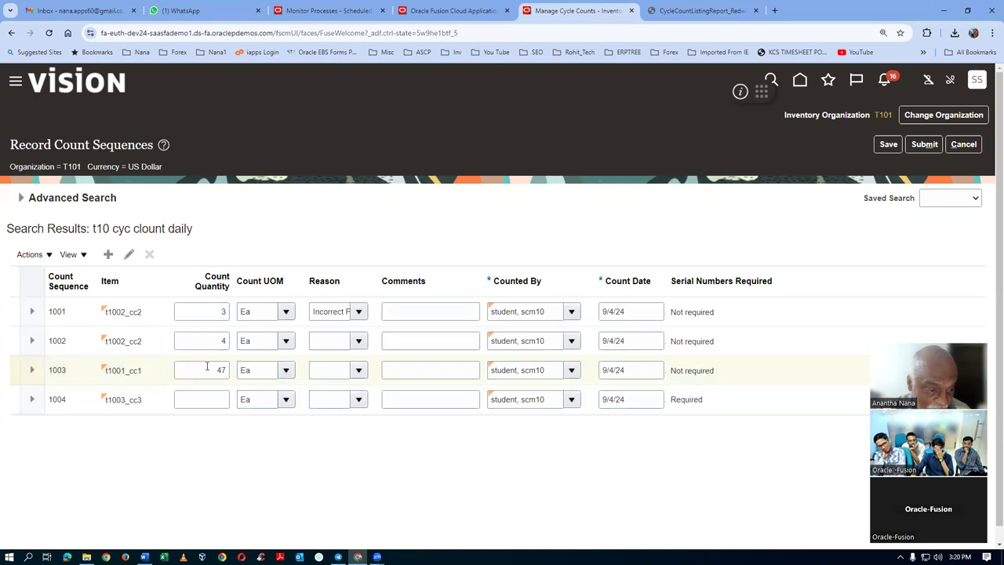
pyautogui.click(199, 400)
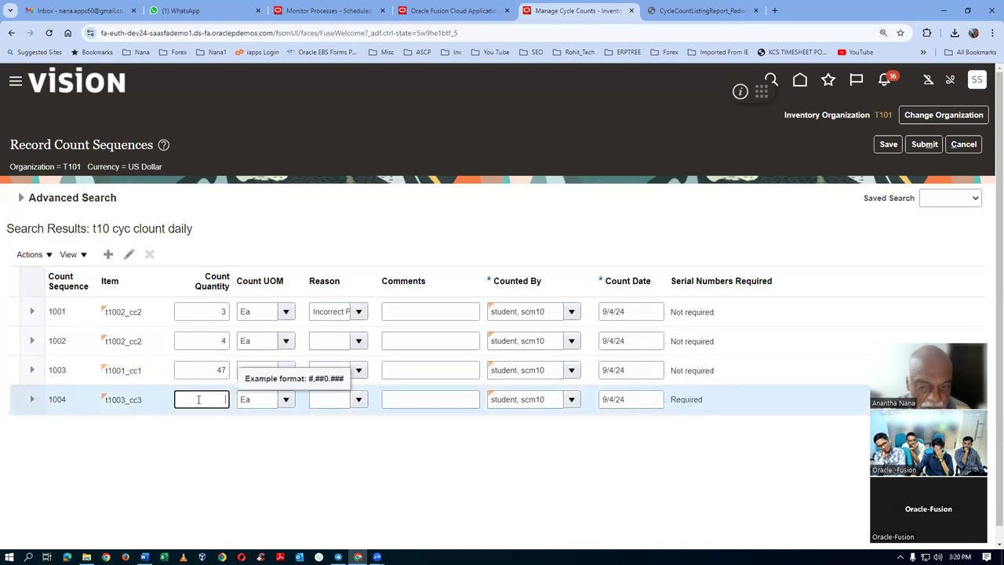
pyautogui.click(710, 11)
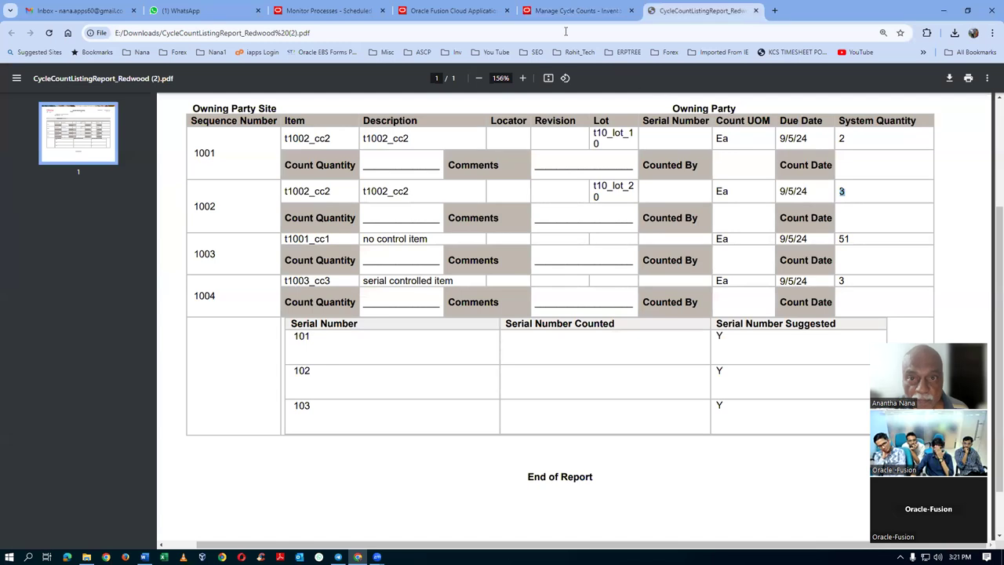
pyautogui.click(560, 8)
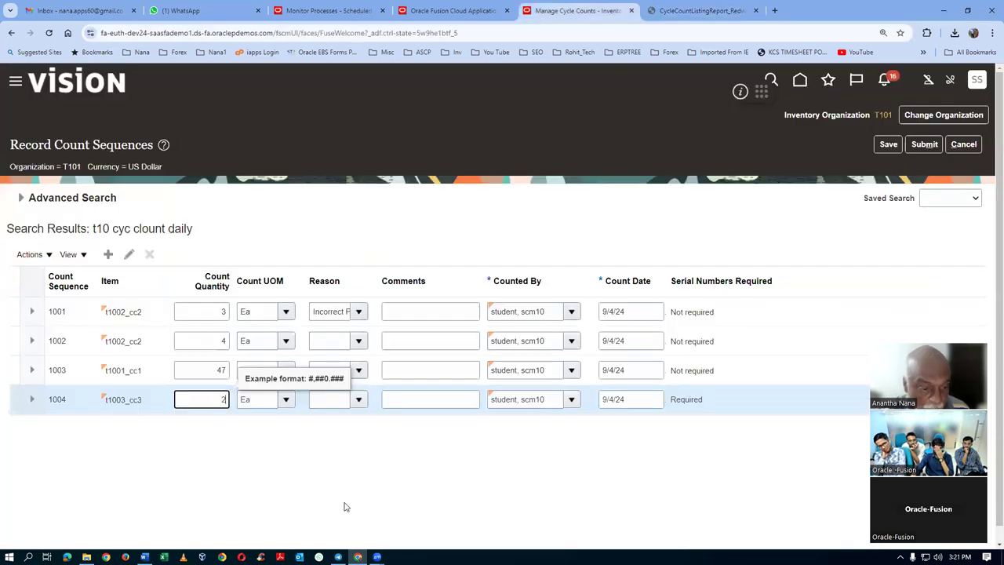
pyautogui.press('Tab')
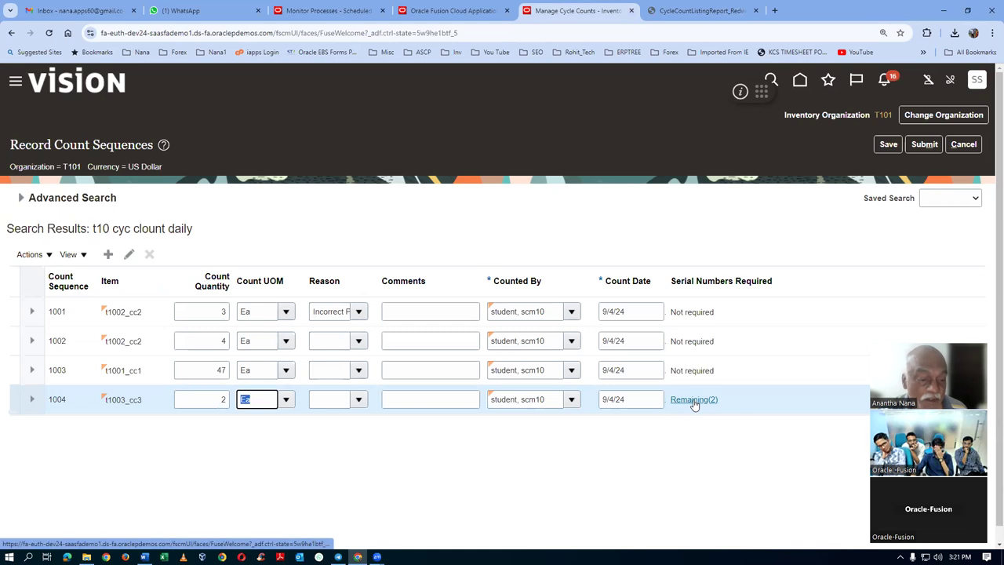
# Mark serials 101 and 103 as Recorded in Count for sequence 1004 and save.
pyautogui.click(693, 400)
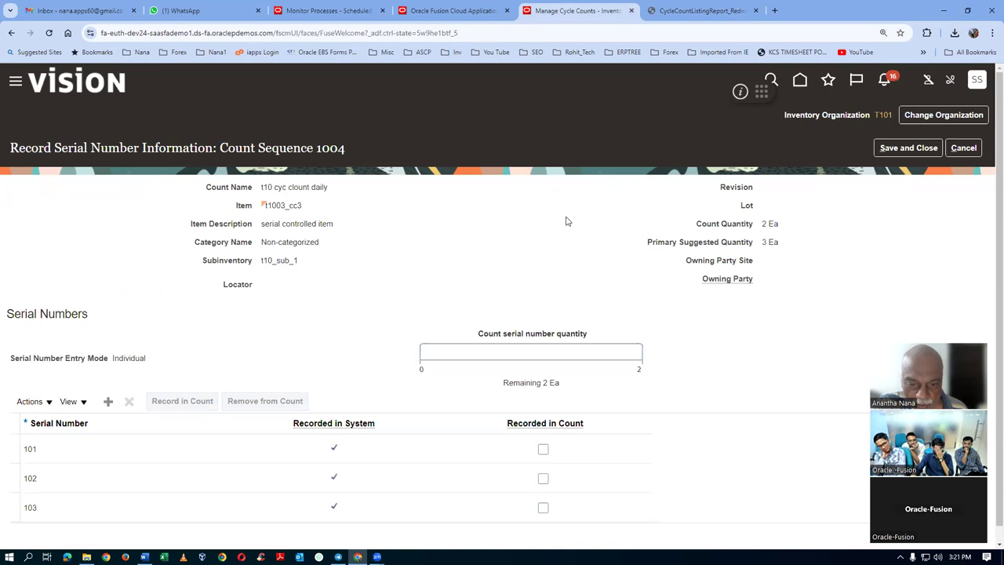
pyautogui.scroll(-1, 566, 221)
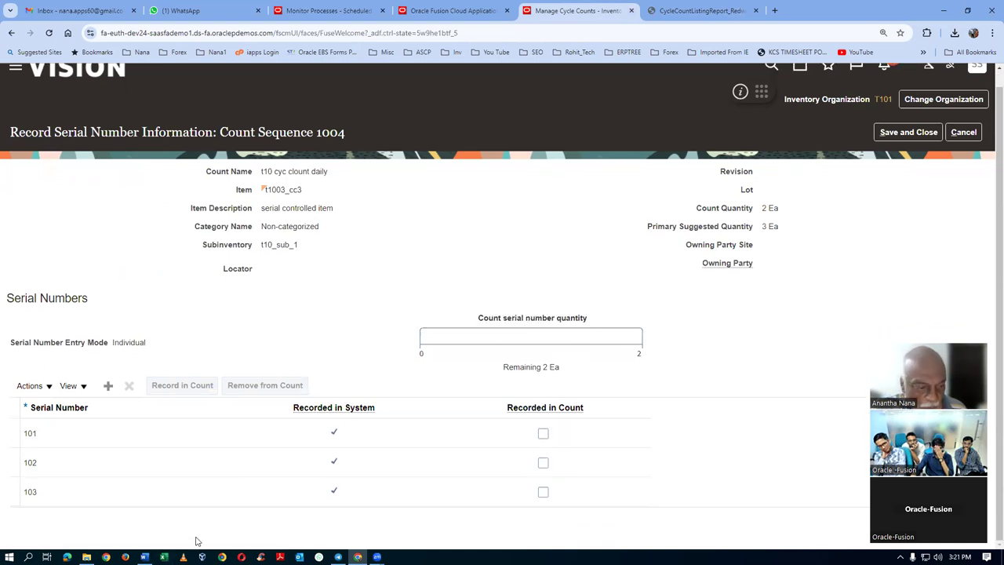
pyautogui.click(543, 433)
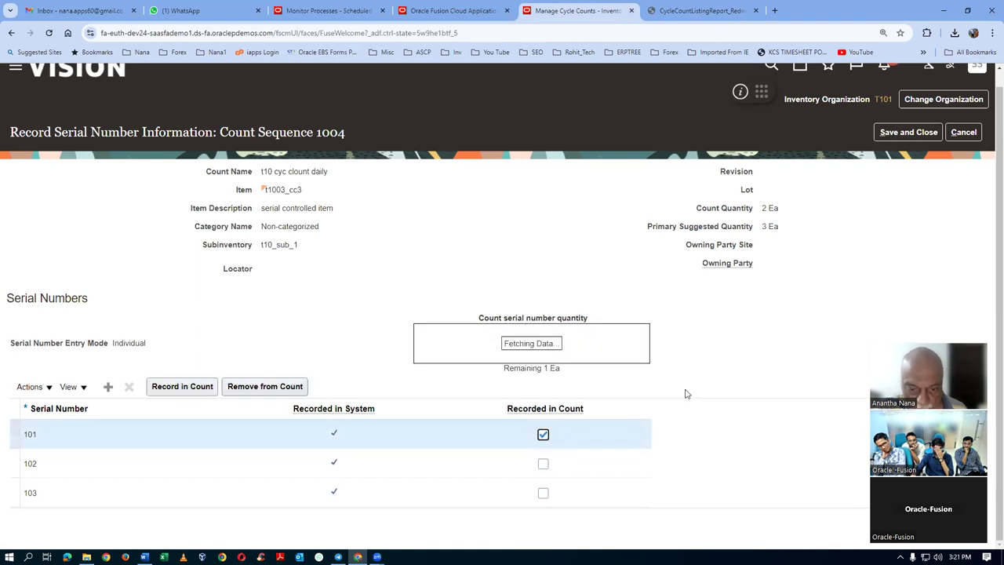
pyautogui.moveTo(534, 346)
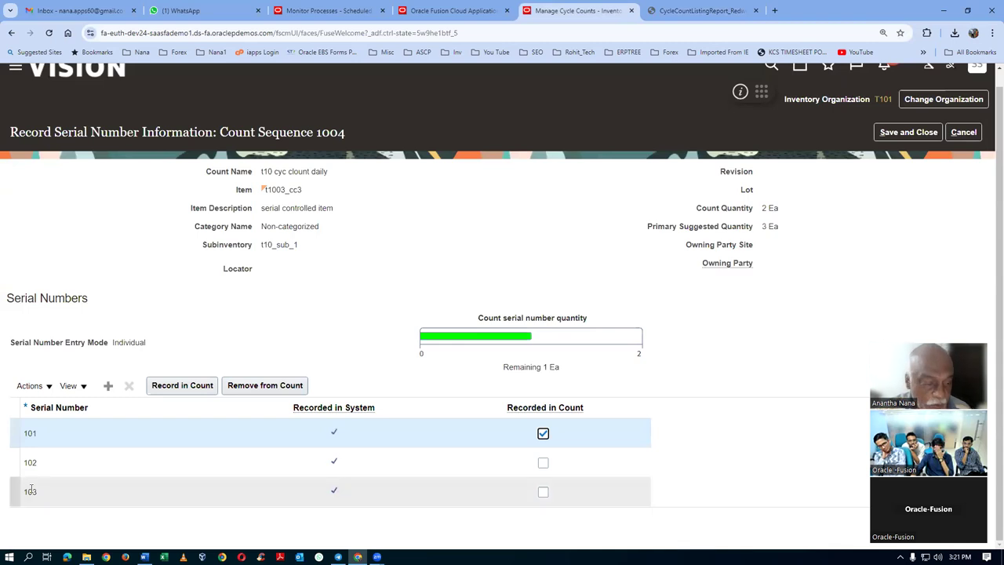
pyautogui.click(542, 494)
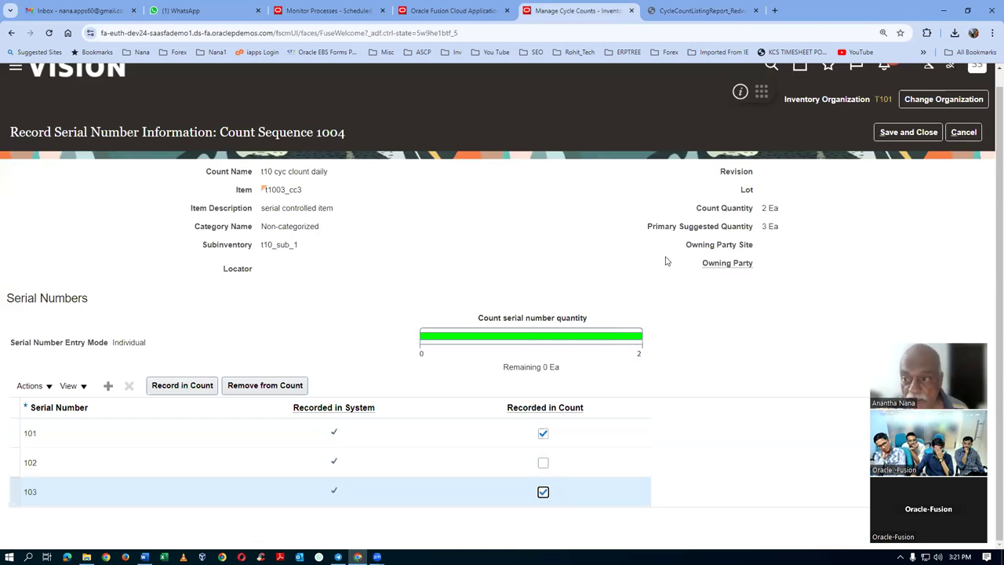
pyautogui.click(908, 132)
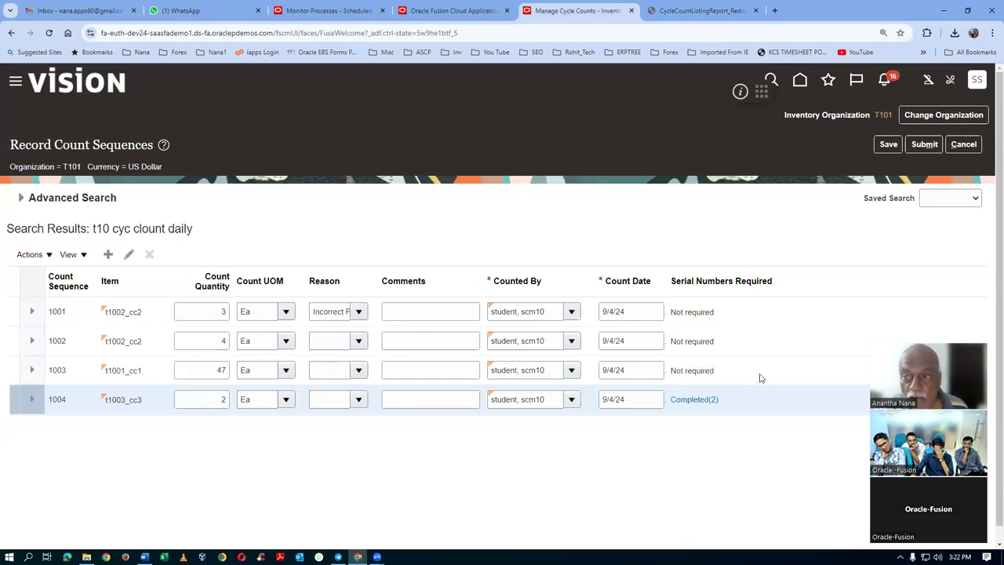
# Submit the counts and review the confirmation that 3 count sequences were marked for recount.
pyautogui.click(924, 144)
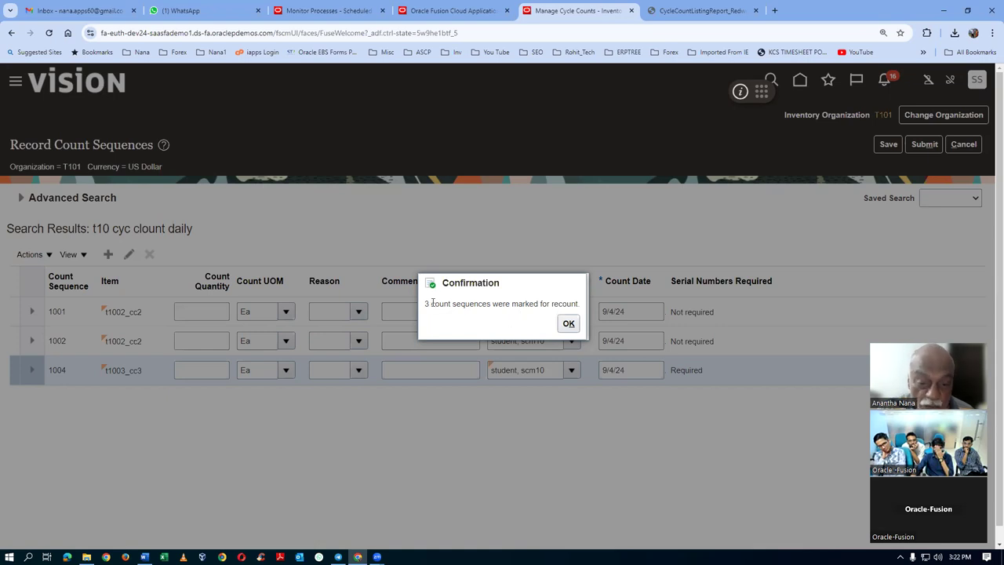
pyautogui.moveTo(432, 302); pyautogui.dragTo(570, 302)
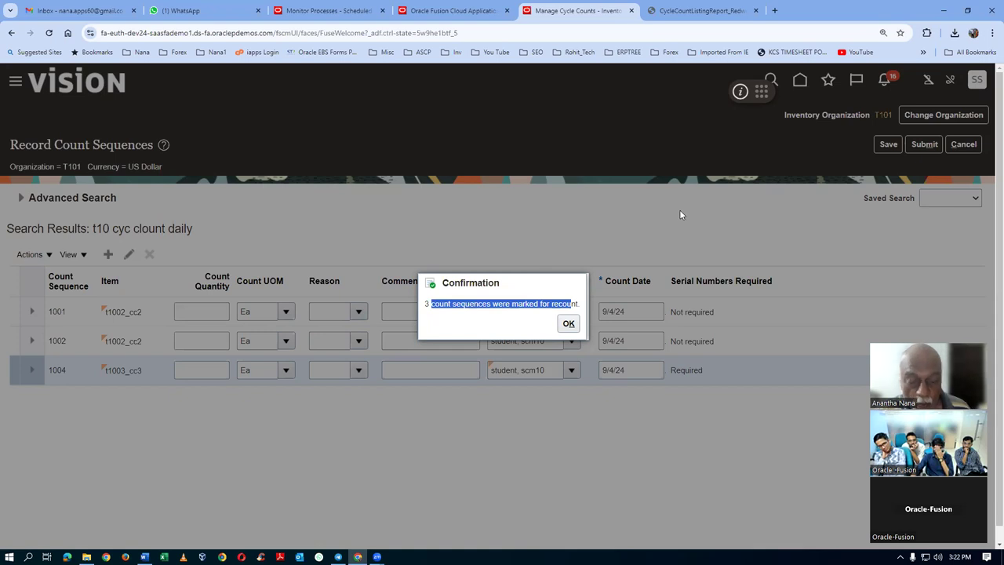
pyautogui.hotkey('alt', 'Tab')
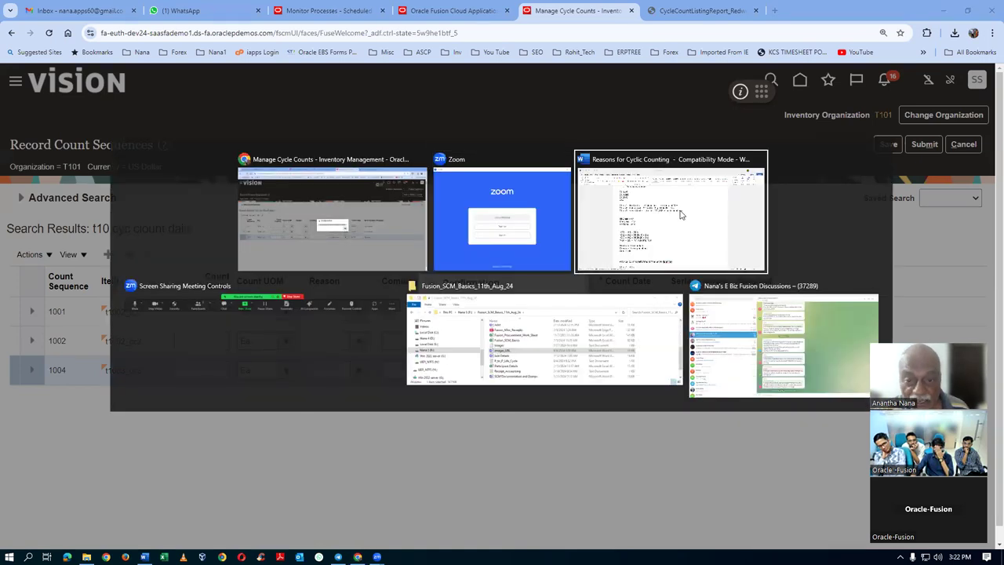
pyautogui.click(680, 214)
pyautogui.click(307, 374)
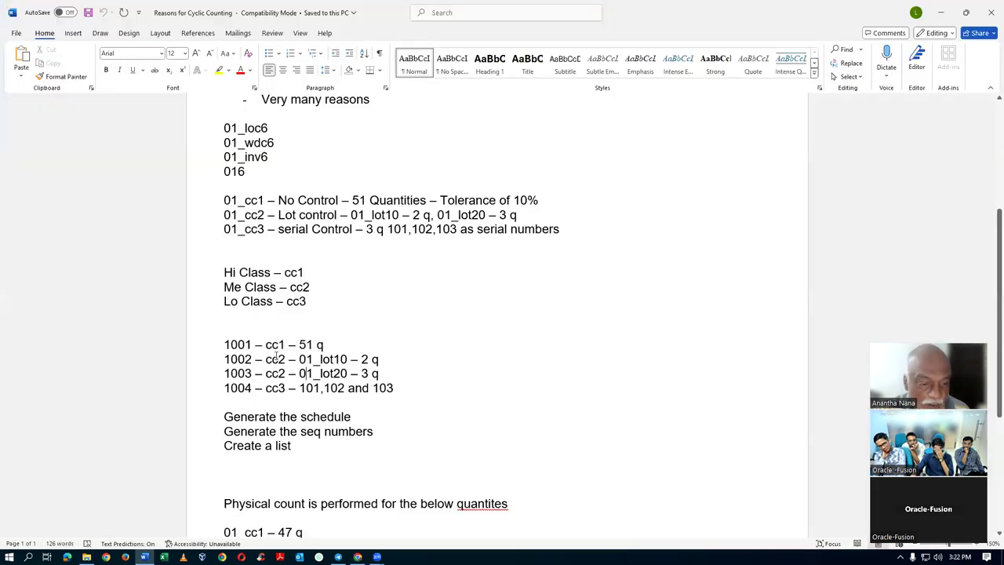
pyautogui.moveTo(271, 345); pyautogui.dragTo(328, 345)
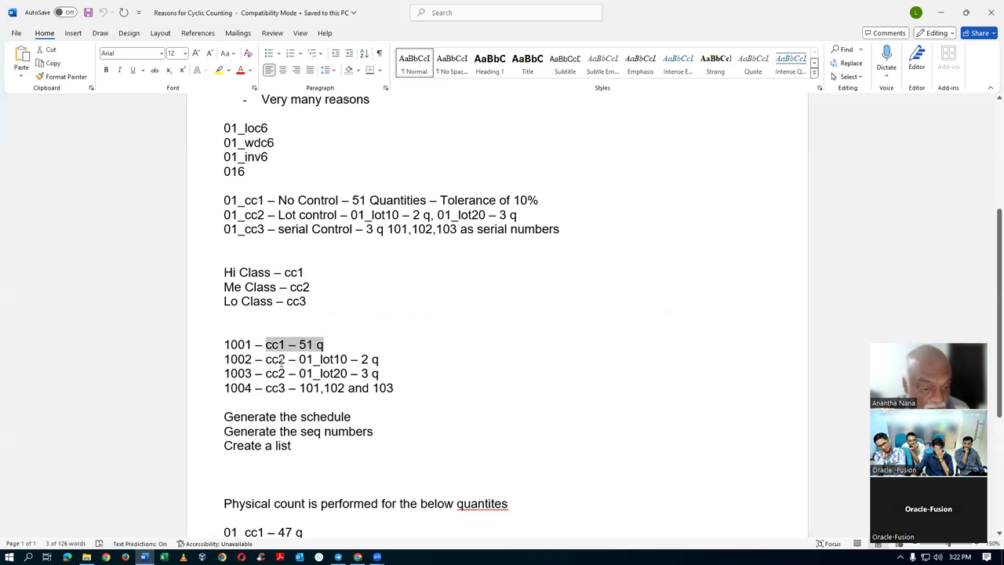
pyautogui.moveTo(269, 359); pyautogui.dragTo(379, 360)
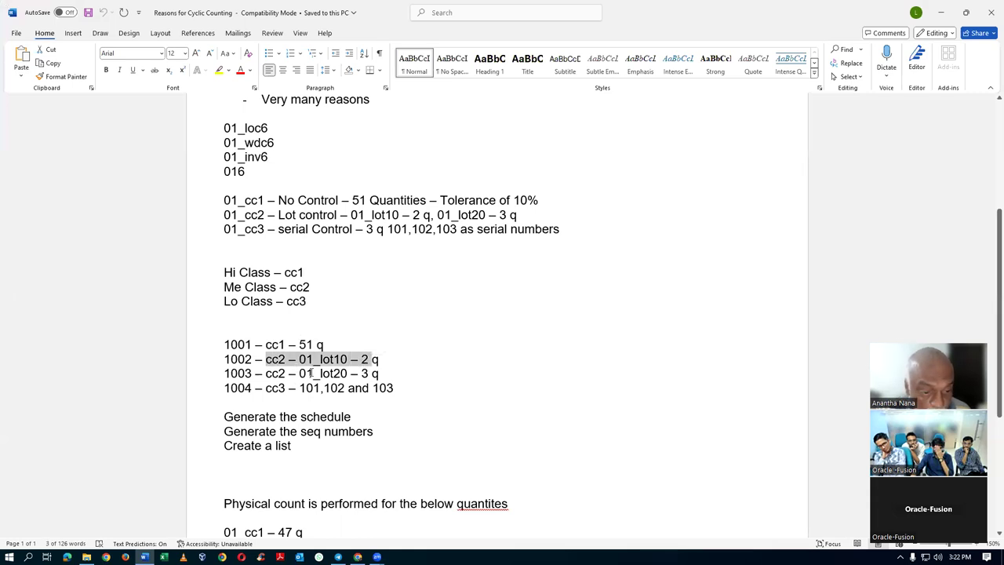
pyautogui.moveTo(313, 374); pyautogui.dragTo(378, 373)
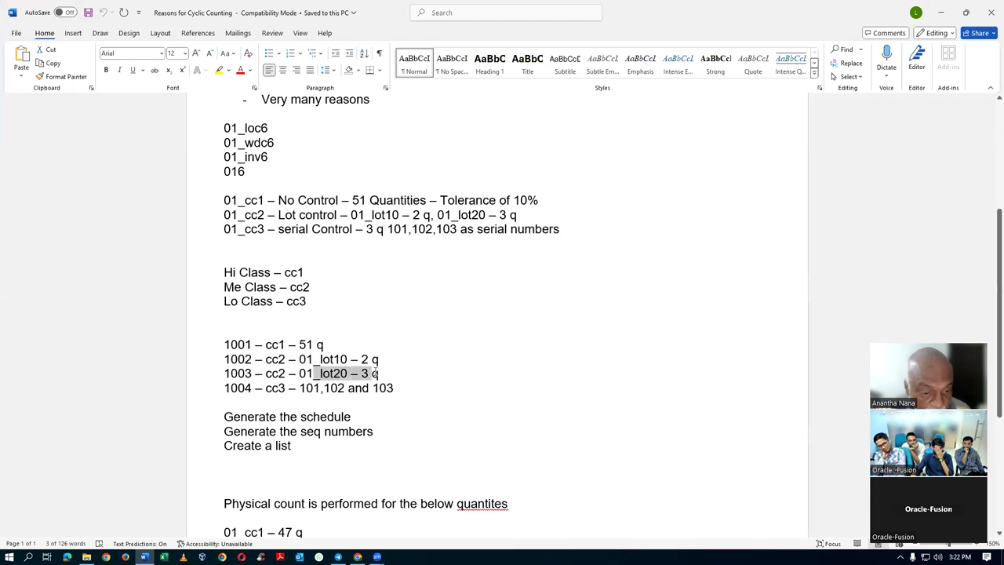
pyautogui.click(345, 388)
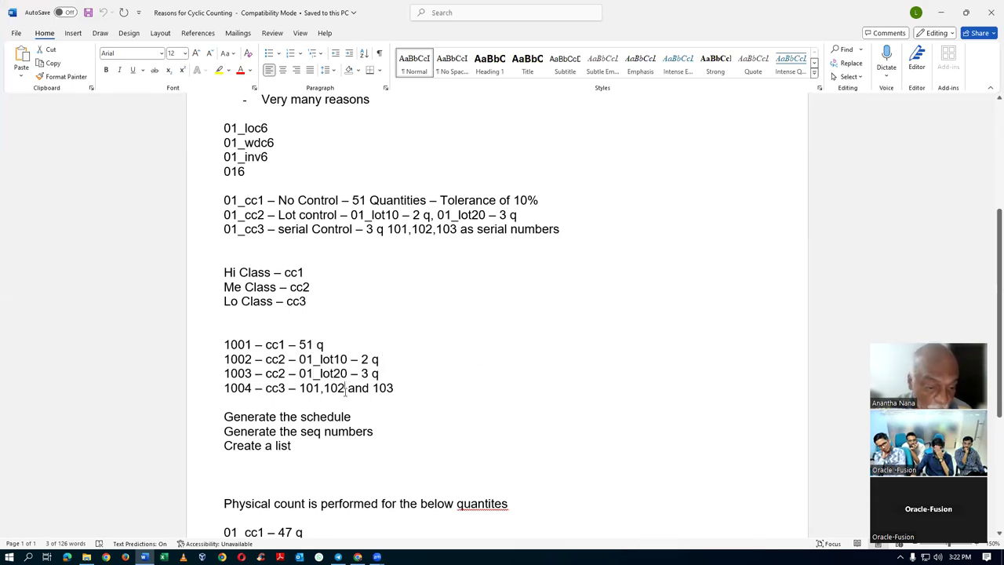
pyautogui.moveTo(289, 388); pyautogui.dragTo(395, 389)
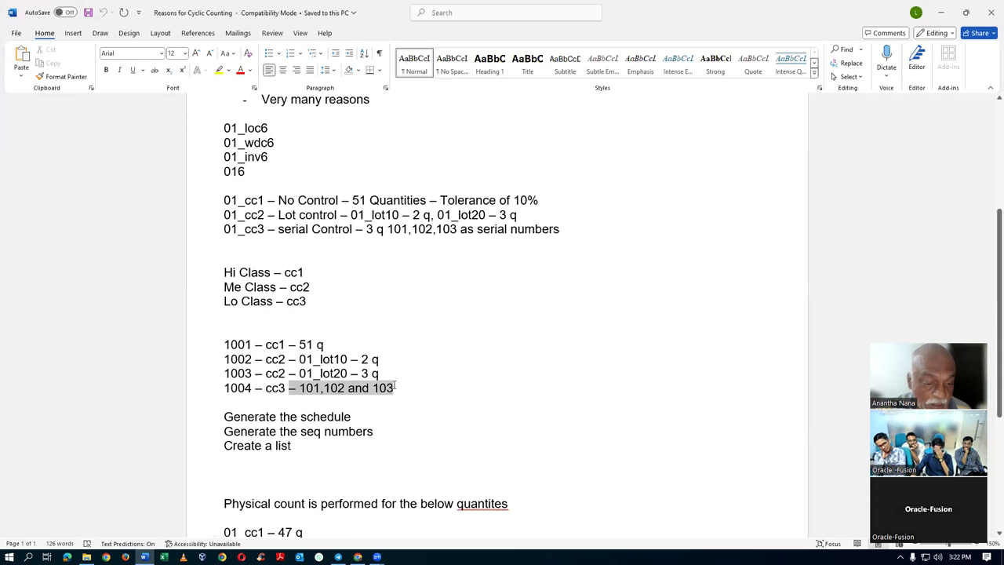
# Dismiss the confirmation that 3 count sequences are marked for recount.
pyautogui.hotkey('alt', 'Tab')
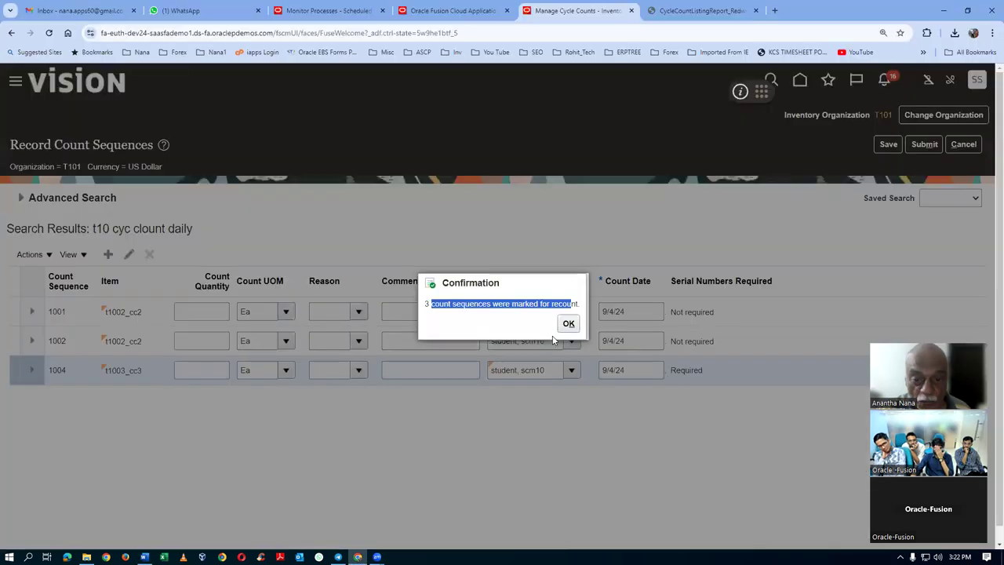
pyautogui.click(502, 324)
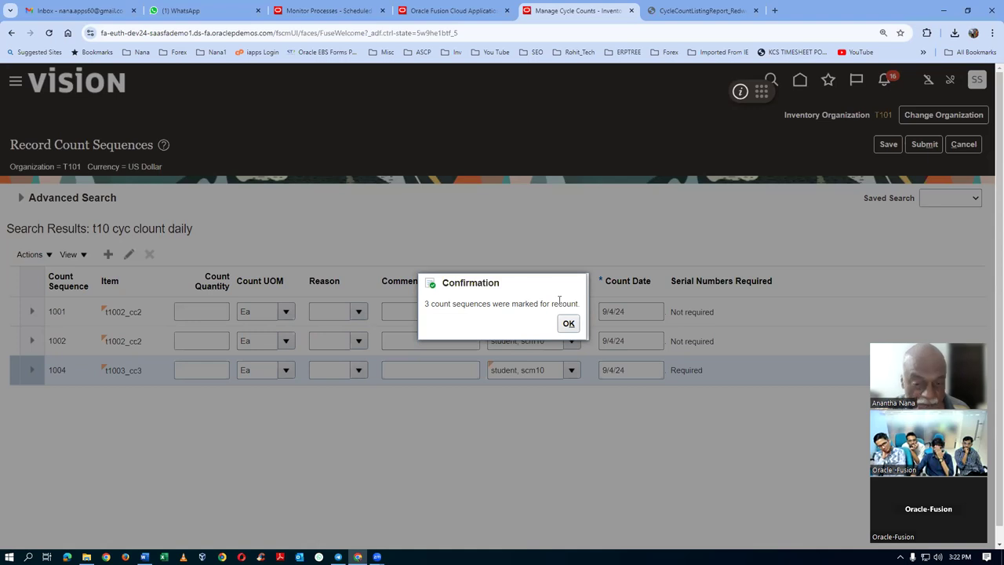
pyautogui.click(568, 323)
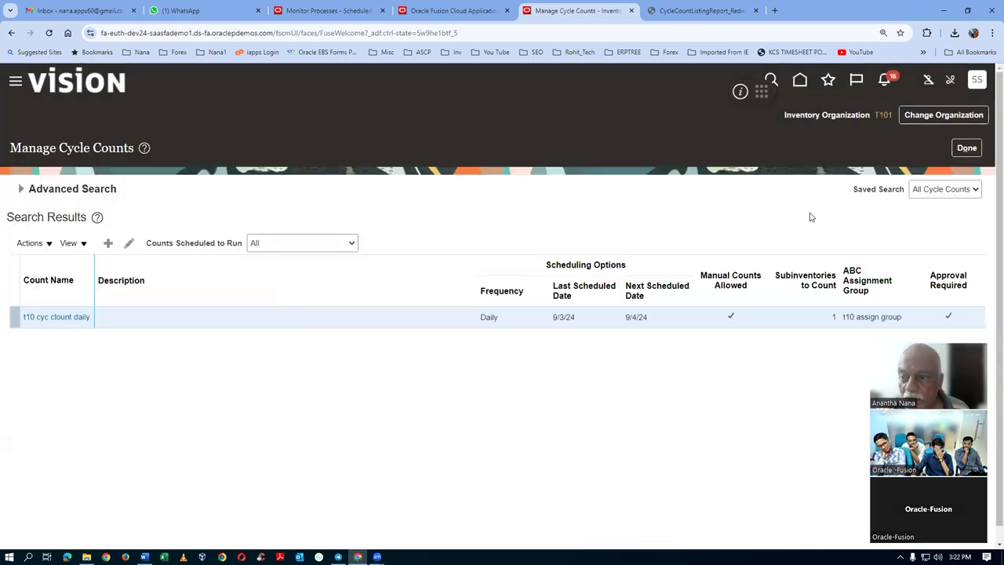
# Cancel the count sequence recording without saving and return to the Inventory Management overview.
pyautogui.click(697, 13)
pyautogui.click(568, 17)
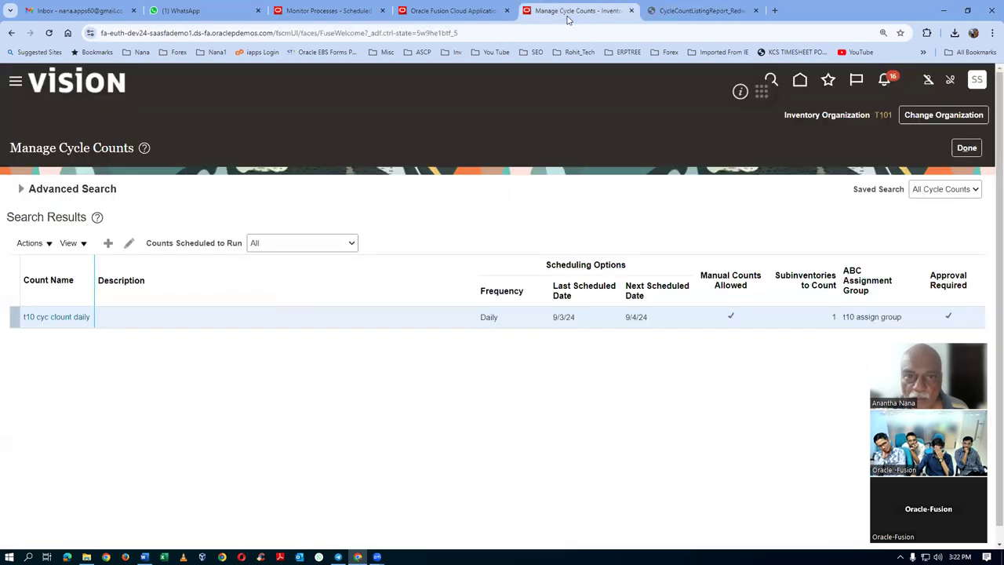
pyautogui.click(428, 11)
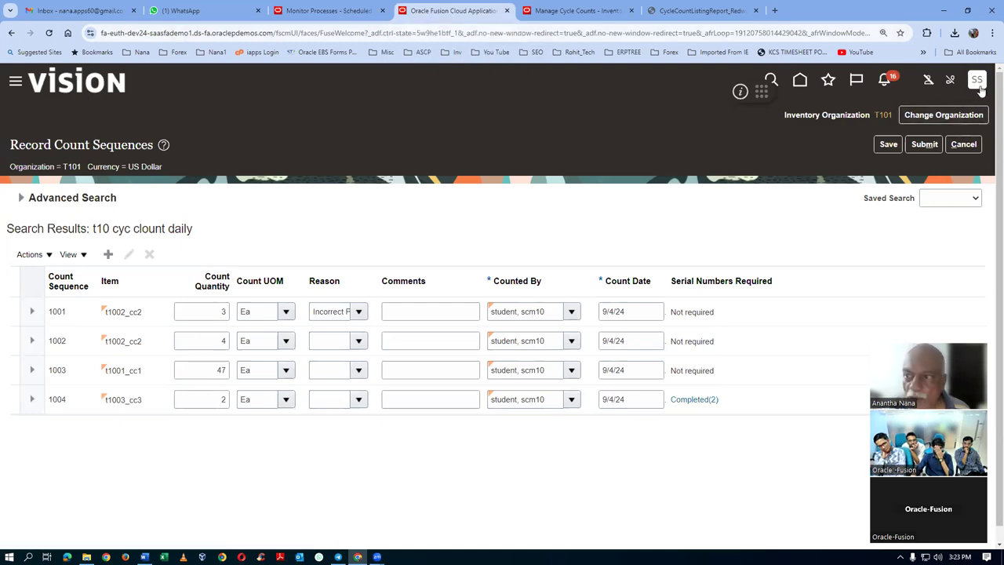
pyautogui.click(966, 148)
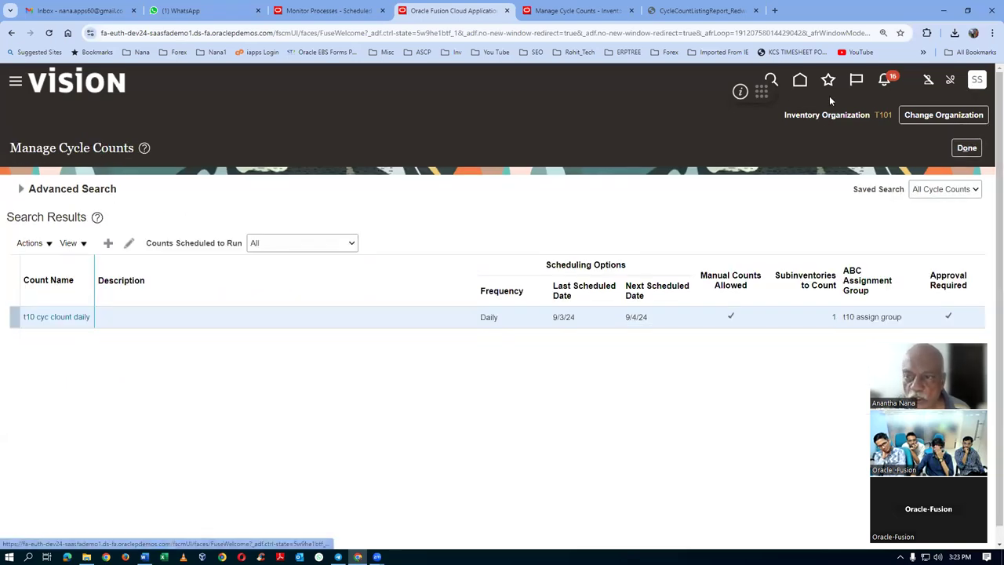
pyautogui.click(800, 81)
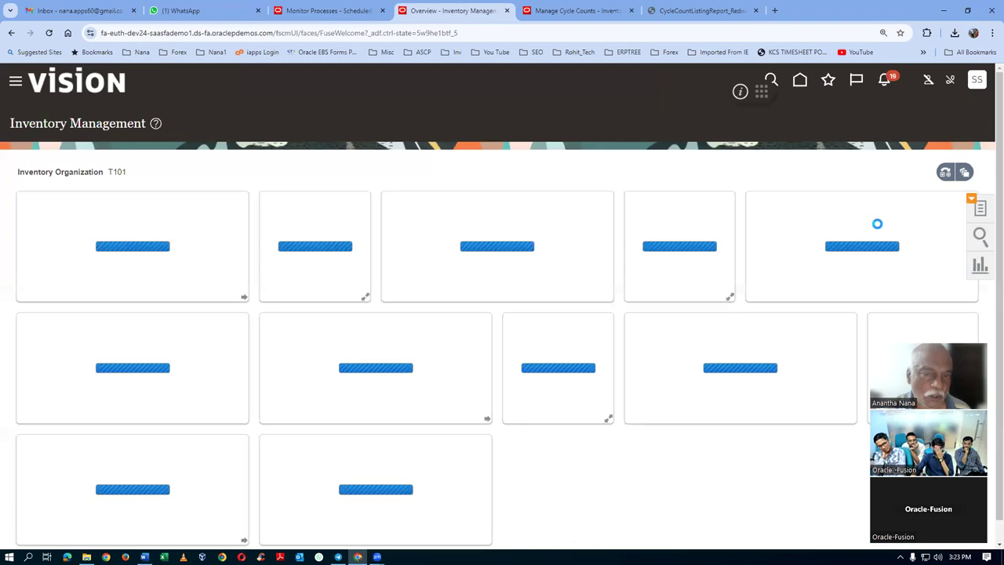
# Open Manage Item Quantities for organization T101 from the Inventory task list.
pyautogui.click(986, 217)
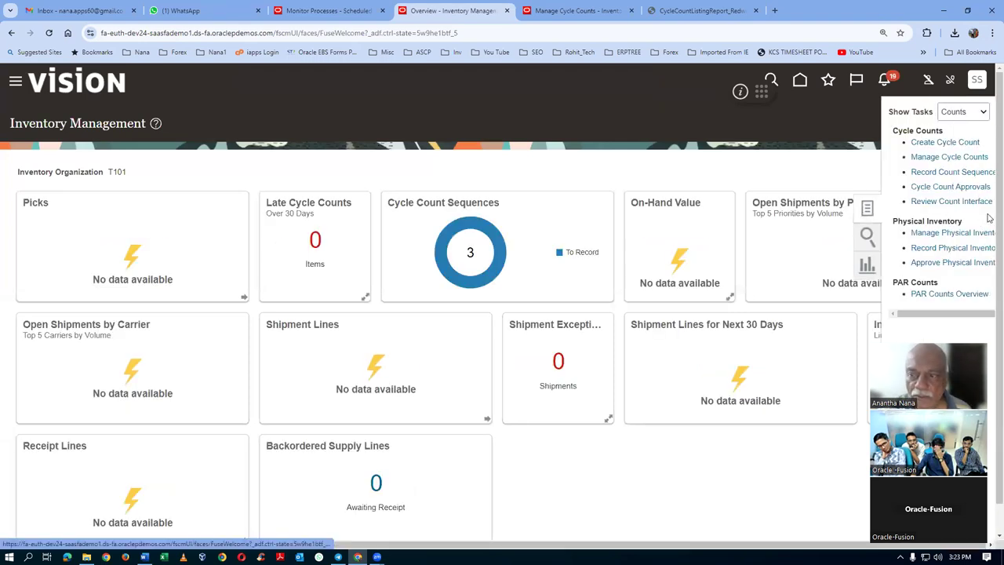
pyautogui.click(901, 112)
pyautogui.click(900, 128)
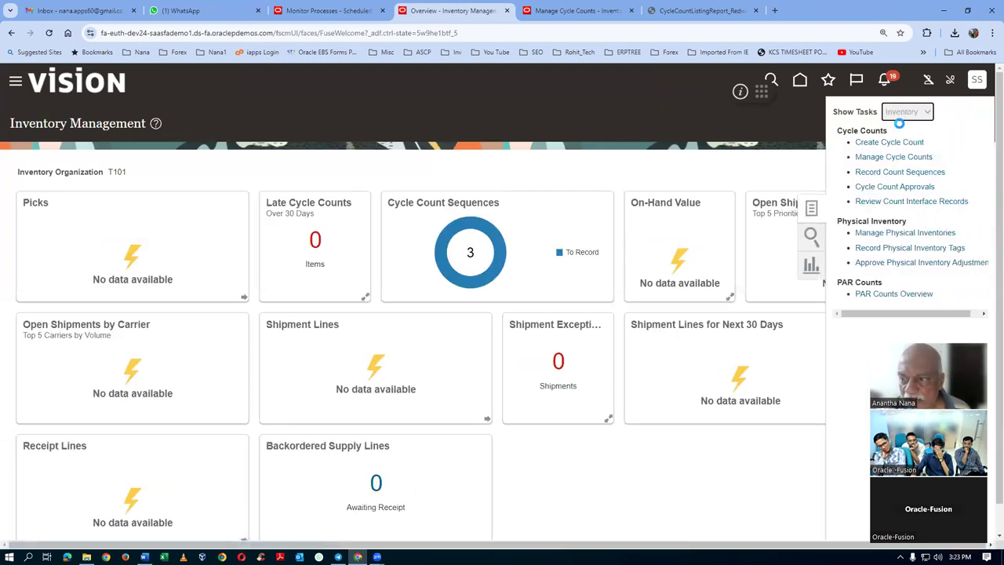
pyautogui.click(918, 142)
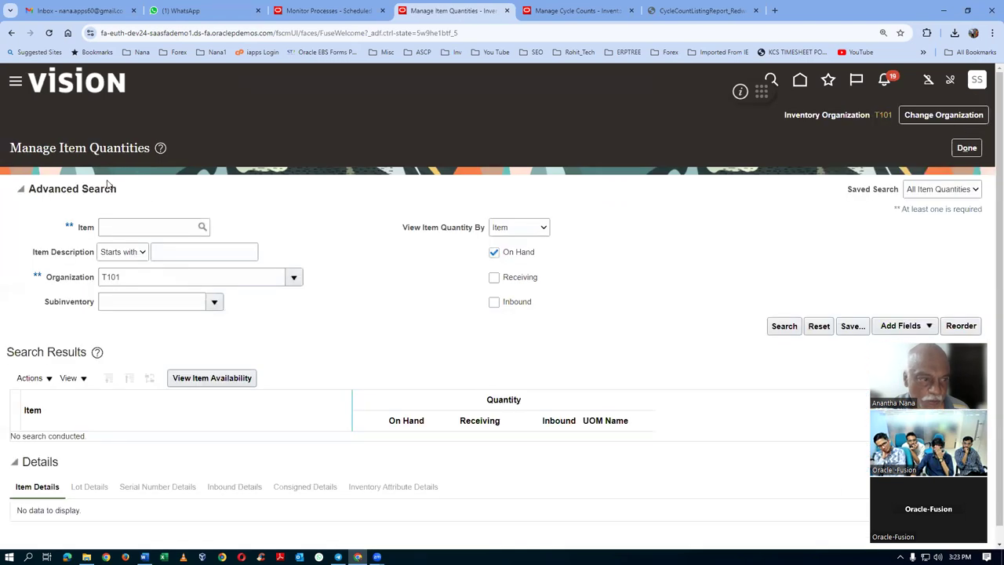
# Search item quantities and view on-hand details for t1002_cc2, t1003_cc3, t1004_cc4 and t1001_cc1.
pyautogui.click(784, 326)
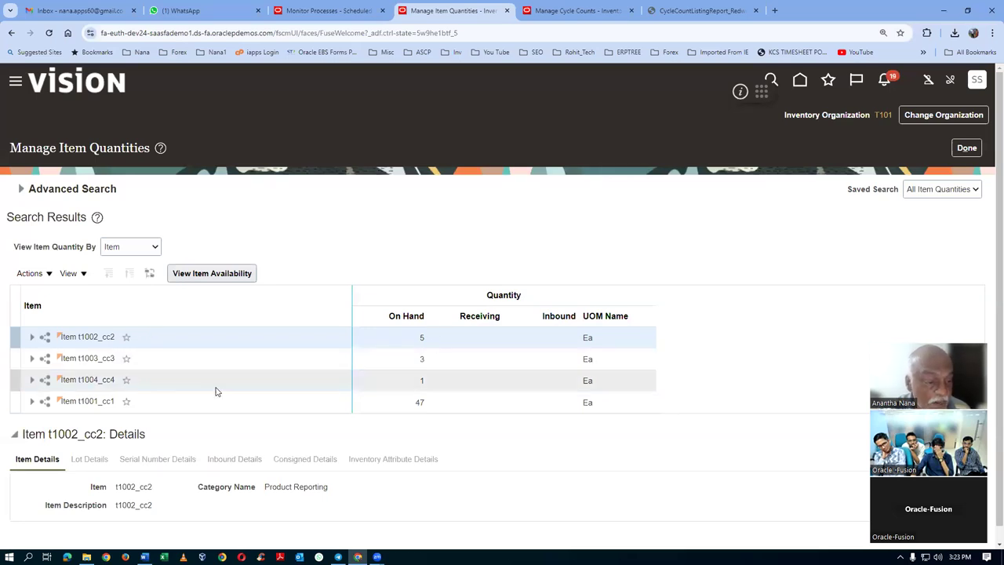
pyautogui.click(164, 363)
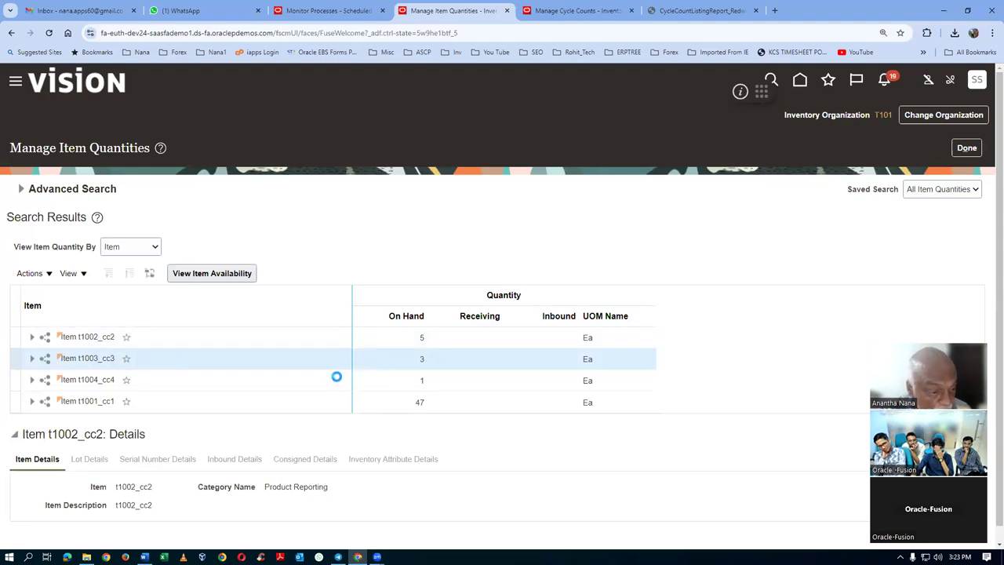
pyautogui.click(162, 386)
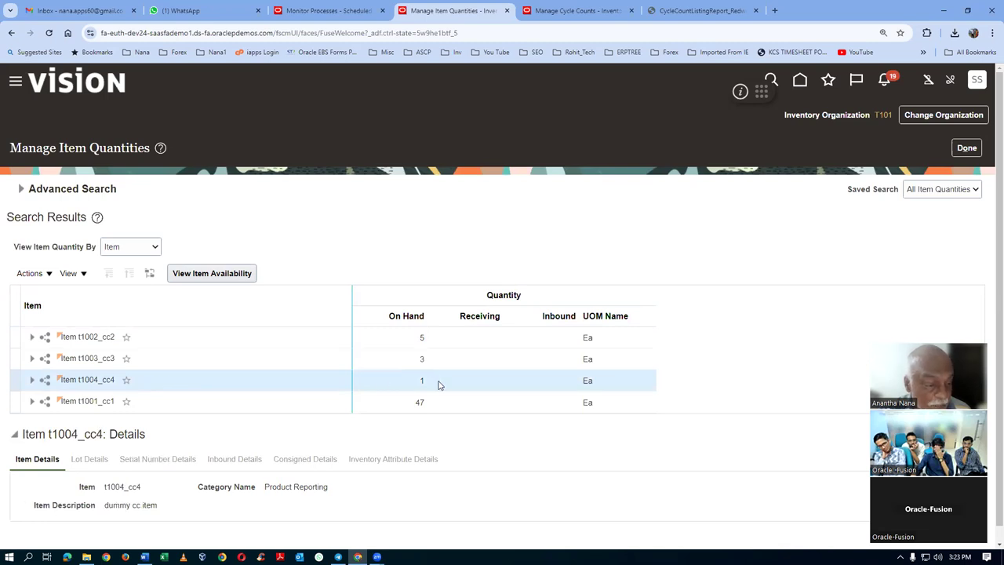
pyautogui.click(162, 403)
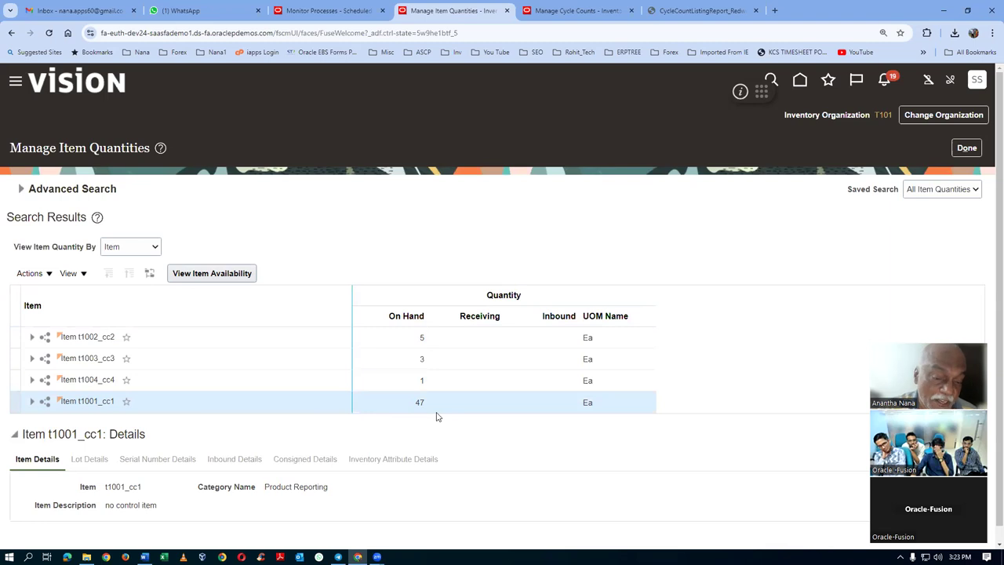
pyautogui.click(194, 344)
pyautogui.click(194, 358)
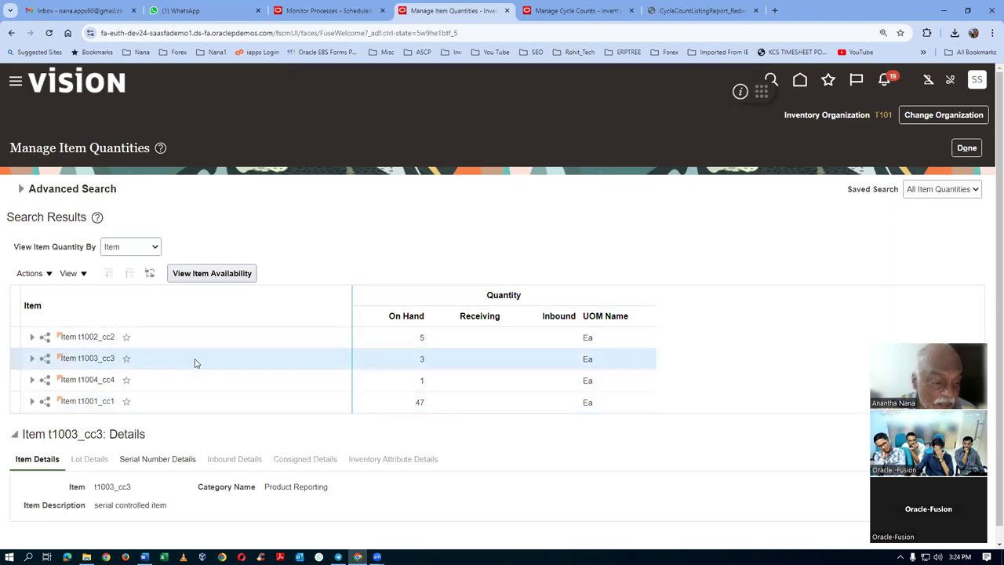
pyautogui.click(159, 401)
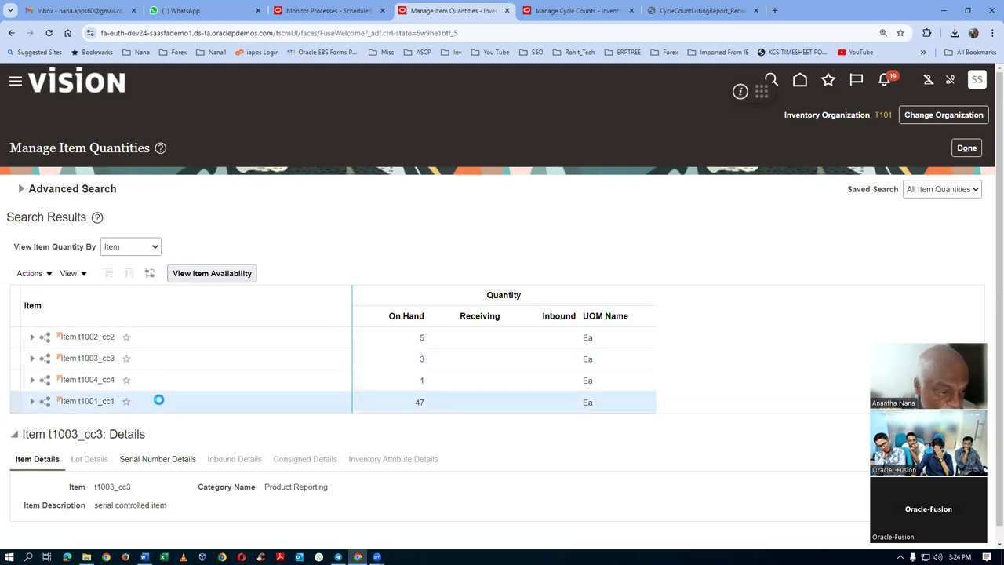
pyautogui.click(164, 358)
pyautogui.click(158, 337)
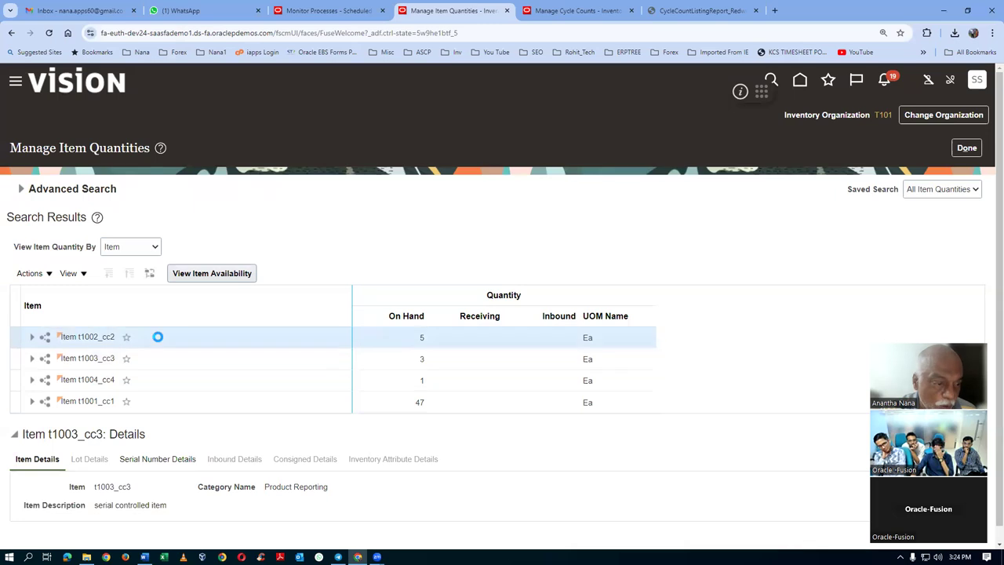
pyautogui.click(208, 357)
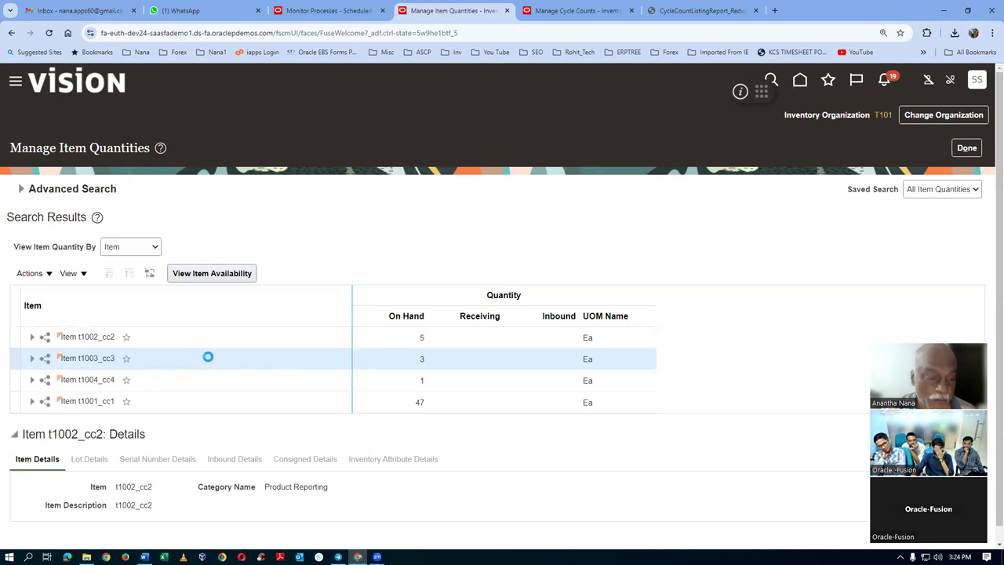
# Rerun the item quantity search and bring up the CycleCountListingReport PDF.
pyautogui.click(581, 20)
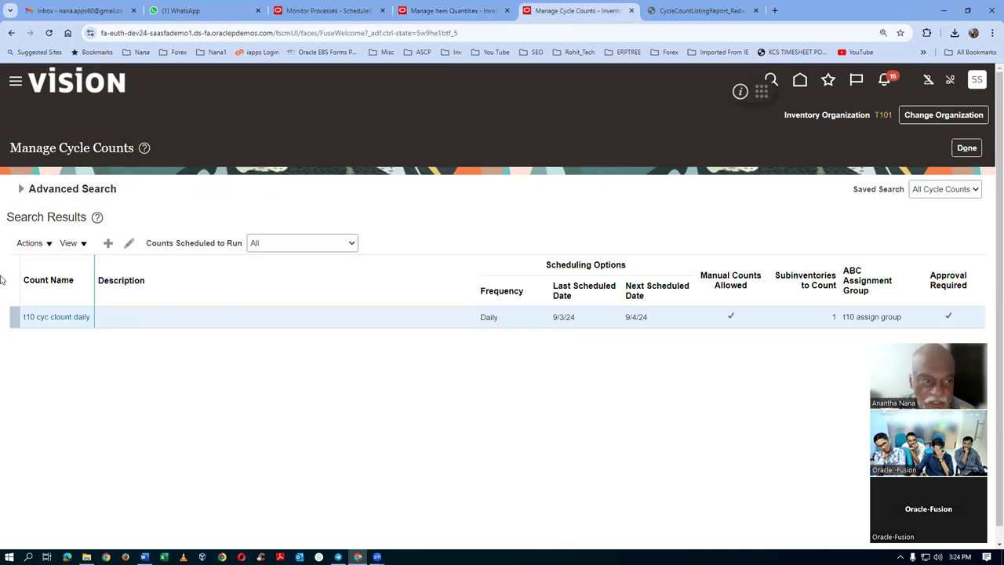
pyautogui.click(22, 189)
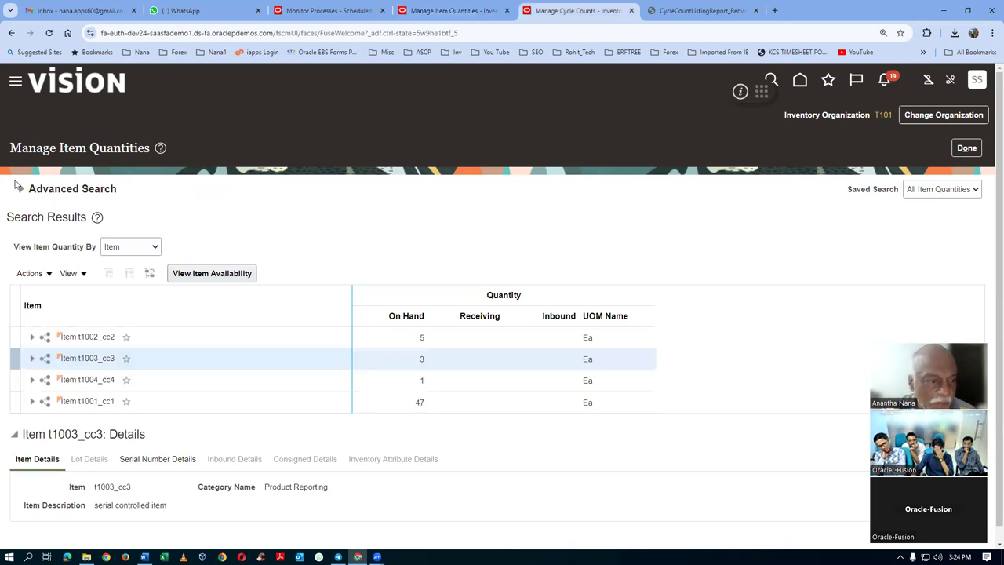
pyautogui.click(20, 189)
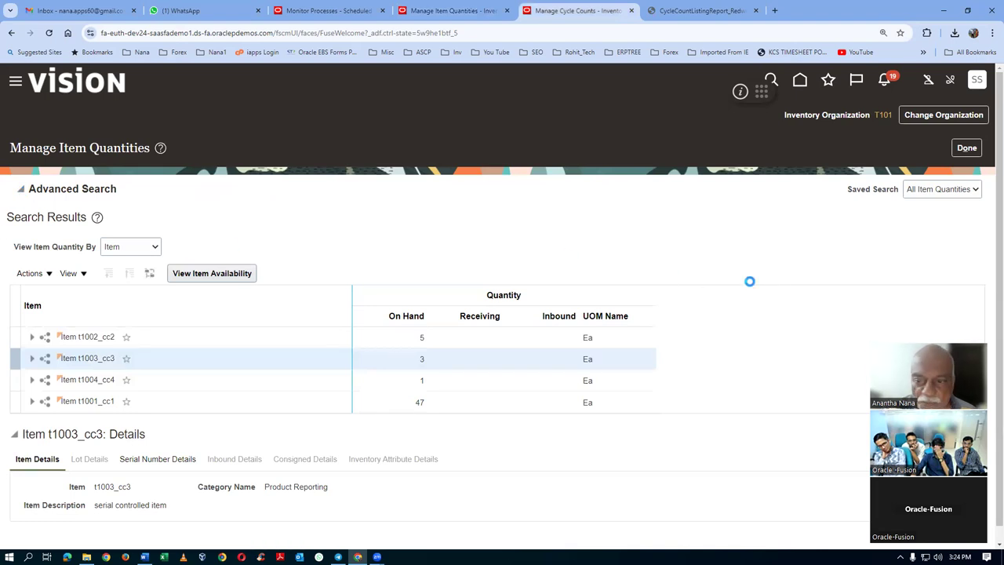
pyautogui.click(784, 326)
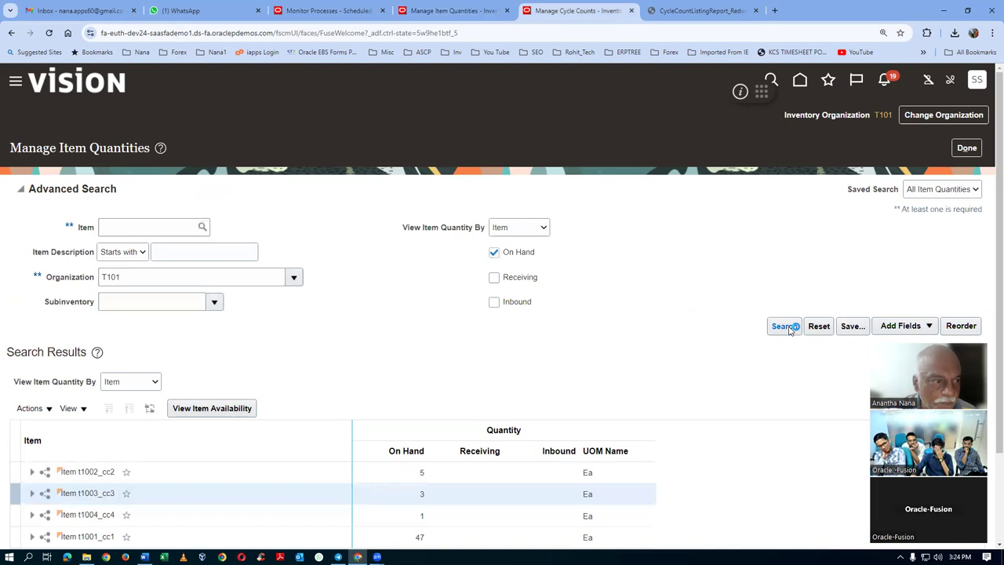
pyautogui.click(690, 11)
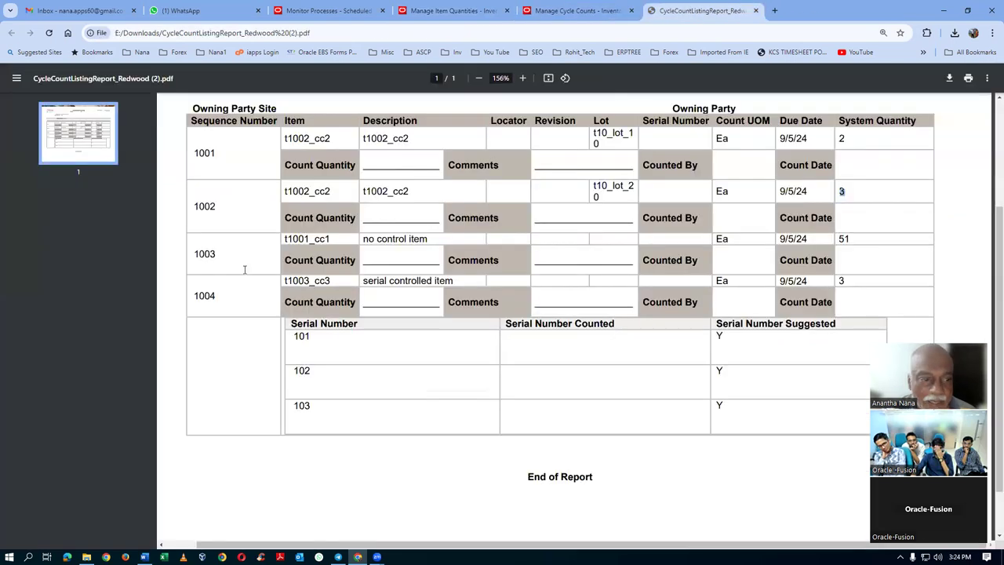
# Close item quantities and open Manage Cycle Counts from the cycle count tasks.
pyautogui.click(443, 11)
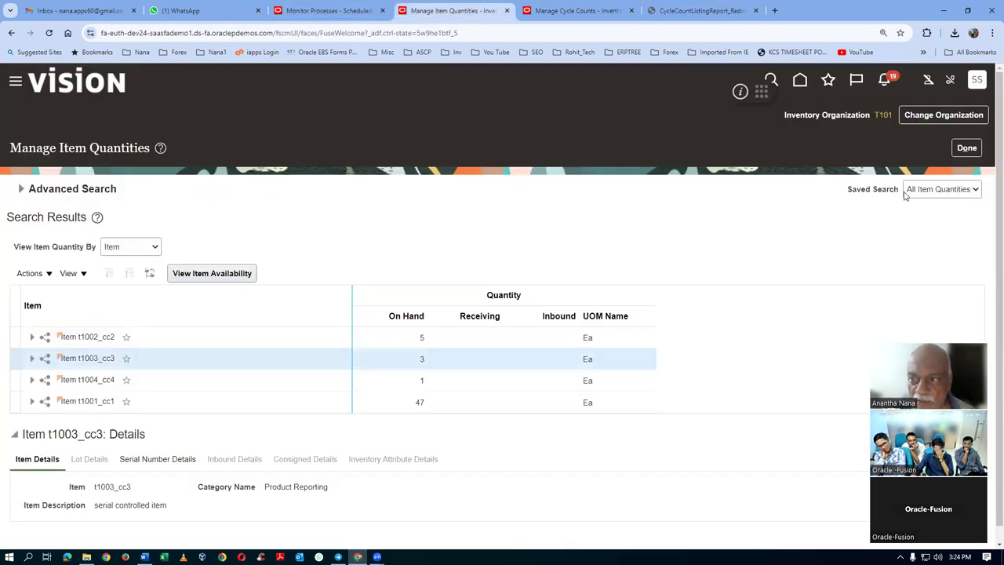
pyautogui.click(964, 149)
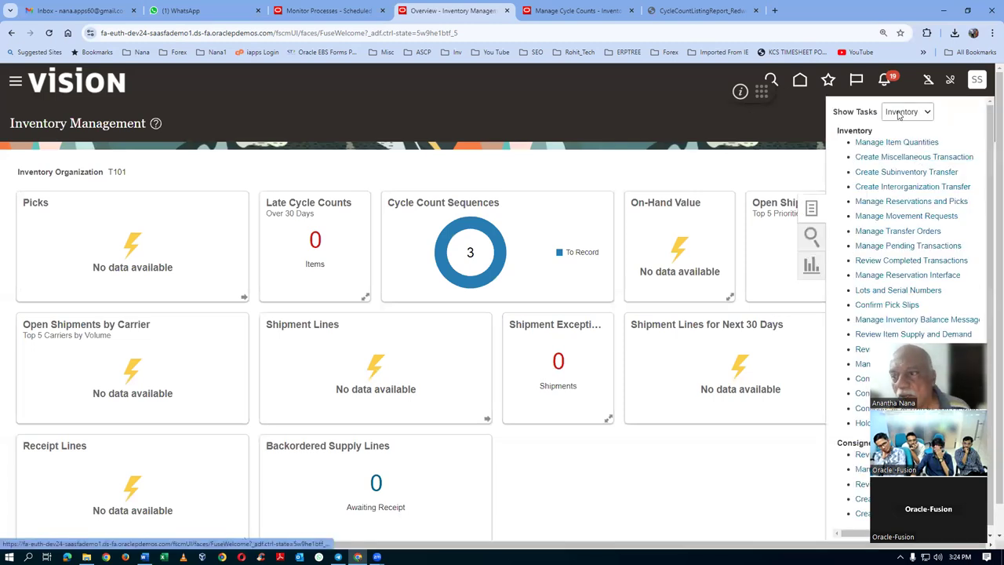
pyautogui.click(904, 111)
pyautogui.click(896, 141)
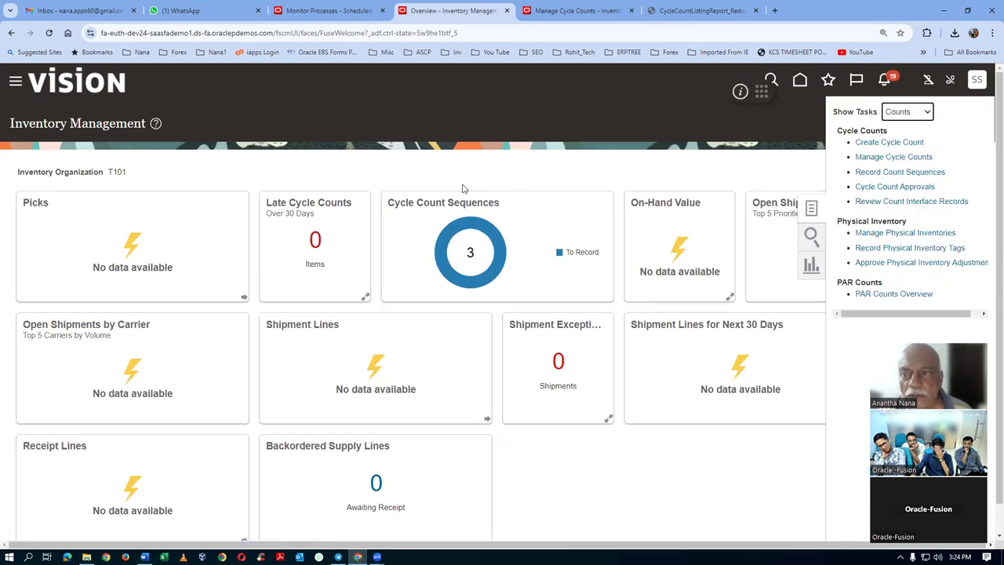
pyautogui.click(894, 157)
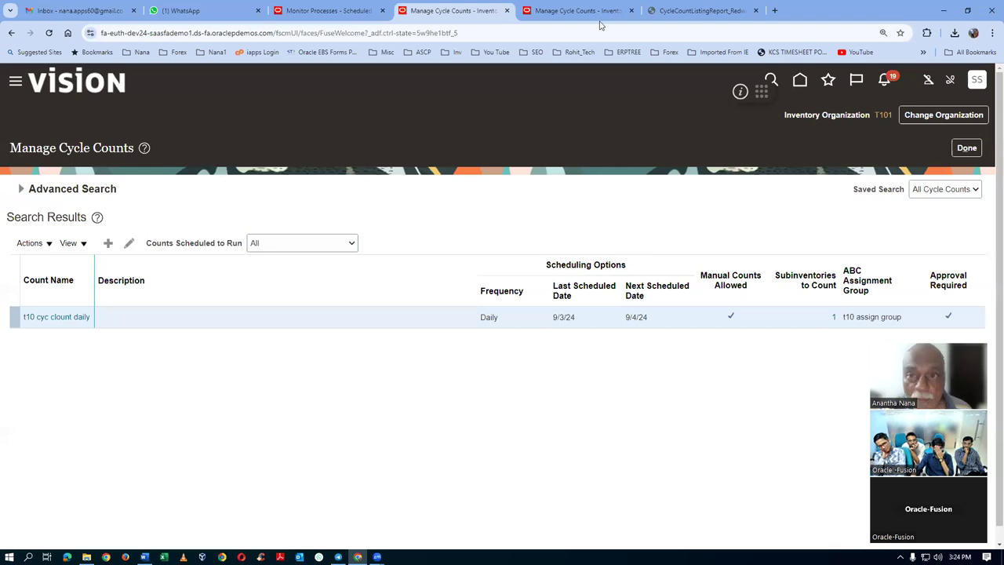
# Highlight sequences 1001 through 1004 in the cycle count listing report.
pyautogui.click(702, 11)
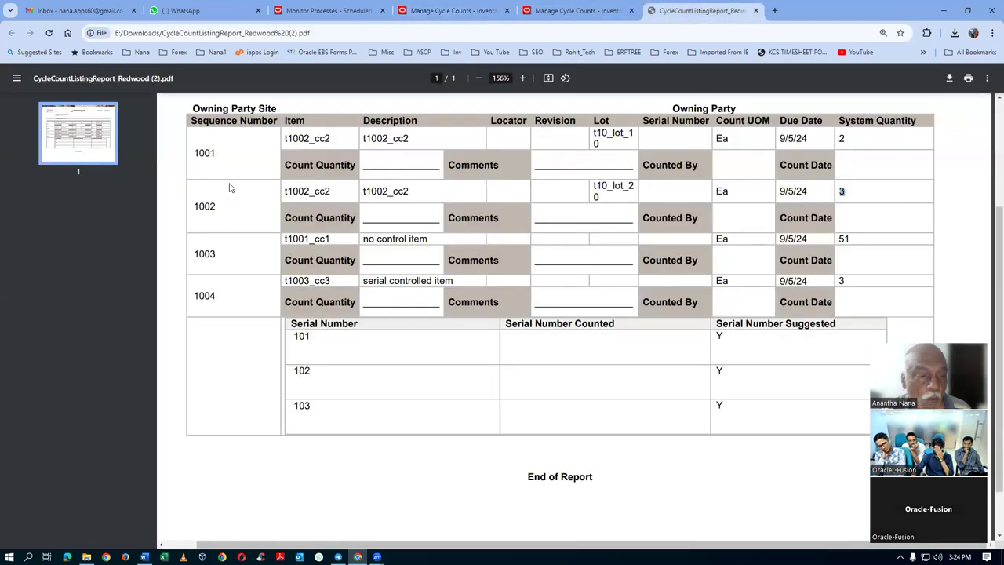
pyautogui.moveTo(195, 154); pyautogui.dragTo(216, 155)
pyautogui.moveTo(196, 208); pyautogui.dragTo(230, 205)
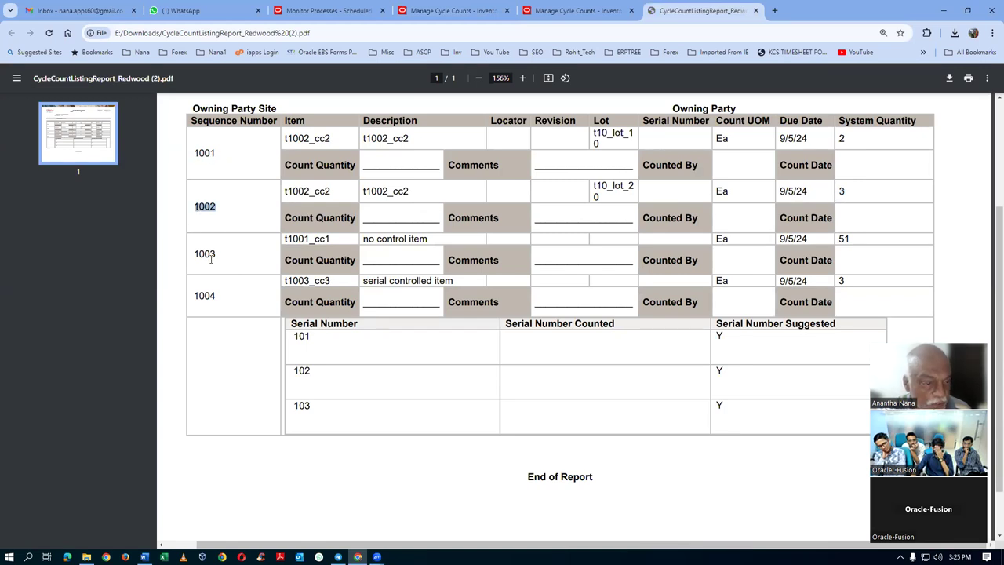
pyautogui.moveTo(193, 254); pyautogui.dragTo(231, 252)
pyautogui.moveTo(195, 297); pyautogui.dragTo(220, 297)
pyautogui.click(227, 153)
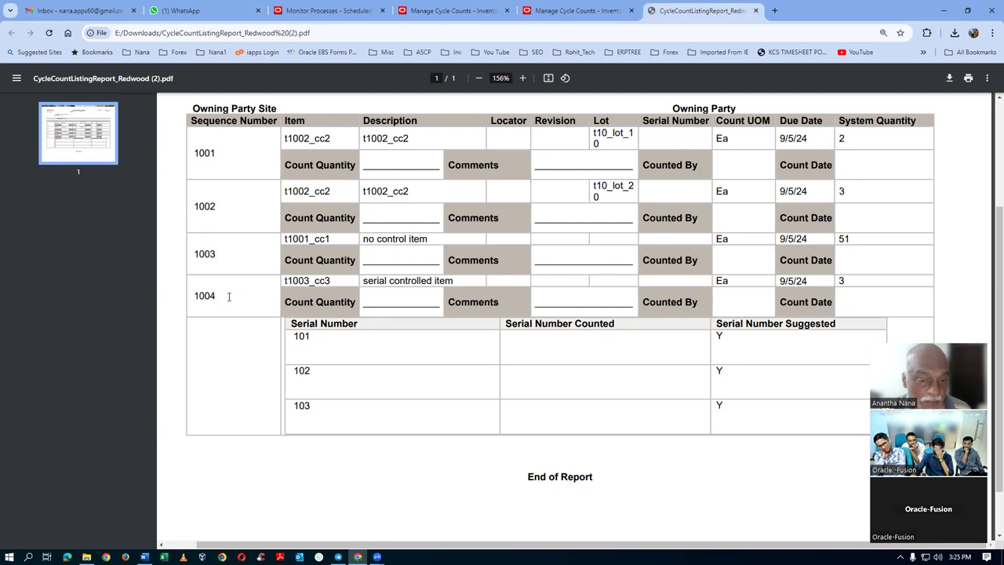
# Cross-check item quantities against the report, then open Actions for the t10 cyc clount daily count.
pyautogui.click(590, 16)
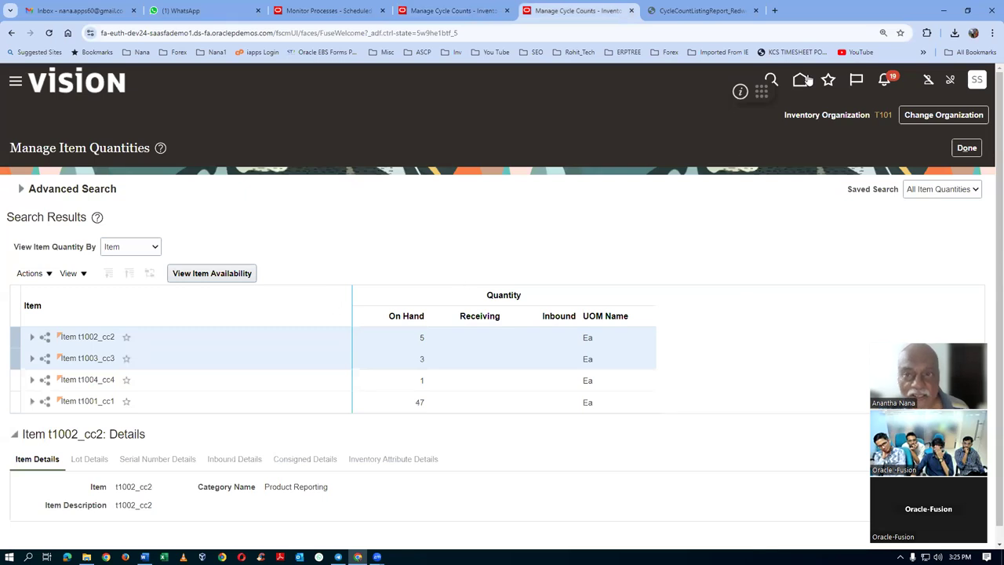
pyautogui.click(702, 13)
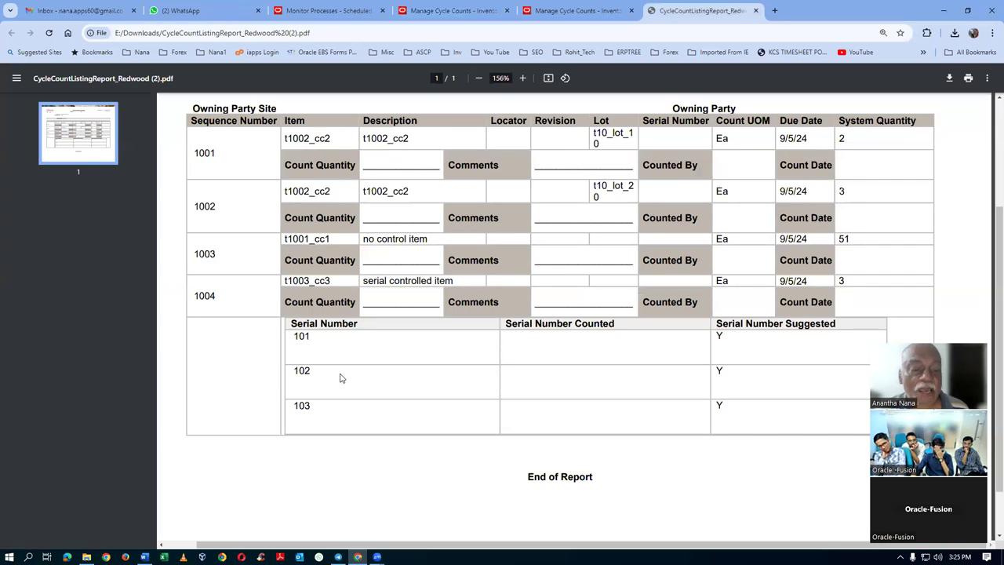
pyautogui.click(576, 11)
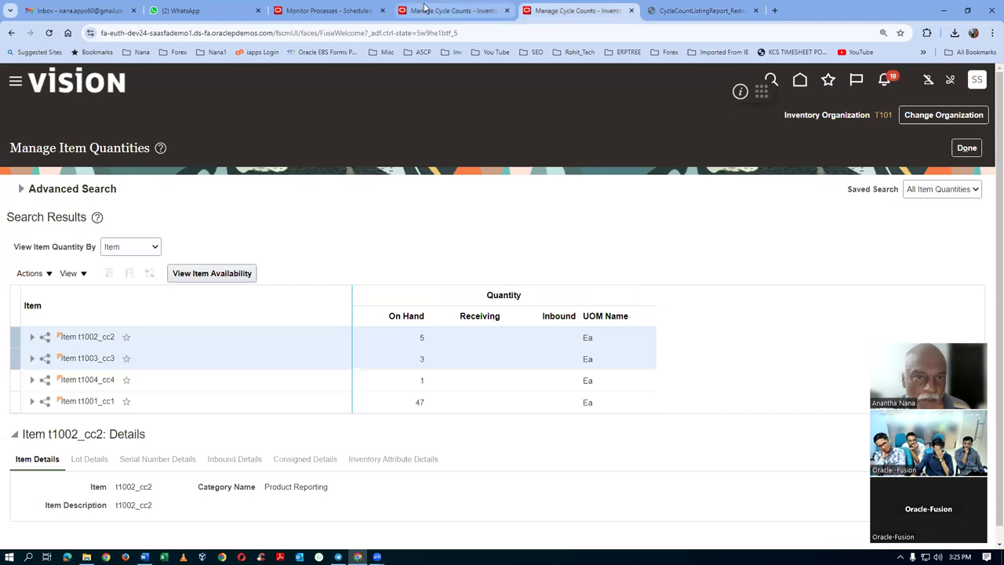
pyautogui.click(427, 10)
pyautogui.click(25, 249)
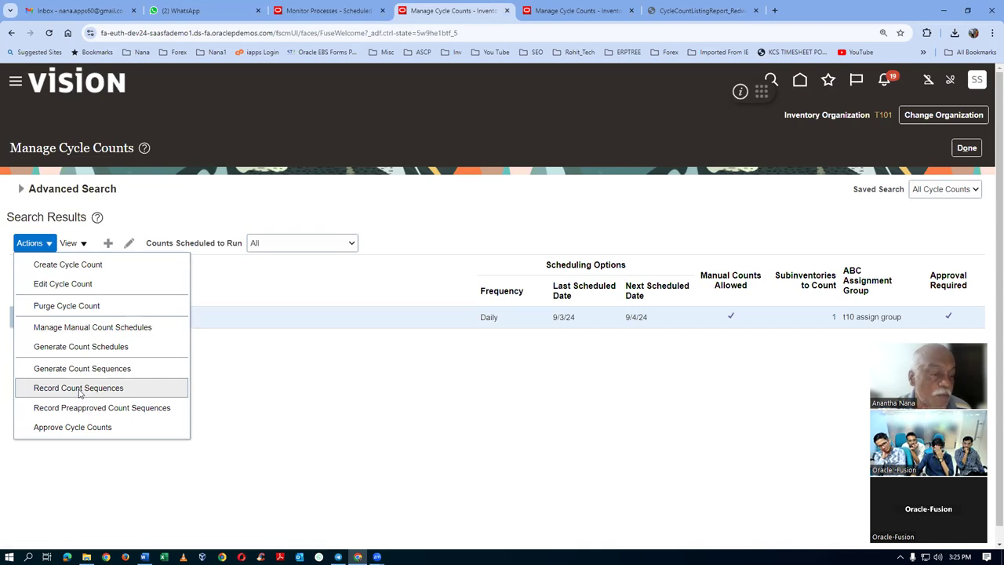
# Enter recount quantities 2, 4 and 2 for sequences 1001, 1002 and 1004, then open 1004's serial numbers.
pyautogui.click(79, 387)
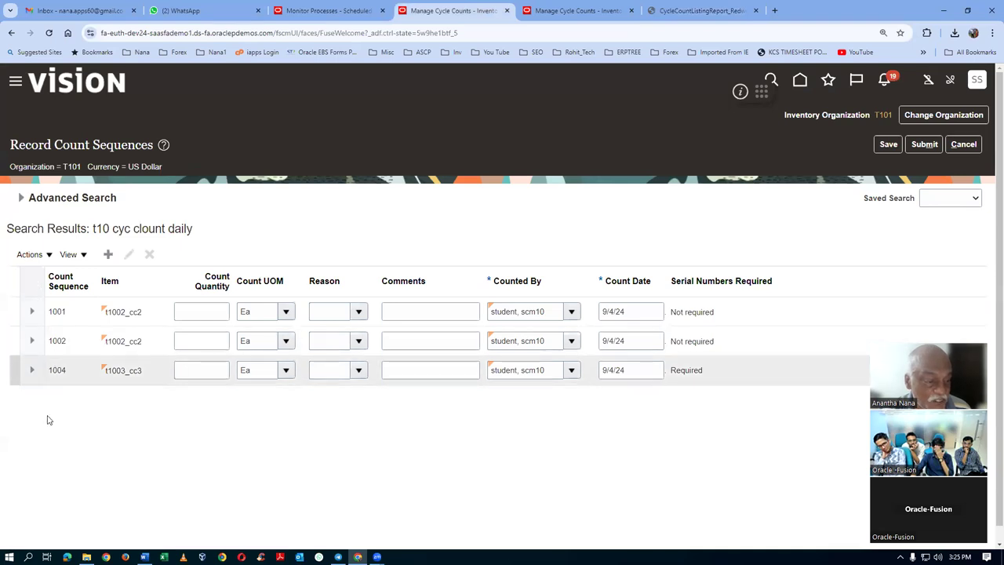
pyautogui.click(180, 314)
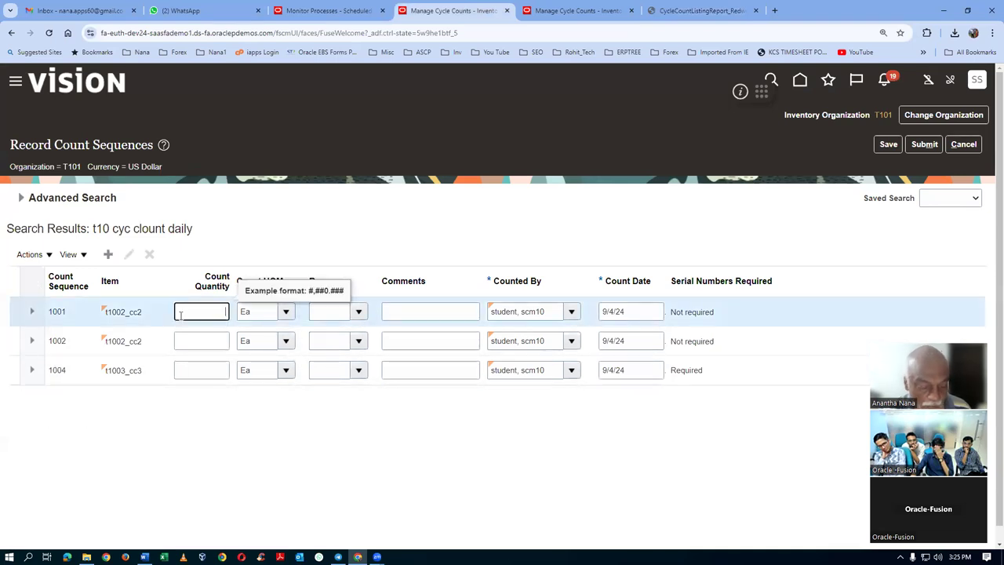
pyautogui.write('2')
pyautogui.click(202, 339)
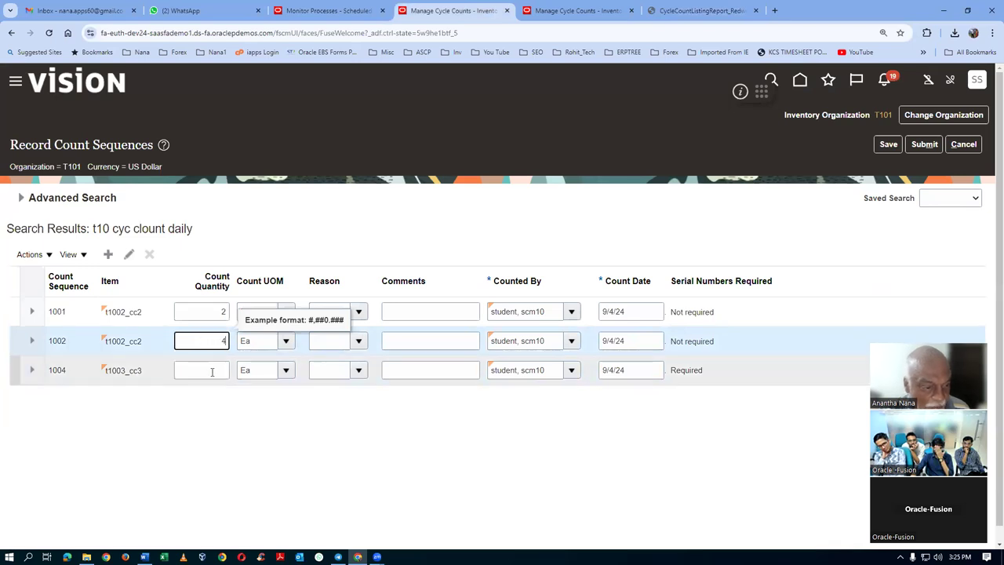
pyautogui.click(197, 369)
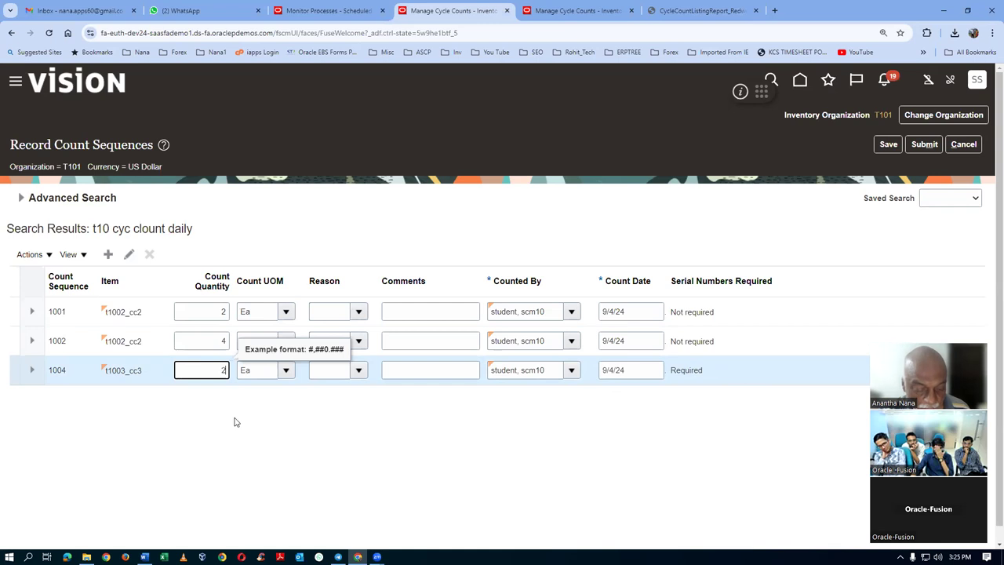
pyautogui.write('2')
pyautogui.press('Tab')
pyautogui.click(702, 371)
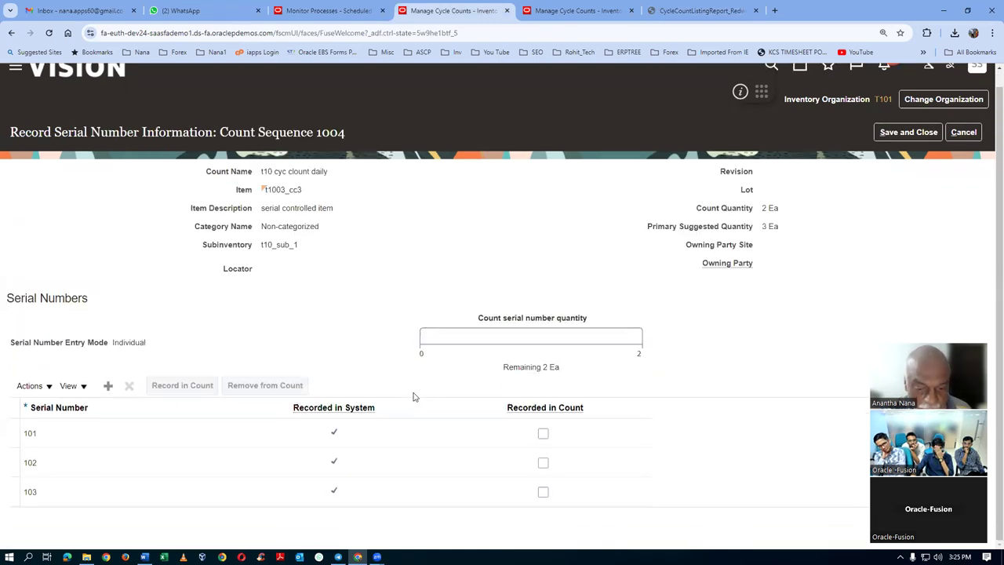
# Tick serials 101 and 103 as counted for sequence 1004 and save, leaving 0 Ea remaining.
pyautogui.click(543, 433)
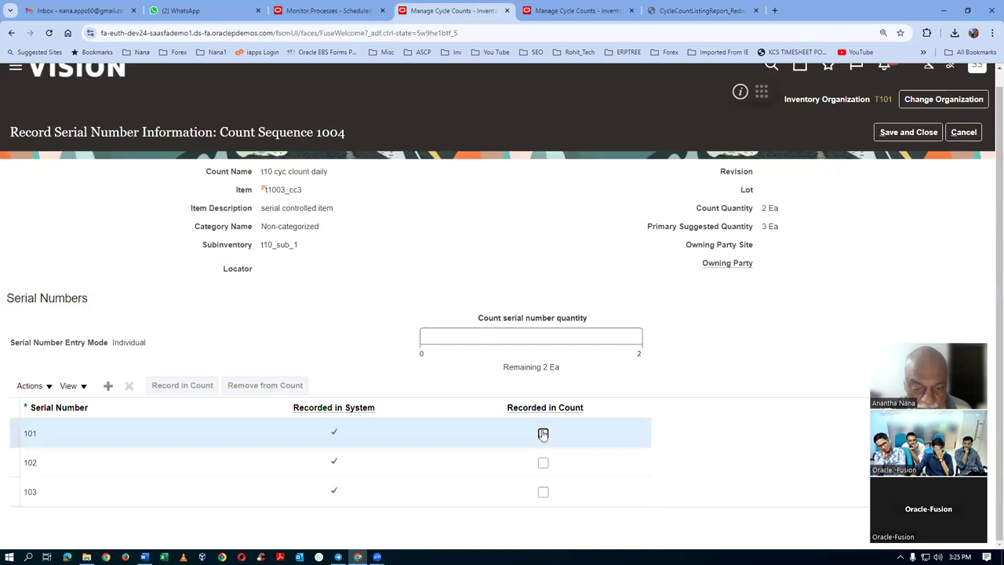
pyautogui.click(543, 493)
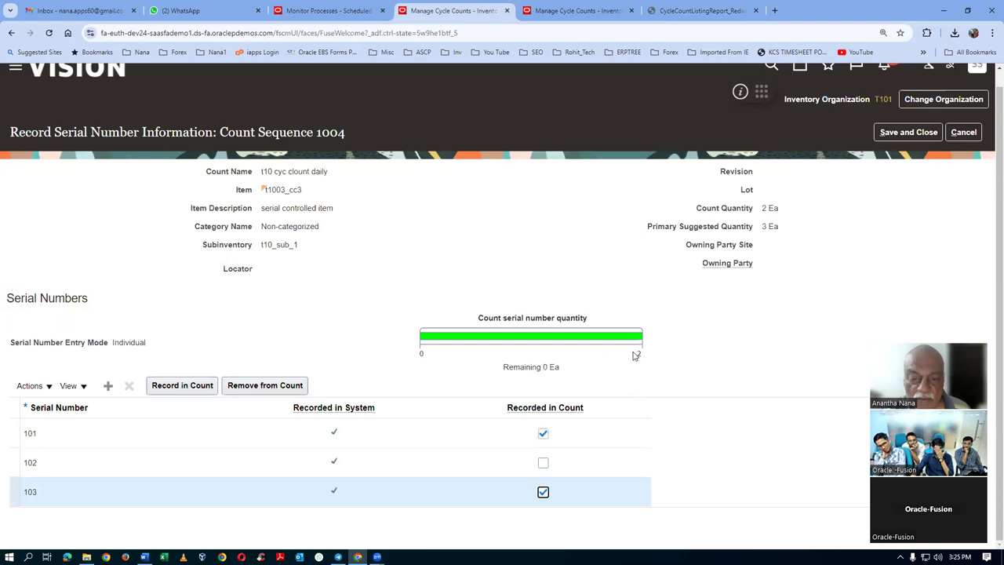
pyautogui.click(922, 133)
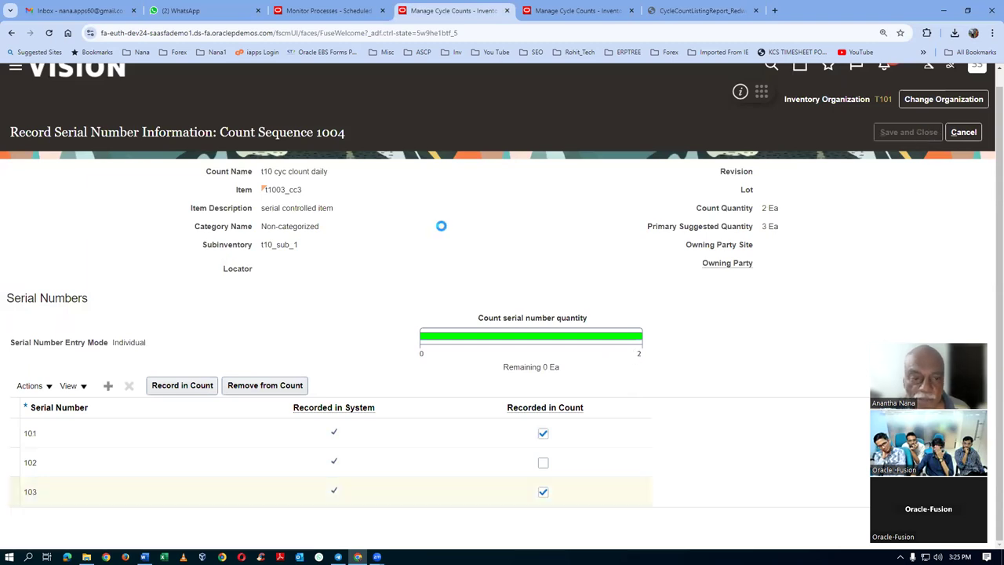
pyautogui.click(217, 309)
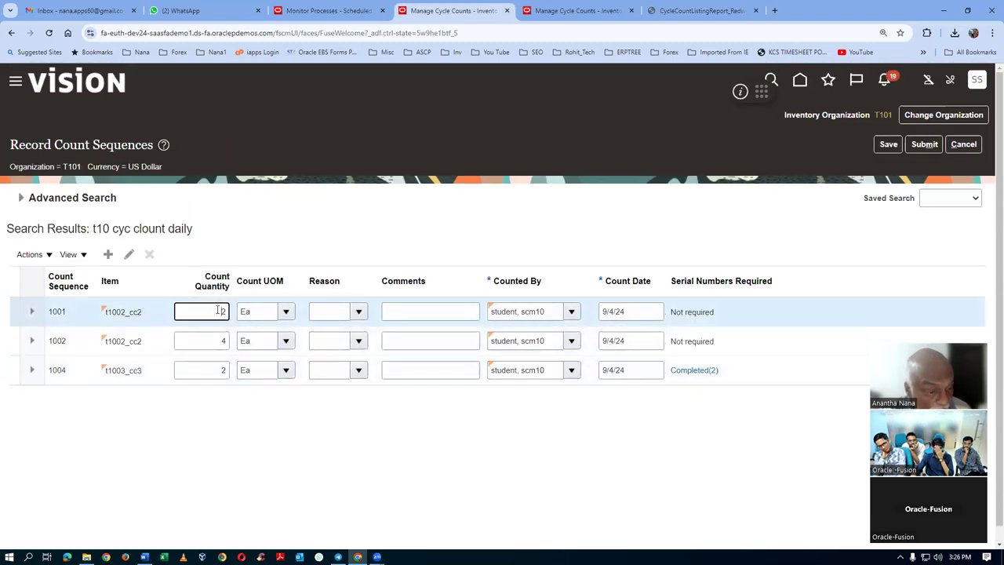
pyautogui.doubleClick(217, 309)
pyautogui.click(218, 341)
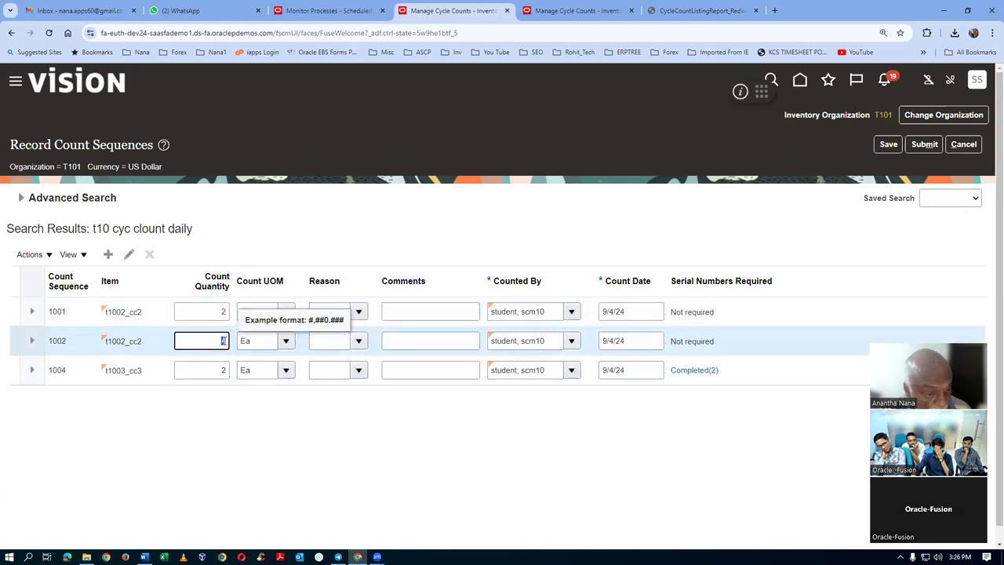
pyautogui.click(223, 371)
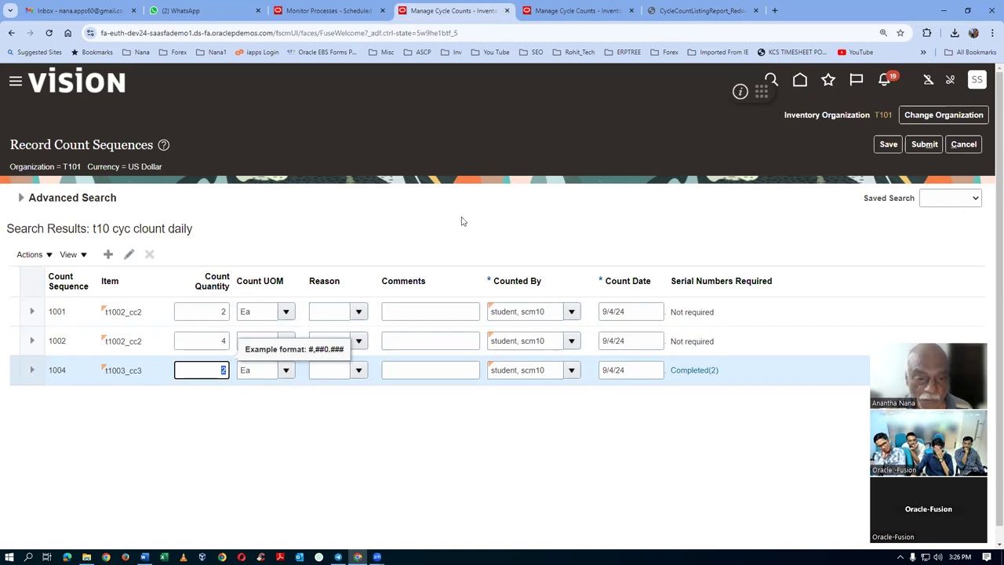
pyautogui.click(524, 224)
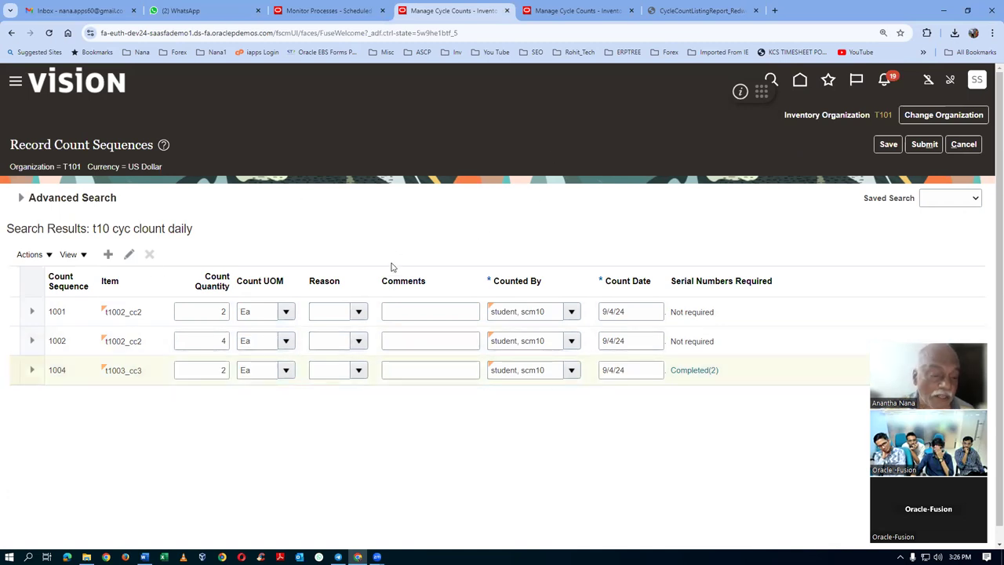
# Submit the recorded counts, sending two count sequences for approval, and acknowledge the confirmation.
pyautogui.click(924, 145)
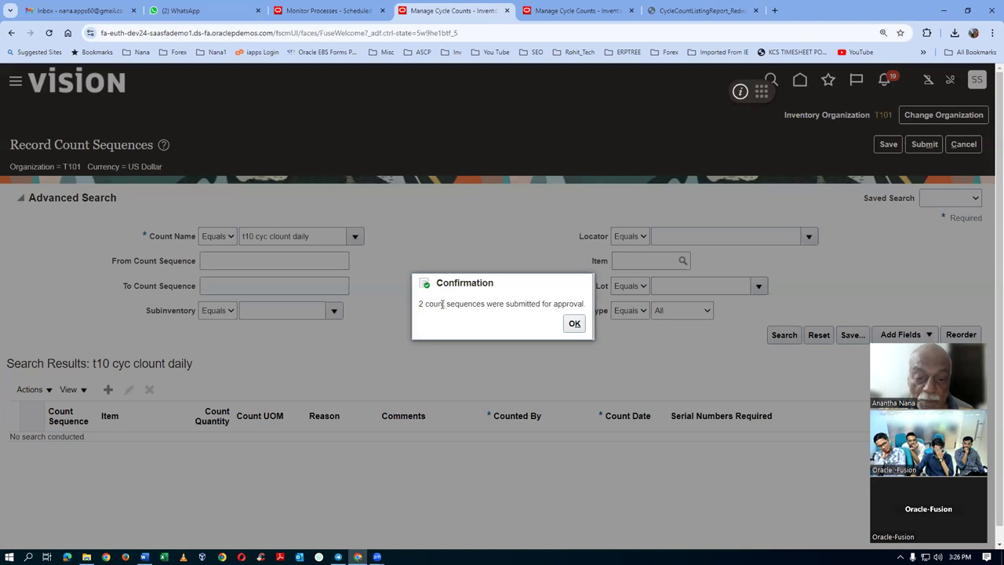
pyautogui.moveTo(420, 305); pyautogui.dragTo(588, 310)
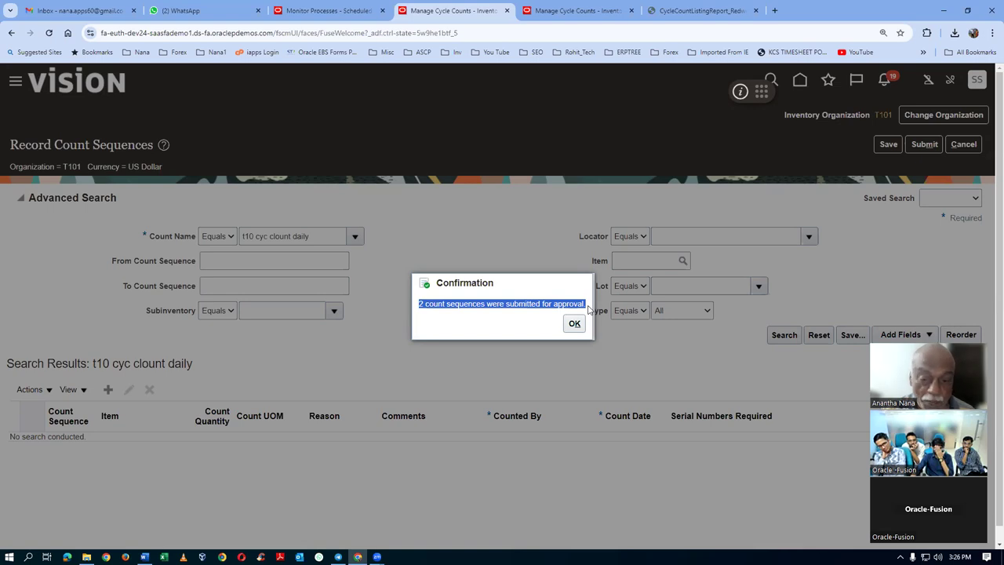
pyautogui.click(574, 323)
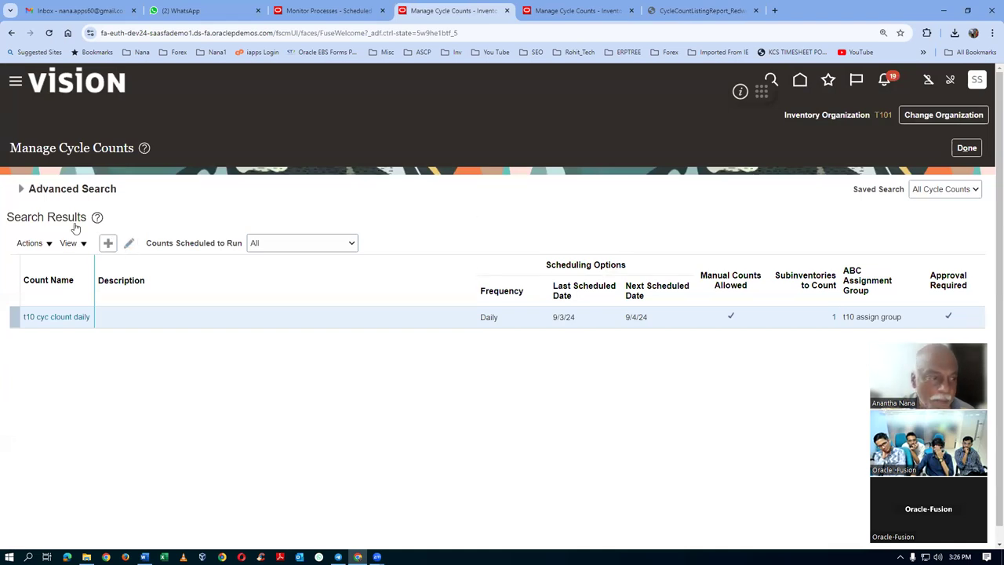
# Open Approve Cycle Counts for t10_child_1 from the cycle count Actions menu.
pyautogui.click(36, 246)
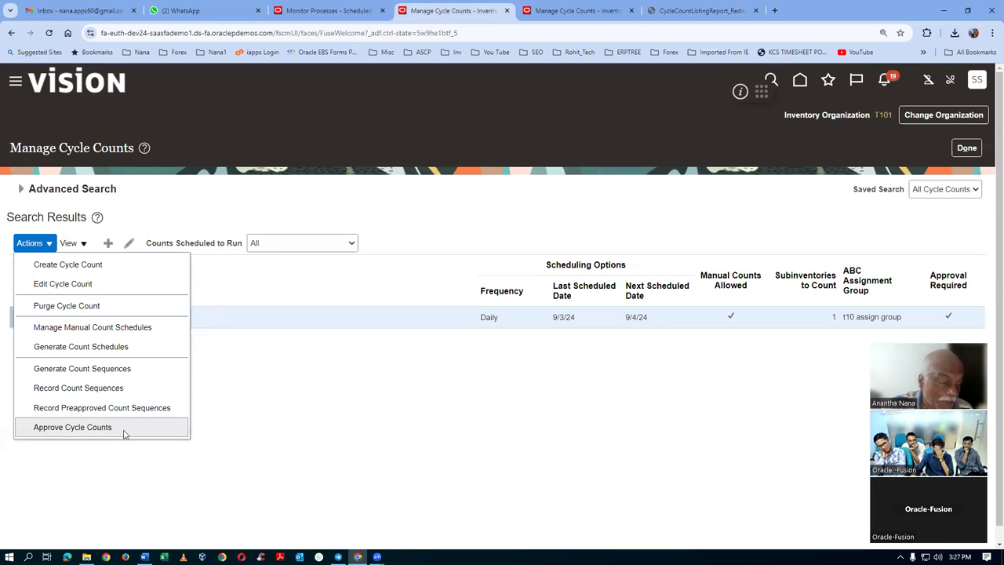
pyautogui.click(133, 428)
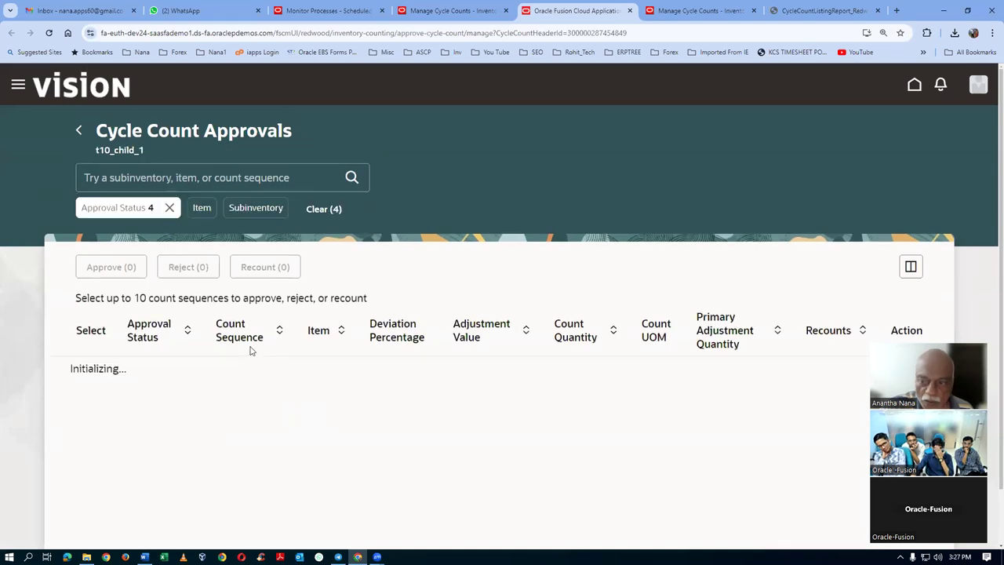
# Filter the approvals list to Pending approval only, leaving sequences 1002 and 1004.
pyautogui.click(139, 210)
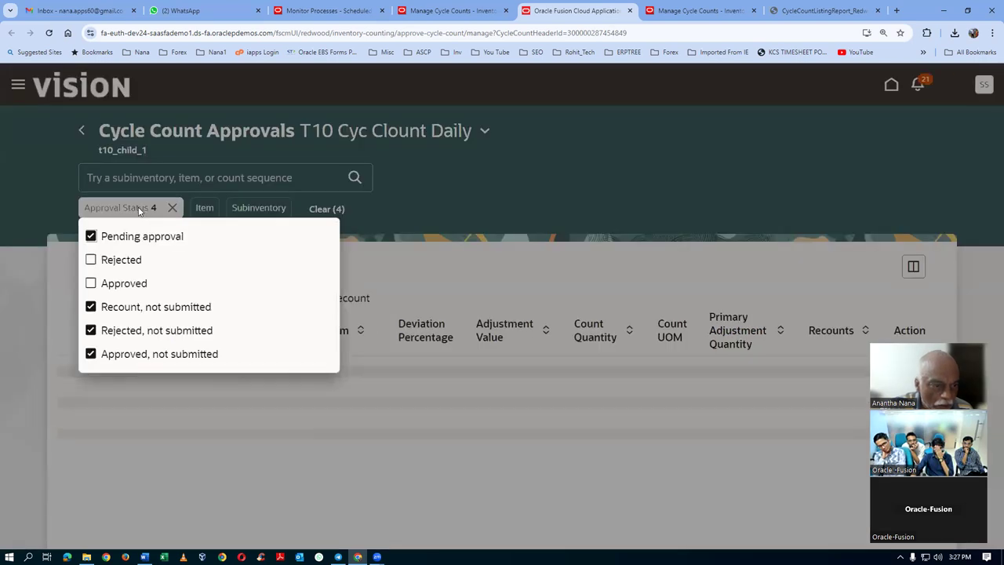
pyautogui.click(127, 243)
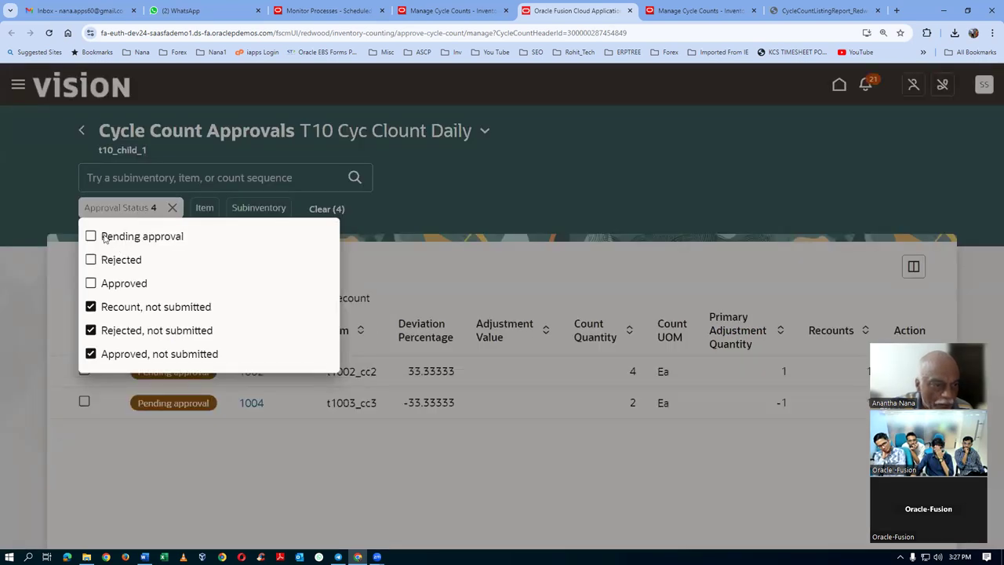
pyautogui.click(91, 237)
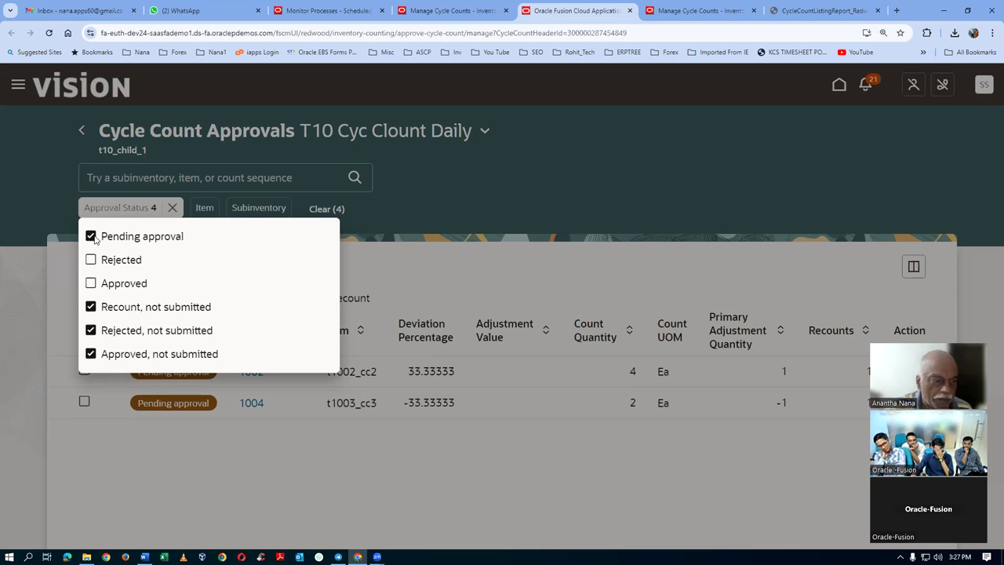
pyautogui.click(90, 307)
pyautogui.click(91, 330)
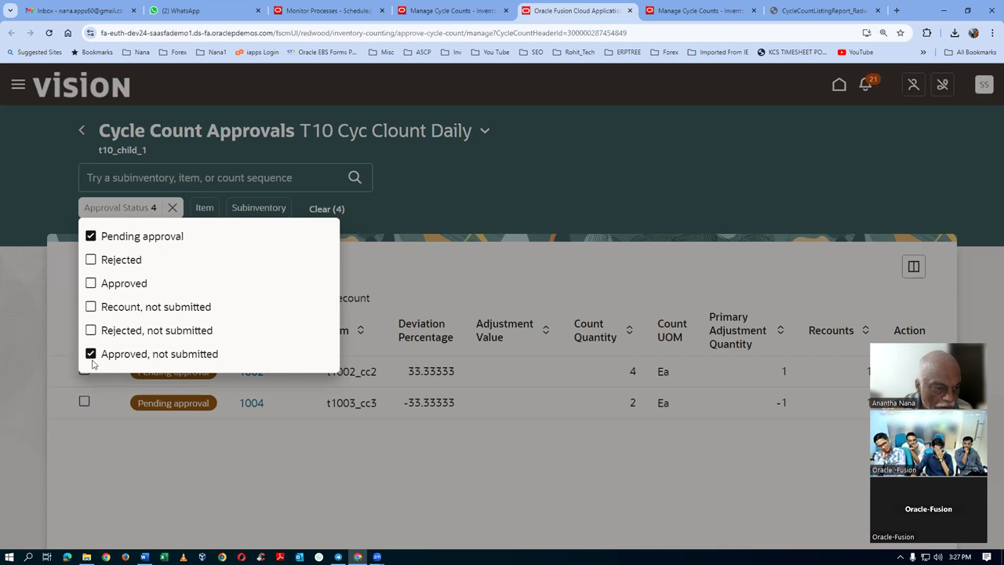
pyautogui.click(90, 354)
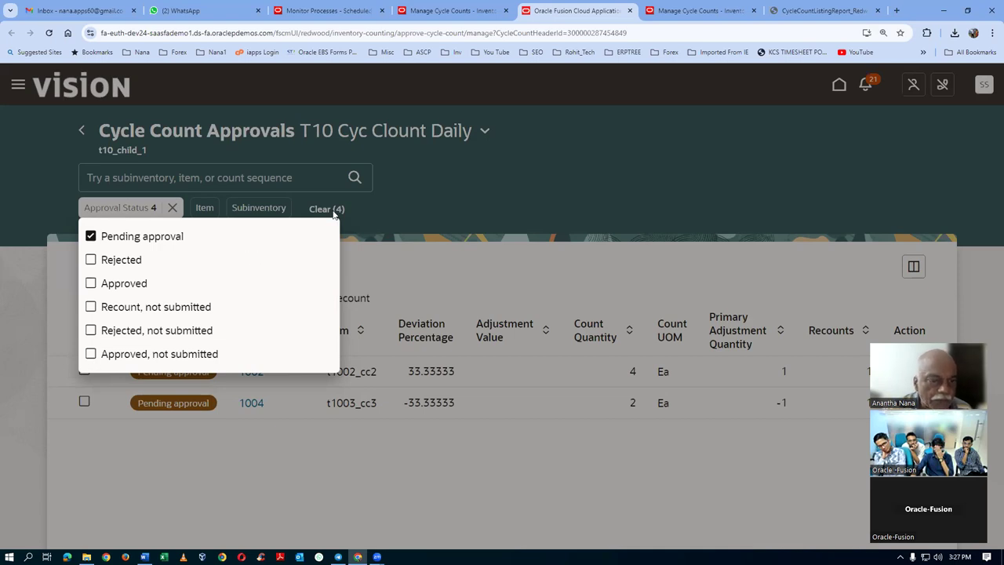
pyautogui.click(316, 180)
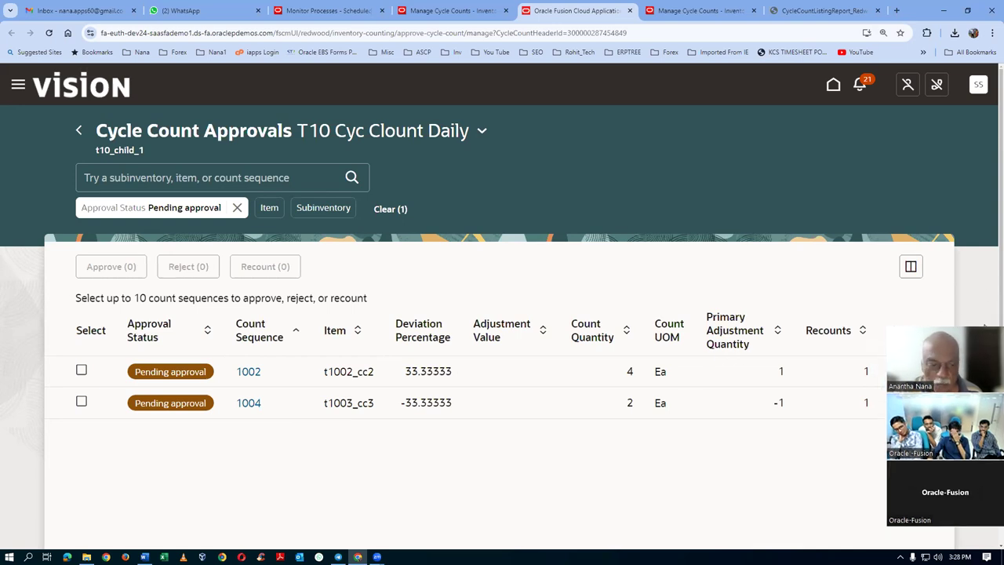
# Select sequences 1002 and 1004, reviewing sequence 1002's recount and adjustment details.
pyautogui.click(81, 369)
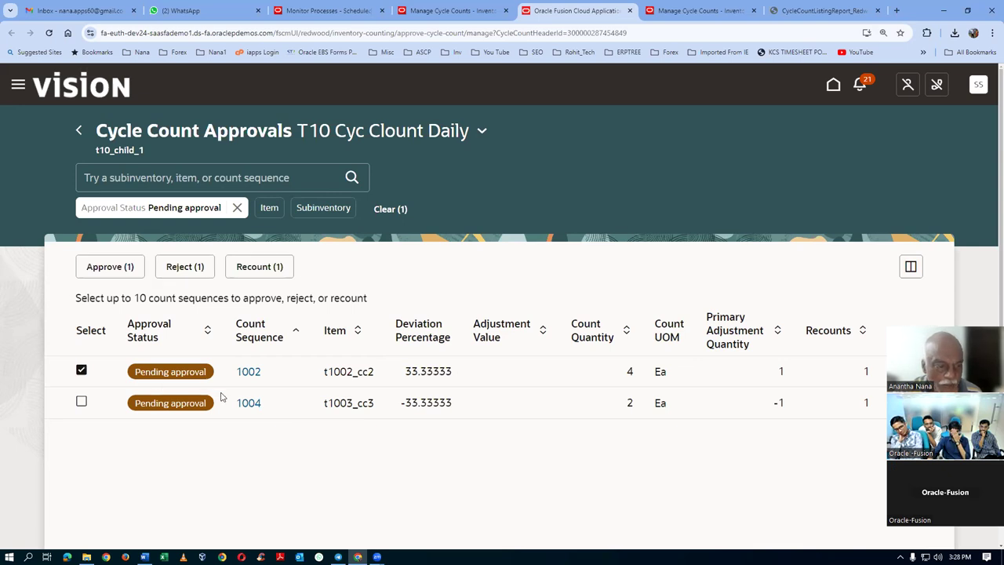
pyautogui.click(80, 401)
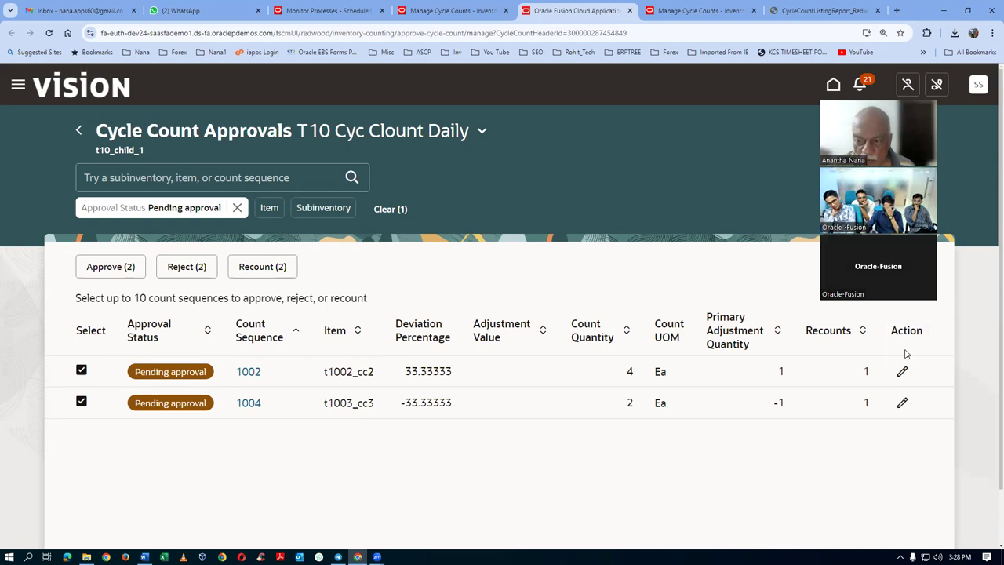
pyautogui.click(902, 370)
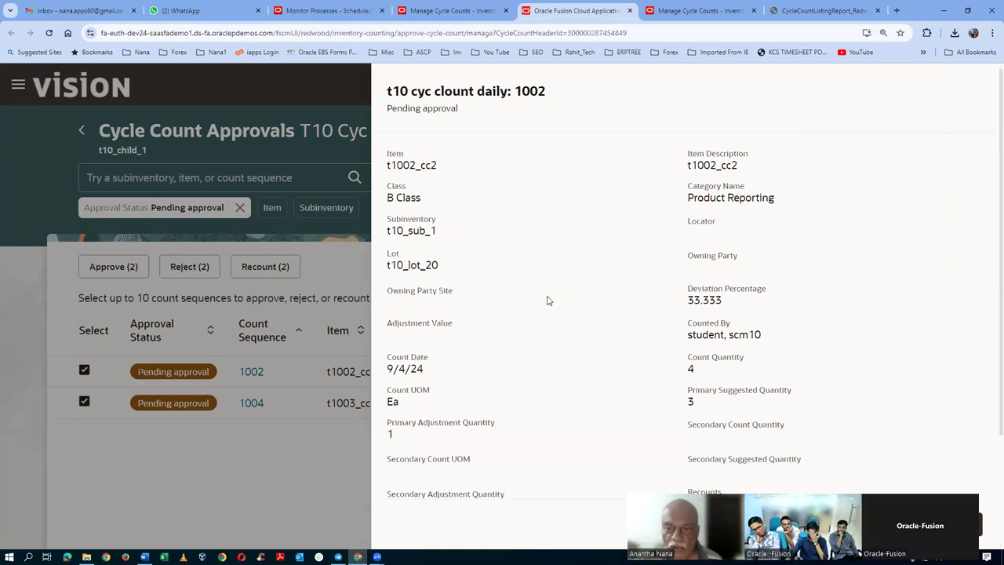
pyautogui.scroll(-2, 548, 301)
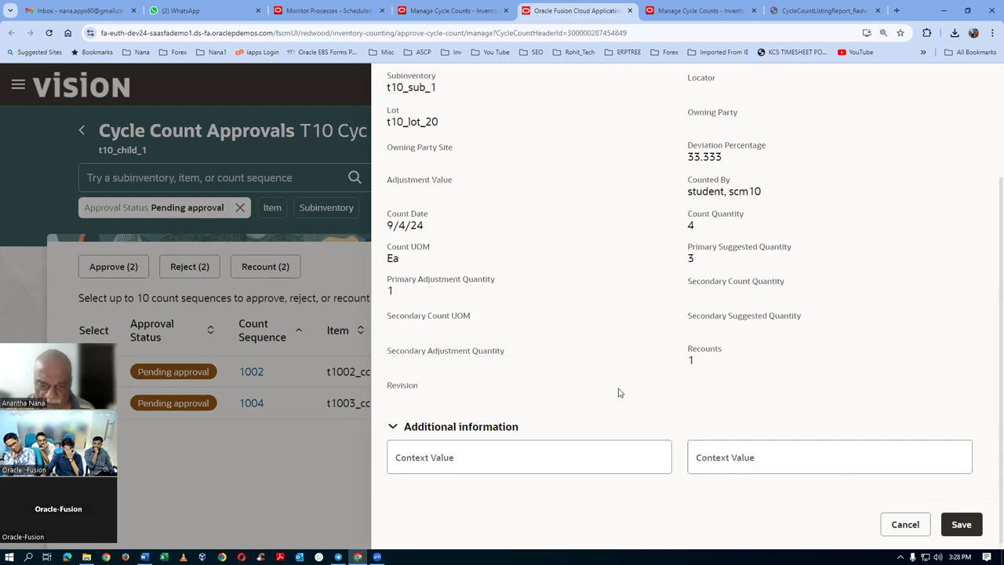
pyautogui.scroll(2, 618, 393)
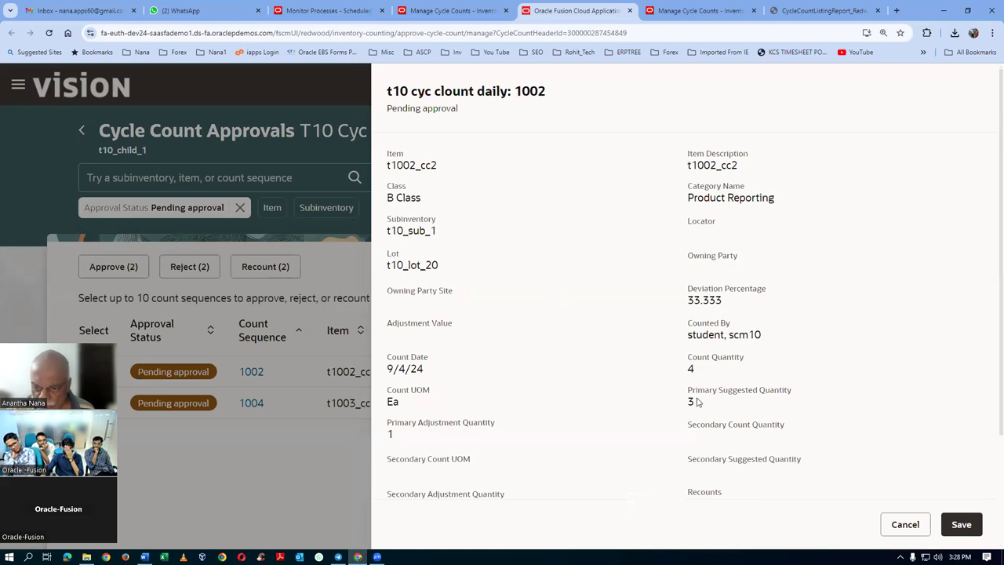
pyautogui.click(961, 524)
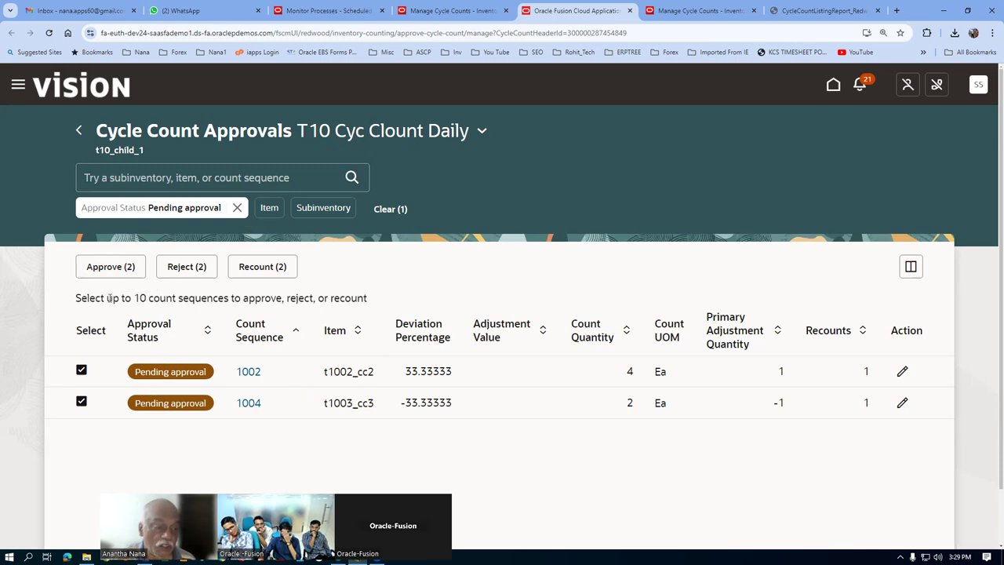
# Approve sequences 1002 and 1004 with the comment 'I agree with the counting of Inv boys'.
pyautogui.click(110, 275)
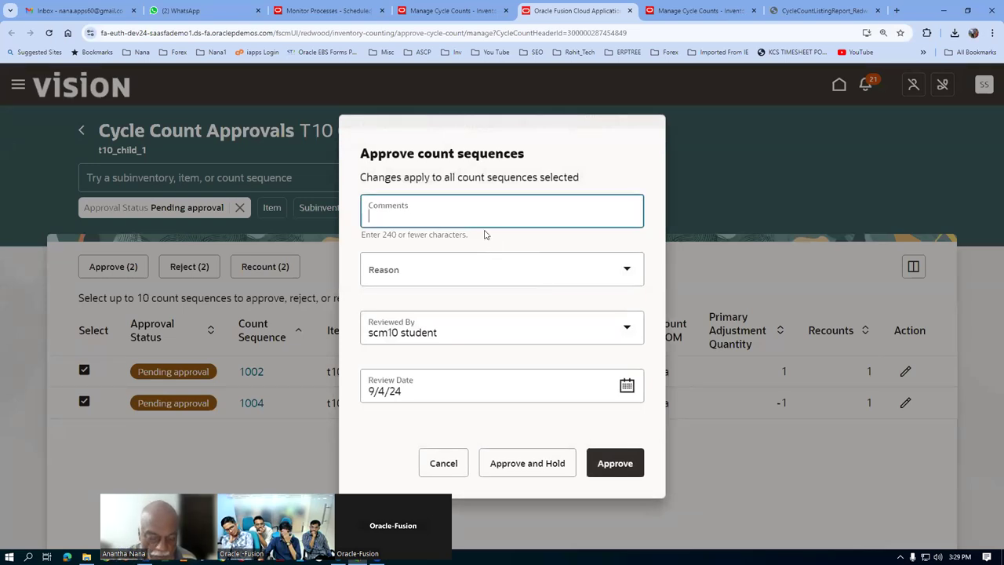
pyautogui.write('gr')
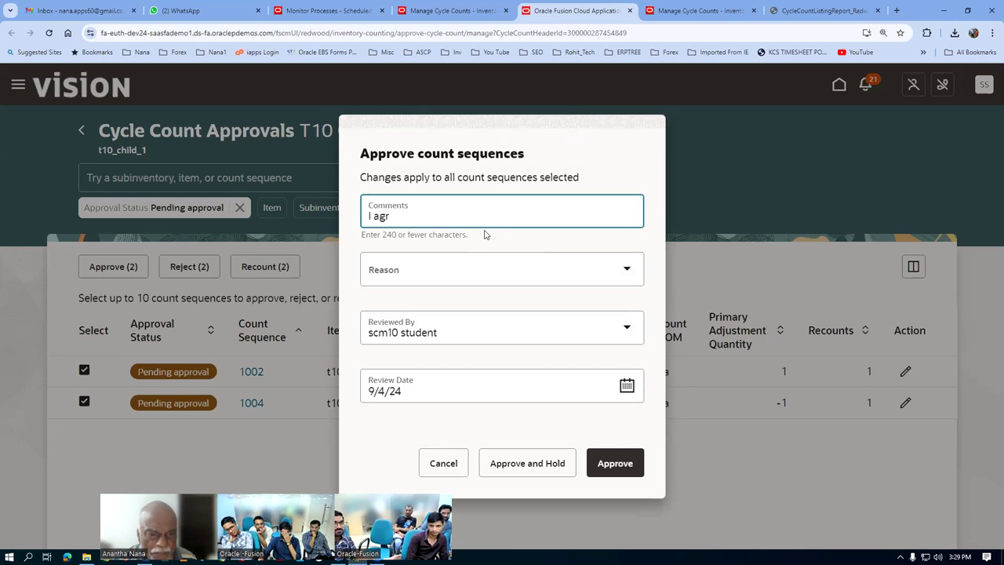
pyautogui.write('ee ')
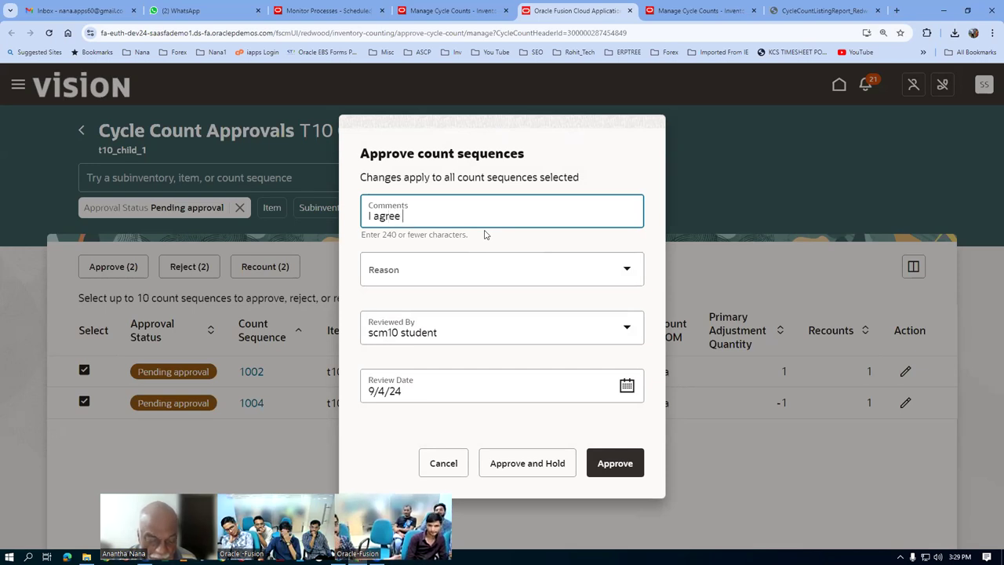
pyautogui.write('with the c')
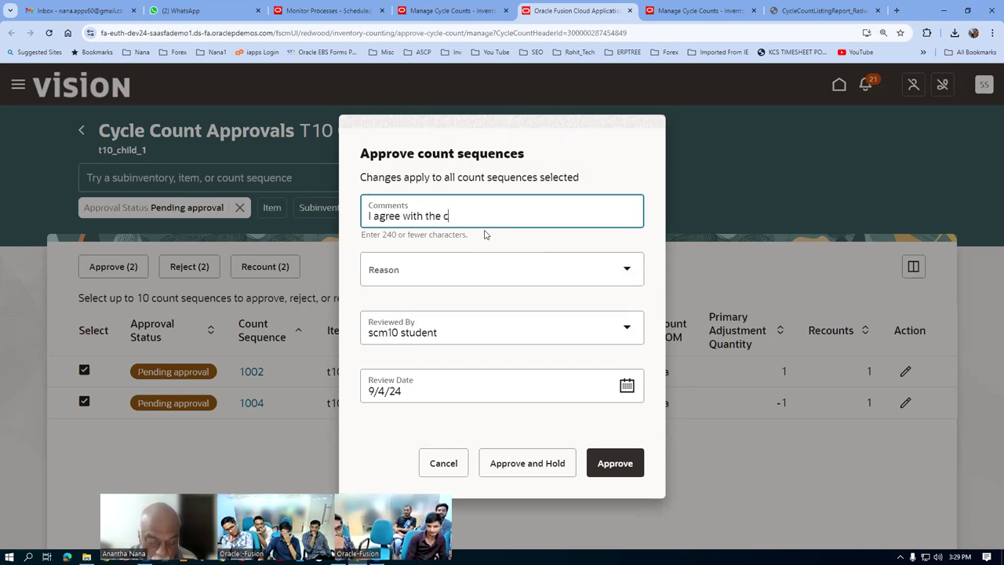
pyautogui.write('ounting of ')
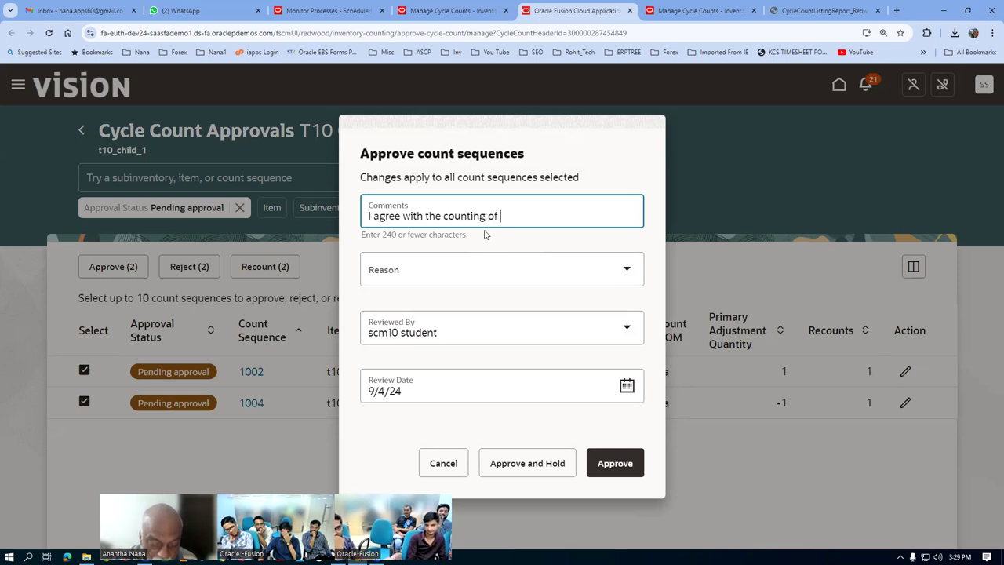
pyautogui.write('Inv bo')
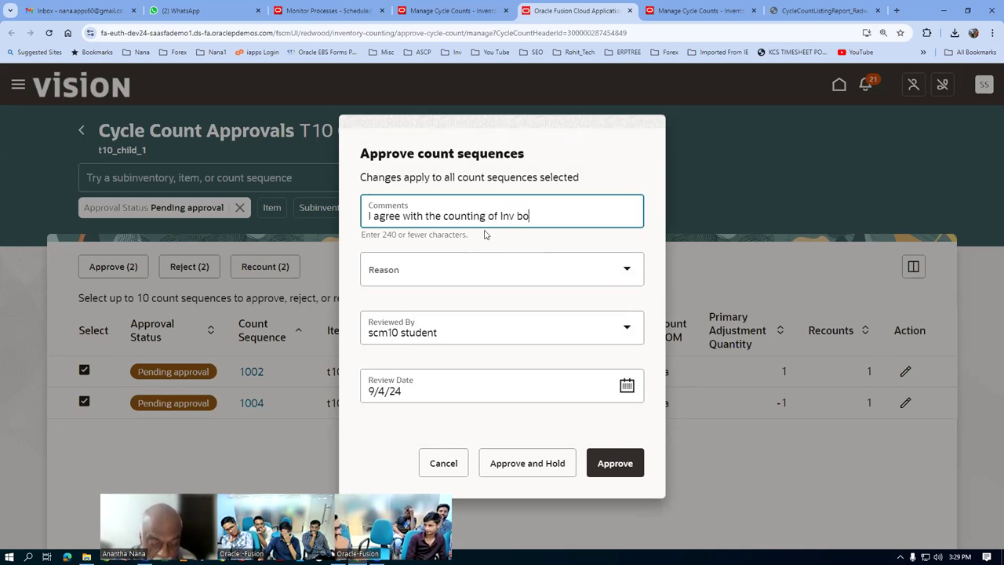
pyautogui.write('ys')
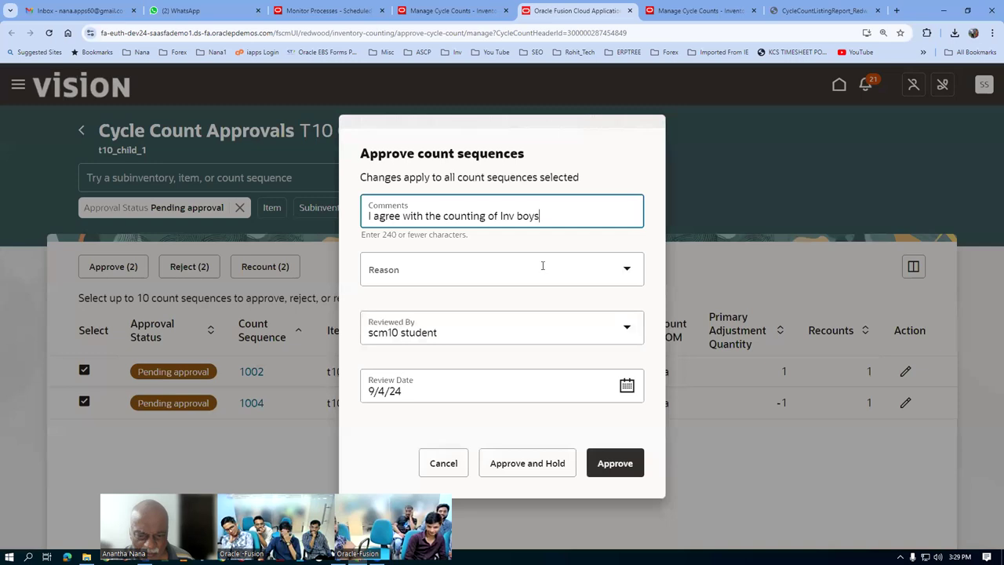
pyautogui.click(618, 466)
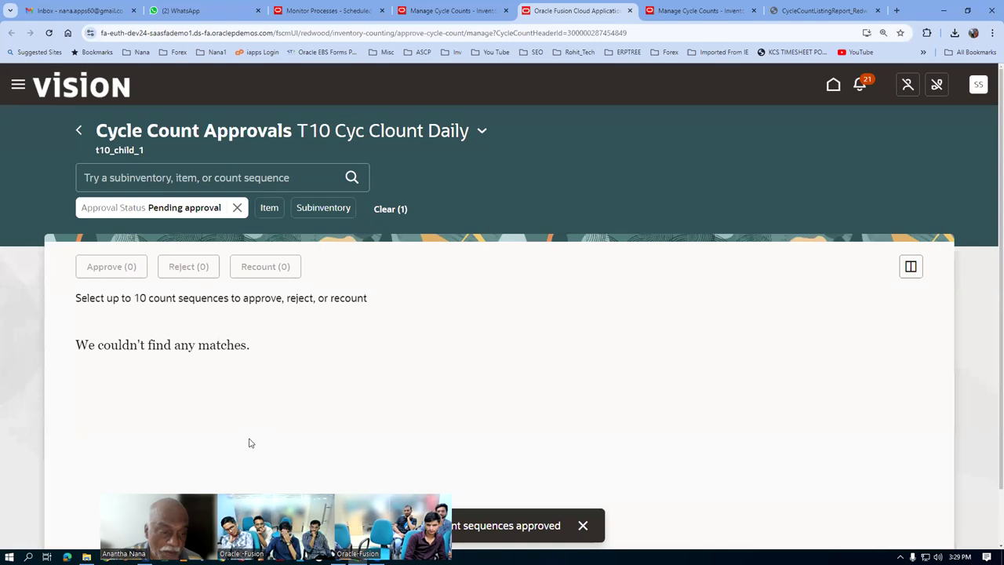
# Add Approved to the status filter to confirm all four sequences are approved, then return to Manage Cycle Counts.
pyautogui.click(187, 213)
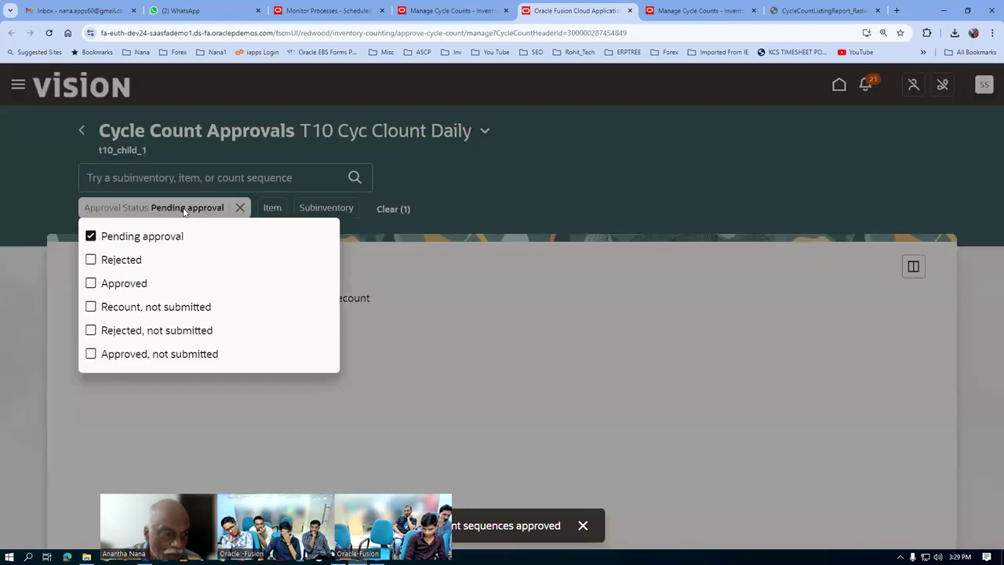
pyautogui.click(92, 285)
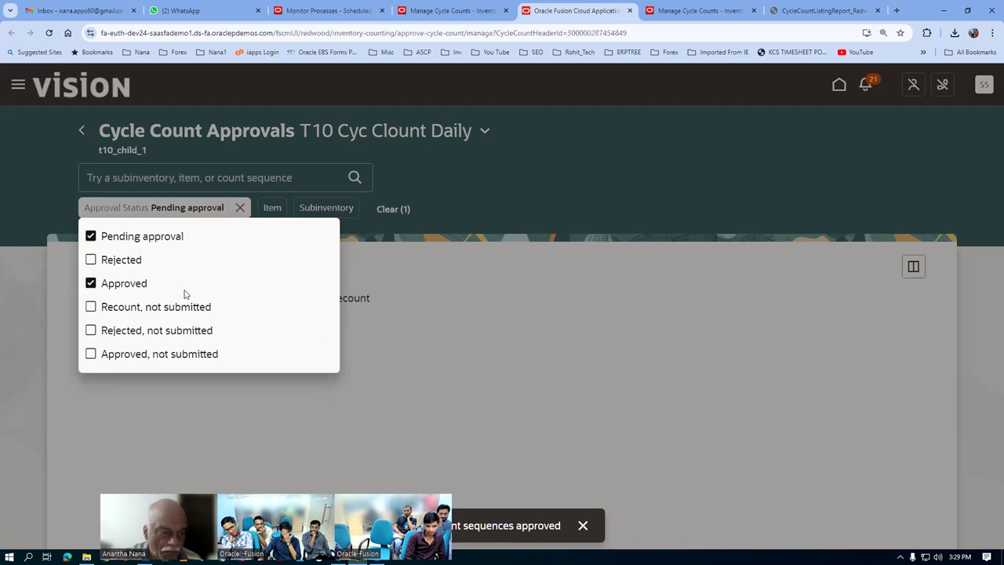
pyautogui.click(320, 185)
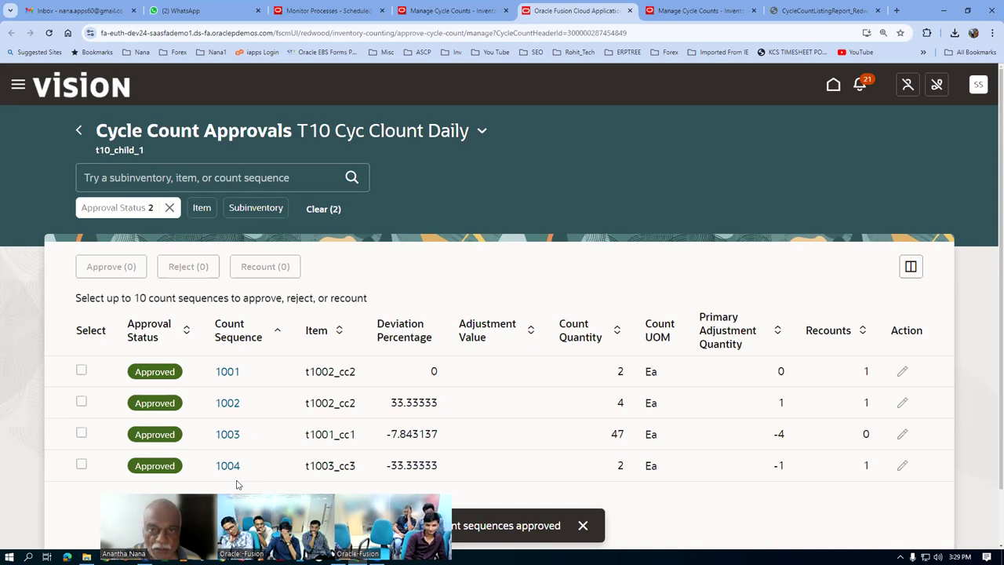
pyautogui.click(671, 16)
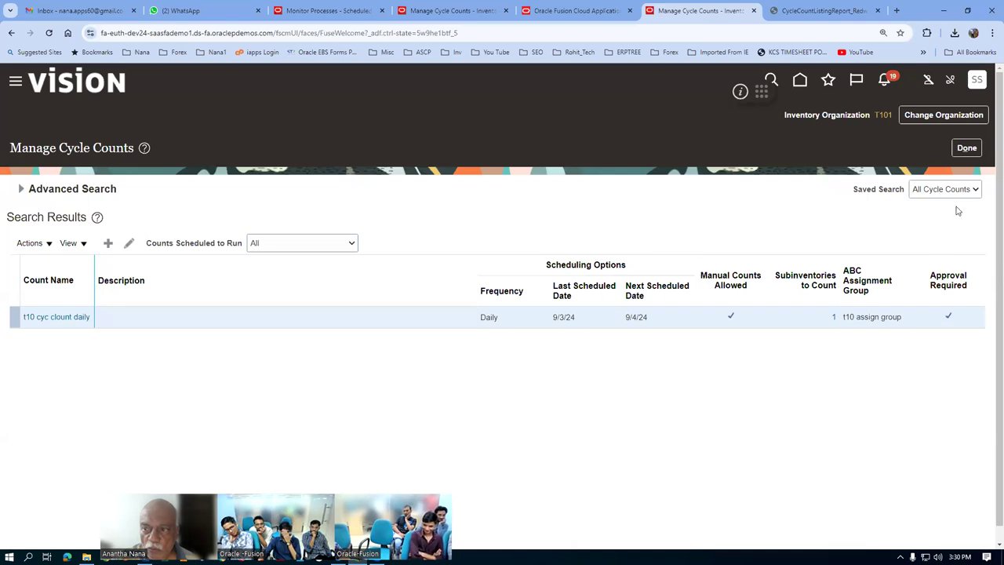
# Close Manage Cycle Counts and open Manage Item Quantities from the Inventory tasks.
pyautogui.click(965, 148)
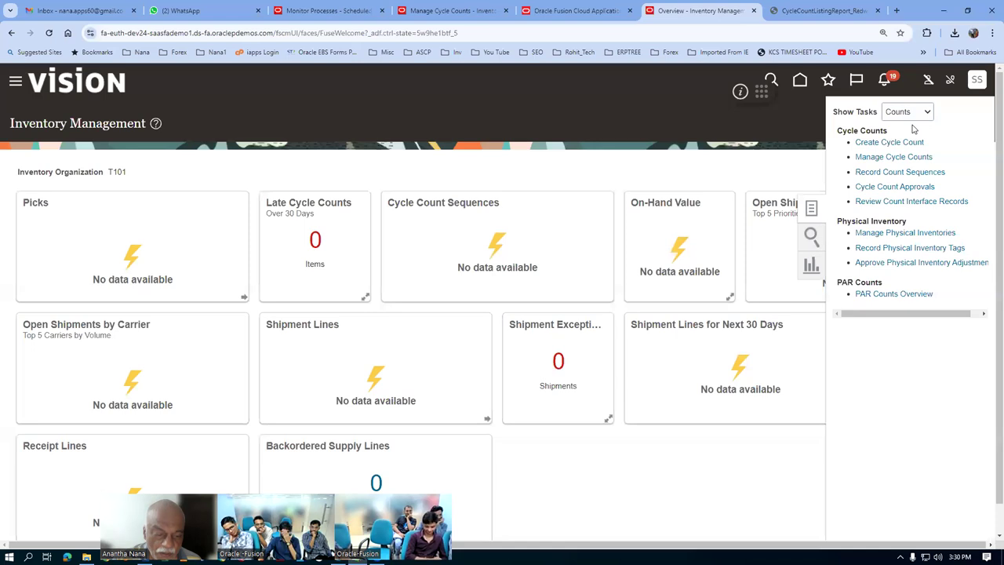
pyautogui.click(909, 114)
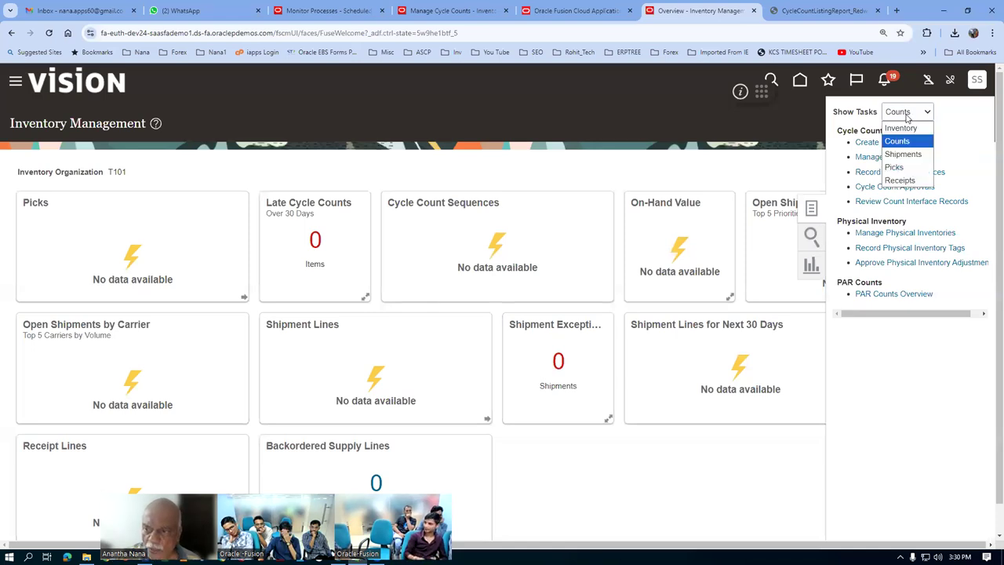
pyautogui.click(908, 128)
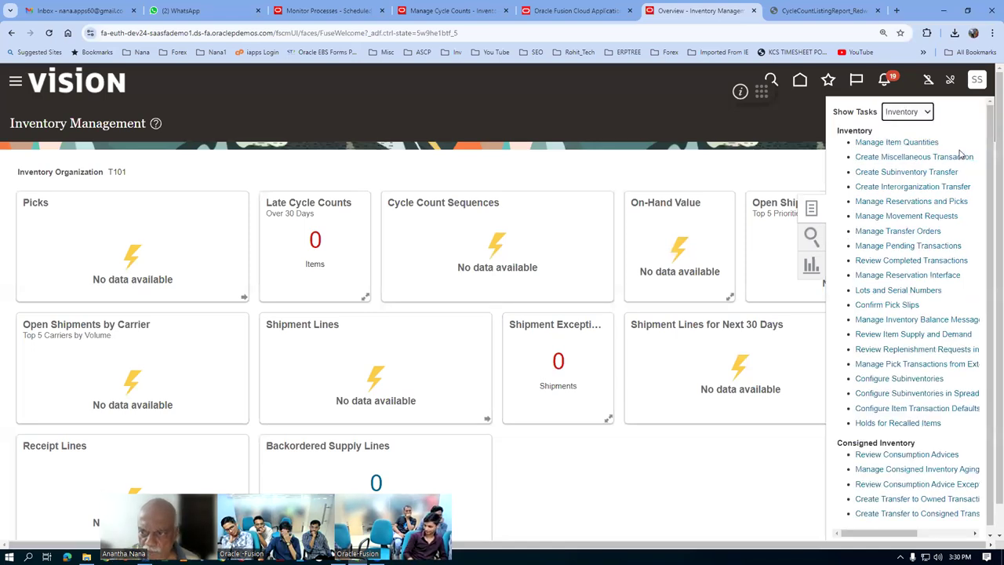
pyautogui.click(906, 143)
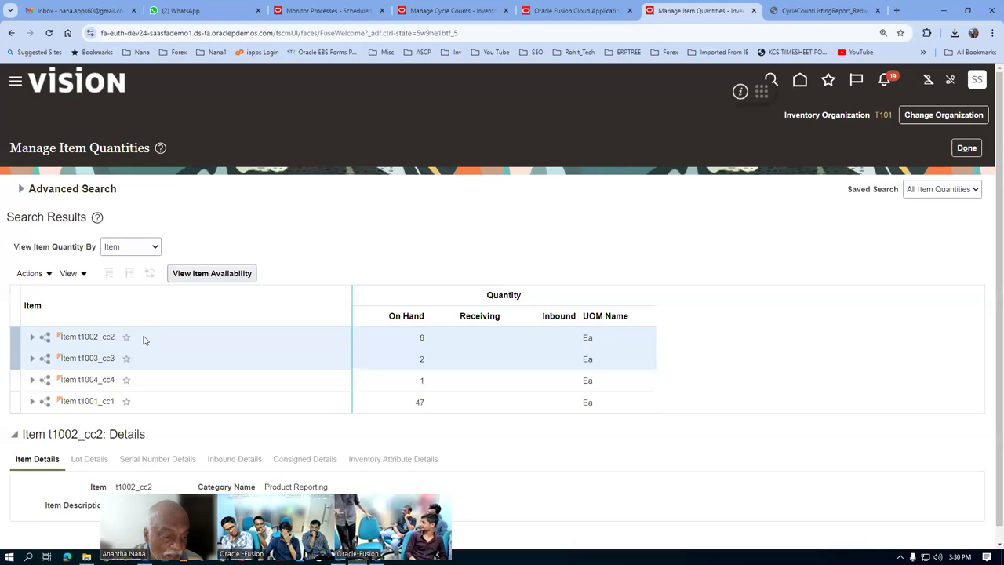
# Expand item t1002_cc2 to subinventory t10_sub_1 and view lots t10_lot_10 and t10_lot_20.
pyautogui.click(32, 339)
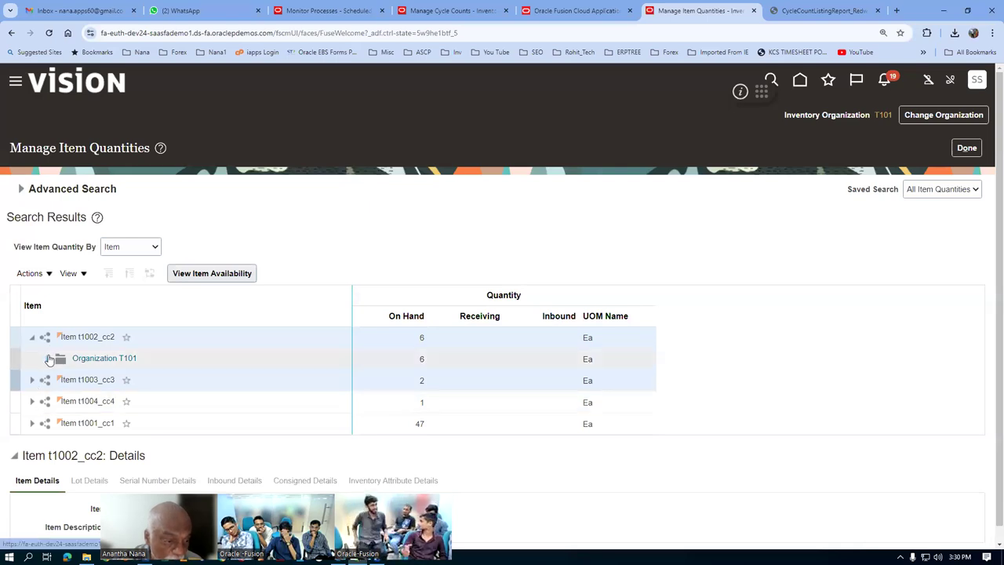
pyautogui.click(47, 358)
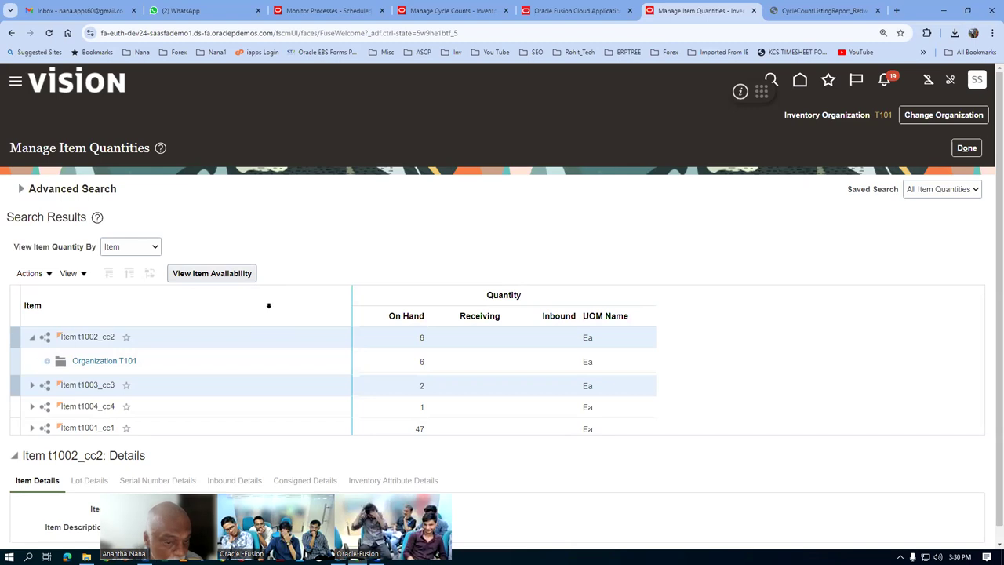
pyautogui.click(63, 379)
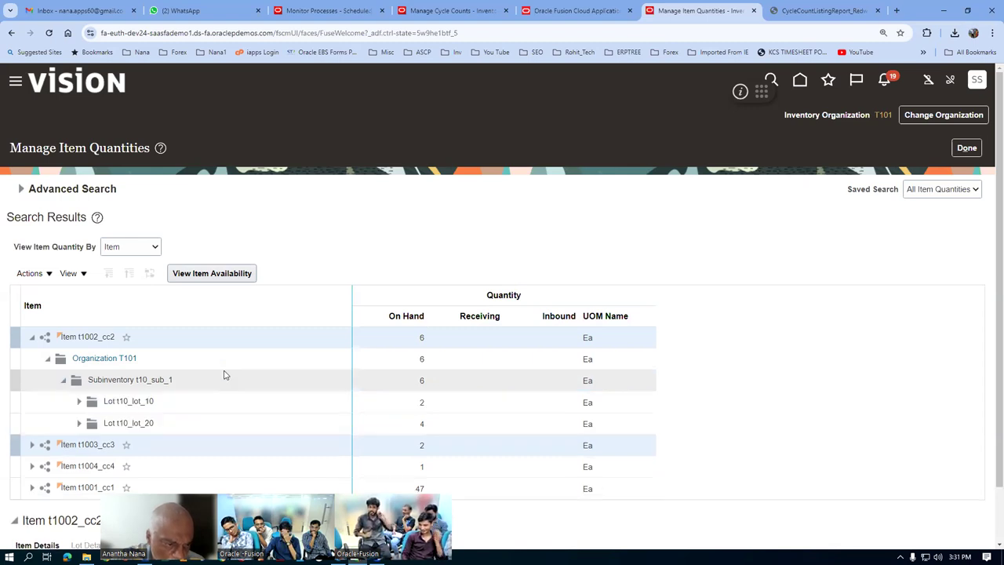
pyautogui.click(210, 405)
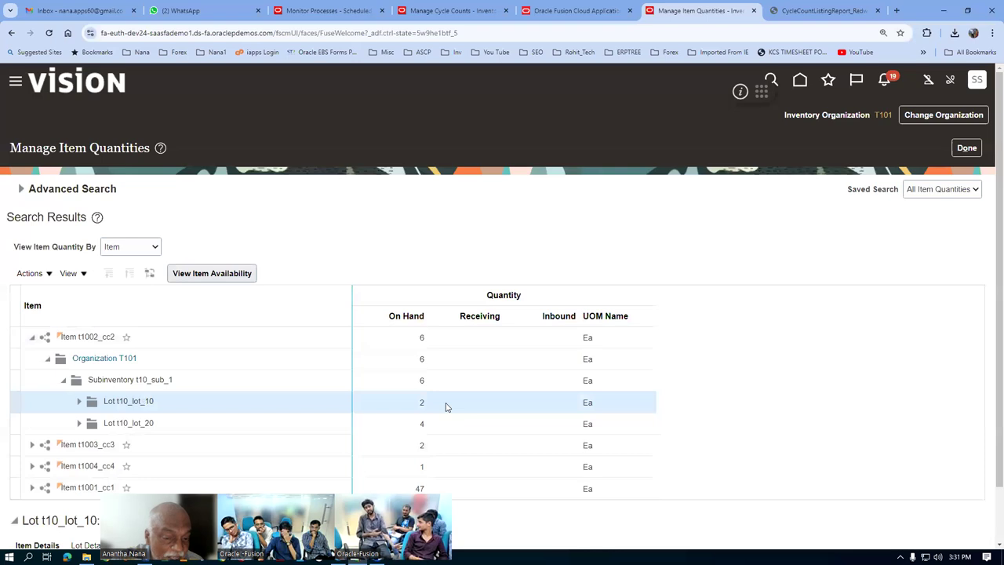
pyautogui.click(185, 428)
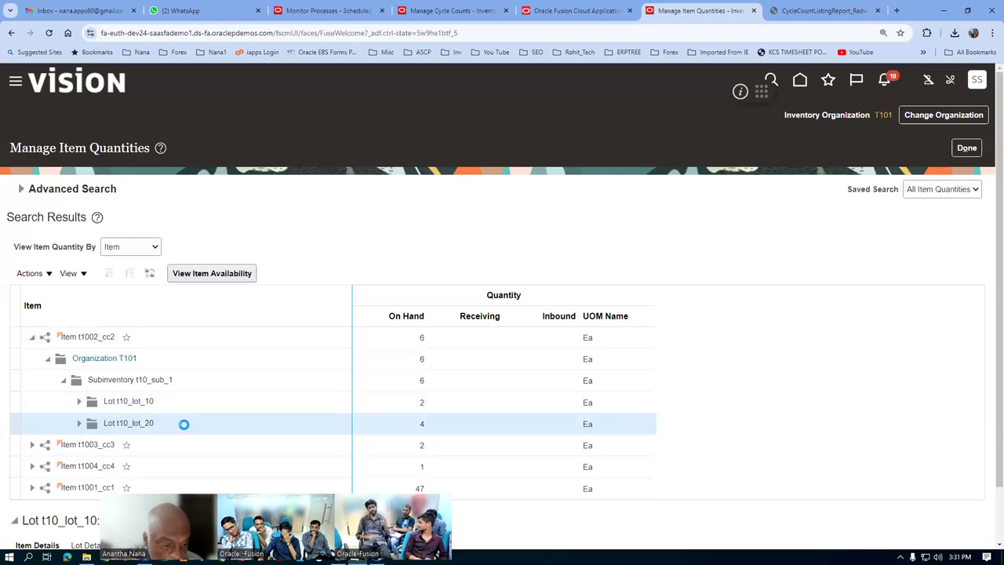
pyautogui.scroll(-1, 514, 424)
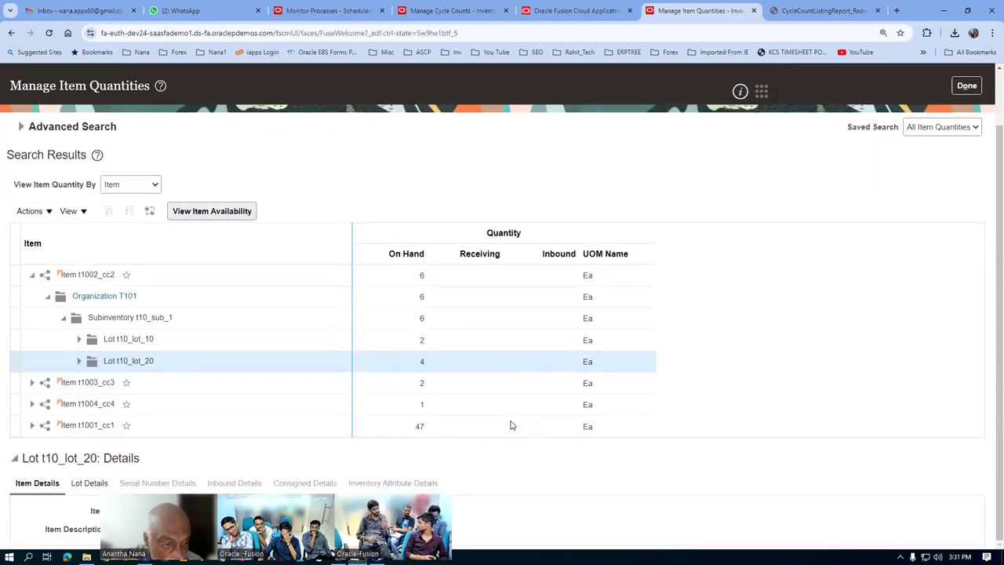
# Expand item t1003_cc3 to subinventory t10_sub_1 and list its serial numbers 101 and 103.
pyautogui.click(31, 382)
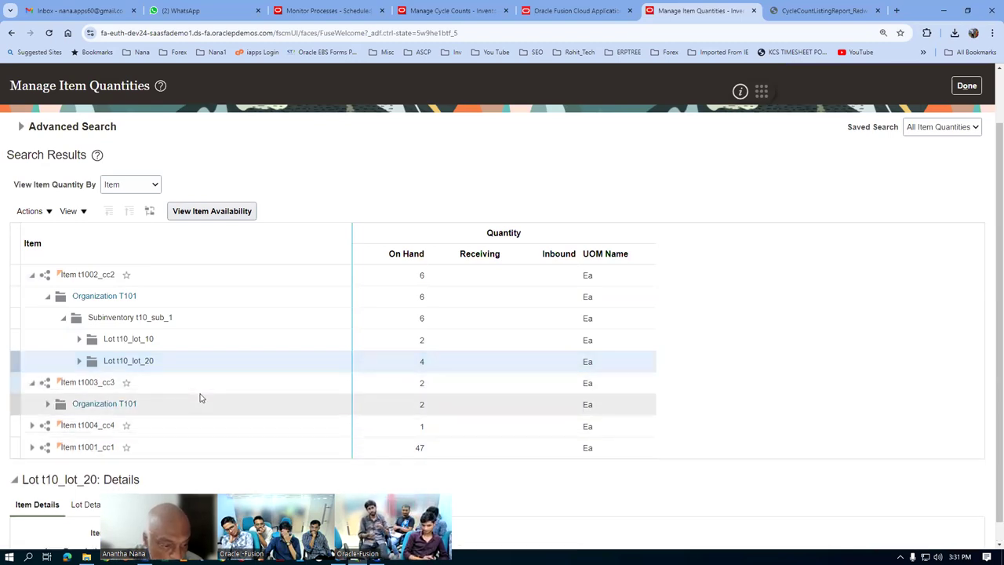
pyautogui.click(48, 404)
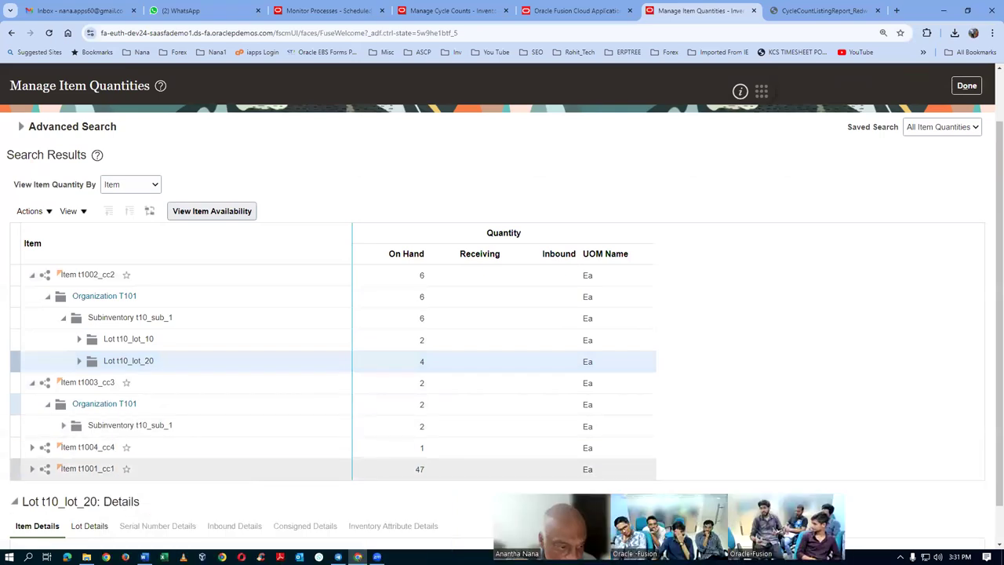
pyautogui.click(64, 425)
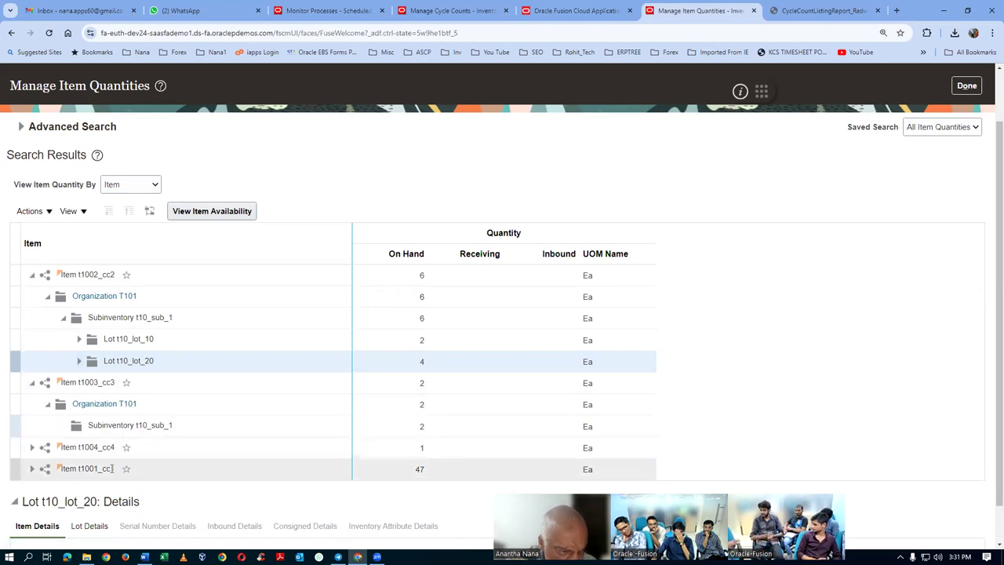
pyautogui.scroll(-1, 111, 468)
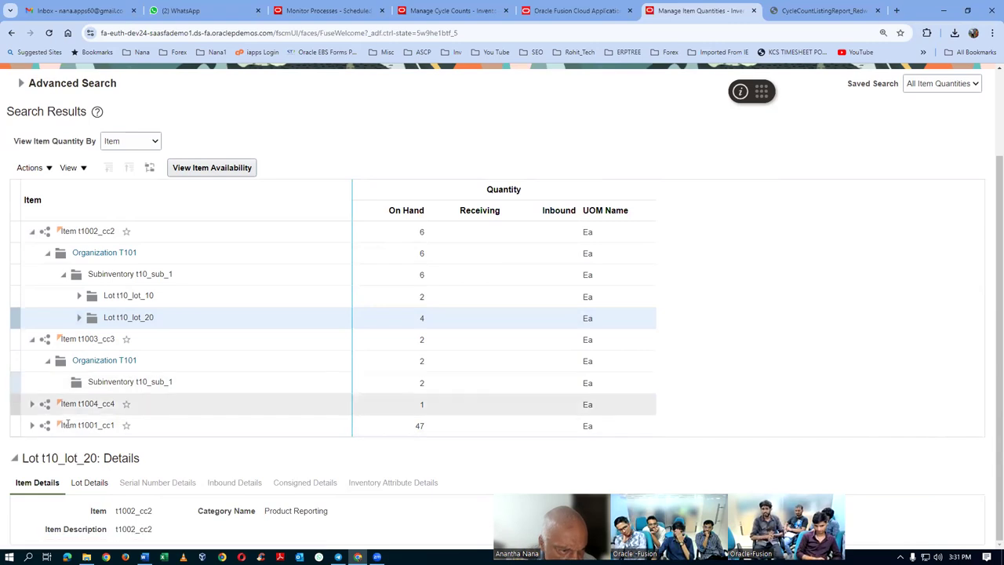
pyautogui.click(179, 388)
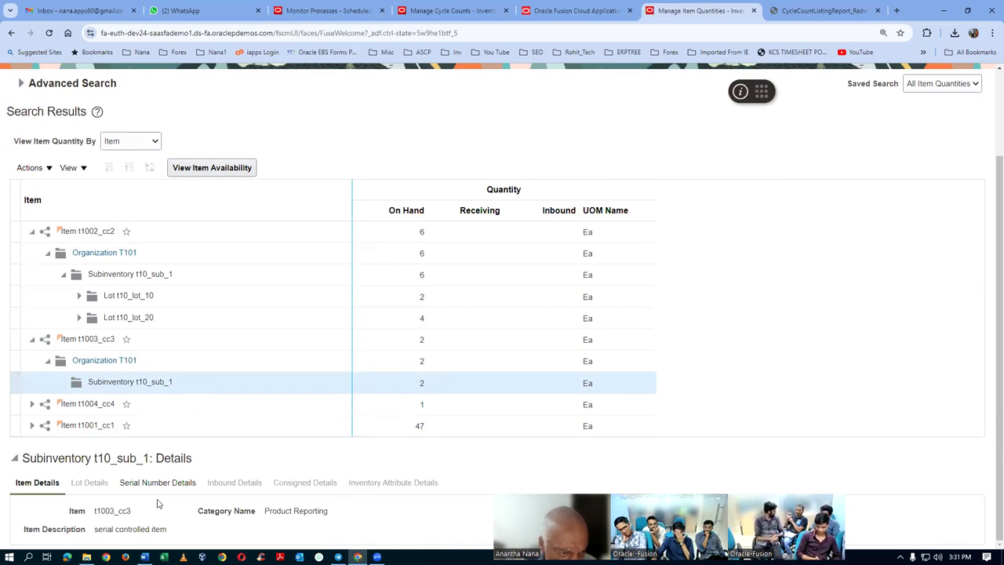
pyautogui.click(185, 483)
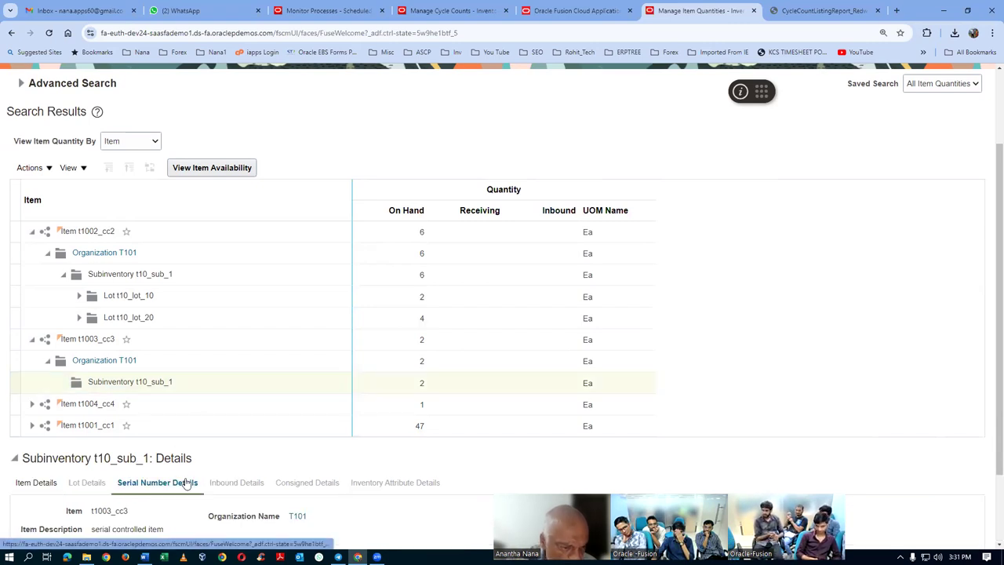
pyautogui.scroll(-2, 188, 479)
pyautogui.click(188, 479)
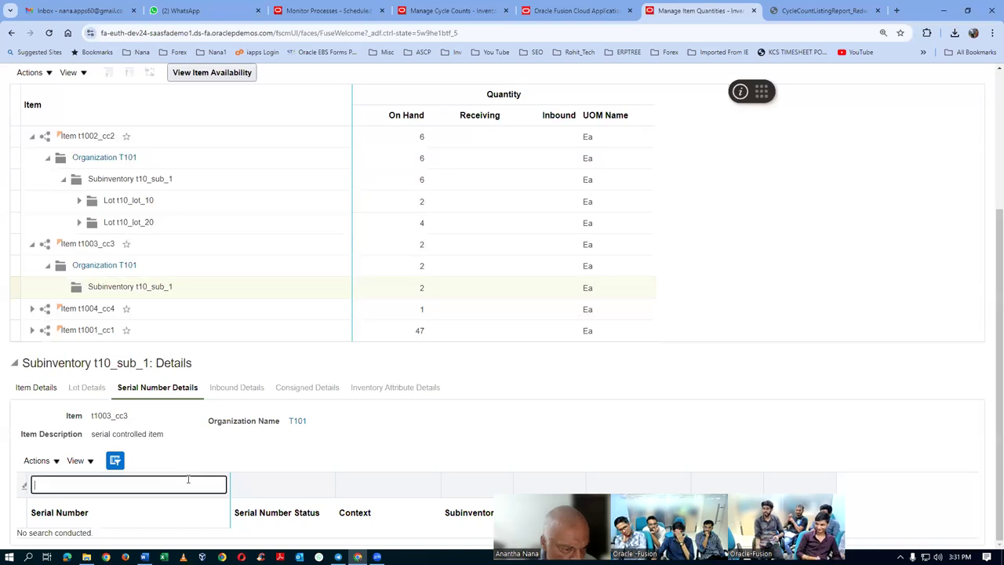
pyautogui.click(131, 512)
pyautogui.scroll(-1, 130, 510)
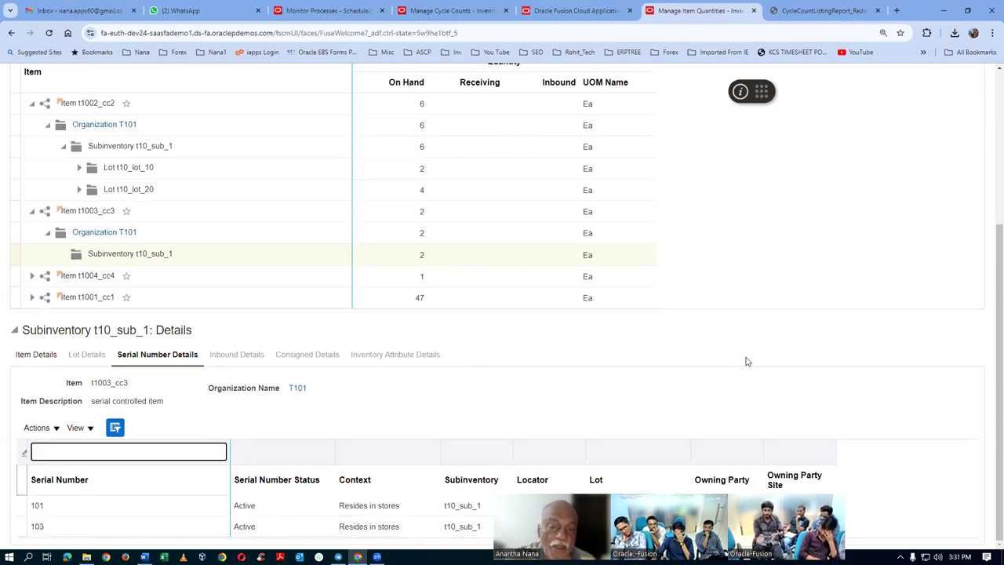
pyautogui.scroll(2, 746, 361)
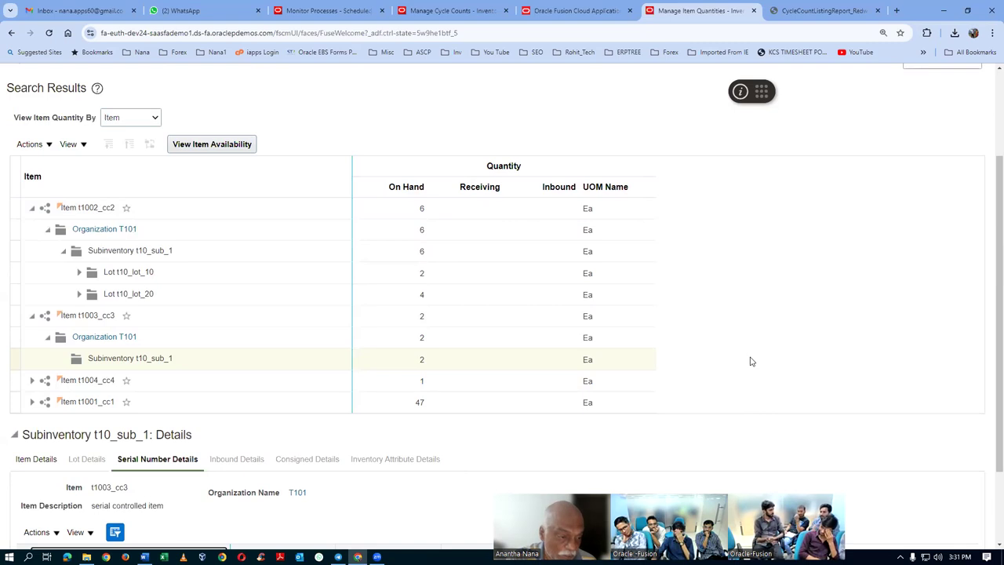
# Select item t1004_cc4 and show the details for lot t10_lot_10.
pyautogui.click(154, 382)
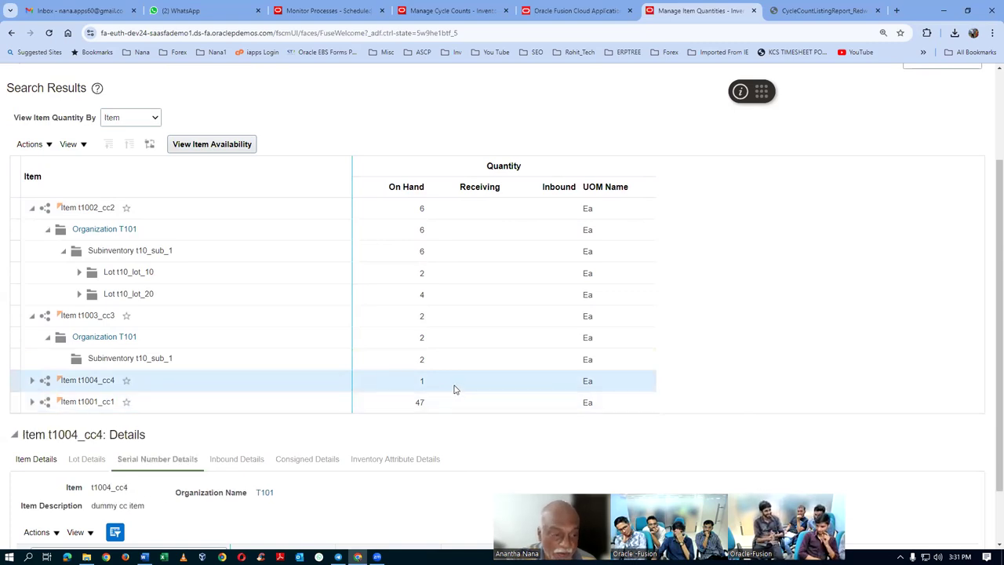
pyautogui.click(398, 272)
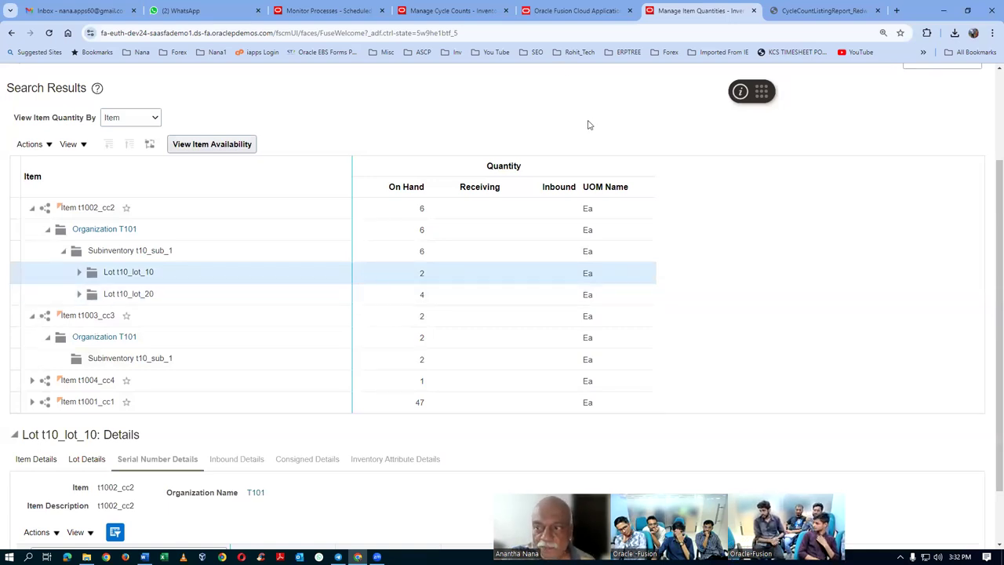
pyautogui.scroll(2, 588, 124)
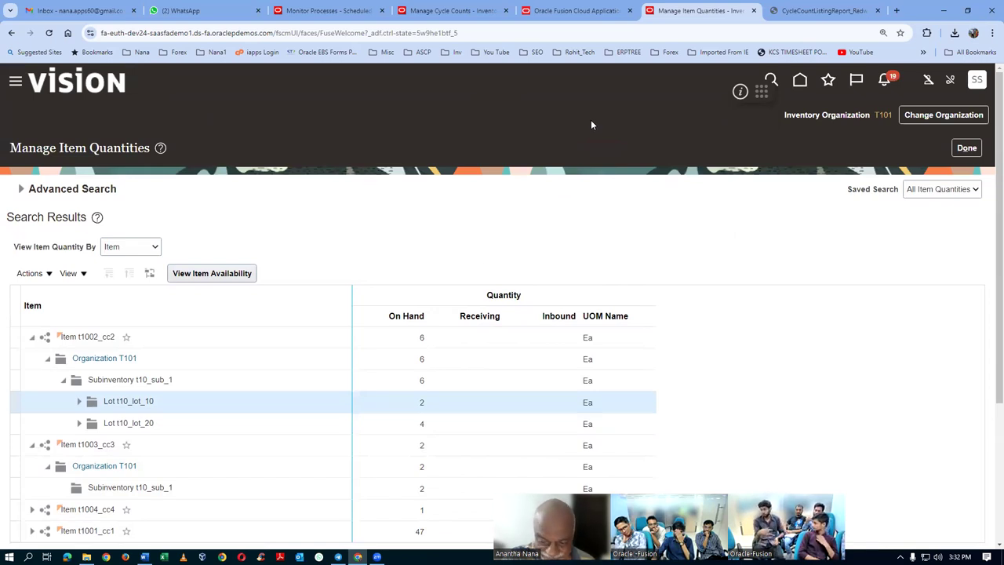
pyautogui.scroll(-3, 591, 119)
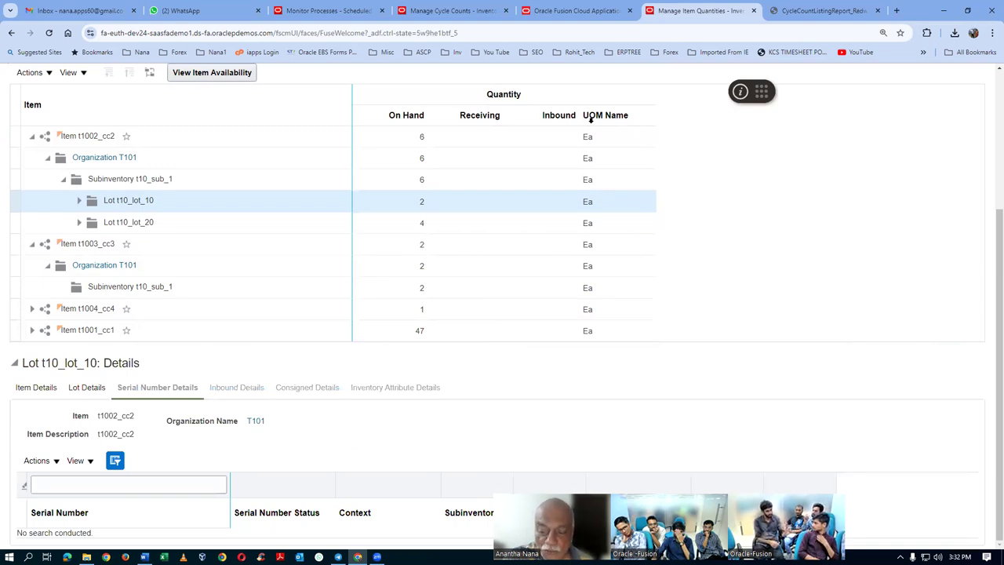
pyautogui.scroll(3, 591, 117)
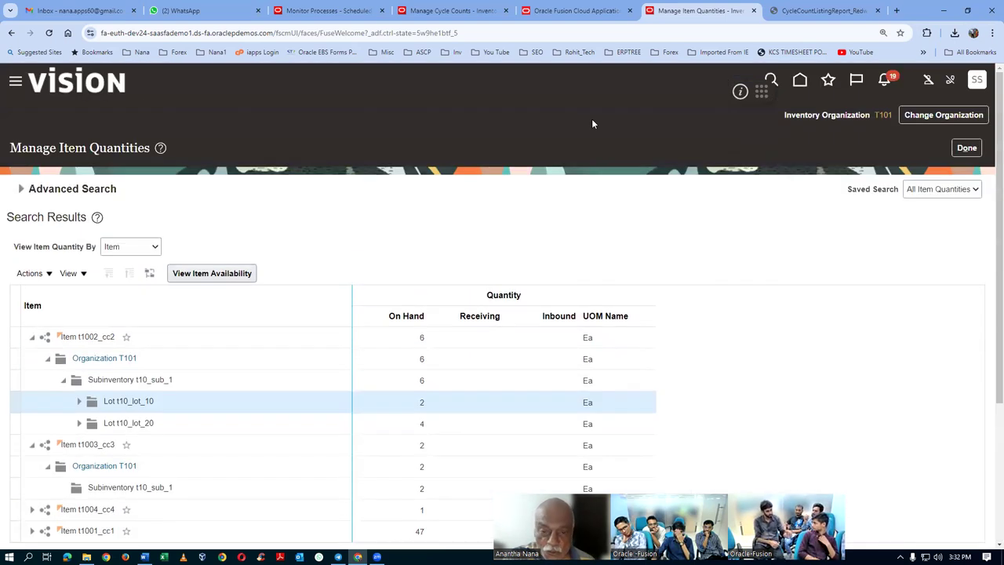
# Leave item quantities and go to Manage Physical Inventories under the Counts tasks.
pyautogui.click(966, 148)
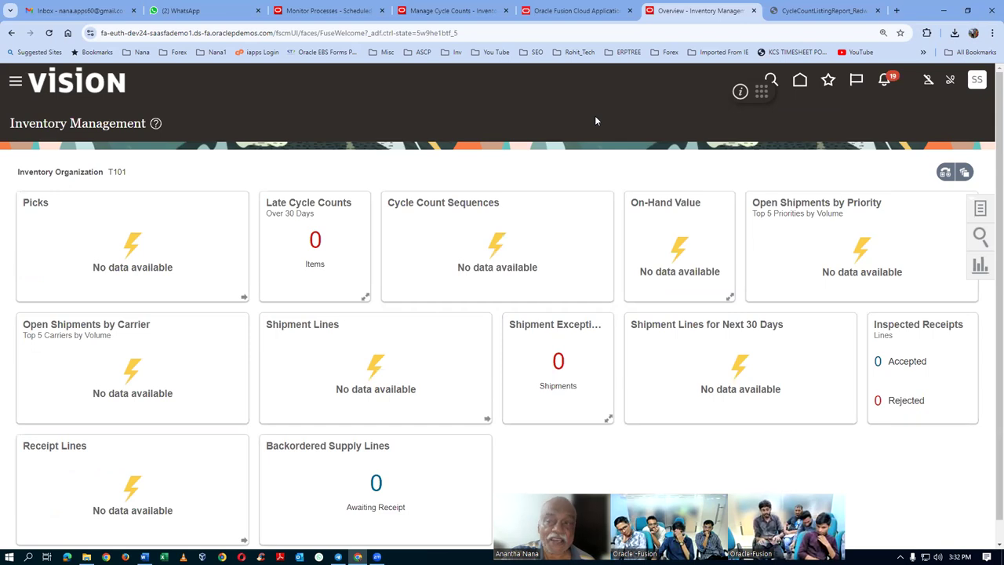
pyautogui.click(980, 211)
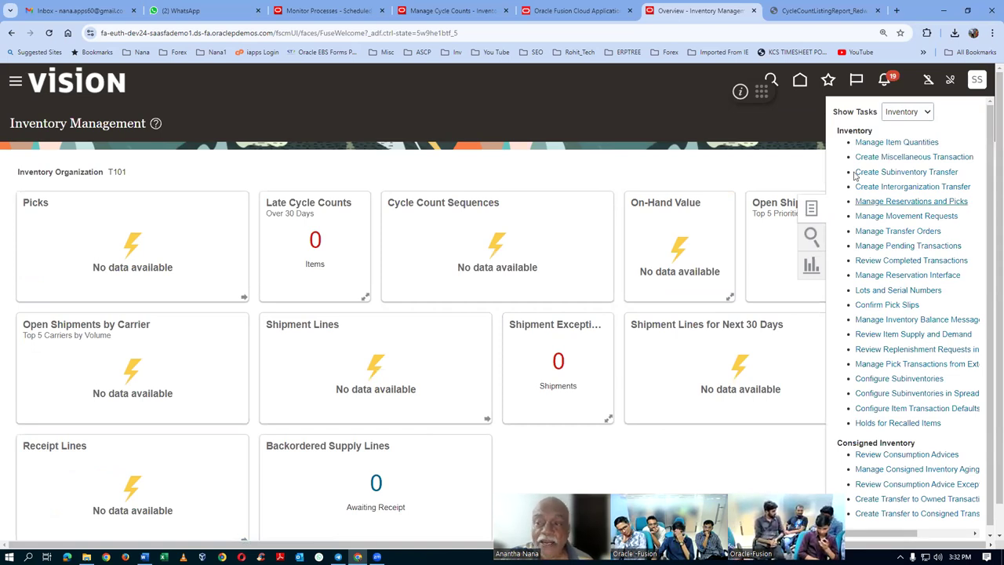
pyautogui.click(908, 112)
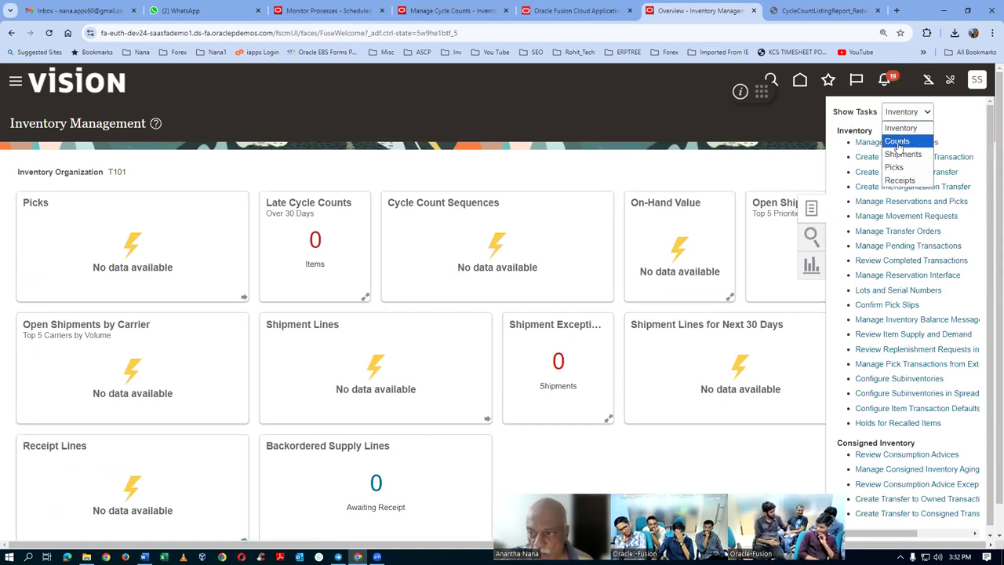
pyautogui.click(898, 141)
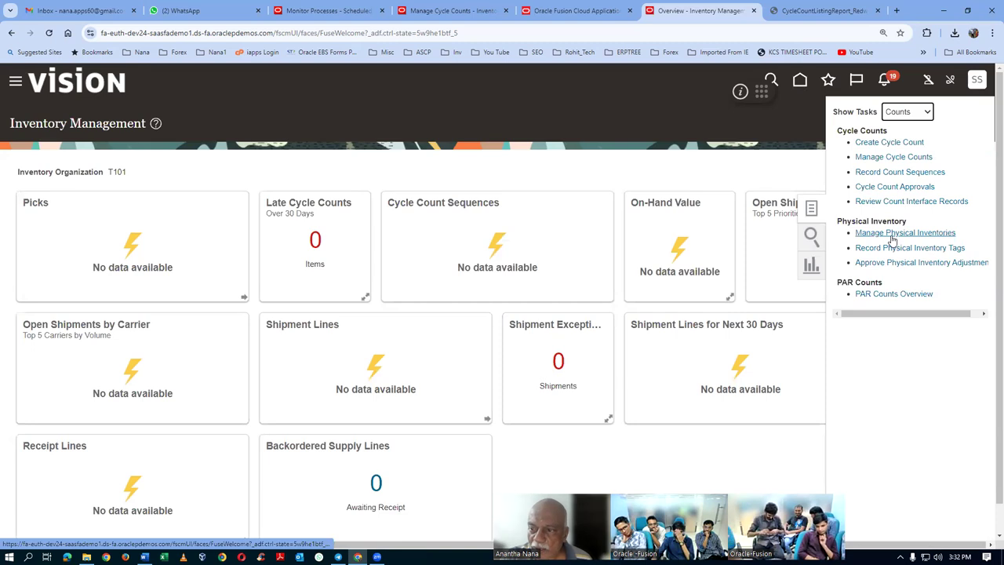
pyautogui.click(890, 232)
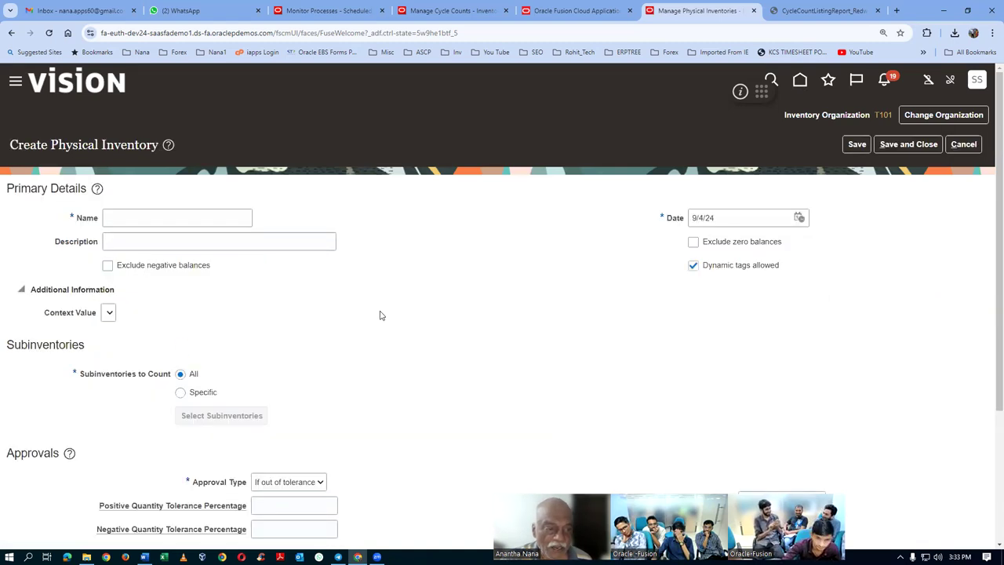
# Enter t10_Phy_Inv as both the physical inventory name and description.
pyautogui.click(149, 220)
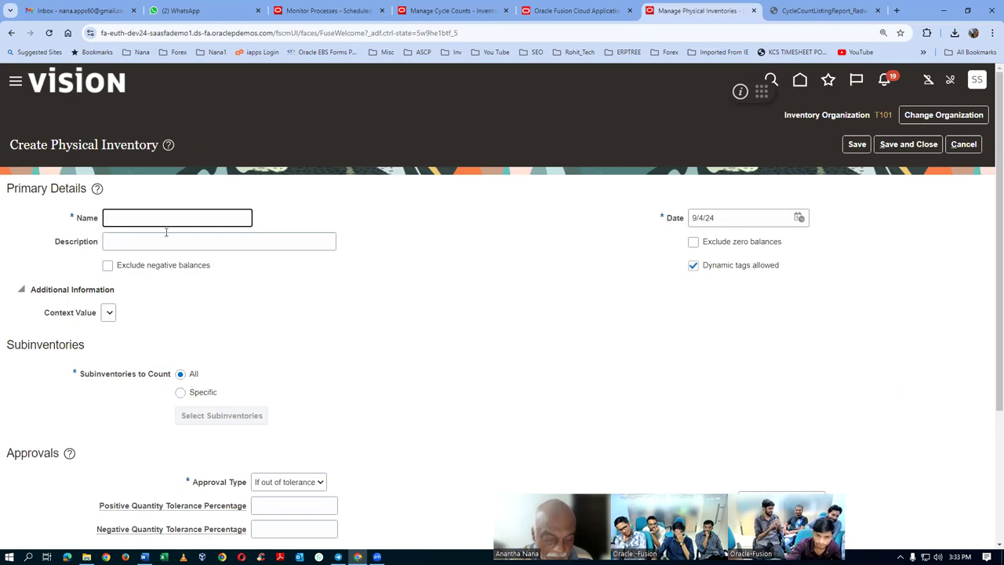
pyautogui.write('t10_Phy_Inv')
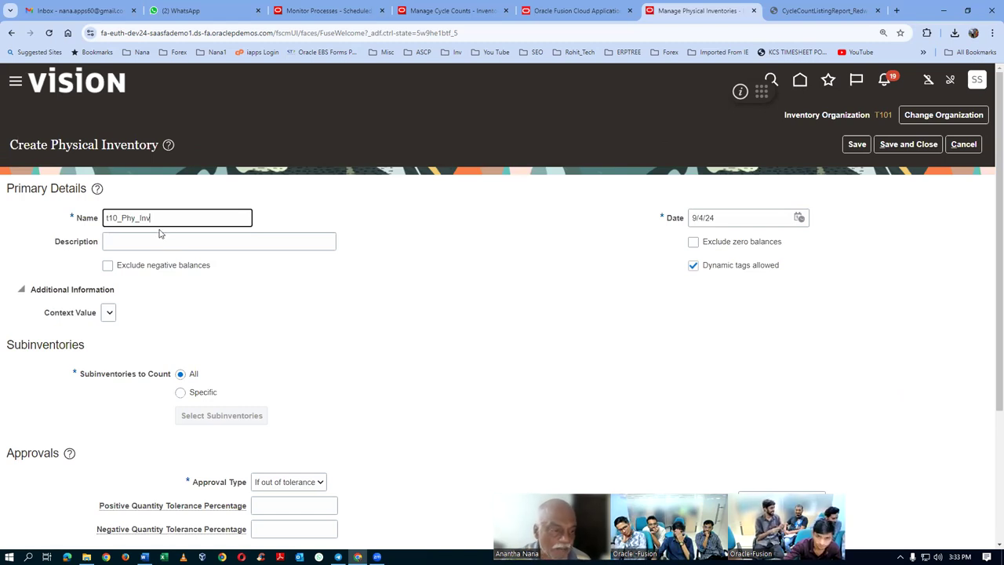
pyautogui.hotkey('ctrl', 'a')
pyautogui.hotkey('ctrl', 'c')
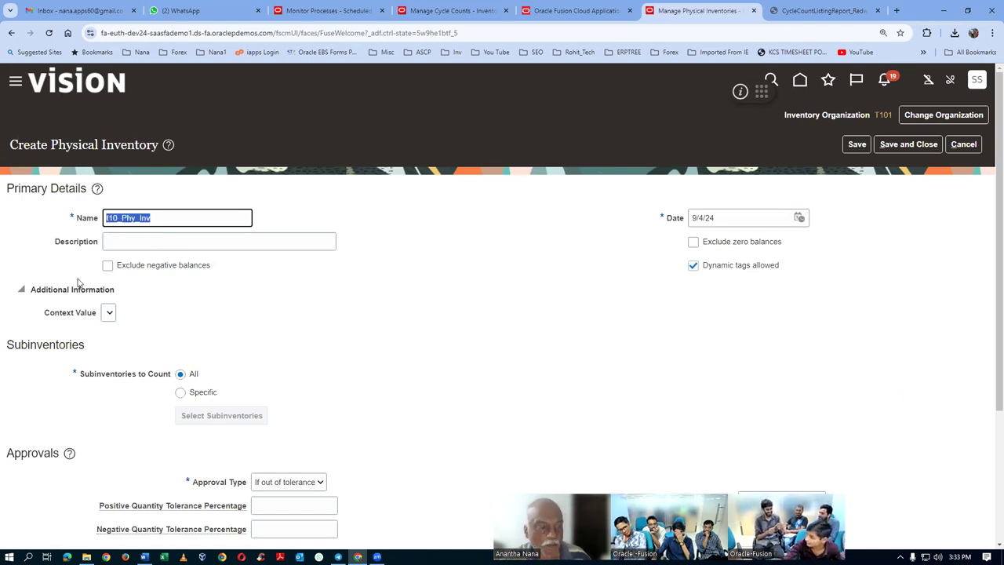
pyautogui.click(123, 241)
pyautogui.hotkey('ctrl', 'v')
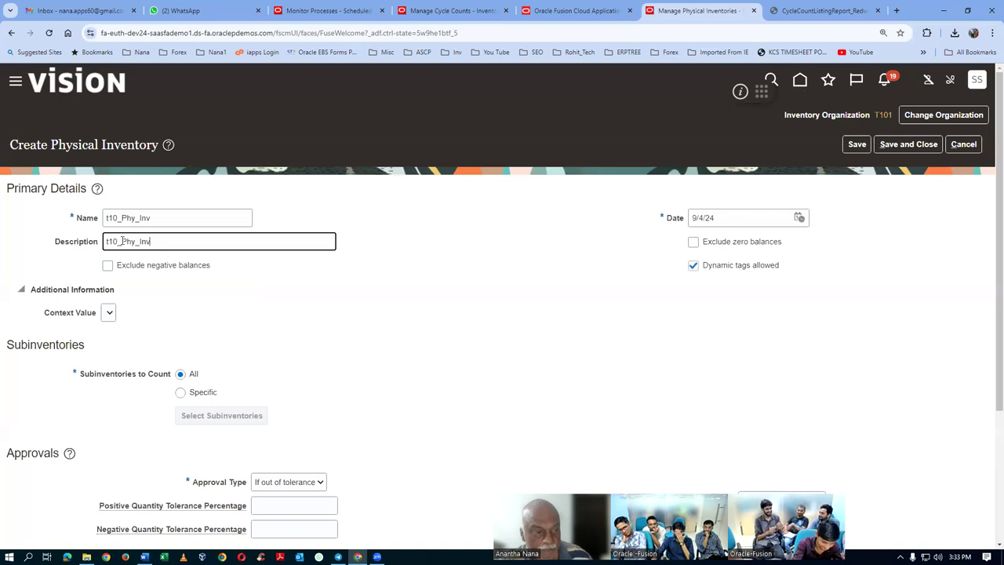
# Set the physical inventory's Approval Type to Always.
pyautogui.scroll(-2, 251, 330)
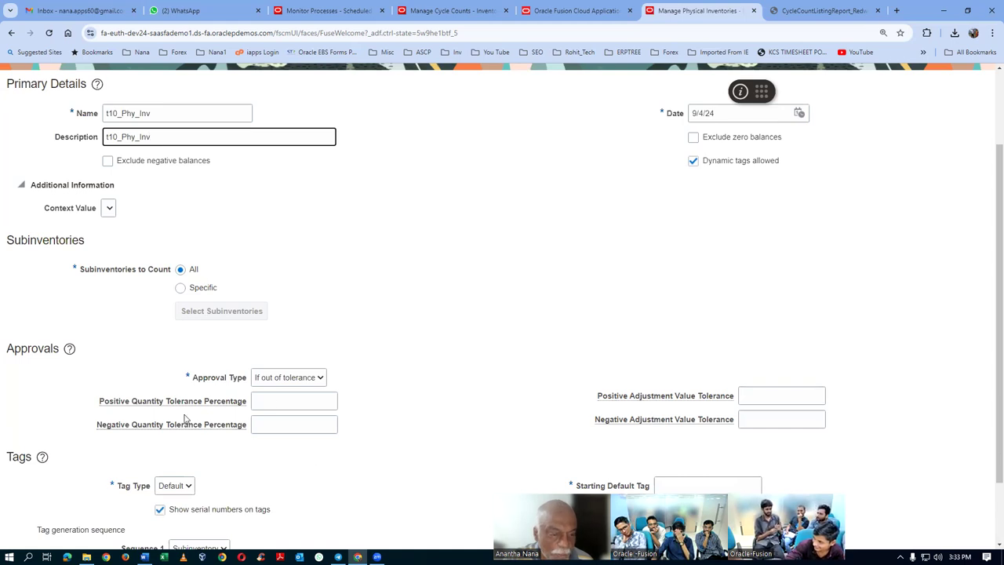
pyautogui.scroll(-1, 462, 353)
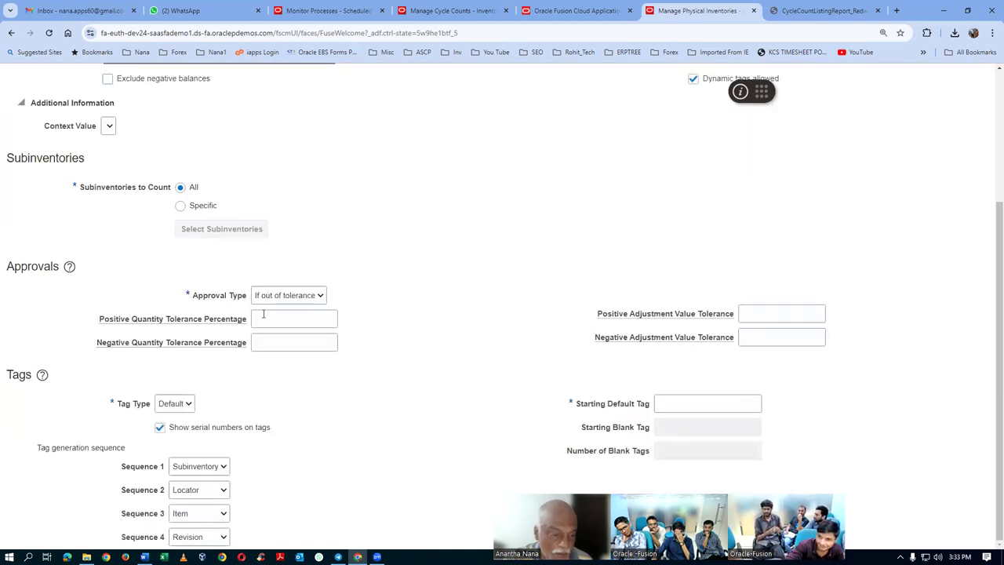
pyautogui.click(299, 297)
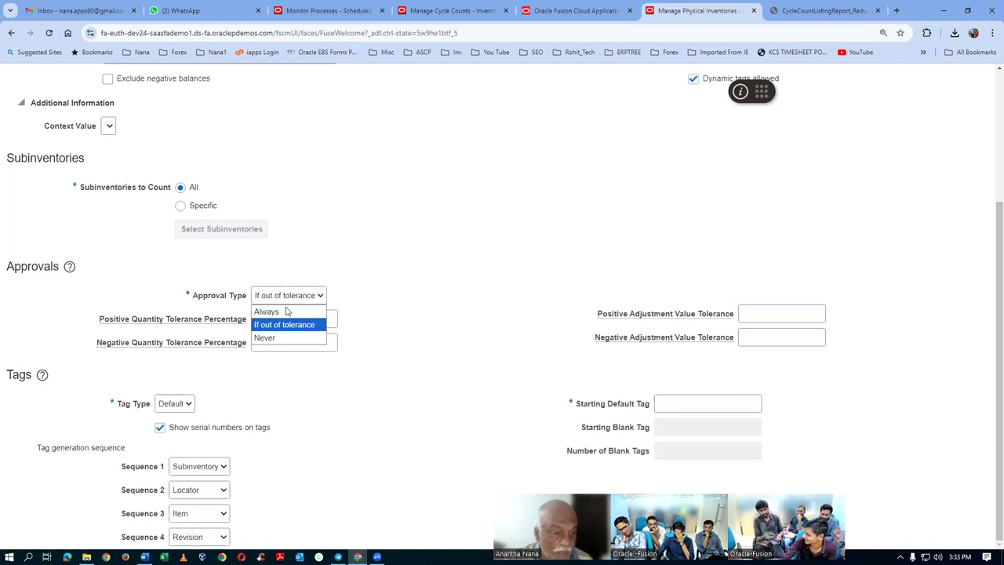
pyautogui.click(284, 312)
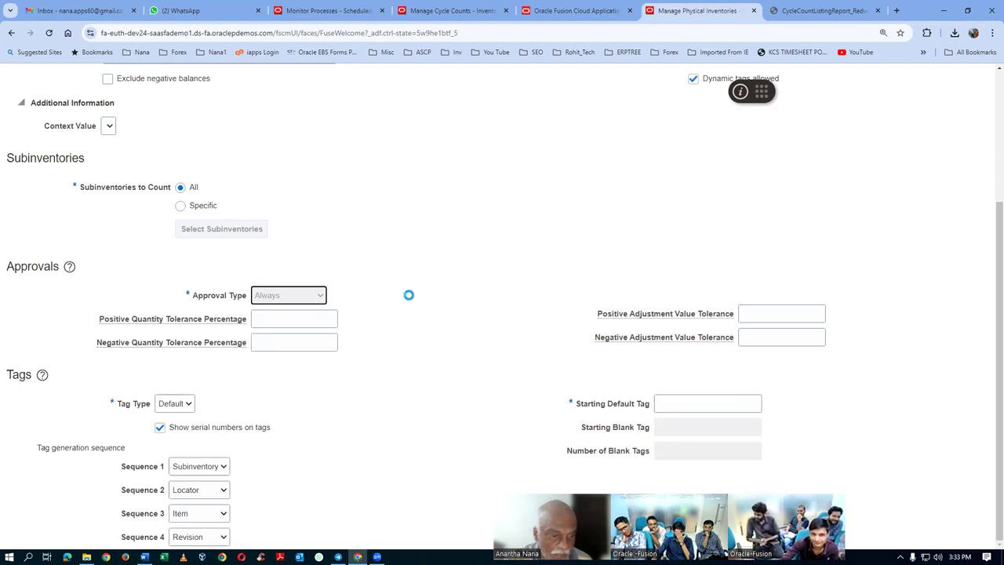
pyautogui.click(286, 322)
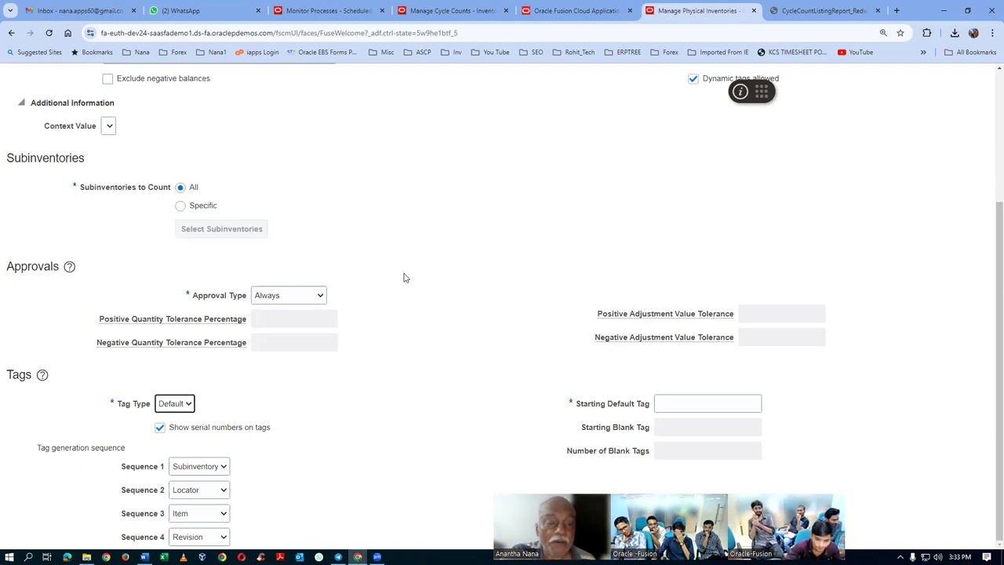
pyautogui.moveTo(761, 92); pyautogui.dragTo(759, 75)
# Keep Subinventory as the first tag sequence and set the starting default tag to 2001.
pyautogui.hotkey('ctrl', 'a')
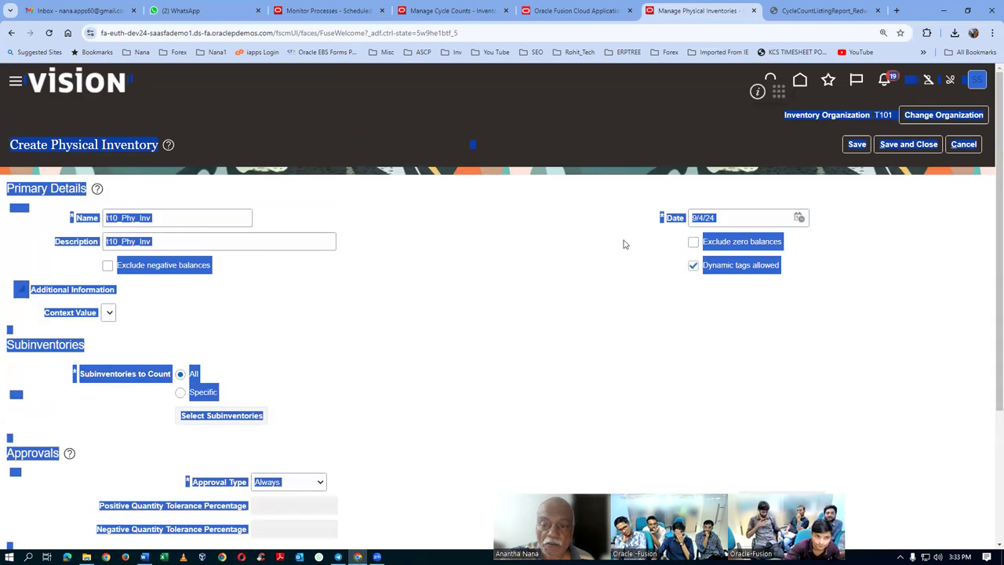
pyautogui.click(606, 346)
pyautogui.scroll(-2, 611, 309)
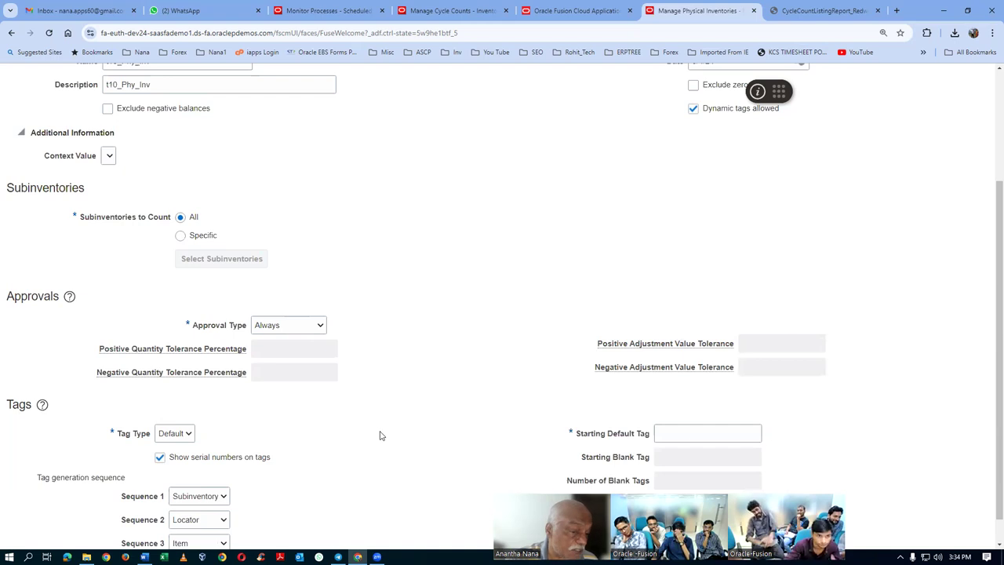
pyautogui.scroll(-1, 381, 432)
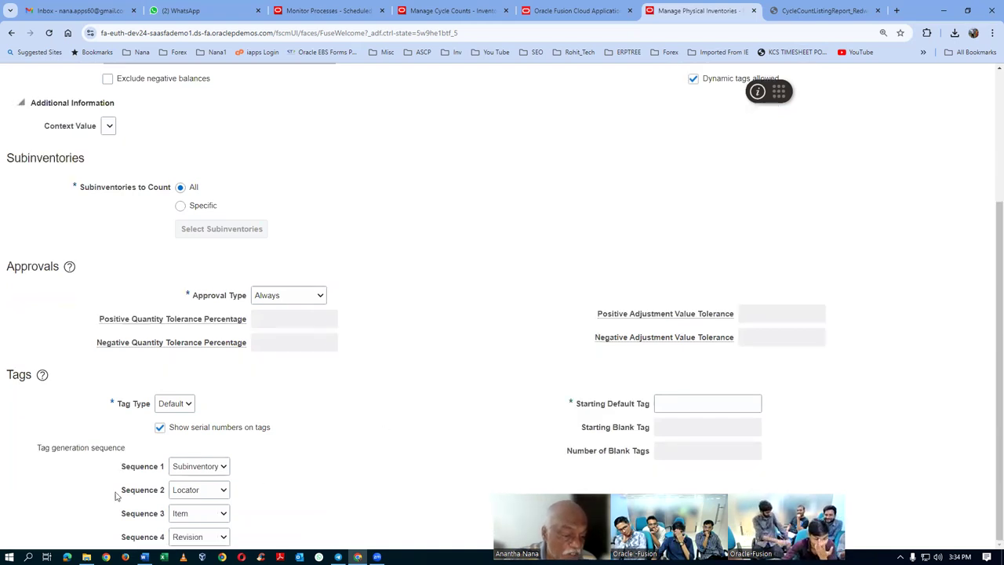
pyautogui.click(202, 465)
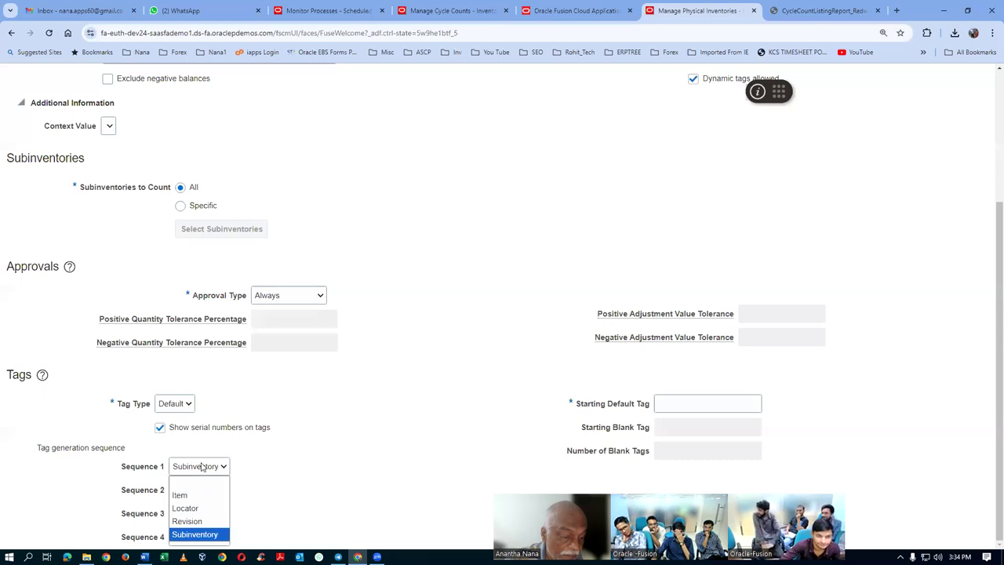
pyautogui.click(202, 465)
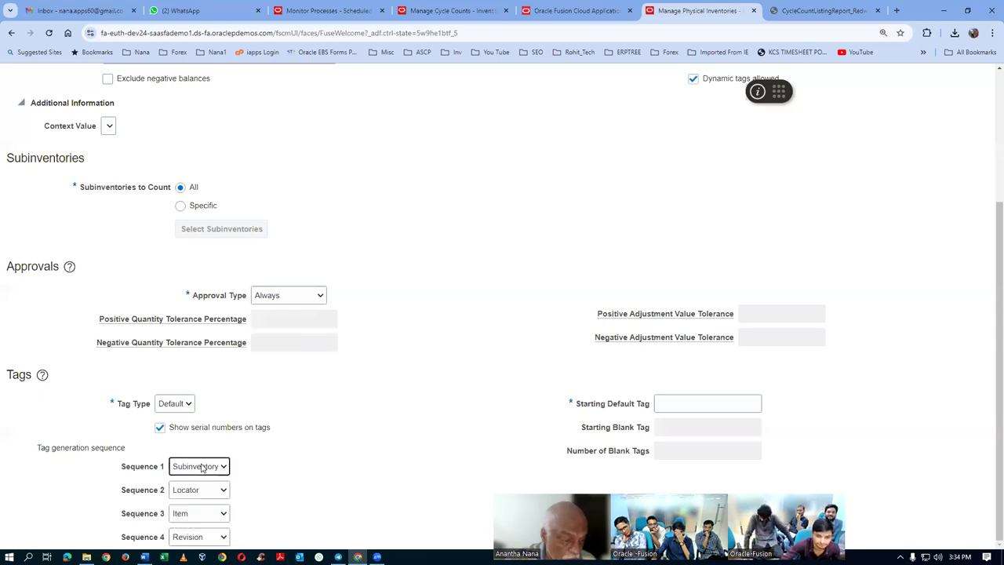
pyautogui.moveTo(39, 447); pyautogui.dragTo(114, 447)
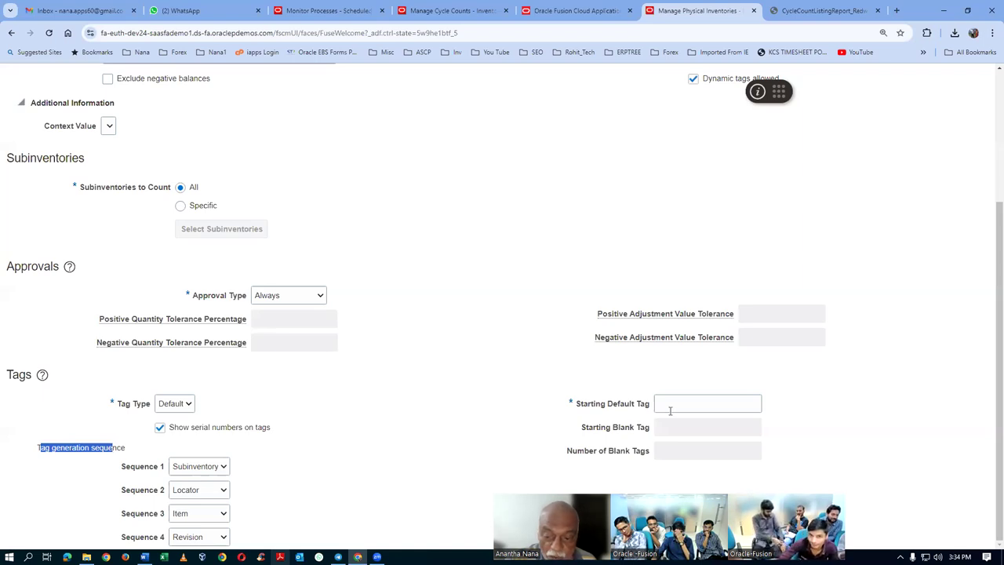
pyautogui.click(669, 409)
pyautogui.write('2001')
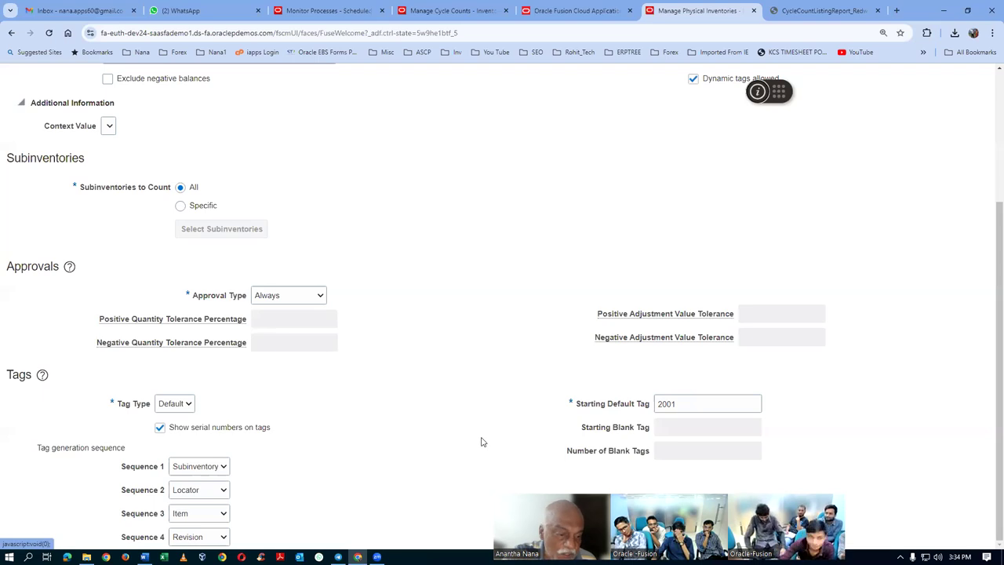
# Exclude negative balances and save and close the t10_Phy_Inv physical inventory.
pyautogui.scroll(2, 486, 441)
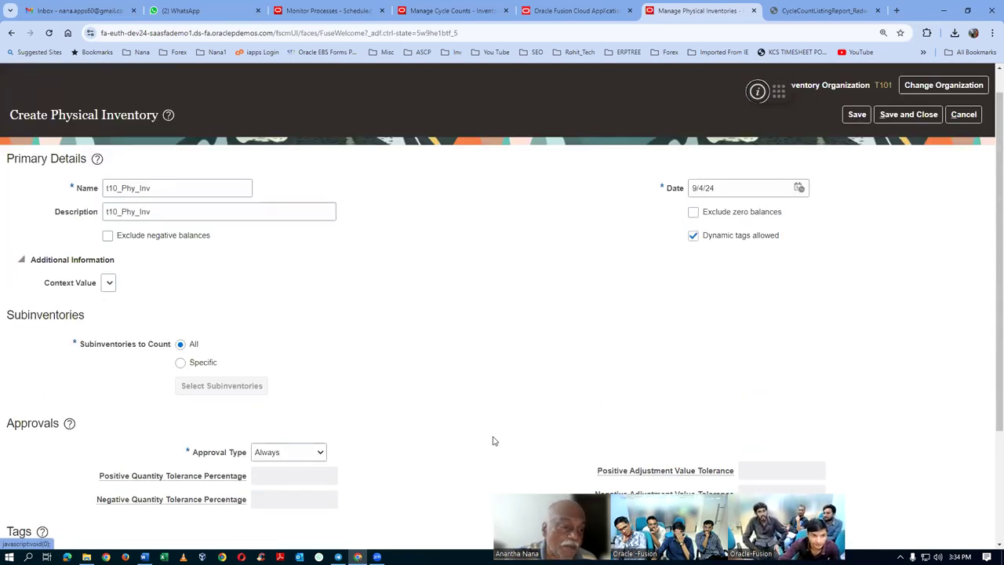
pyautogui.click(108, 236)
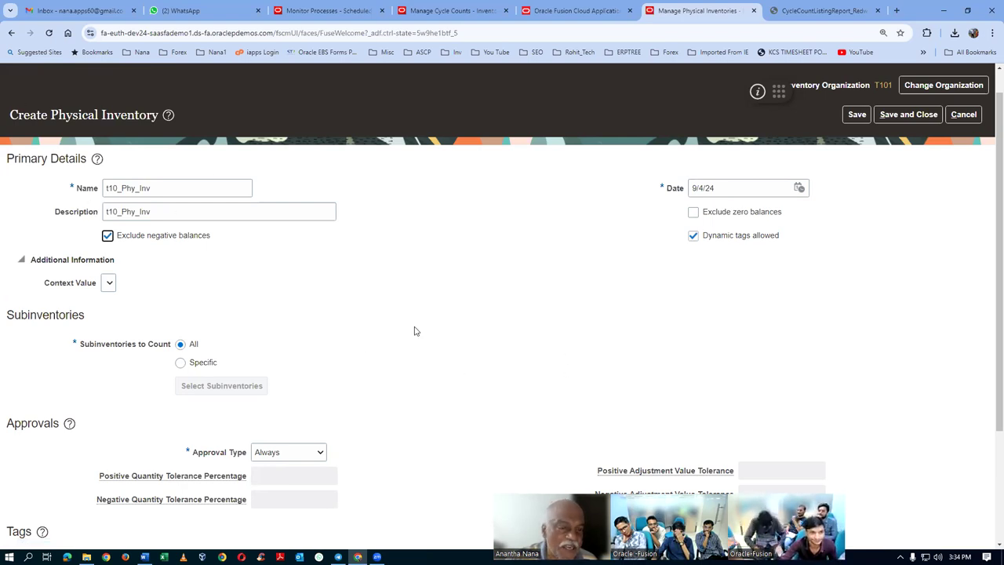
pyautogui.scroll(-2, 416, 331)
pyautogui.scroll(3, 418, 332)
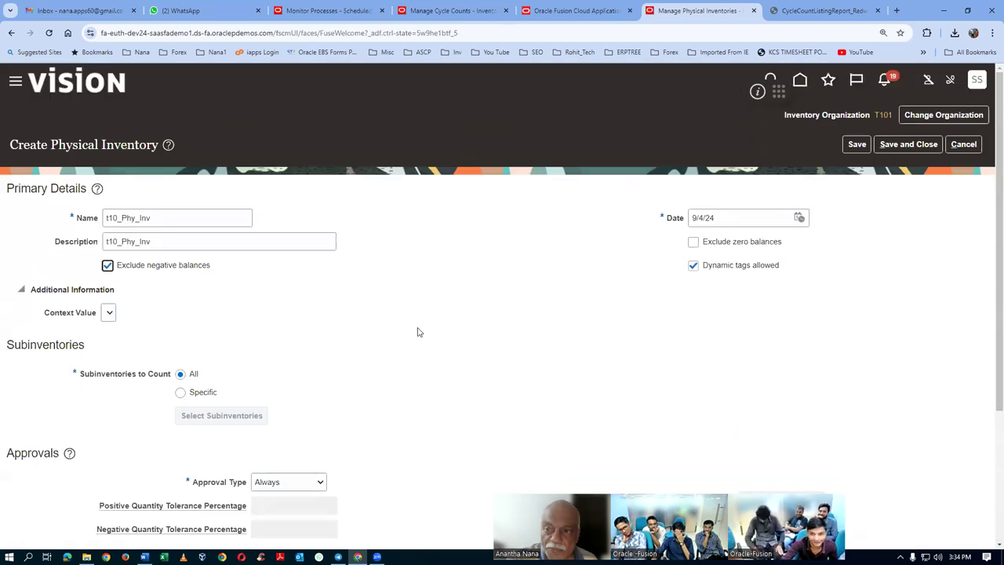
pyautogui.click(916, 145)
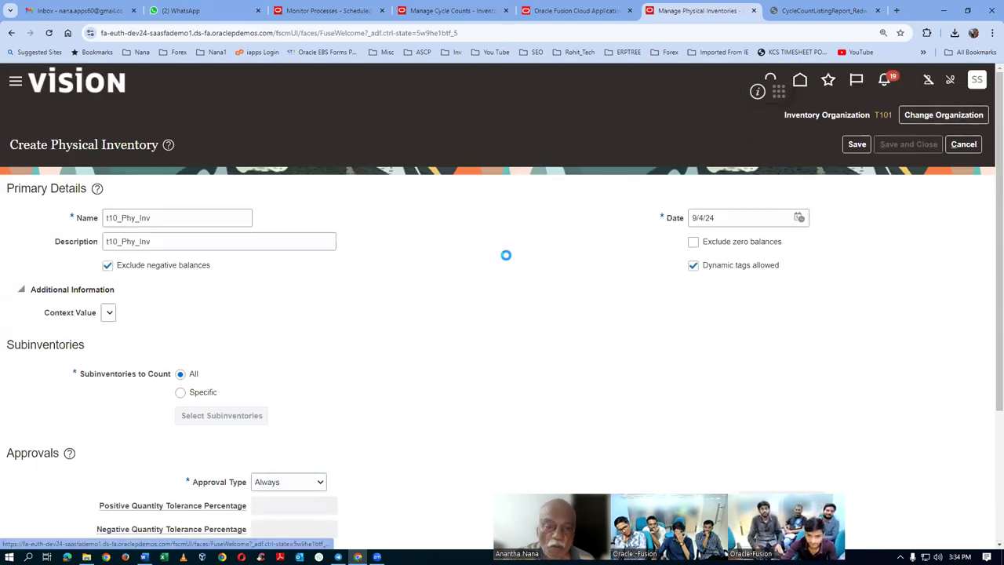
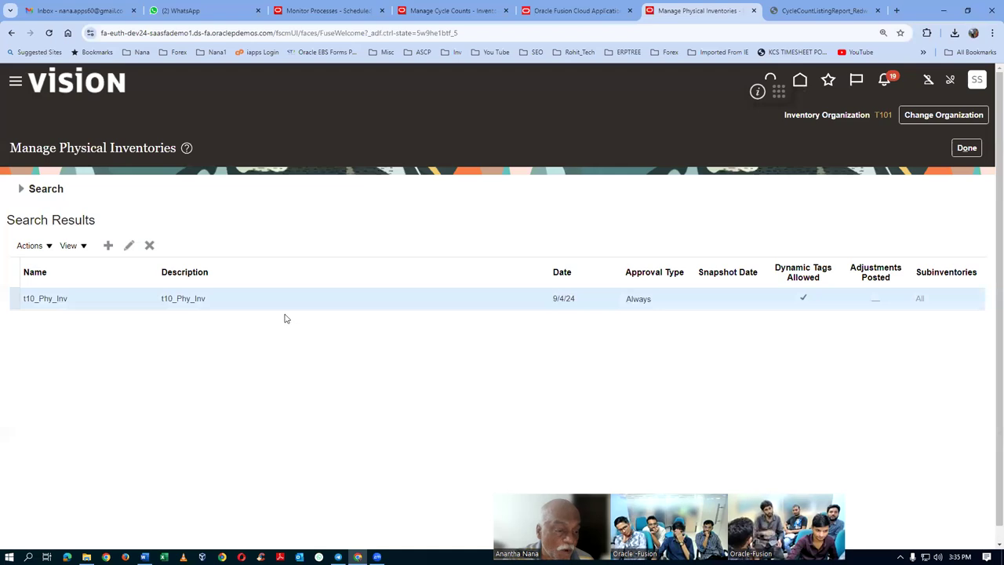
# Generate a physical inventory snapshot for t10_Phy_Inv and acknowledge submitted process 7223039.
pyautogui.click(21, 250)
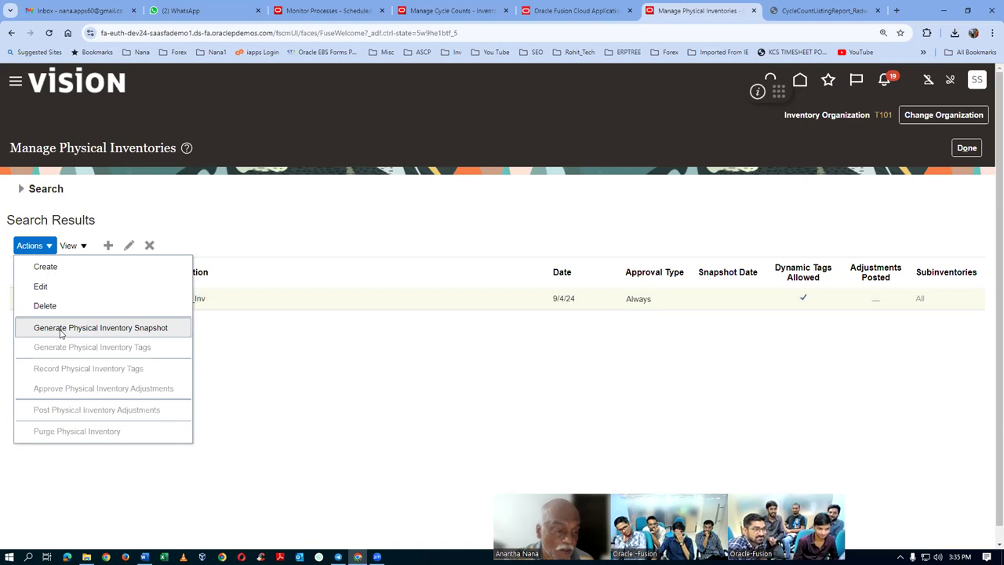
pyautogui.click(61, 329)
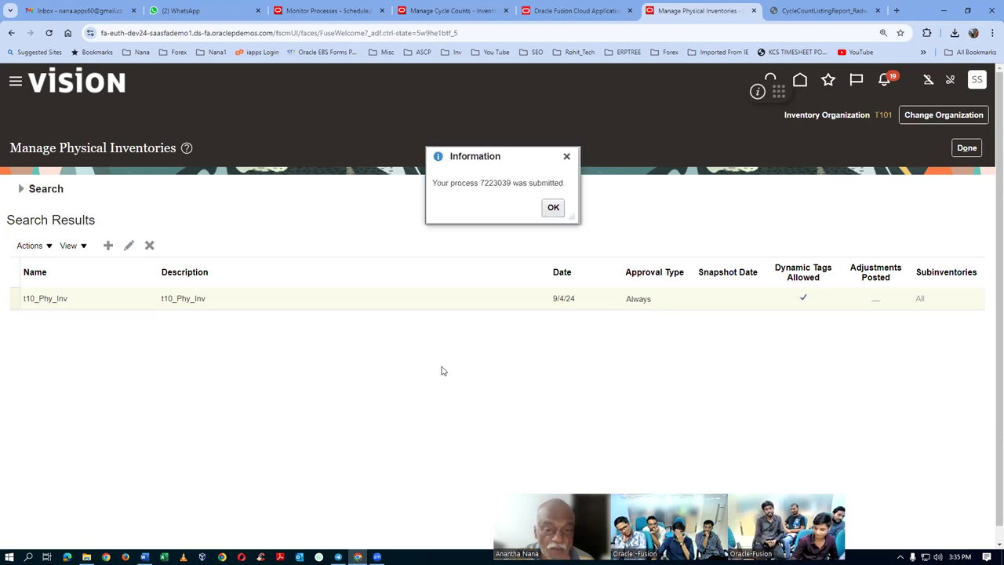
pyautogui.click(553, 207)
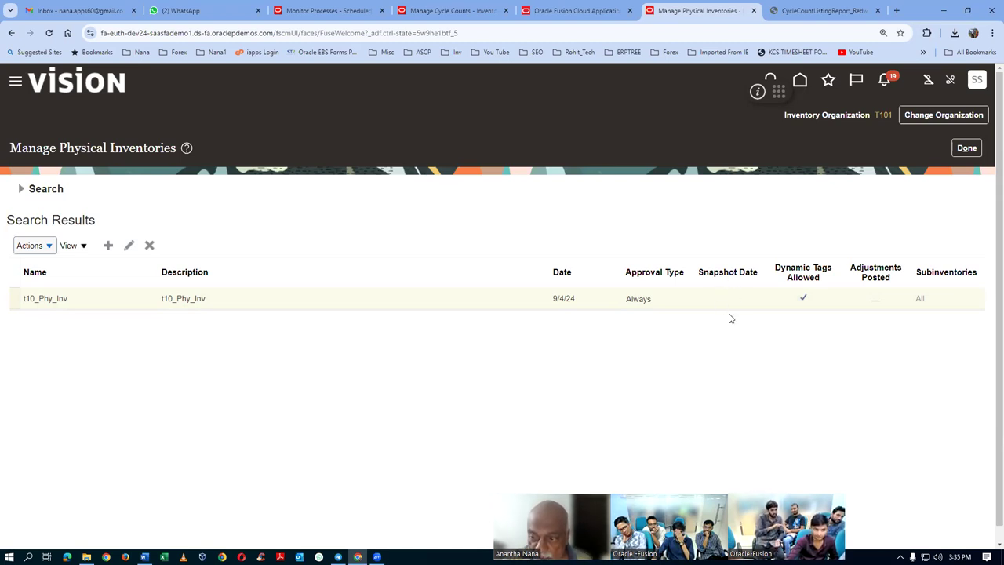
pyautogui.click(348, 14)
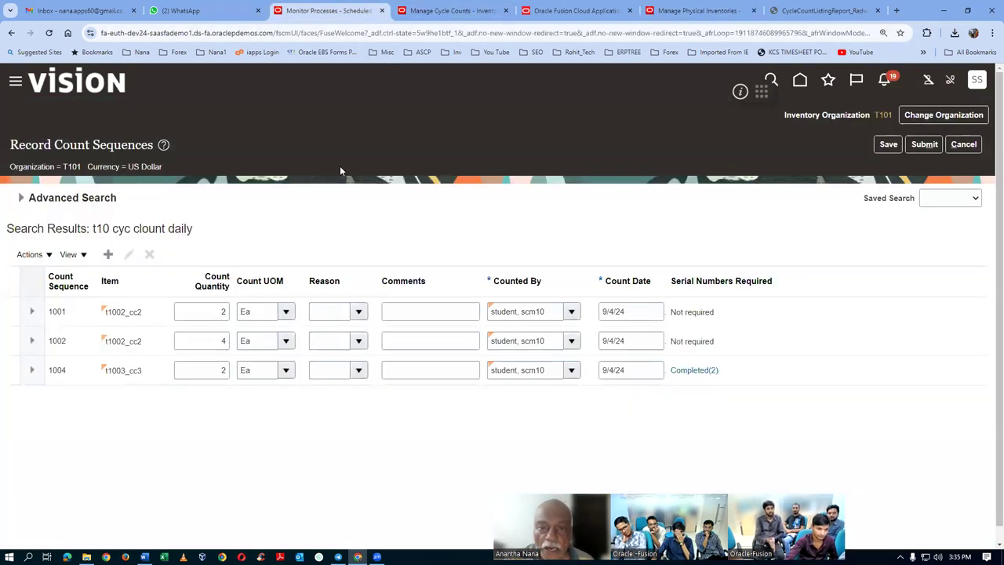
# Open Scheduled Processes from the home page's Tools apps, refresh the list and expand Search.
pyautogui.click(798, 81)
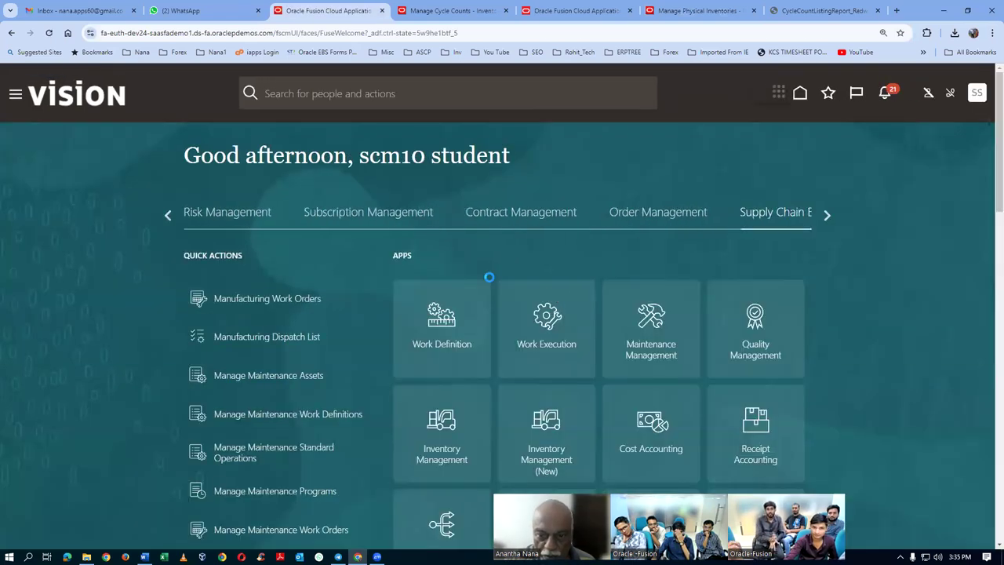
pyautogui.click(827, 216)
pyautogui.click(827, 217)
pyautogui.click(826, 225)
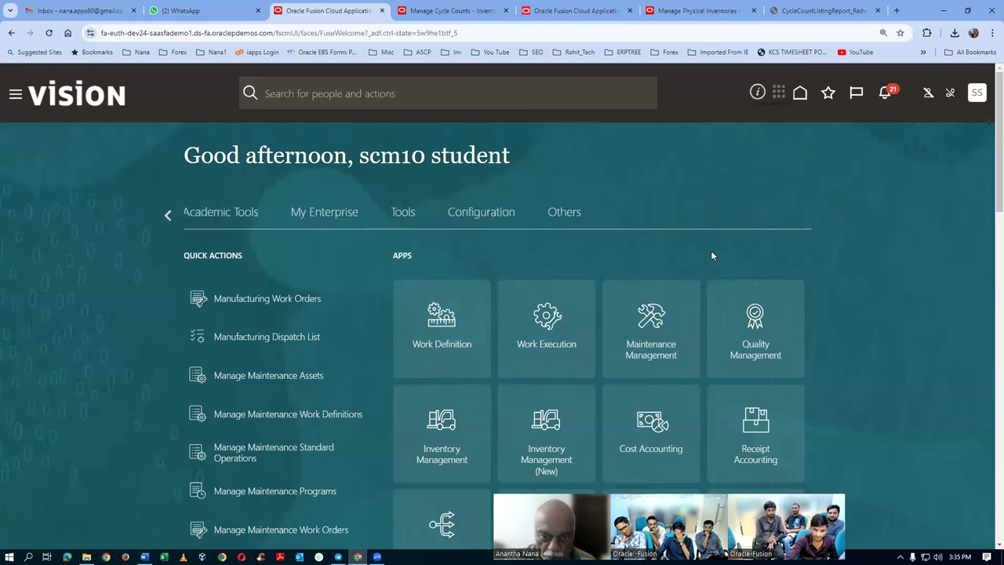
pyautogui.click(409, 215)
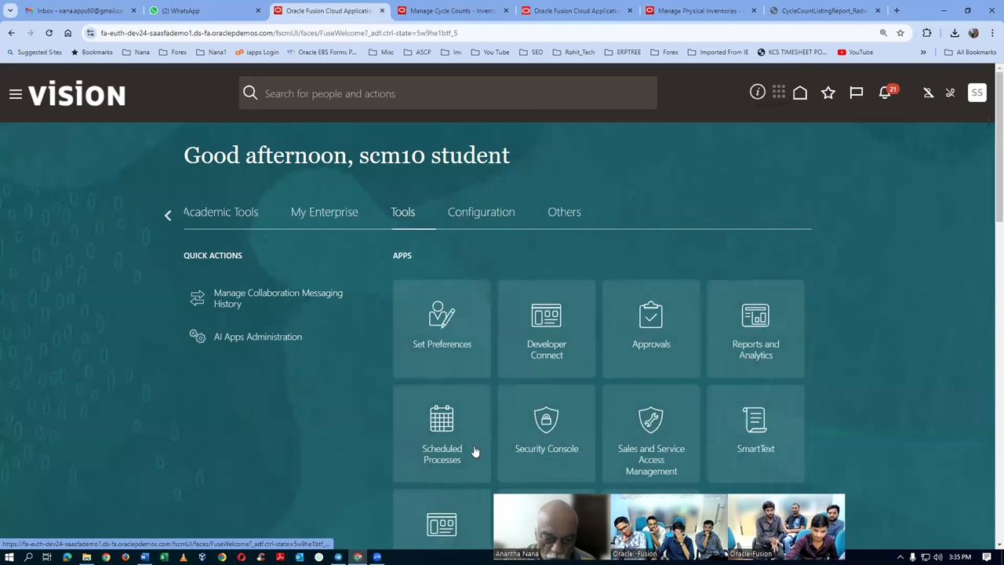
pyautogui.click(443, 462)
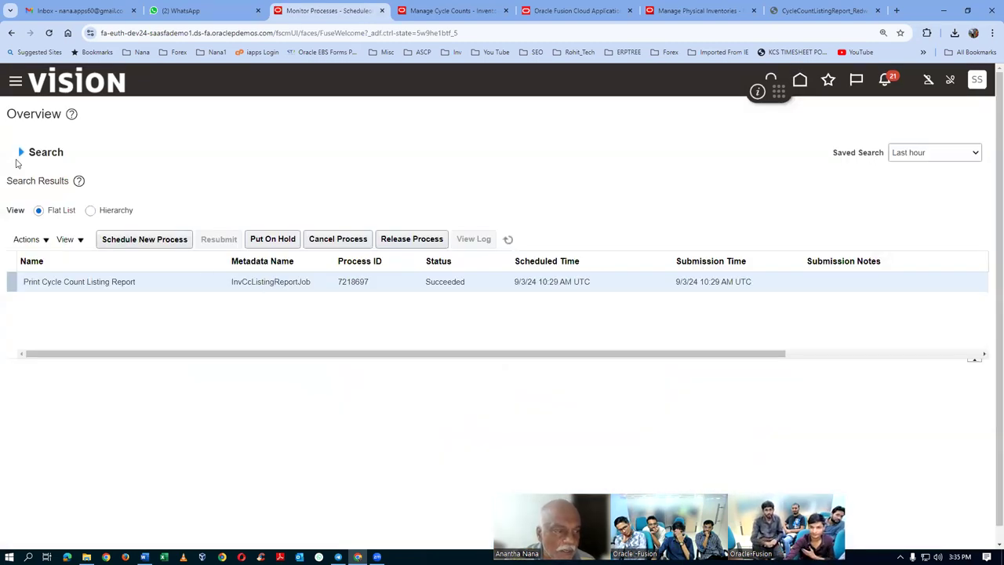
pyautogui.click(508, 241)
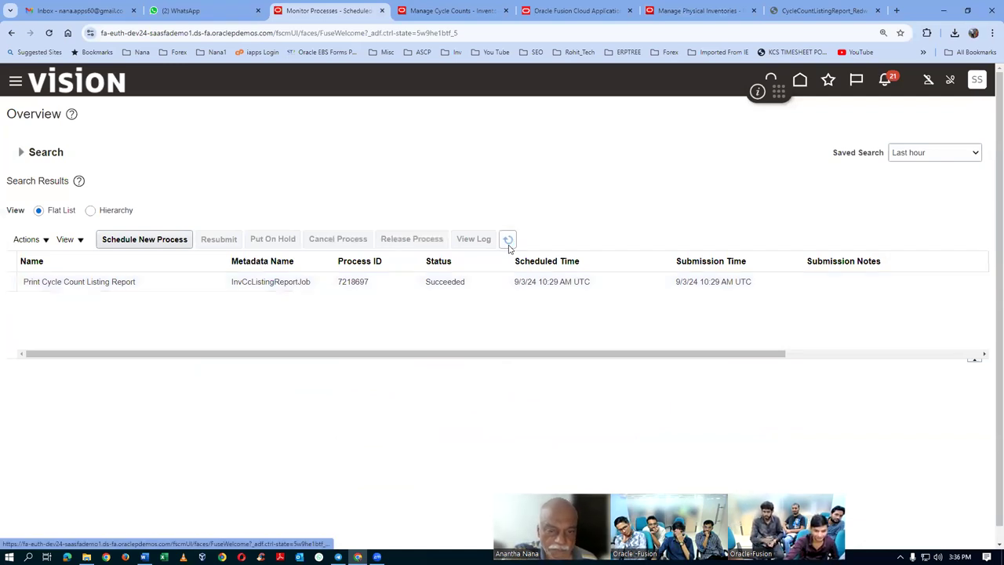
pyautogui.click(20, 152)
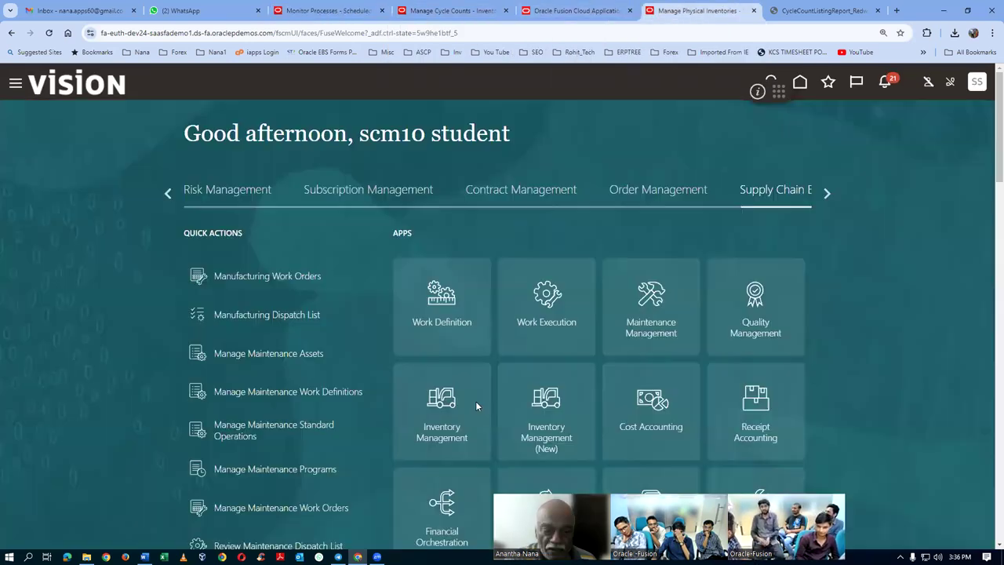
# Close the cycle count listing report tab and dismiss the application error messages.
pyautogui.click(723, 12)
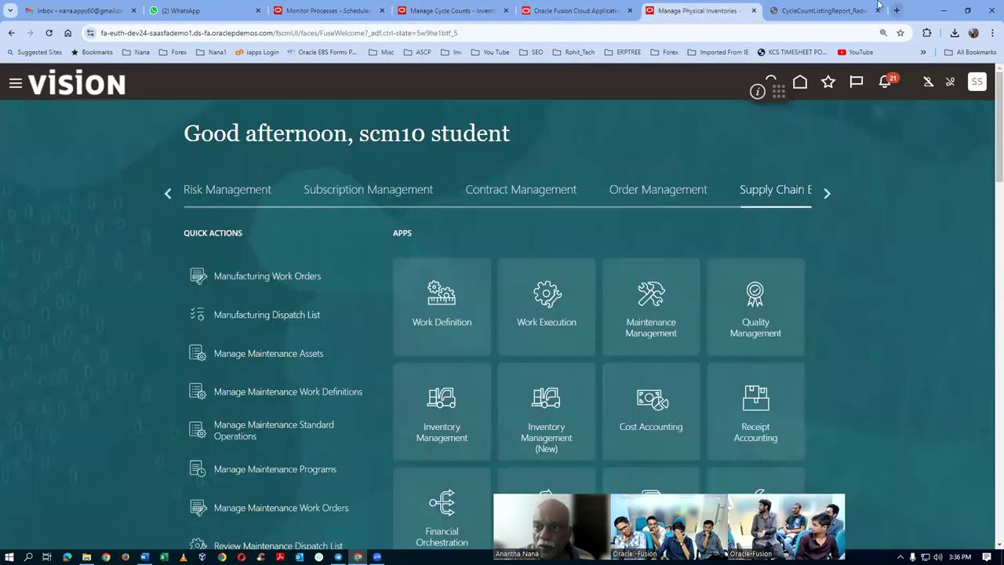
pyautogui.click(813, 12)
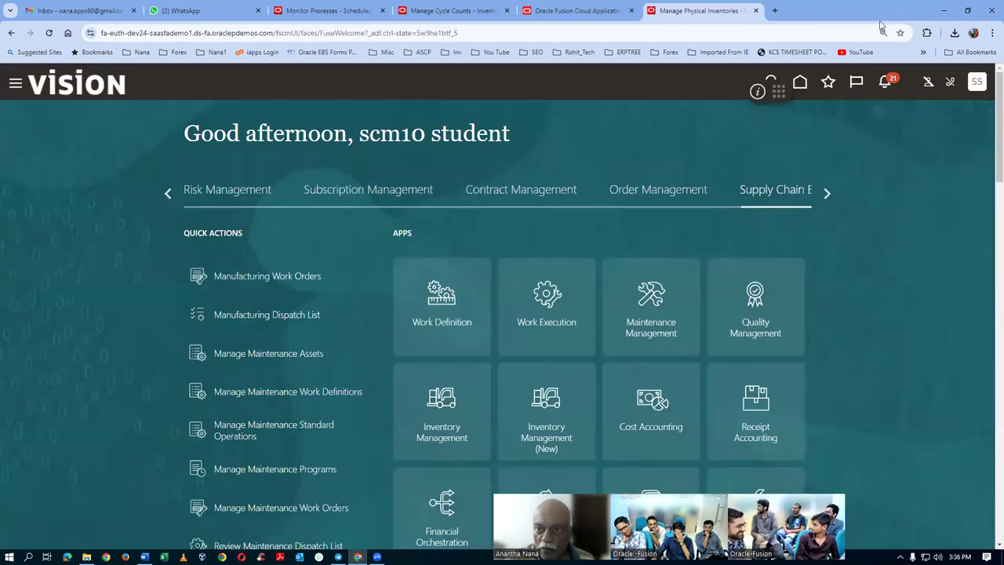
pyautogui.click(878, 11)
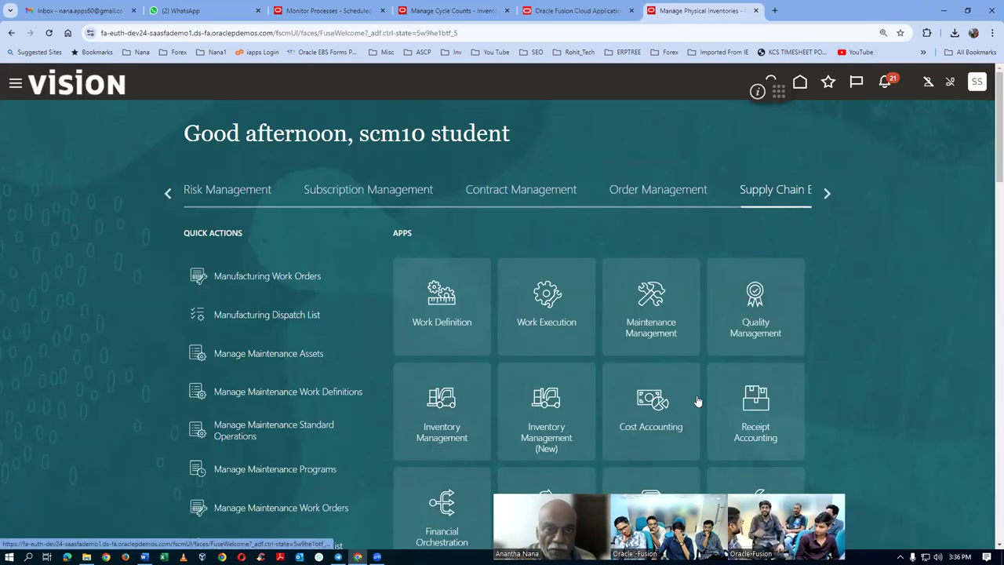
pyautogui.click(606, 206)
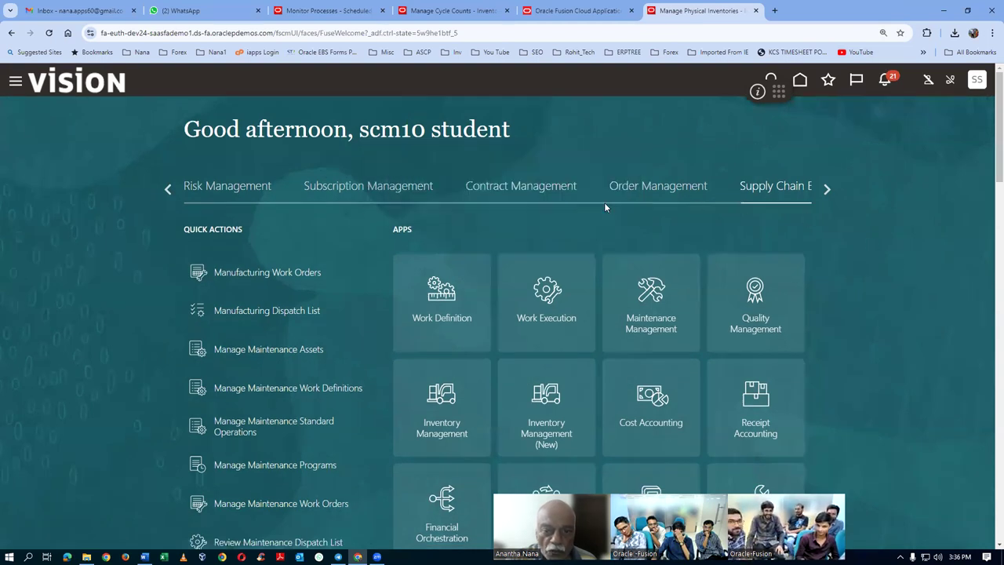
pyautogui.click(451, 13)
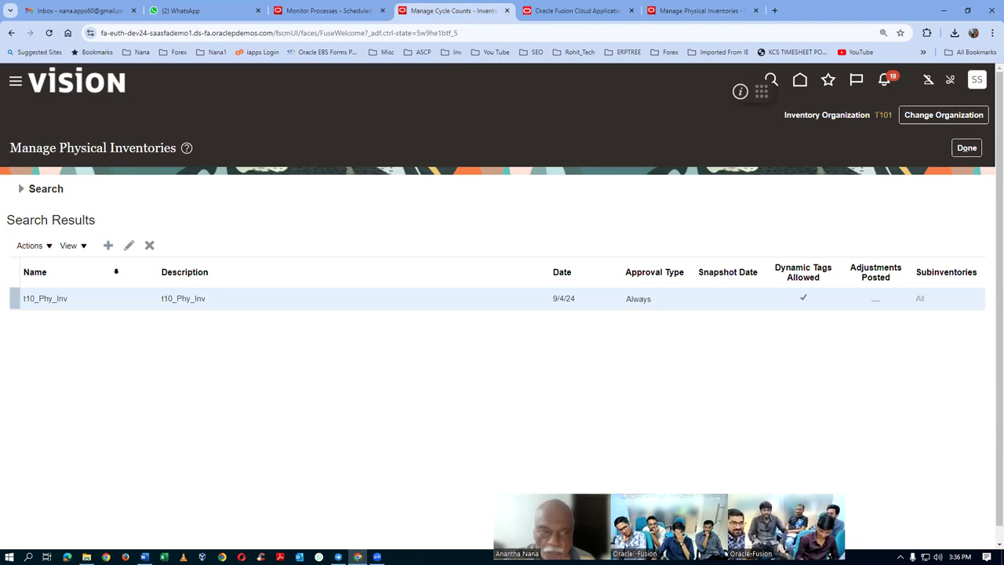
pyautogui.click(22, 189)
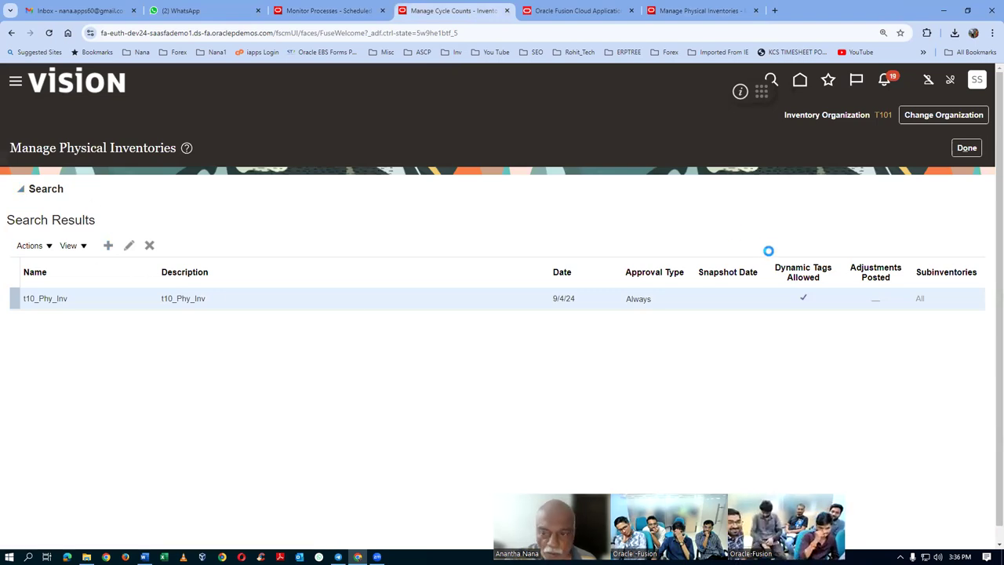
pyautogui.click(611, 211)
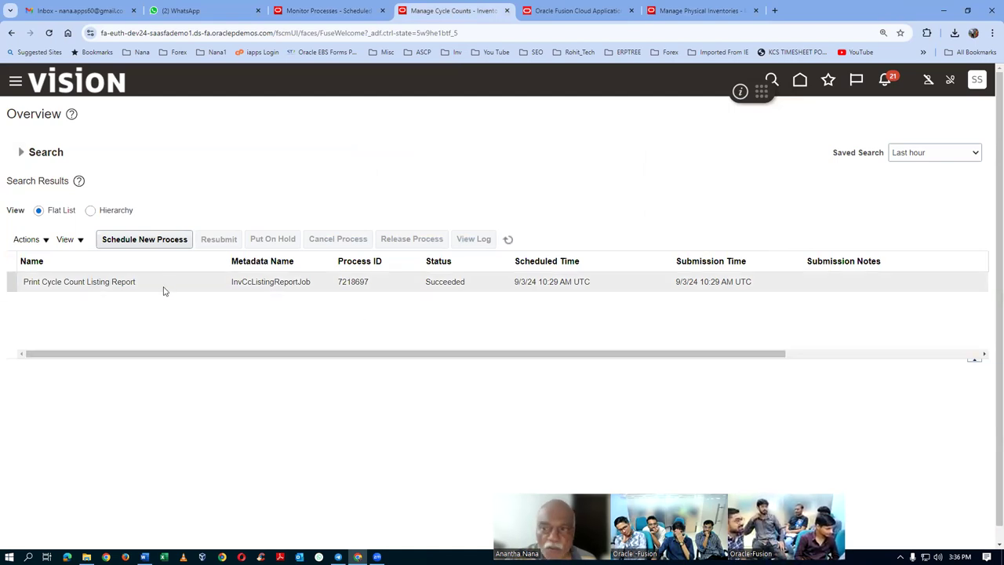
# Return to the home springboard and open Inventory Management.
pyautogui.click(801, 82)
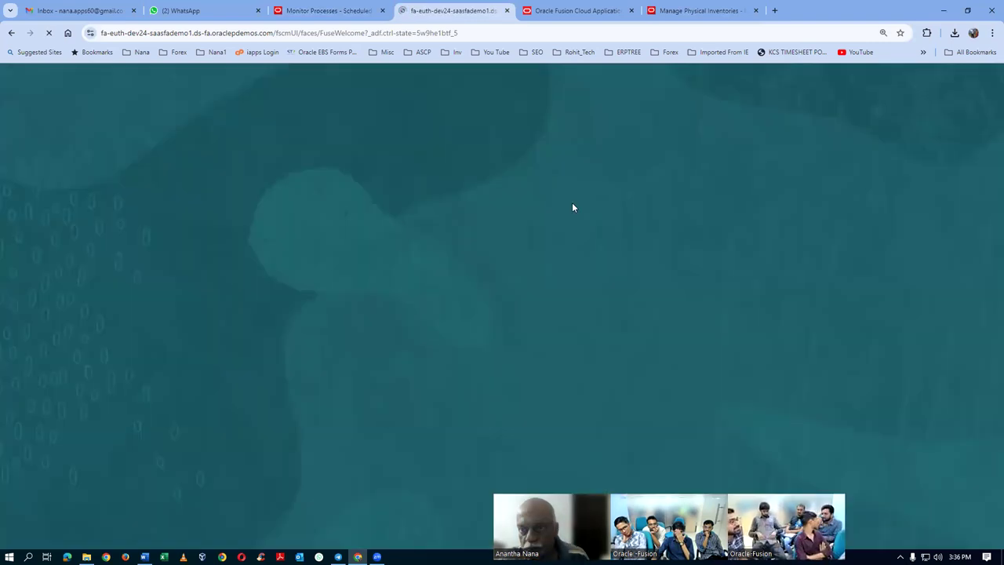
pyautogui.click(700, 10)
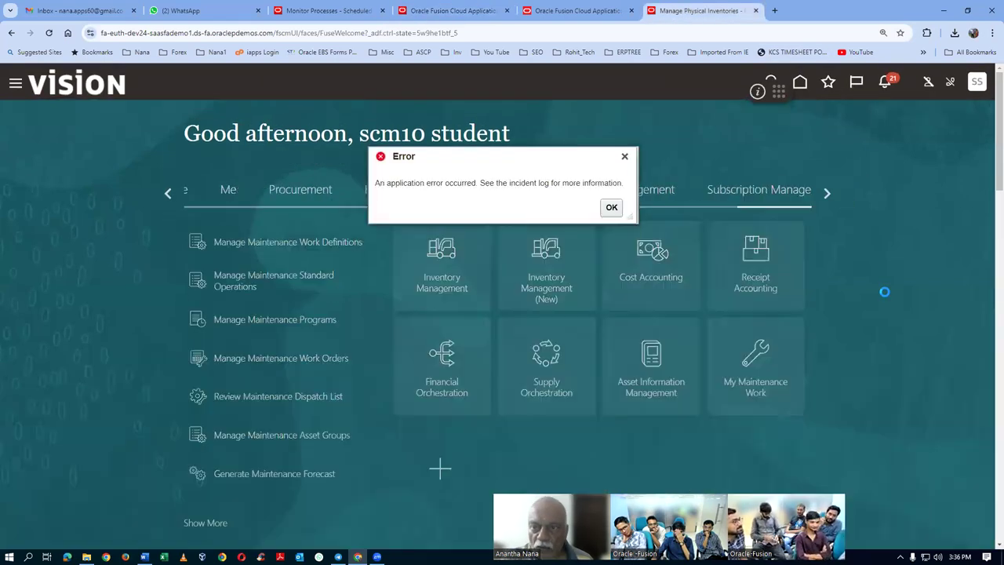
pyautogui.click(611, 207)
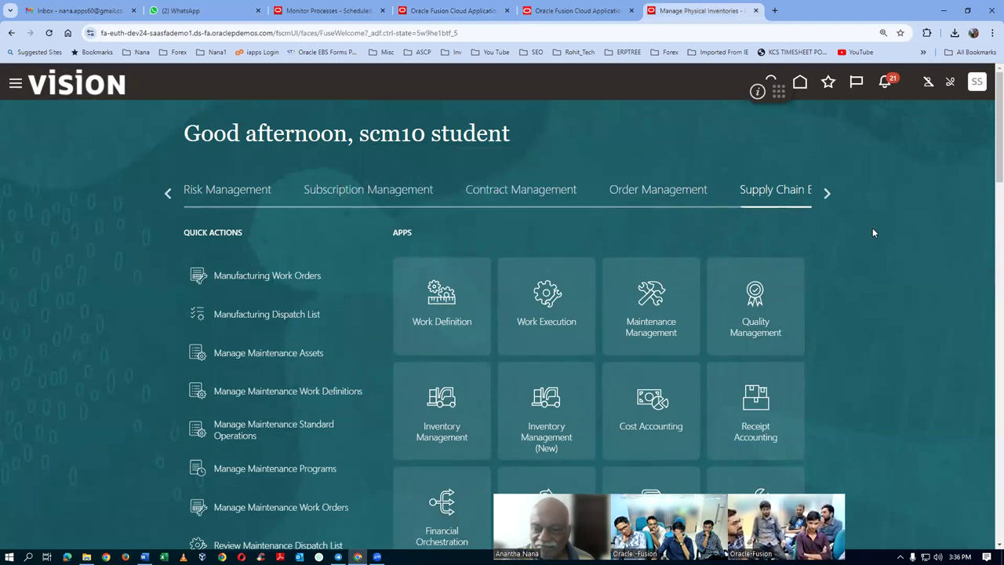
pyautogui.click(449, 421)
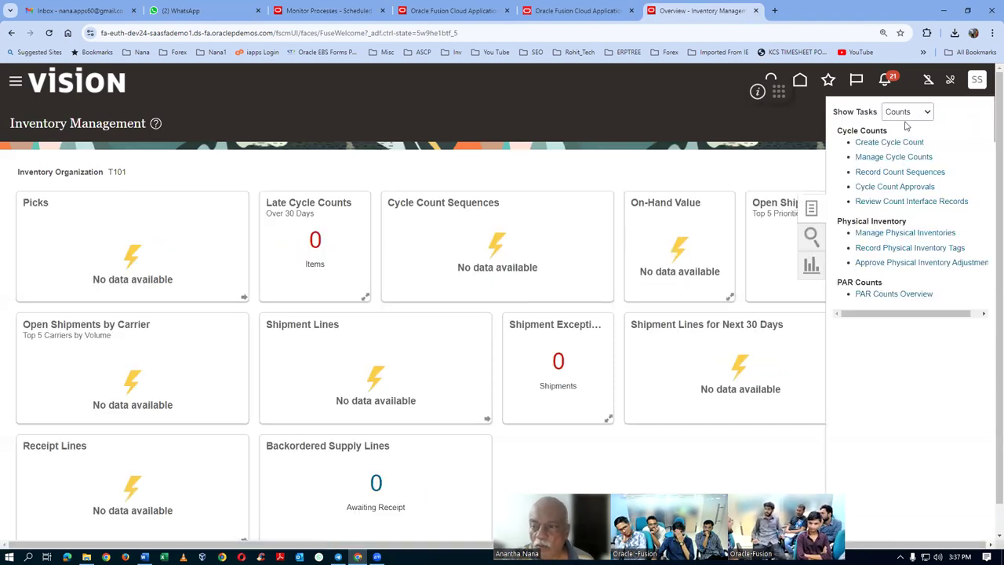
# Generate physical inventory tags for t10_Phy_Inv from Manage Physical Inventories and acknowledge process 7223040.
pyautogui.click(895, 233)
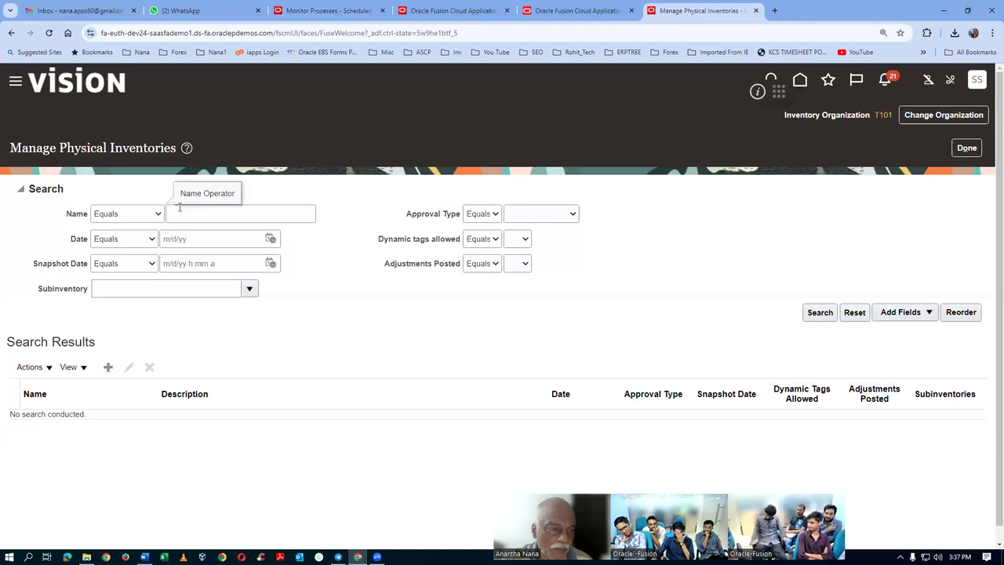
pyautogui.click(810, 313)
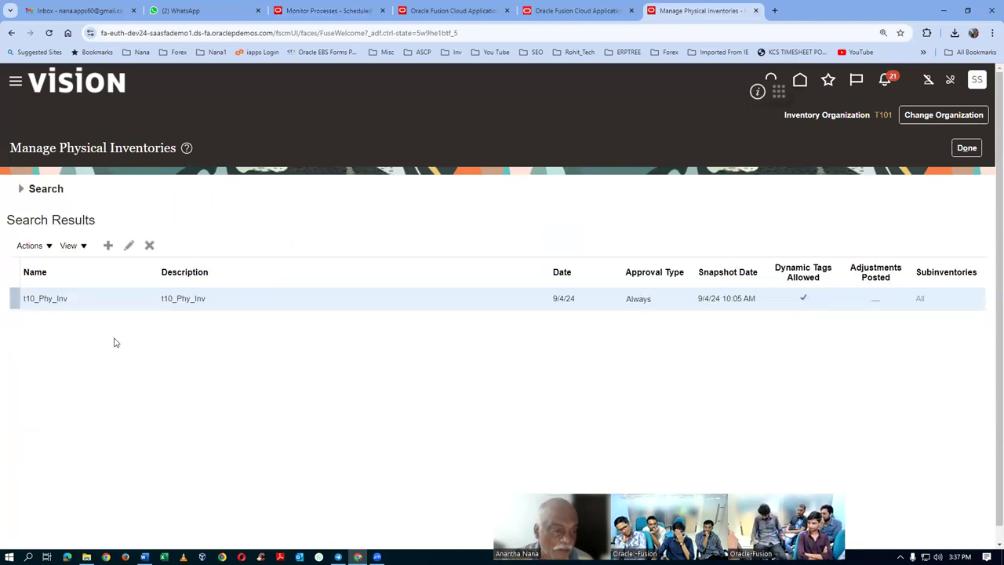
pyautogui.click(31, 245)
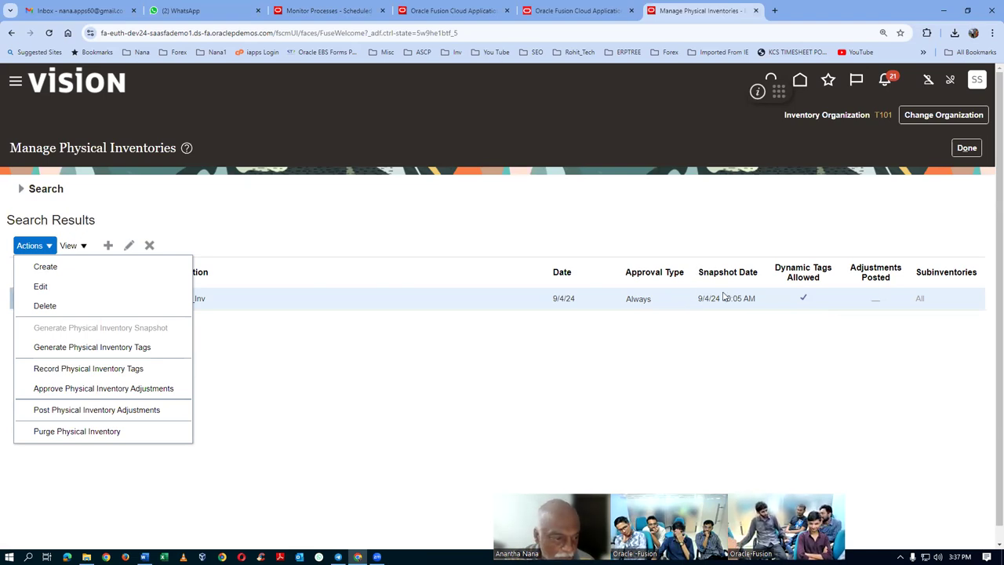
pyautogui.click(87, 347)
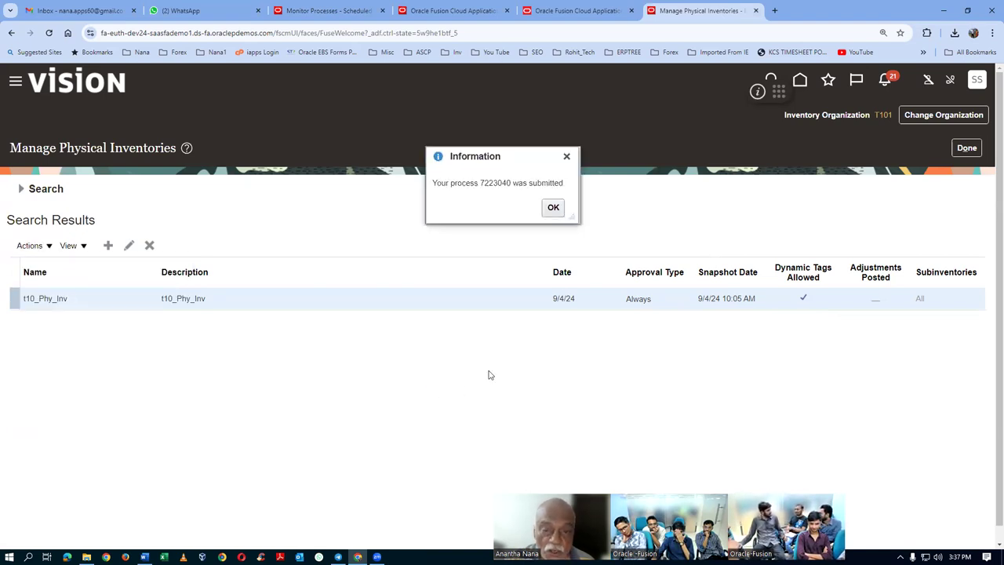
pyautogui.click(553, 207)
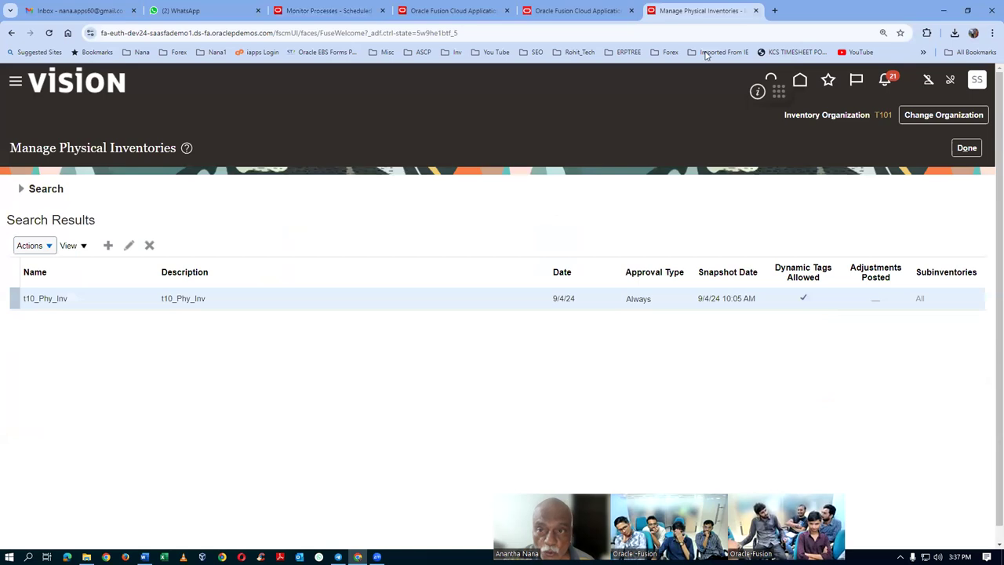
# Duplicate the physical inventories tab and reload it at the trimmed Fusion site address.
pyautogui.rightClick(710, 15)
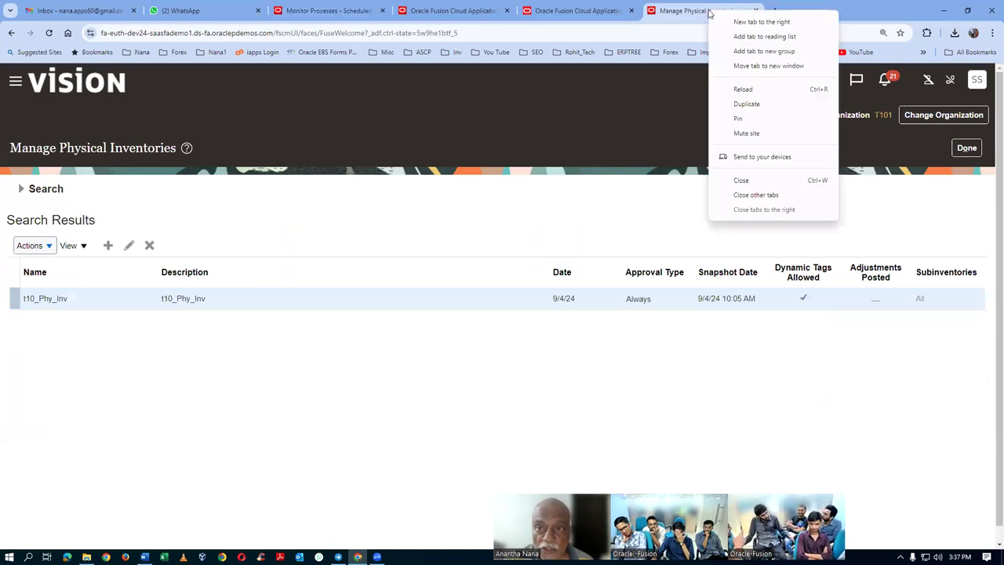
pyautogui.click(749, 104)
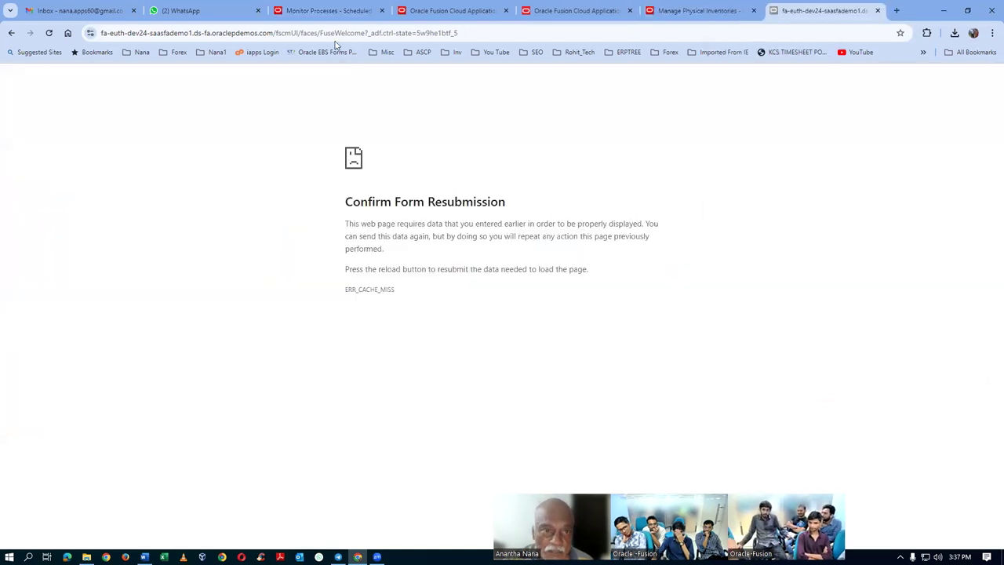
pyautogui.click(337, 33)
pyautogui.click(478, 33)
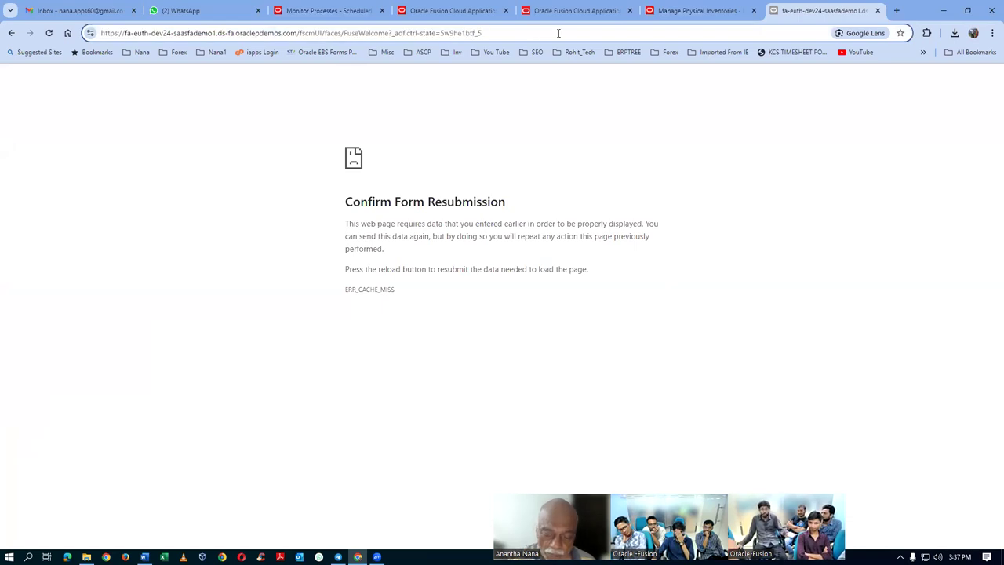
pyautogui.press('BackSpace')
pyautogui.press('BackSpace')
pyautogui.press('BackSpace')
pyautogui.press('BackSpace')
pyautogui.press('BackSpace')
pyautogui.press('BackSpace')
pyautogui.press('BackSpace')
pyautogui.press('BackSpace')
pyautogui.press('BackSpace')
pyautogui.press('BackSpace')
pyautogui.press('BackSpace')
pyautogui.press('BackSpace')
pyautogui.press('BackSpace')
pyautogui.press('BackSpace')
pyautogui.press('BackSpace')
pyautogui.press('BackSpace')
pyautogui.press('BackSpace')
pyautogui.press('BackSpace')
pyautogui.press('BackSpace')
pyautogui.press('BackSpace')
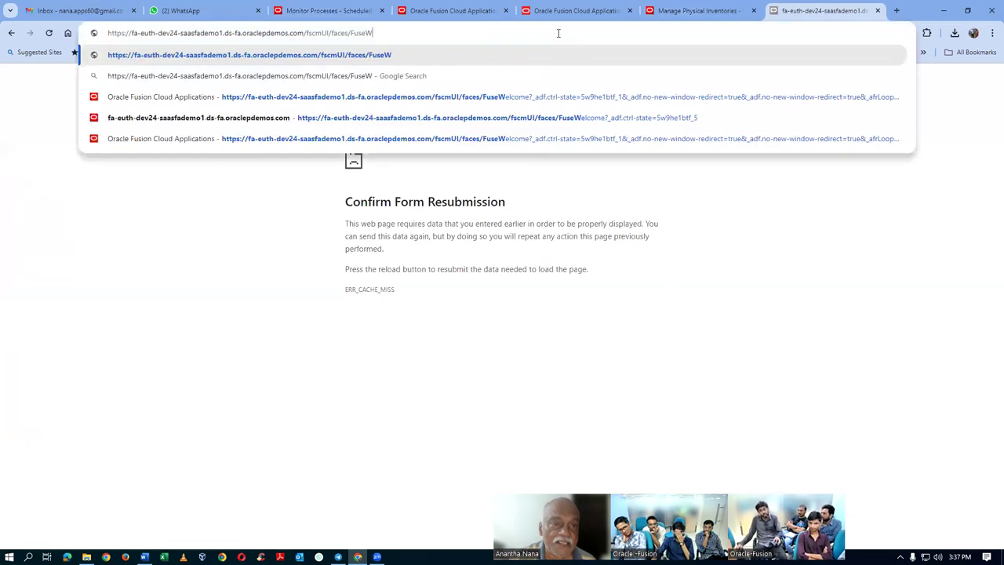
pyautogui.press('BackSpace')
pyautogui.press('BackSpace')
pyautogui.press('BackSpace')
pyautogui.press('BackSpace')
pyautogui.press('BackSpace')
pyautogui.press('BackSpace')
pyautogui.press('BackSpace')
pyautogui.press('BackSpace')
pyautogui.press('BackSpace')
pyautogui.press('BackSpace')
pyautogui.press('BackSpace')
pyautogui.press('BackSpace')
pyautogui.press('BackSpace')
pyautogui.press('BackSpace')
pyautogui.press('BackSpace')
pyautogui.press('BackSpace')
pyautogui.press('BackSpace')
pyautogui.press('BackSpace')
pyautogui.press('BackSpace')
pyautogui.press('BackSpace')
pyautogui.write('m')
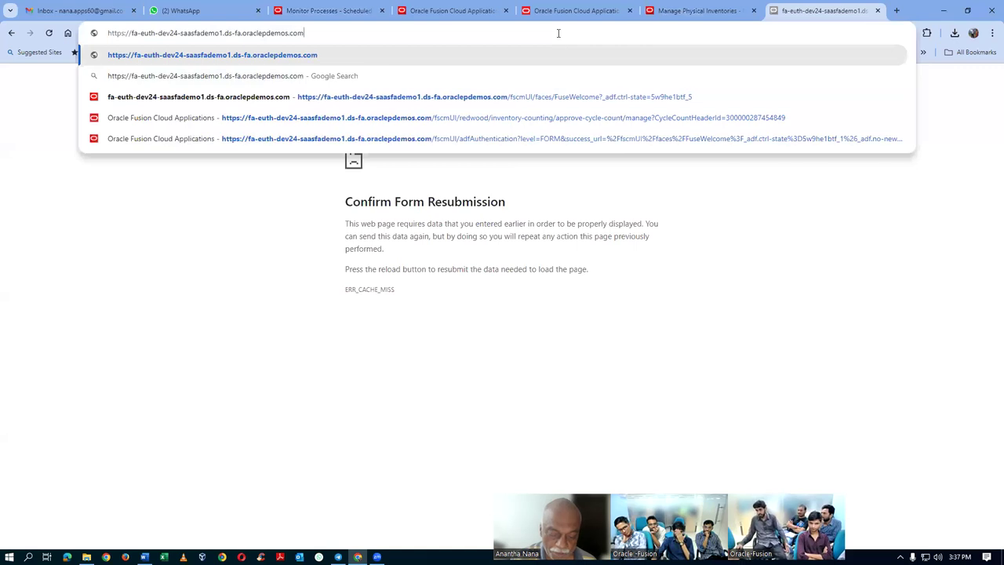
pyautogui.press('Return')
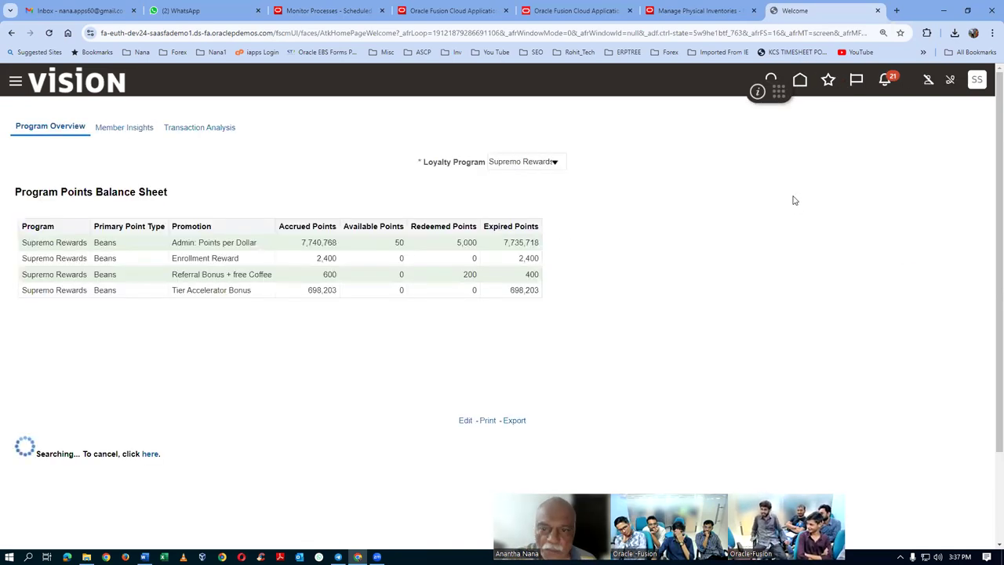
# Go to the Fusion home page, leave without saving, and open Scheduled Processes under Tools.
pyautogui.click(801, 84)
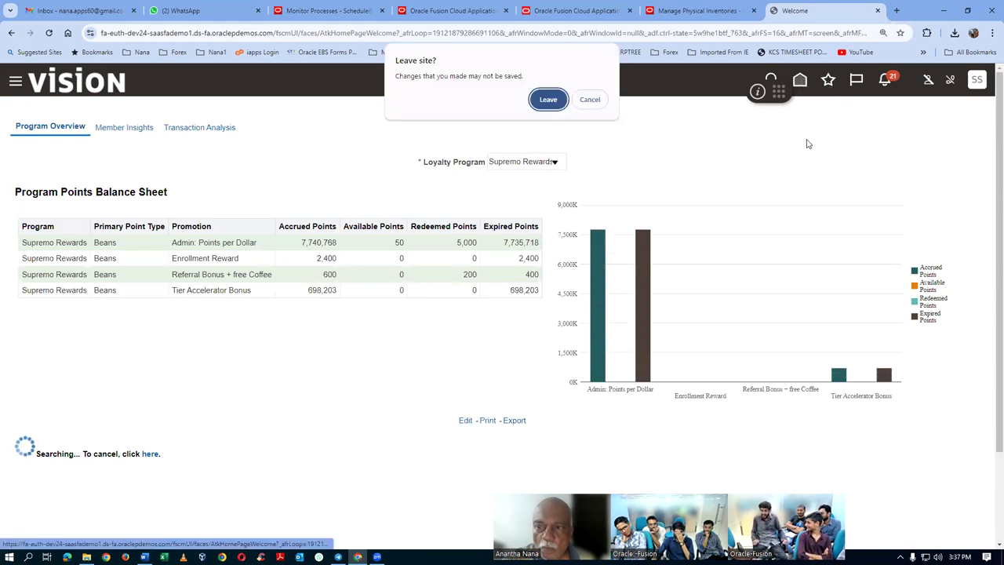
pyautogui.click(547, 99)
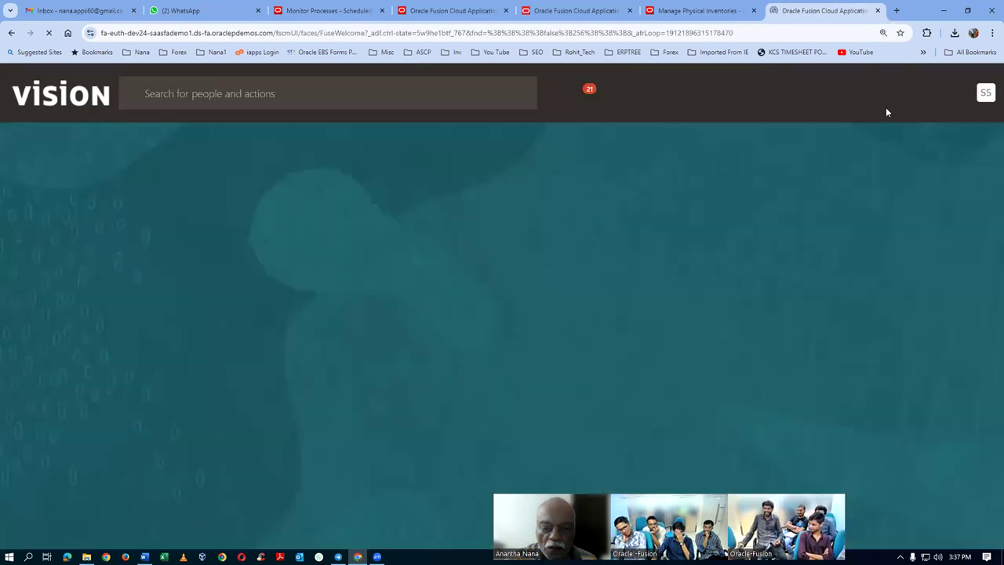
pyautogui.click(826, 216)
pyautogui.click(826, 217)
pyautogui.click(826, 216)
pyautogui.click(826, 216)
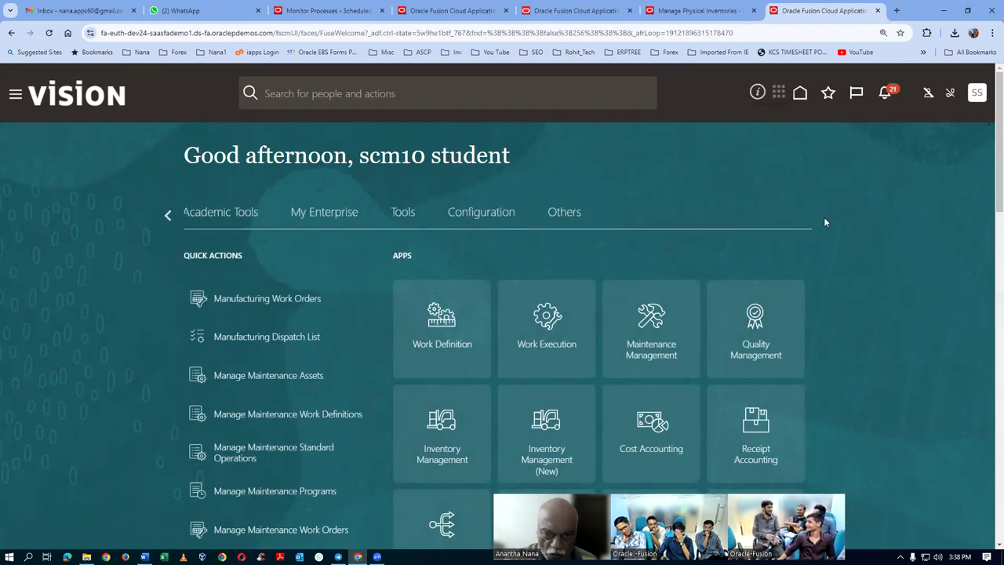
pyautogui.click(404, 213)
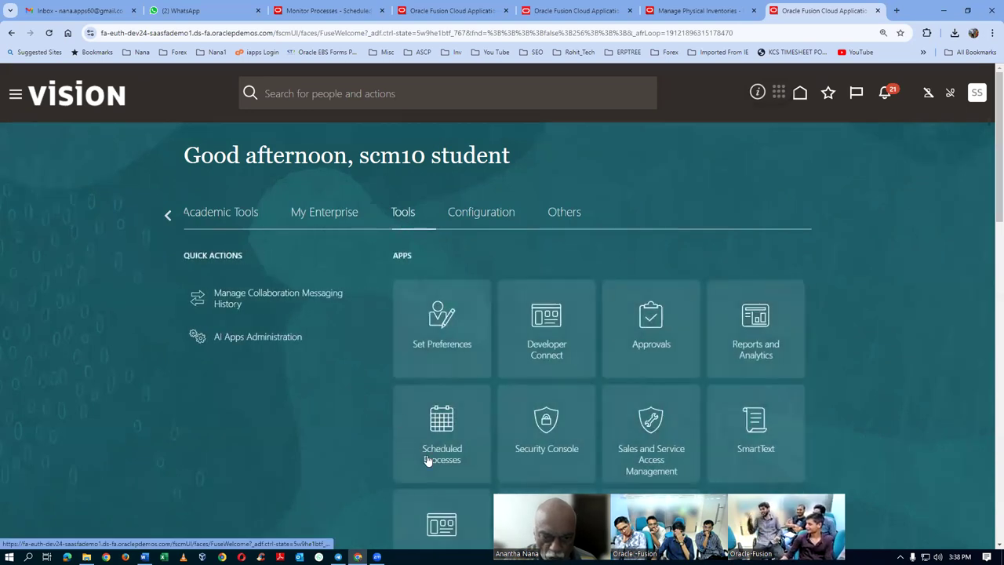
pyautogui.click(452, 455)
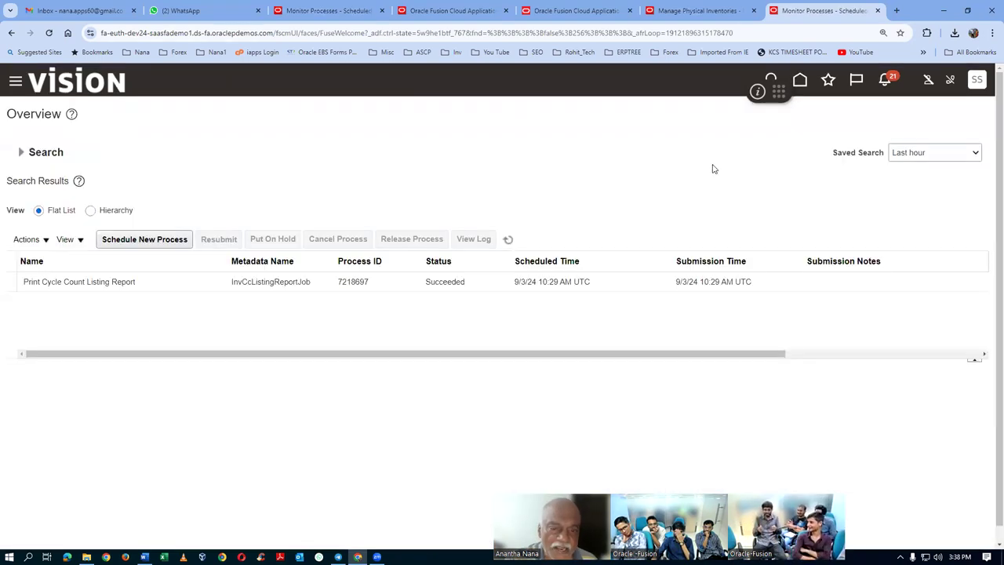
# Refresh the process list and search with the Submitted By filter cleared.
pyautogui.click(505, 242)
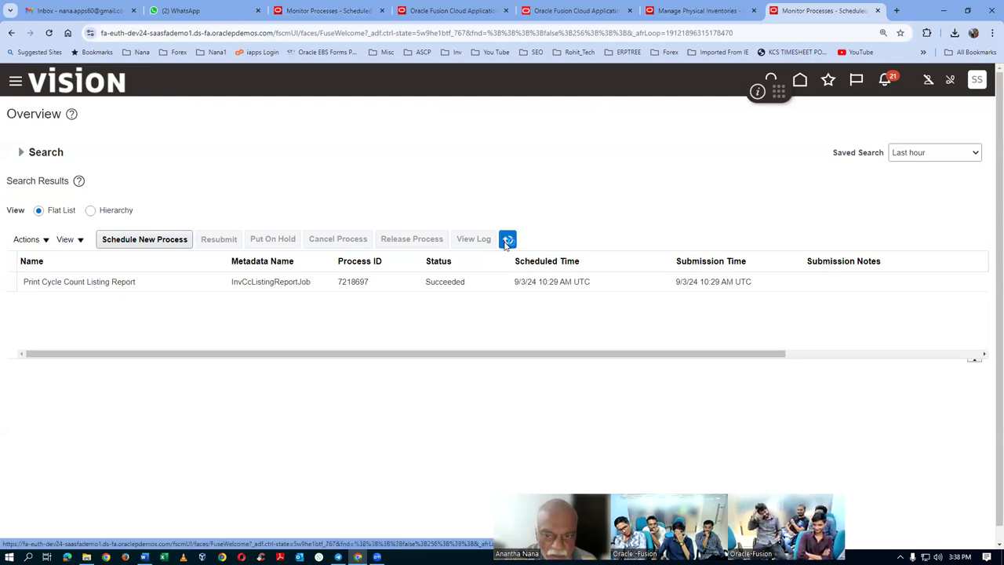
pyautogui.click(17, 152)
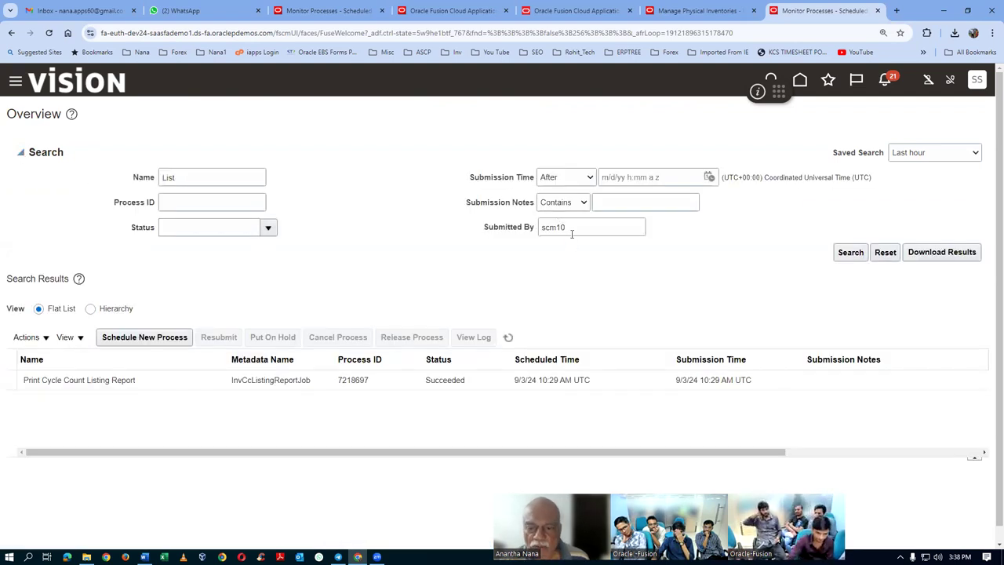
pyautogui.click(558, 230)
pyautogui.doubleClick(558, 230)
pyautogui.press('BackSpace')
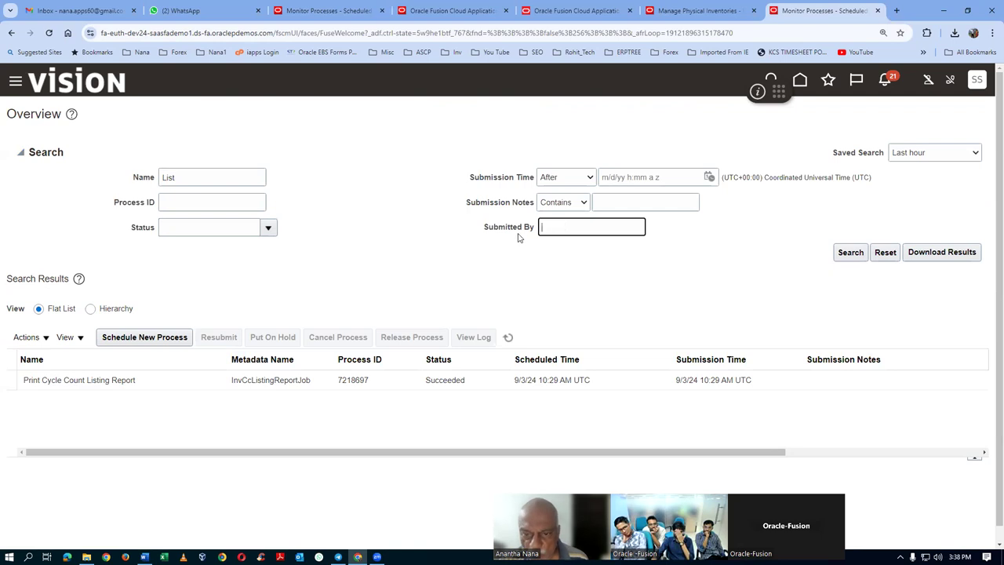
pyautogui.click(851, 253)
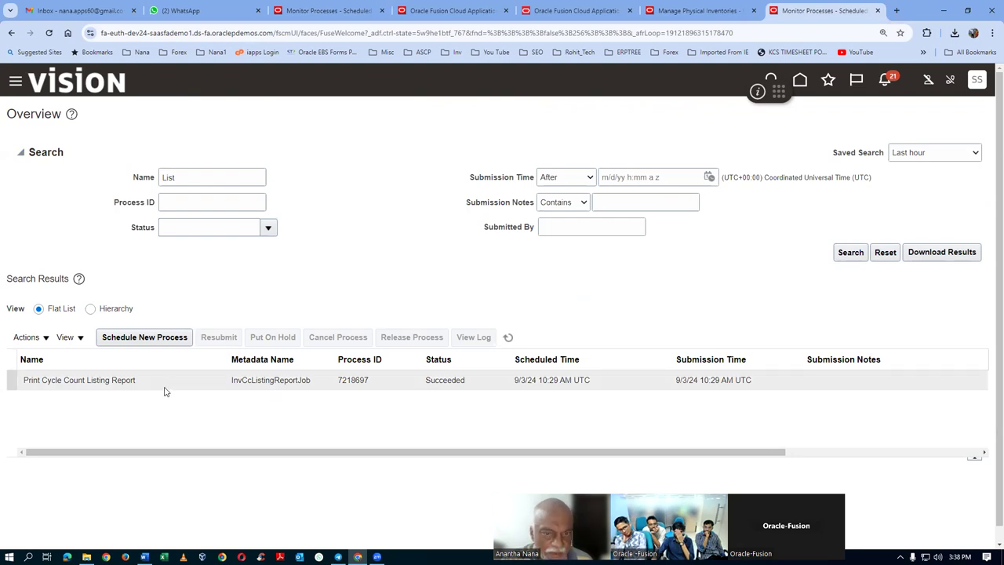
# Clear the Name filter and search for processes submitted by scm10.
pyautogui.doubleClick(192, 178)
pyautogui.press('BackSpace')
pyautogui.click(579, 227)
pyautogui.write('scm10')
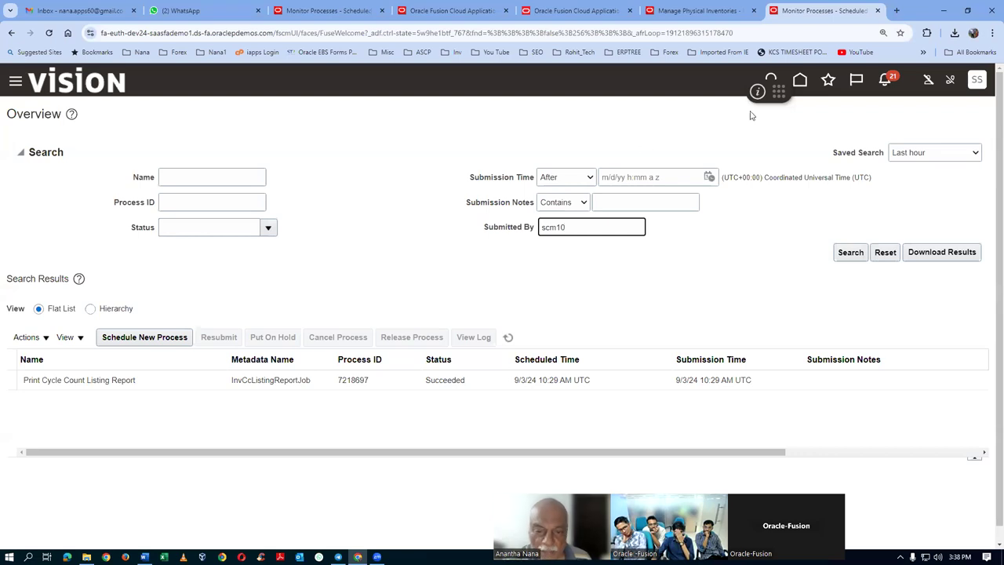
pyautogui.click(839, 257)
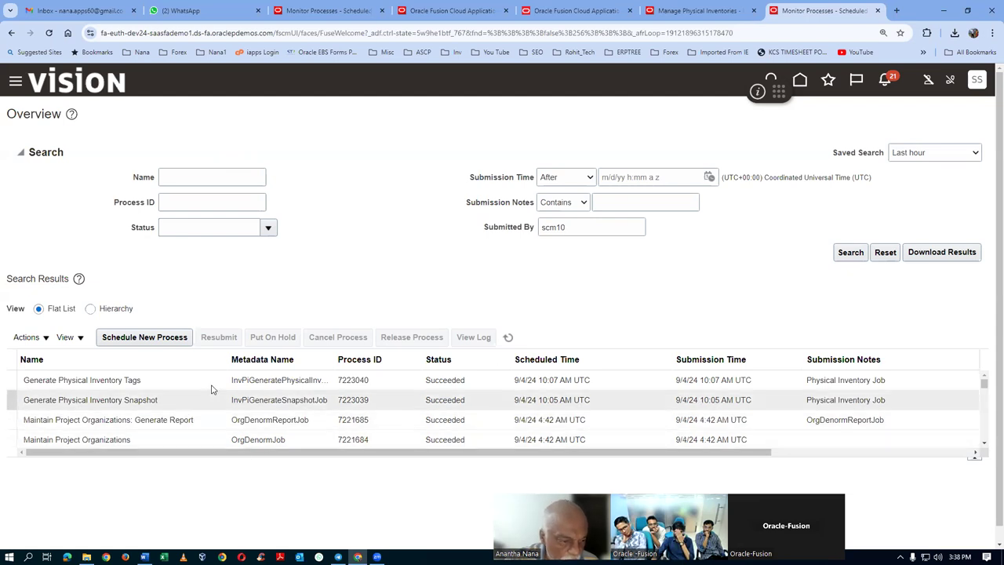
# Select Generate Physical Inventory Tags process 7223040, then download and open its 7223040.log.
pyautogui.click(207, 379)
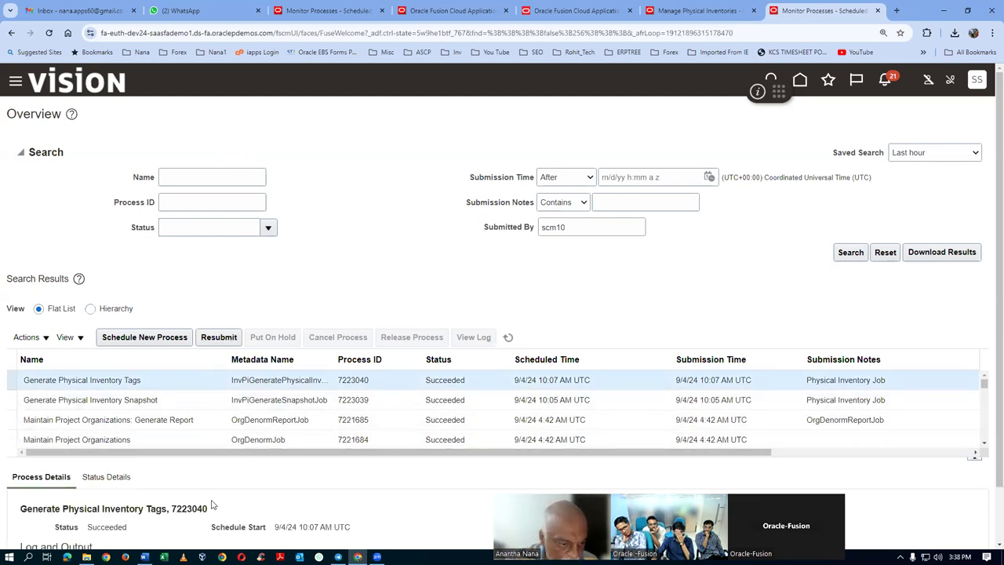
pyautogui.scroll(-1, 212, 505)
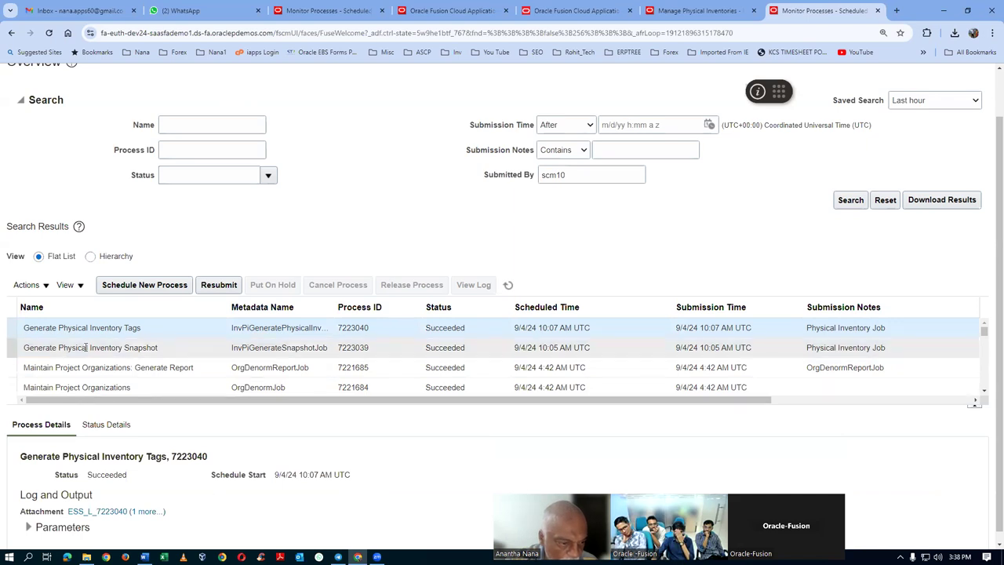
pyautogui.click(109, 512)
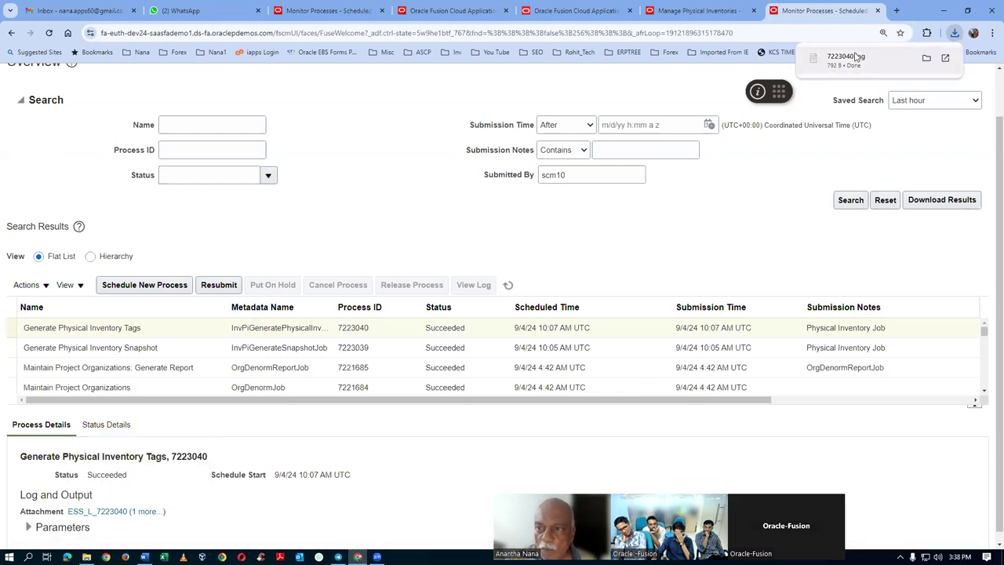
pyautogui.click(845, 58)
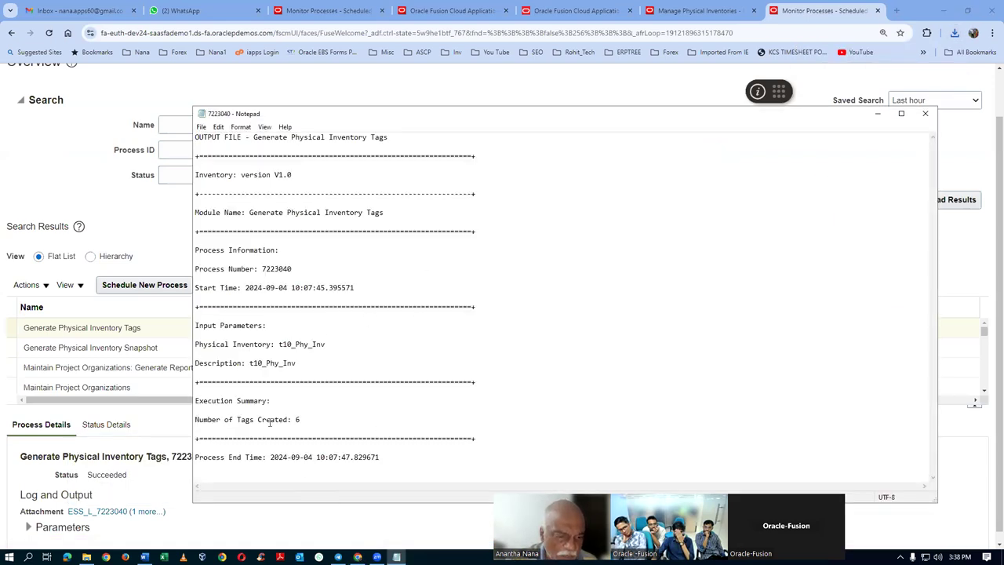
# Highlight 'Number of Tags Created: 6' in the 7223040 log, then close Notepad.
pyautogui.moveTo(255, 419); pyautogui.dragTo(307, 420)
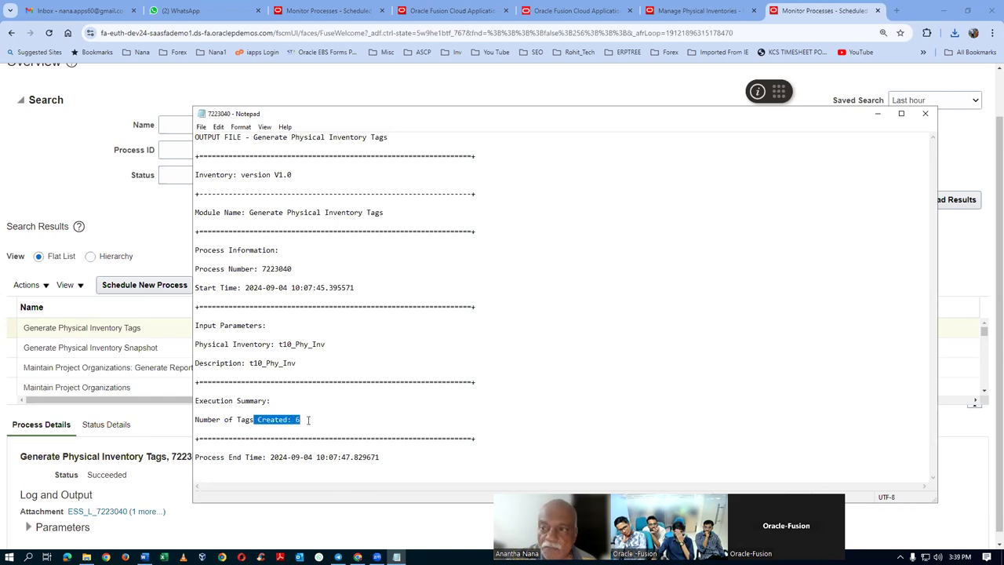
pyautogui.click(926, 115)
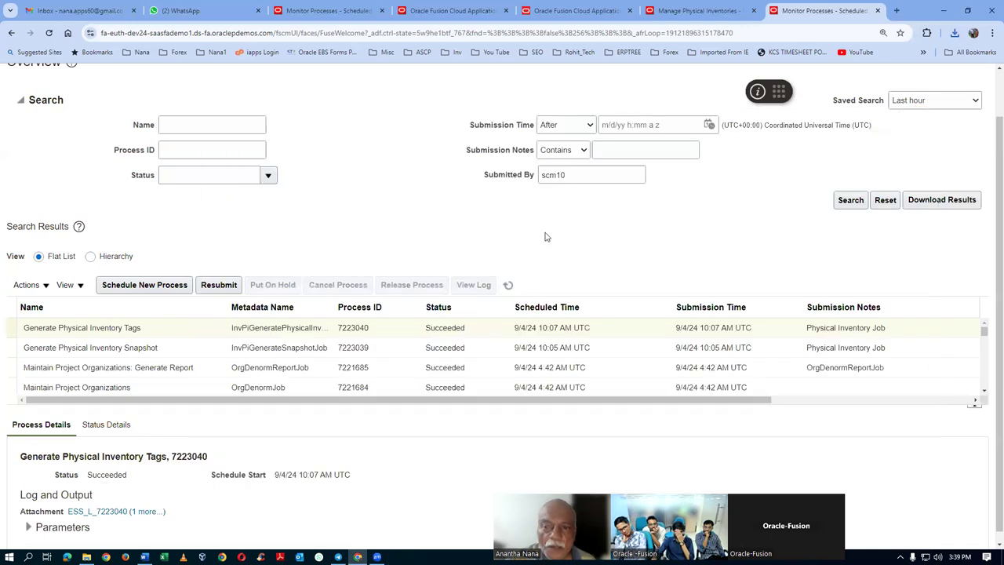
pyautogui.click(676, 10)
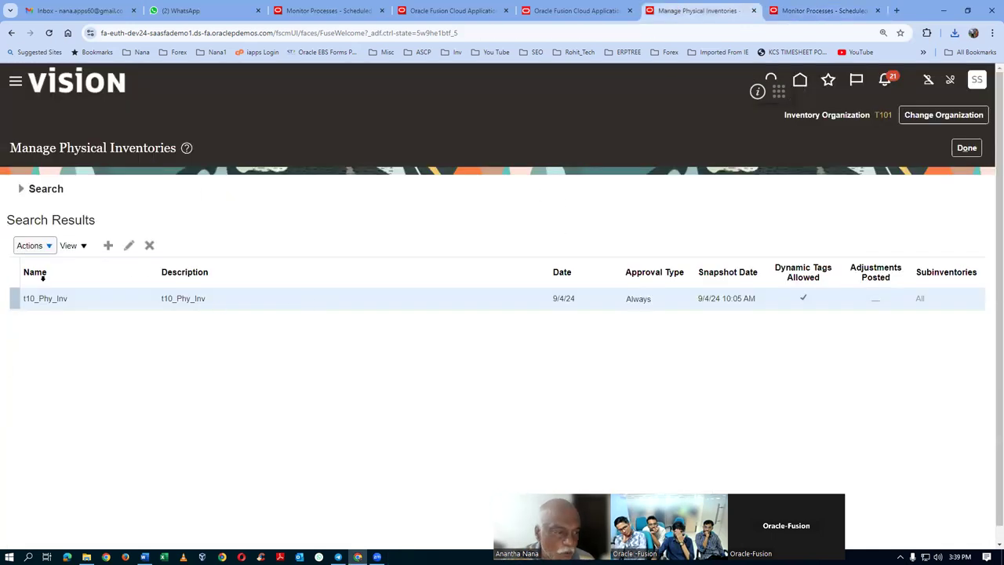
pyautogui.click(38, 248)
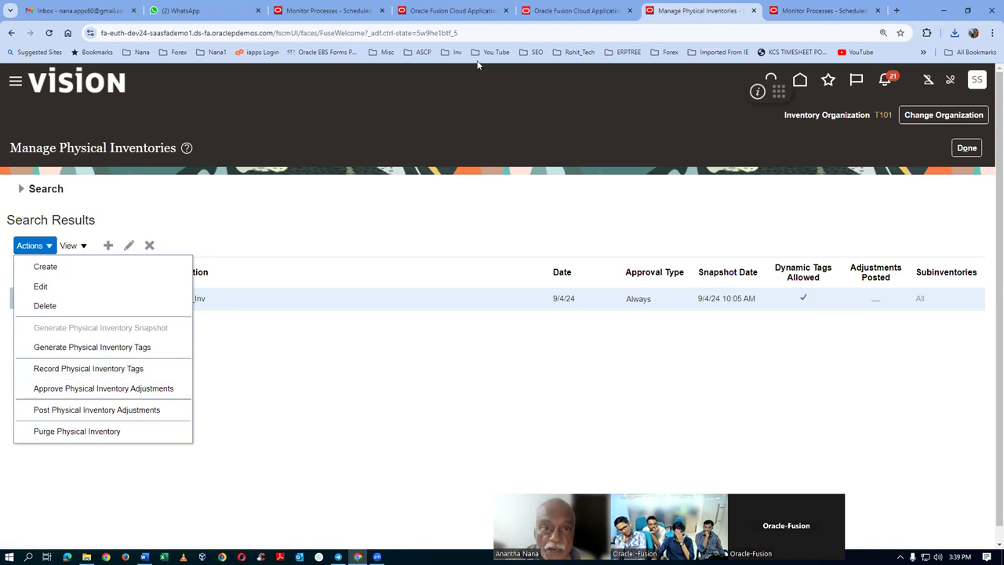
pyautogui.click(825, 19)
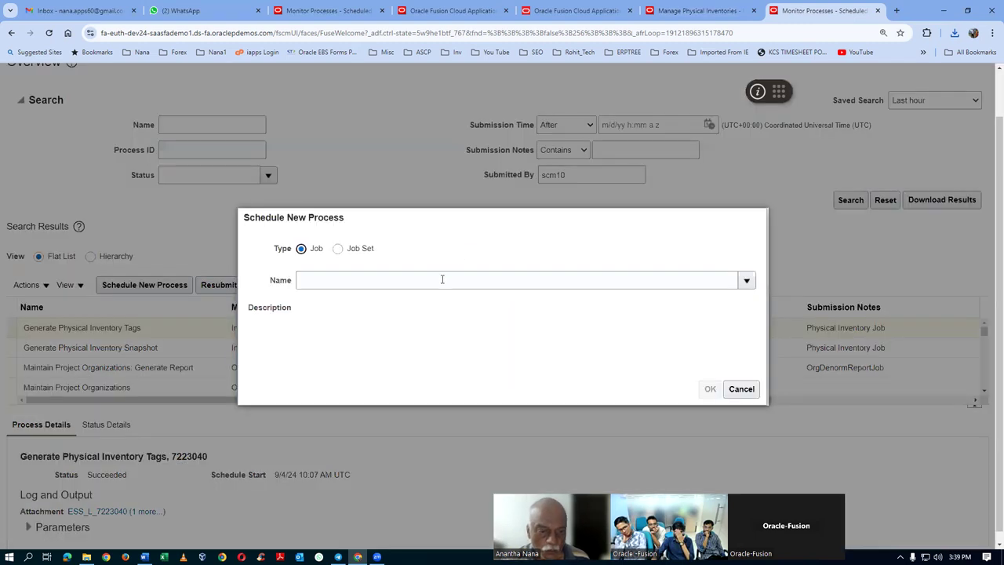
# Schedule a new Print Physical Inventory Tags Report process, found by searching %Phy%inv%.
pyautogui.click(440, 279)
pyautogui.write('%Phy%inv%')
pyautogui.press('Tab')
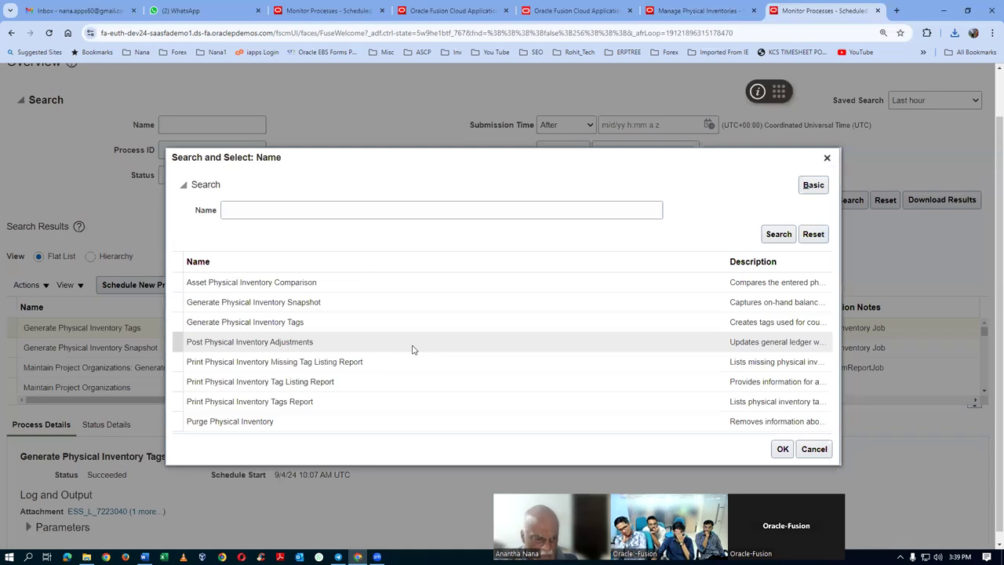
pyautogui.click(341, 403)
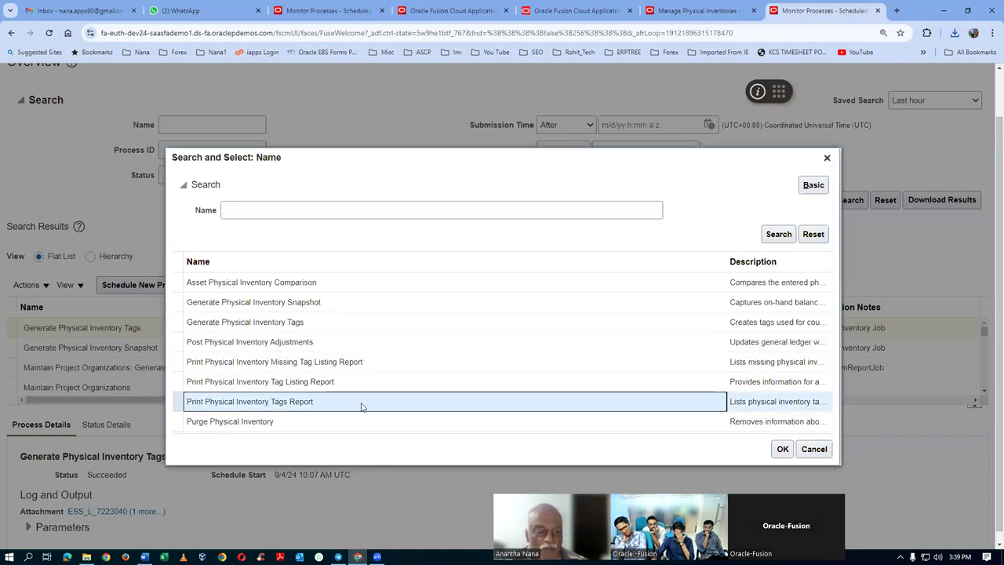
pyautogui.click(782, 448)
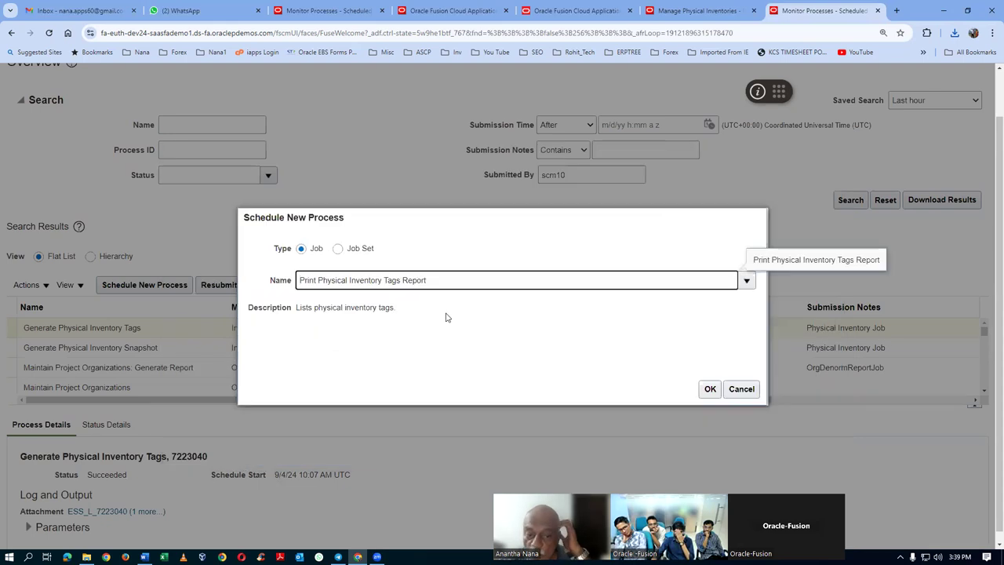
pyautogui.click(708, 390)
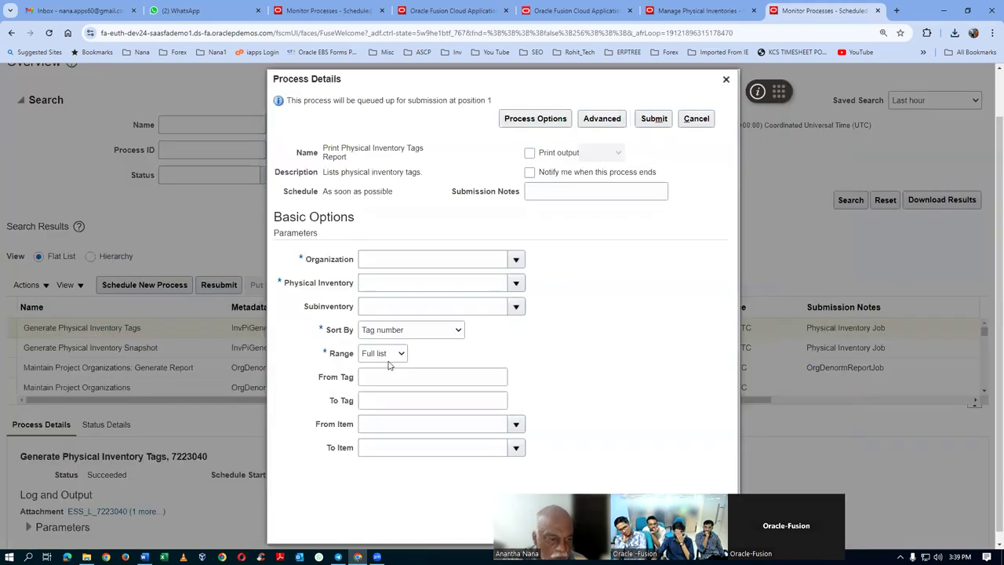
# Set Organization T101 and Physical Inventory t10_Phy_Inv, submit the report, and dismiss the confirmation.
pyautogui.click(390, 258)
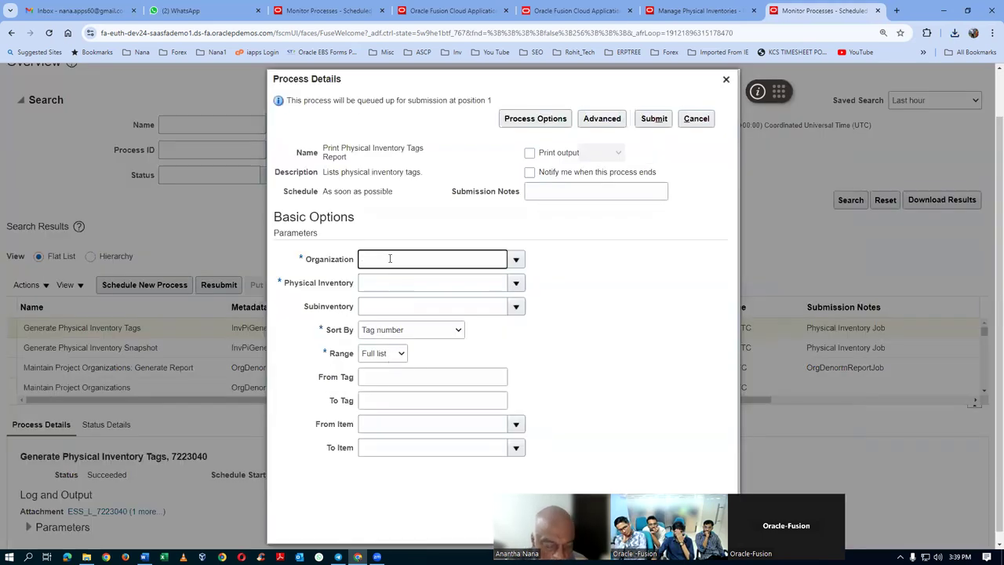
pyautogui.write('T101')
pyautogui.press('Tab')
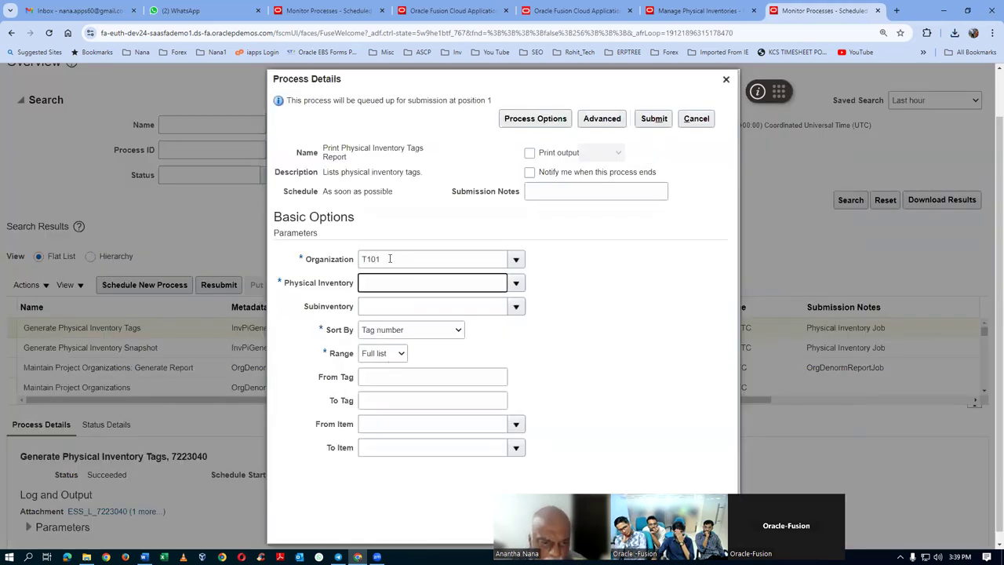
pyautogui.click(515, 283)
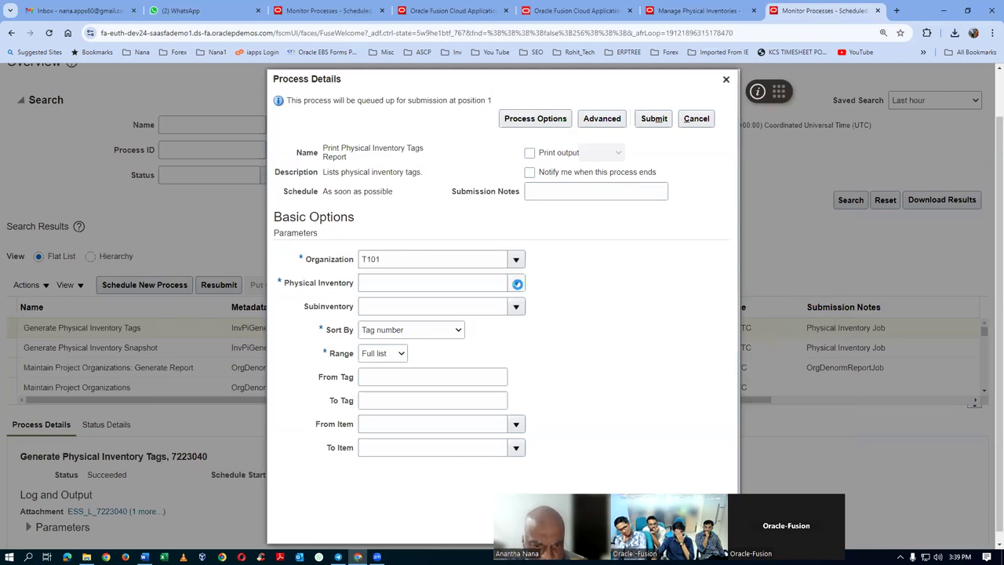
pyautogui.click(458, 302)
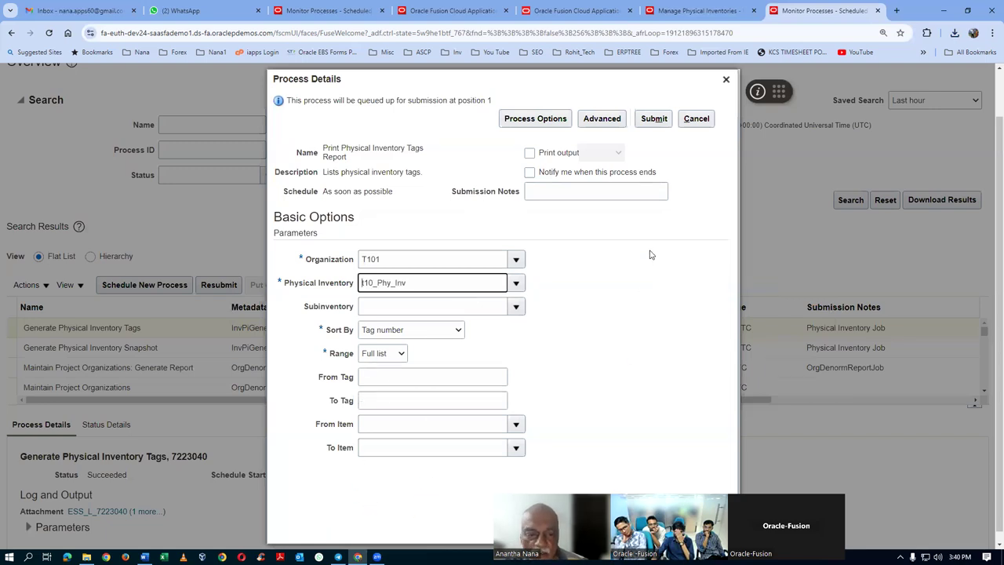
pyautogui.click(655, 120)
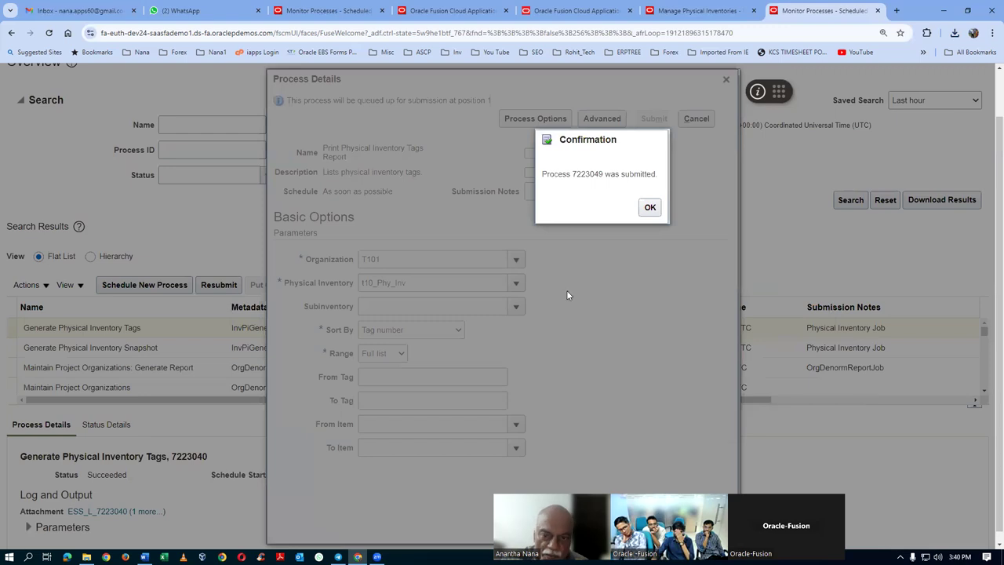
pyautogui.click(649, 208)
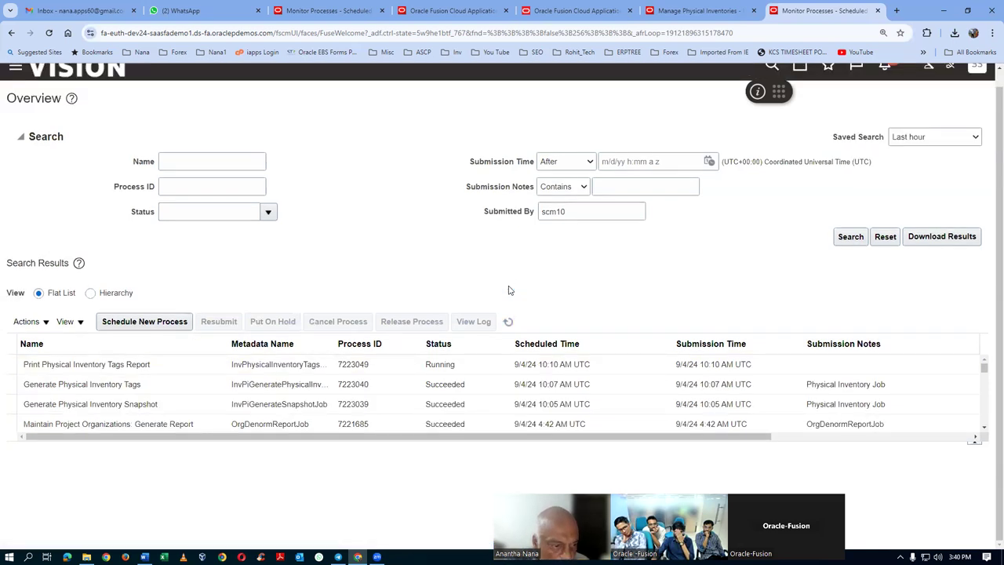
# Refresh until Print Physical Inventory Tags Report 7223049 shows Succeeded, then view its process details.
pyautogui.click(173, 364)
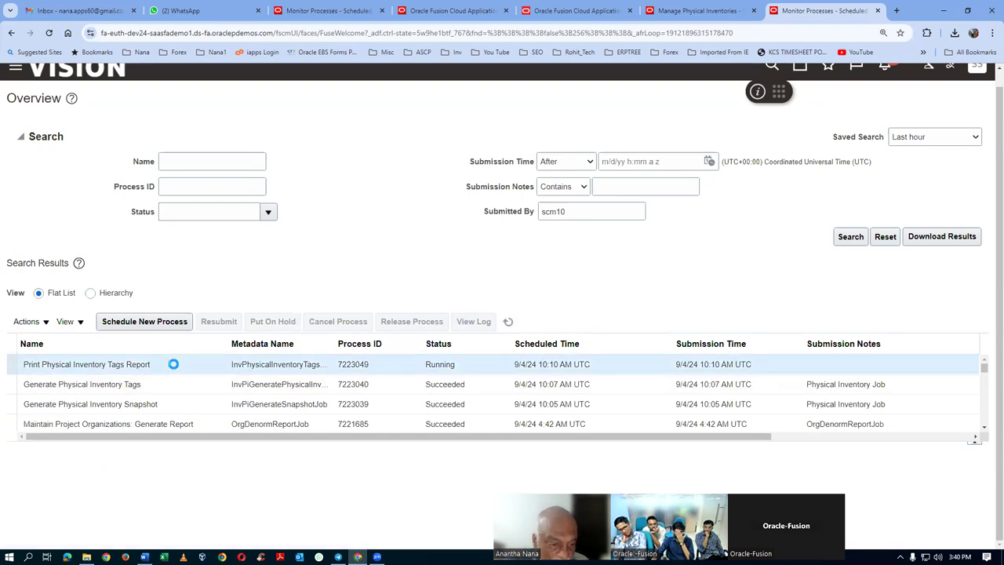
pyautogui.click(508, 321)
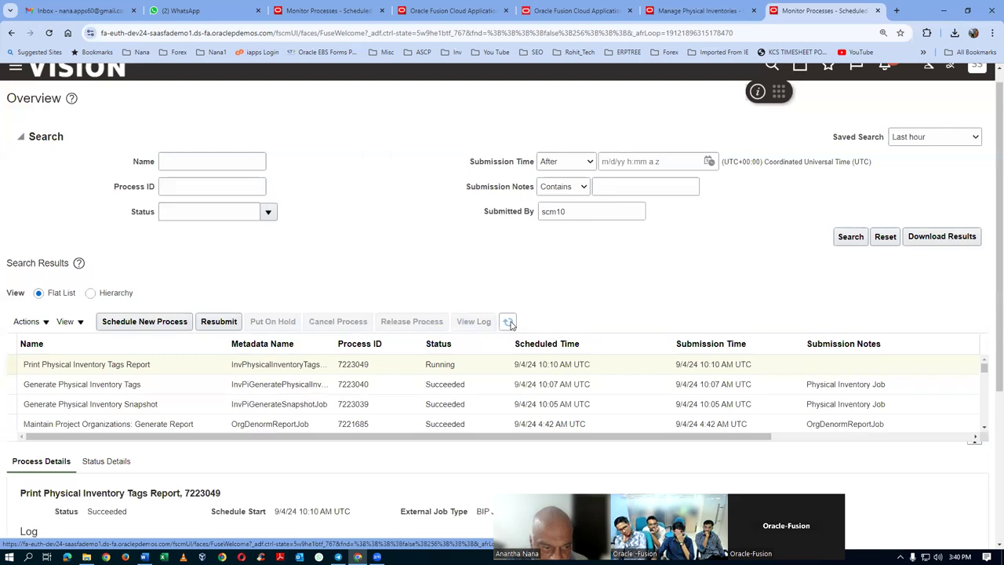
pyautogui.click(508, 322)
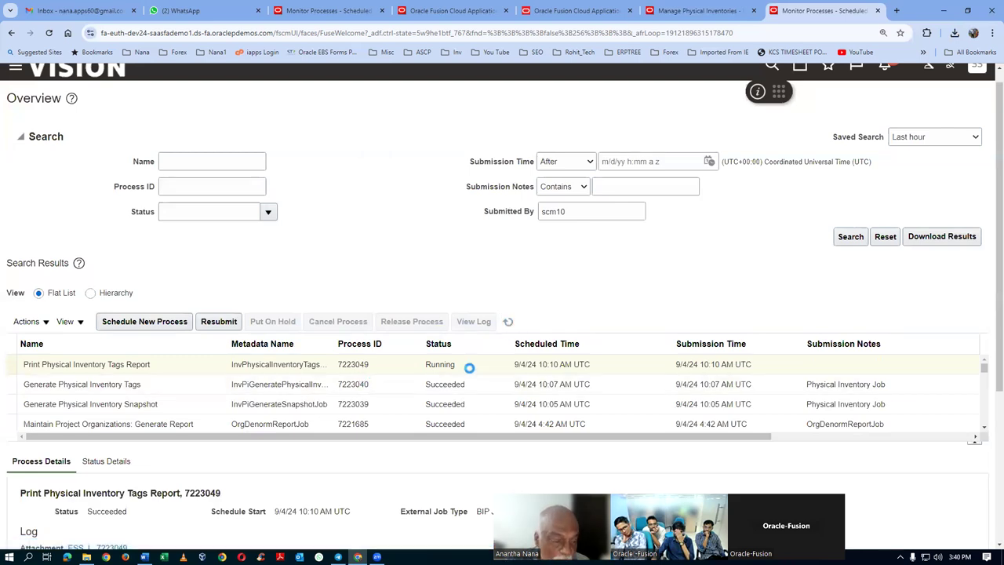
pyautogui.click(508, 323)
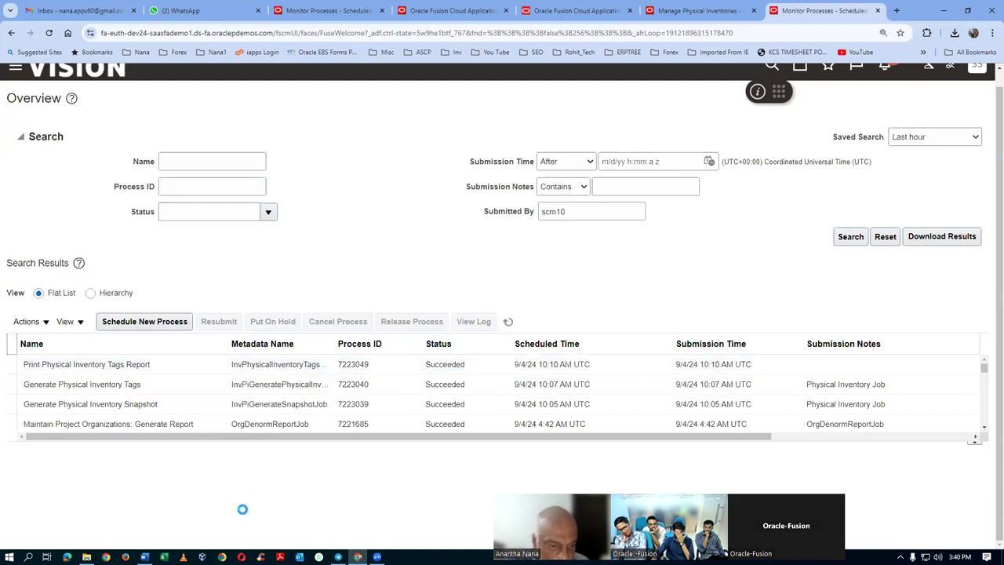
pyautogui.click(187, 362)
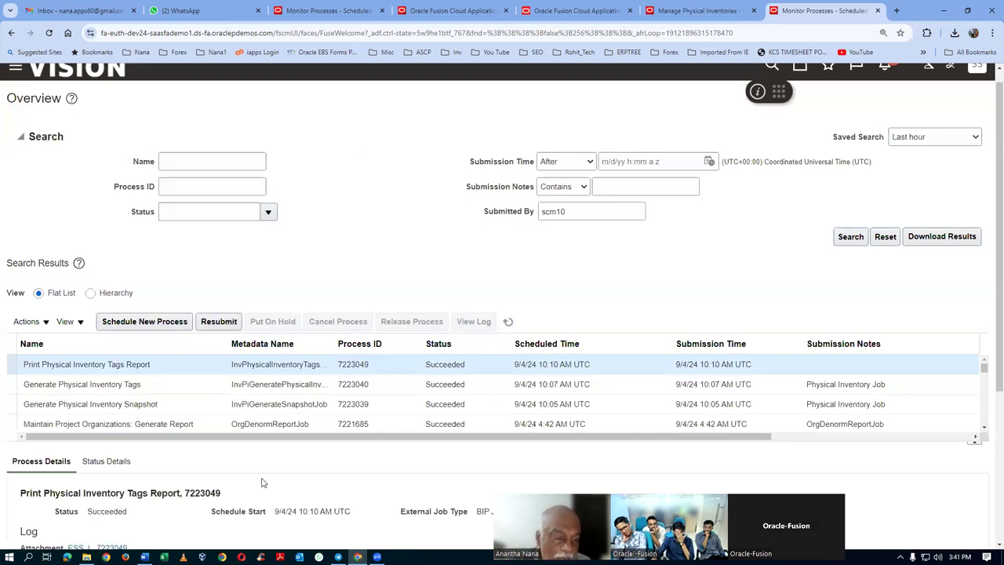
pyautogui.scroll(-1, 262, 480)
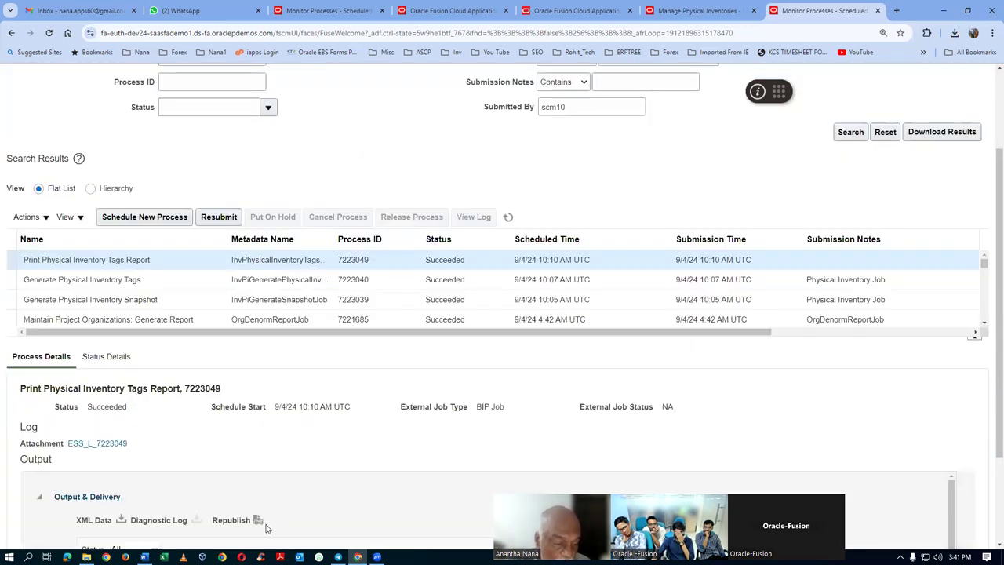
# Republish the Physical Inventory Tags report for 7223049, export it to PDF and open the download.
pyautogui.click(259, 521)
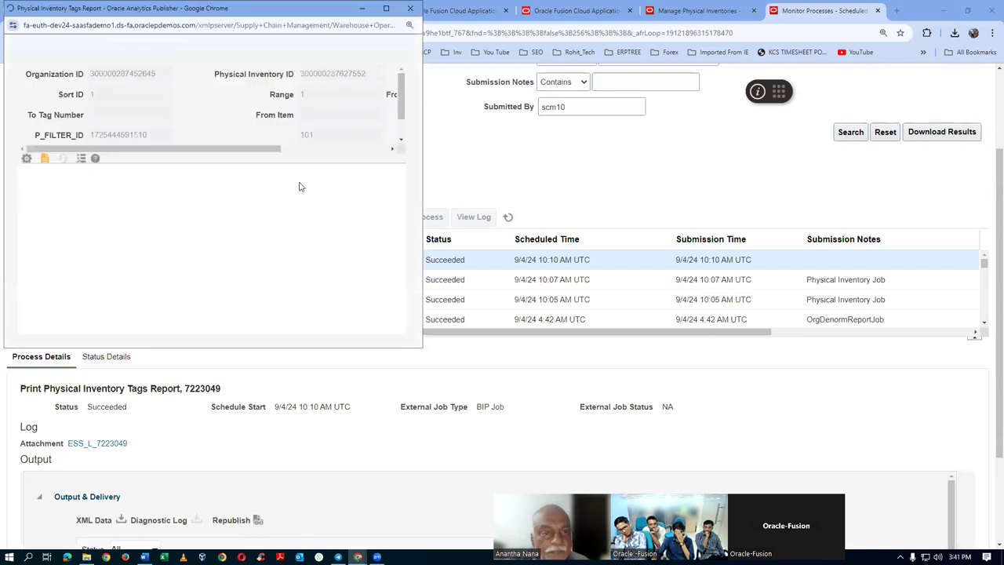
pyautogui.click(375, 174)
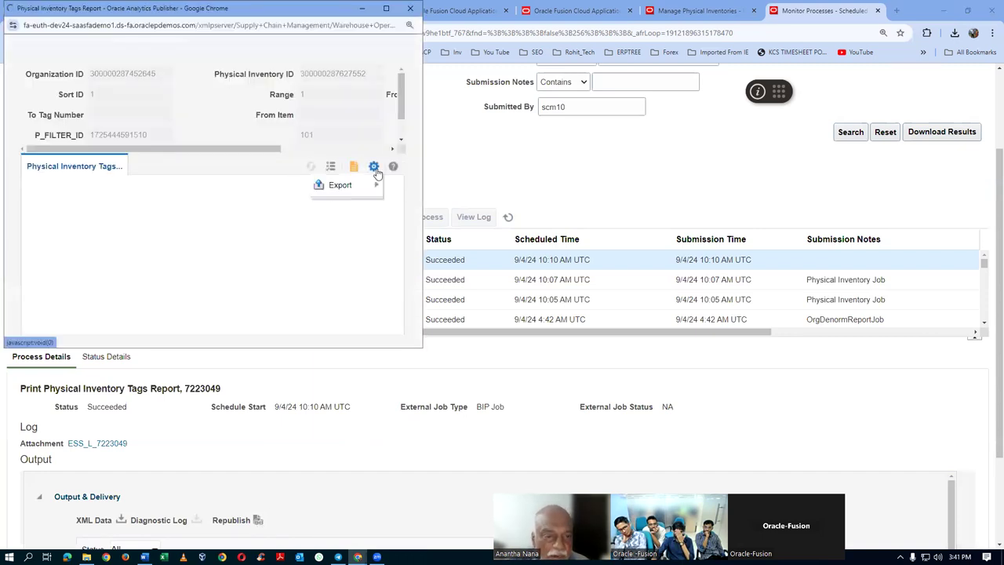
pyautogui.moveTo(370, 186)
pyautogui.click(221, 208)
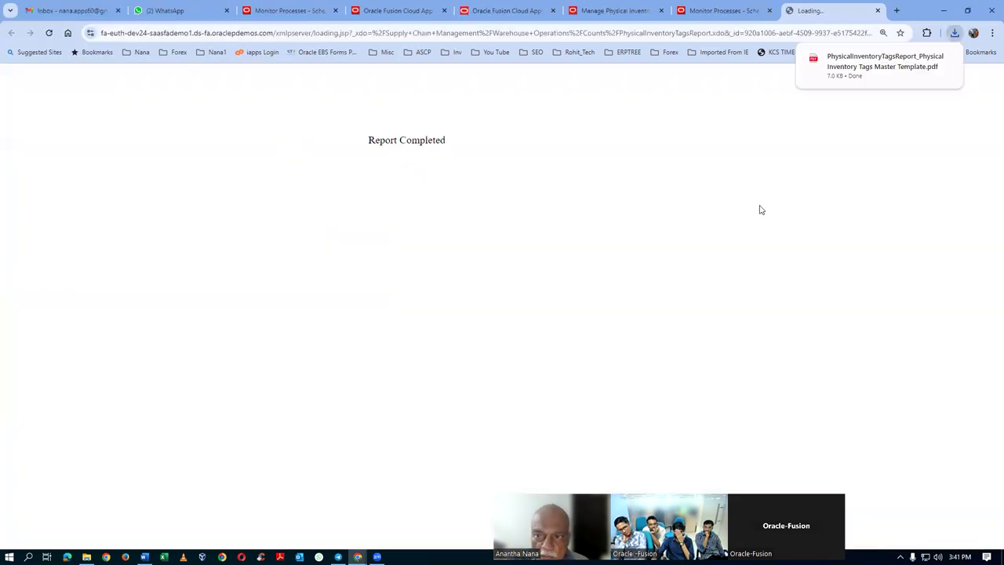
pyautogui.click(863, 65)
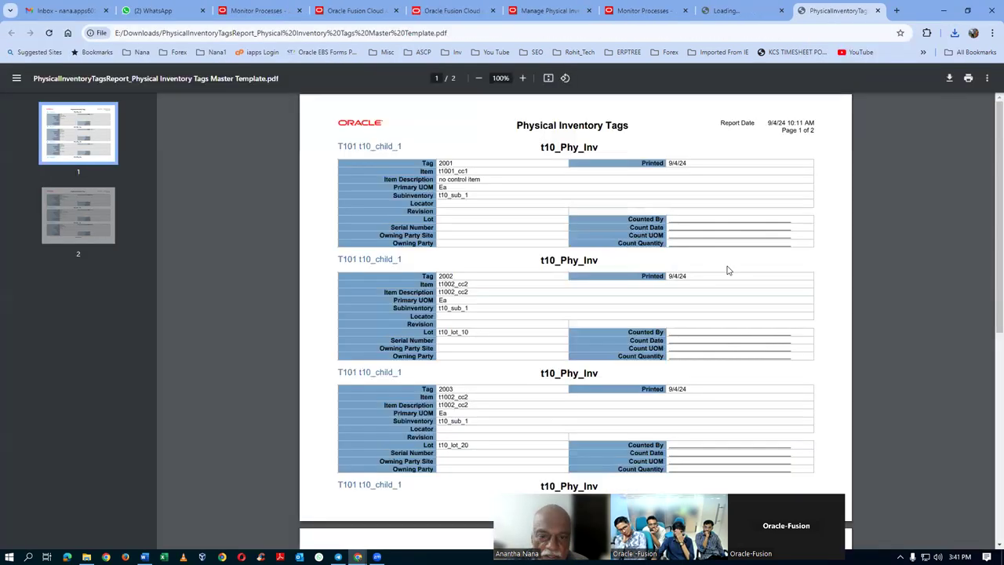
# Review tags 2001–2003 on the first PDF page, highlighting their item descriptions and values.
pyautogui.scroll(-10, 757, 268)
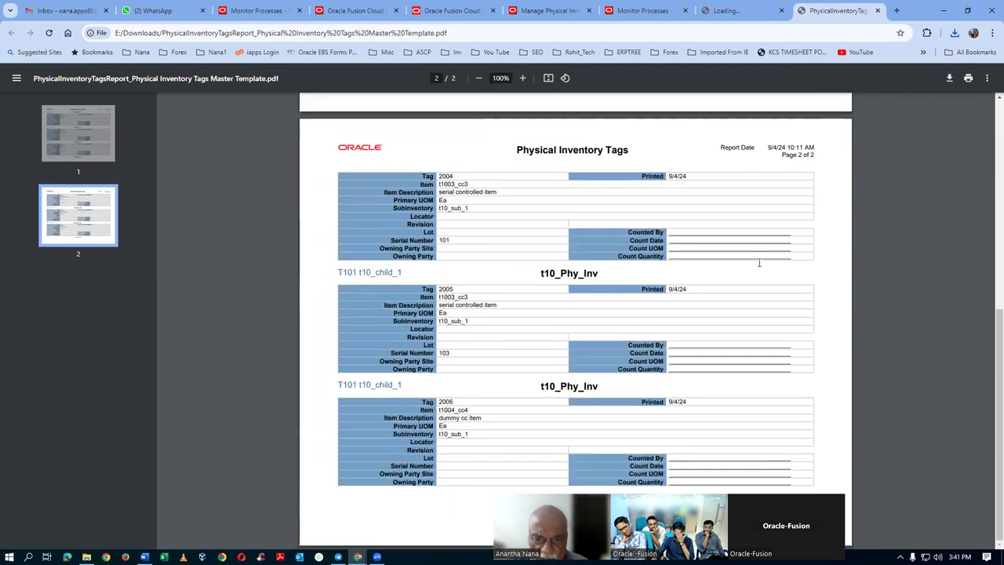
pyautogui.scroll(10, 758, 262)
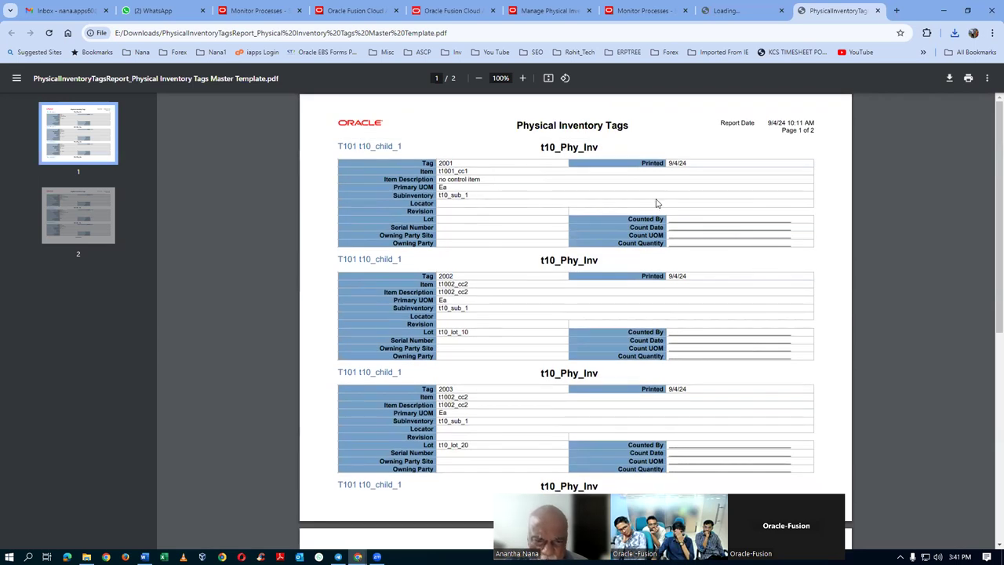
pyautogui.moveTo(449, 180); pyautogui.dragTo(469, 180)
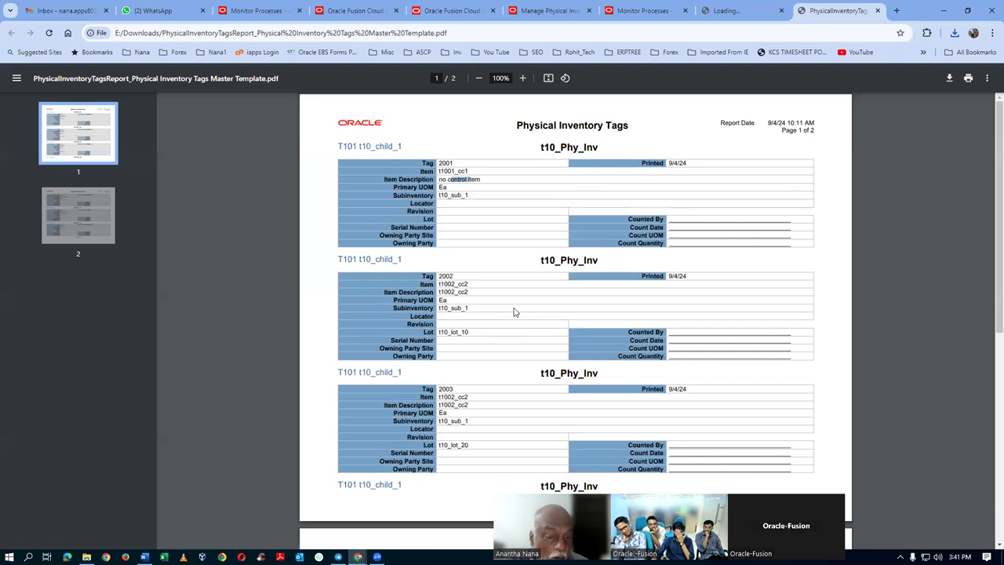
pyautogui.moveTo(459, 289)
pyautogui.mouseDown()
pyautogui.moveTo(466, 284)
pyautogui.moveTo(444, 276)
pyautogui.moveTo(452, 276)
pyautogui.mouseUp()
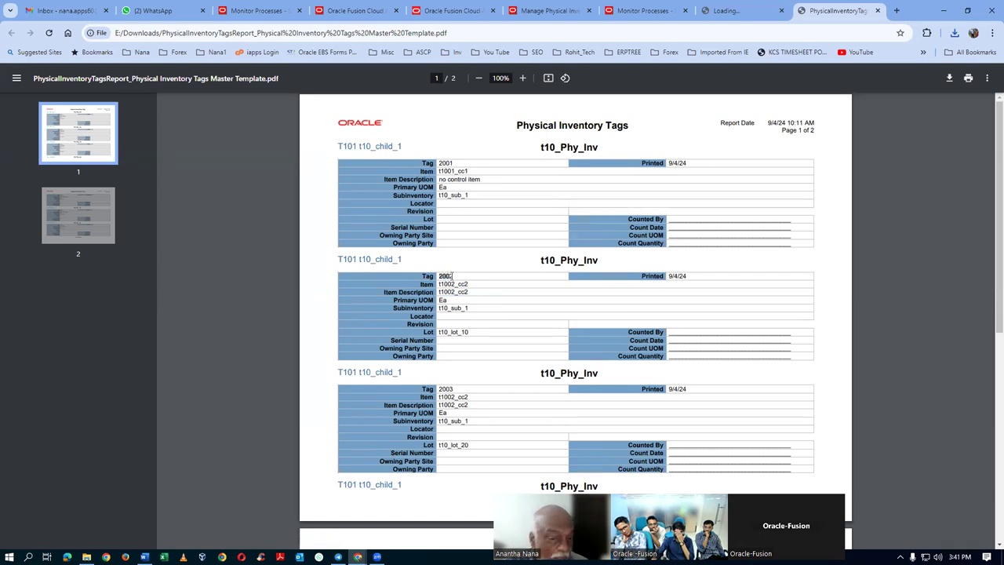
pyautogui.click(445, 390)
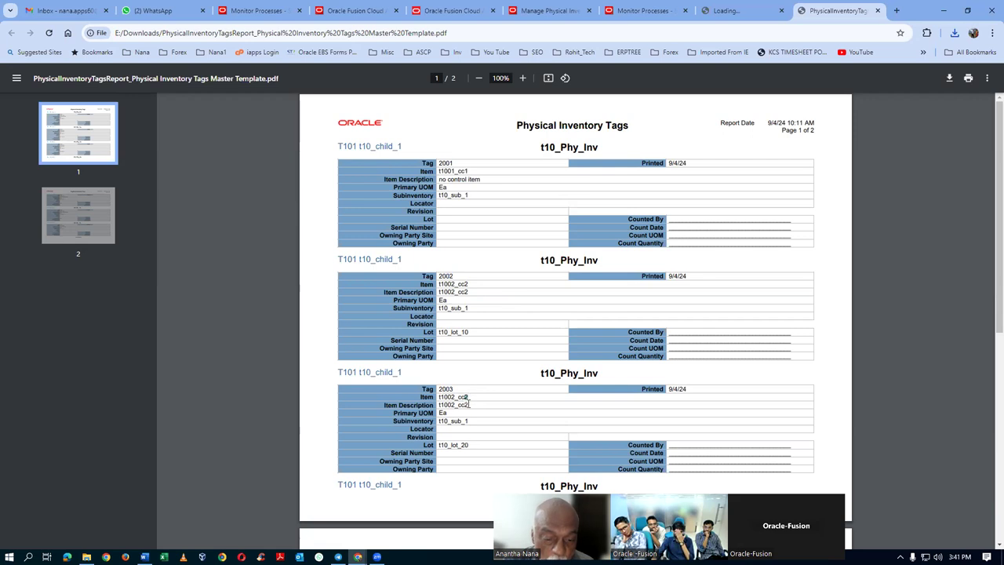
pyautogui.moveTo(467, 398); pyautogui.dragTo(469, 405)
# On the second page, highlight the items of tags 2004, 2005 (t1003_cc3) and 2006 (t1004_cc4).
pyautogui.scroll(-5, 487, 413)
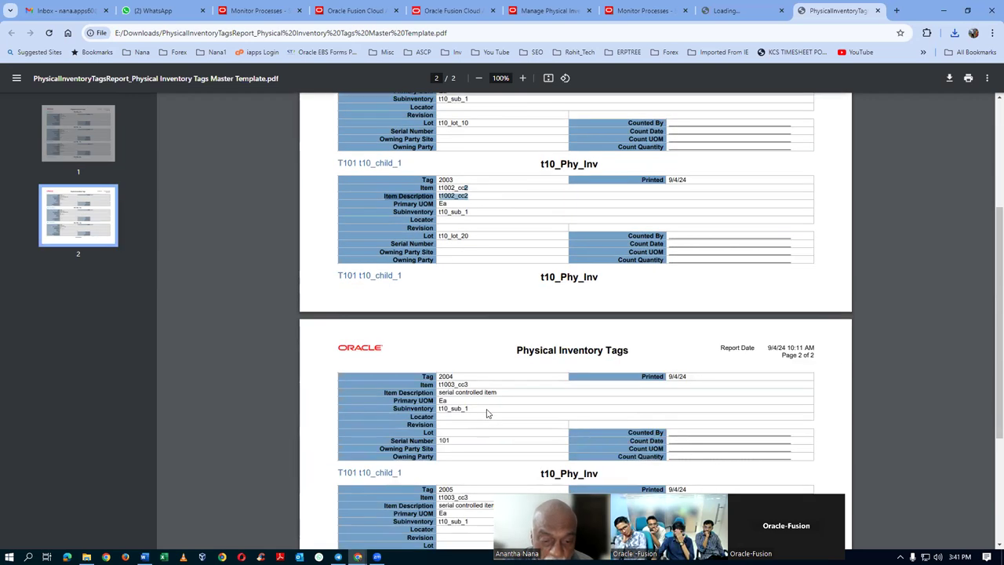
pyautogui.scroll(-3, 497, 385)
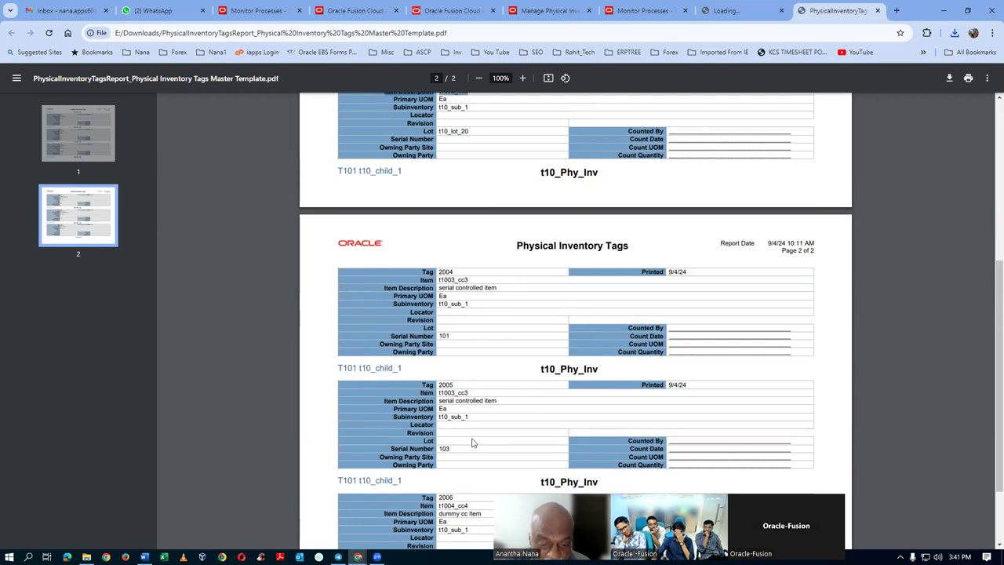
pyautogui.scroll(-1, 473, 443)
pyautogui.scroll(-1, 473, 443)
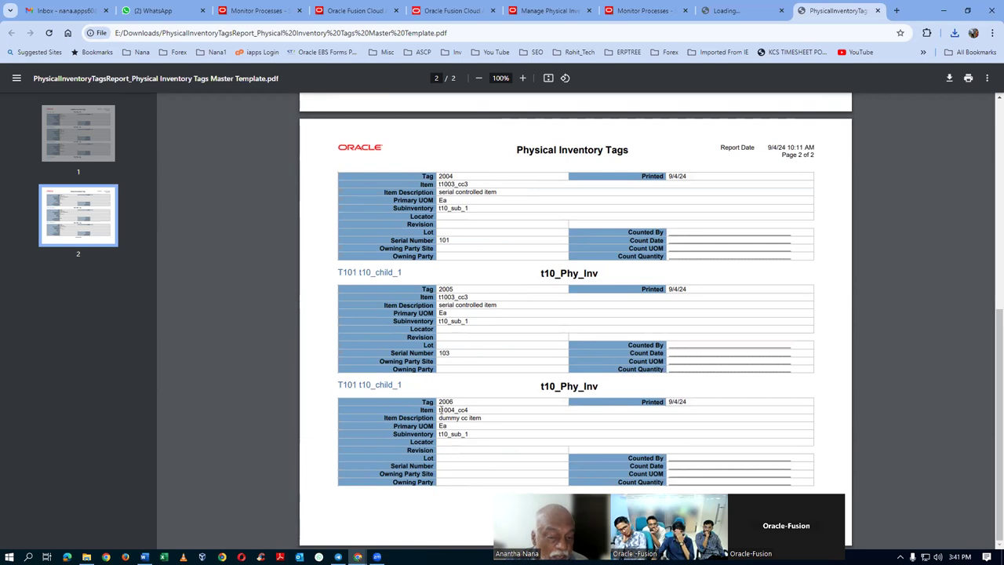
pyautogui.moveTo(439, 409); pyautogui.dragTo(485, 433)
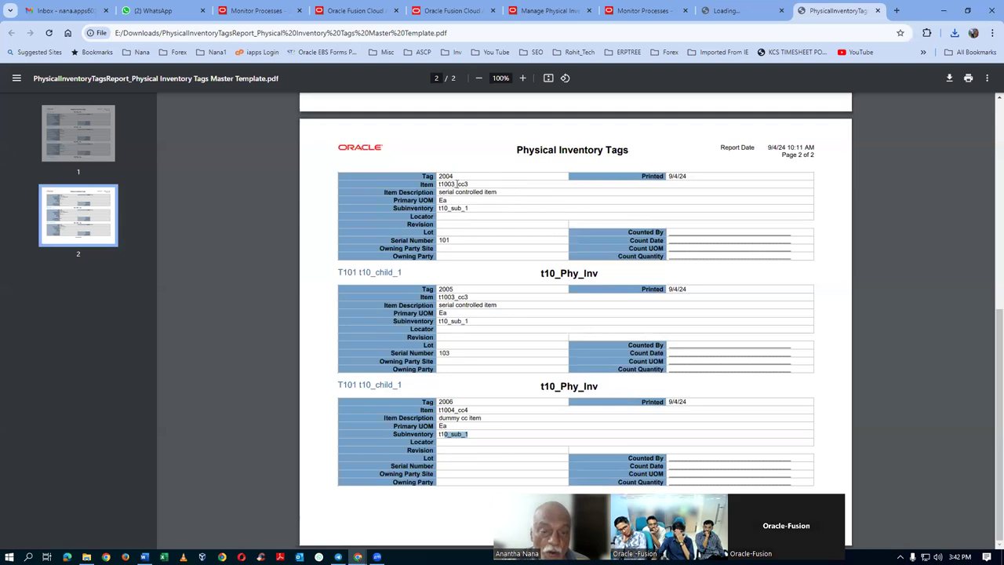
pyautogui.moveTo(446, 183); pyautogui.dragTo(475, 184)
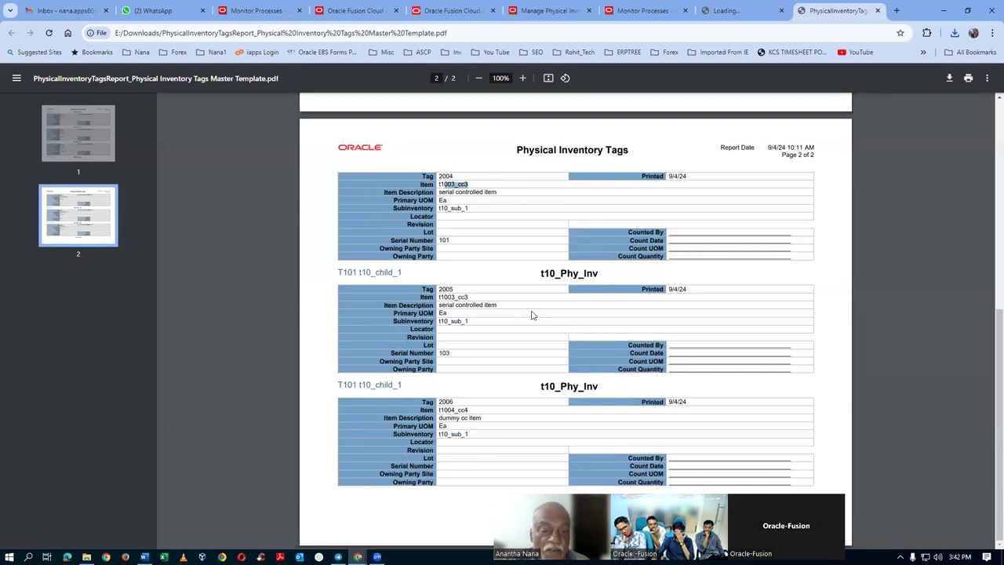
pyautogui.moveTo(440, 298); pyautogui.dragTo(469, 297)
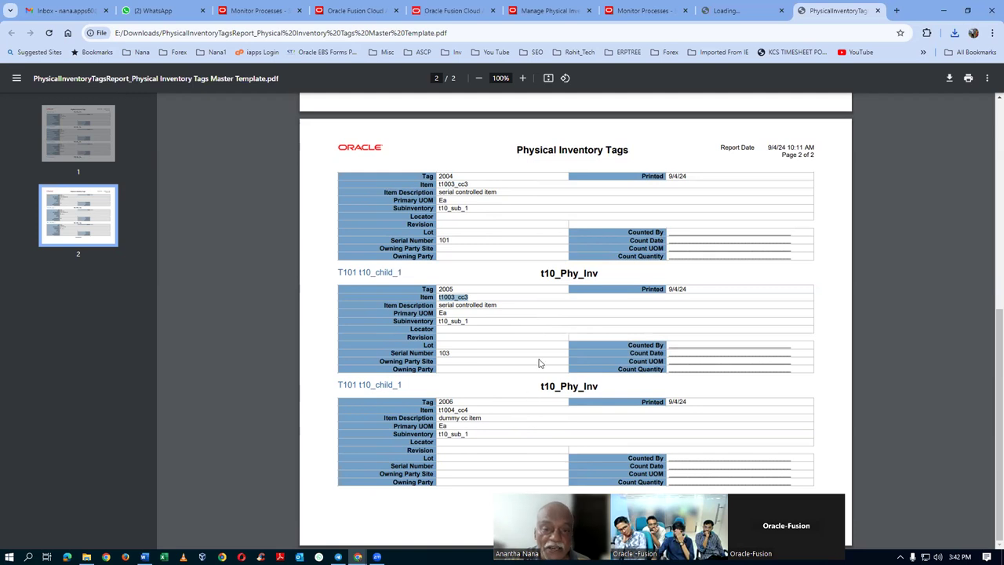
pyautogui.scroll(10, 540, 362)
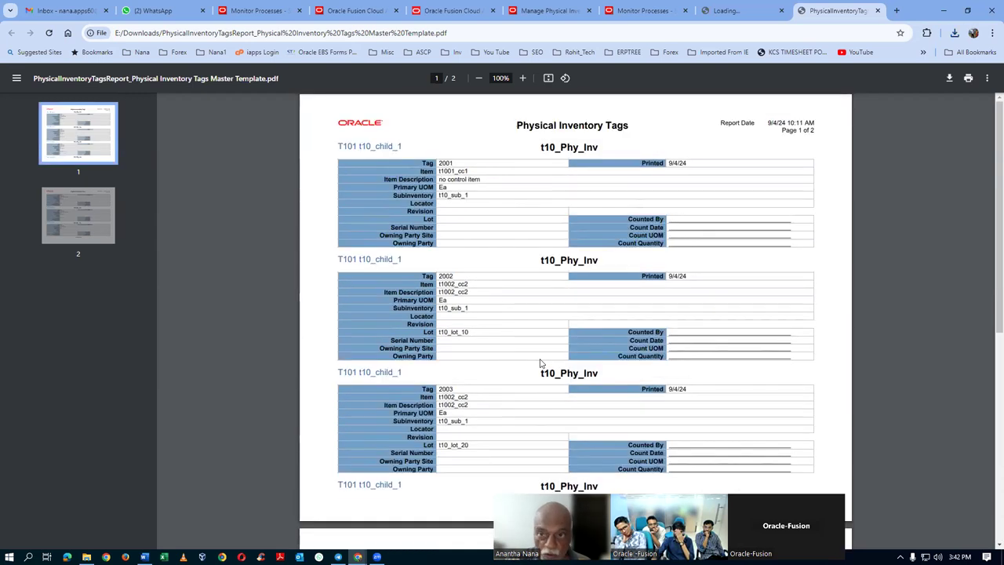
# Close the leftover Report Completed tab and go back to Manage Physical Inventories.
pyautogui.click(762, 11)
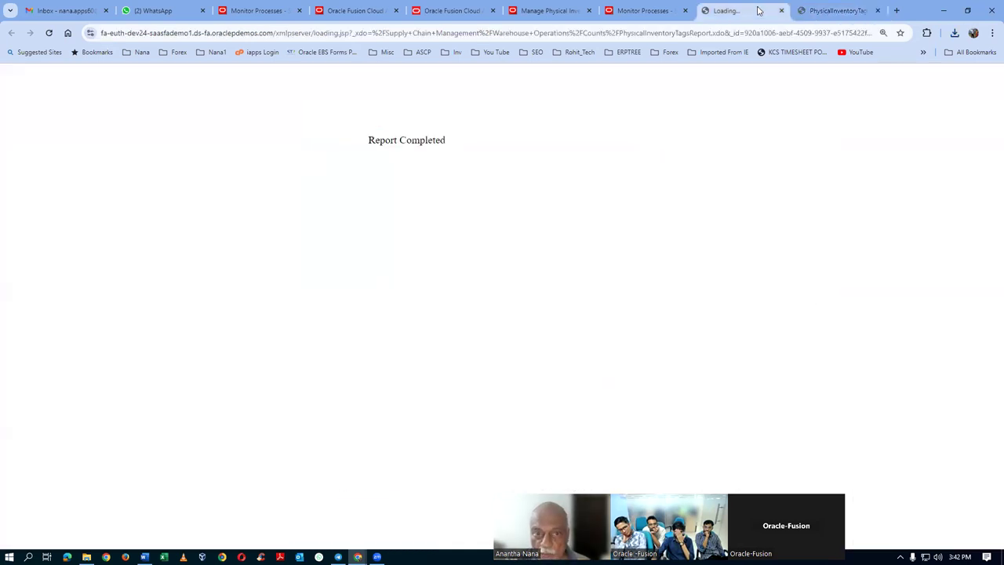
pyautogui.click(781, 11)
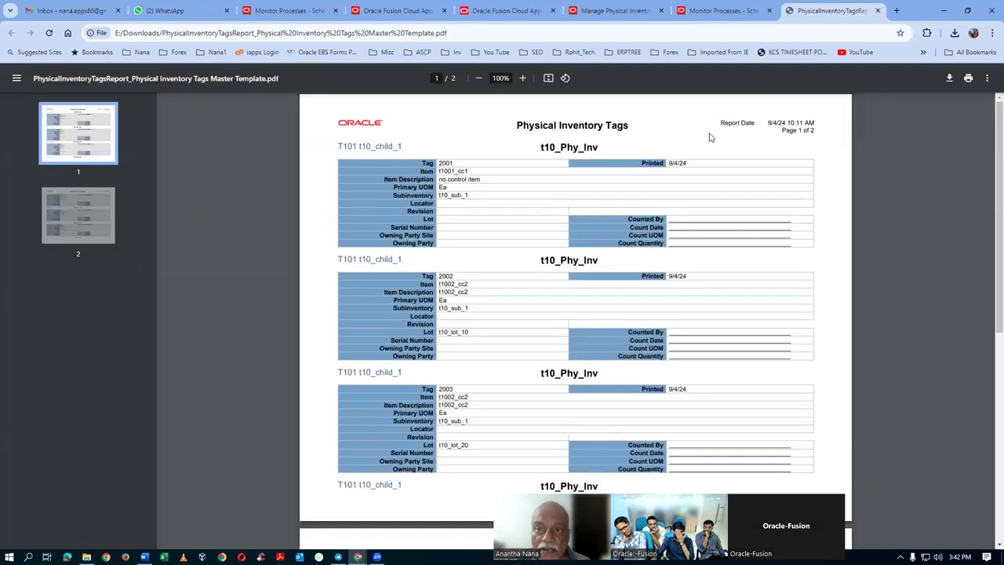
pyautogui.click(609, 14)
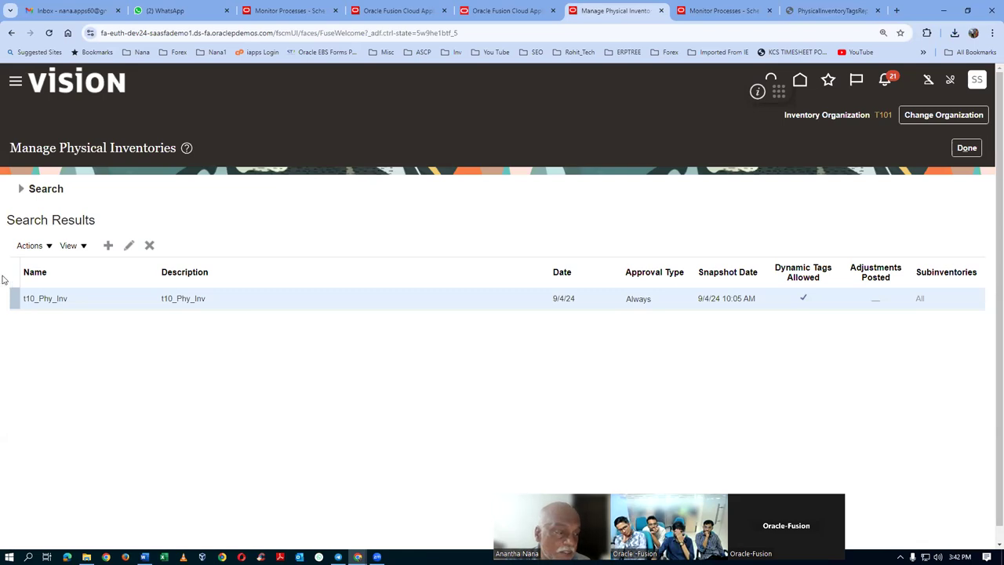
# Choose Record Physical Inventory Tags from the Actions menu for t10_Phy_Inv.
pyautogui.click(32, 246)
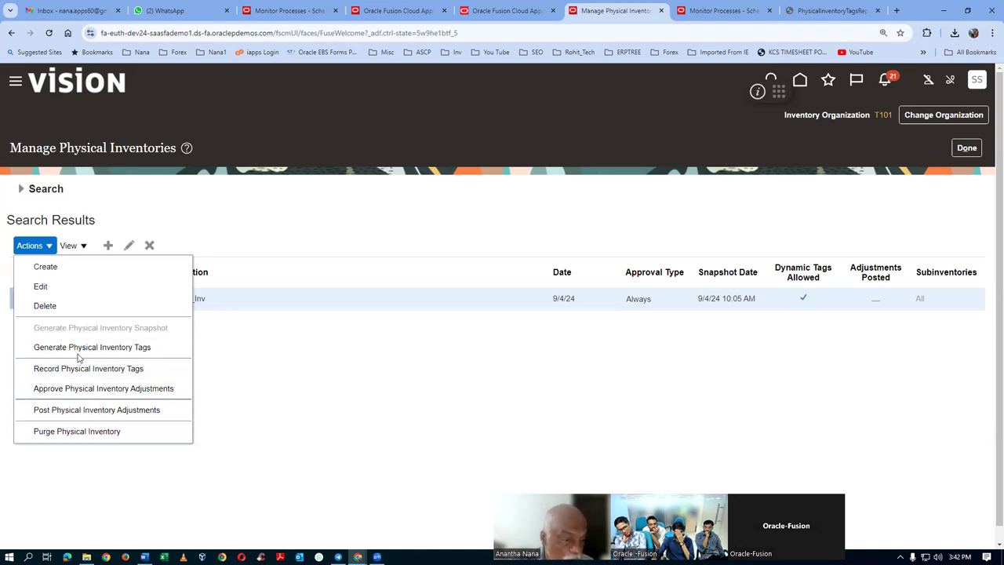
pyautogui.click(94, 367)
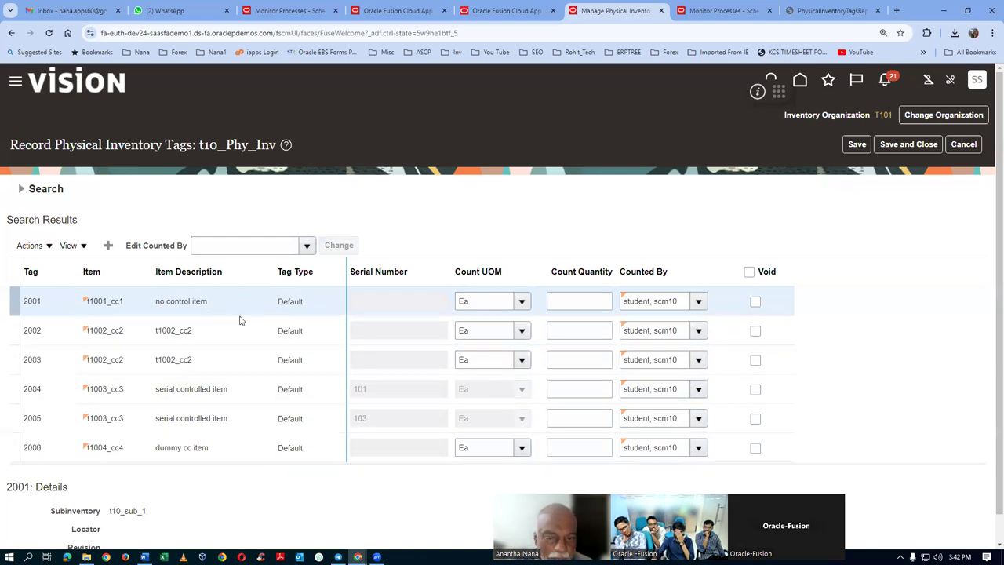
# Enter count quantities 45, 5, 6, 1 and 0 for tags 2001 through 2005.
pyautogui.click(577, 300)
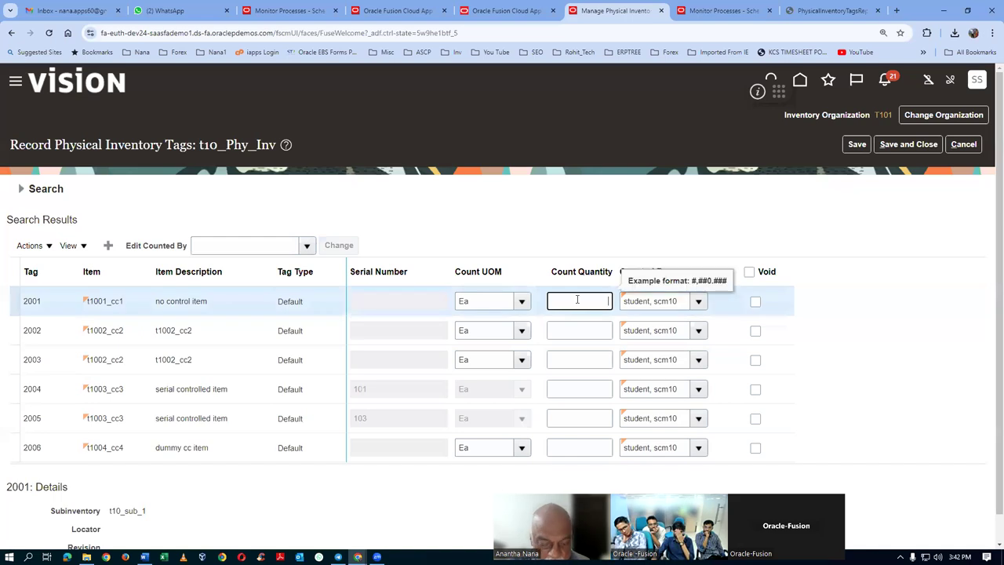
pyautogui.write('45')
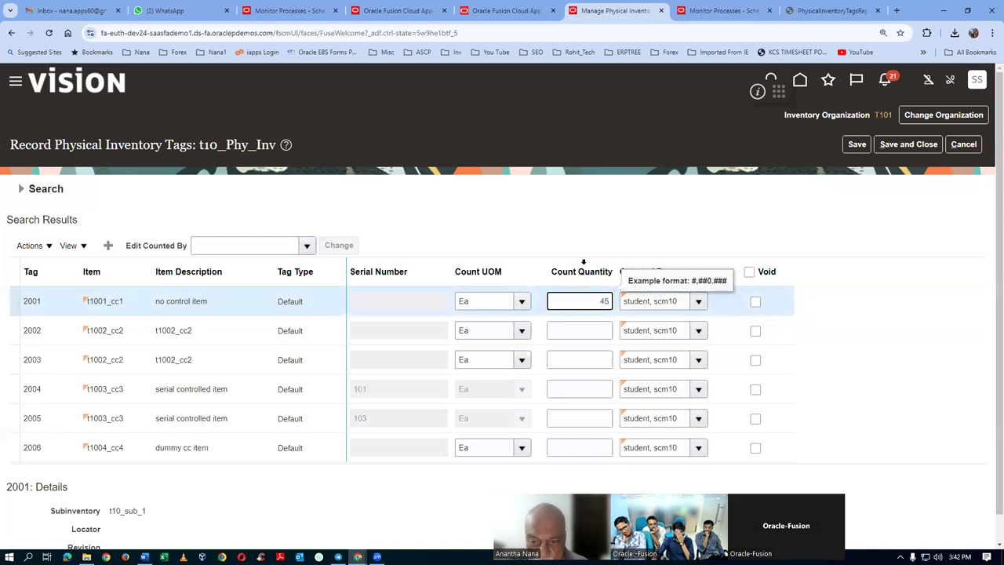
pyautogui.click(582, 210)
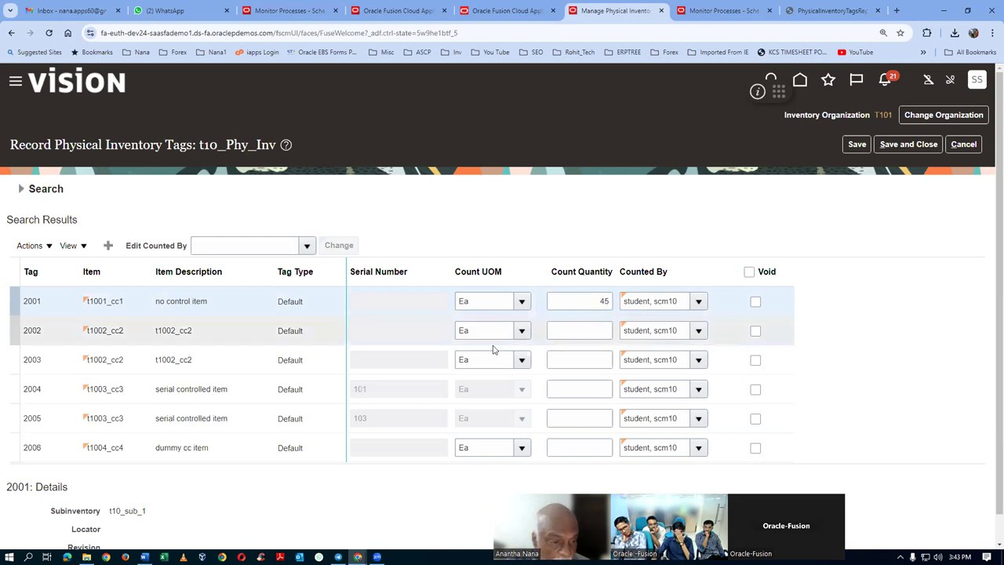
pyautogui.click(565, 330)
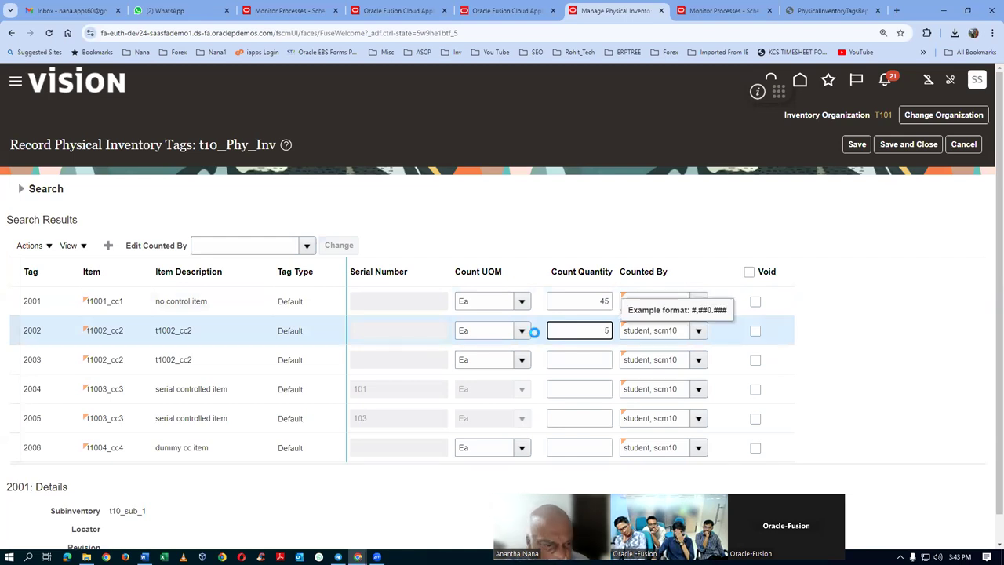
pyautogui.click(598, 358)
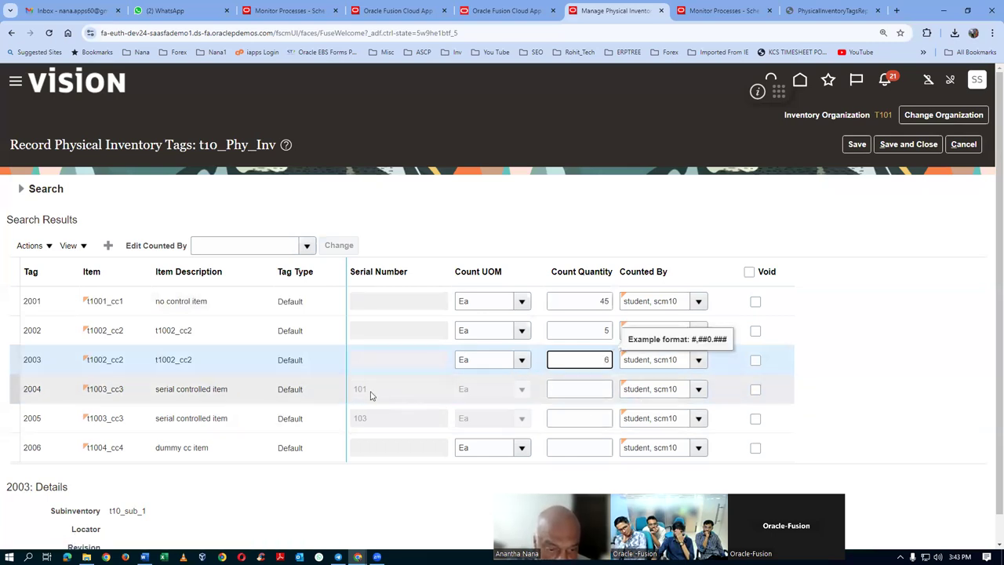
pyautogui.click(589, 386)
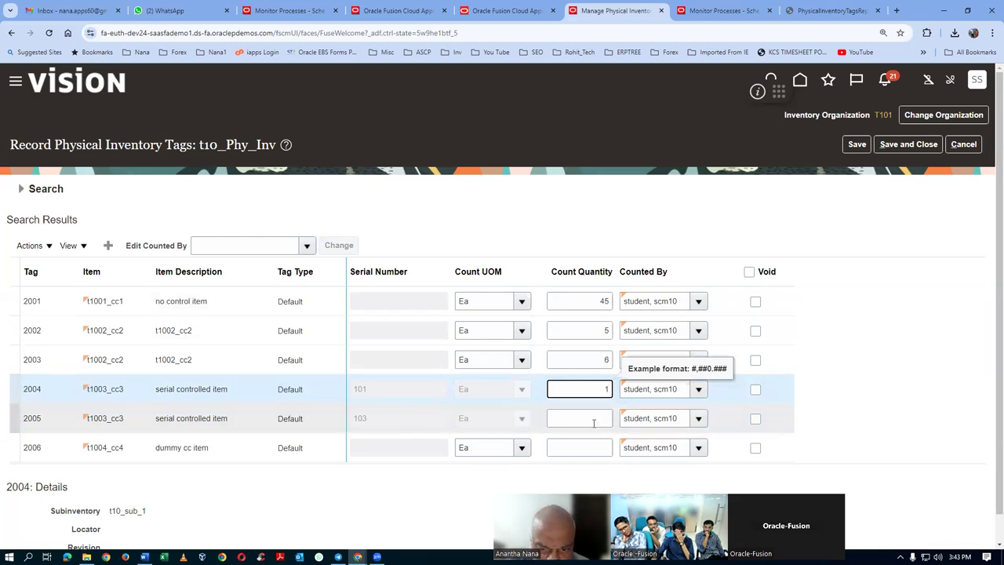
pyautogui.click(594, 423)
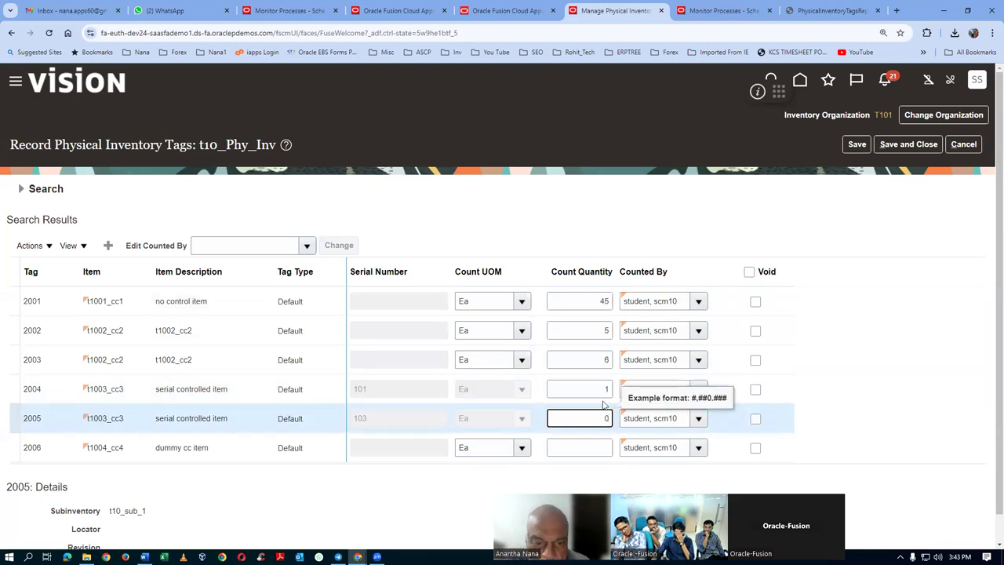
# Select tag 2002 and bring up the table's View > Columns list.
pyautogui.click(204, 330)
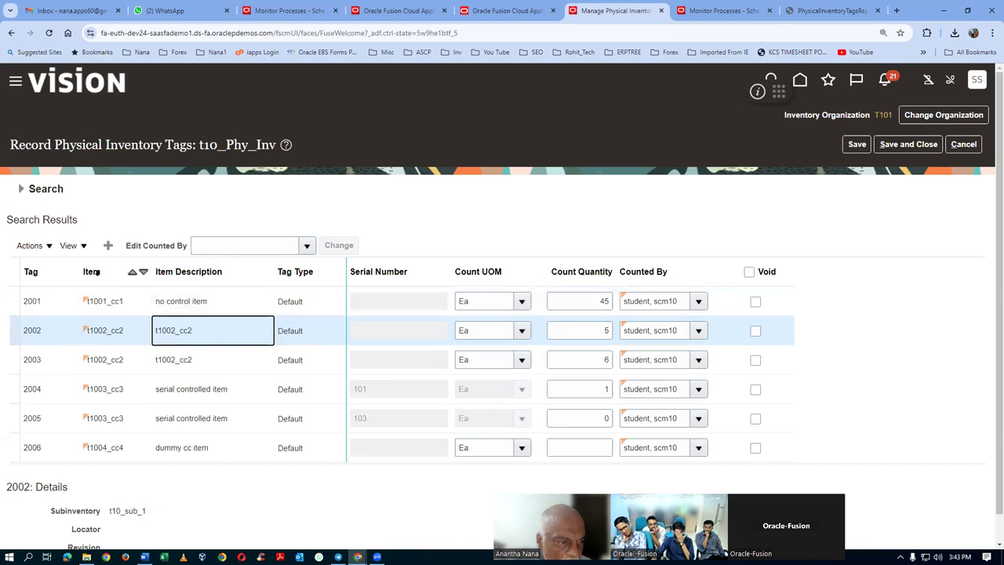
pyautogui.click(70, 246)
pyautogui.click(102, 288)
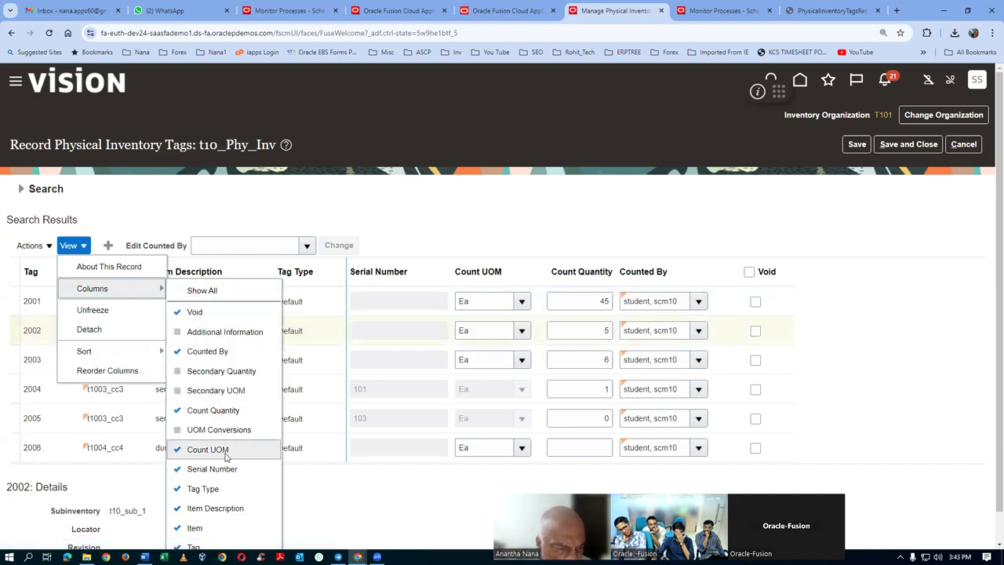
# Turn on the Additional Information column in the tags table.
pyautogui.scroll(-1, 226, 457)
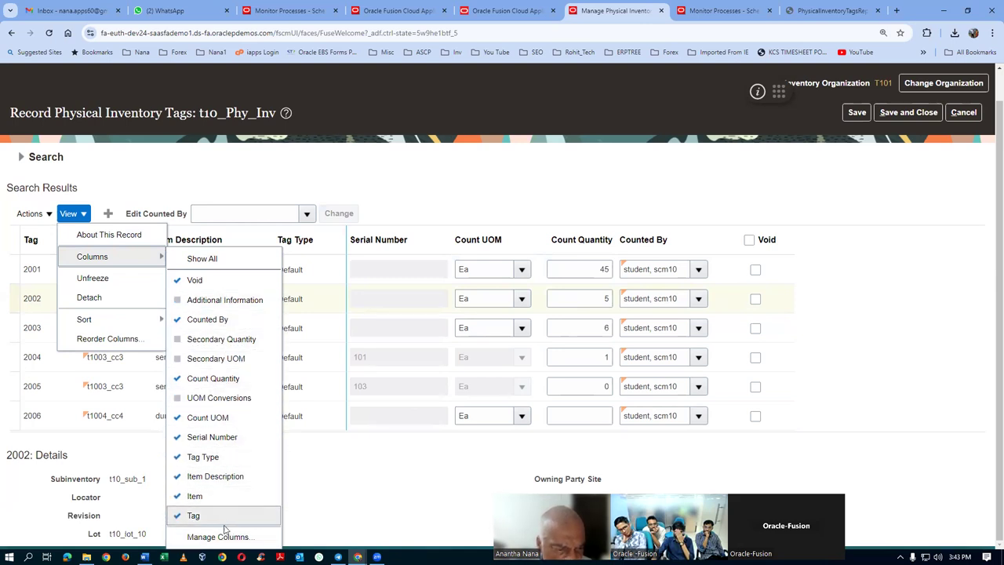
pyautogui.click(220, 303)
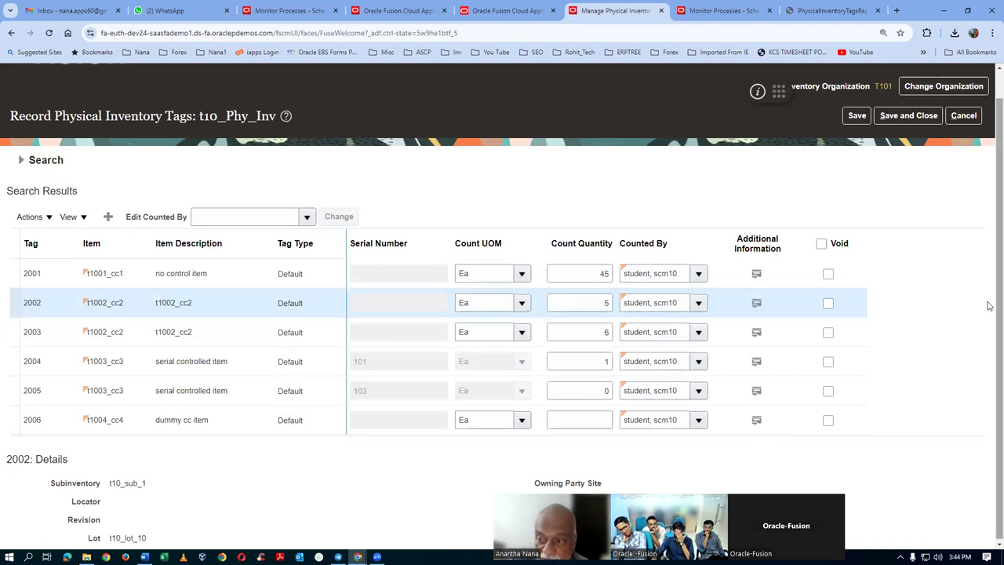
# Check the lot numbers shown in the details of tags 2002 and 2003.
pyautogui.scroll(-1, 988, 306)
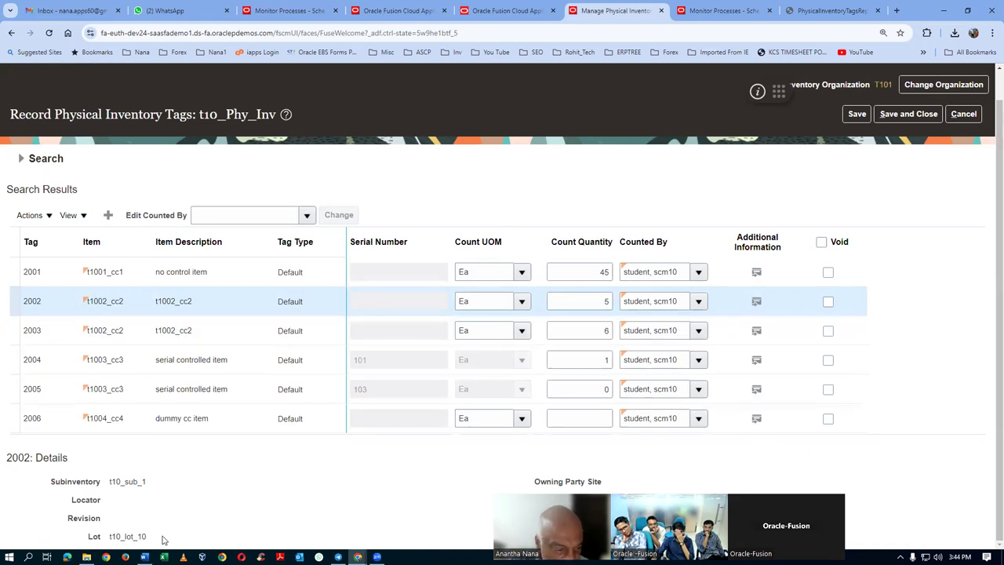
pyautogui.moveTo(116, 535); pyautogui.dragTo(157, 535)
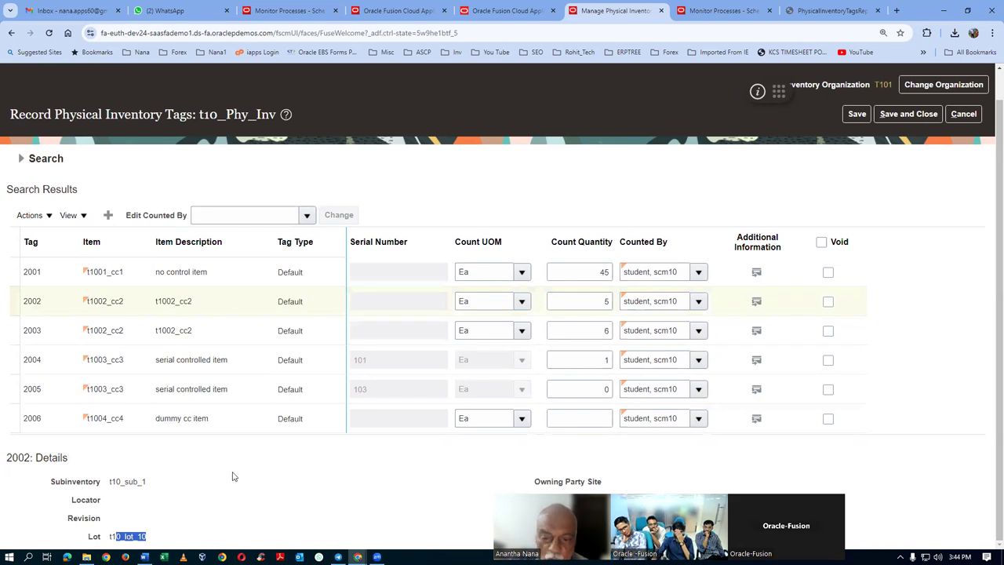
pyautogui.click(231, 328)
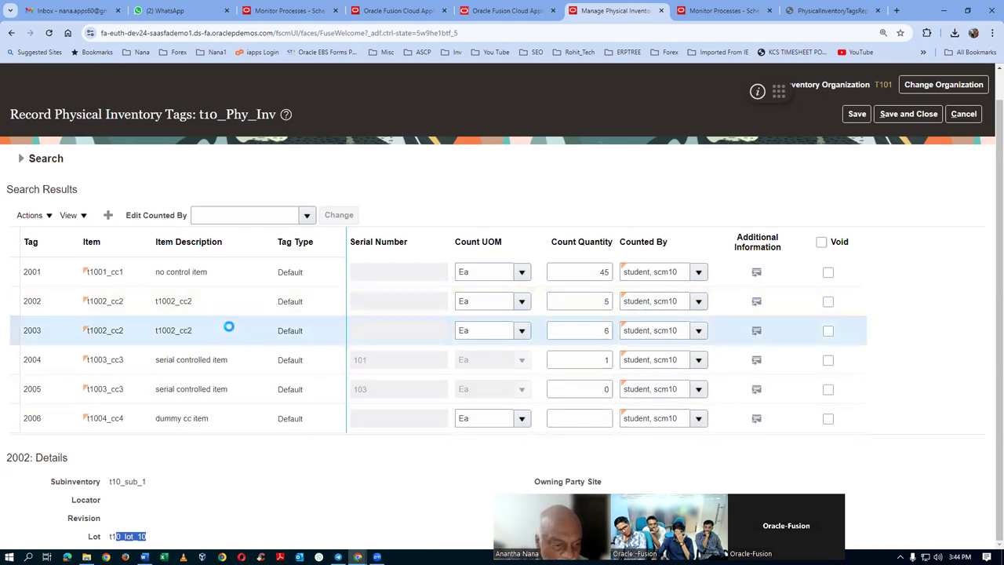
pyautogui.moveTo(114, 537); pyautogui.dragTo(149, 538)
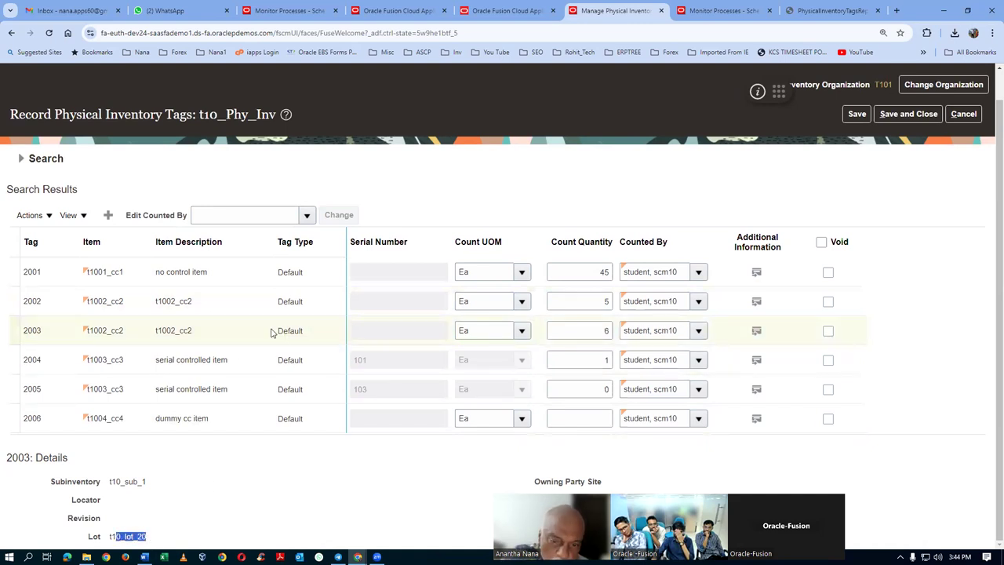
# Enter a count of 3 for tag 2006 and save all tag counts.
pyautogui.click(608, 330)
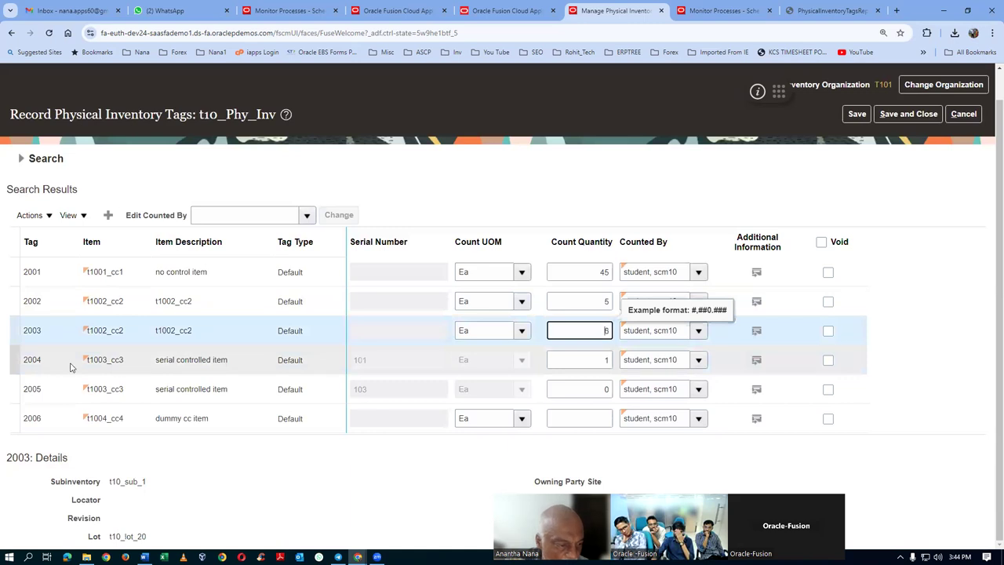
pyautogui.click(598, 359)
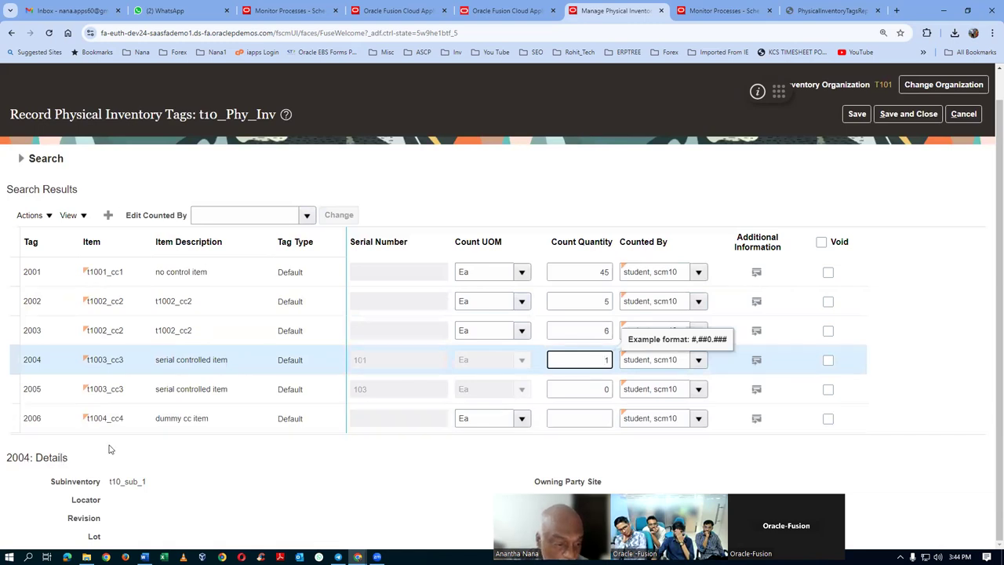
pyautogui.click(585, 420)
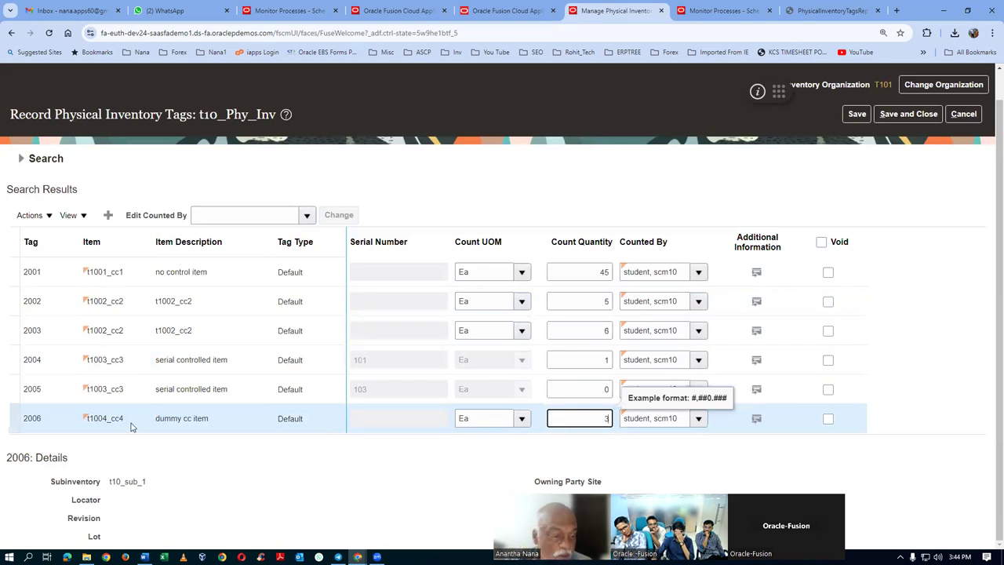
pyautogui.click(339, 469)
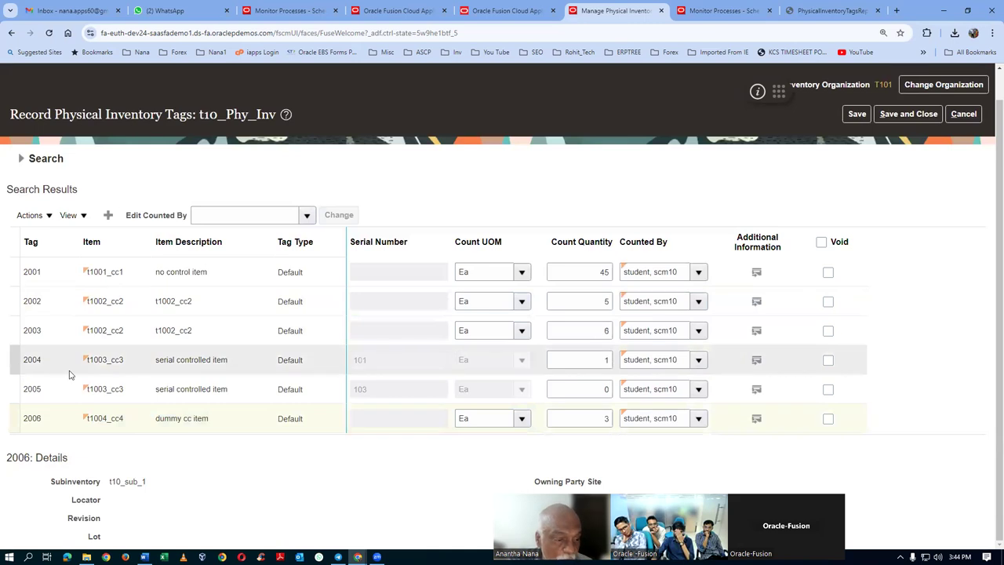
pyautogui.click(604, 360)
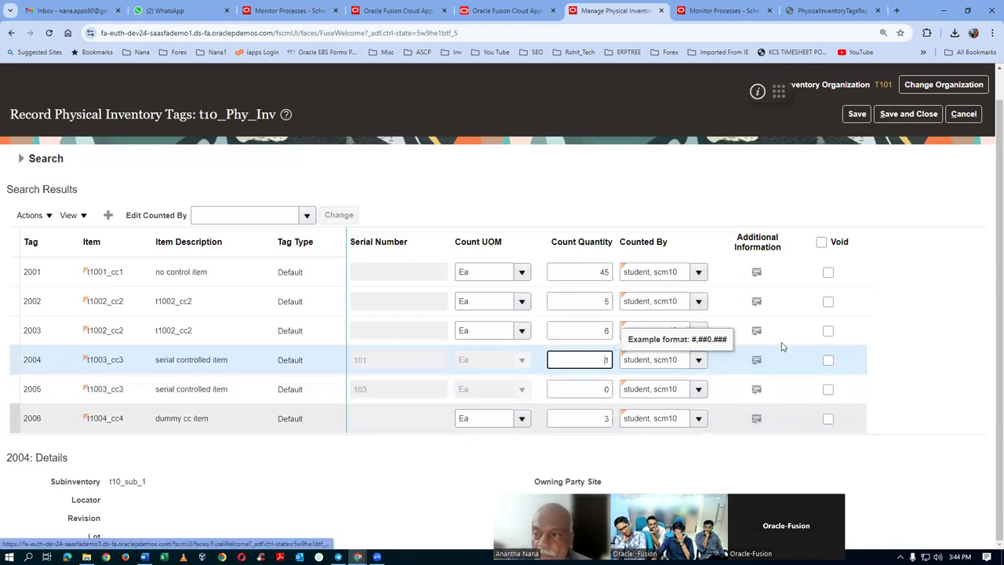
pyautogui.click(914, 115)
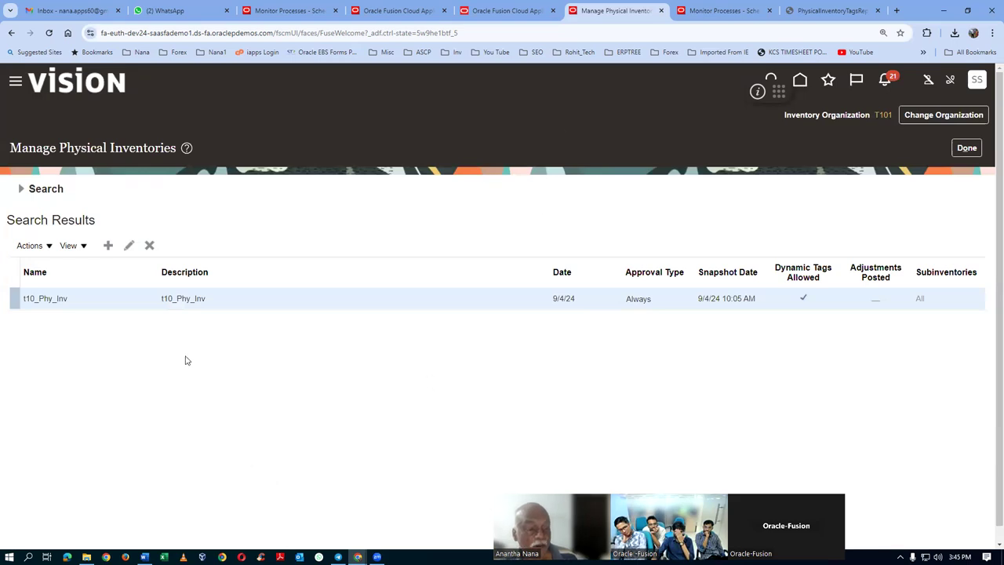
# Choose Approve Physical Inventory Adjustments from the Actions menu for t10_Phy_Inv.
pyautogui.click(26, 254)
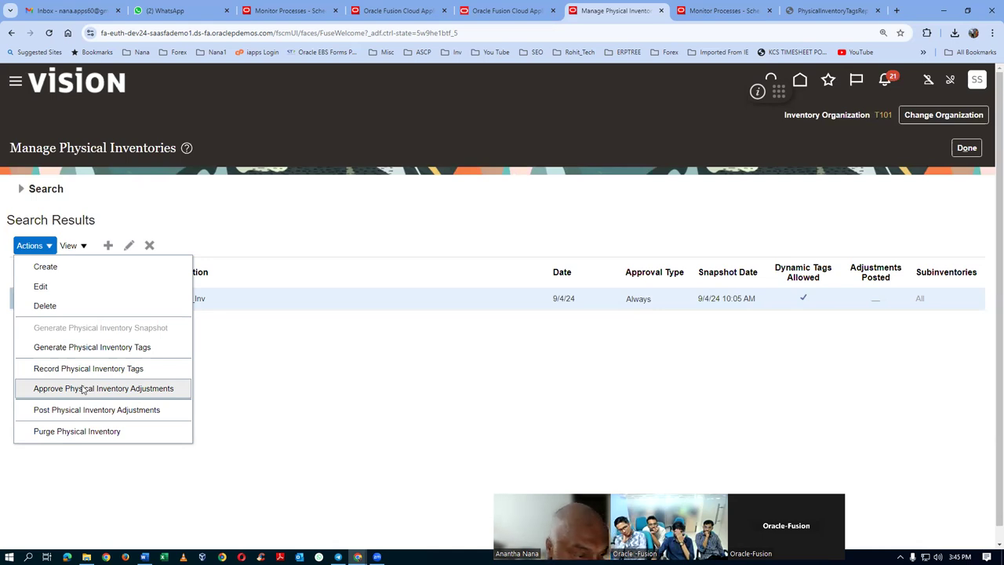
pyautogui.click(82, 389)
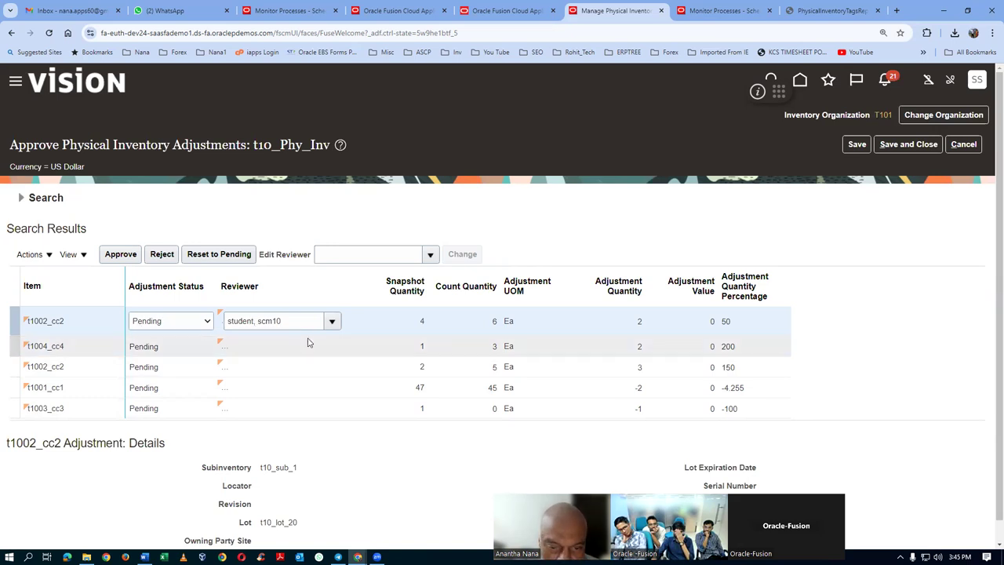
# Set the t1004_cc4 and lot 10 t1002_cc2 adjustments to Approved.
pyautogui.click(161, 349)
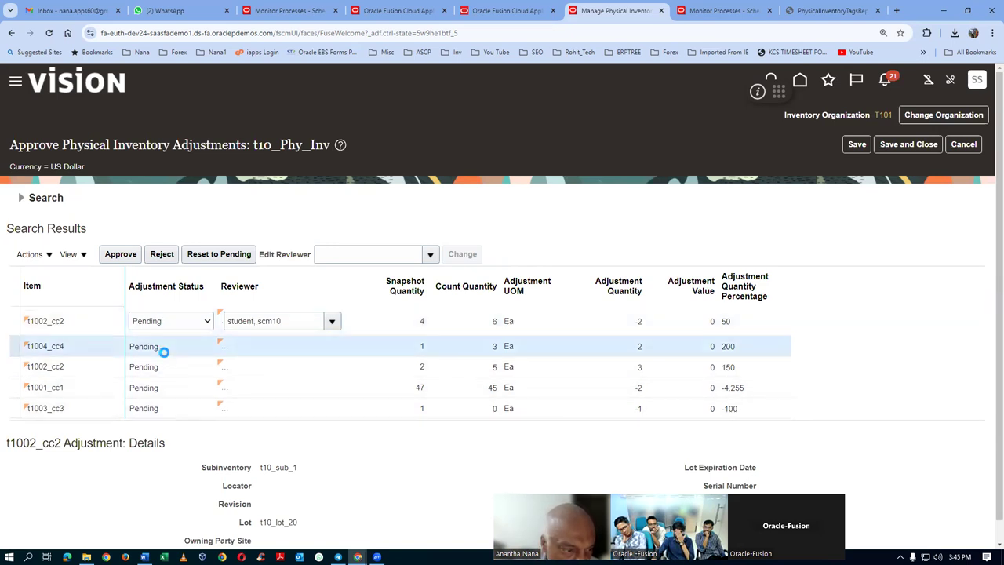
pyautogui.click(170, 345)
pyautogui.click(172, 357)
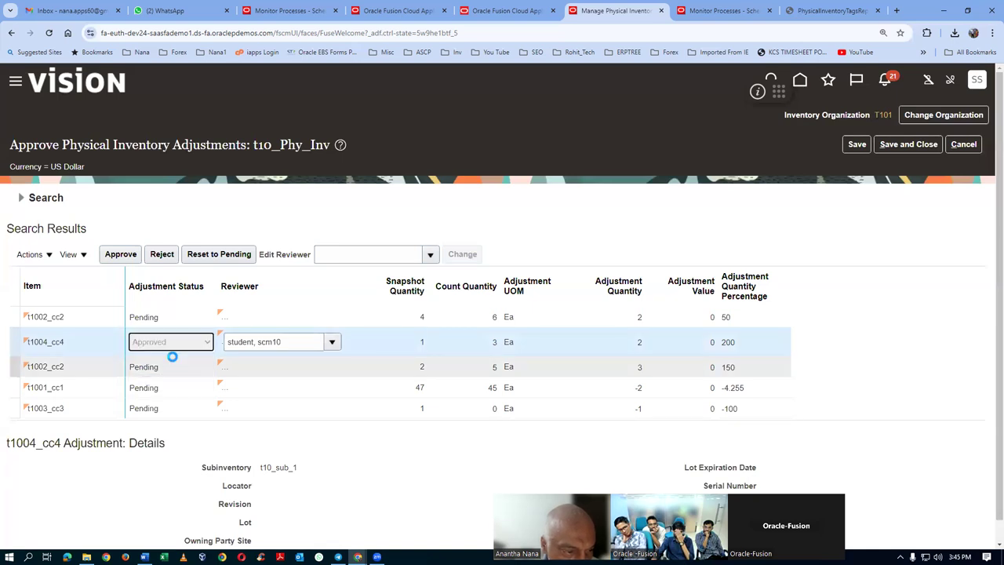
pyautogui.click(174, 366)
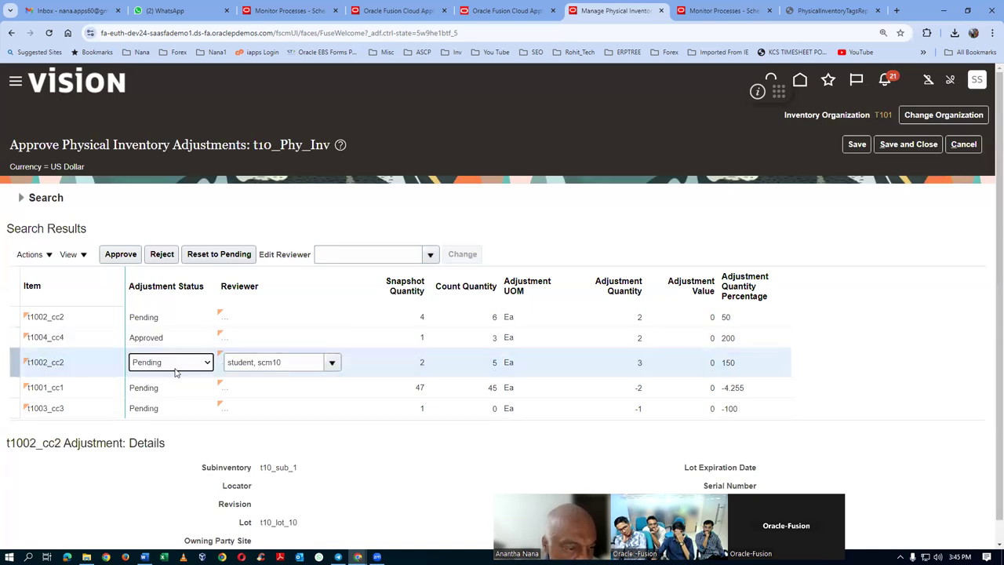
pyautogui.click(176, 363)
pyautogui.click(176, 379)
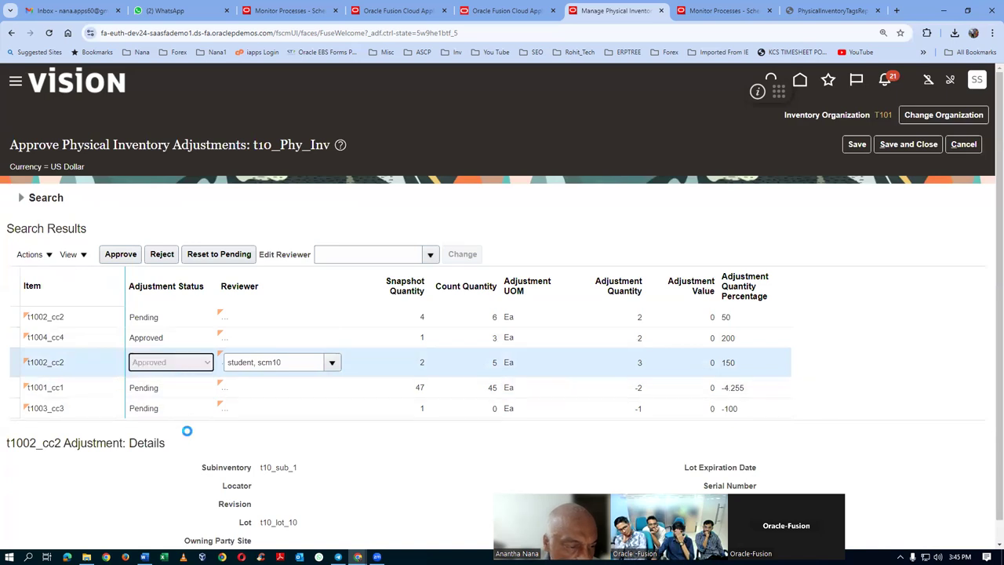
# Approve the t1001_cc1 and t1003_cc3 adjustments and save the approvals.
pyautogui.click(172, 390)
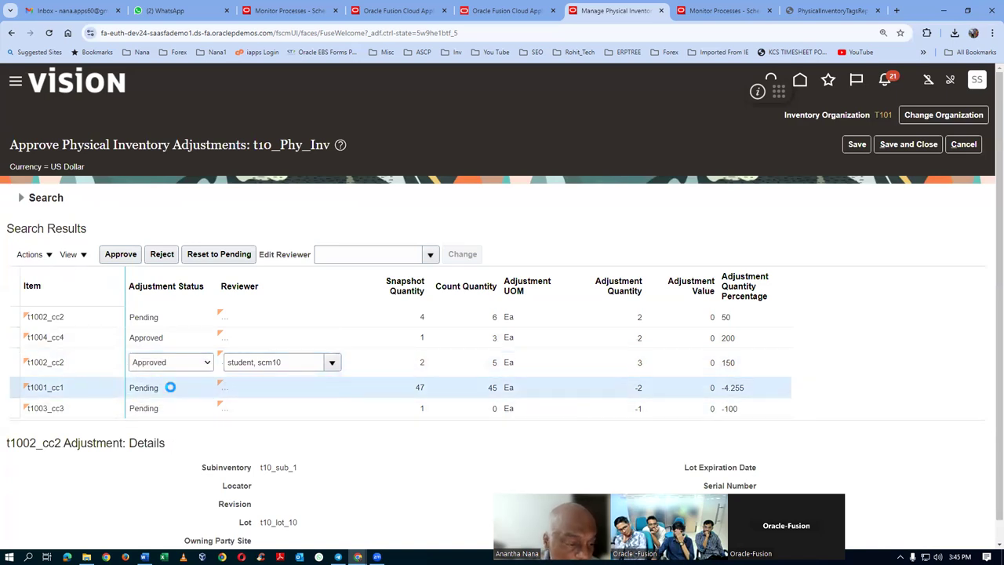
pyautogui.click(171, 384)
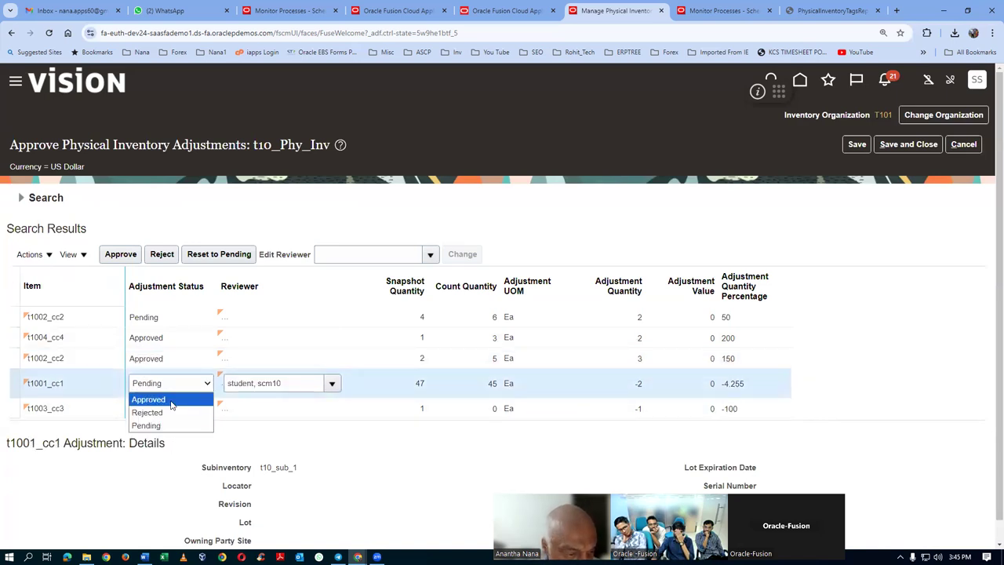
pyautogui.click(171, 401)
pyautogui.click(177, 409)
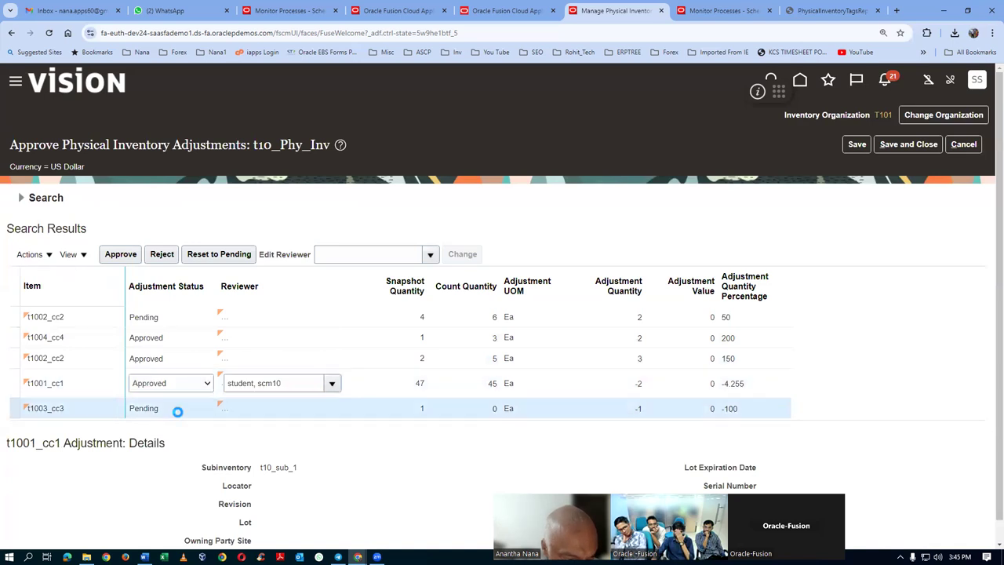
pyautogui.click(173, 407)
pyautogui.click(172, 417)
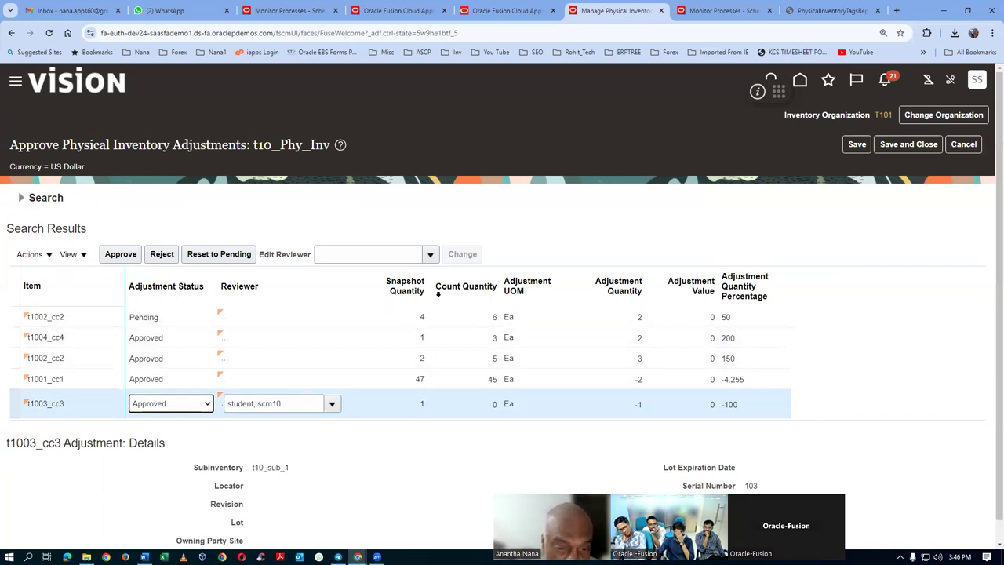
pyautogui.click(422, 493)
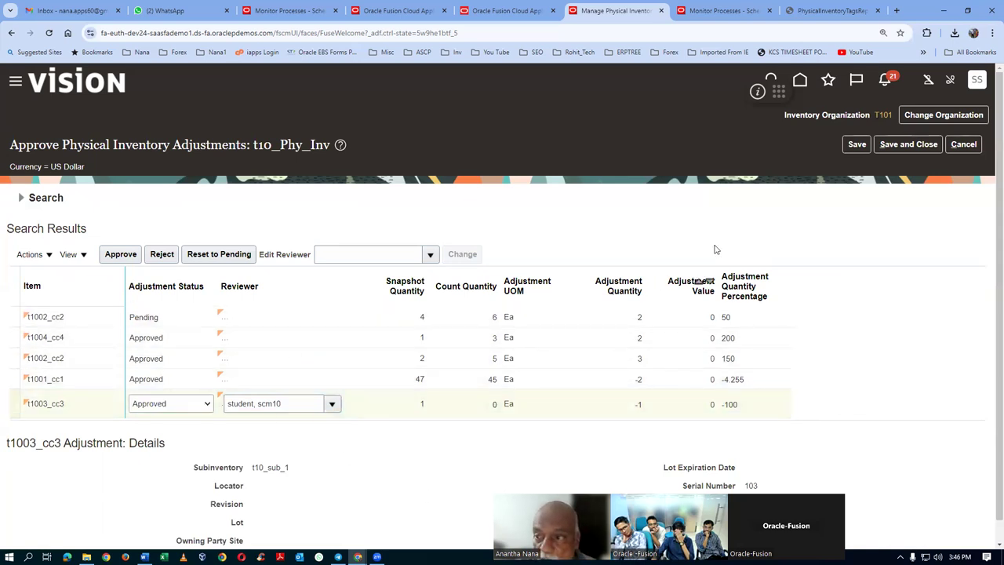
pyautogui.click(907, 145)
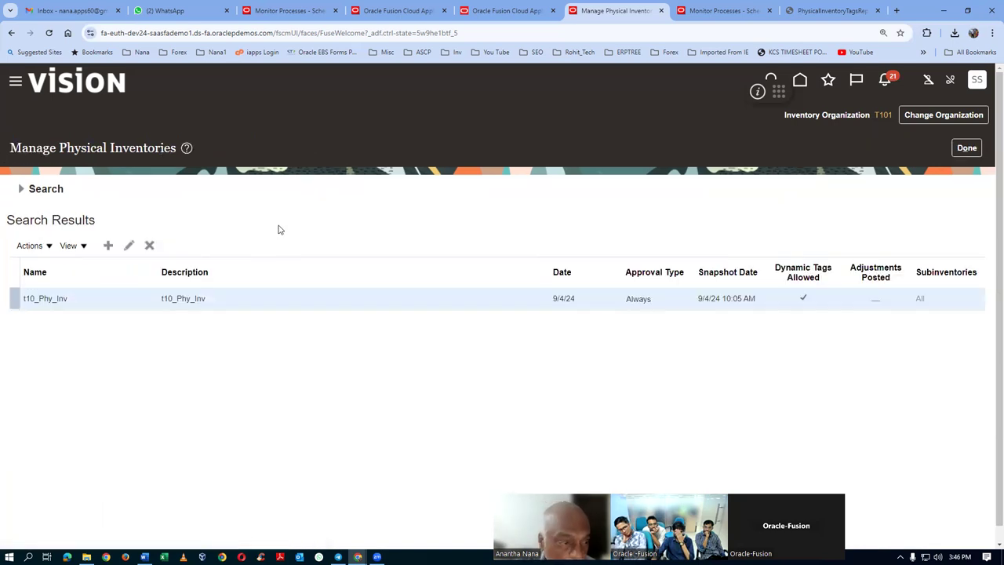
# Attempt to post the adjustments and dismiss error INV-2416147 about the pending approval.
pyautogui.click(25, 247)
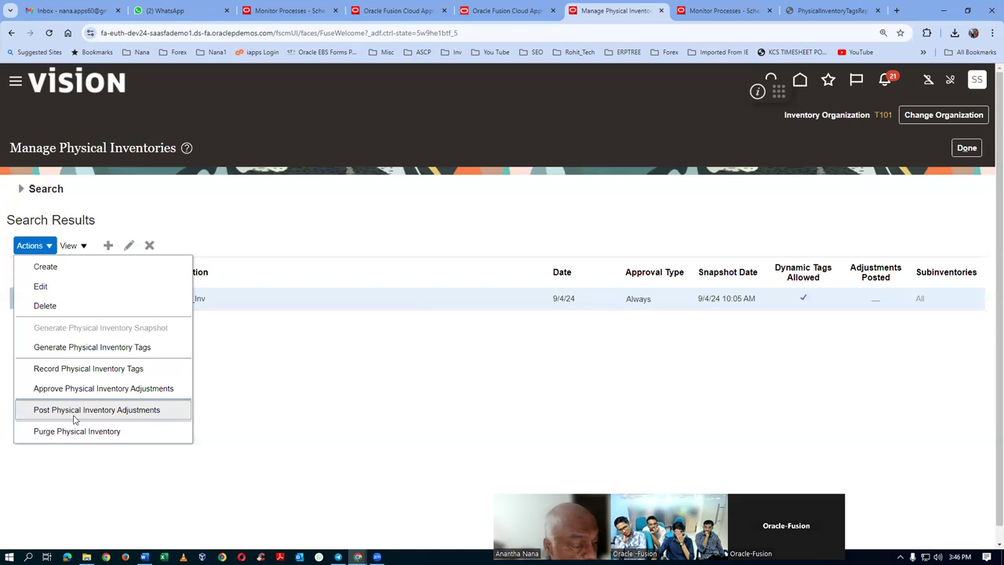
pyautogui.click(75, 415)
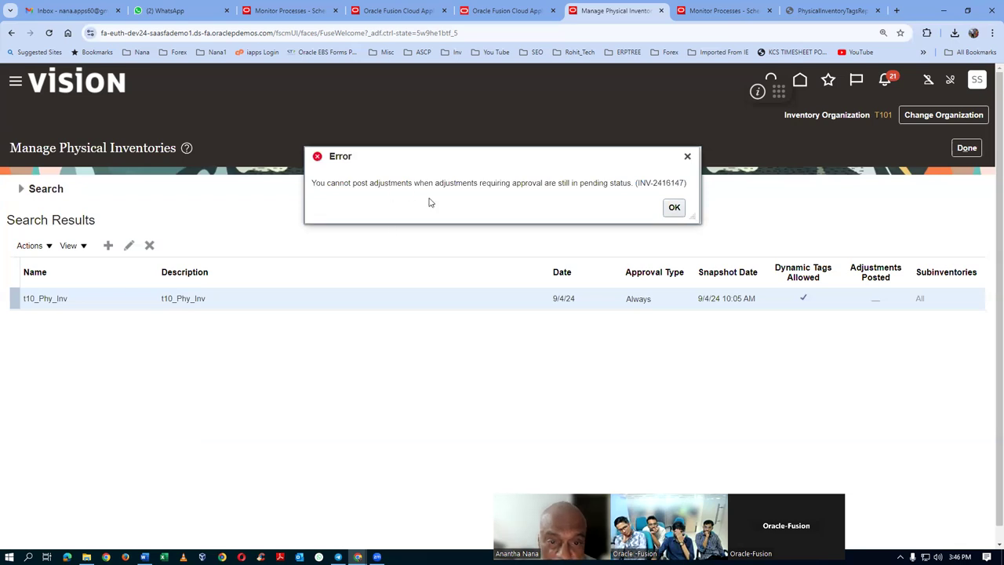
pyautogui.moveTo(552, 186); pyautogui.dragTo(621, 185)
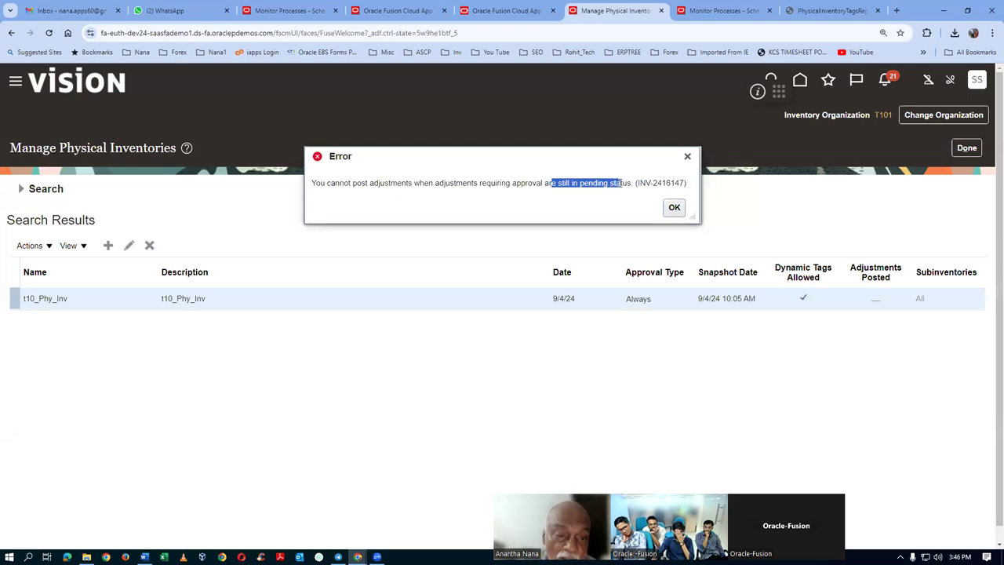
pyautogui.click(676, 210)
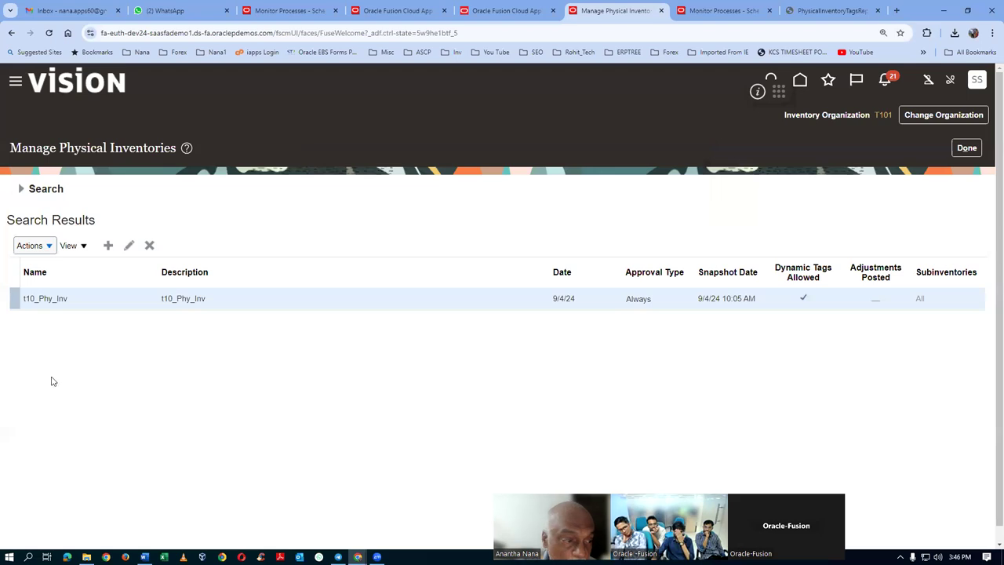
# Approve the remaining t1002_cc2 4-to-6 adjustment and save it.
pyautogui.click(30, 246)
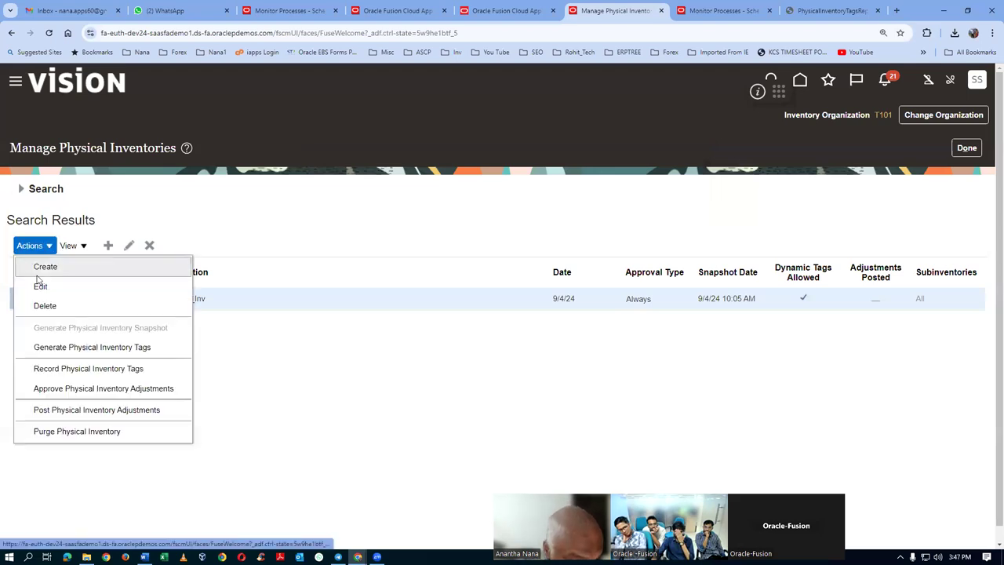
pyautogui.click(65, 389)
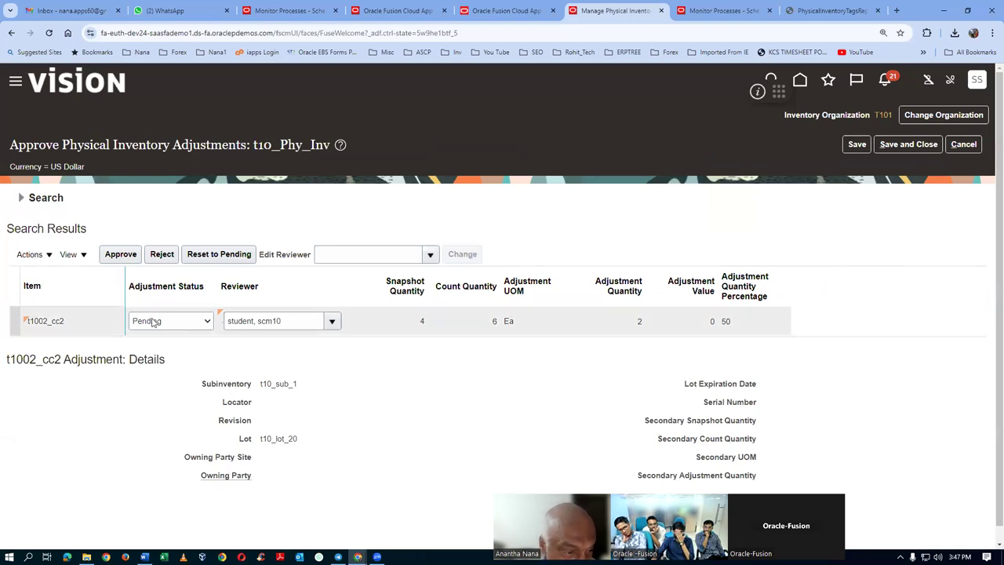
pyautogui.click(165, 323)
pyautogui.click(163, 338)
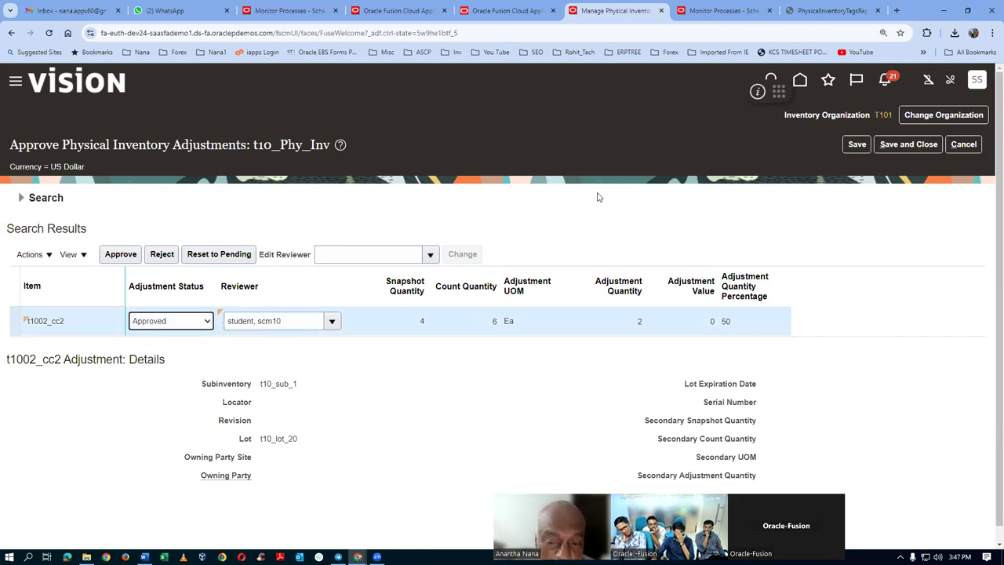
pyautogui.click(910, 145)
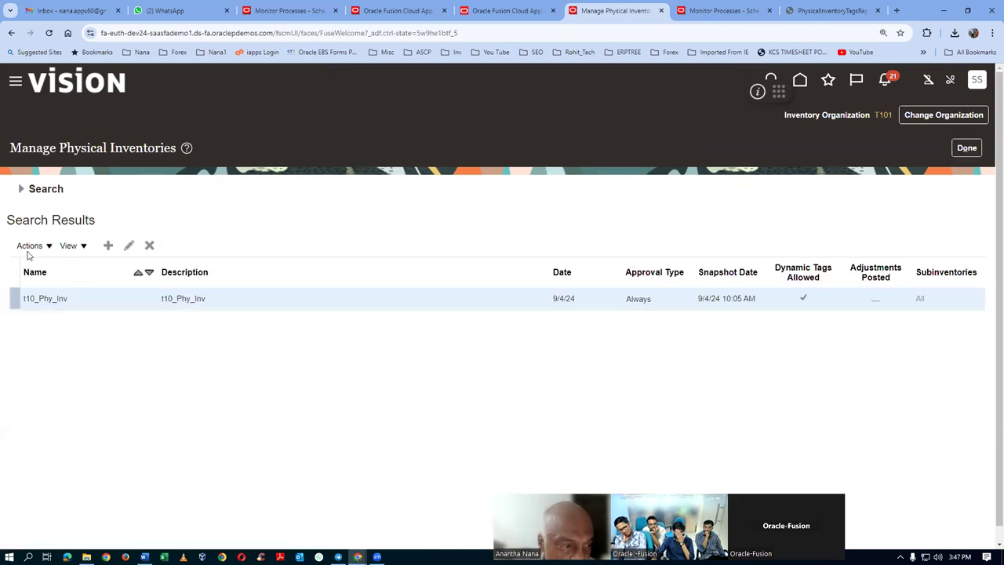
# Post the t10_Phy_Inv adjustments dated 9/4/24 10:17 AM as process 7223067, then go to Monitor Processes.
pyautogui.click(20, 246)
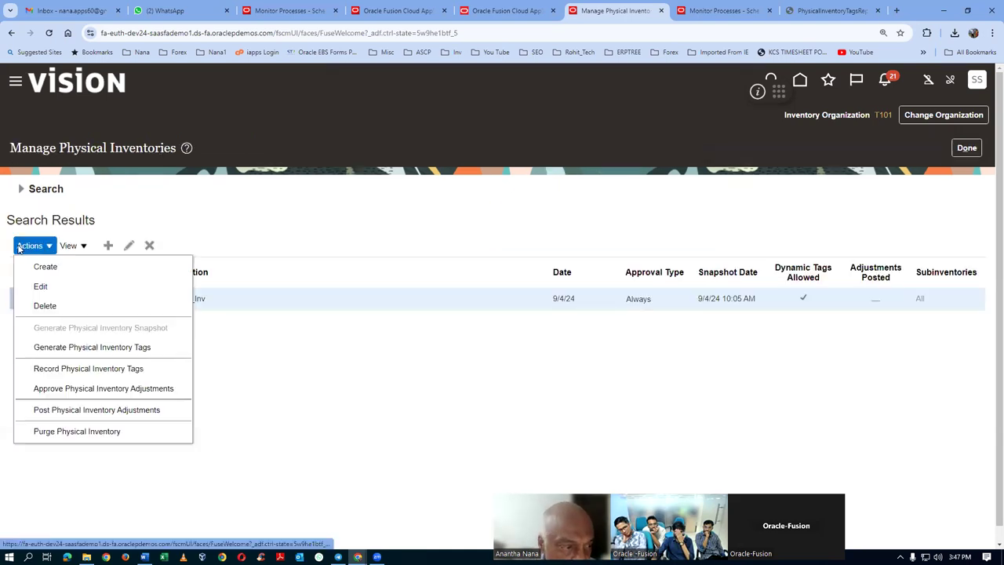
pyautogui.click(79, 410)
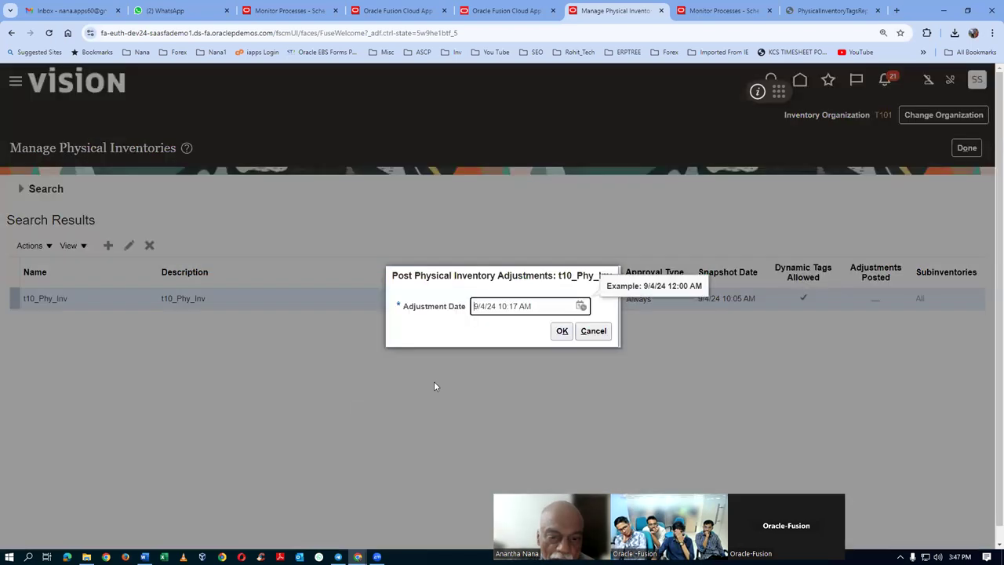
pyautogui.click(562, 331)
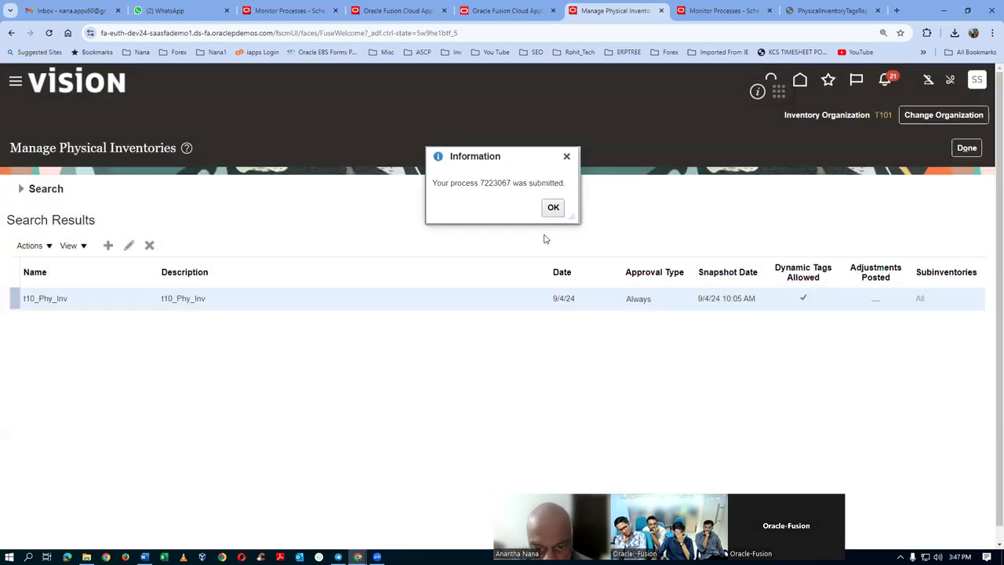
pyautogui.click(553, 207)
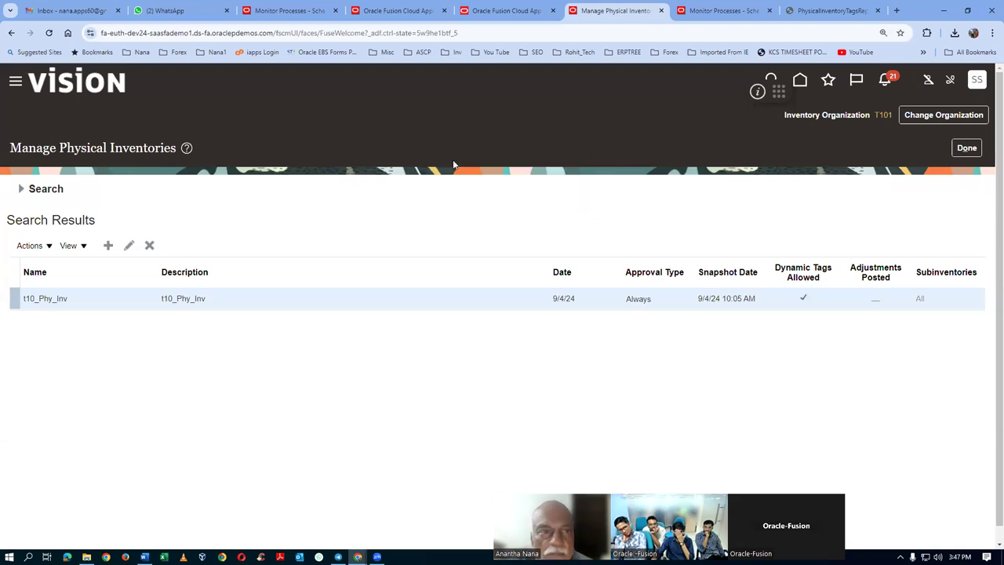
pyautogui.click(287, 11)
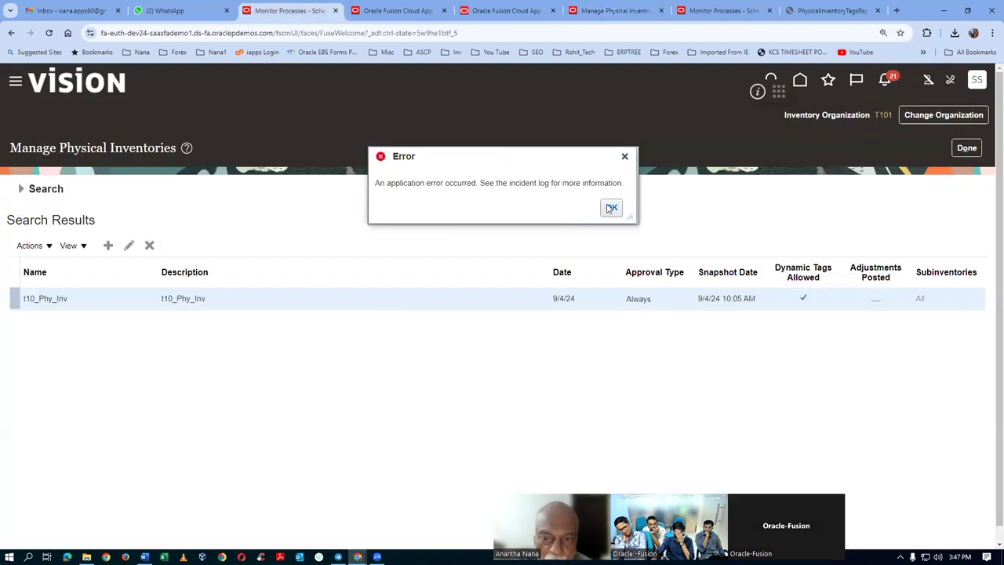
# Dismiss the error, enlarge the process table and refresh the list of processes.
pyautogui.click(611, 207)
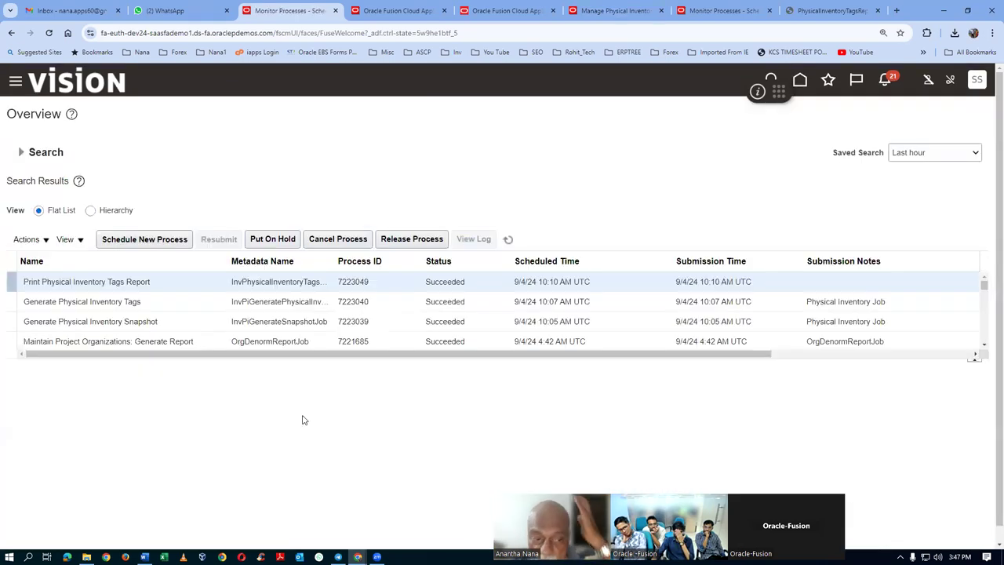
pyautogui.moveTo(292, 359); pyautogui.dragTo(313, 432)
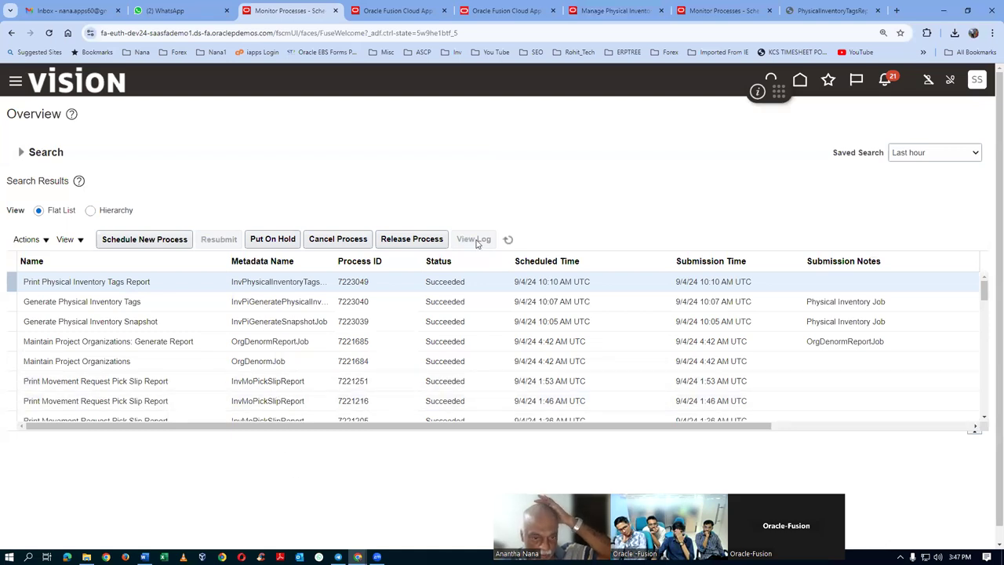
pyautogui.click(509, 240)
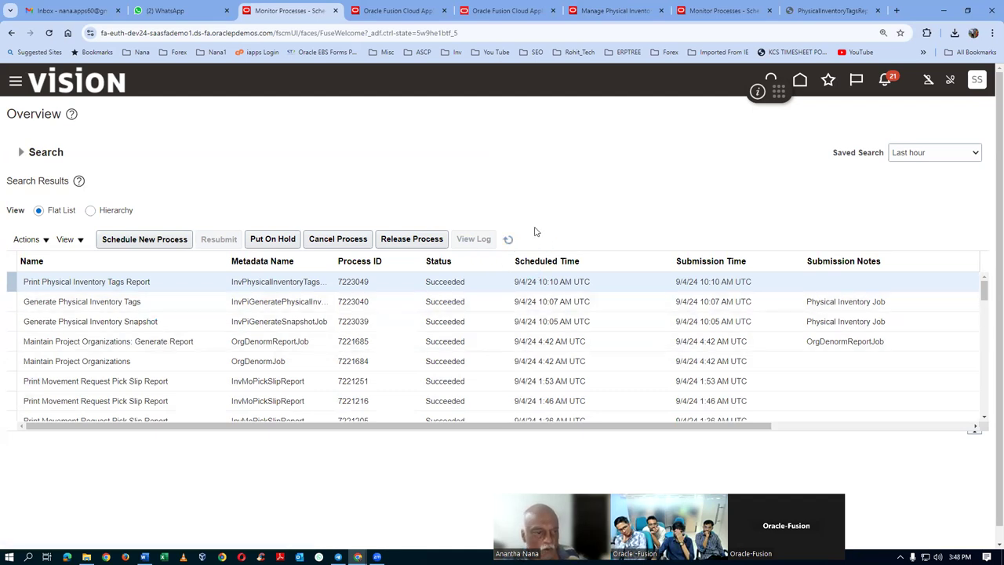
# Download and open the 7223067.txt output of the Post Physical Inventory Adjustments process.
pyautogui.click(137, 283)
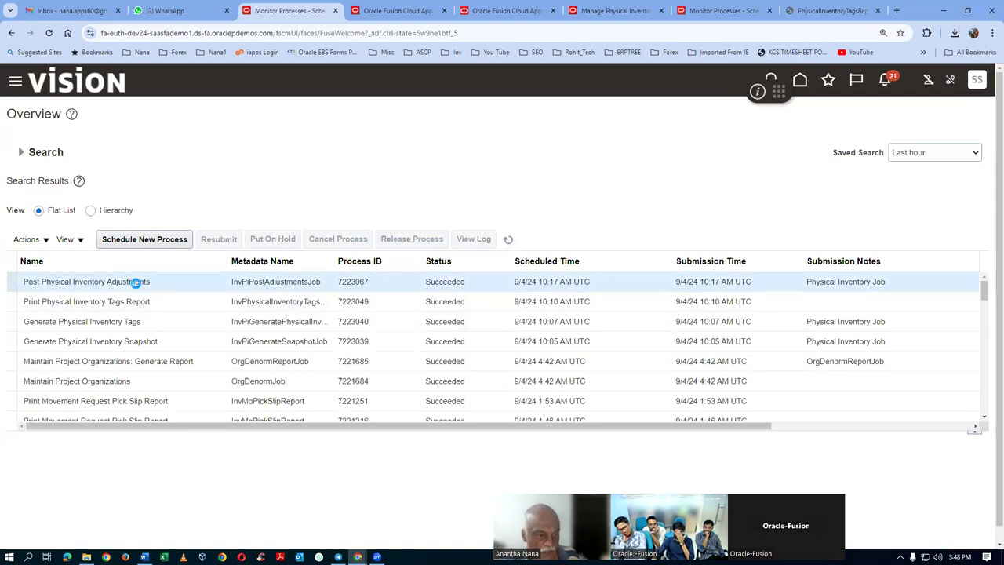
pyautogui.scroll(-1, 173, 521)
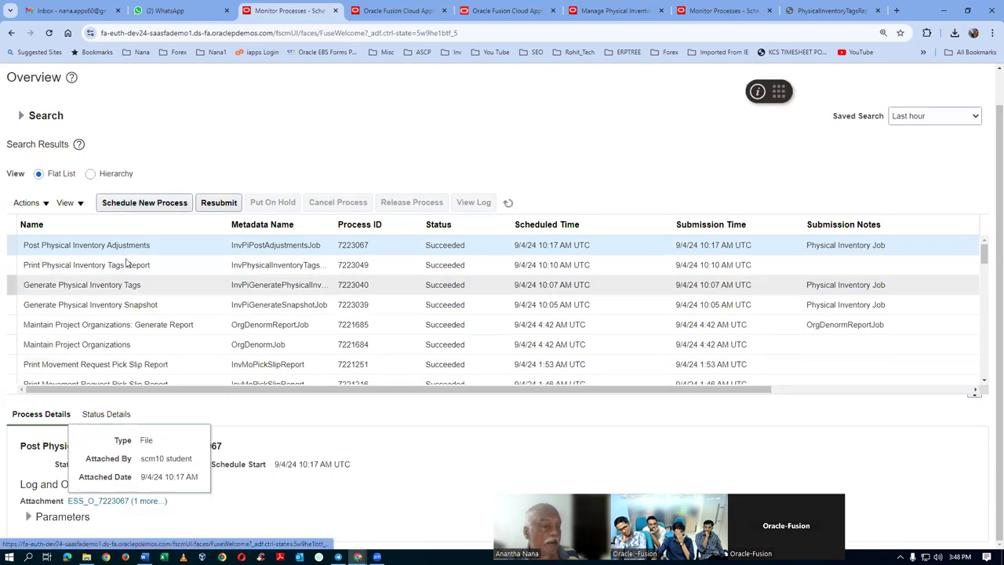
pyautogui.click(89, 502)
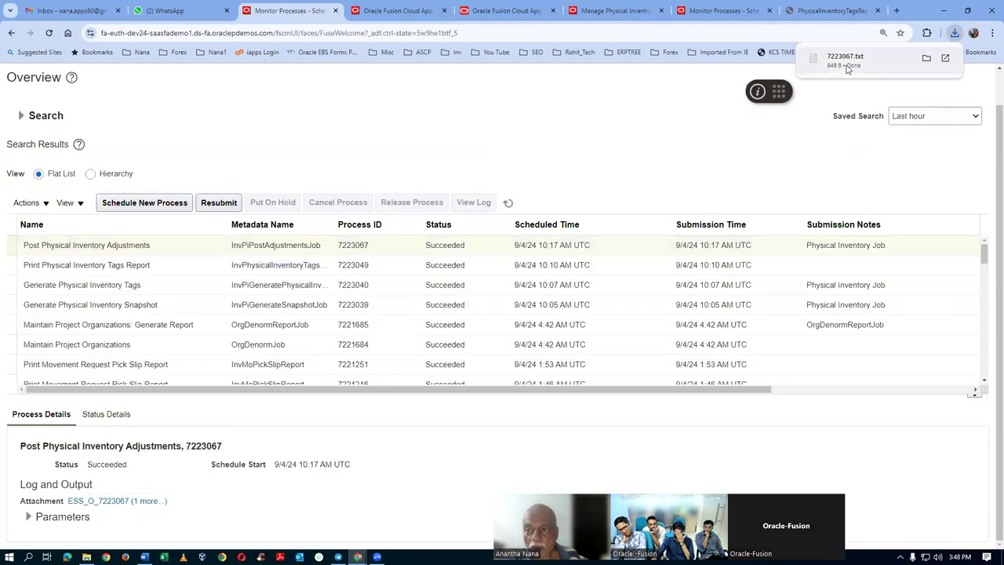
pyautogui.click(847, 67)
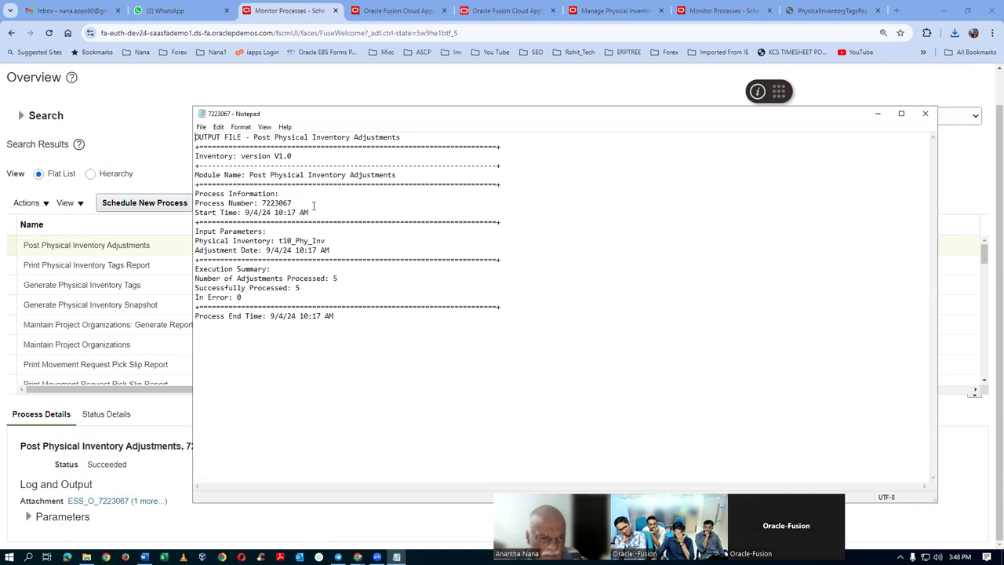
pyautogui.doubleClick(334, 278)
pyautogui.moveTo(262, 277); pyautogui.dragTo(306, 293)
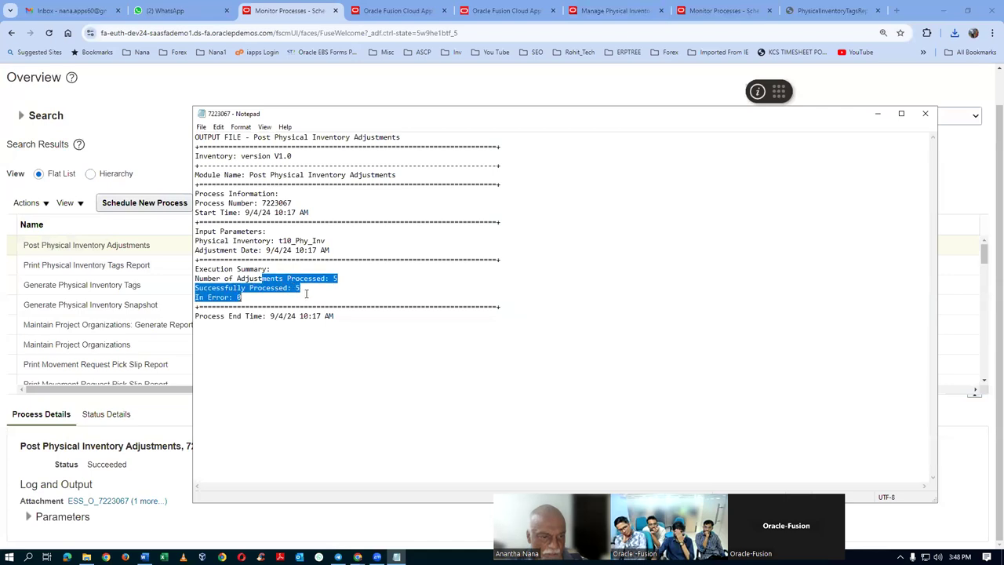
pyautogui.click(246, 330)
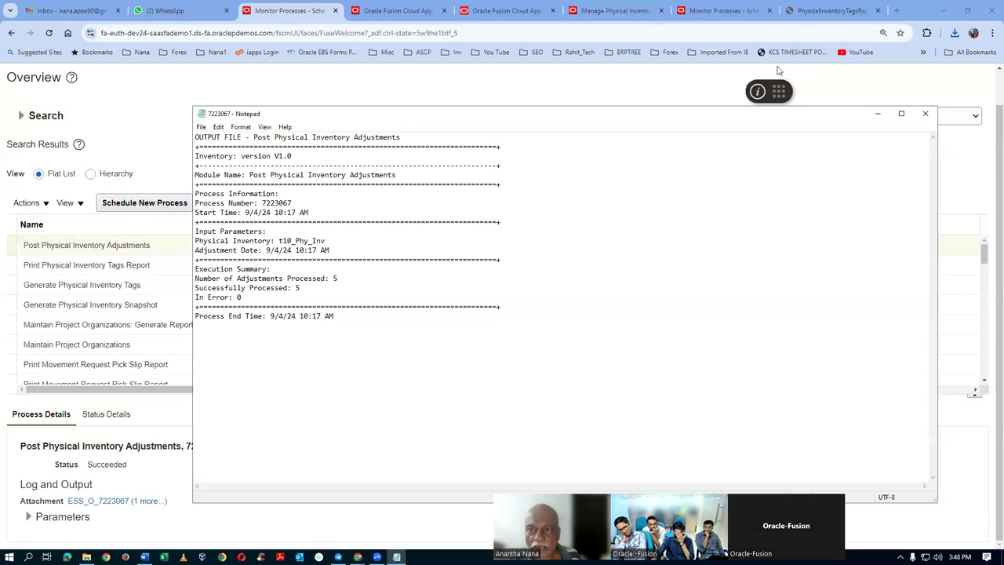
# Return to the Fusion home page, dismiss the application errors and reload the page.
pyautogui.click(403, 11)
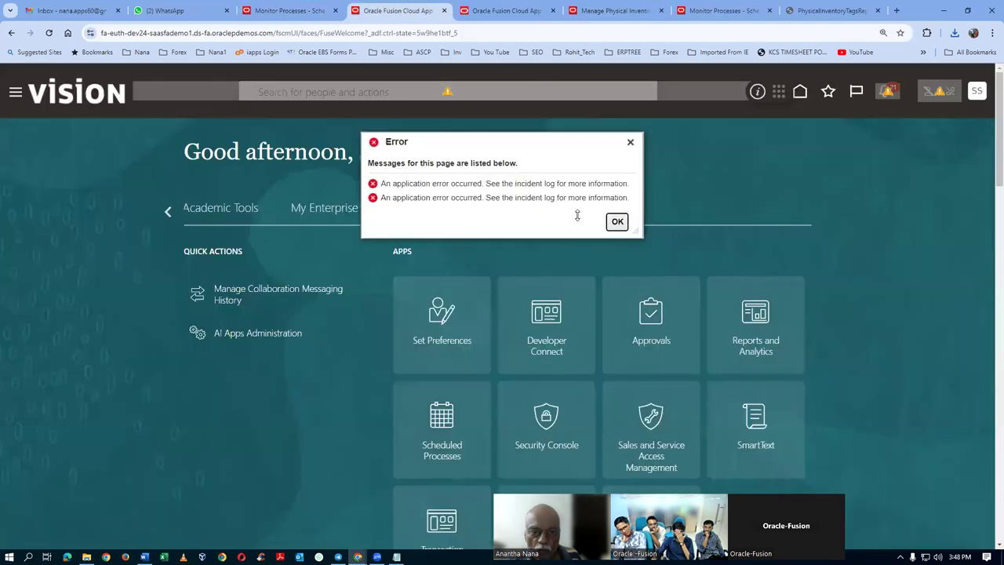
pyautogui.click(616, 222)
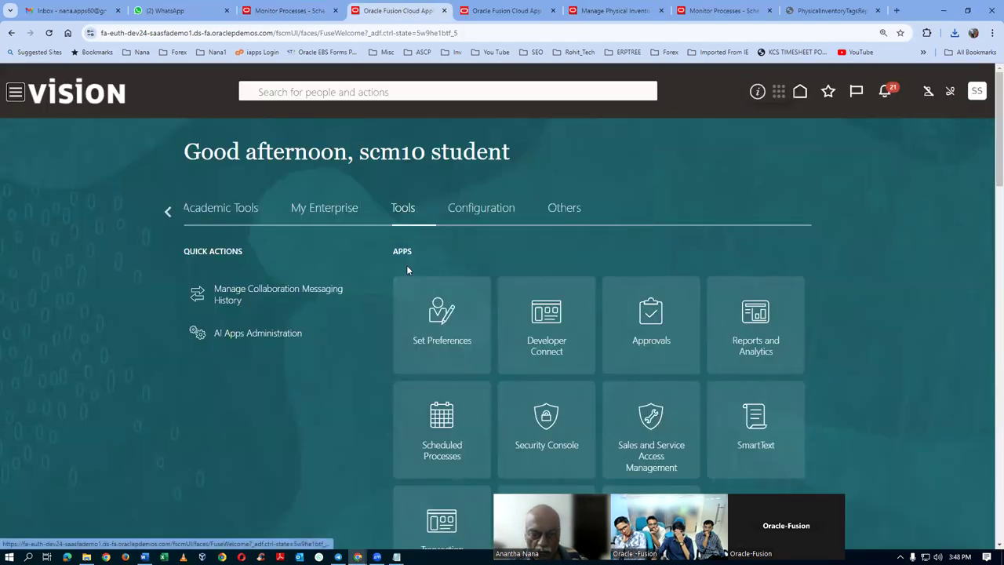
pyautogui.click(167, 212)
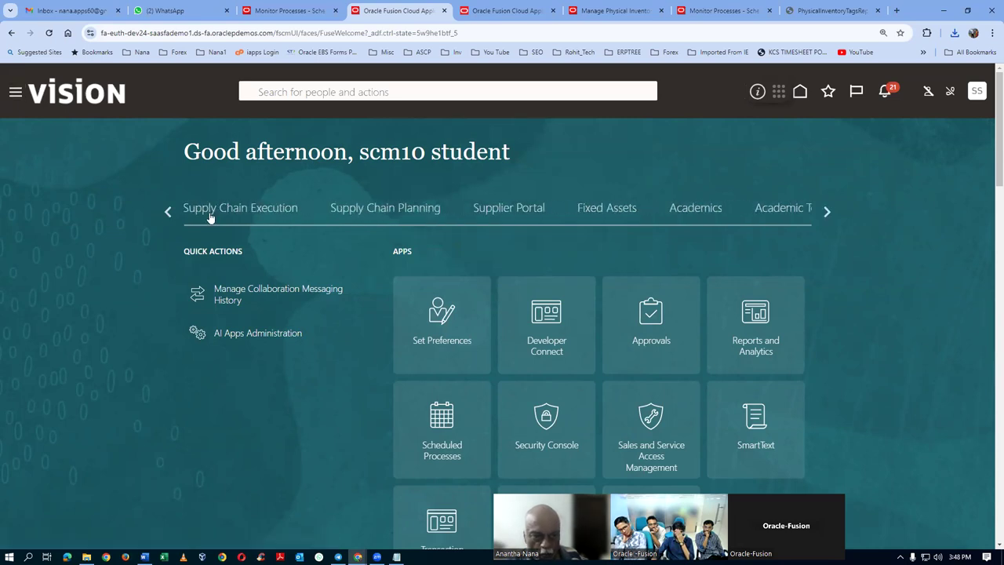
pyautogui.click(214, 218)
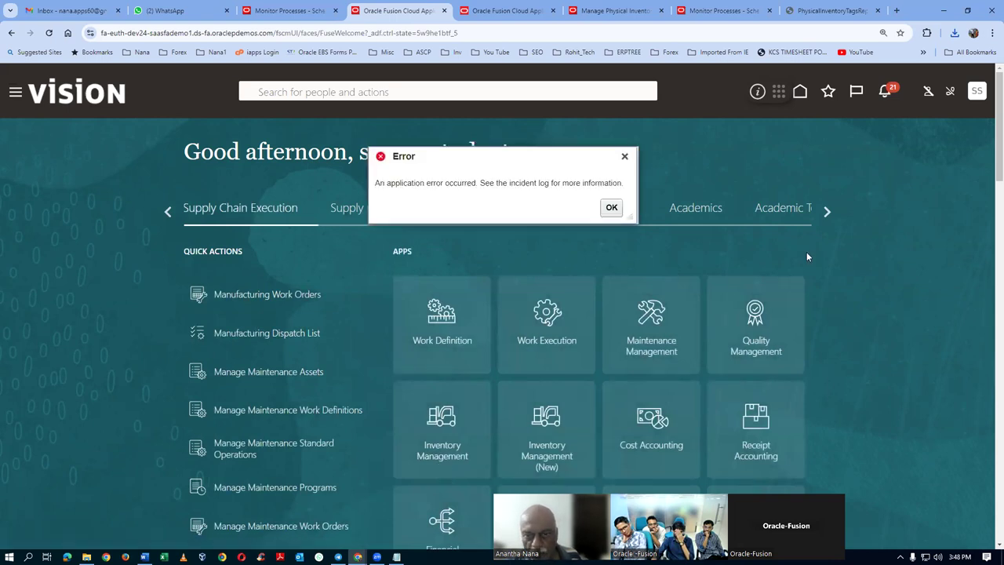
pyautogui.click(611, 207)
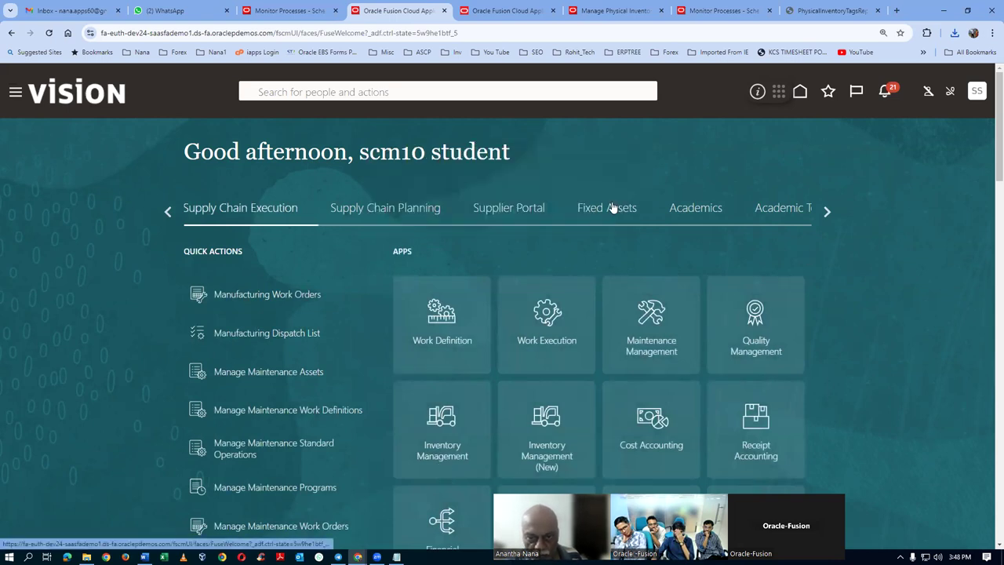
pyautogui.click(48, 32)
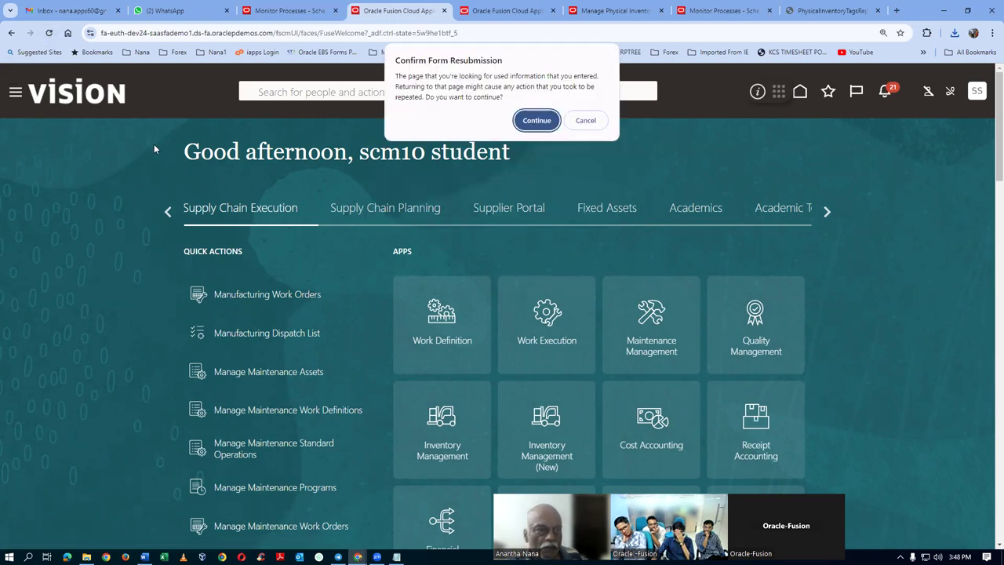
pyautogui.click(536, 121)
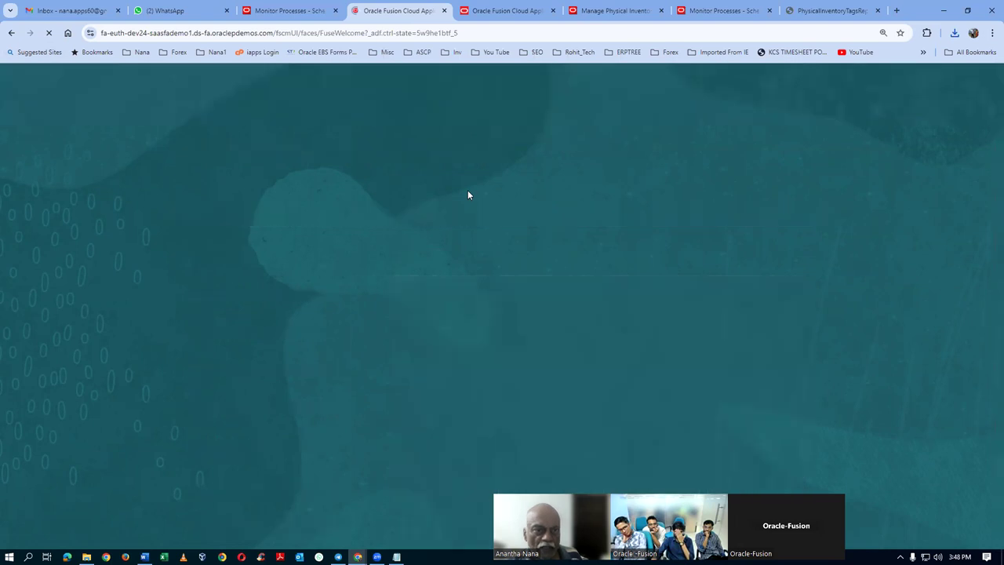
# Open the Supply Chain Execution apps and show the Inventory tasks for T101.
pyautogui.click(167, 215)
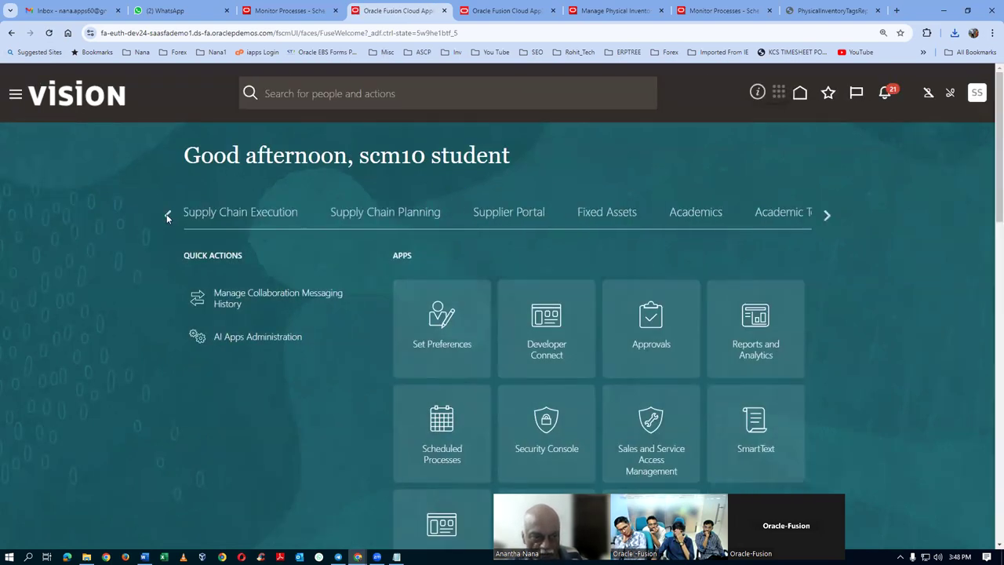
pyautogui.click(221, 215)
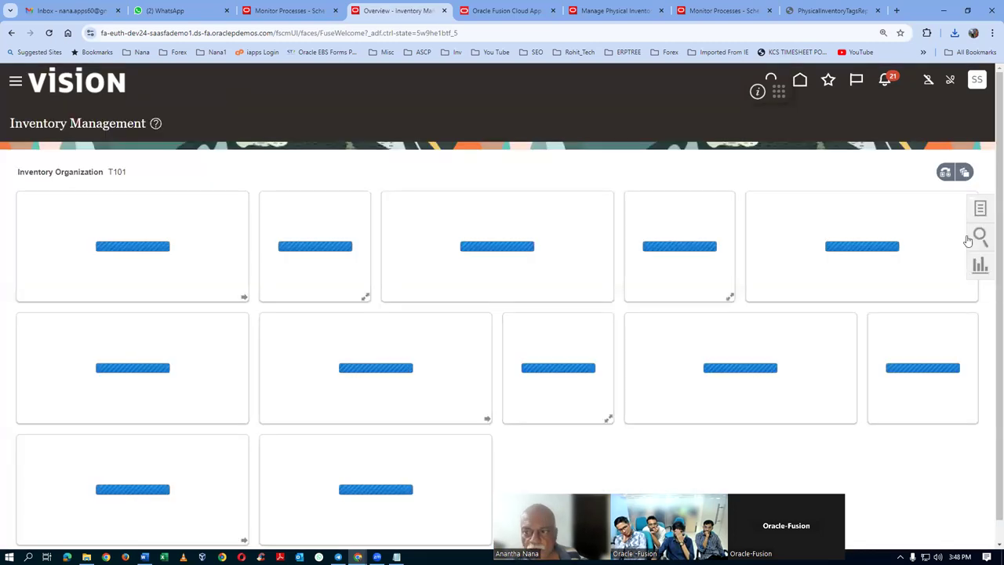
pyautogui.click(981, 210)
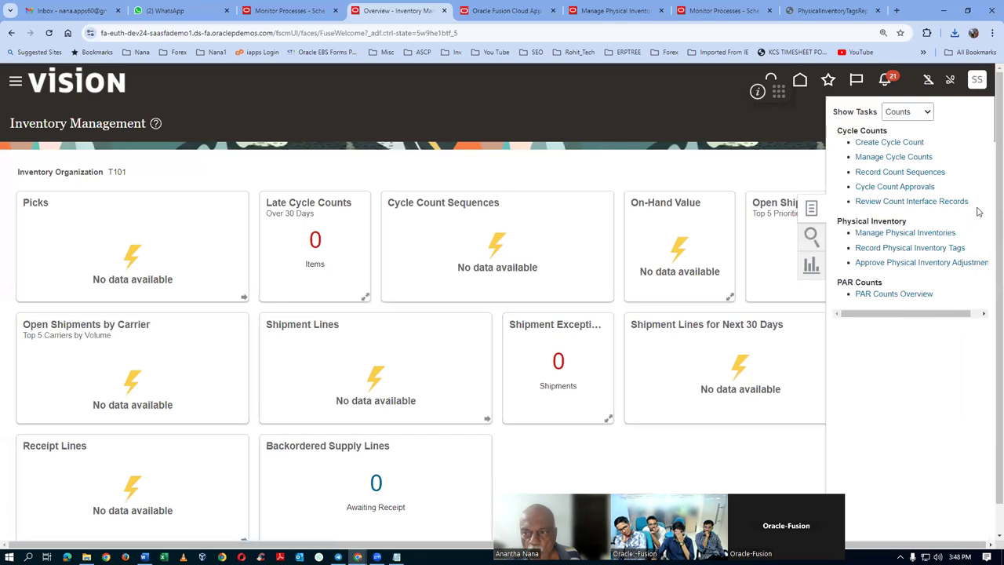
pyautogui.click(894, 111)
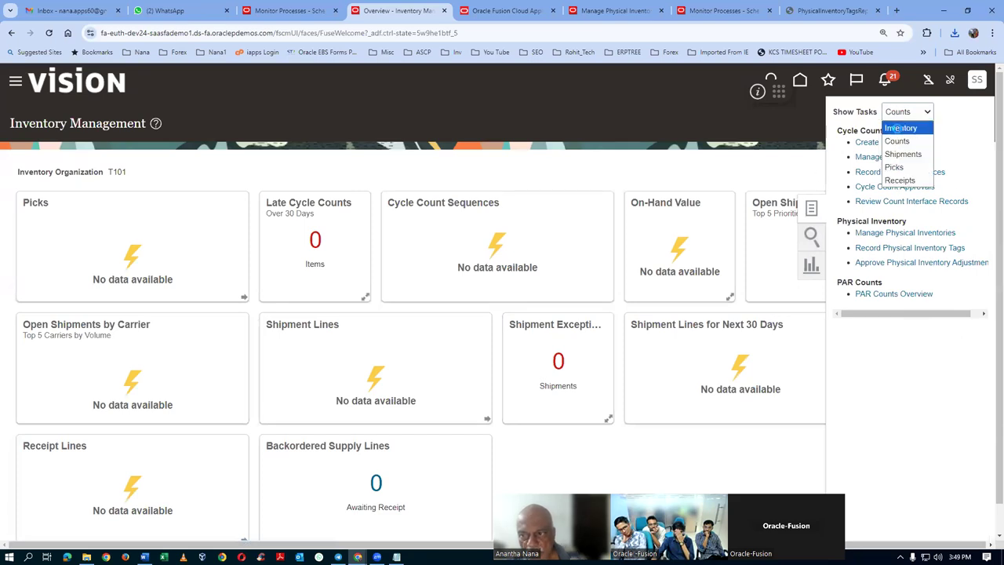
pyautogui.click(913, 128)
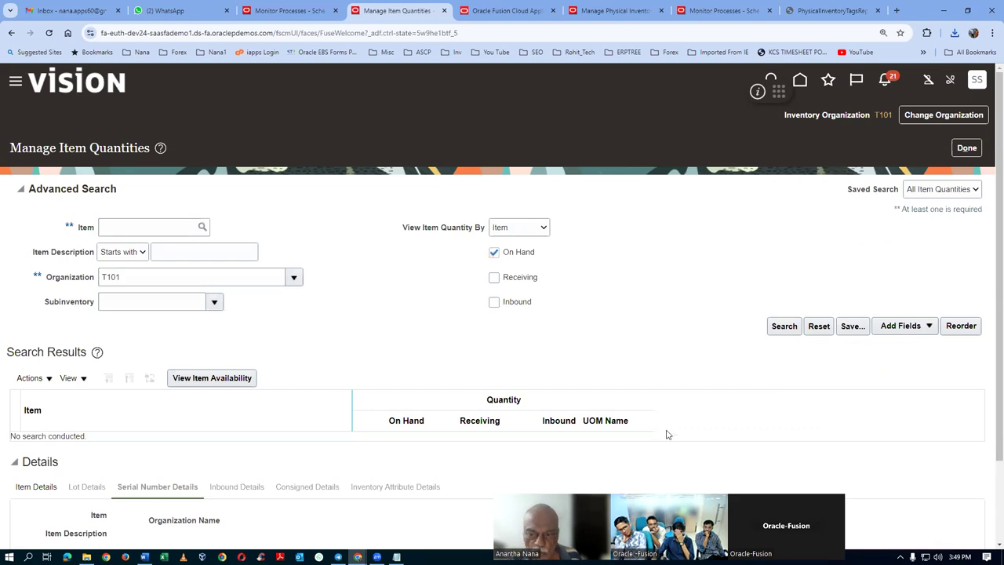
# Search T101 on-hand quantities and review t1002_cc2 lots t10_lot_10 and t10_lot_20, then t1003_cc3, t1001_cc1 and t1004_cc4.
pyautogui.click(785, 326)
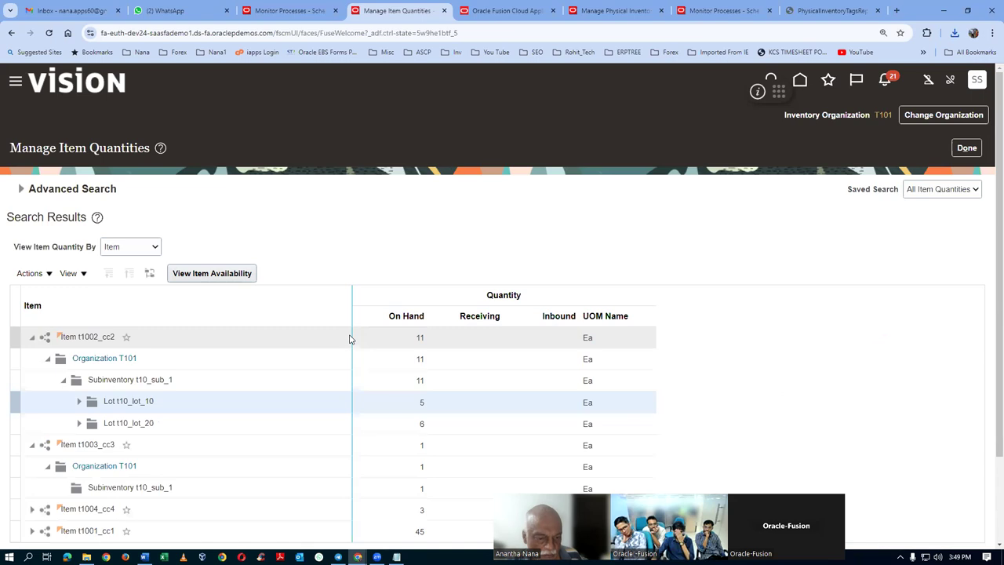
pyautogui.scroll(-1, 350, 339)
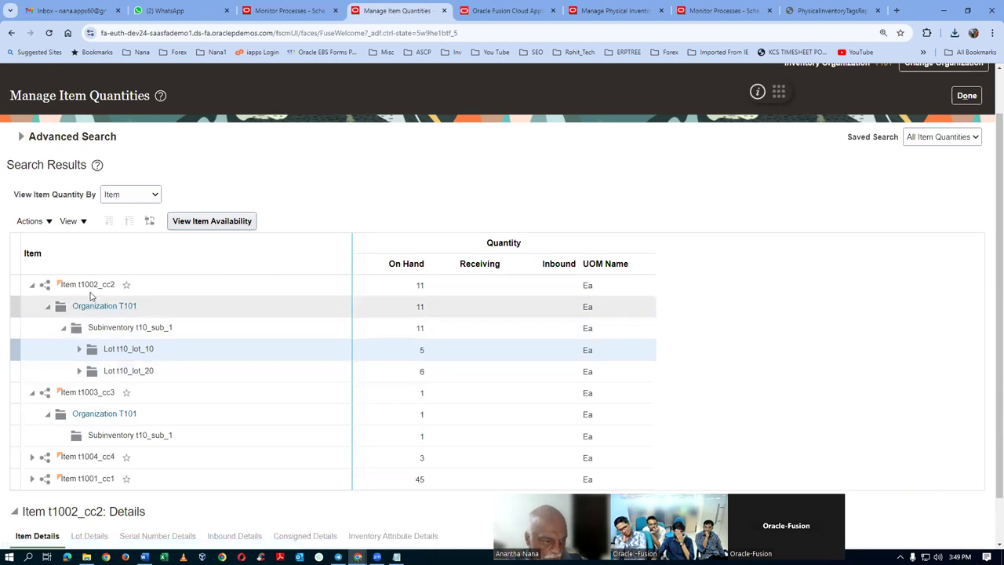
pyautogui.click(402, 285)
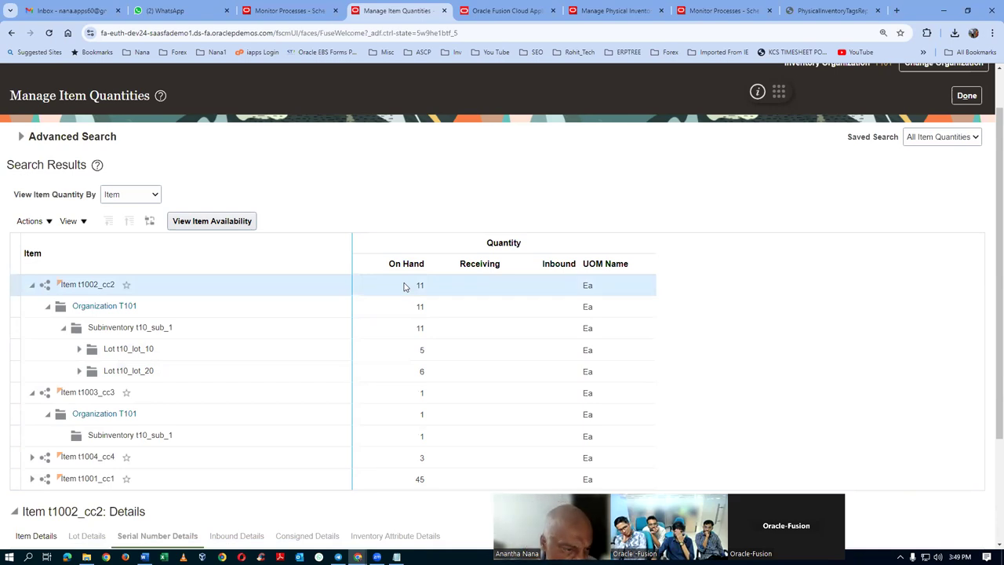
pyautogui.click(387, 358)
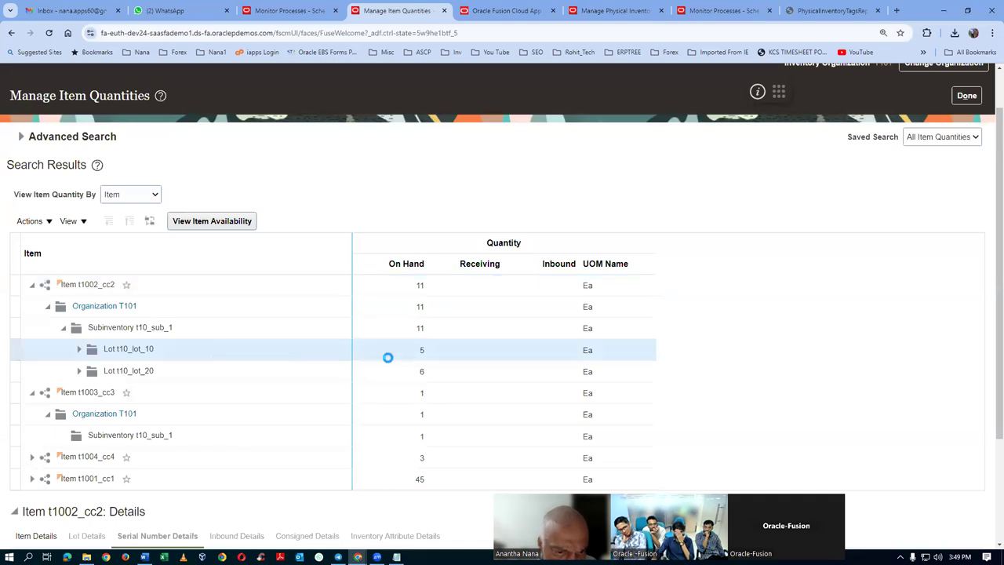
pyautogui.click(264, 374)
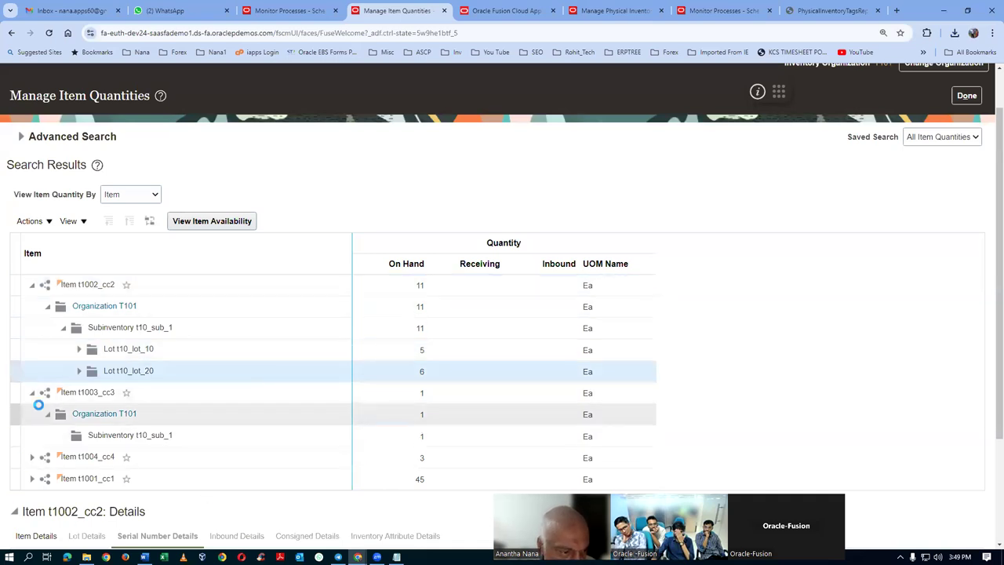
pyautogui.click(175, 415)
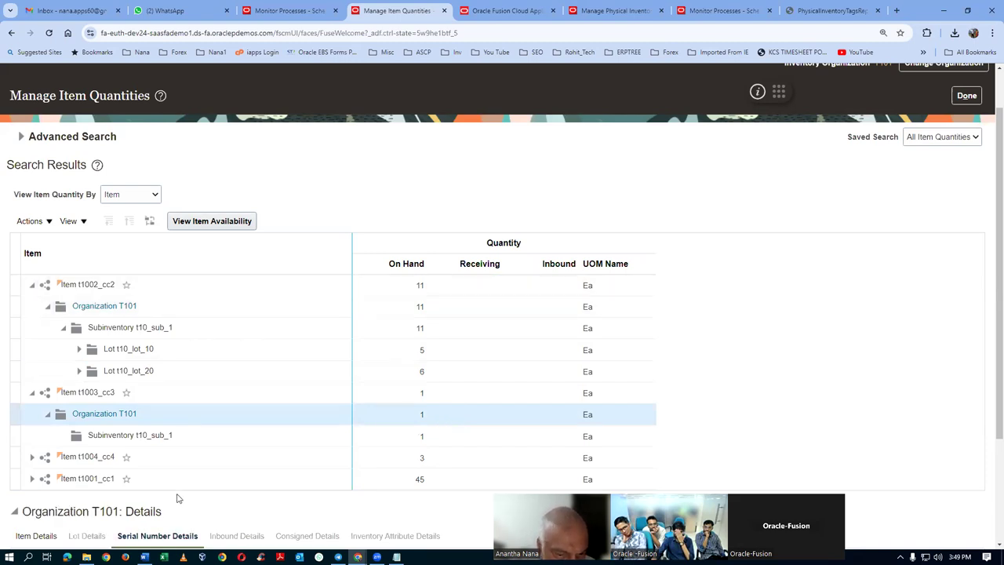
pyautogui.click(317, 480)
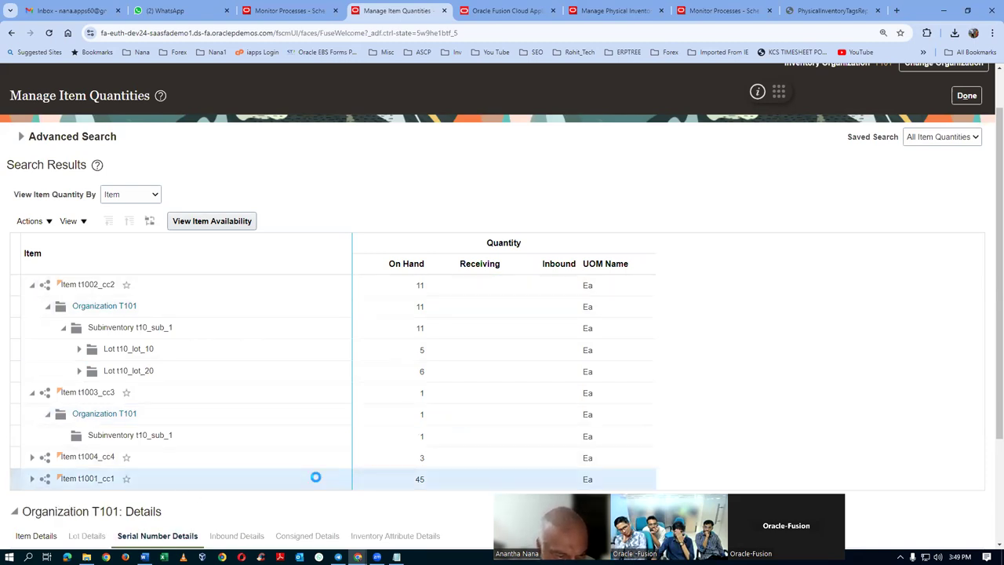
pyautogui.click(158, 460)
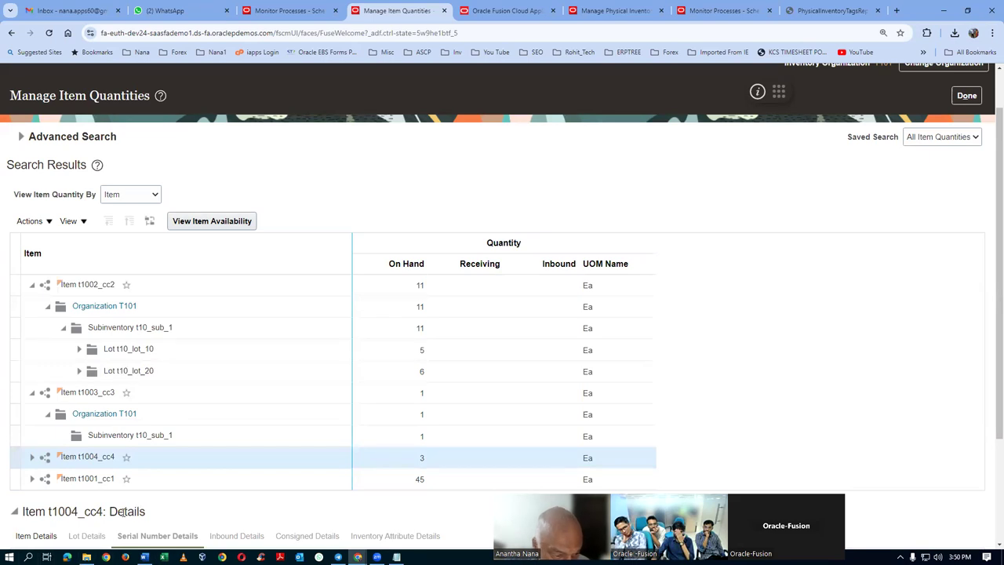
# Browse File Explorer to F: > CU SCM Training > Fusion_Inventory_Documentation.
pyautogui.click(86, 556)
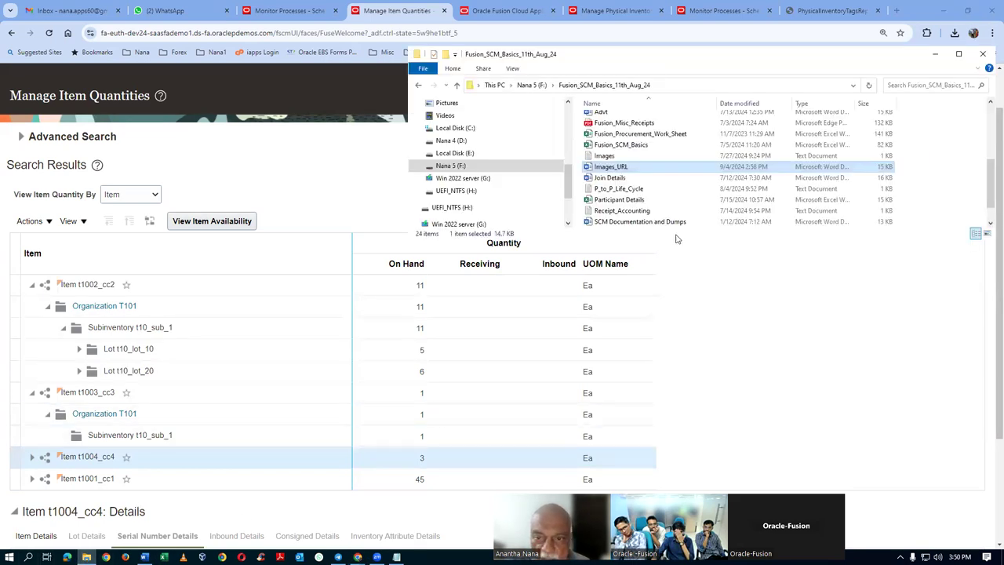
pyautogui.click(901, 84)
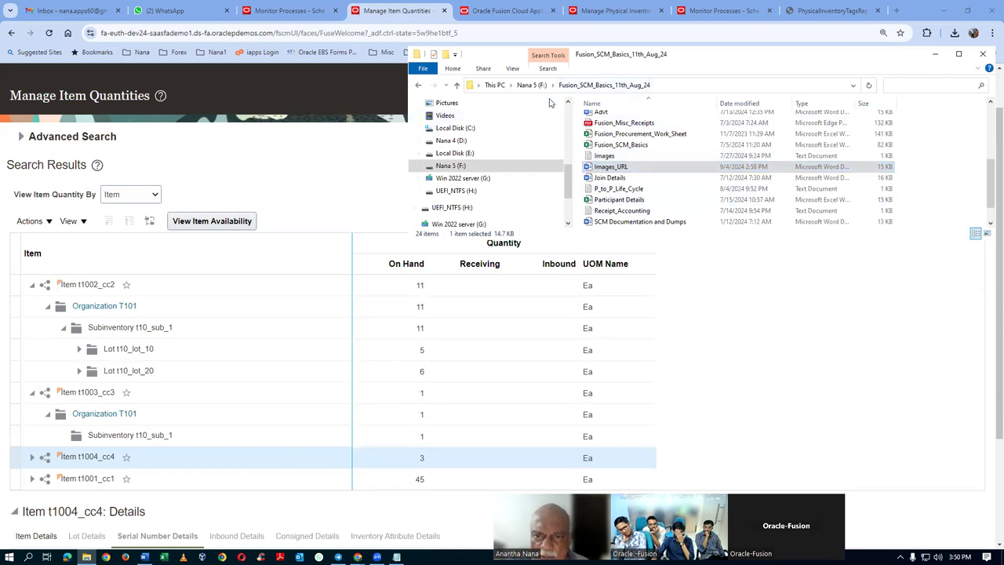
pyautogui.click(471, 168)
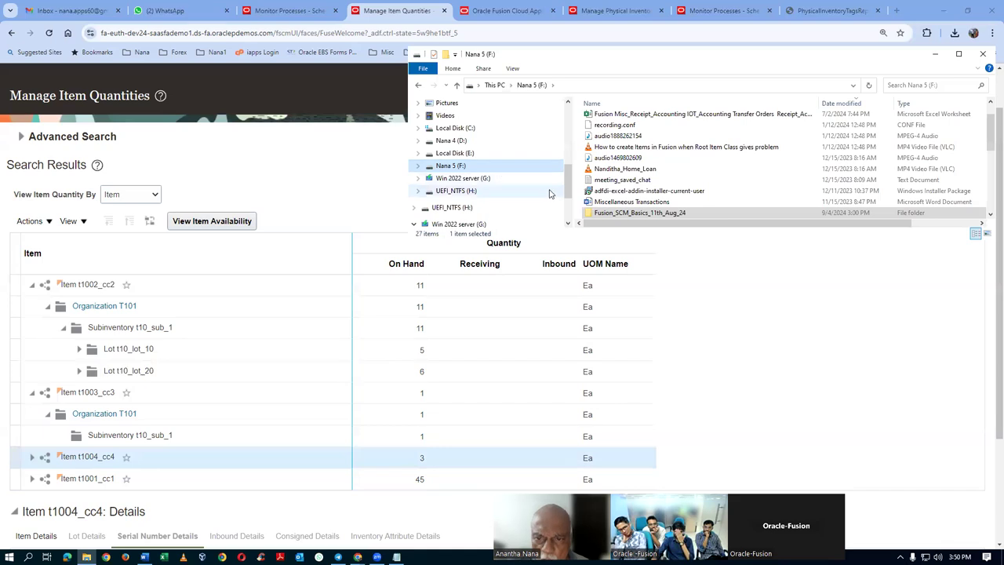
pyautogui.scroll(-2, 639, 167)
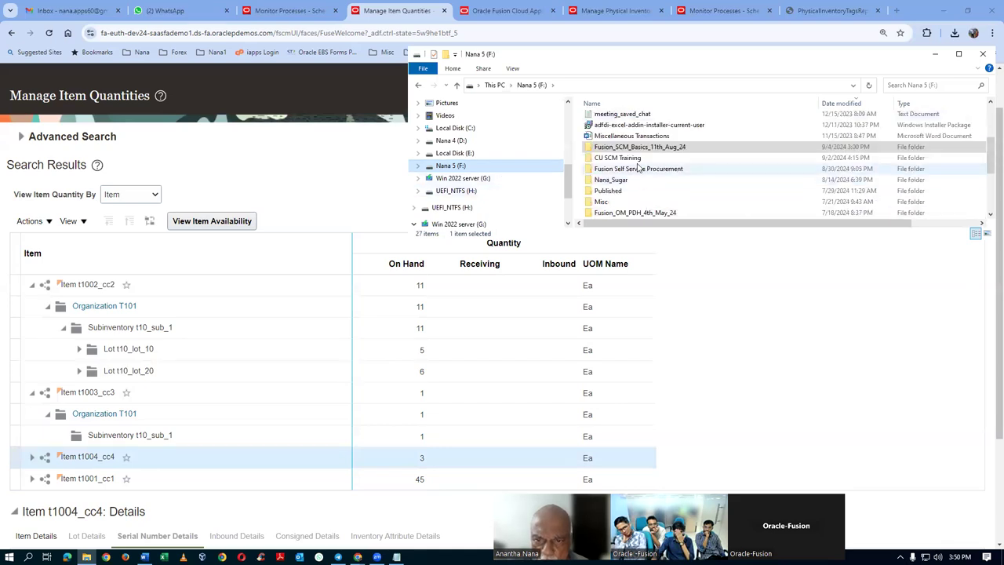
pyautogui.doubleClick(627, 158)
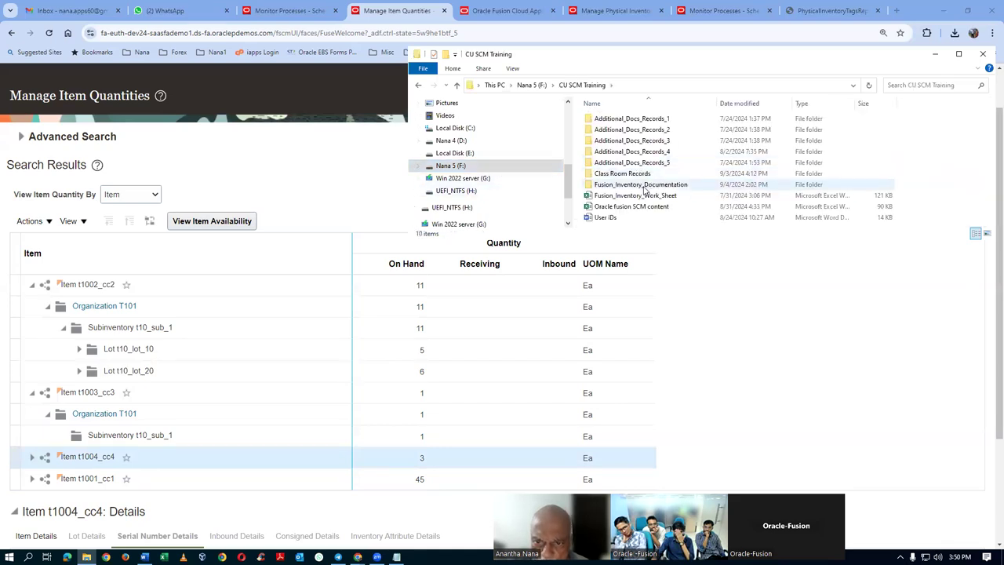
pyautogui.doubleClick(643, 185)
# Try a 'diff' search in the documentation folder, then re-enter it from drive F:.
pyautogui.click(927, 83)
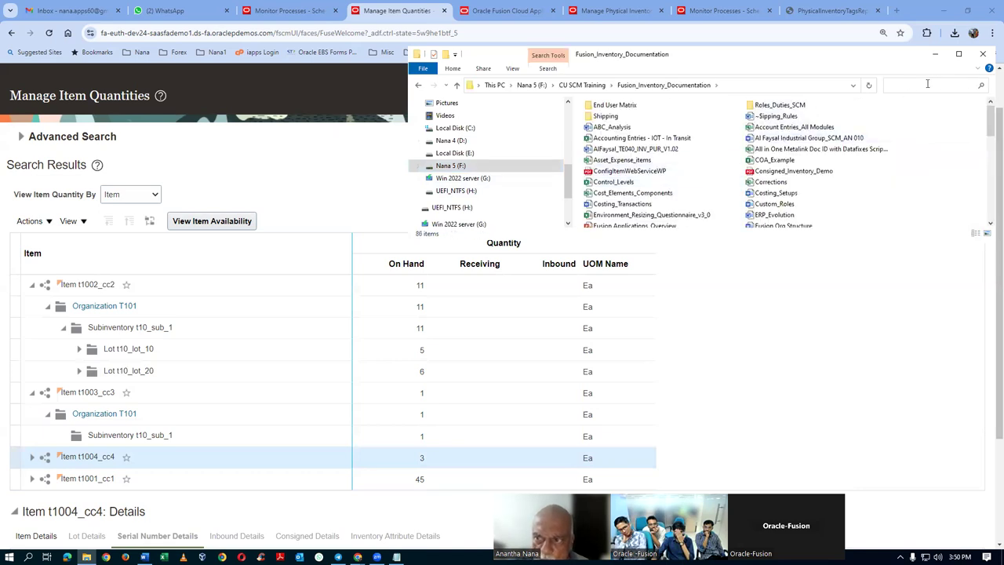
pyautogui.write('diff')
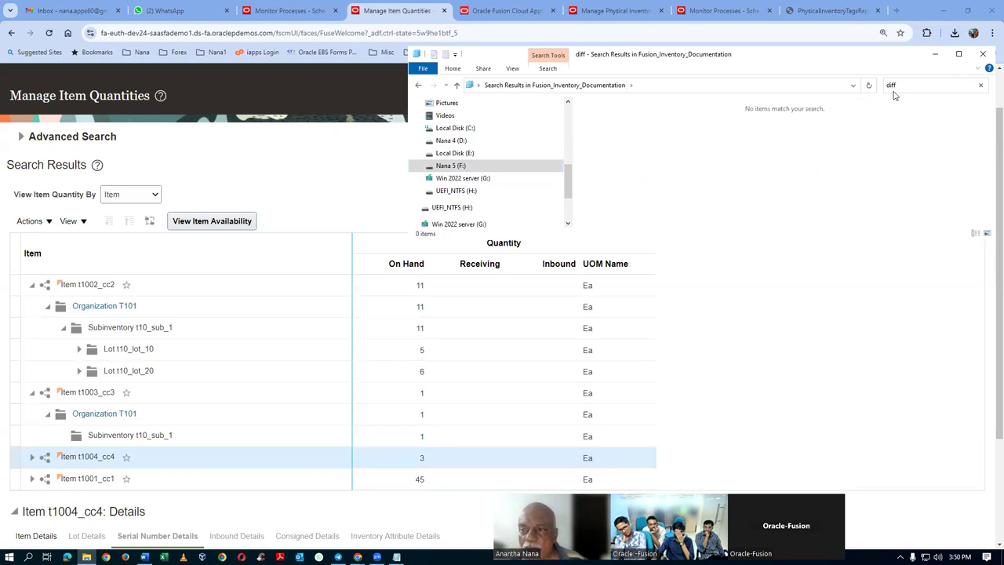
pyautogui.press('BackSpace')
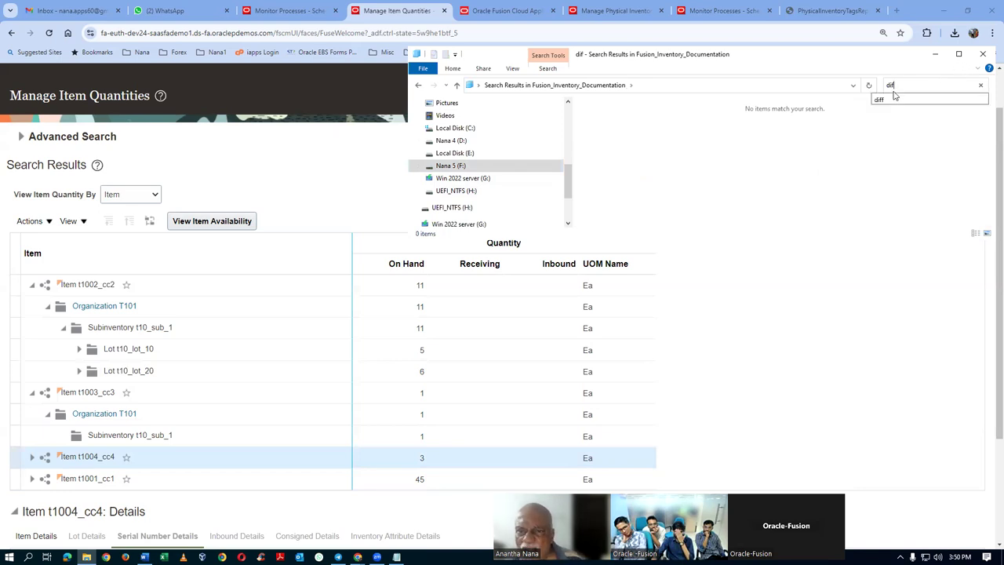
pyautogui.click(451, 166)
pyautogui.click(661, 153)
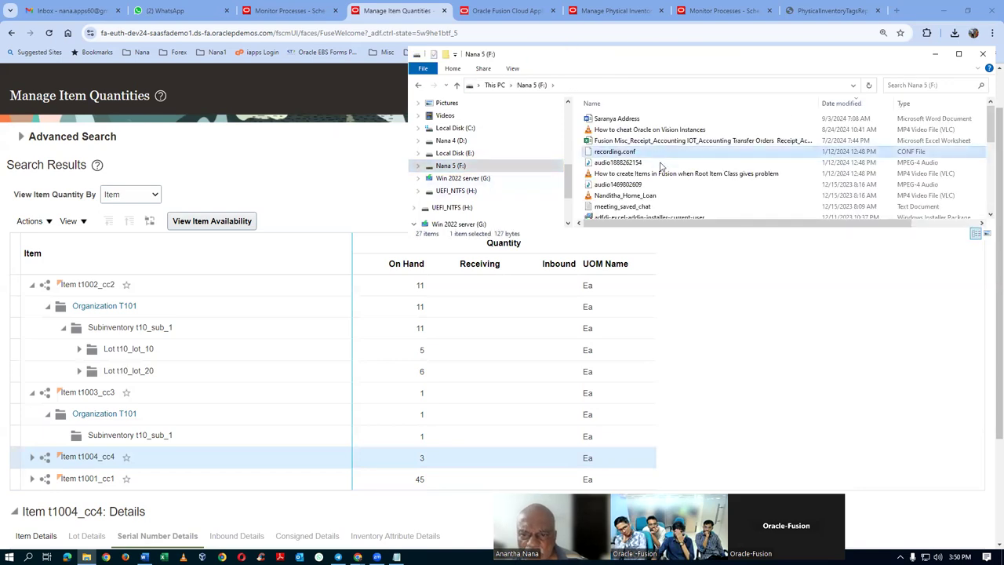
pyautogui.scroll(-1, 661, 161)
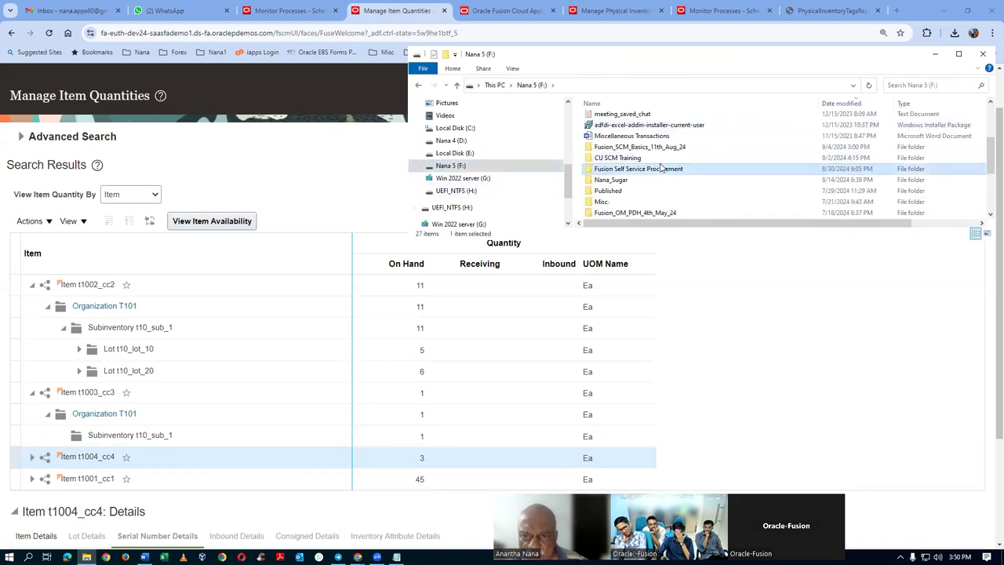
pyautogui.doubleClick(661, 159)
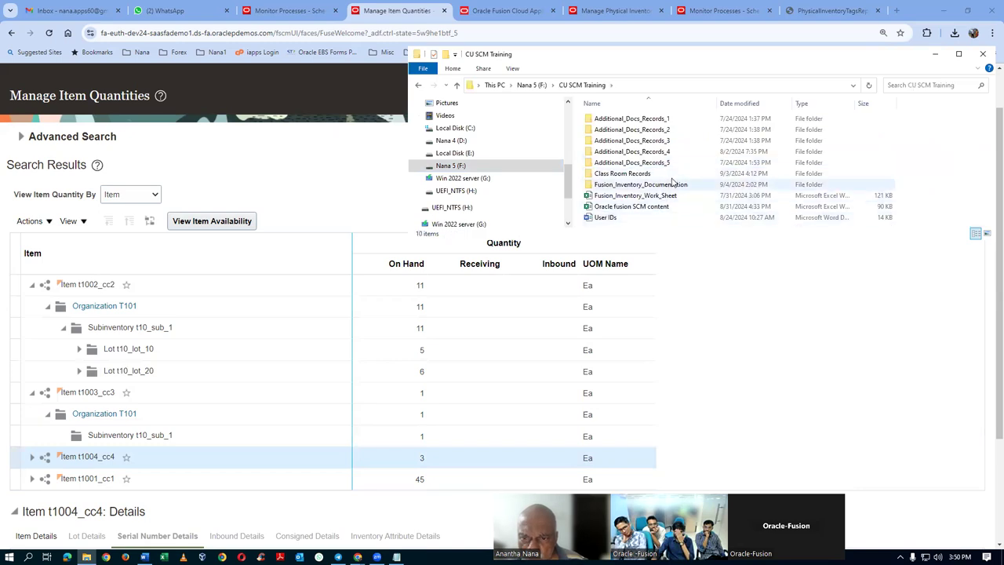
pyautogui.doubleClick(672, 186)
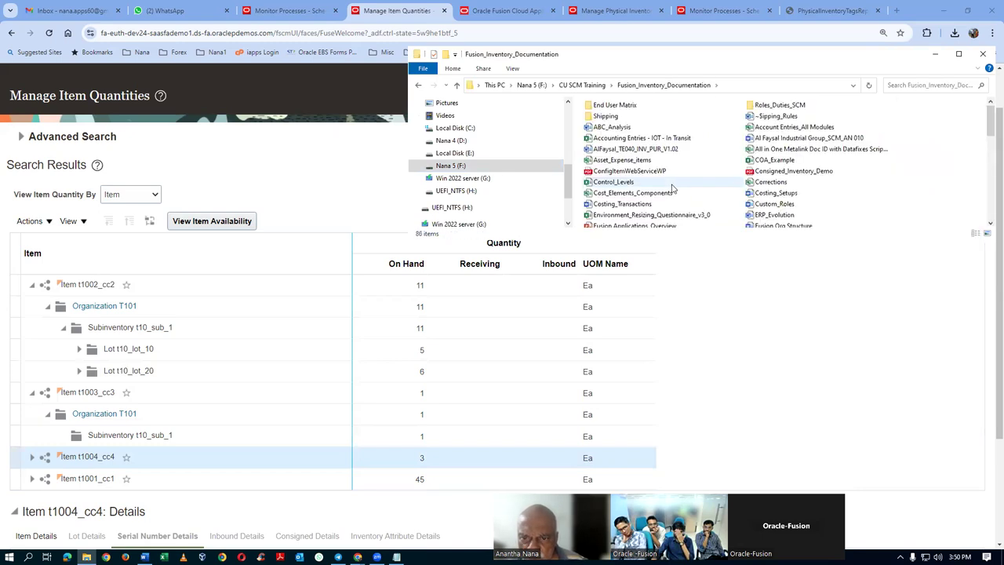
# Search the folder for 'phy' and 'cyc', clearing each to list all 86 documents.
pyautogui.click(898, 86)
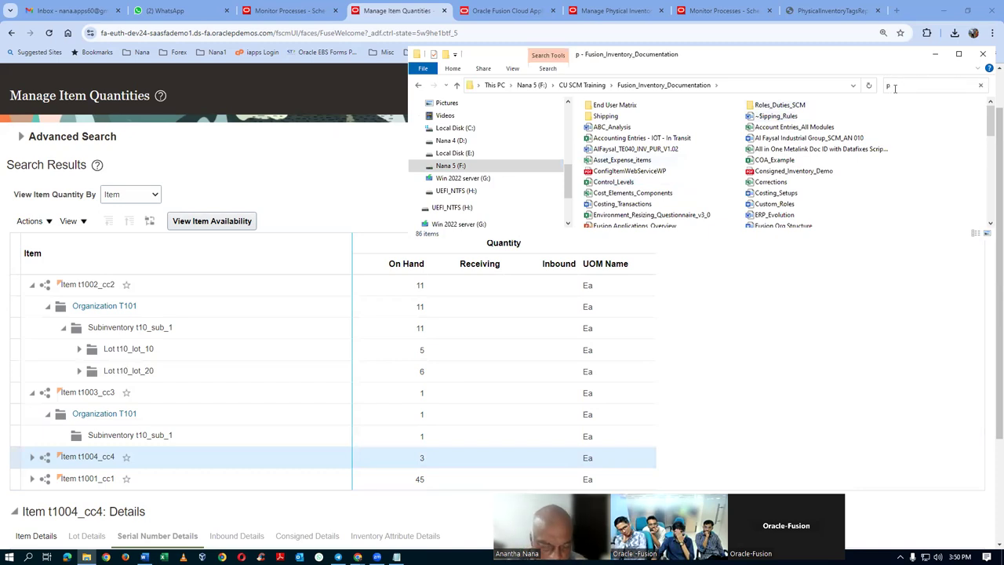
pyautogui.write('phy')
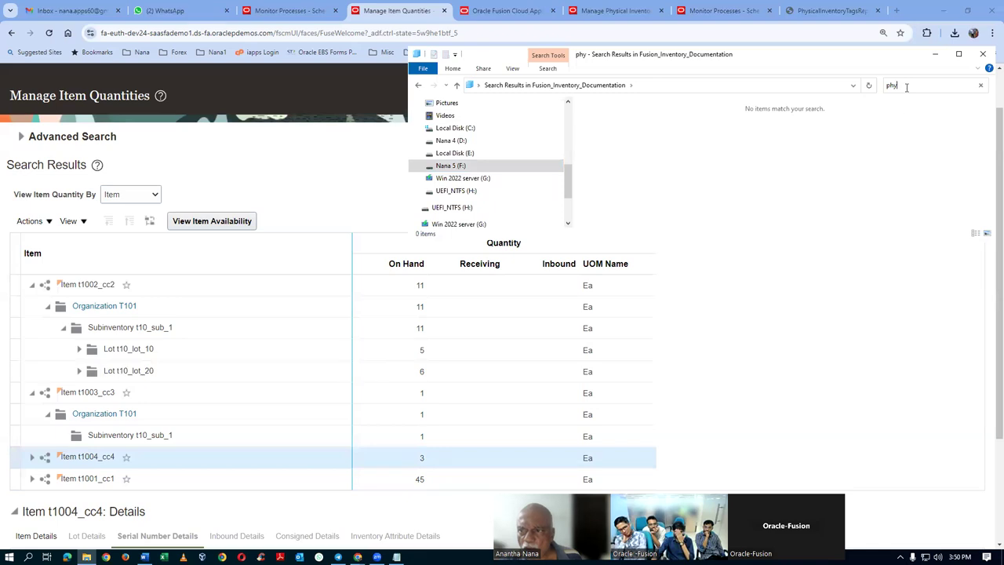
pyautogui.press('BackSpace')
pyautogui.press('BackSpace')
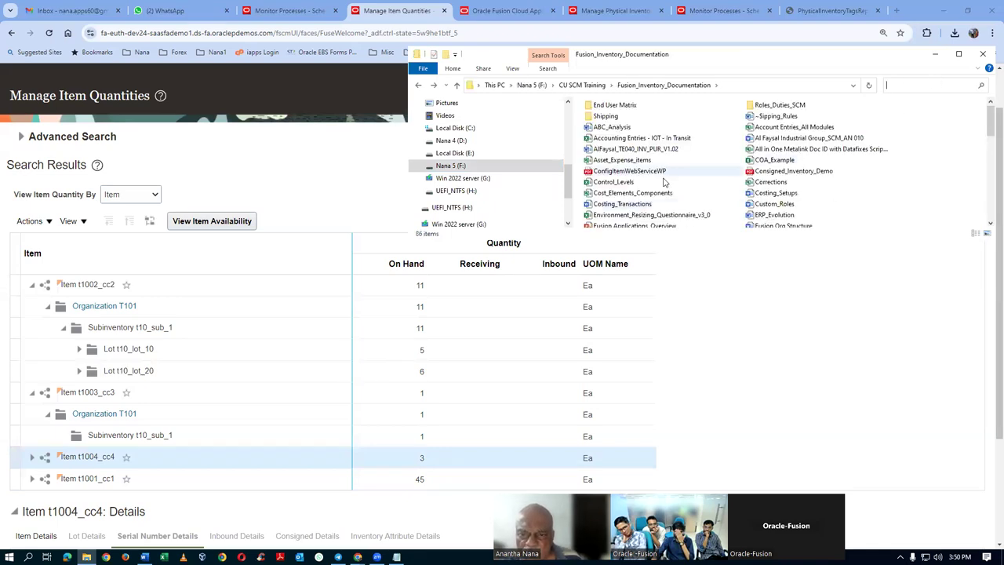
pyautogui.scroll(-1, 663, 188)
pyautogui.scroll(-3, 663, 188)
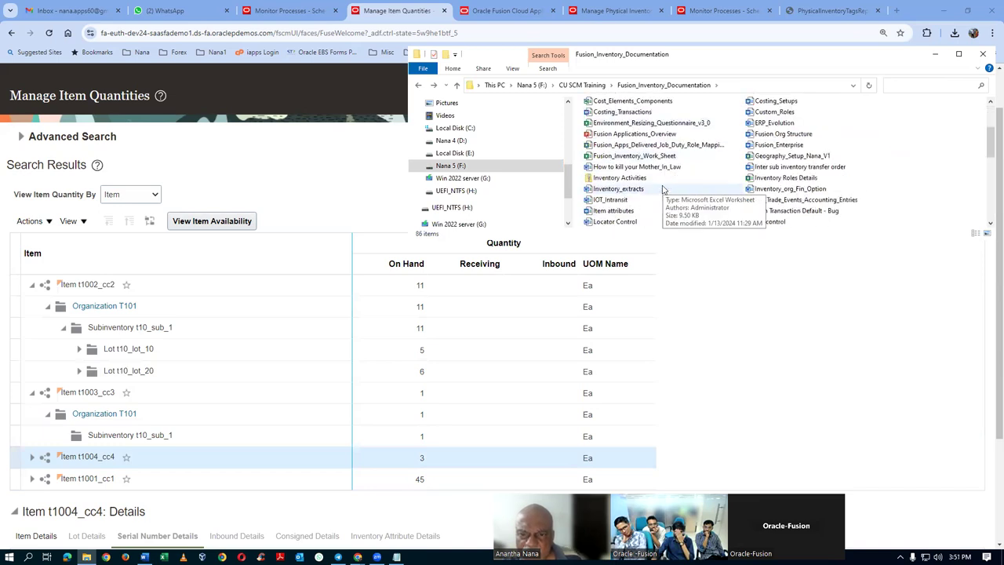
pyautogui.scroll(-1, 663, 189)
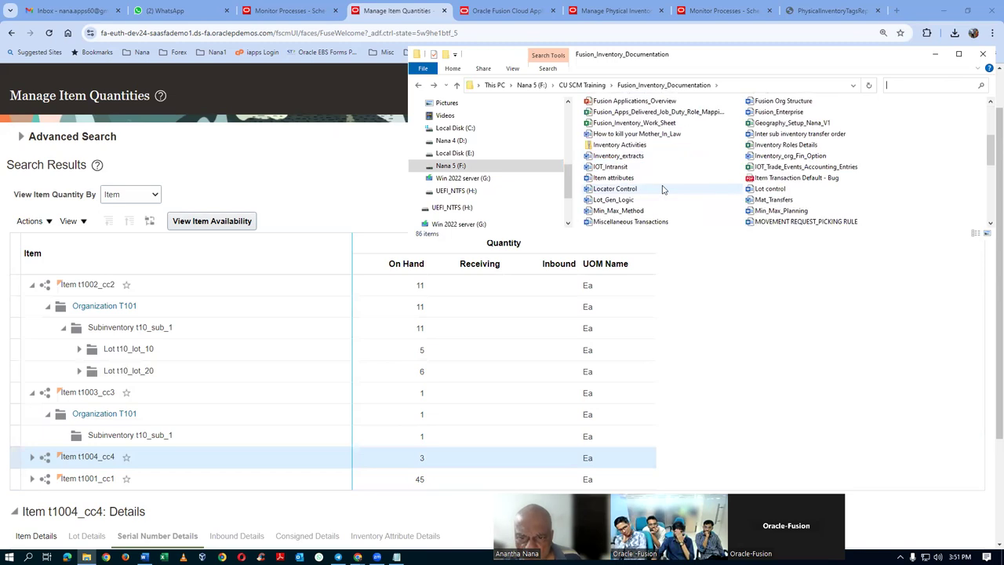
pyautogui.scroll(-1, 662, 189)
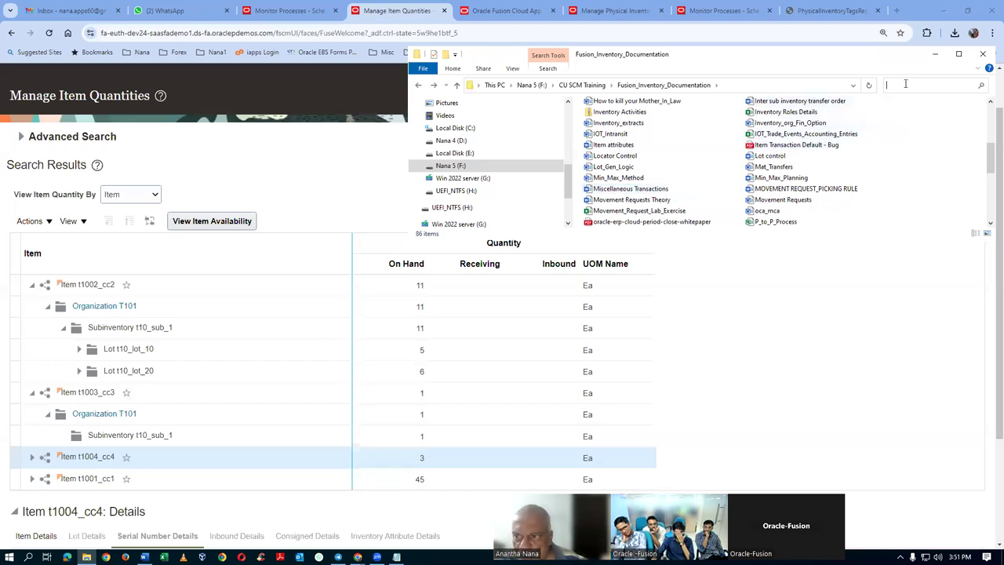
pyautogui.write('cyc')
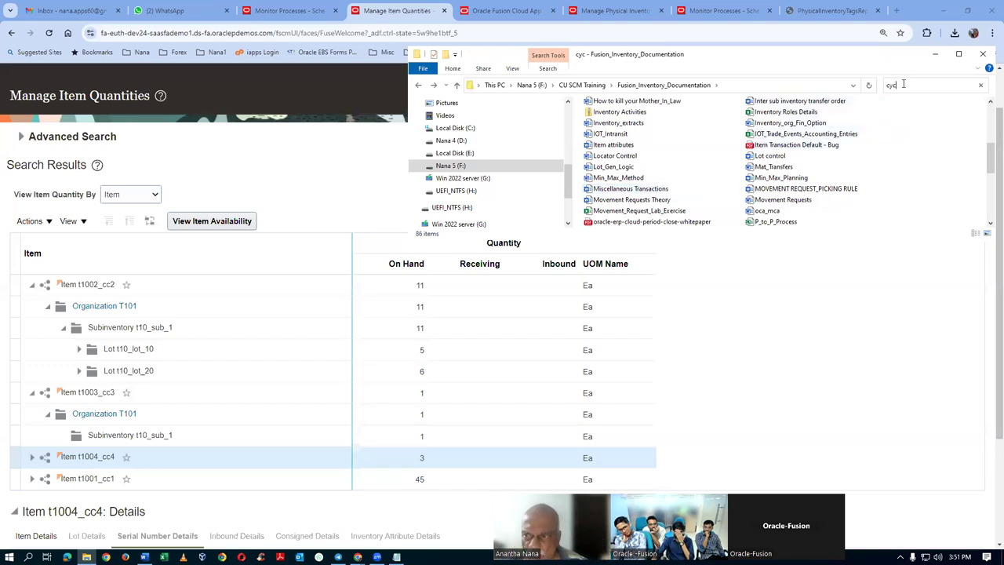
pyautogui.press('BackSpace')
pyautogui.press('BackSpace')
pyautogui.press('BackSpace')
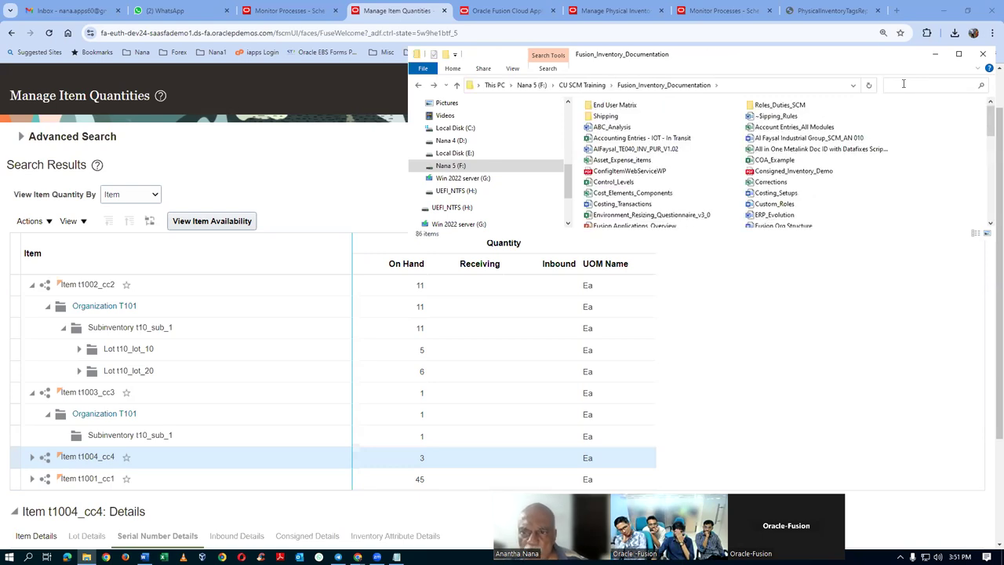
pyautogui.scroll(-2, 624, 203)
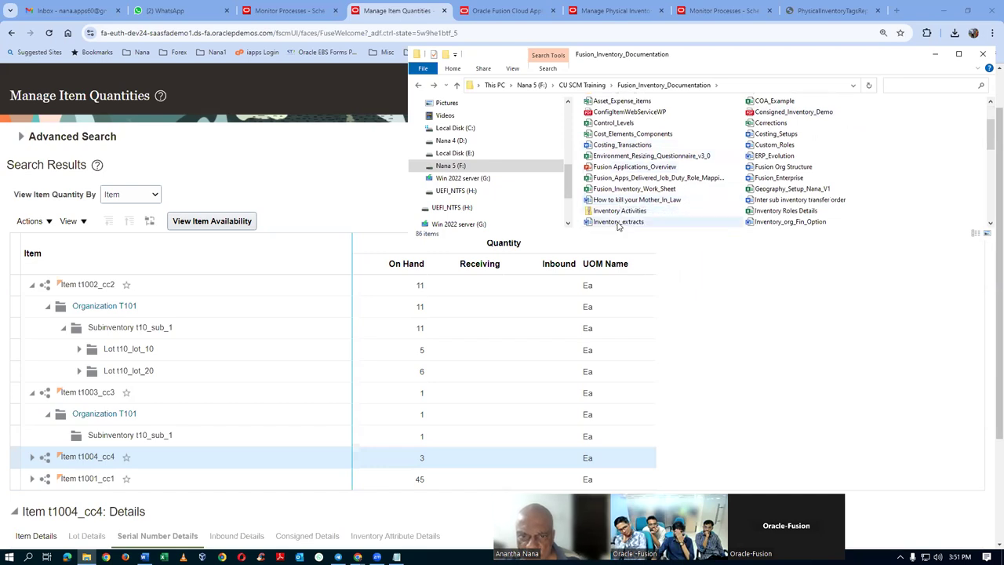
# Browse from F: through Fusion_SCM_Basics_11th_Aug_24 and SCM_Documentation to Fusion_Inventory_Documentation.
pyautogui.click(462, 165)
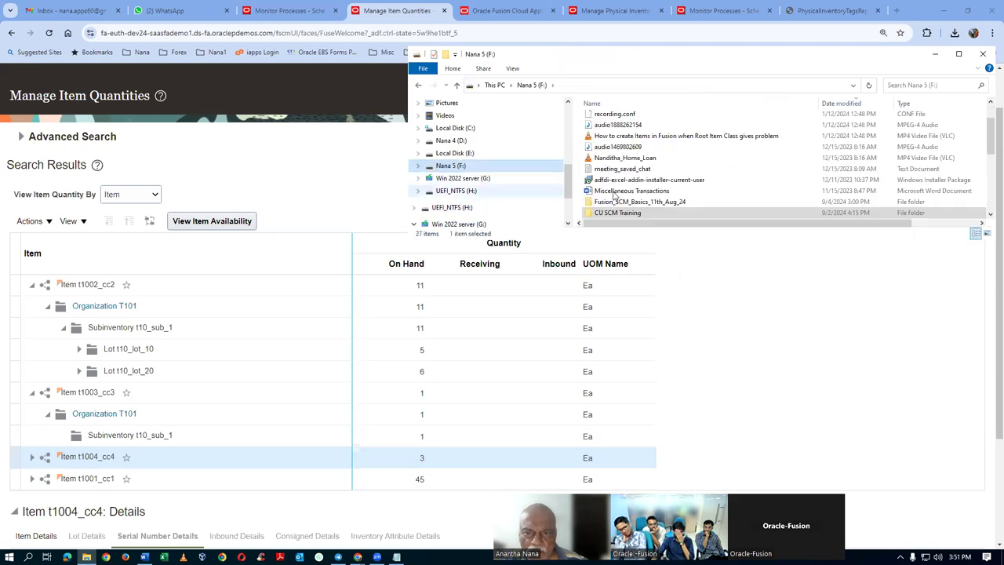
pyautogui.scroll(-2, 622, 197)
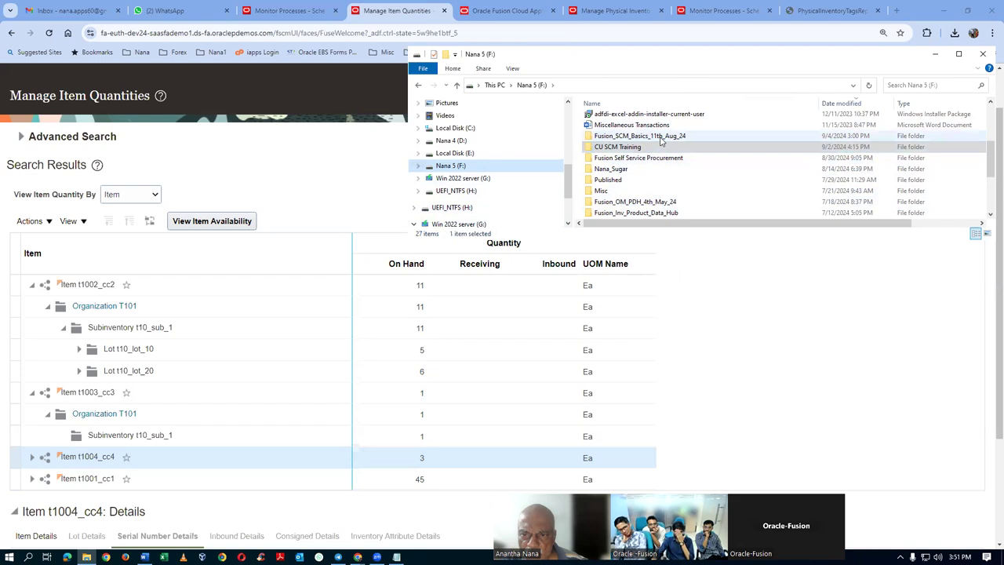
pyautogui.doubleClick(661, 138)
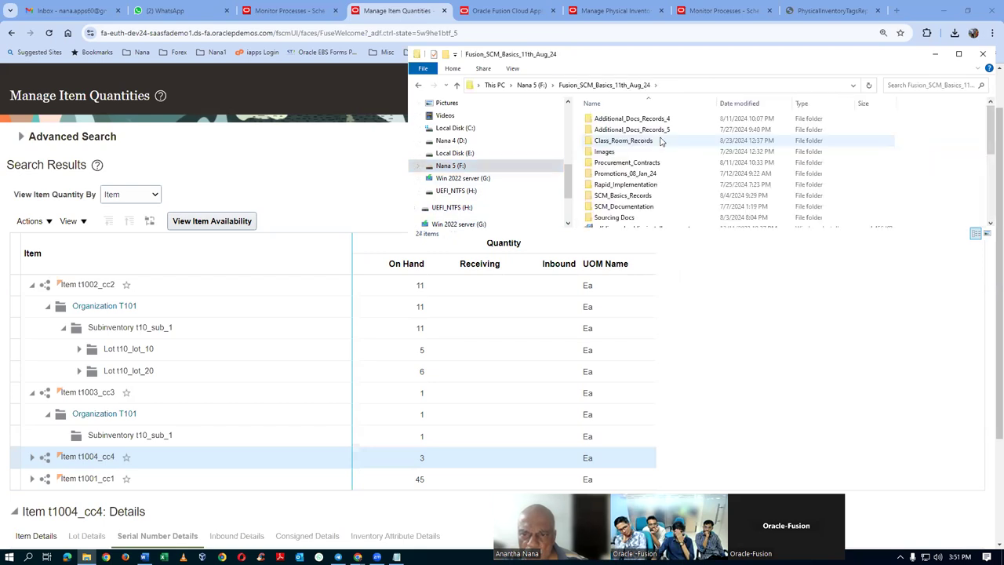
pyautogui.scroll(-2, 661, 141)
pyautogui.scroll(-1, 661, 140)
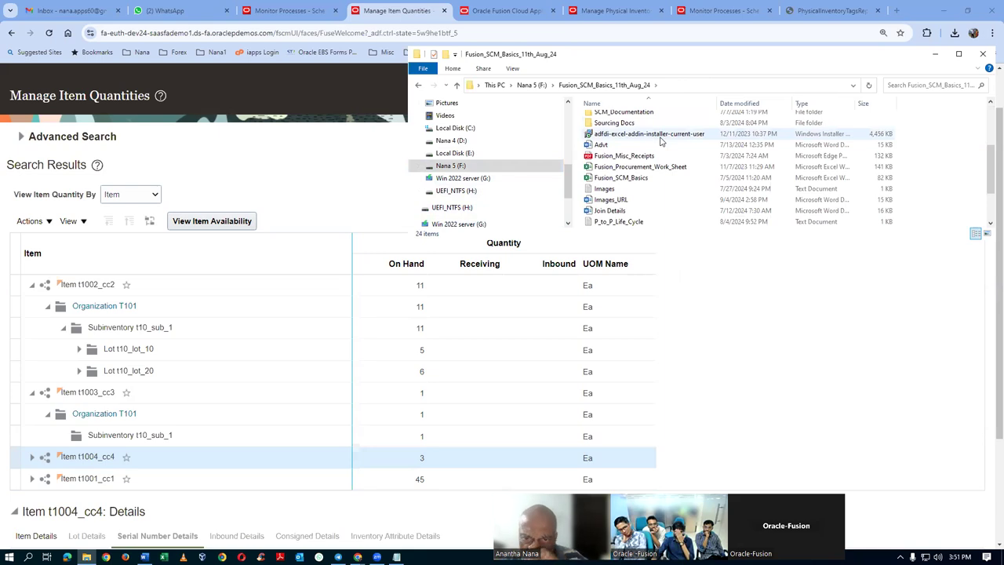
pyautogui.doubleClick(654, 113)
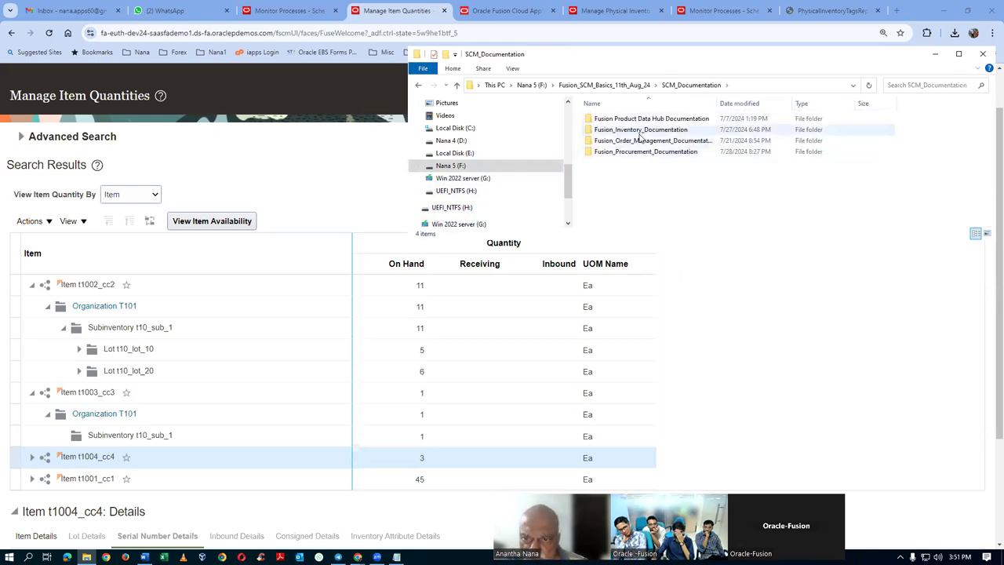
pyautogui.doubleClick(641, 129)
# Scan the documentation files and try a 'diff' search before clearing it.
pyautogui.click(647, 185)
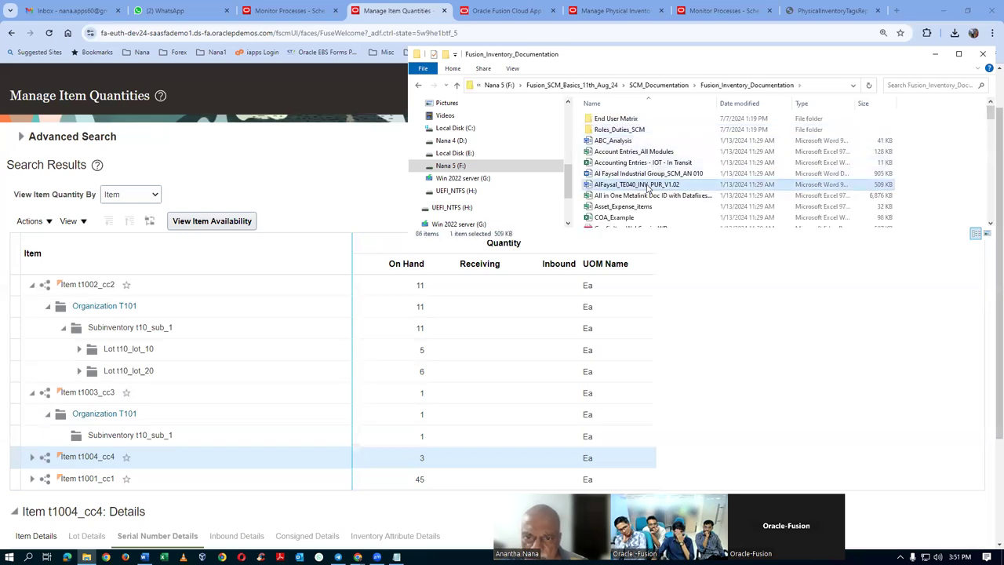
pyautogui.scroll(-2, 647, 187)
pyautogui.scroll(-2, 648, 187)
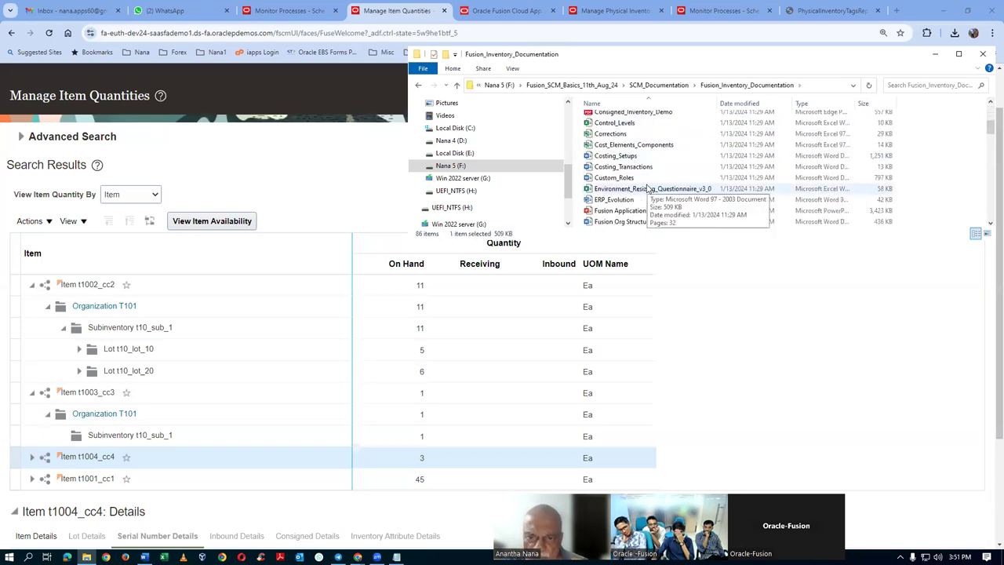
pyautogui.scroll(-2, 648, 187)
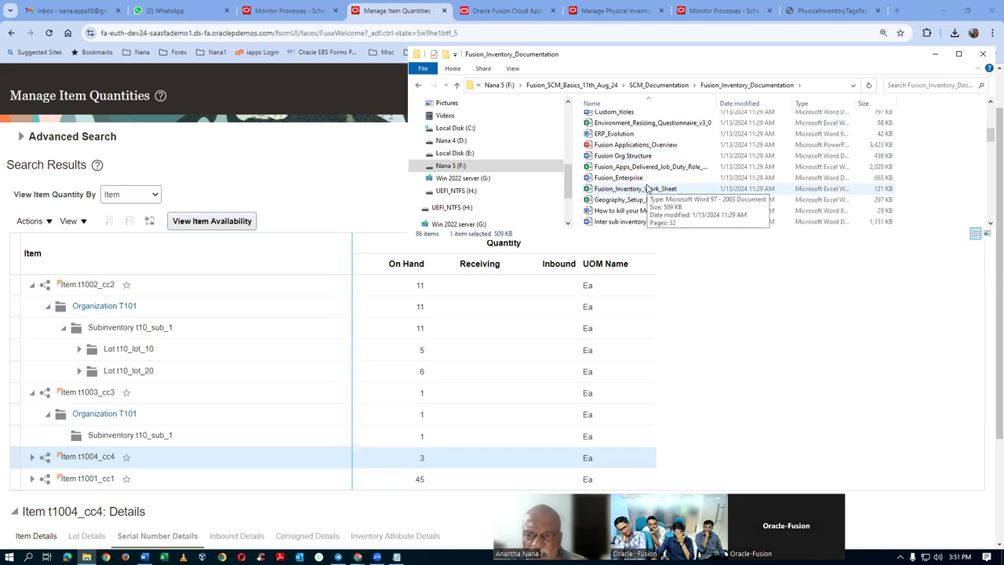
pyautogui.scroll(1, 648, 186)
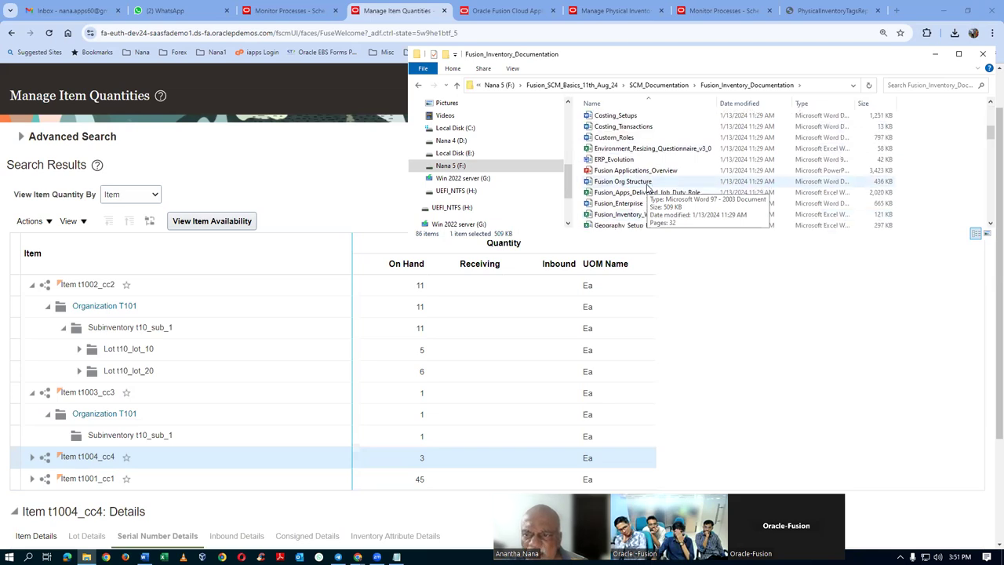
pyautogui.click(905, 87)
pyautogui.write('diff')
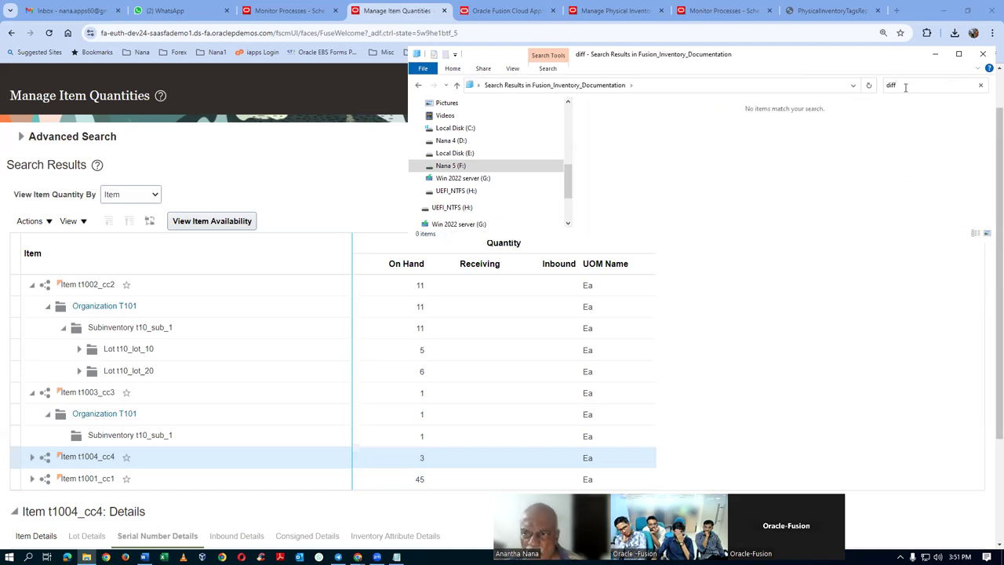
pyautogui.press('BackSpace')
pyautogui.press('BackSpace')
pyautogui.press('BackSpace')
pyautogui.press('BackSpace')
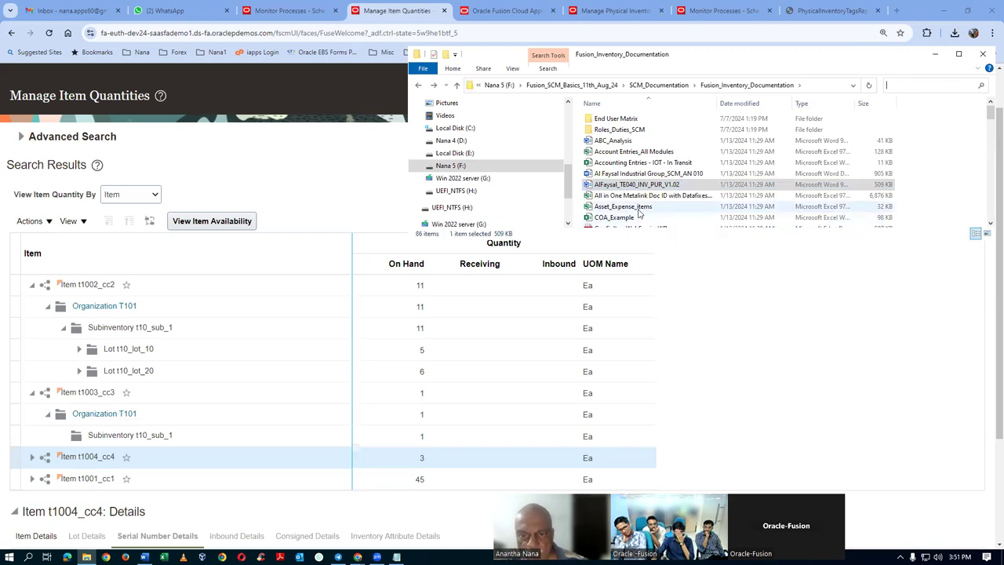
pyautogui.click(639, 209)
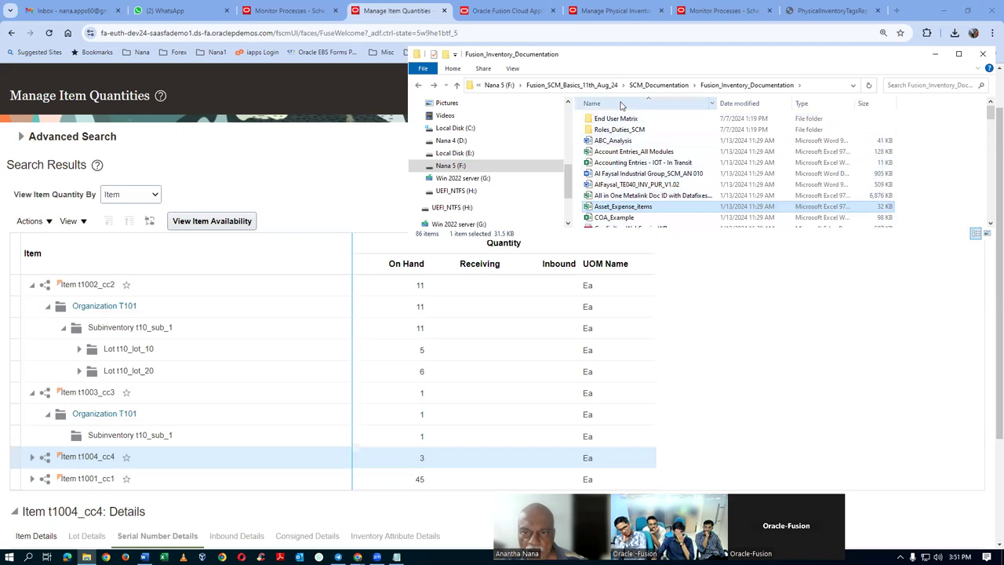
# Open the Fusion_Inventory_Work_Sheet workbook from F: > CU SCM Training in Excel.
pyautogui.click(452, 166)
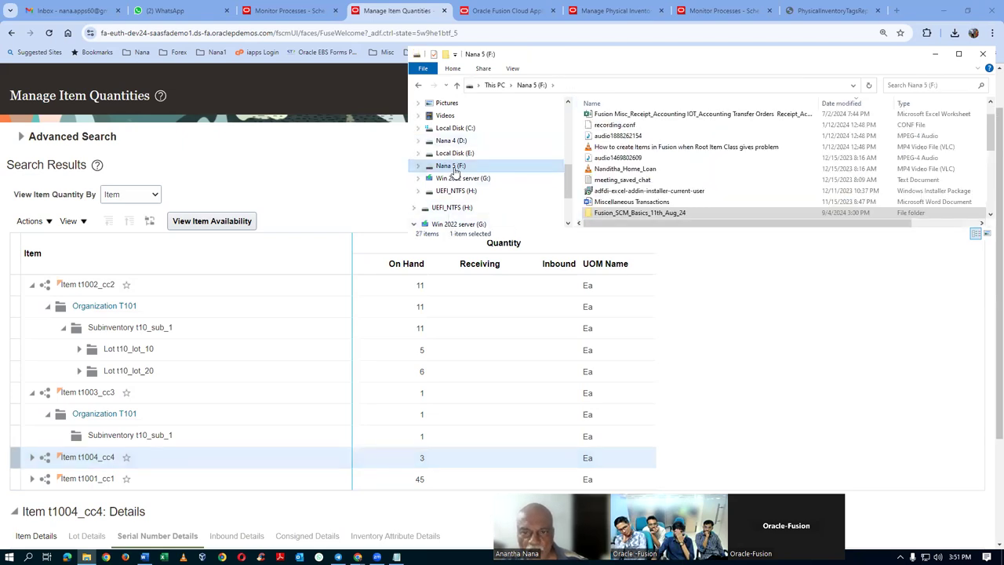
pyautogui.scroll(-1, 652, 173)
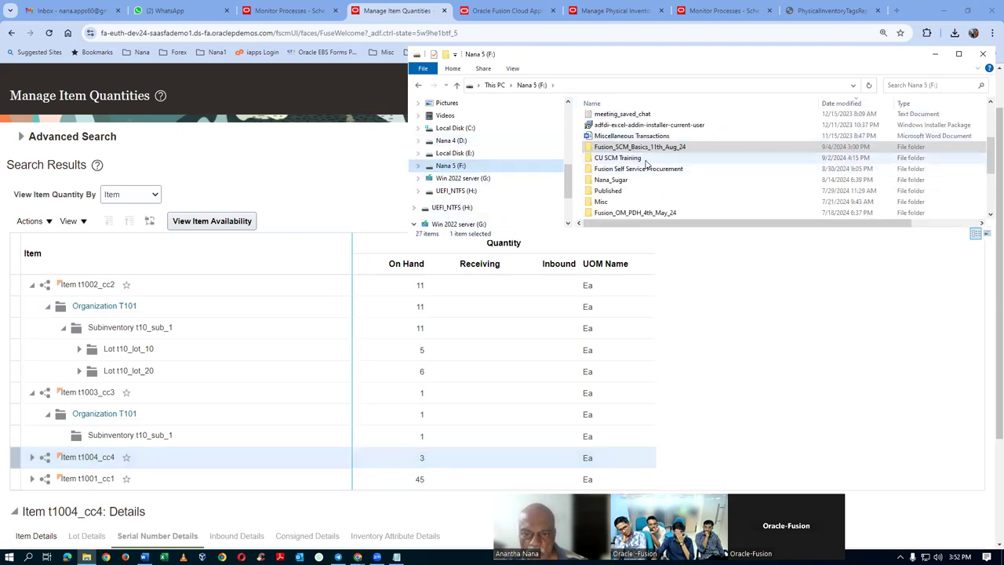
pyautogui.doubleClick(645, 160)
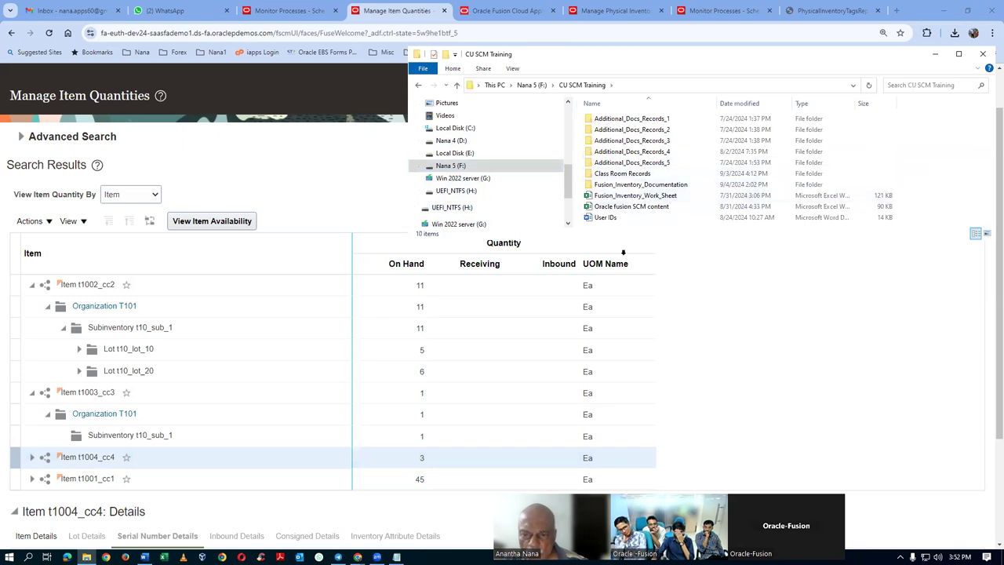
pyautogui.click(642, 196)
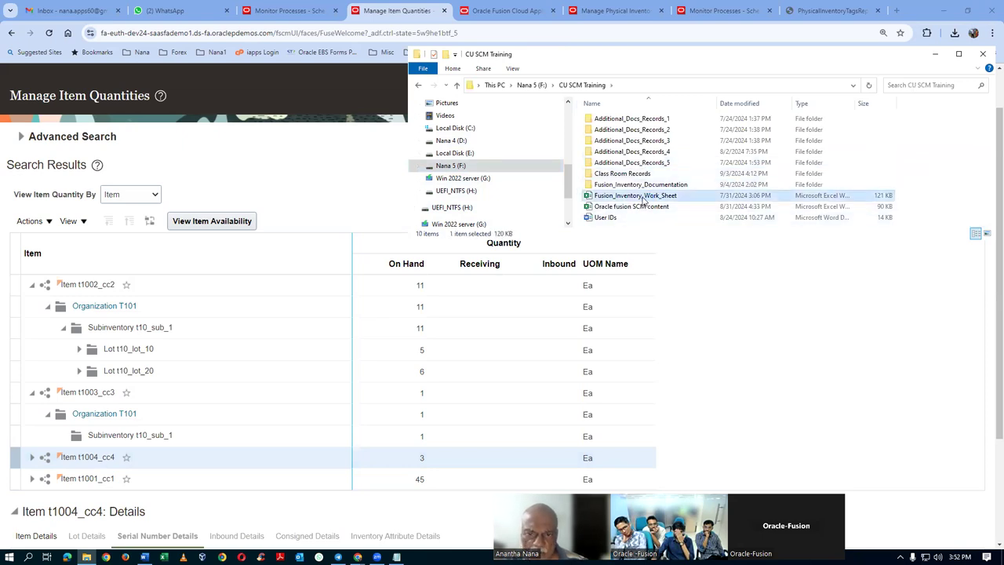
pyautogui.doubleClick(643, 197)
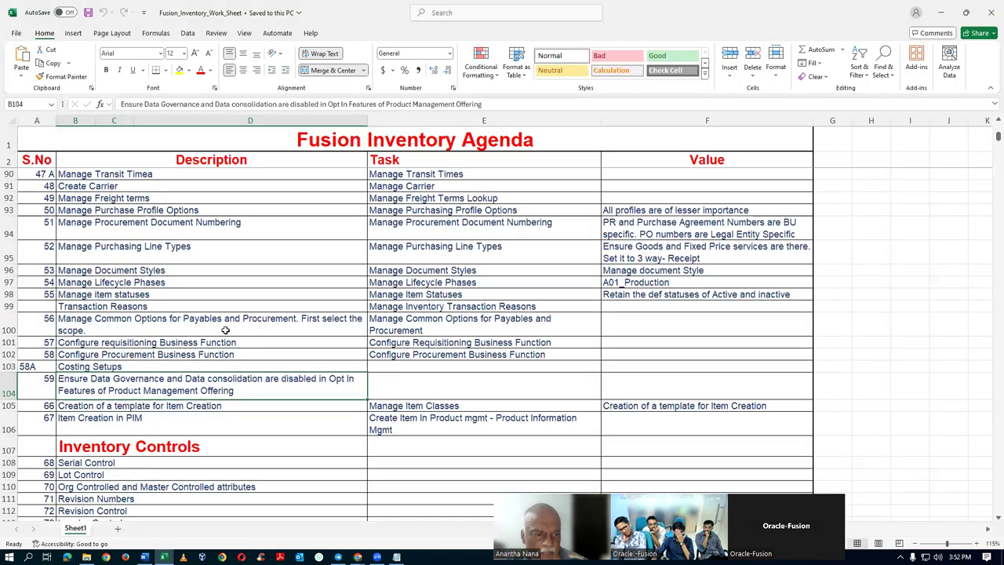
# Step through the Inventory Controls, Material Transfers, Replenishments, Accuracy and Fundamentals agenda headings.
pyautogui.scroll(-8, 225, 330)
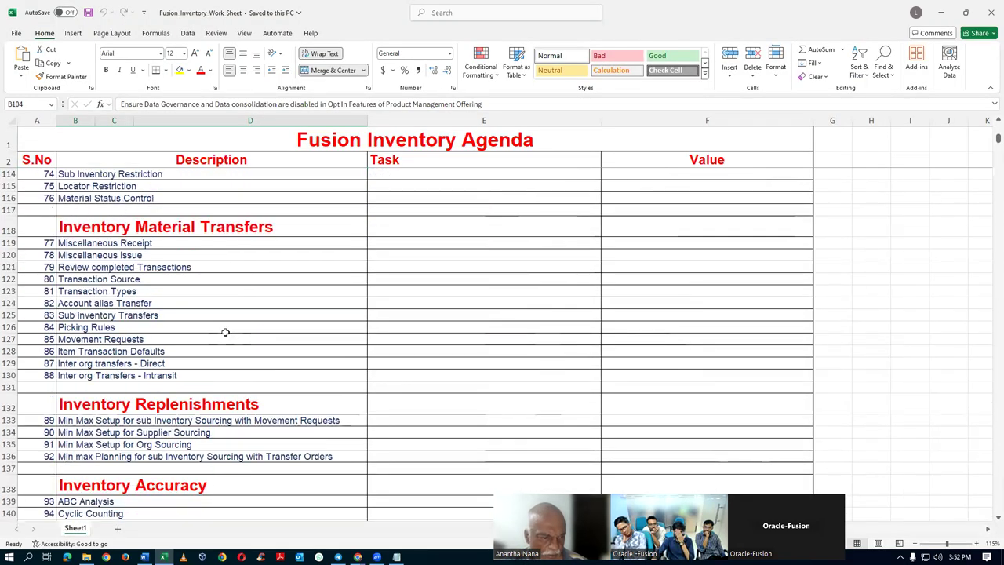
pyautogui.scroll(-6, 225, 332)
pyautogui.scroll(2, 228, 330)
pyautogui.scroll(8, 228, 330)
pyautogui.click(196, 273)
pyautogui.click(271, 408)
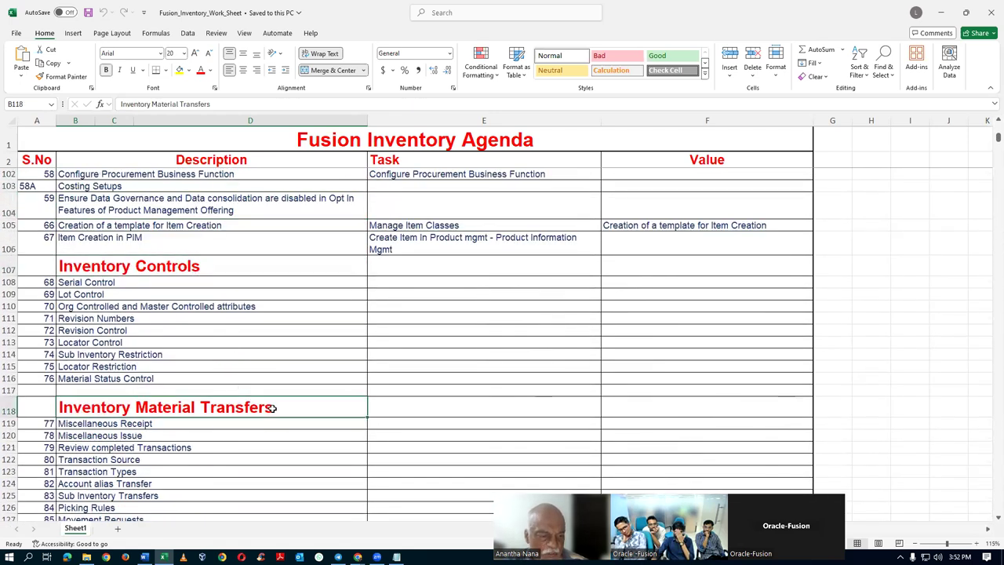
pyautogui.scroll(-2, 271, 408)
pyautogui.scroll(-2, 239, 345)
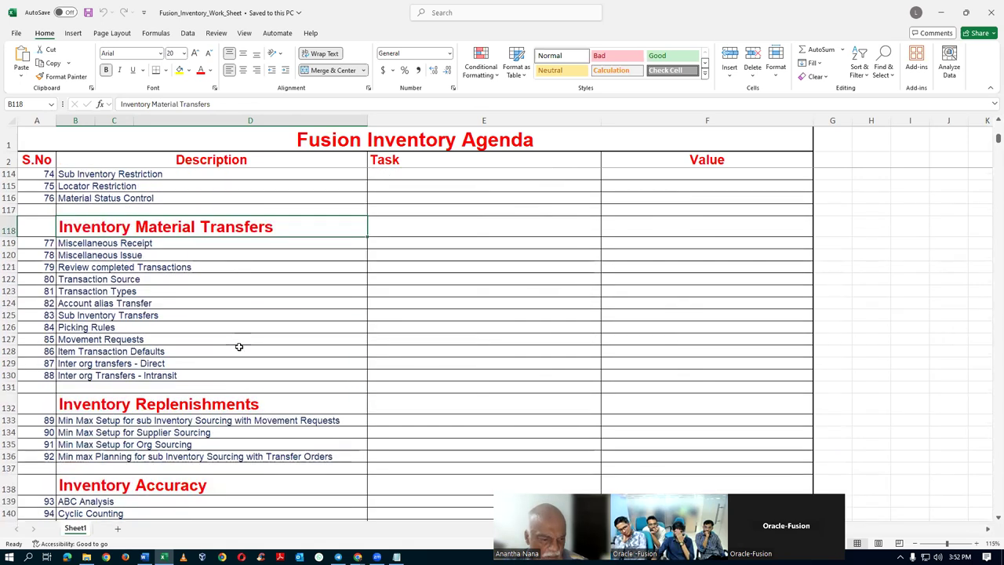
pyautogui.click(253, 404)
pyautogui.scroll(-3, 267, 407)
pyautogui.click(216, 378)
pyautogui.scroll(-3, 216, 378)
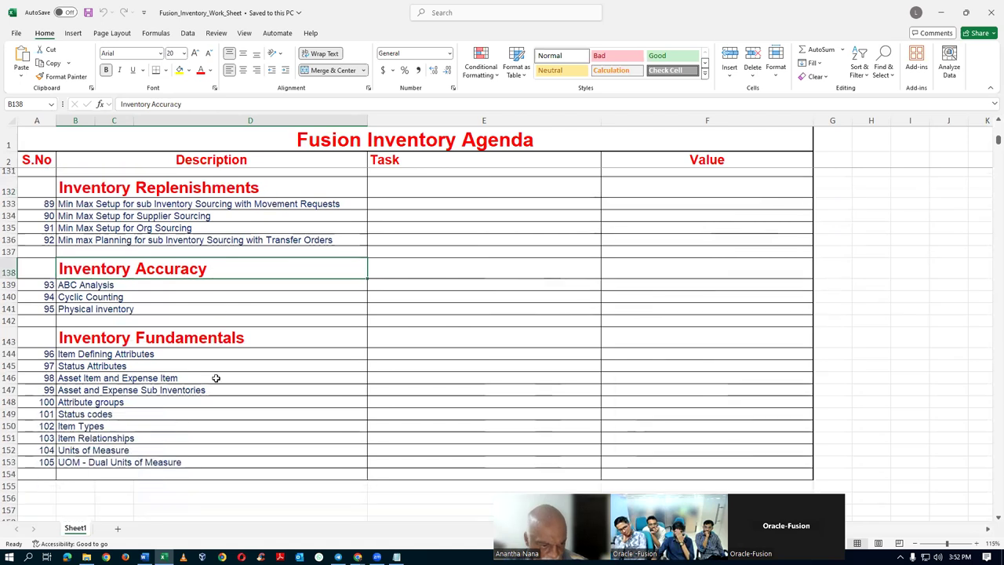
pyautogui.click(234, 338)
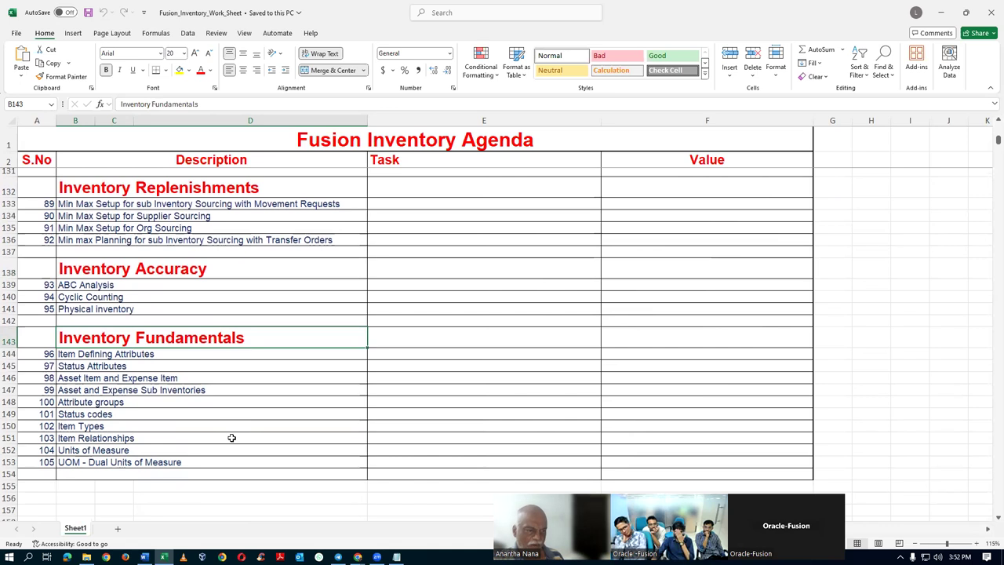
# Review Fundamentals topics: Units of Measure, Item Defining Attributes, Status Attributes, Asset/Expense Items and Sub Inventories.
pyautogui.click(171, 449)
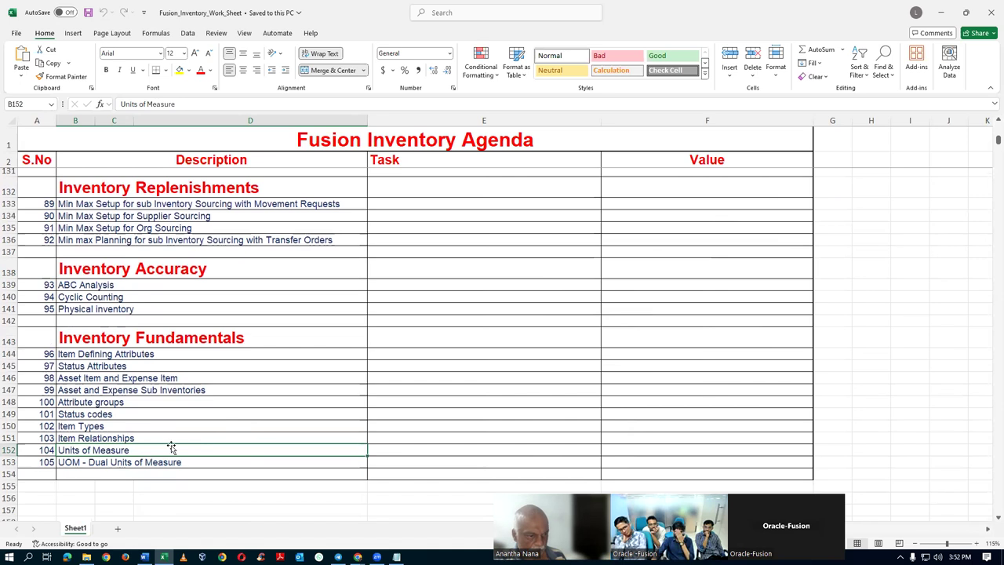
pyautogui.click(182, 355)
pyautogui.click(159, 367)
pyautogui.click(189, 380)
pyautogui.click(201, 390)
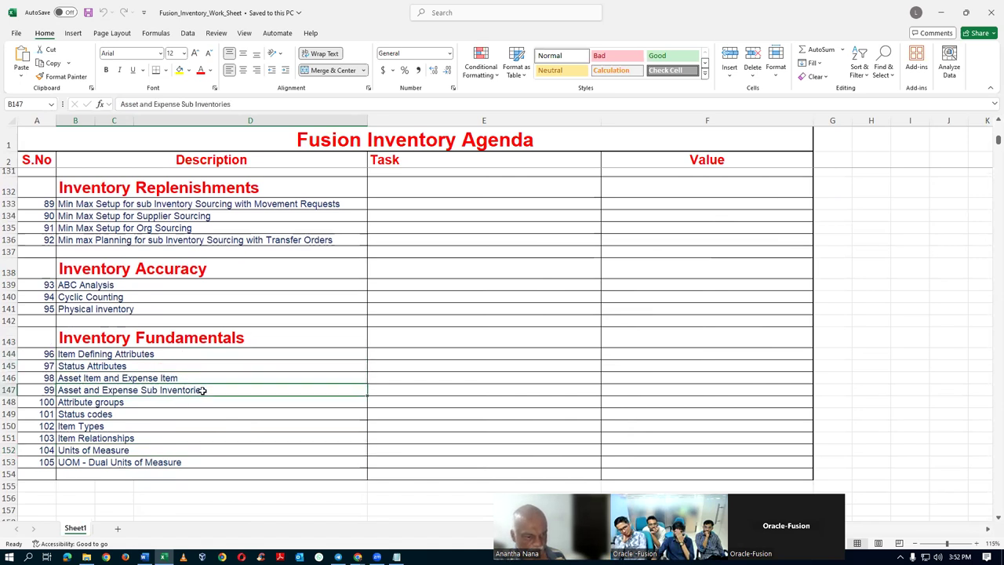